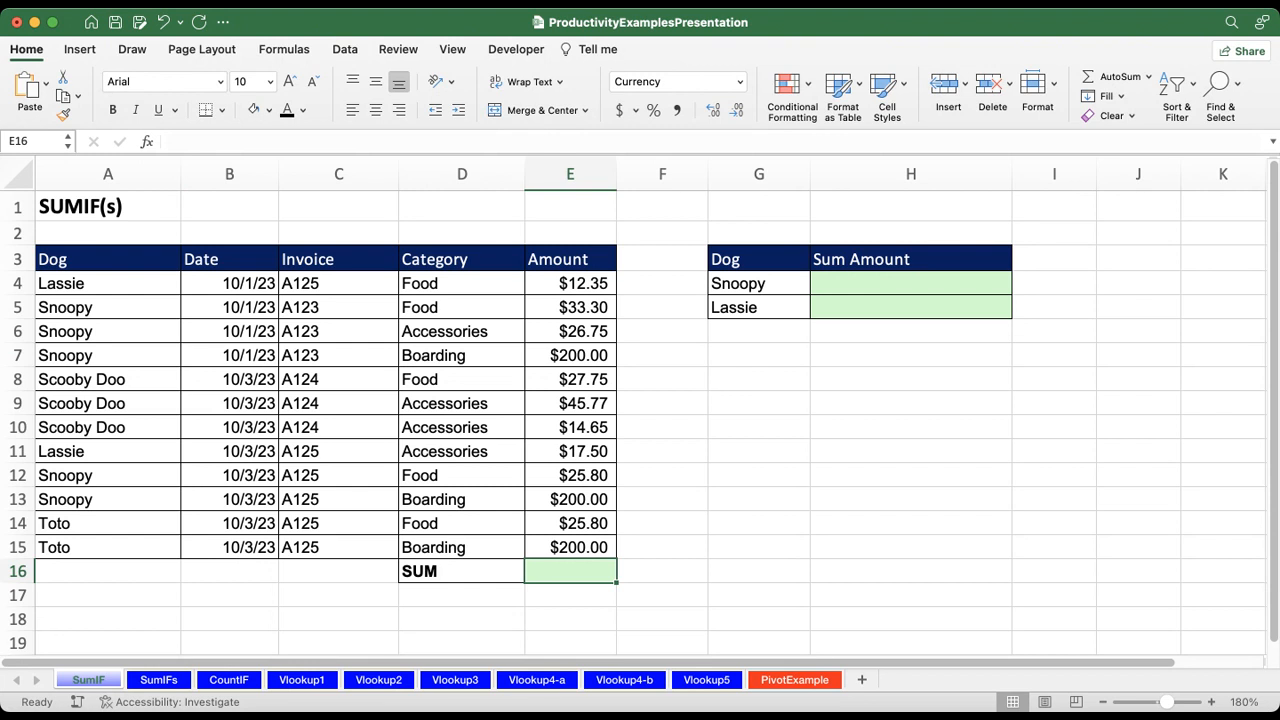
Step: Total the whole Amount column in E16 with the formula =SUM(E4:E15)
text(=)
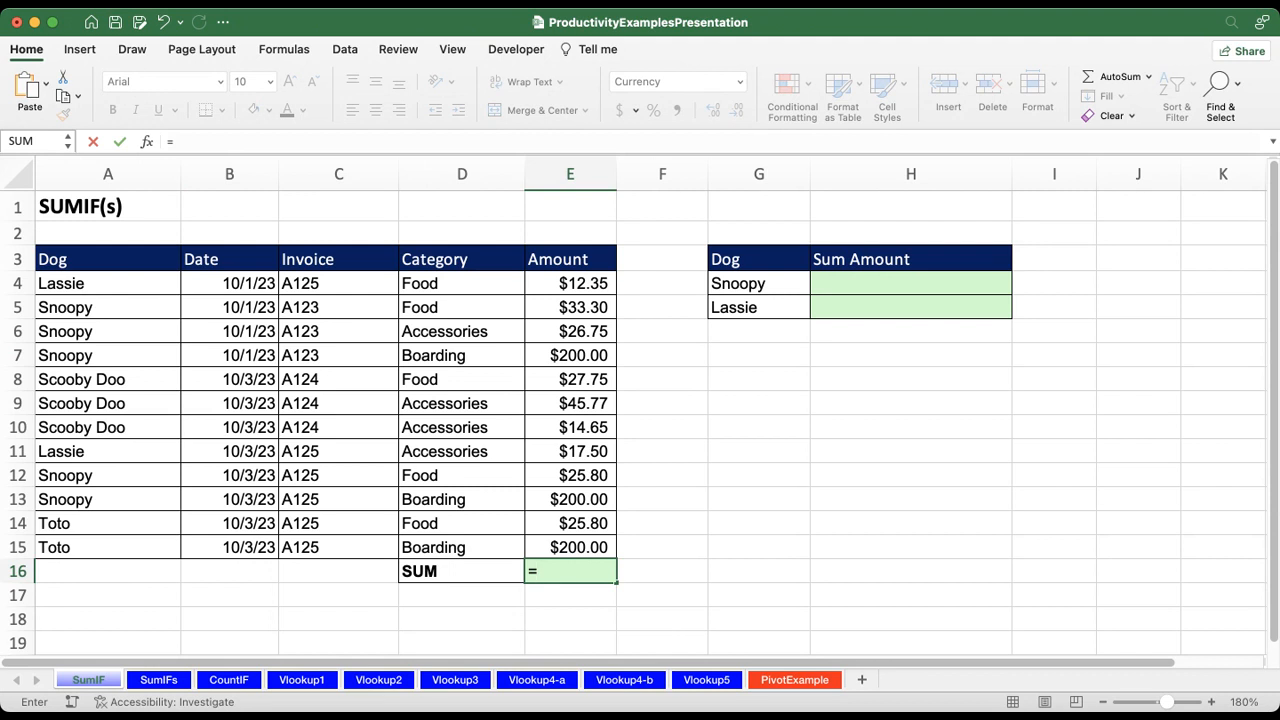
text(sum)
key(Tab)
click(570, 307)
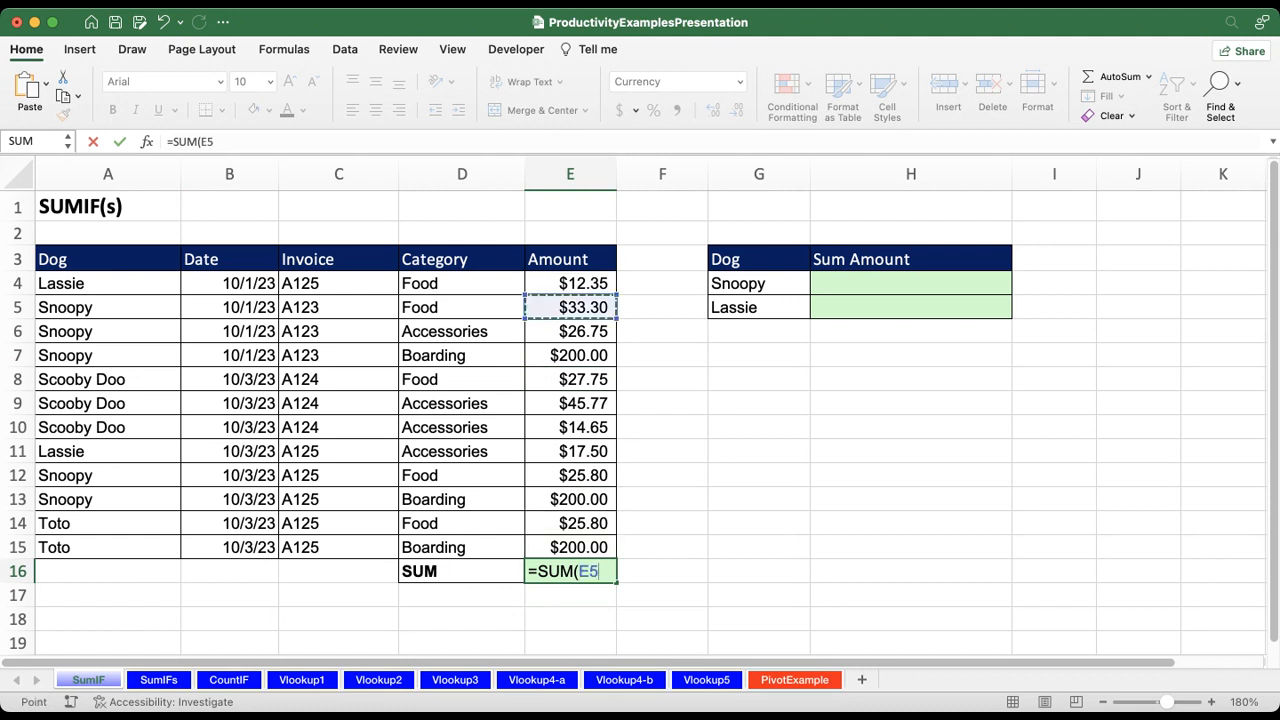
key(Up)
key(shift+Down)
key(shift+Down)
key(shift+Down)
key(shift+Down)
key(shift+Down)
key(shift+Down)
key(shift+Down)
key(shift+Down)
key(shift+Down)
key(shift+Down)
key(shift+Down)
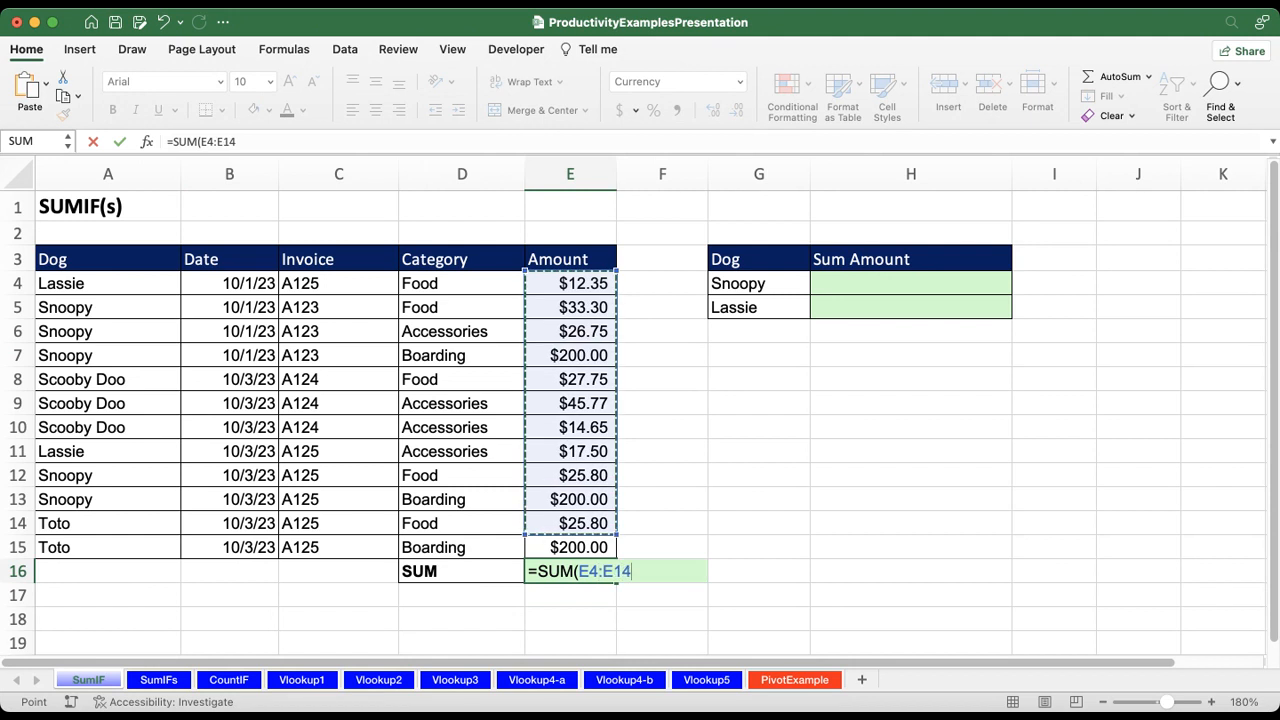
text())
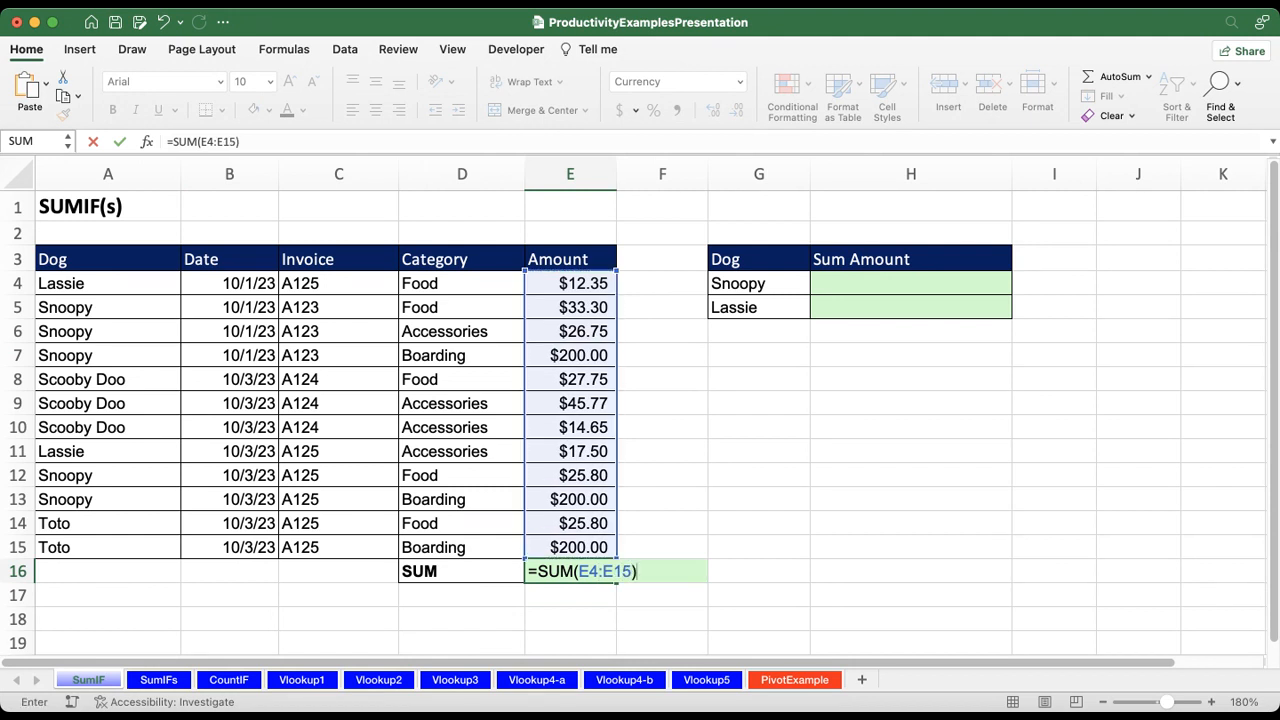
key(Return)
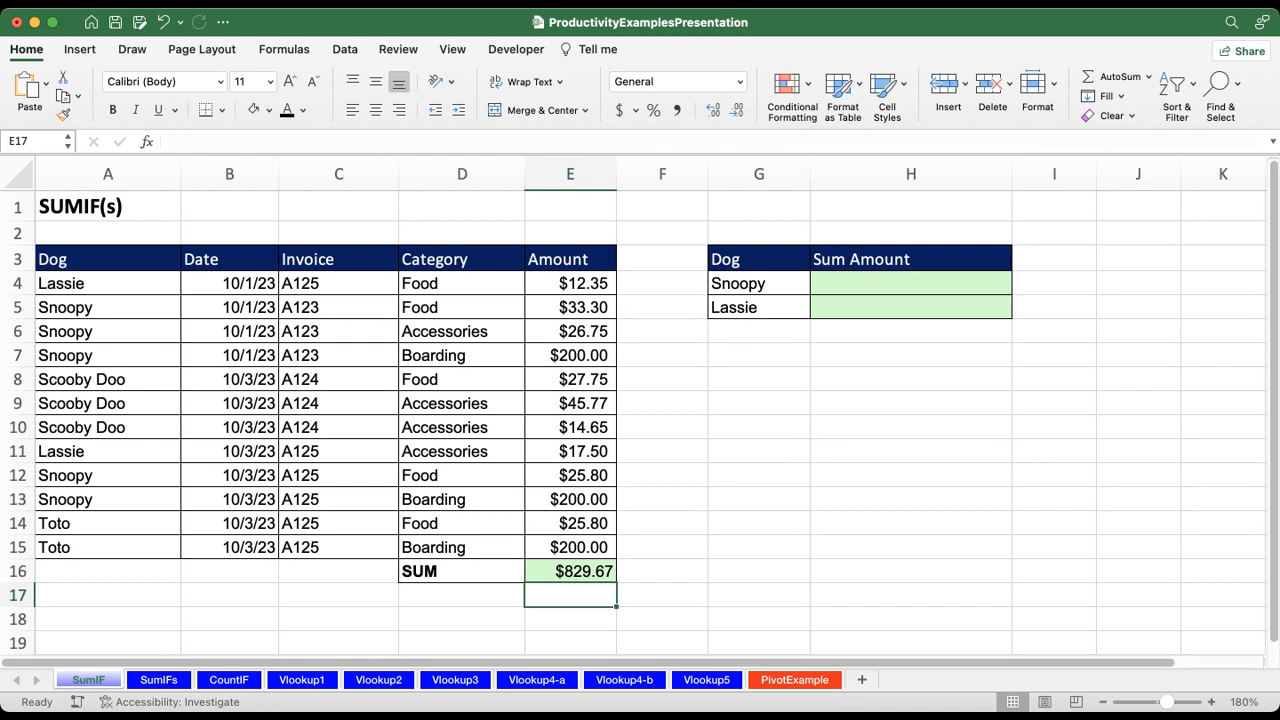
Step: Reopen the SUM formula in E16 and remove its range argument, keeping only =SUM(
key(Up)
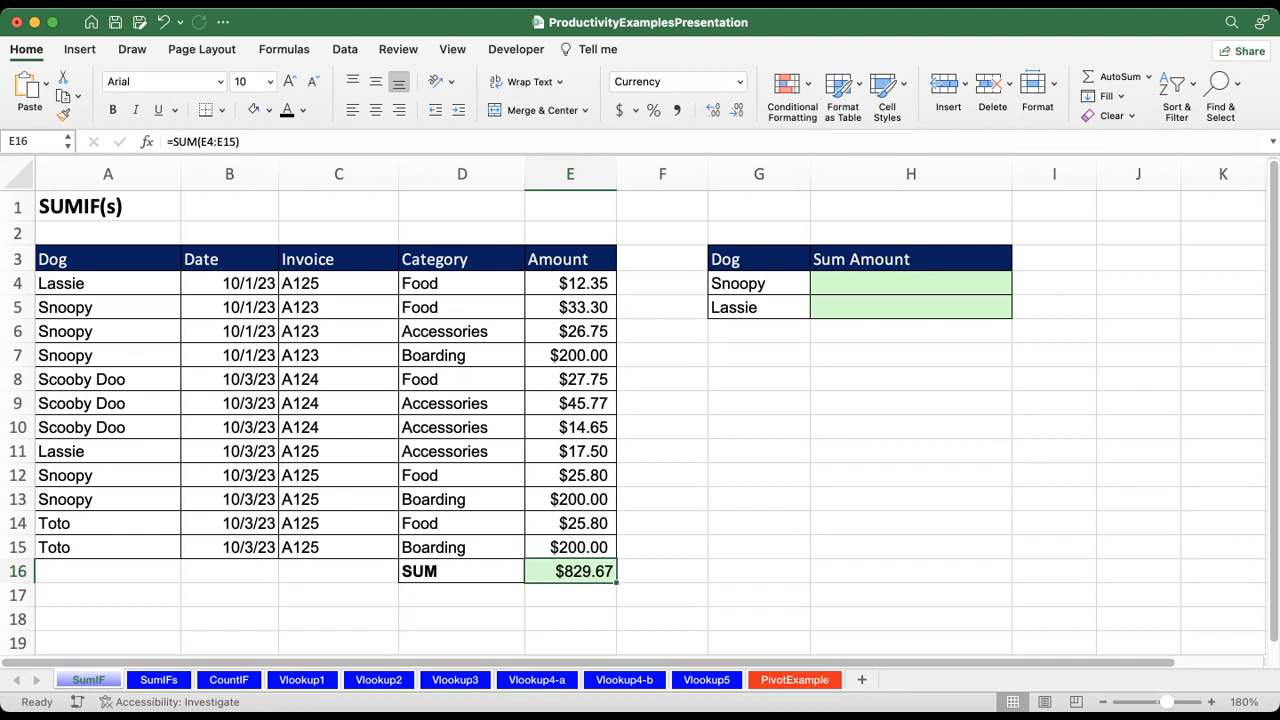
key(F2)
key(BackSpace)
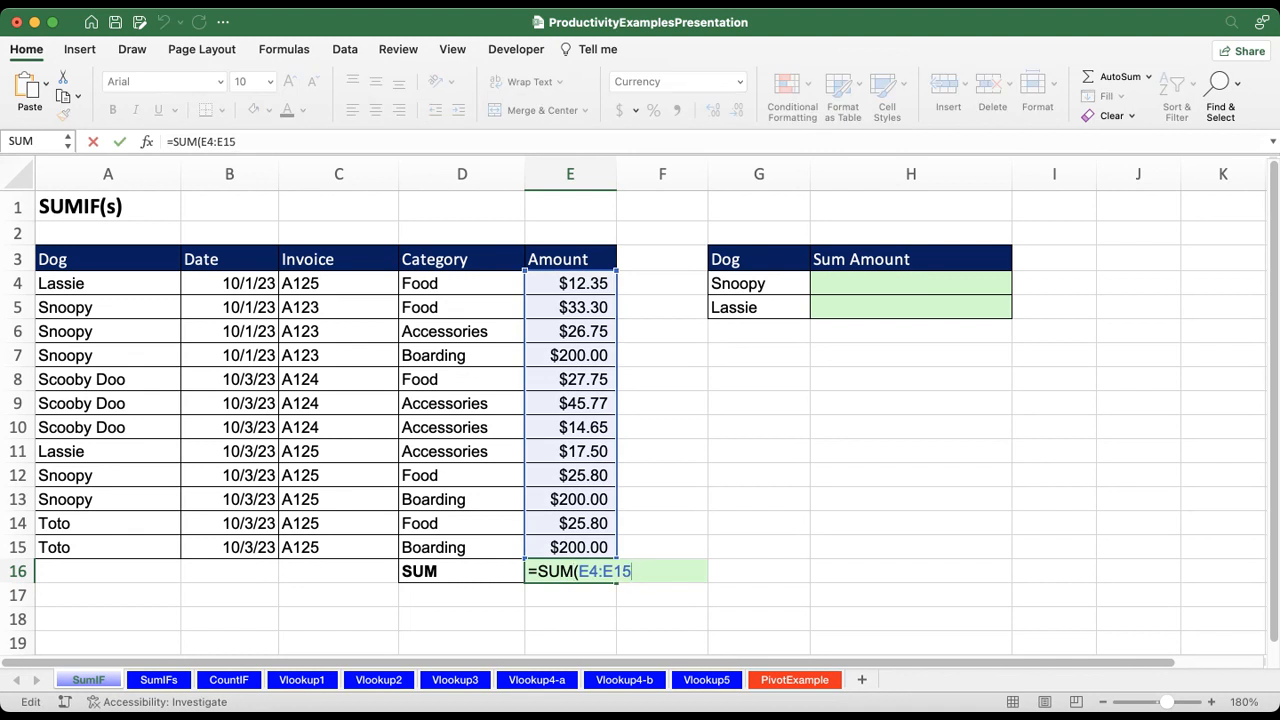
key(BackSpace)
key(BackSpace)
key(BackSpace)
key(BackSpace)
key(BackSpace)
key(BackSpace)
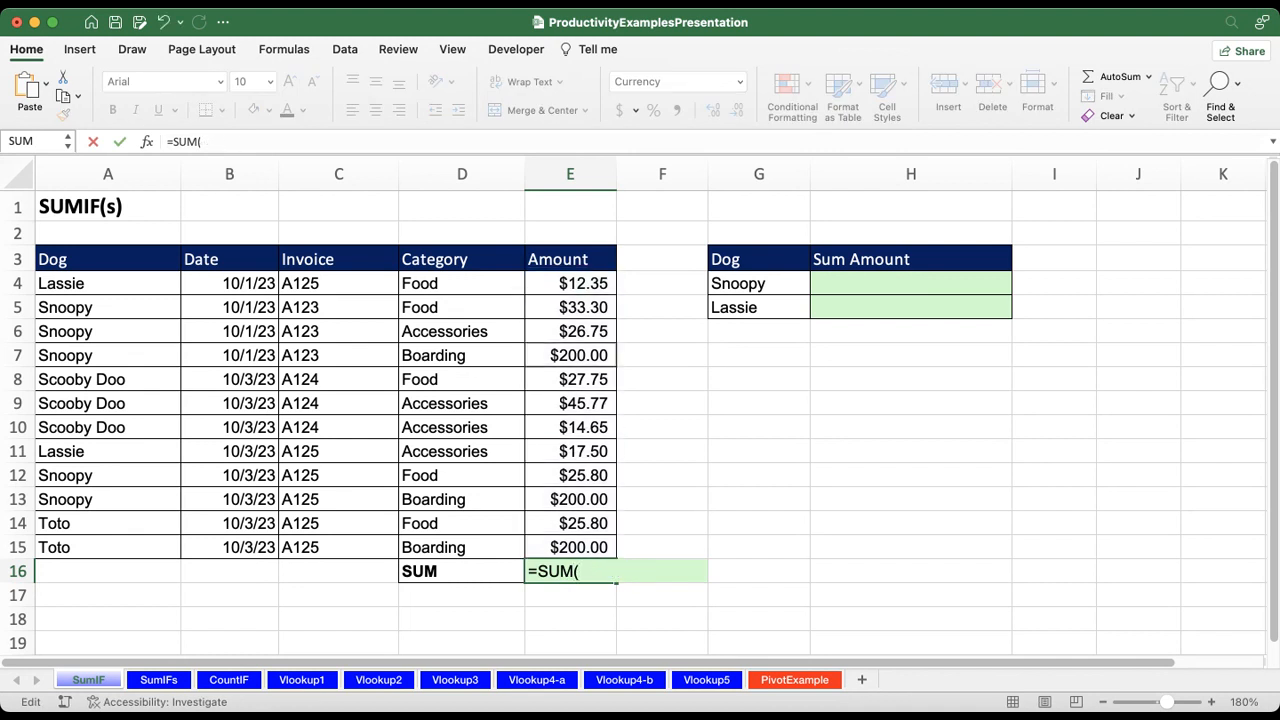
Step: Complete the SUM in E16 with only Snoopy's individual amounts: E5, E6, E7, E12 and E13
click(570, 307)
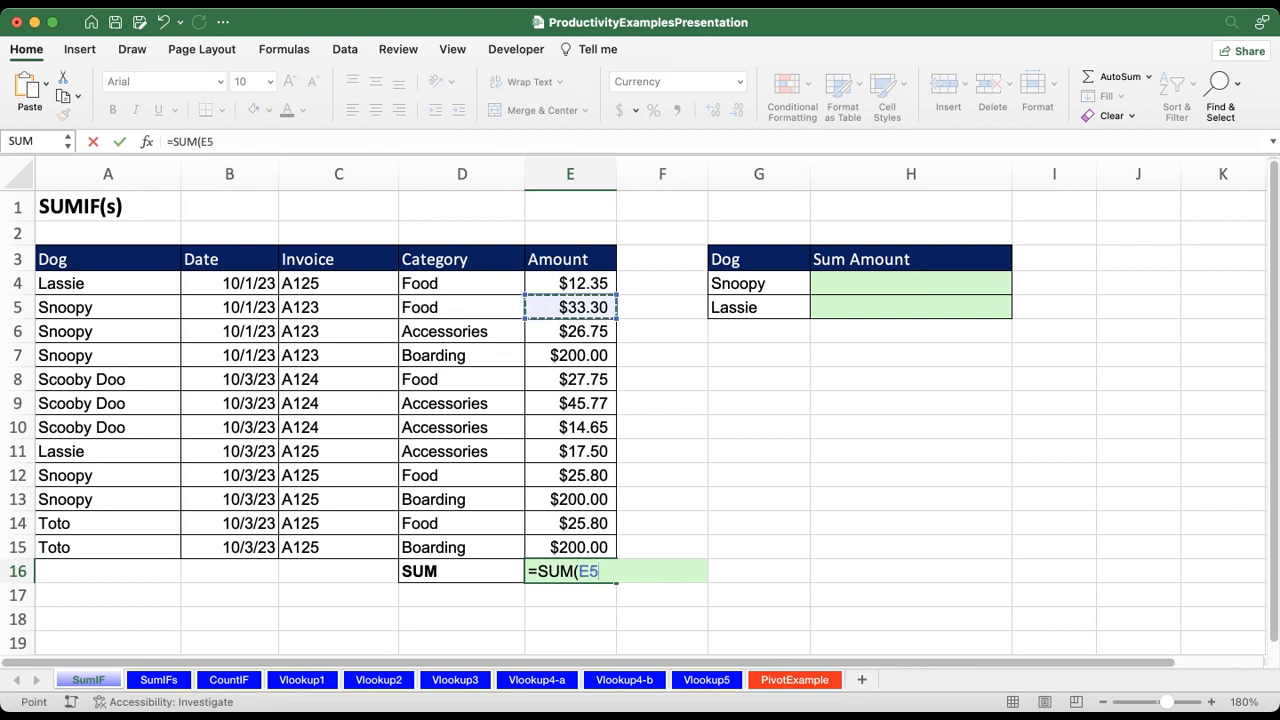
text(,)
click(570, 331)
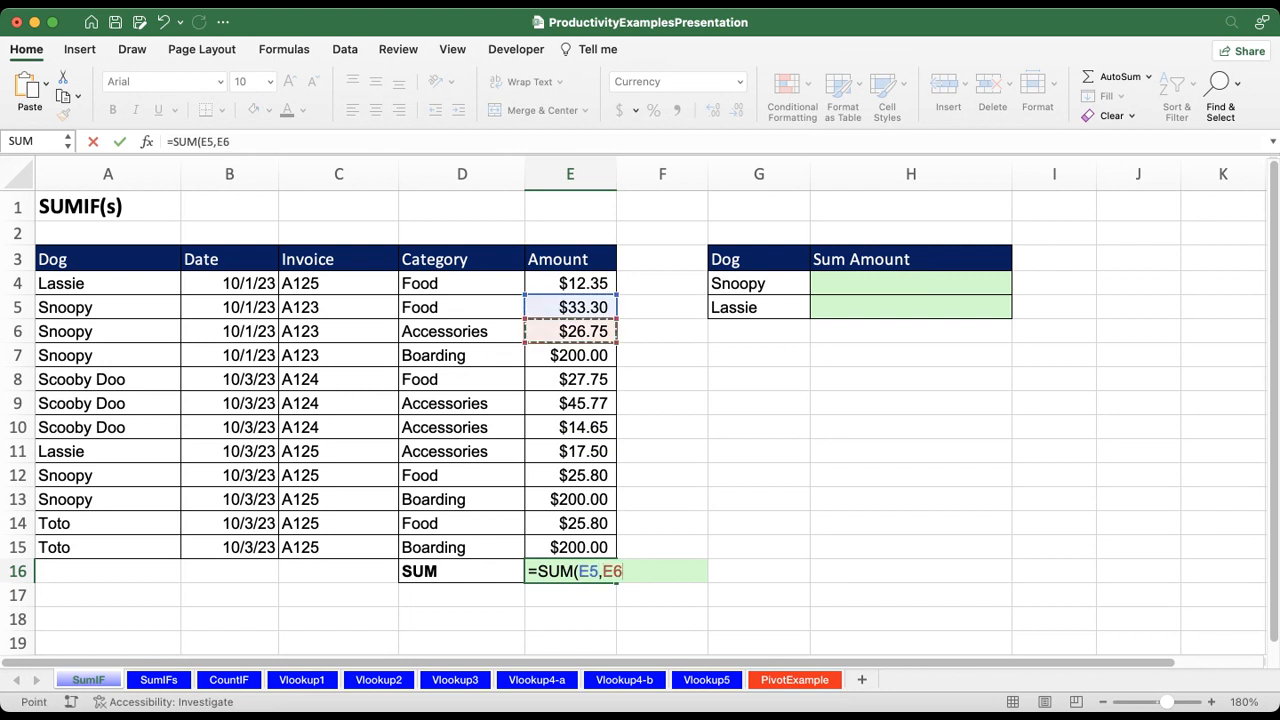
text(,)
click(570, 355)
text(,)
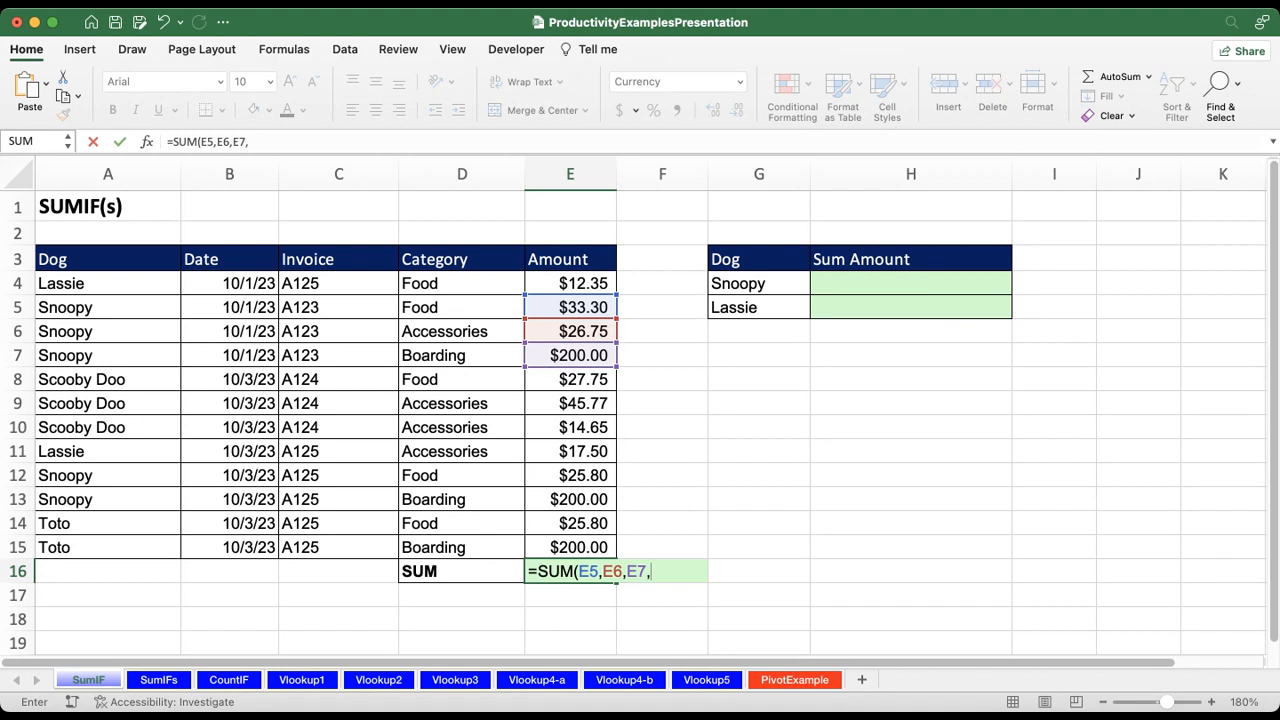
click(557, 474)
text(,)
click(570, 499)
text(,))
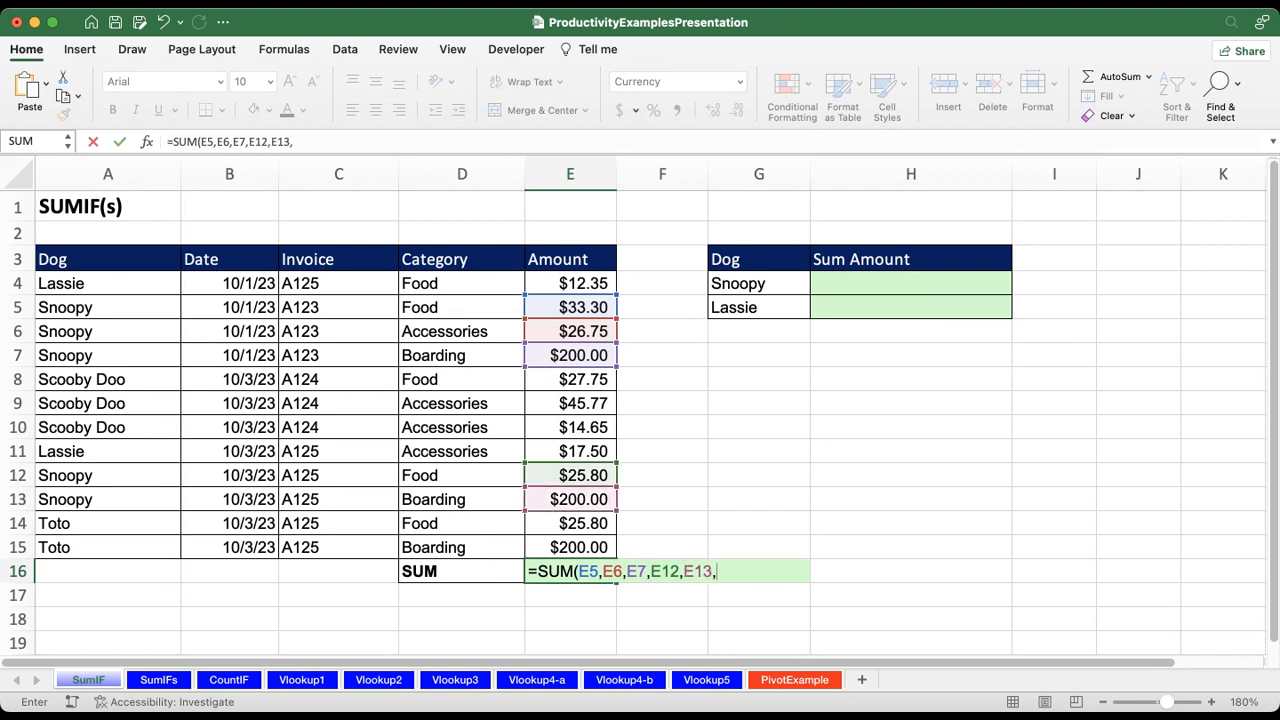
key(Return)
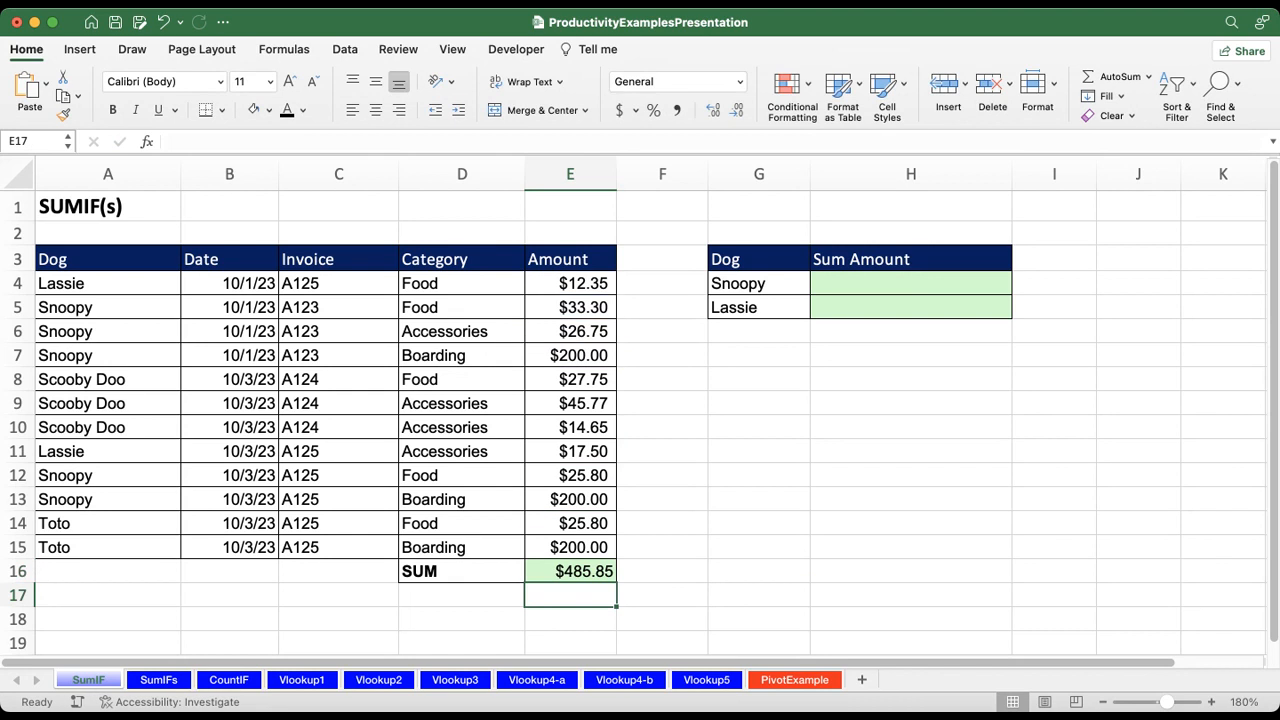
Step: Try to calculate Snoopy's sum amount in H4 with =SUMIF(A4:A15,E4:E15)
click(910, 284)
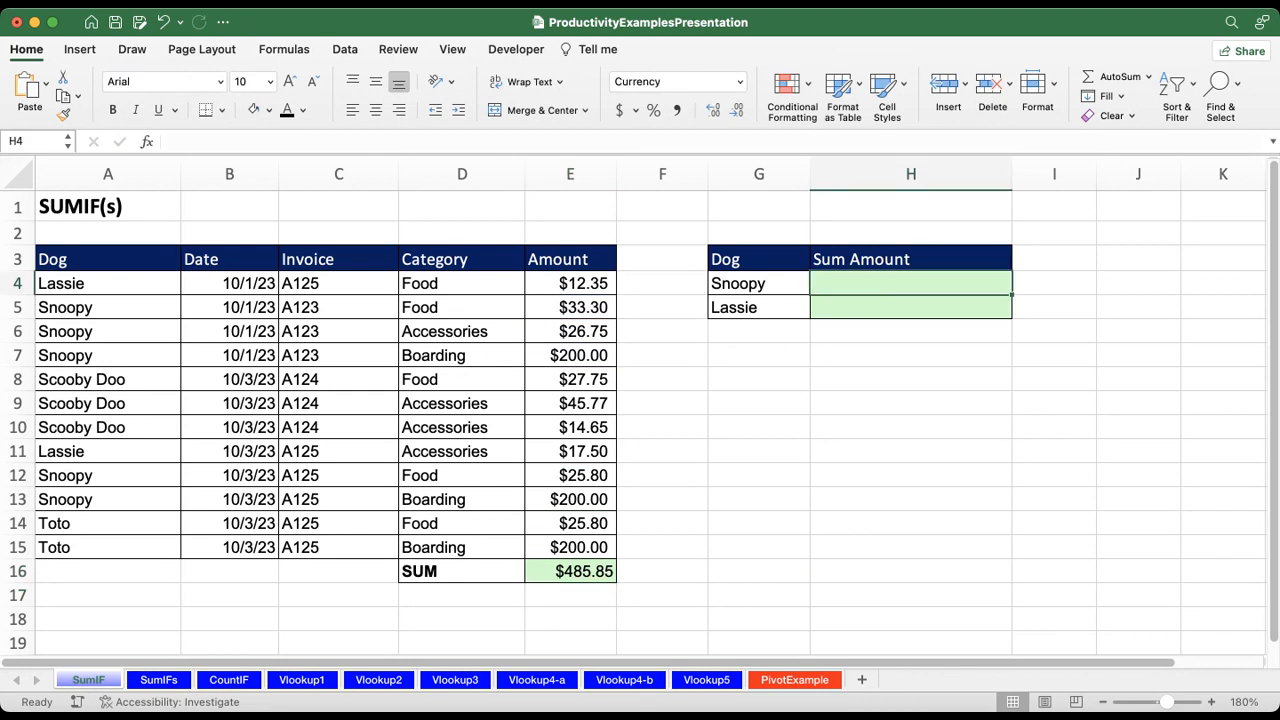
text(=su)
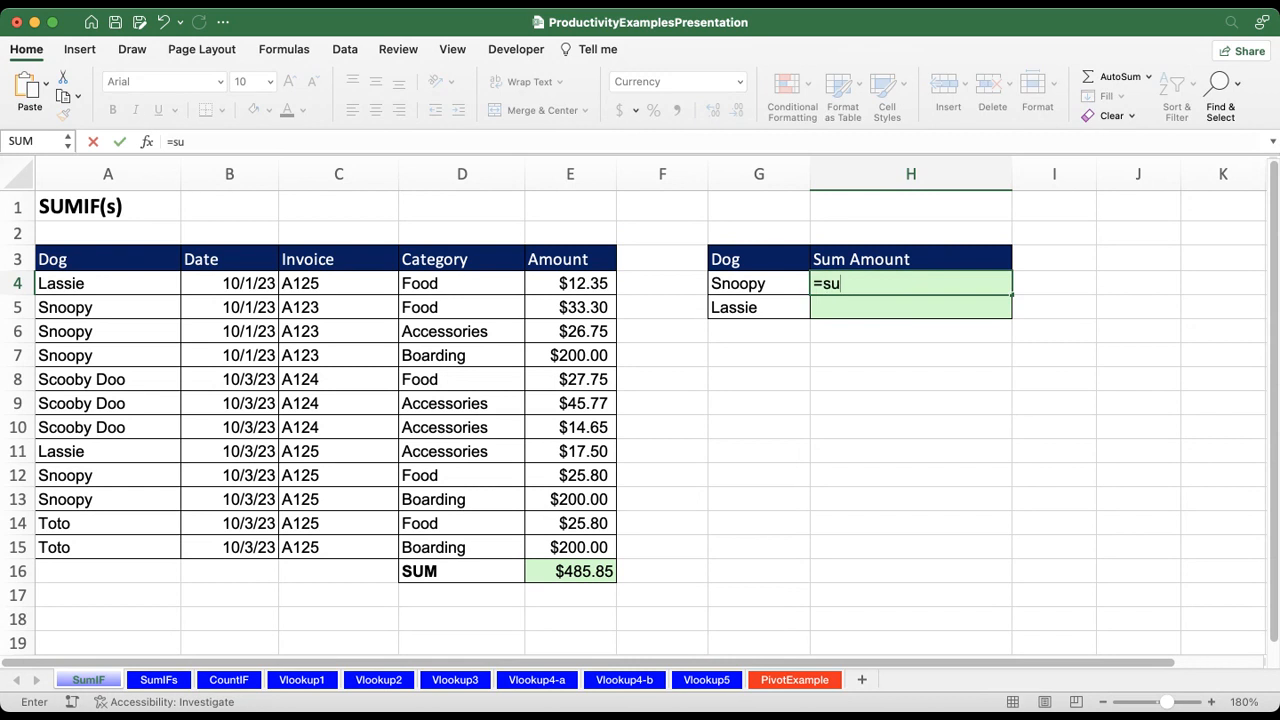
text(mif)
key(Tab)
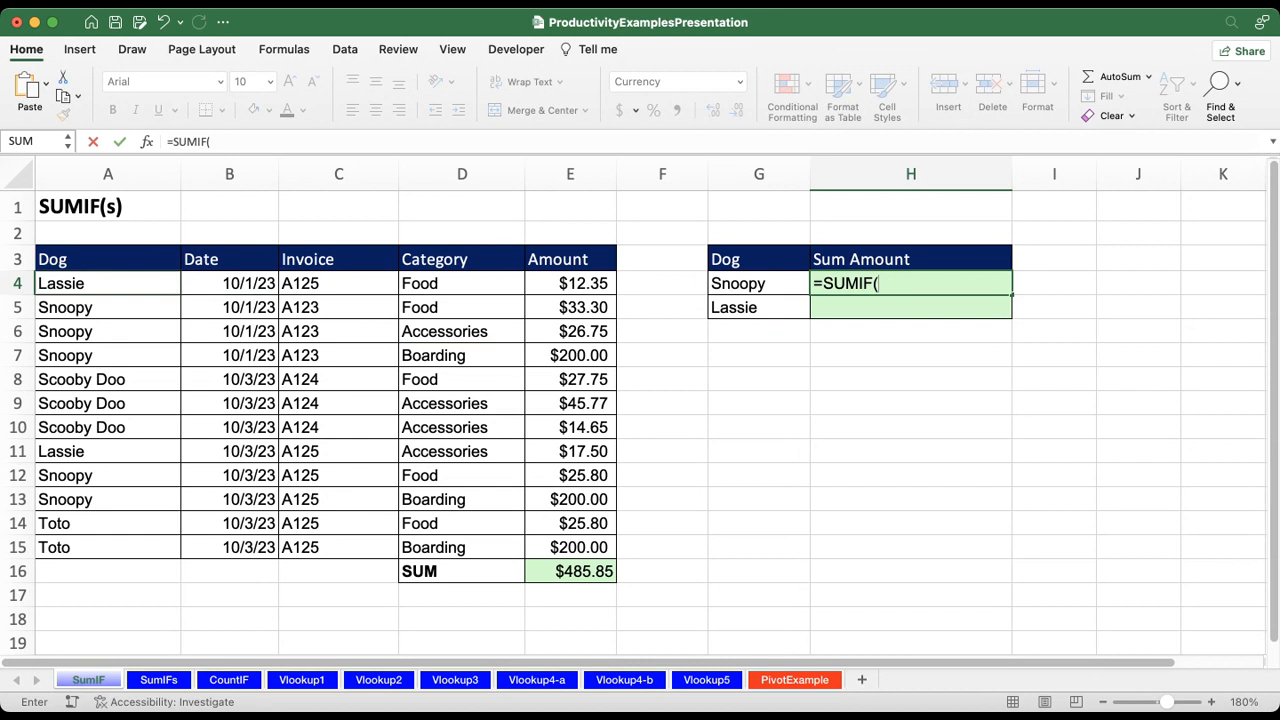
drag(157, 283, 157, 547)
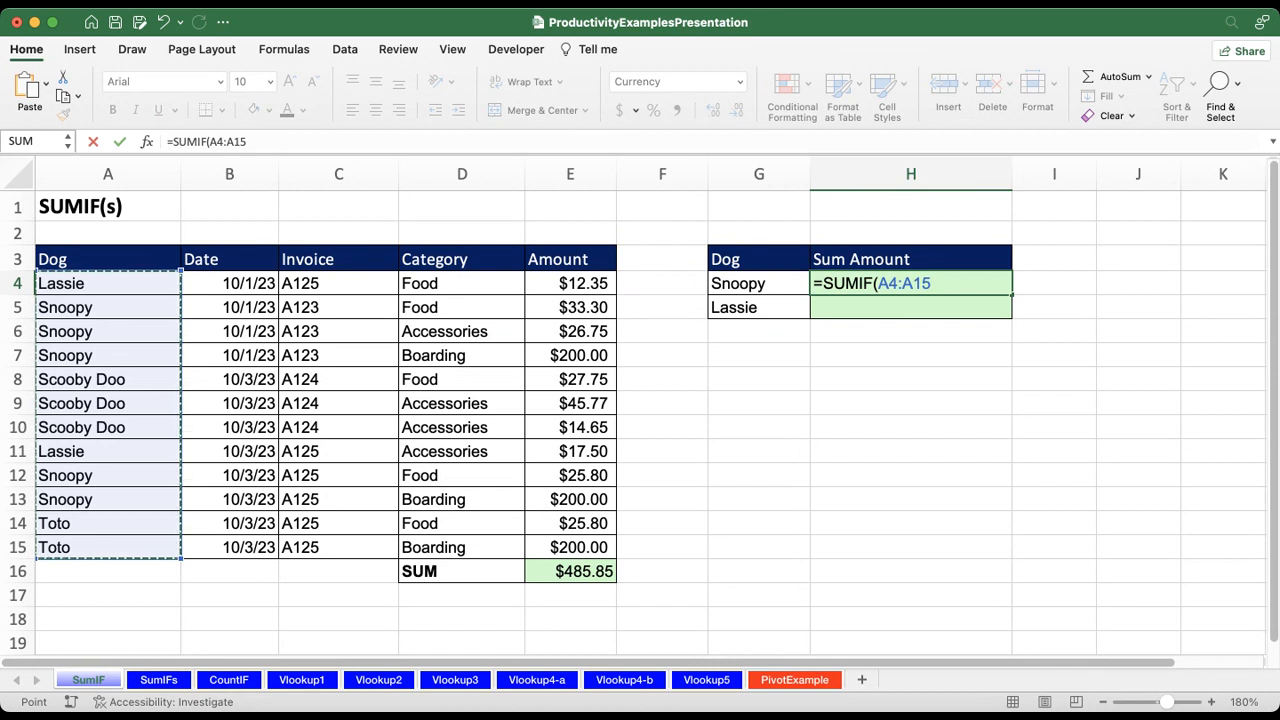
text(,)
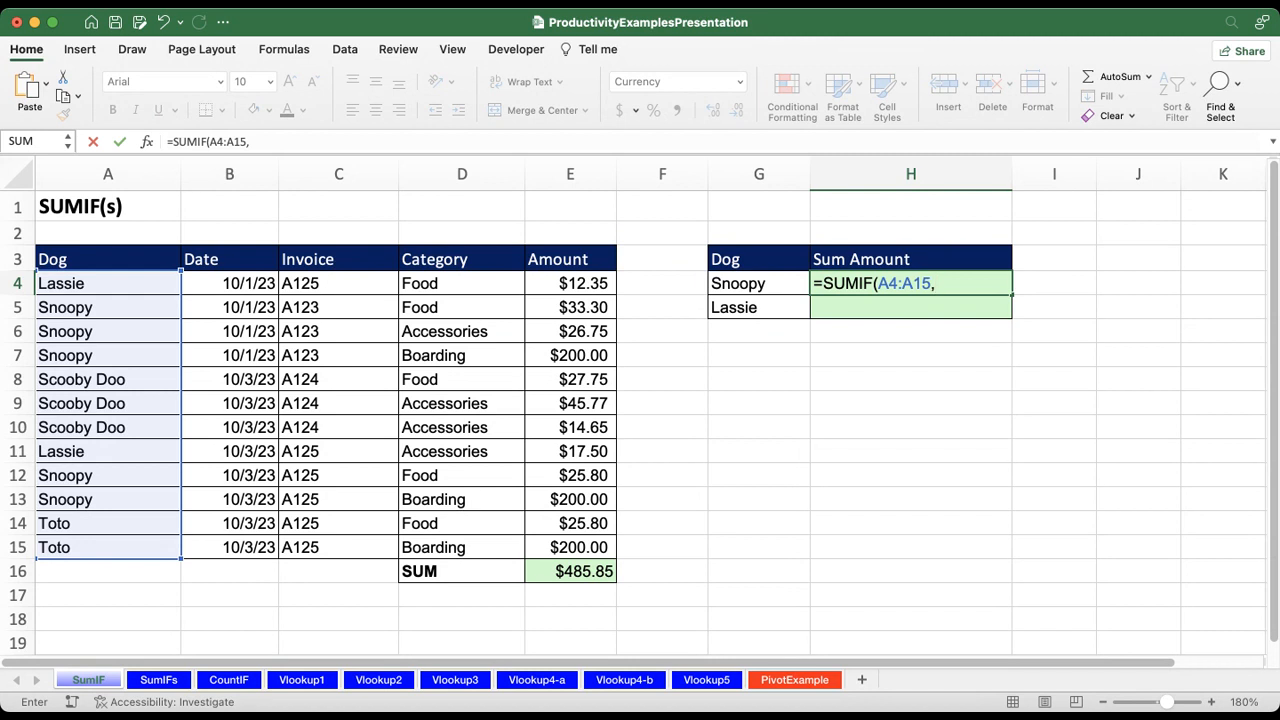
drag(570, 284, 570, 548)
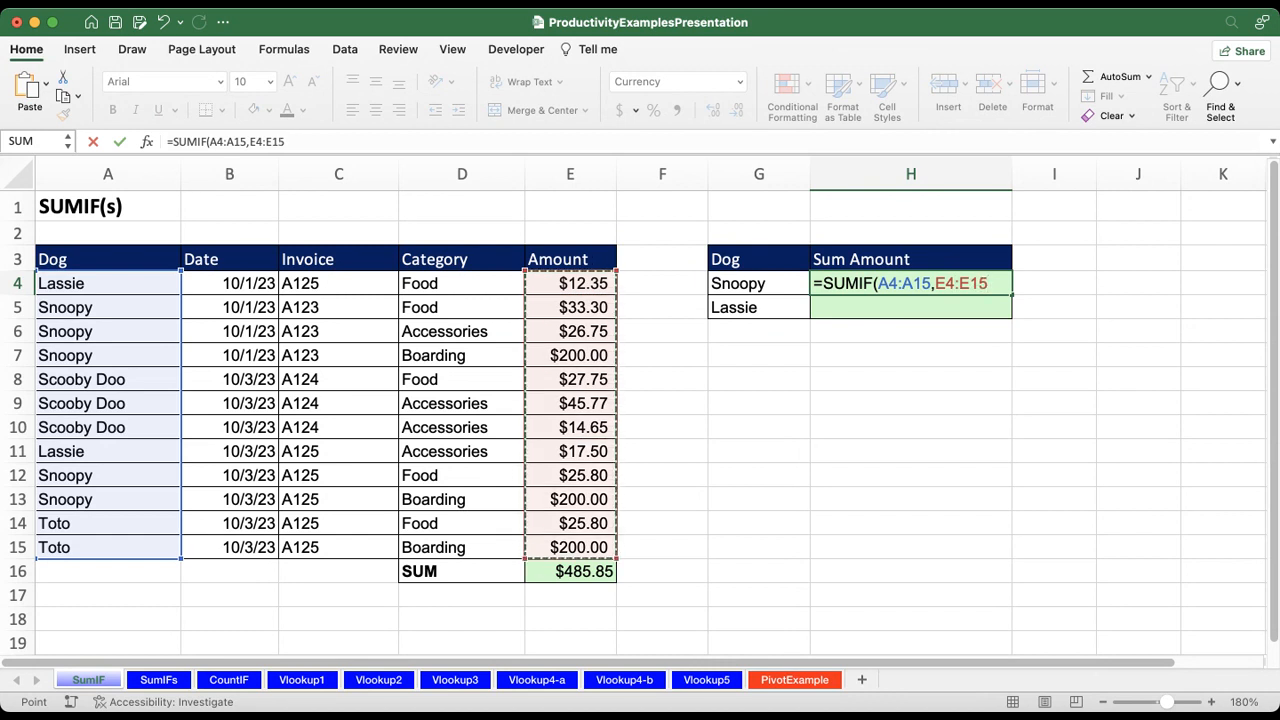
text())
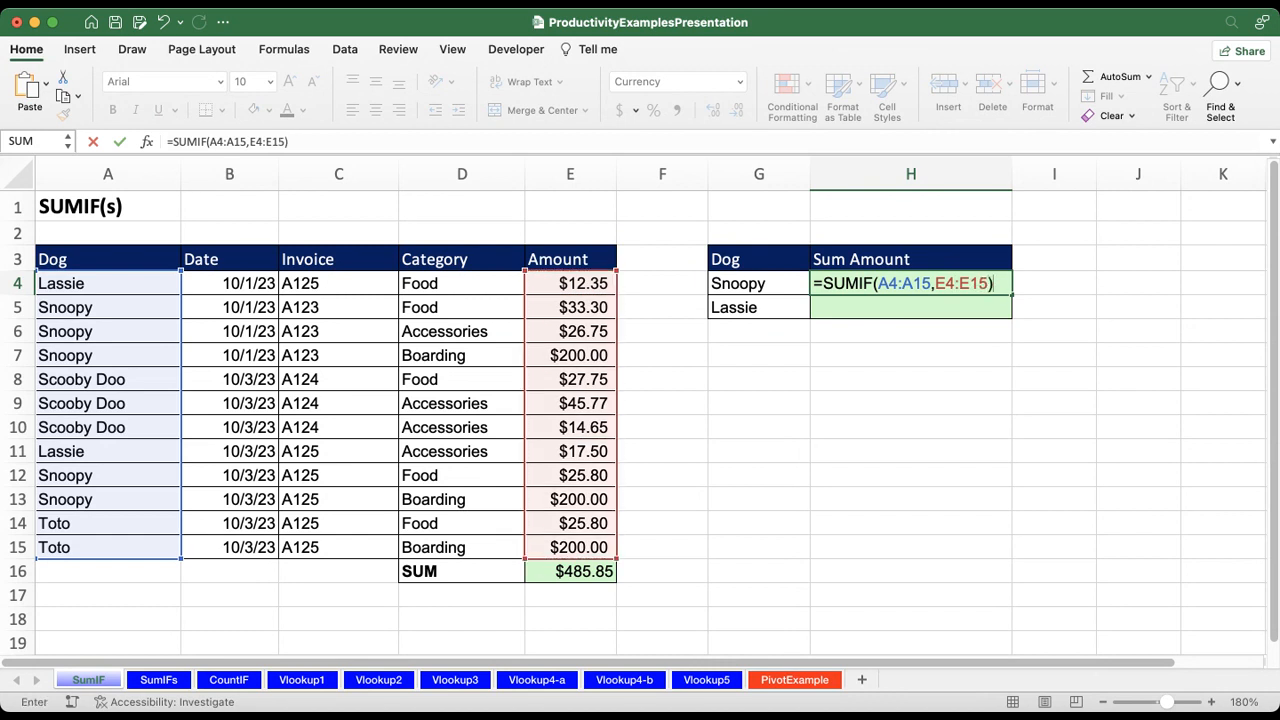
key(Return)
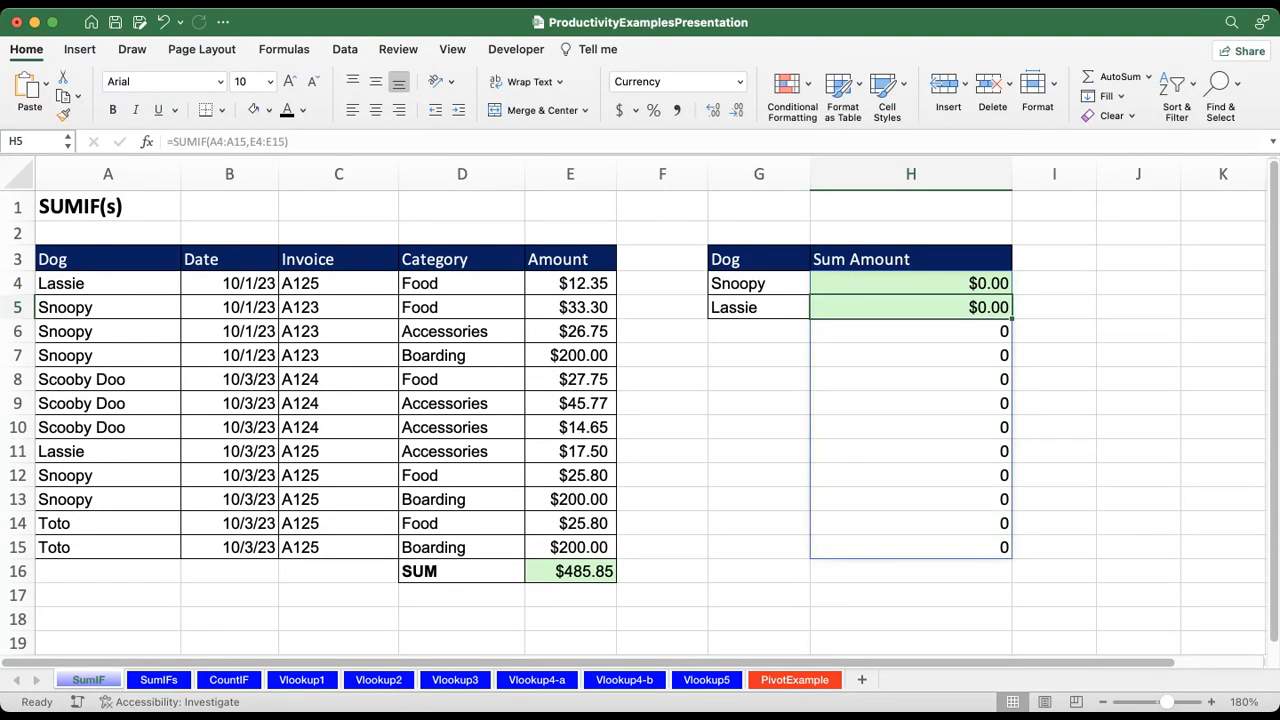
Step: Reopen the SUMIF formula in H4 and remove both range arguments, keeping only =SUMIF(
click(910, 284)
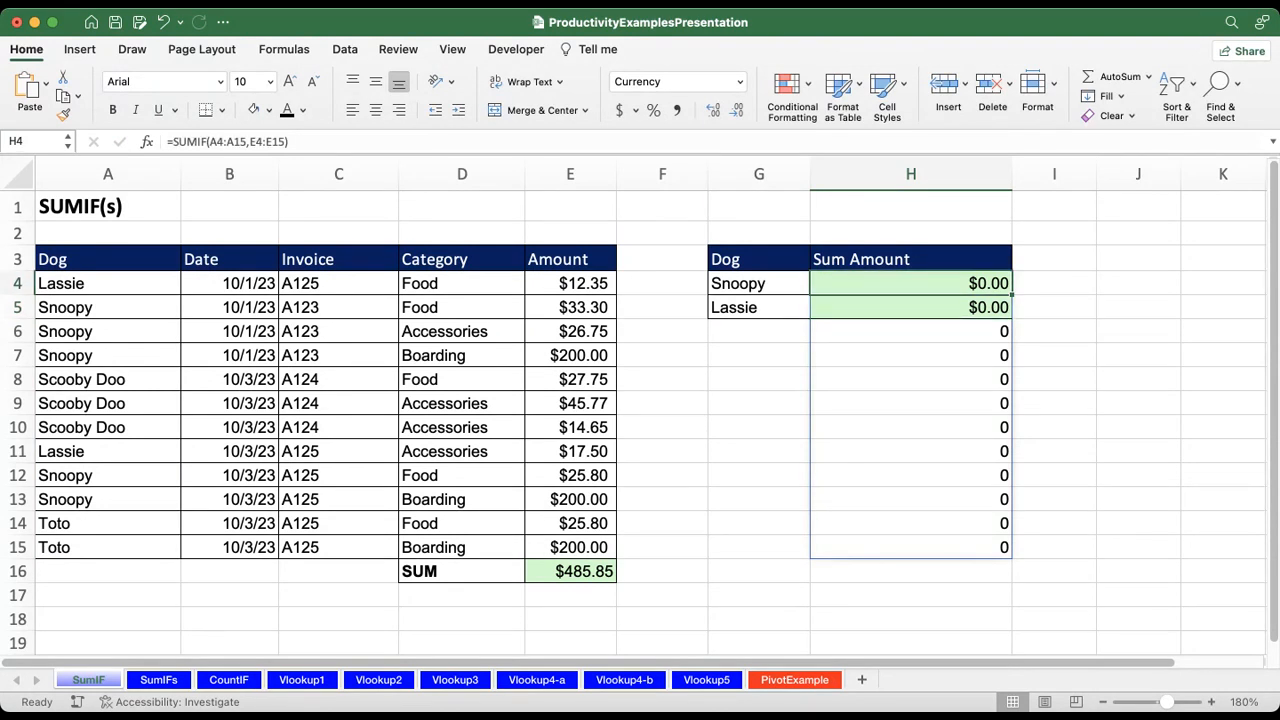
key(F2)
key(BackSpace)
key(BackSpace)
key(BackSpace)
key(BackSpace)
key(BackSpace)
key(BackSpace)
key(BackSpace)
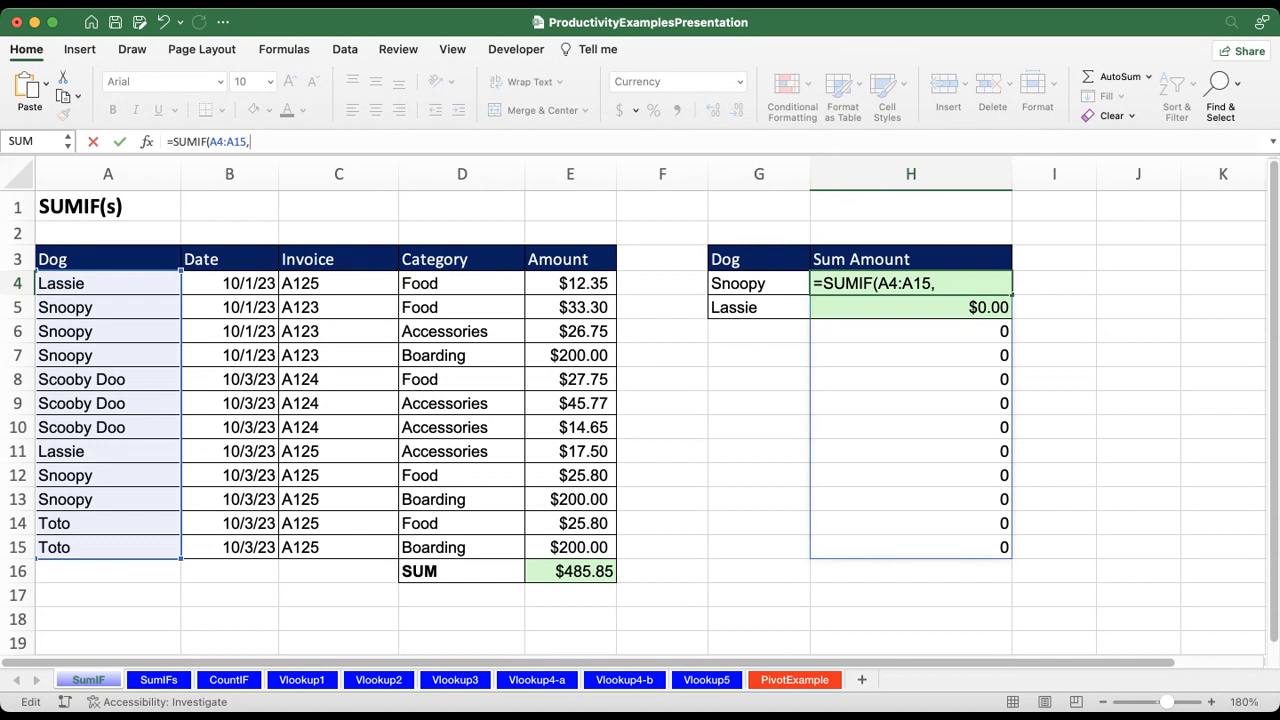
key(BackSpace)
key(BackSpace)
key(BackSpace)
key(BackSpace)
key(BackSpace)
key(BackSpace)
key(BackSpace)
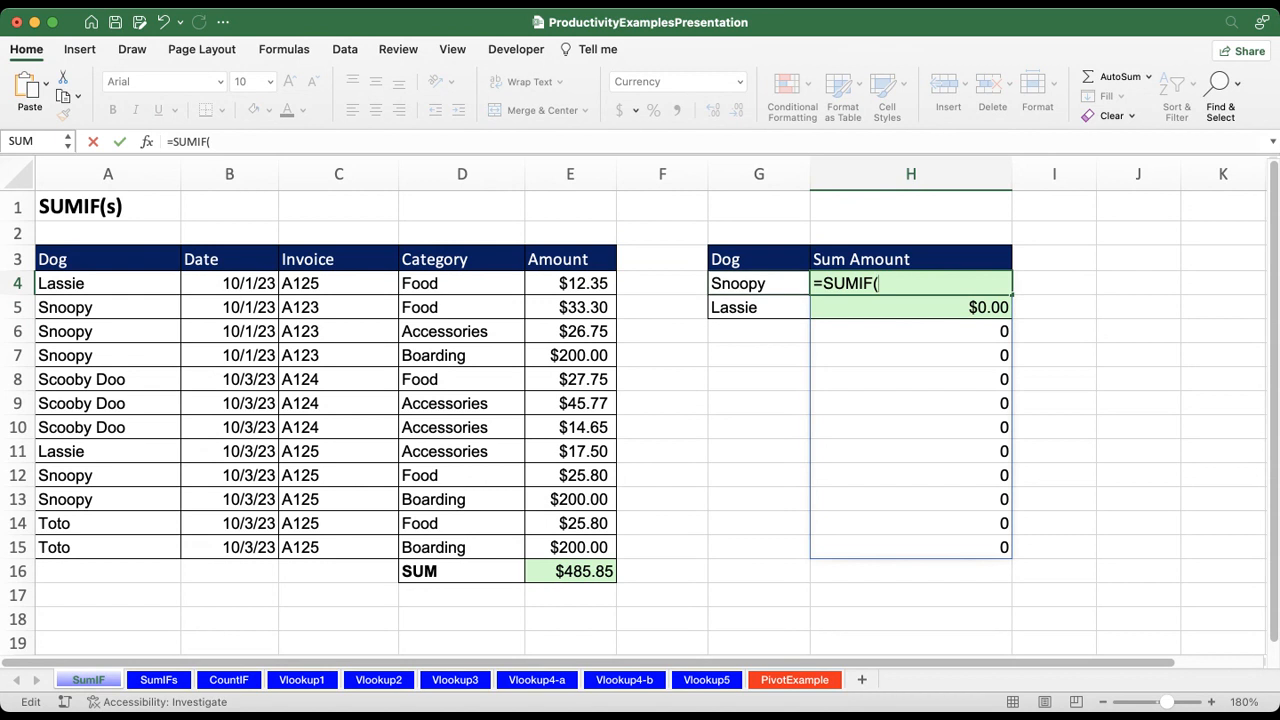
Step: Try to complete the H4 formula as =SUMIF(G4,A4:A15,E4:E15), putting the Snoopy cell first
click(759, 283)
text(,)
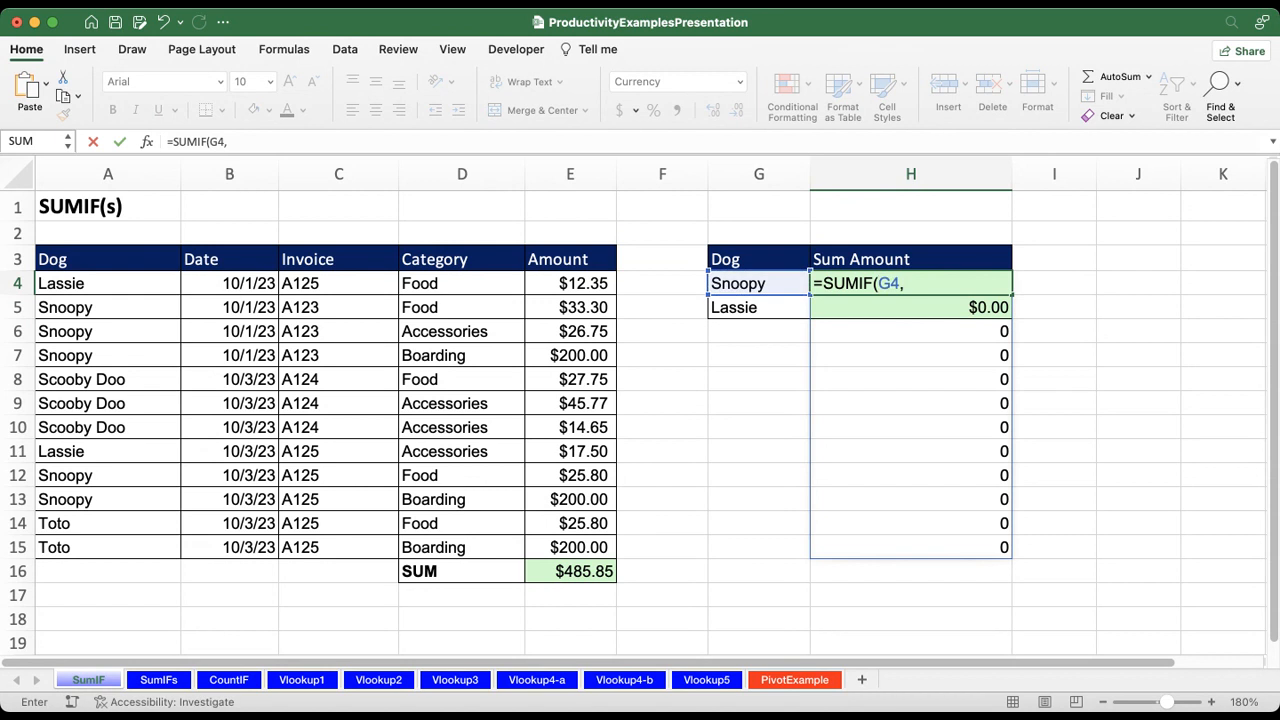
drag(108, 283, 108, 547)
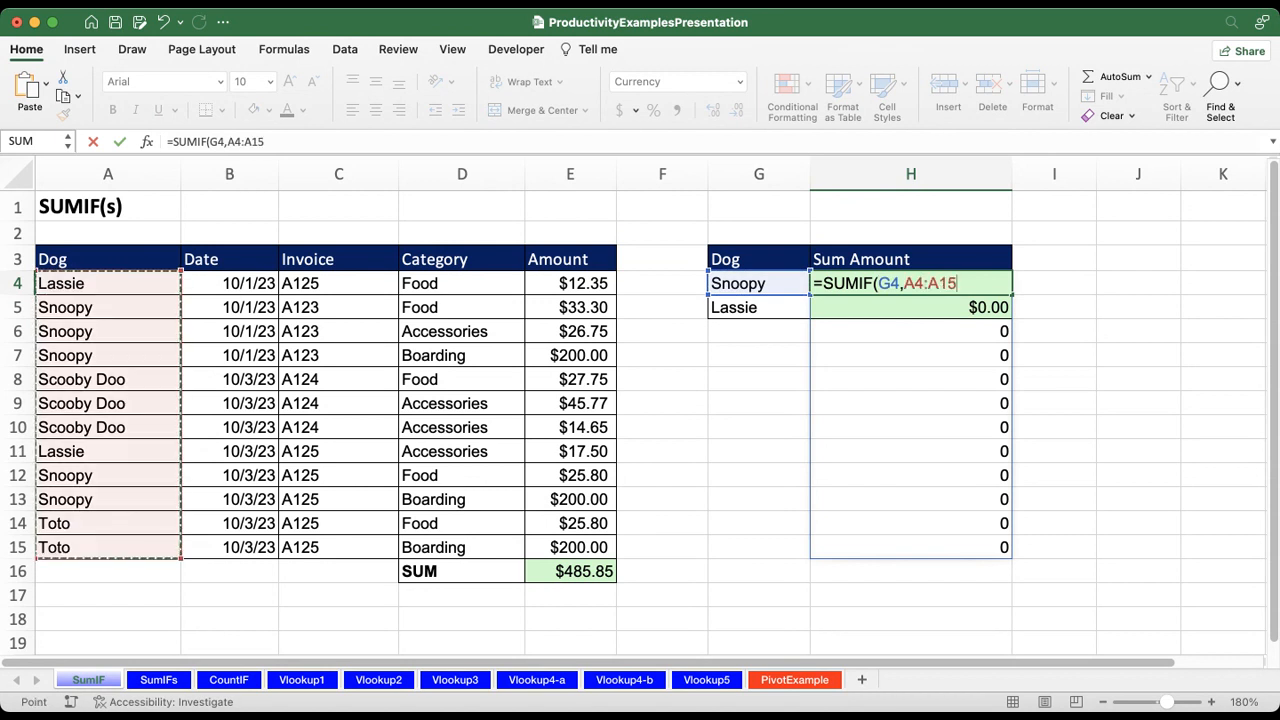
text(,)
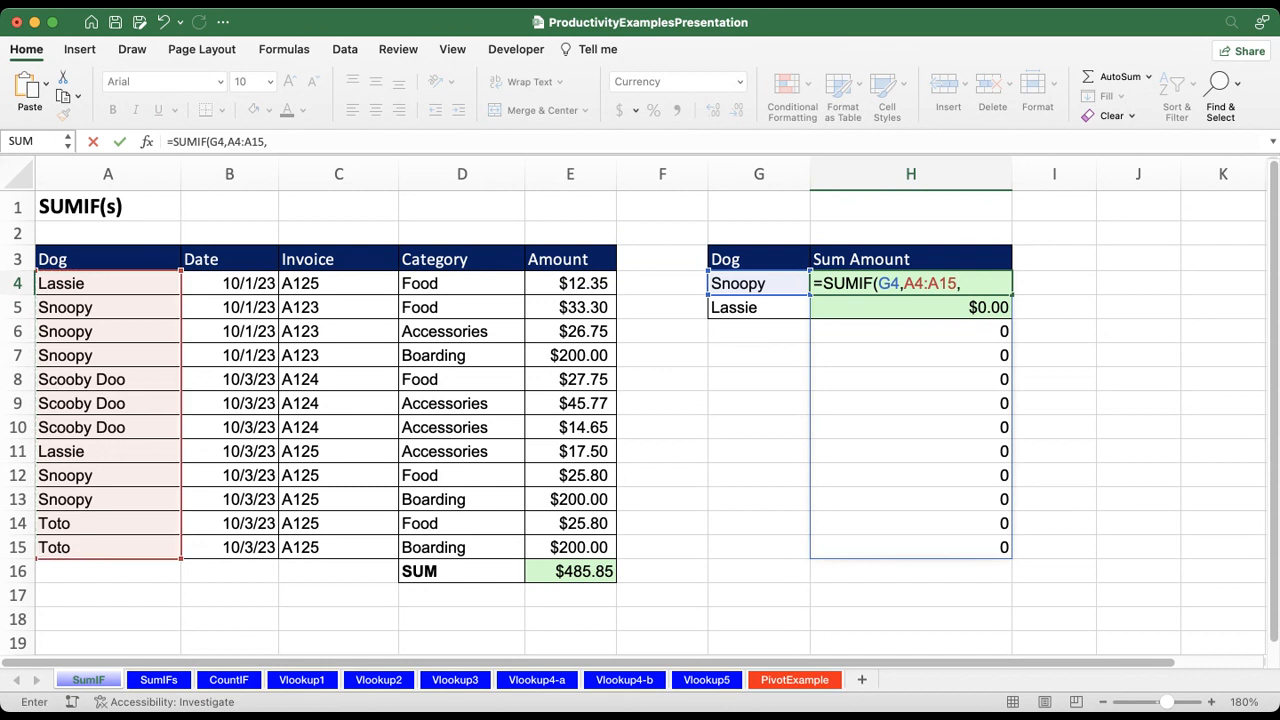
drag(570, 283, 570, 547)
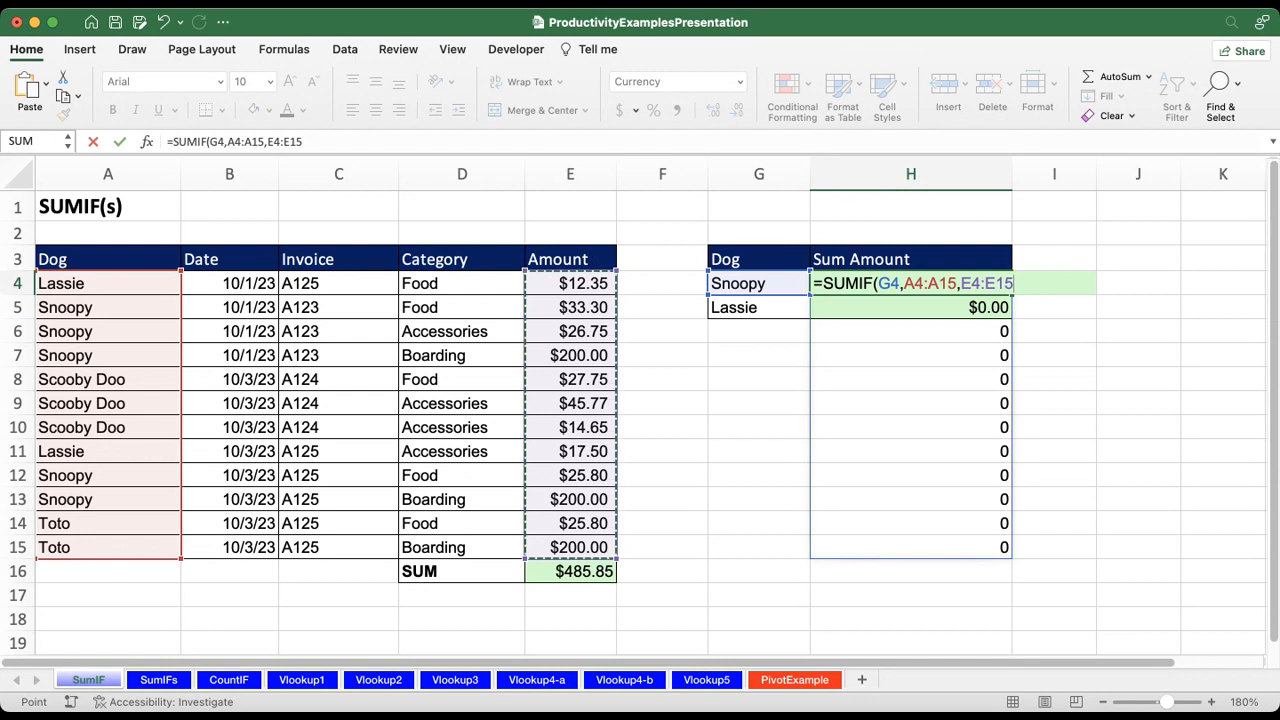
text())
key(Return)
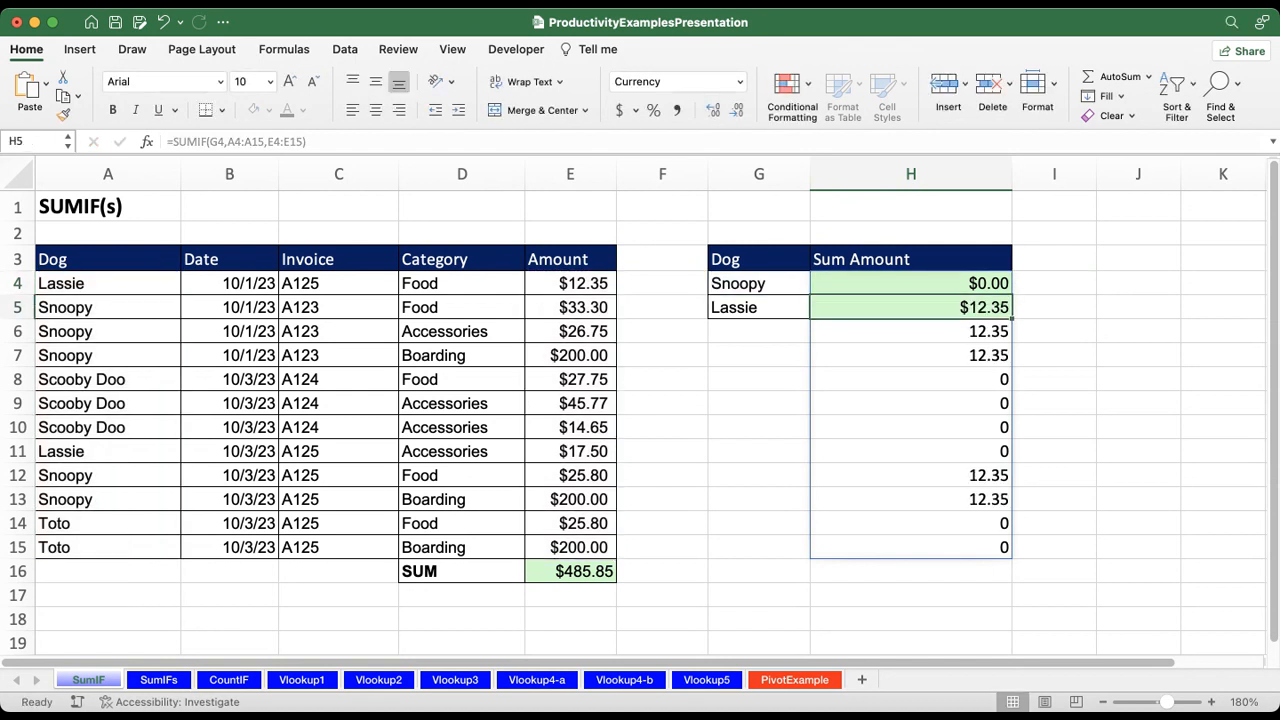
Step: Examine the values that the SUMIF formula spilled down column H below H4
drag(910, 331, 910, 355)
click(910, 403)
click(910, 499)
click(910, 523)
click(910, 499)
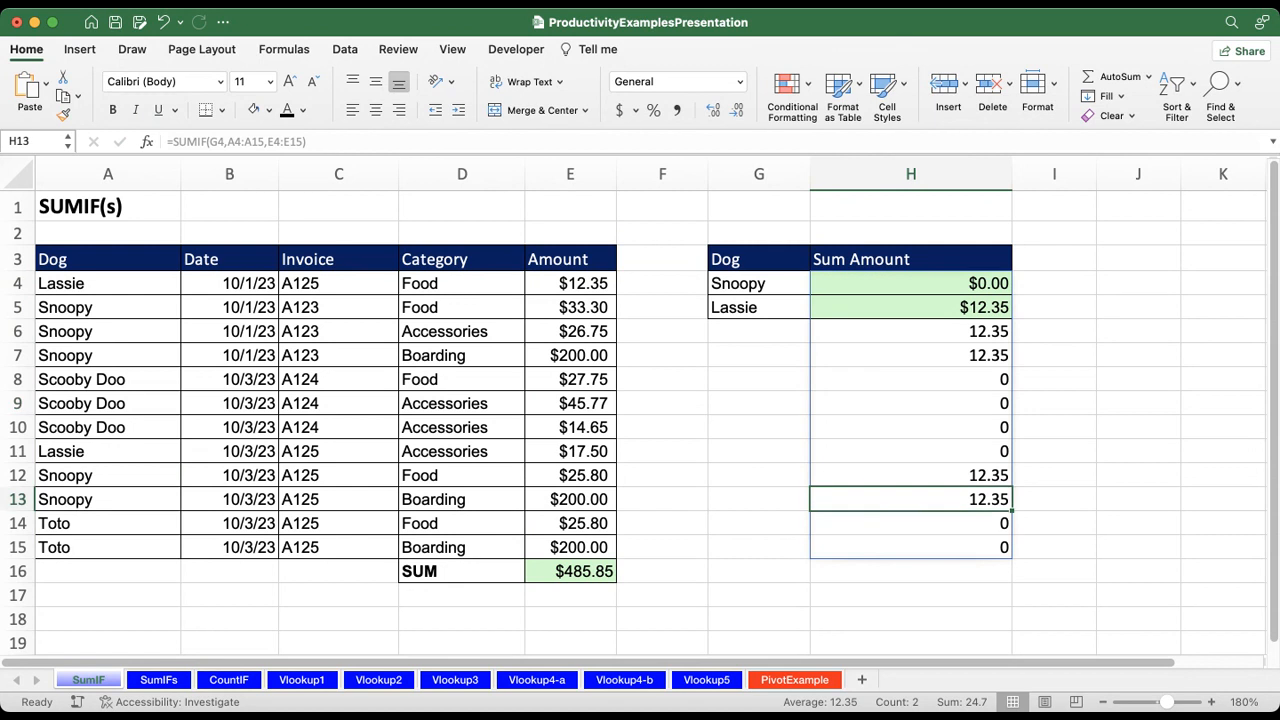
click(910, 427)
click(910, 379)
click(910, 331)
click(910, 307)
drag(910, 307, 910, 571)
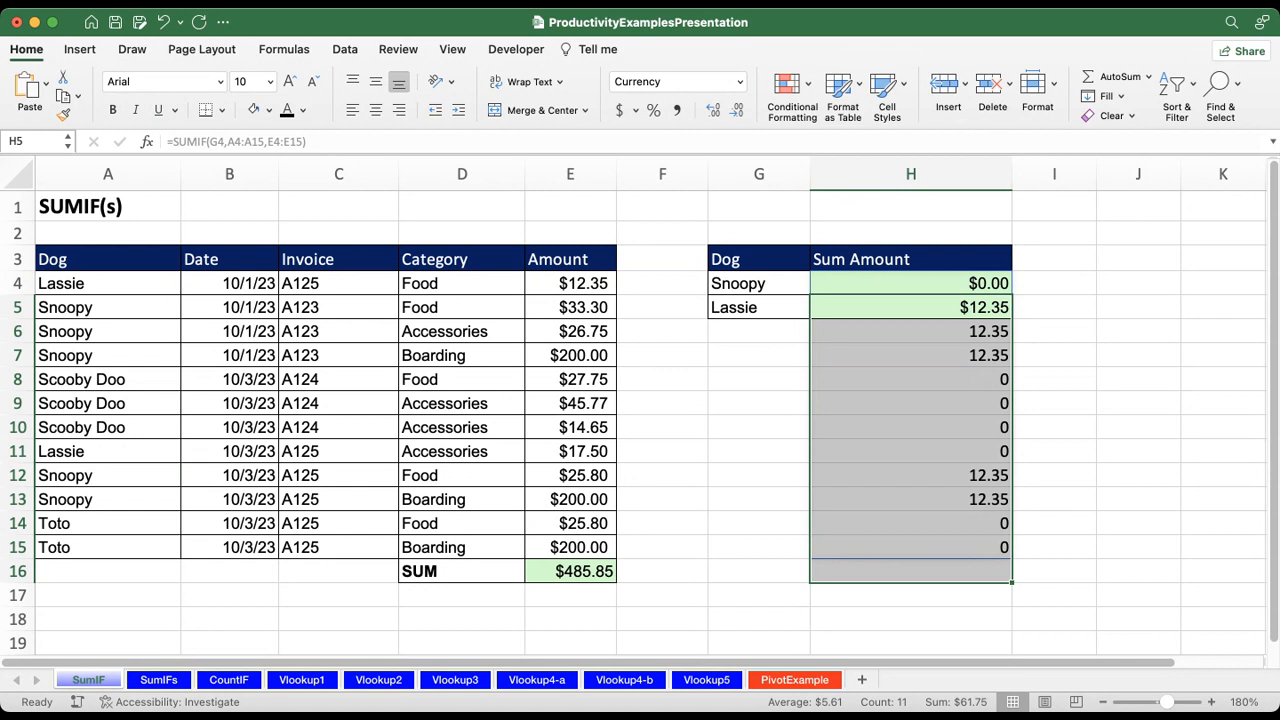
Step: Undo both SUMIF formula entries in H4
click(910, 283)
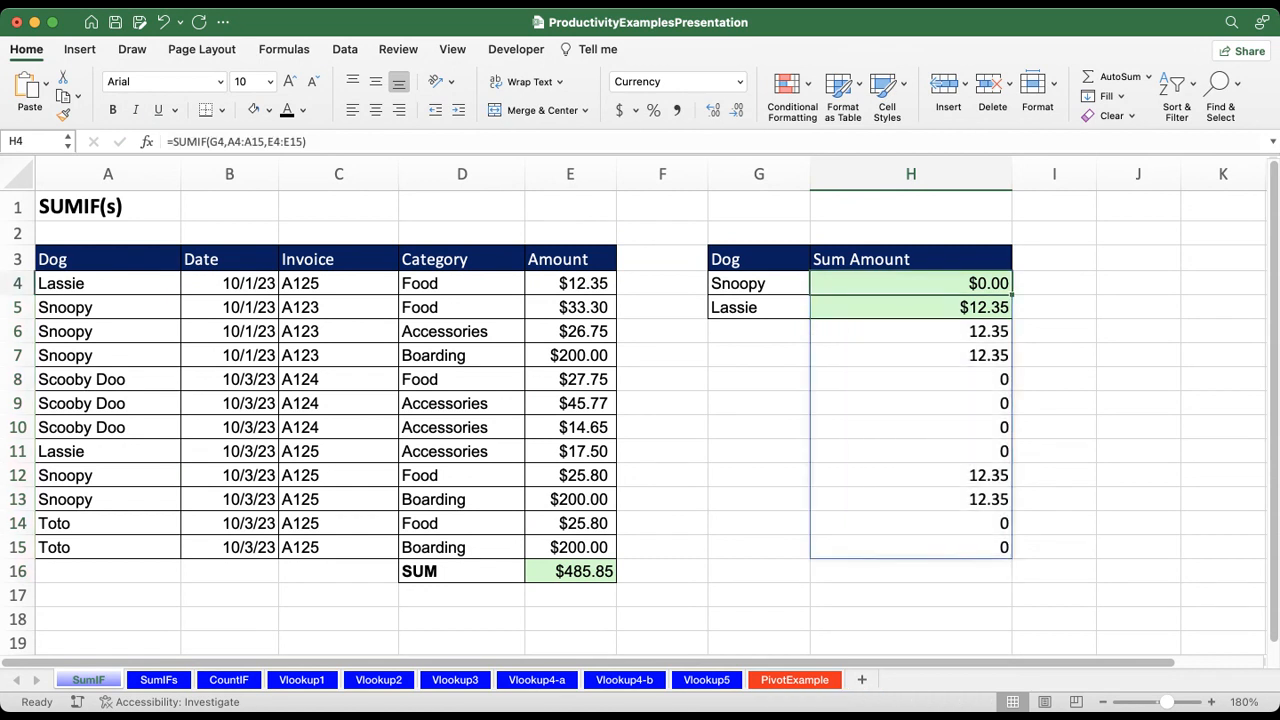
key(super+z)
key(super+z)
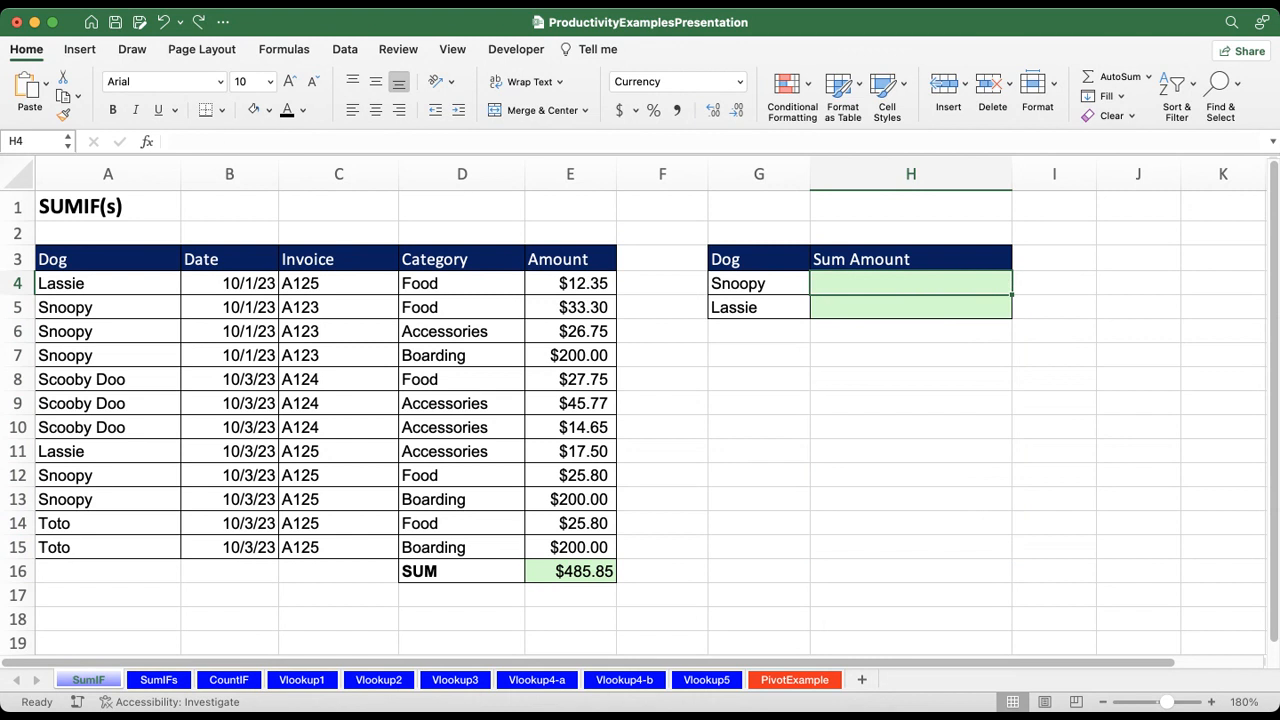
Step: Start a SUMIF formula in H4 with the Snoopy cell G4 first and the dog names A4:A15 second
text(=)
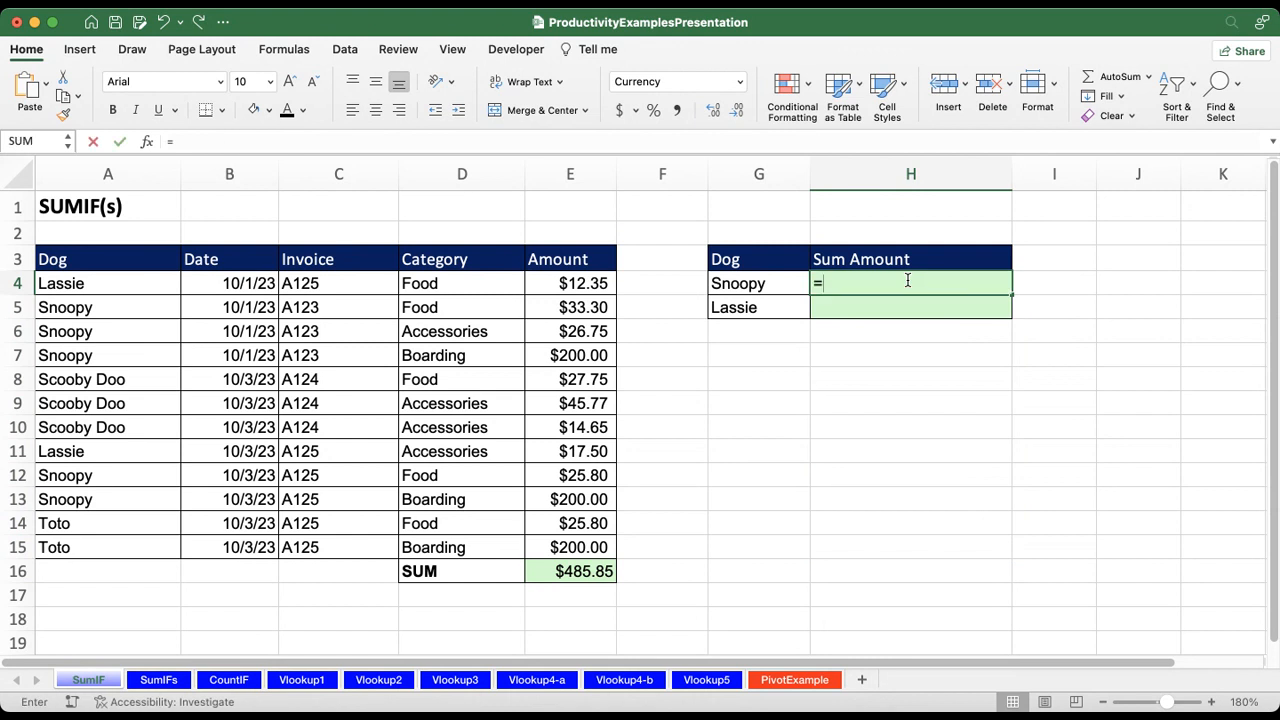
text(SUM)
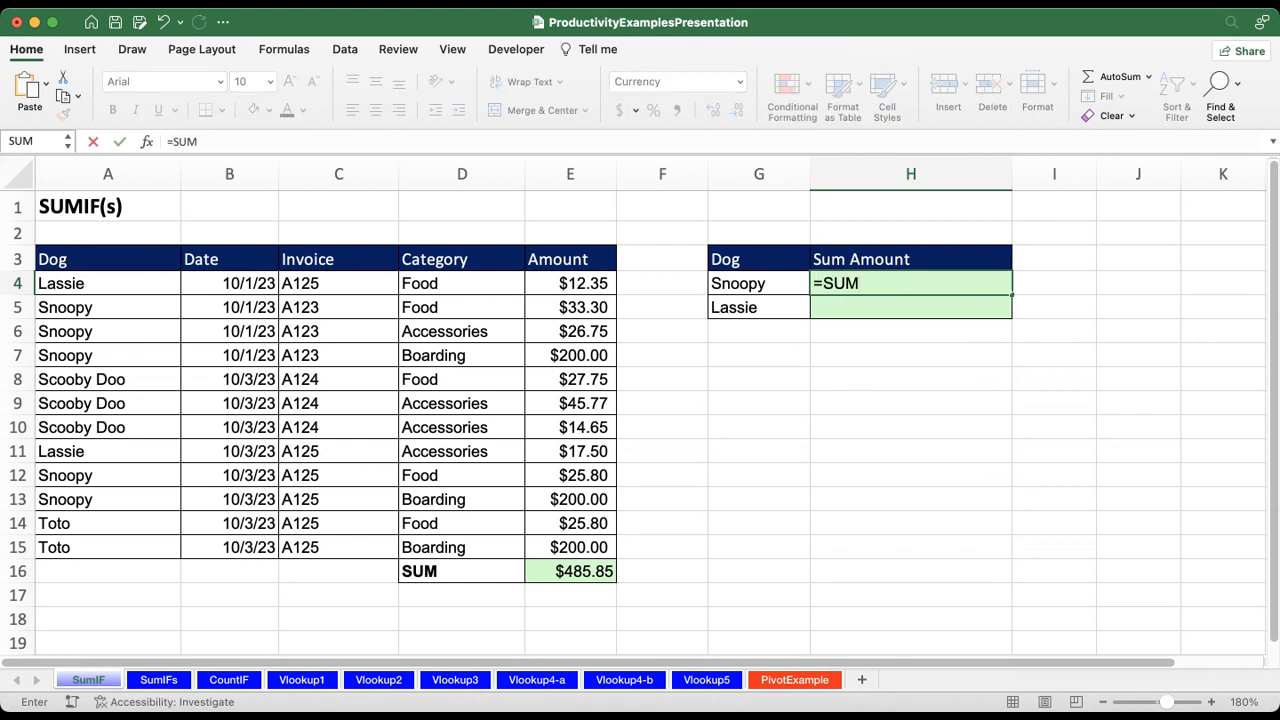
text(IF()
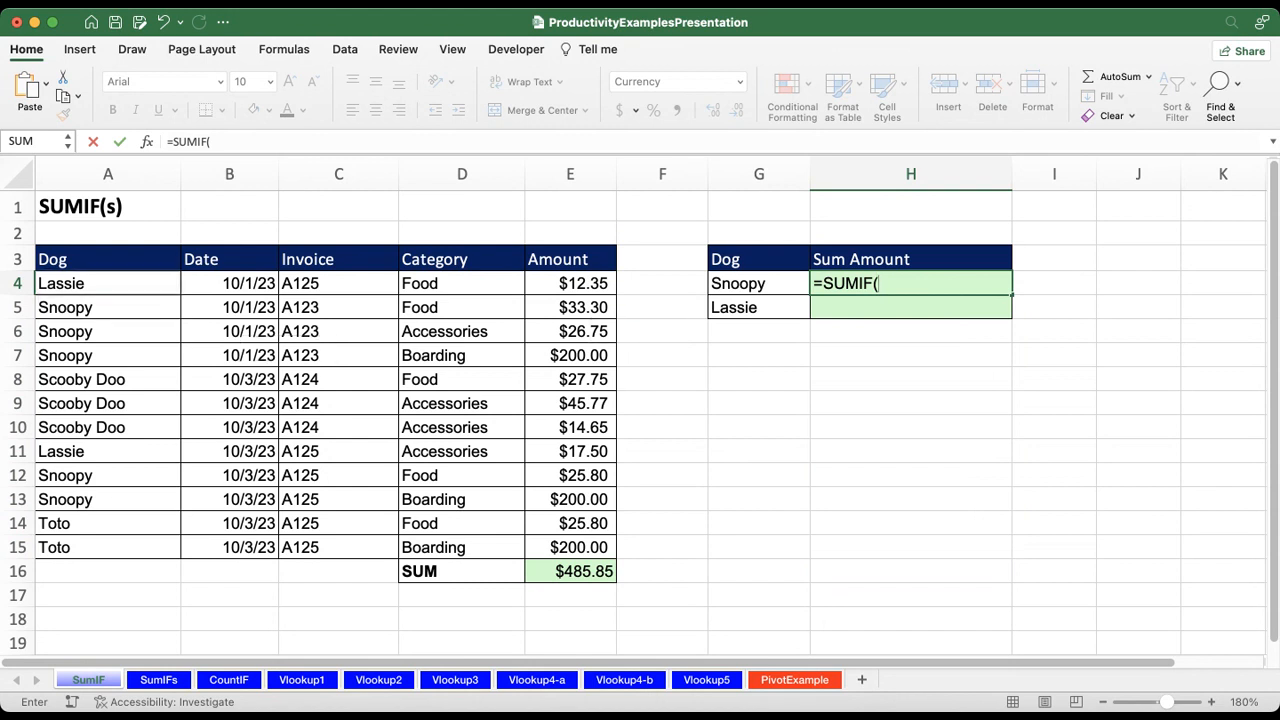
key(Left)
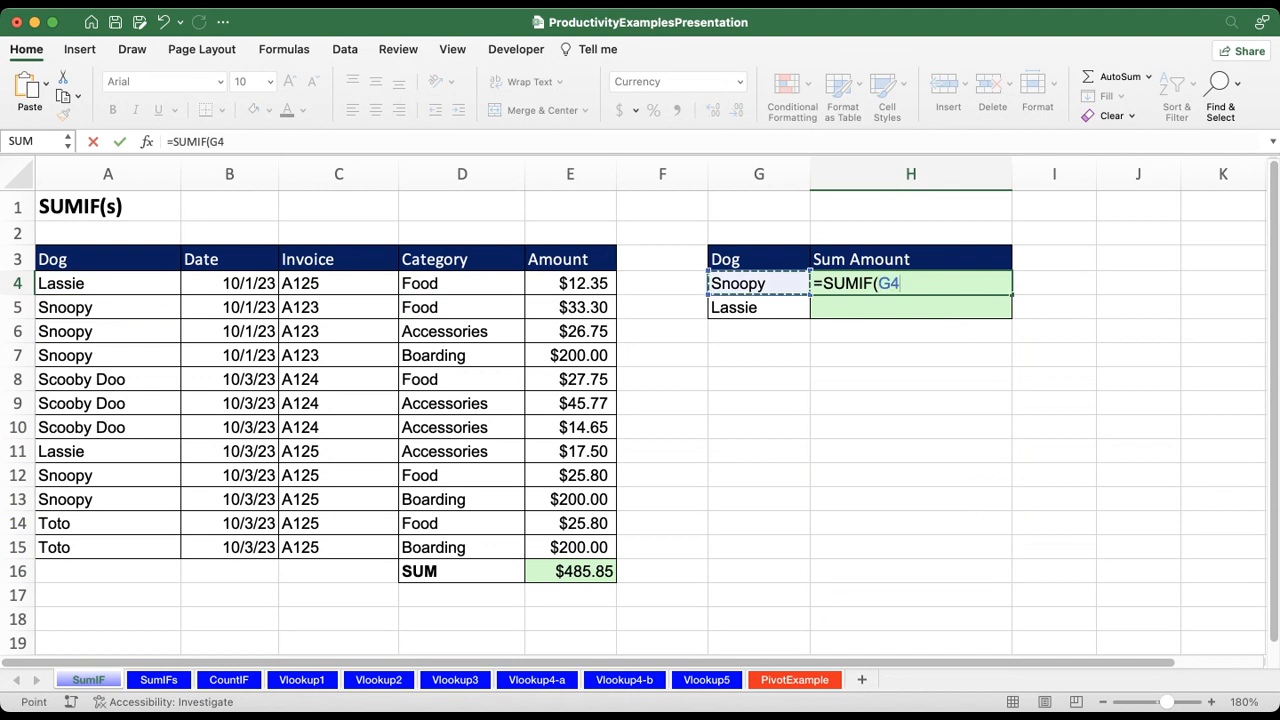
text(,)
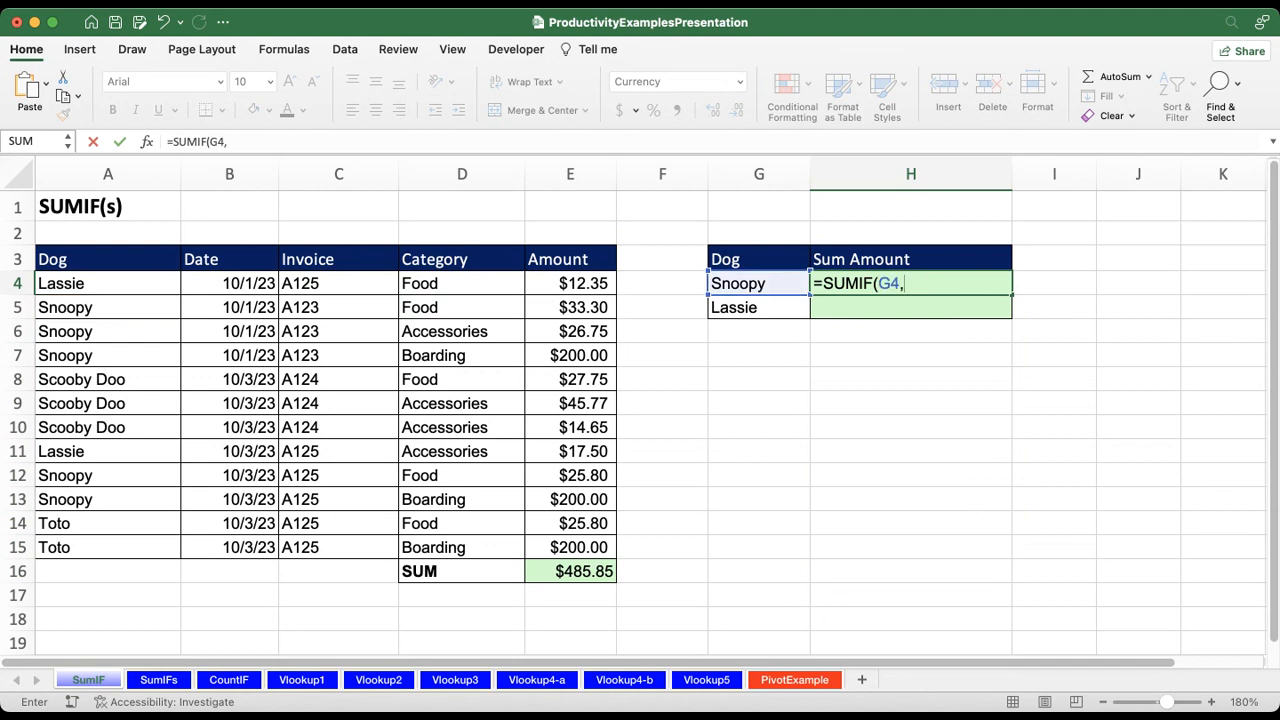
key(Left)
key(Left)
key(Left)
key(Left)
key(Left)
key(Left)
key(Left)
key(shift+Down)
key(shift+Down)
key(shift+Down)
key(shift+Down)
key(shift+Down)
key(shift+Down)
key(shift+Down)
key(shift+Down)
key(shift+Down)
key(shift+Down)
key(shift+Down)
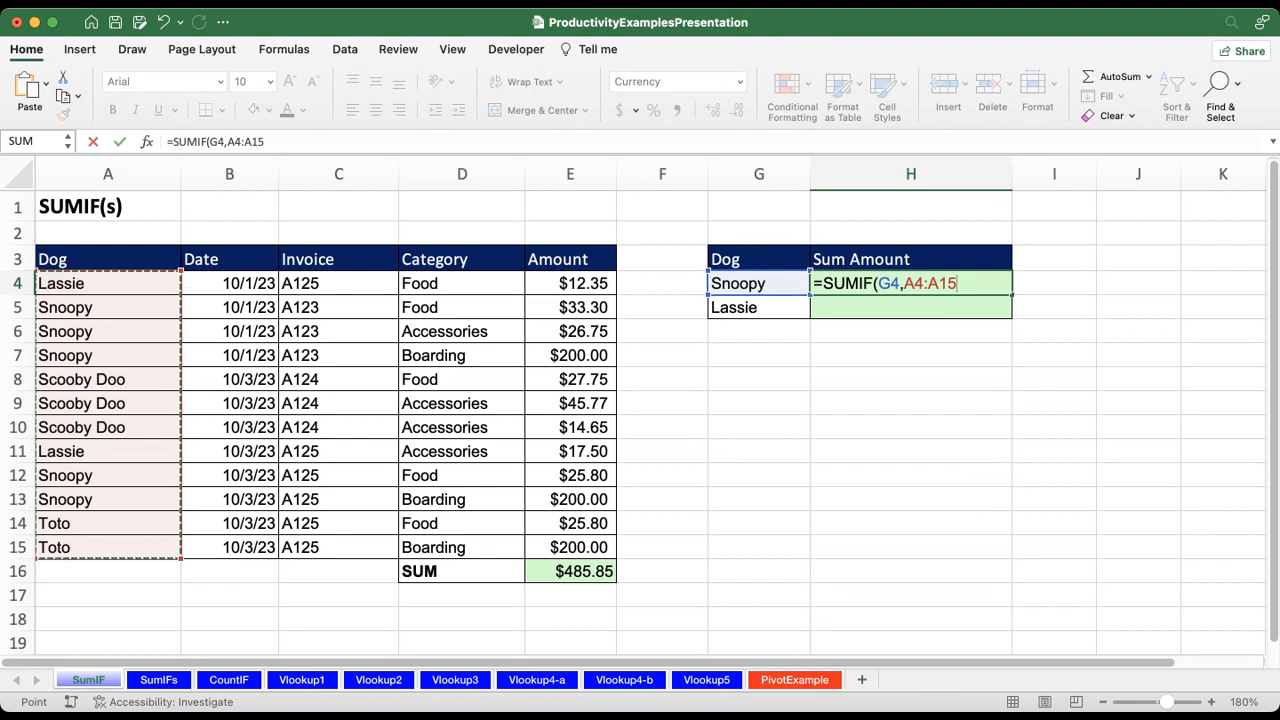
Step: Try to complete the H4 formula with the amounts E4:E15 as its third argument
text(,)
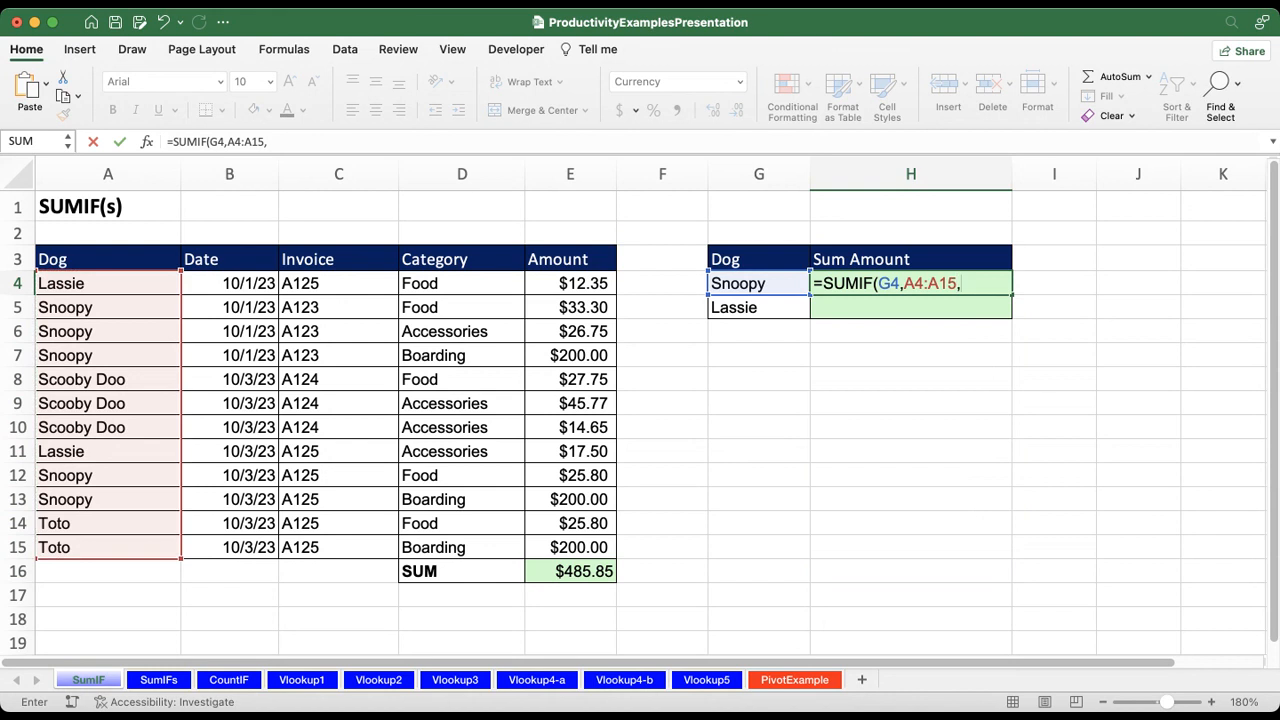
key(Left)
key(Left)
key(Left)
key(shift+Down)
key(shift+Down)
key(shift+Down)
key(shift+Down)
key(shift+Down)
key(shift+Down)
key(shift+Down)
key(shift+Down)
key(shift+Down)
key(shift+Down)
key(shift+Down)
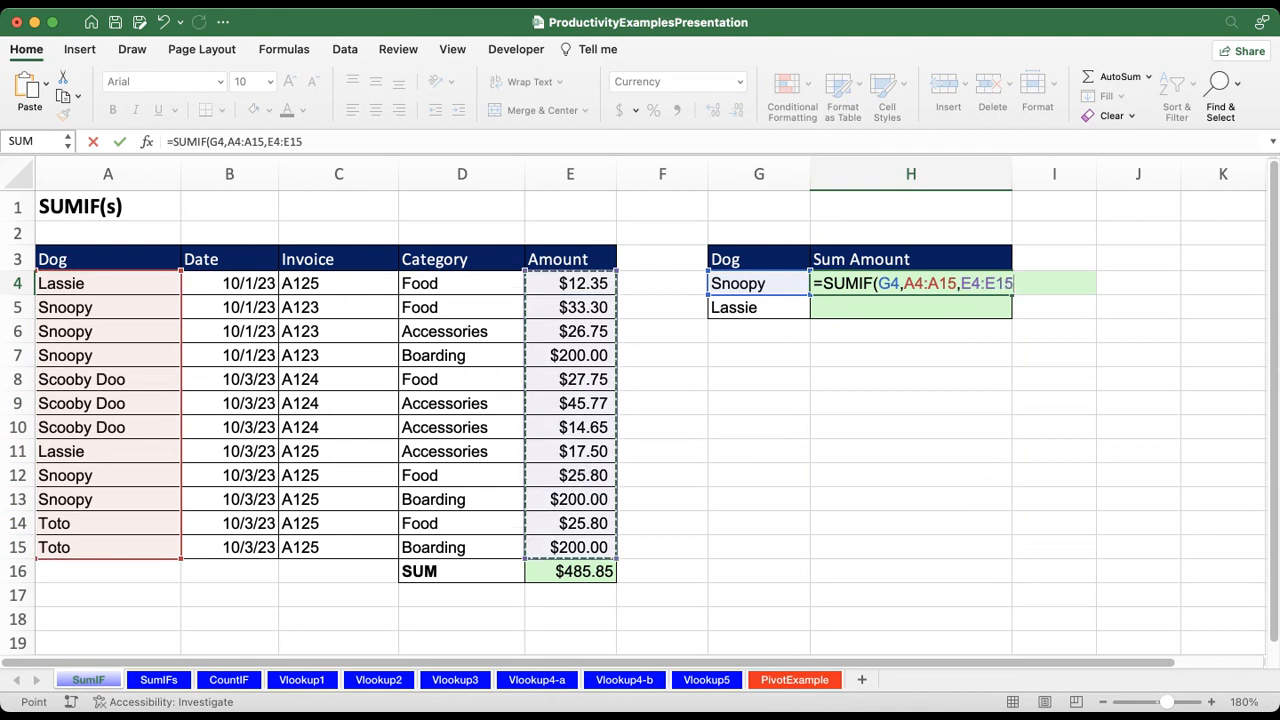
text())
key(Return)
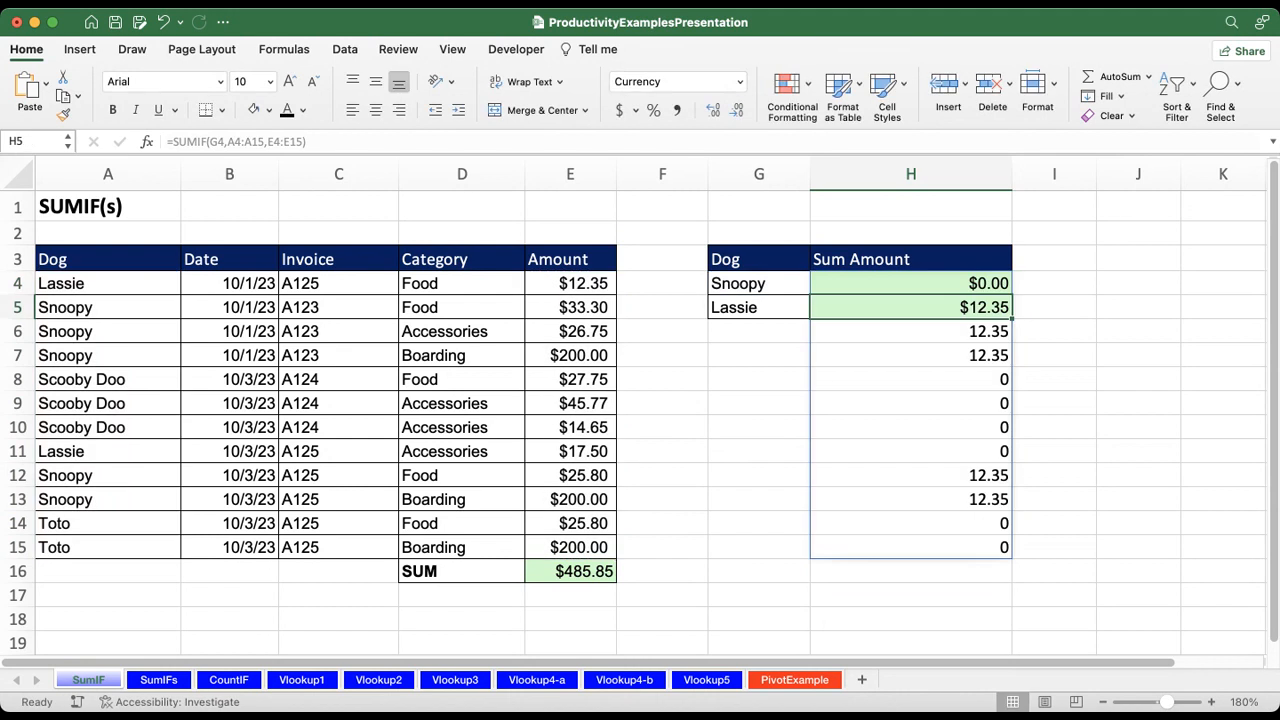
Step: Clear the H4 formula and try entering it again as =SUMIF(G4,A4:A15,E4:E15)
key(Up)
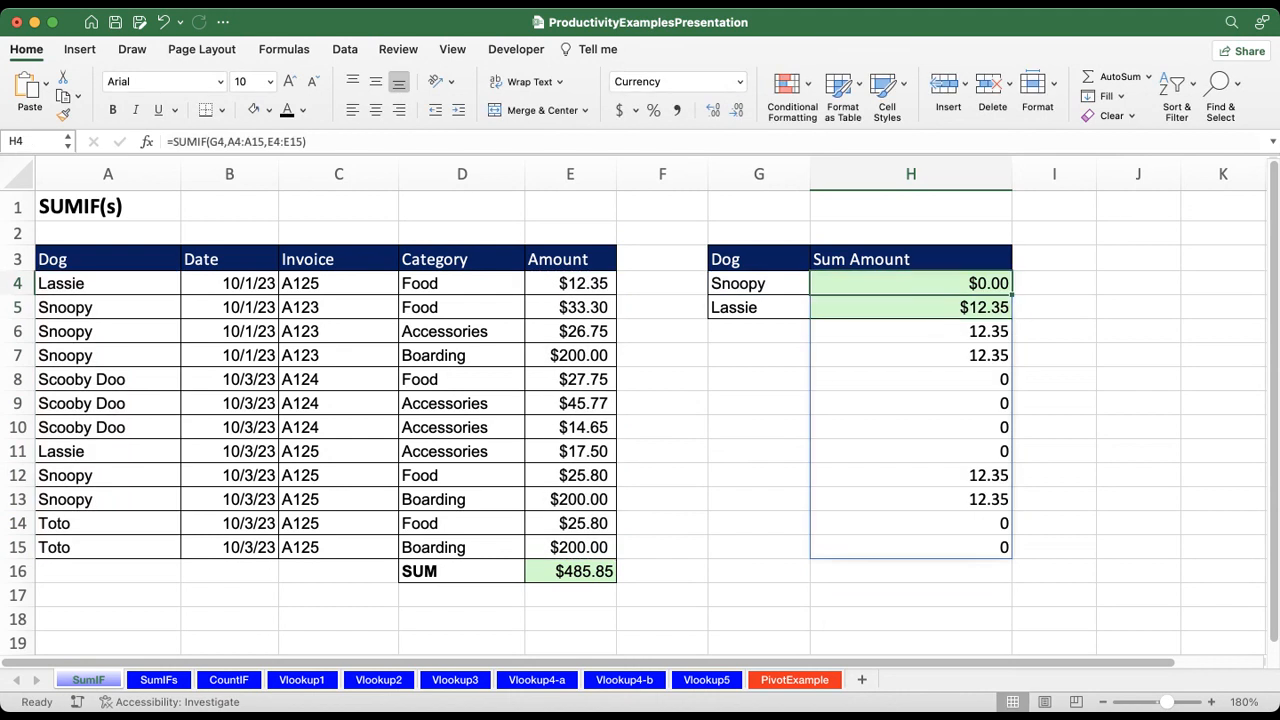
key(Delete)
text(=SUMIF)
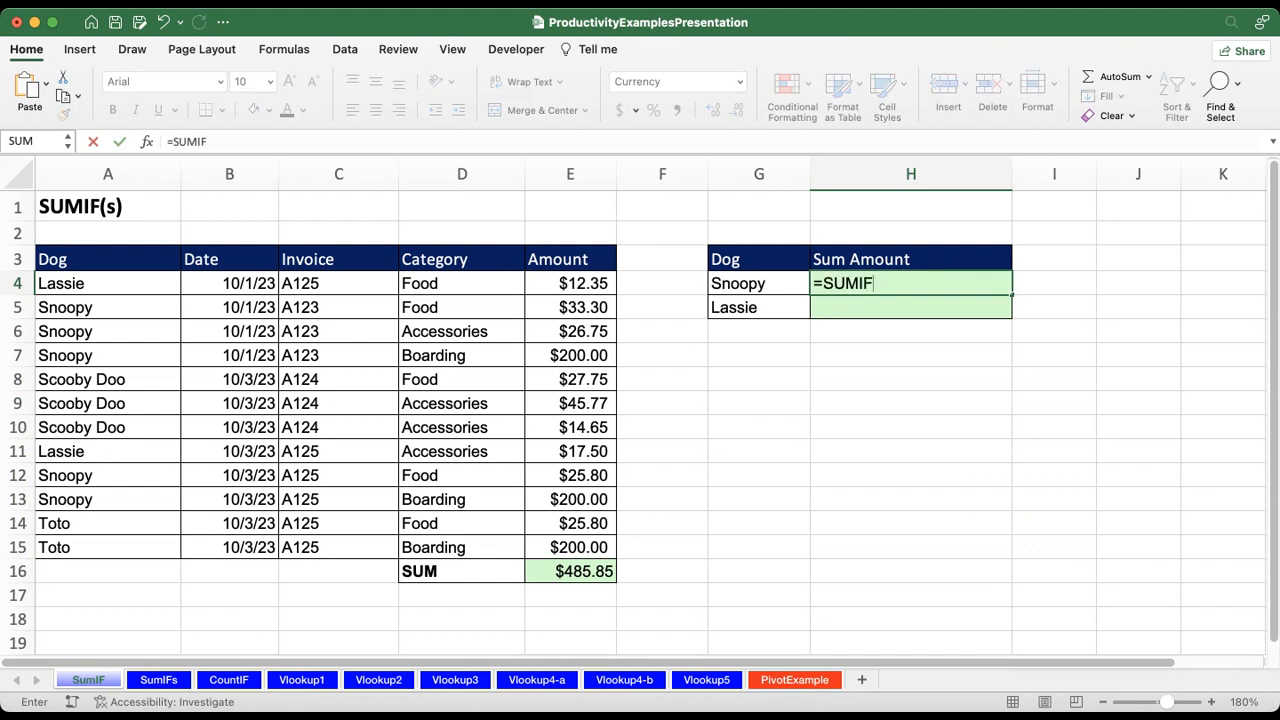
text(()
key(Left)
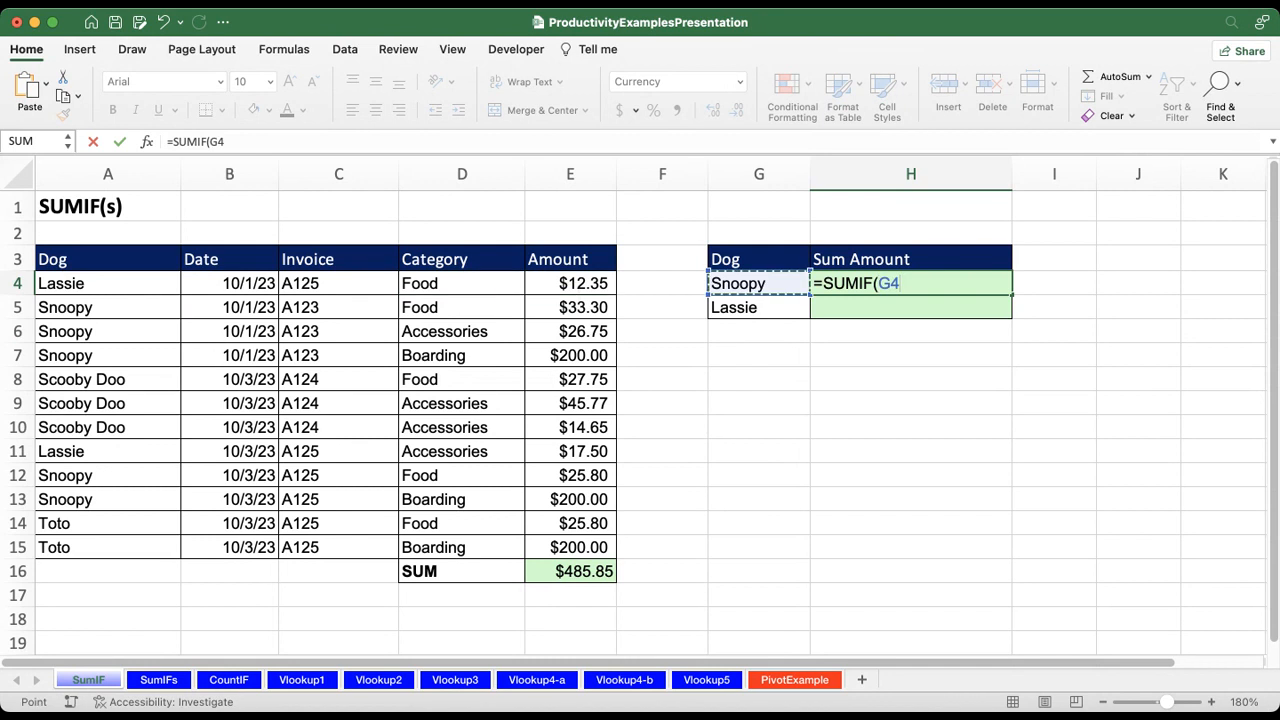
text(,)
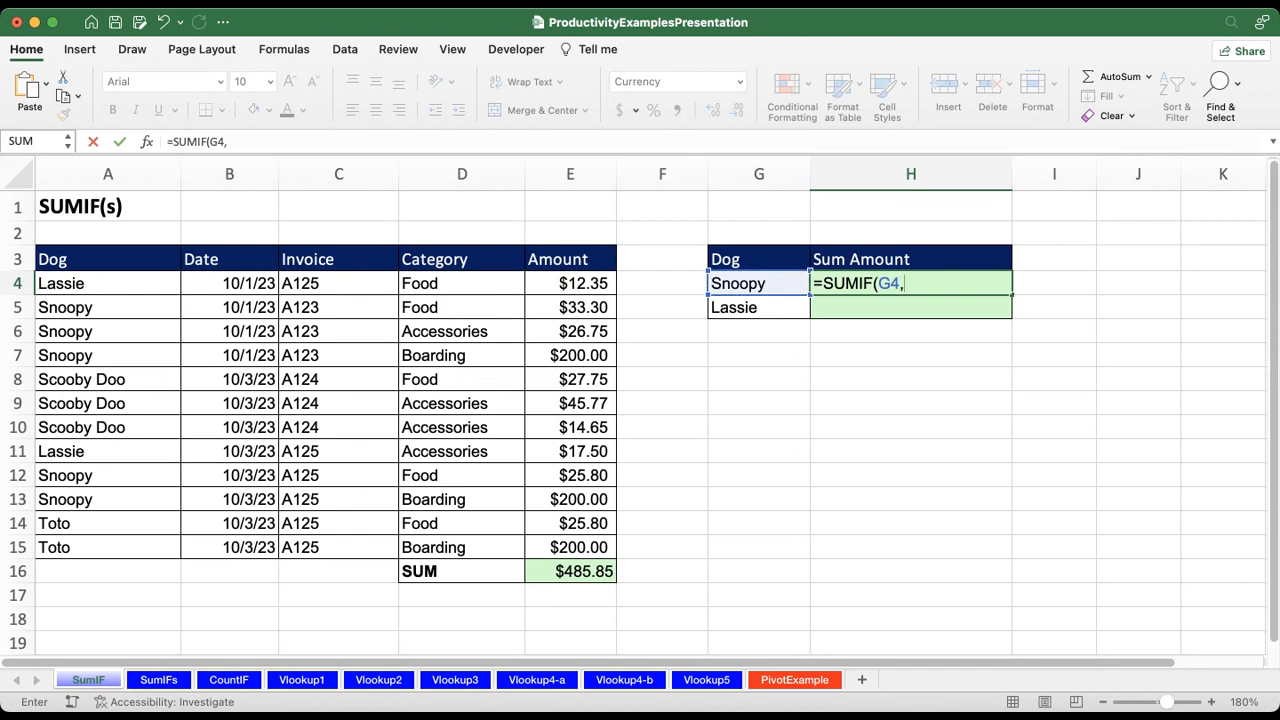
drag(108, 283, 108, 547)
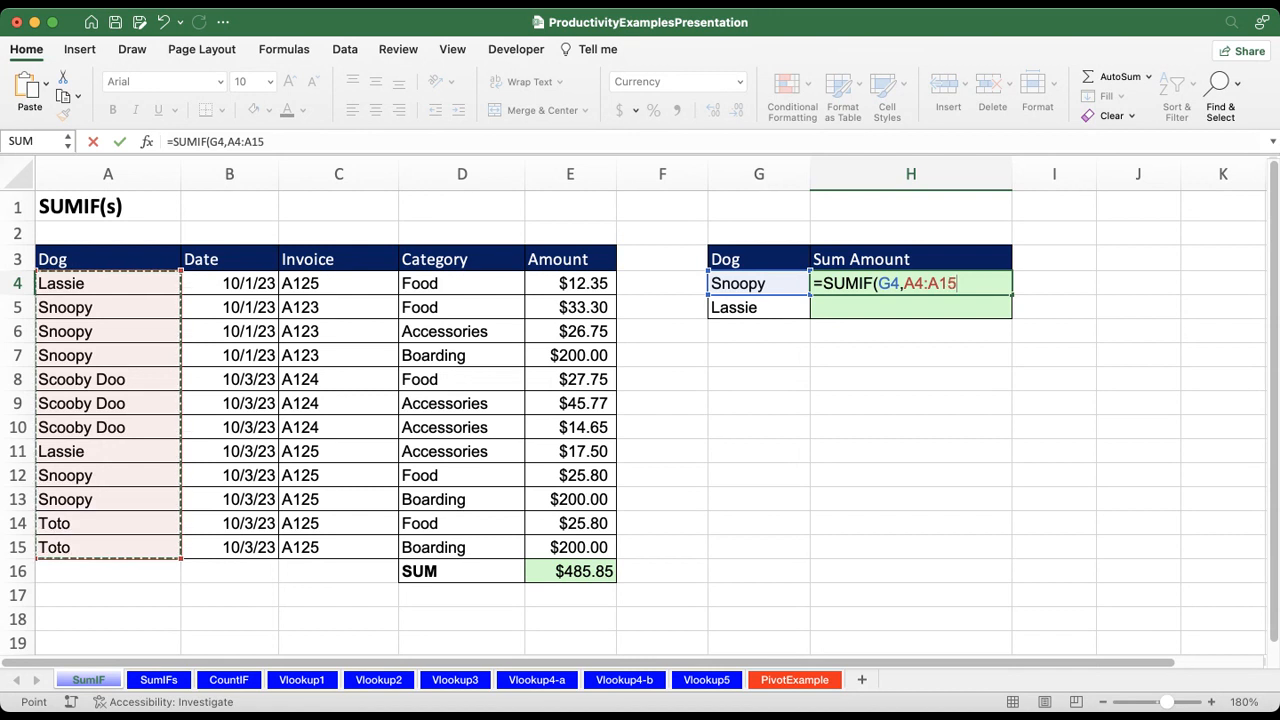
text(,)
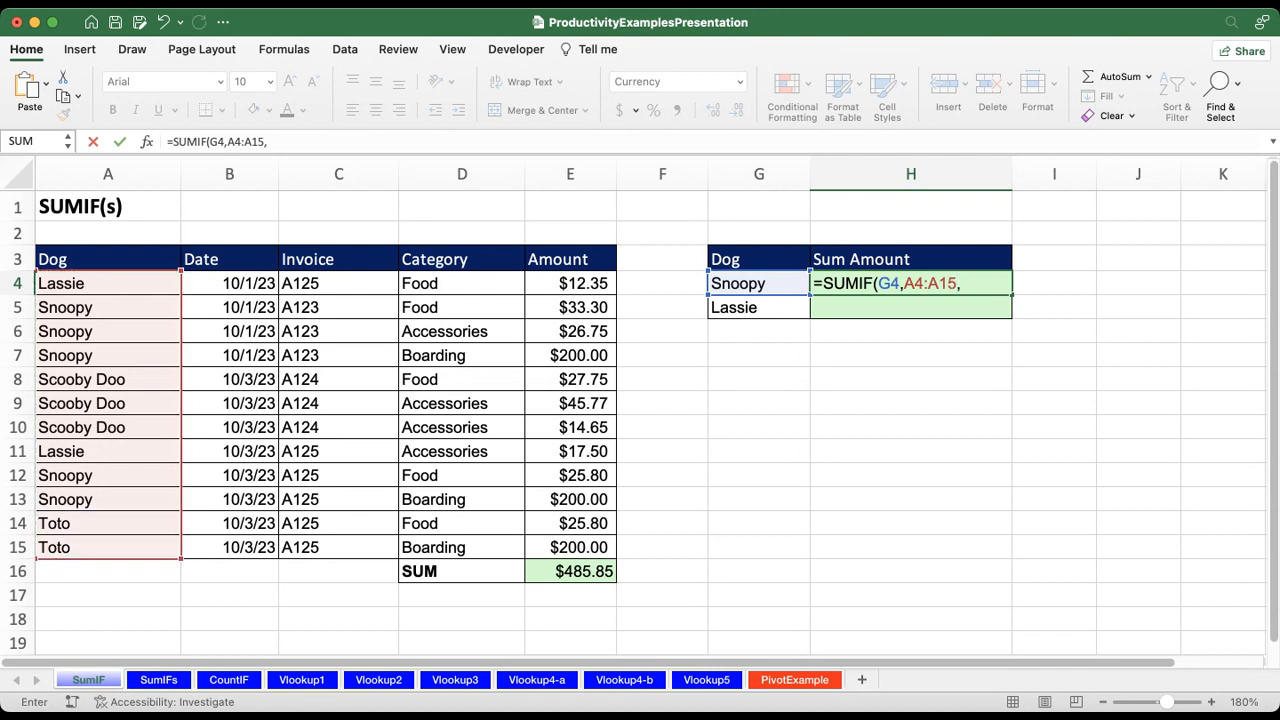
drag(570, 283, 570, 547)
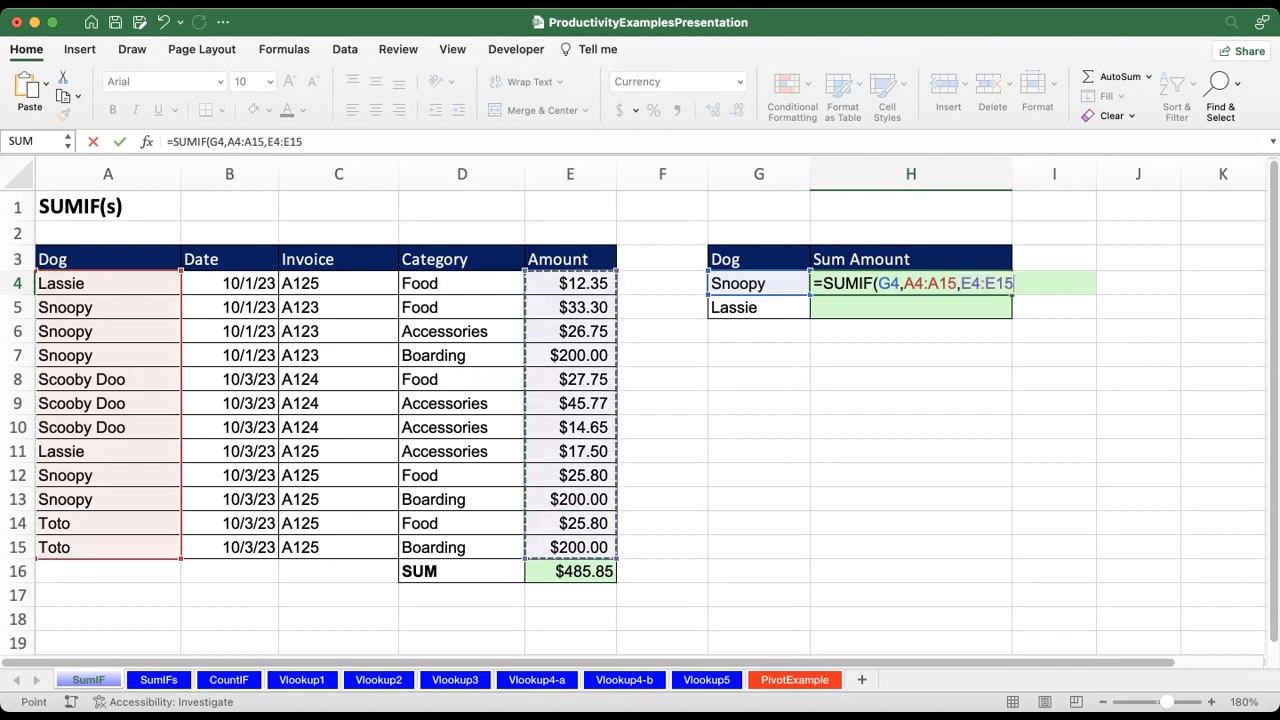
text())
key(Return)
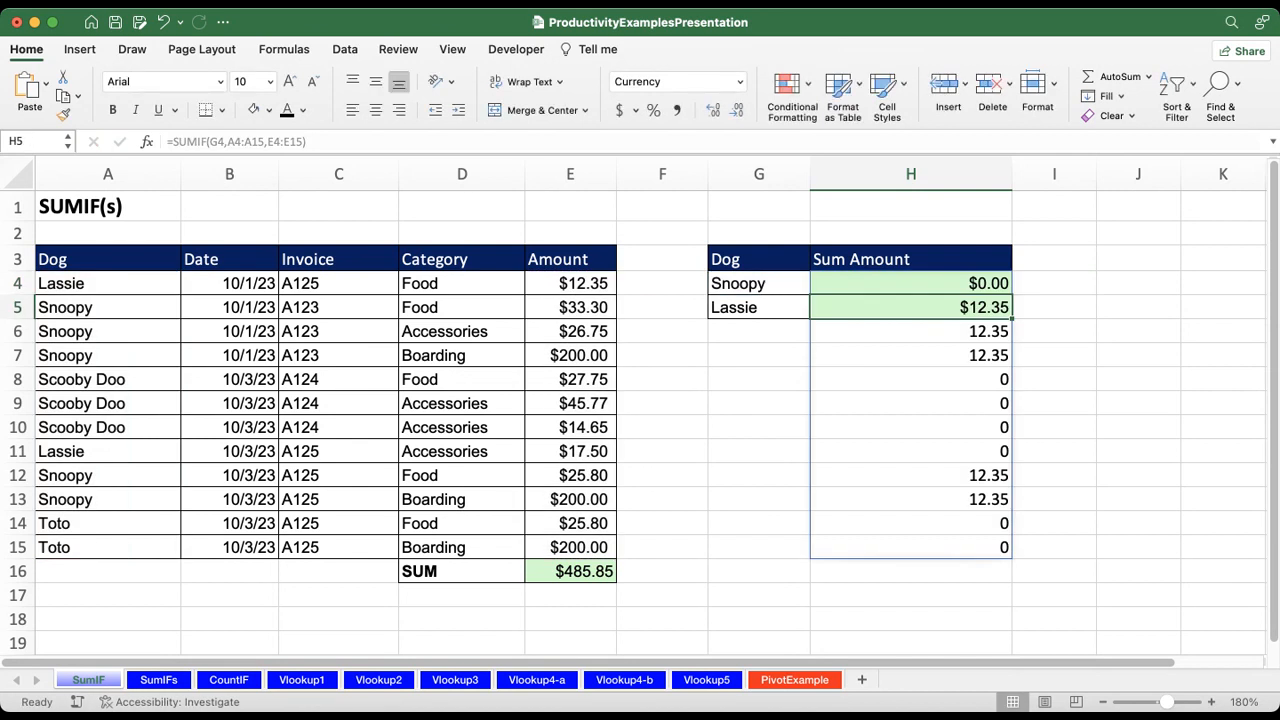
Step: Discard the stray characters and cell references in H4 and undo its last SUMIF formula entry
click(910, 283)
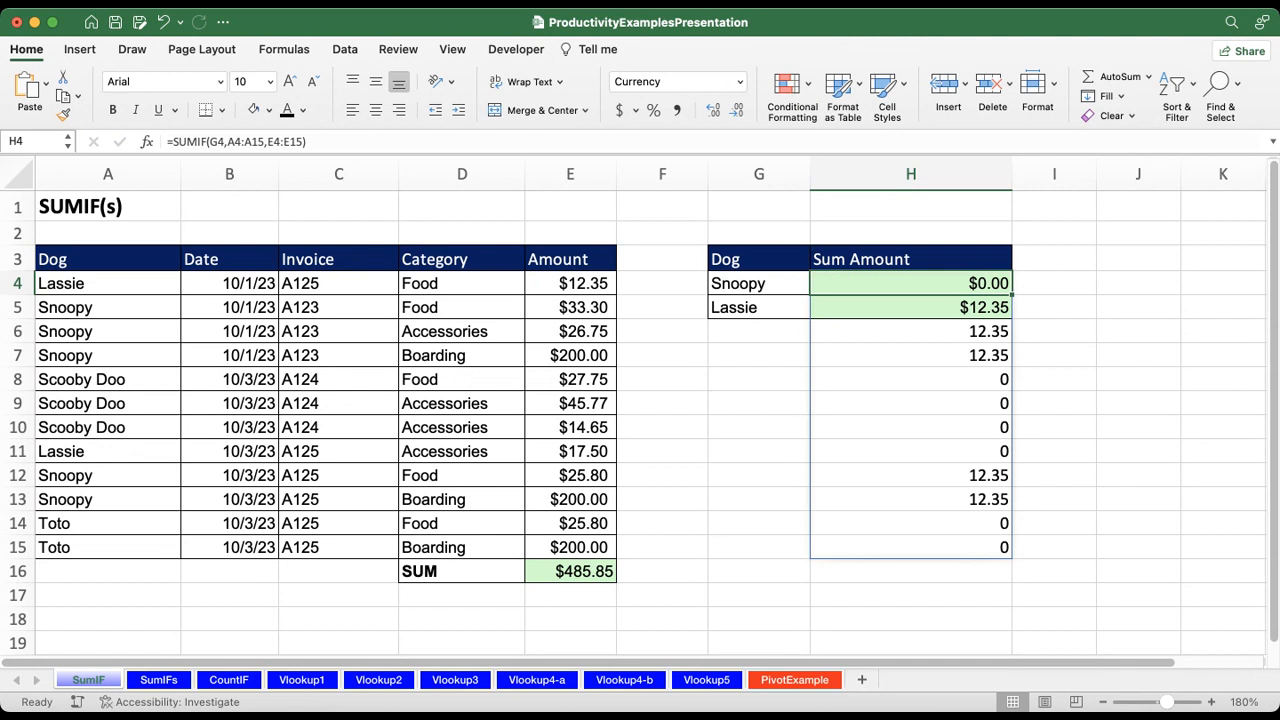
text(ΩΩΩ)
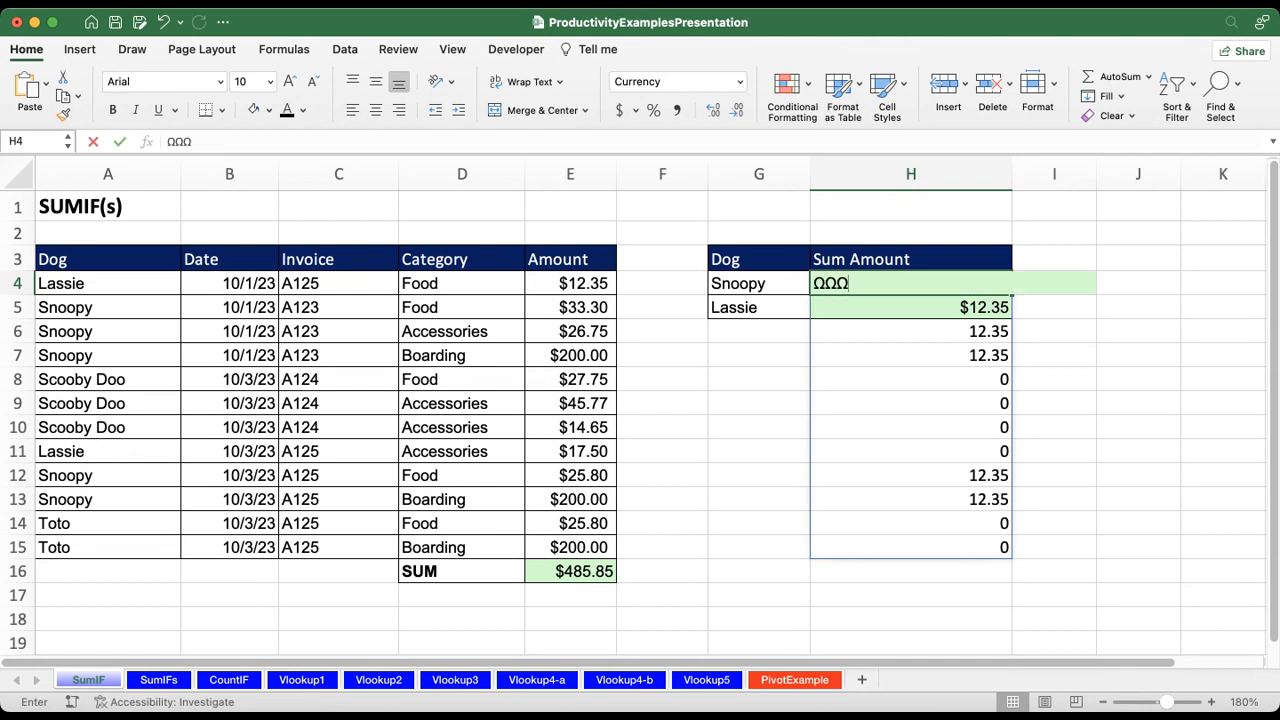
key(super+z)
key(super+z)
key(super+z)
key(super+z)
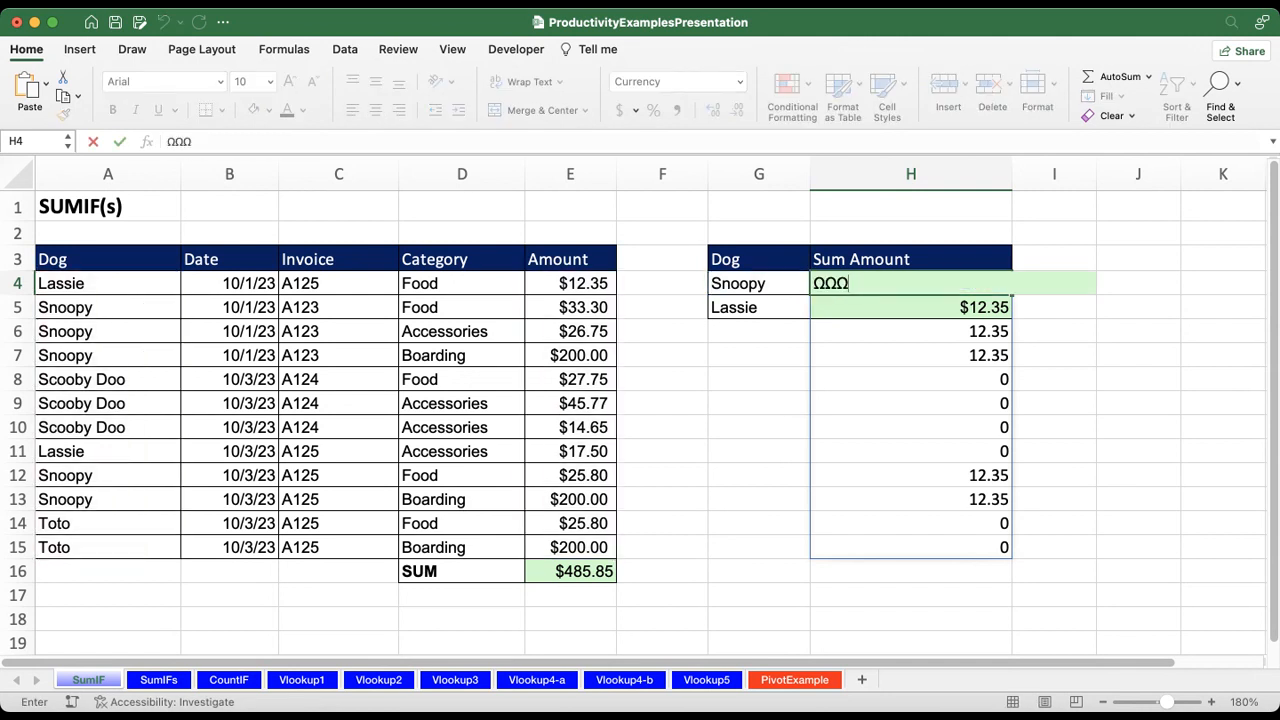
key(super+z)
key(super+z)
key(super+z)
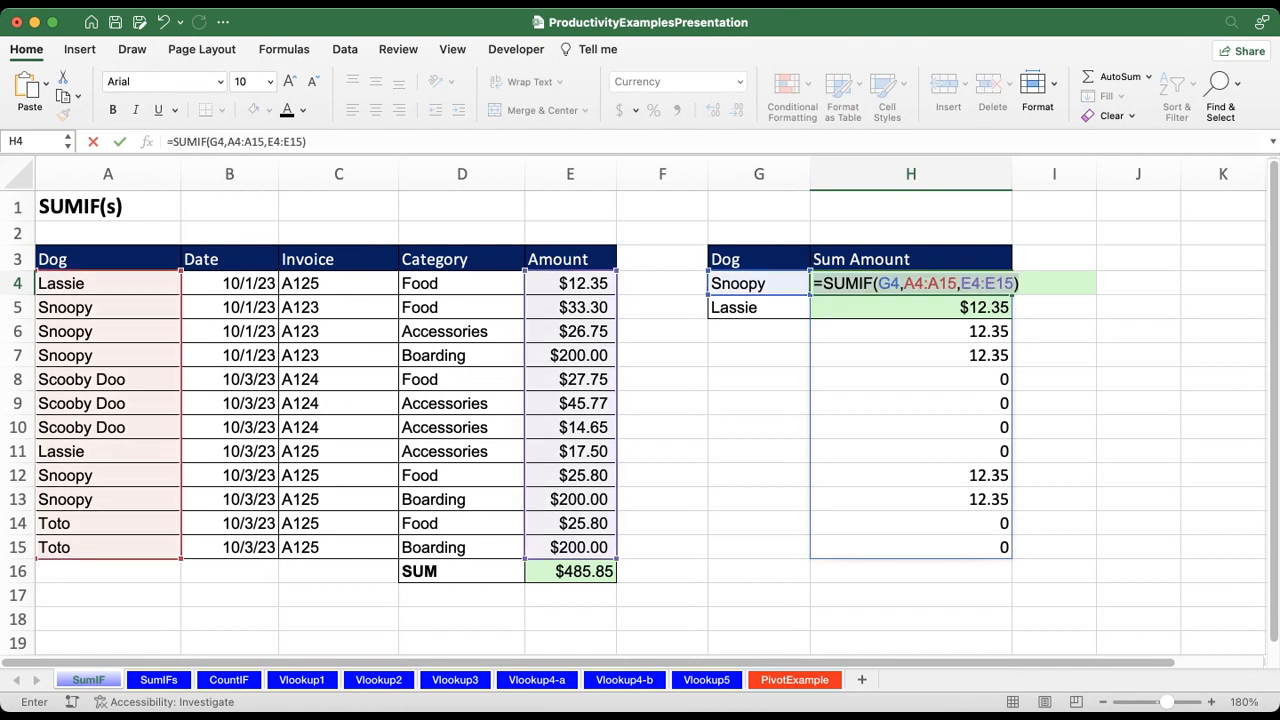
click(759, 380)
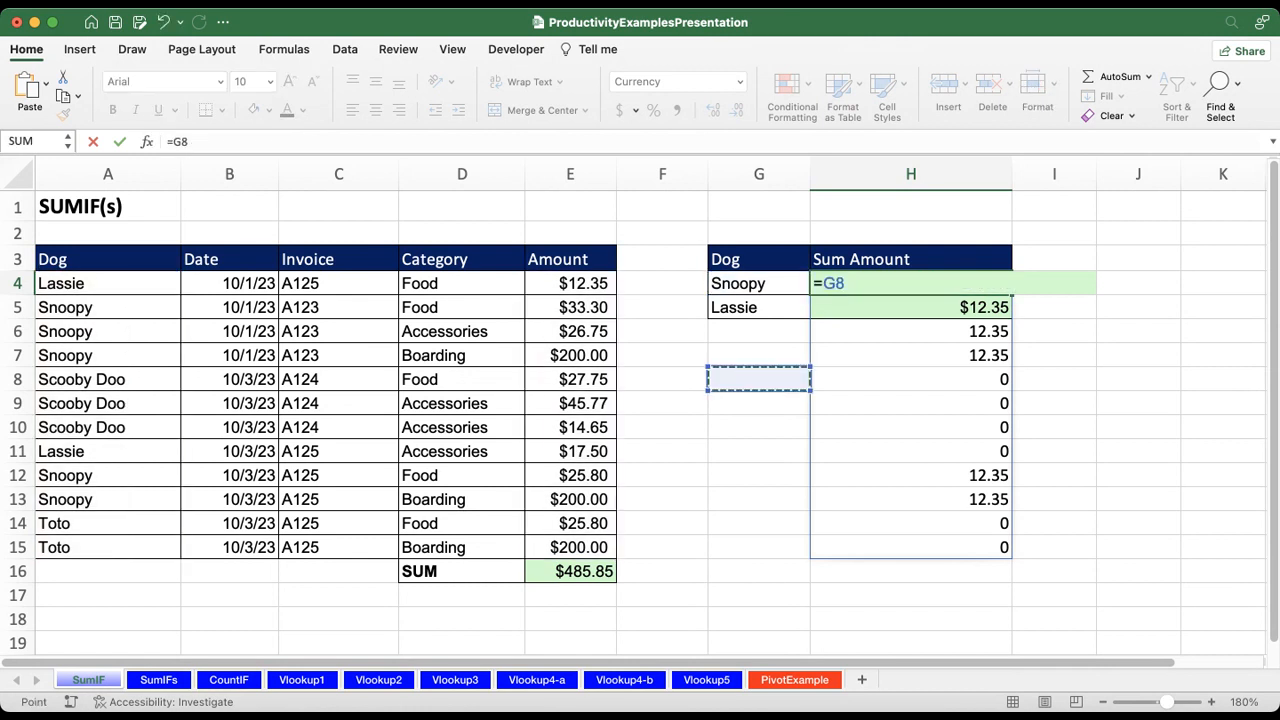
click(662, 619)
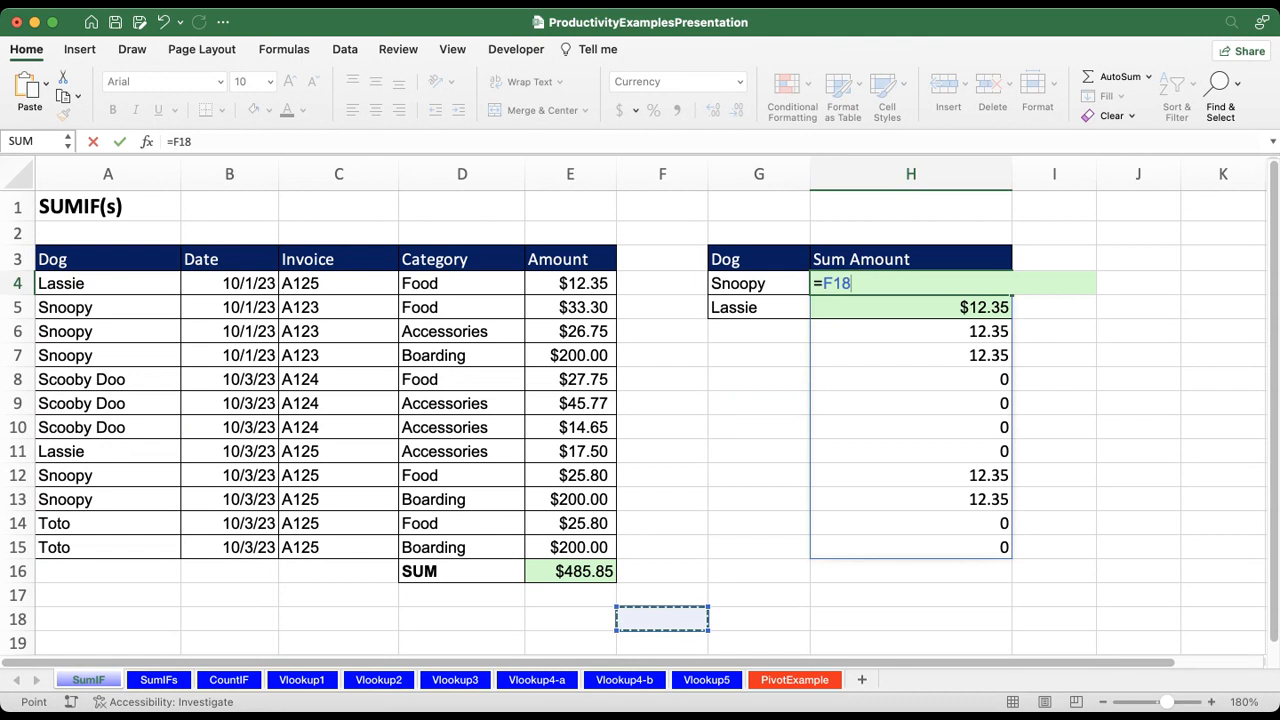
click(759, 547)
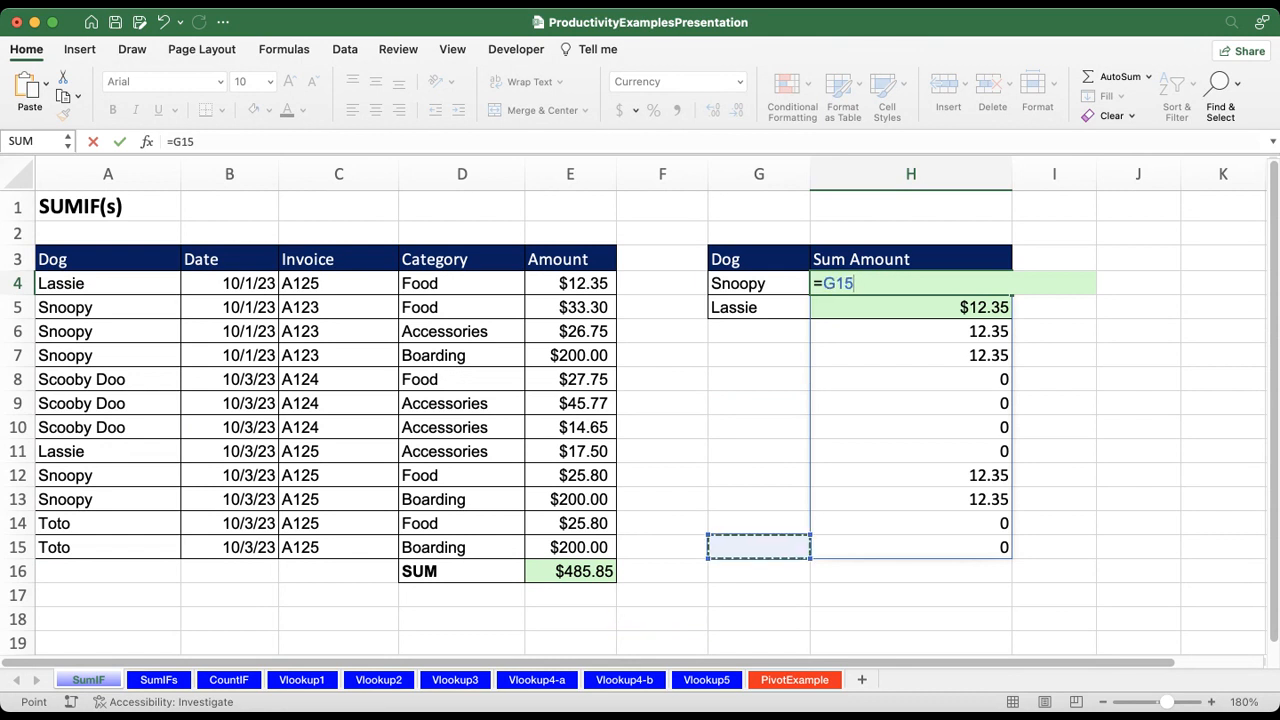
click(759, 595)
key(Escape)
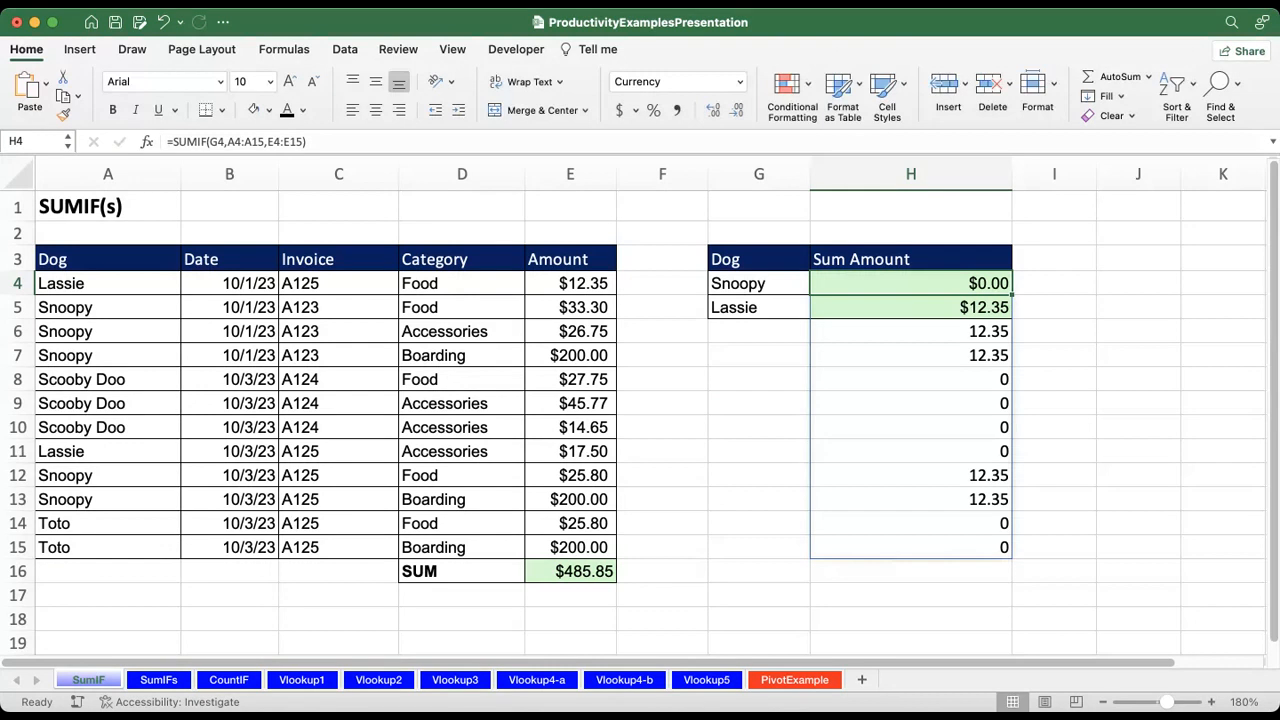
key(super+z)
click(759, 499)
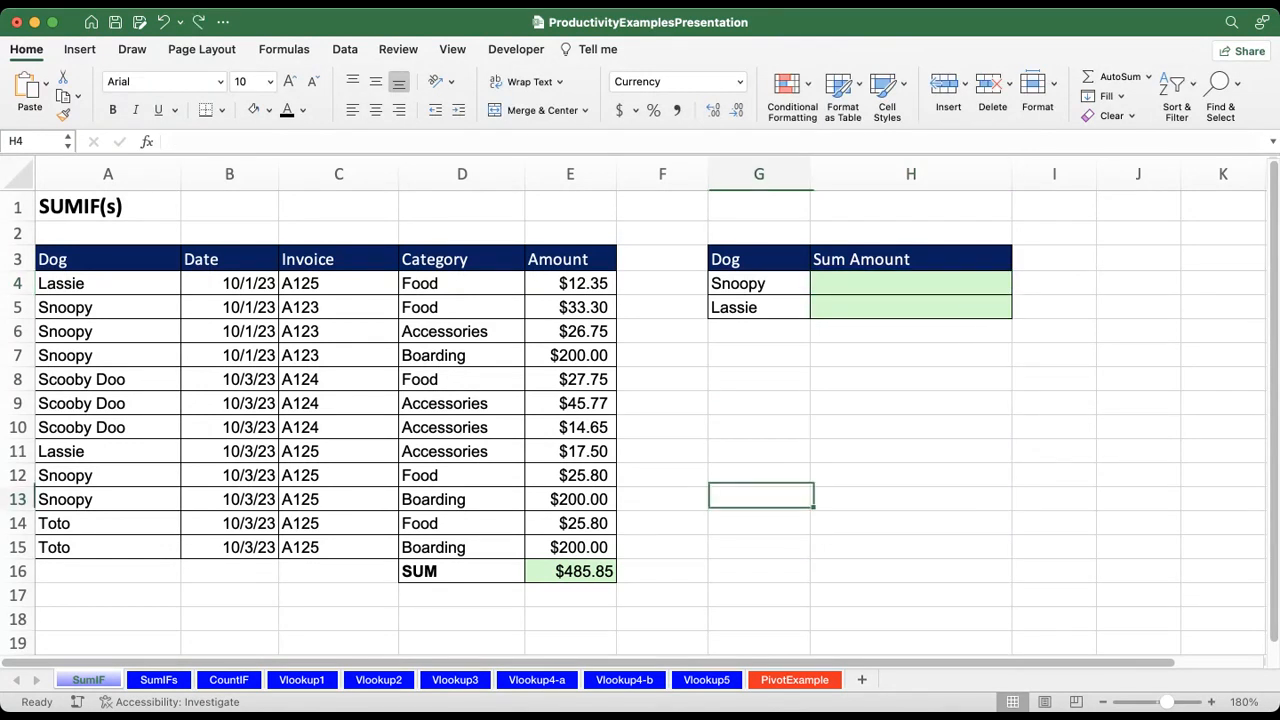
text(S)
key(BackSpace)
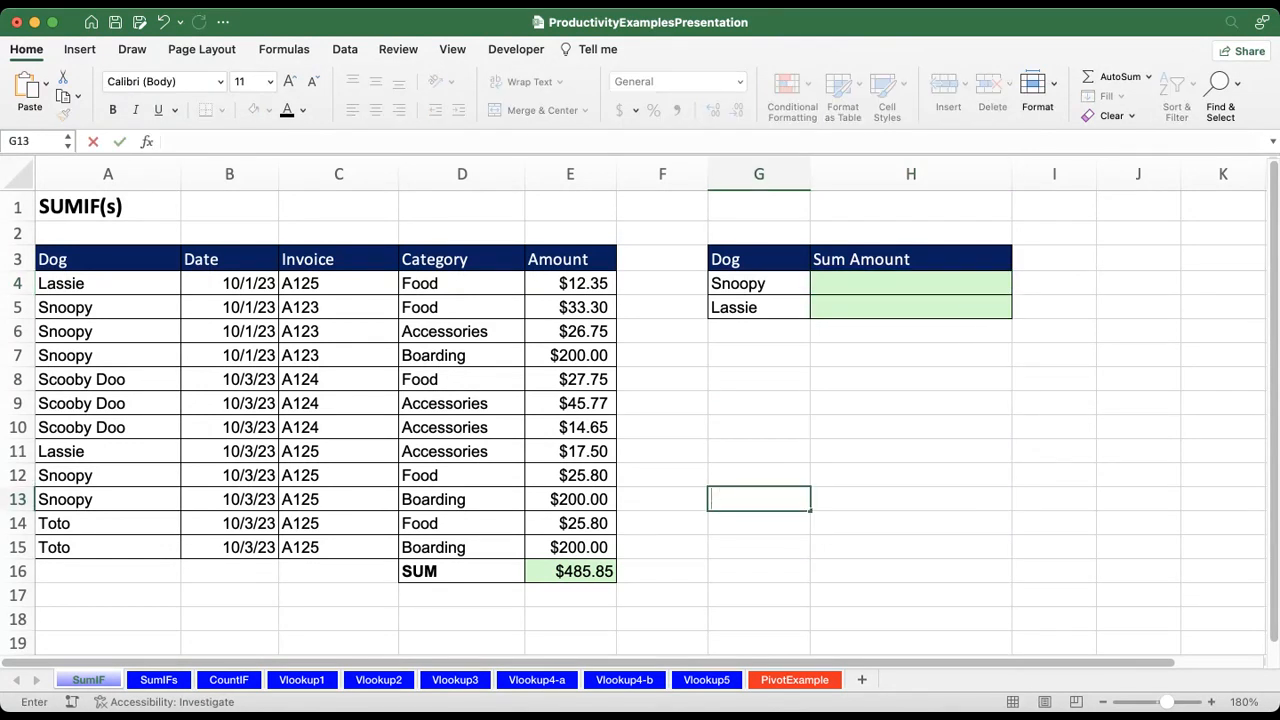
Step: Enter the label SNOOPY in cell A18 below the dog table
click(108, 619)
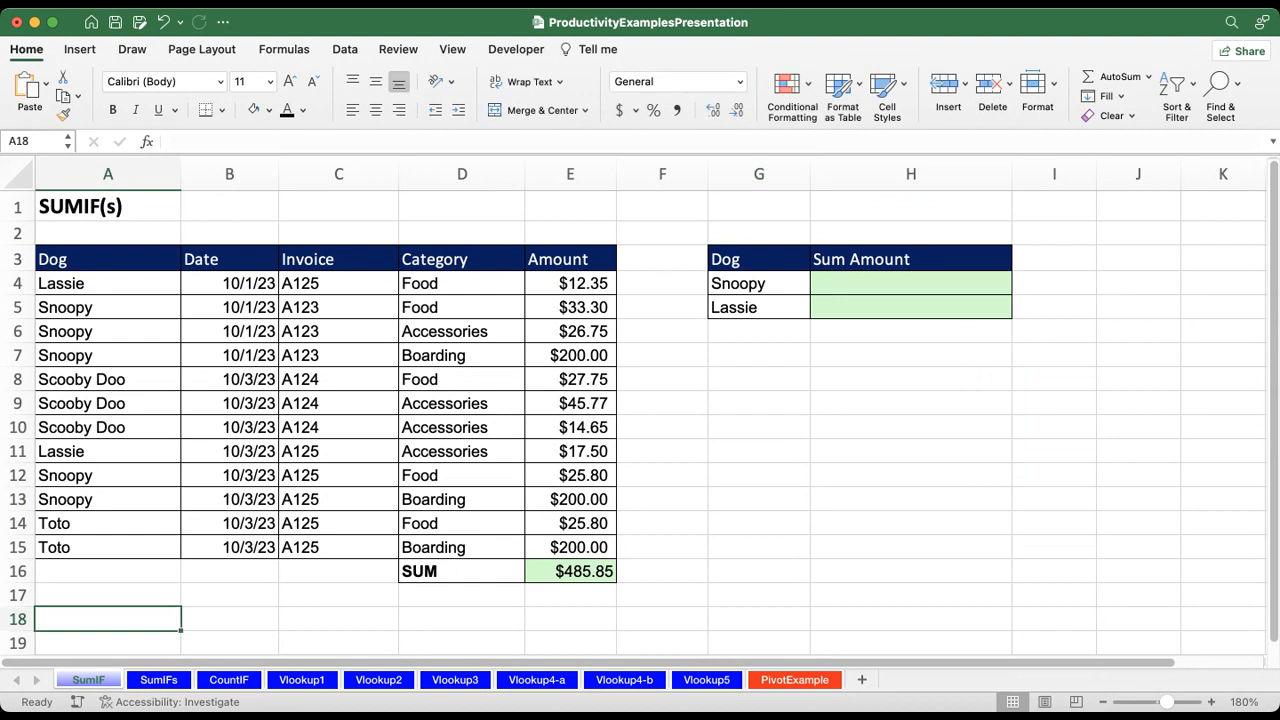
text(SNOOPY)
key(Return)
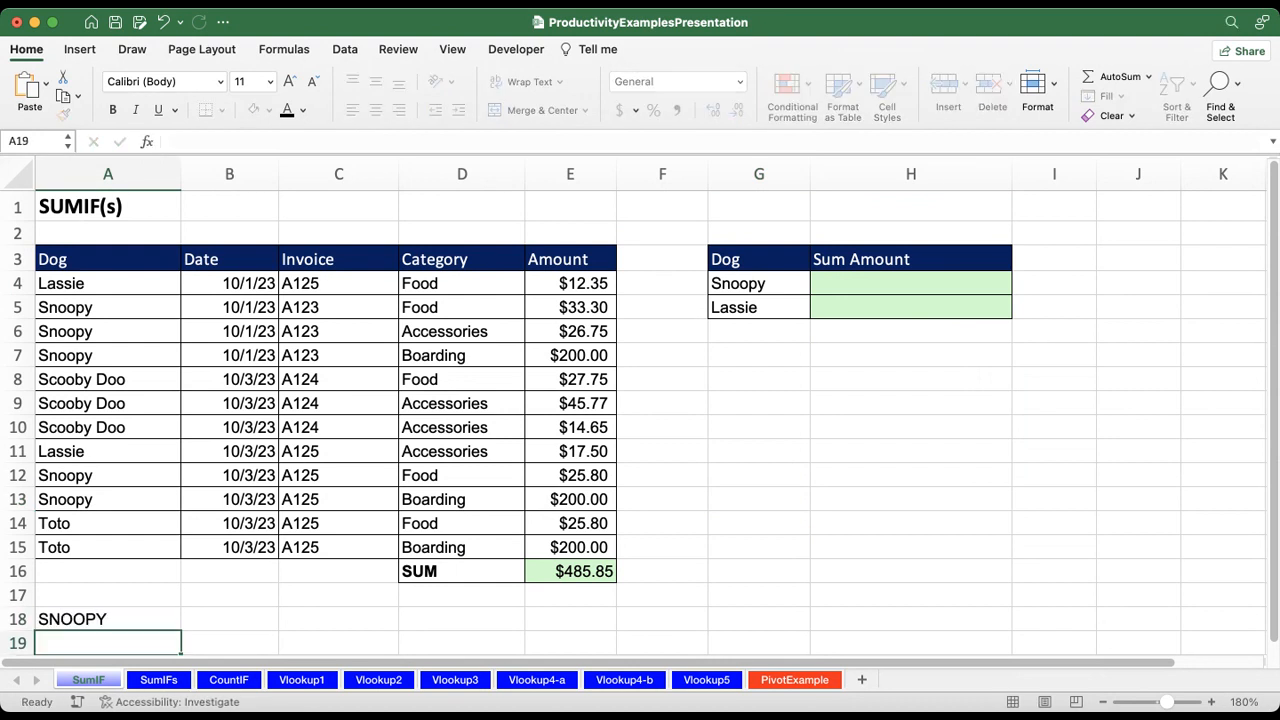
Step: Replace the label in A18 with Snoopy, capitalizing only the first letter
key(Up)
key(Right)
key(Left)
text(SNOOP)
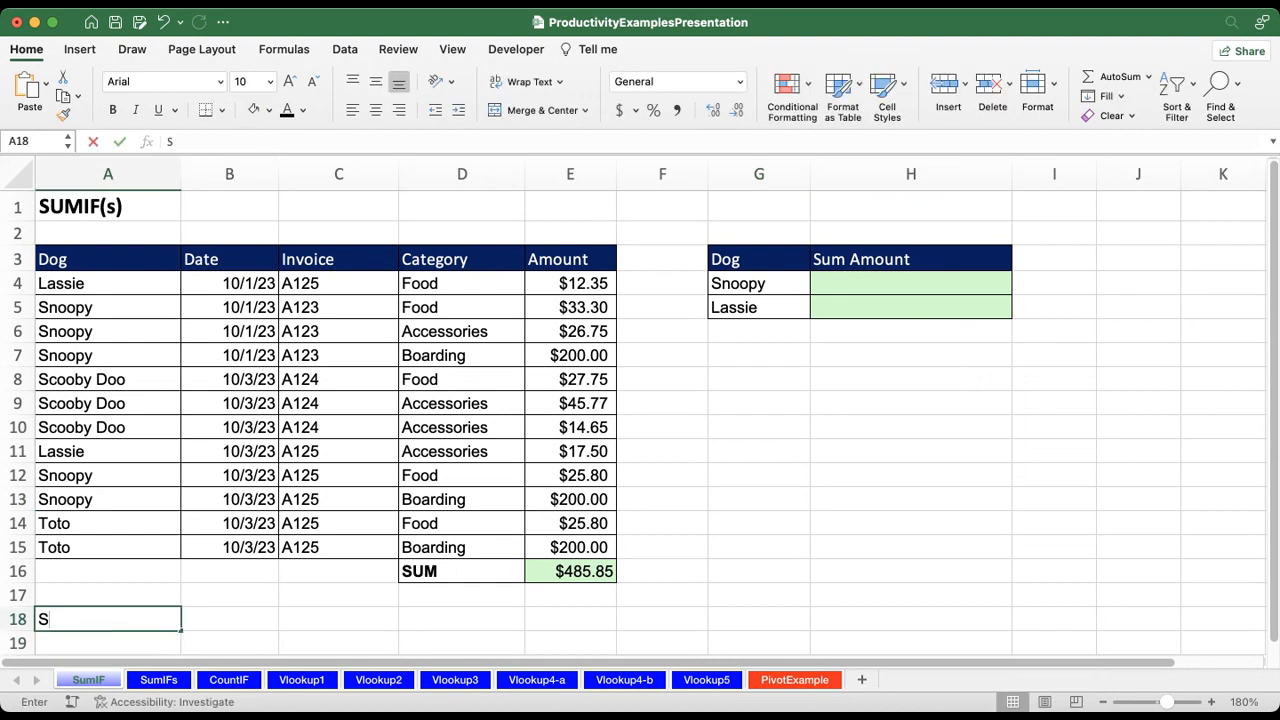
key(BackSpace)
key(BackSpace)
key(BackSpace)
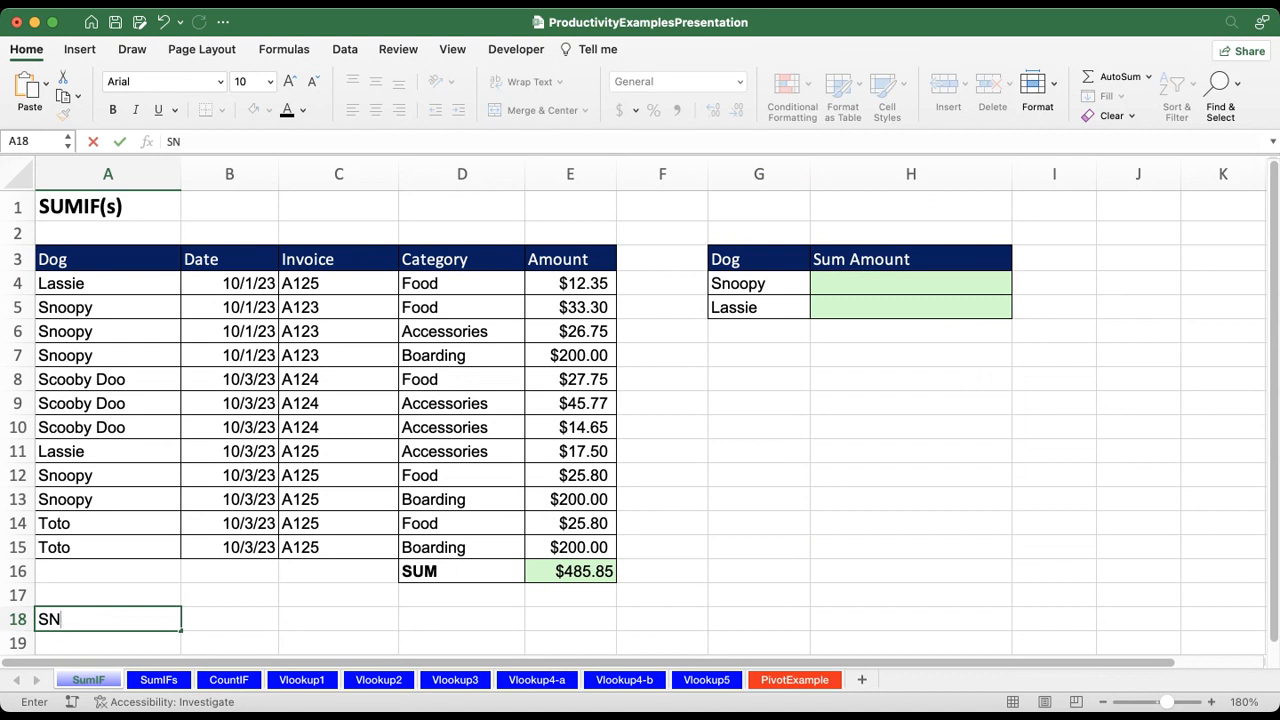
key(BackSpace)
key(BackSpace)
text(Snoopy)
key(Return)
Step: Start a SUMIF formula in cell B18 beside the Snoopy label, using A4:A15 as its criteria range
click(229, 619)
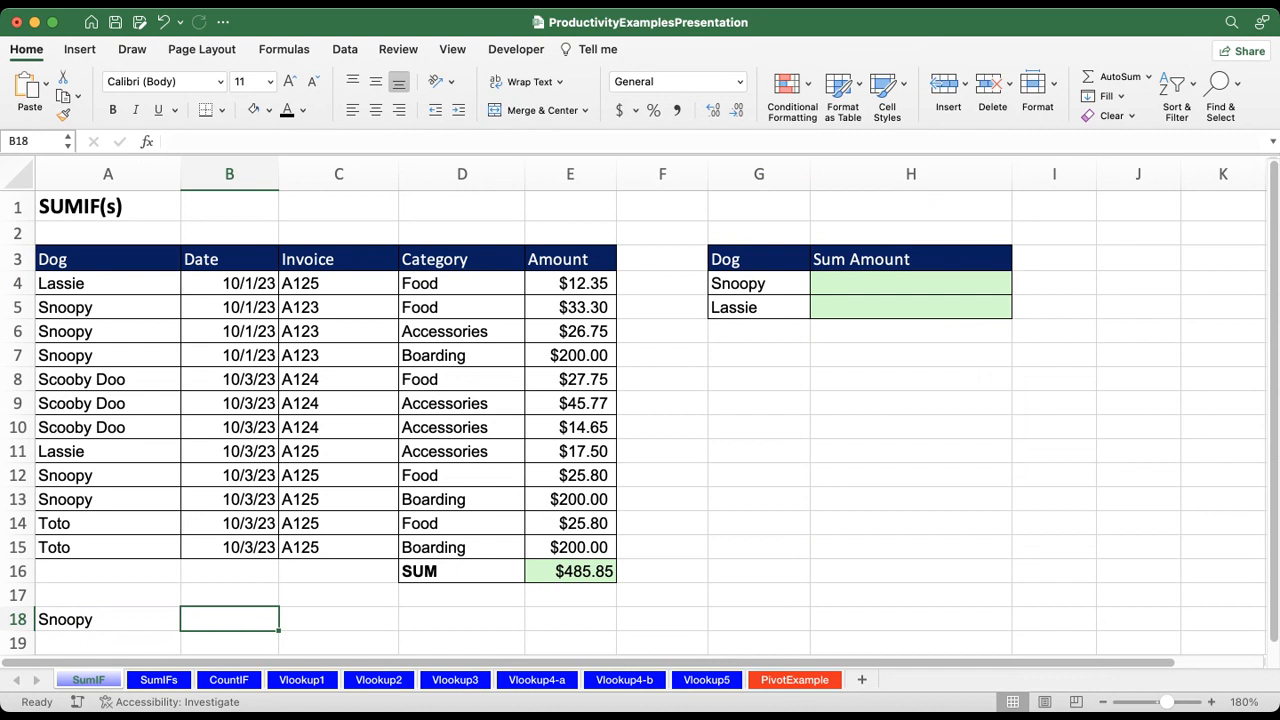
text(=sum)
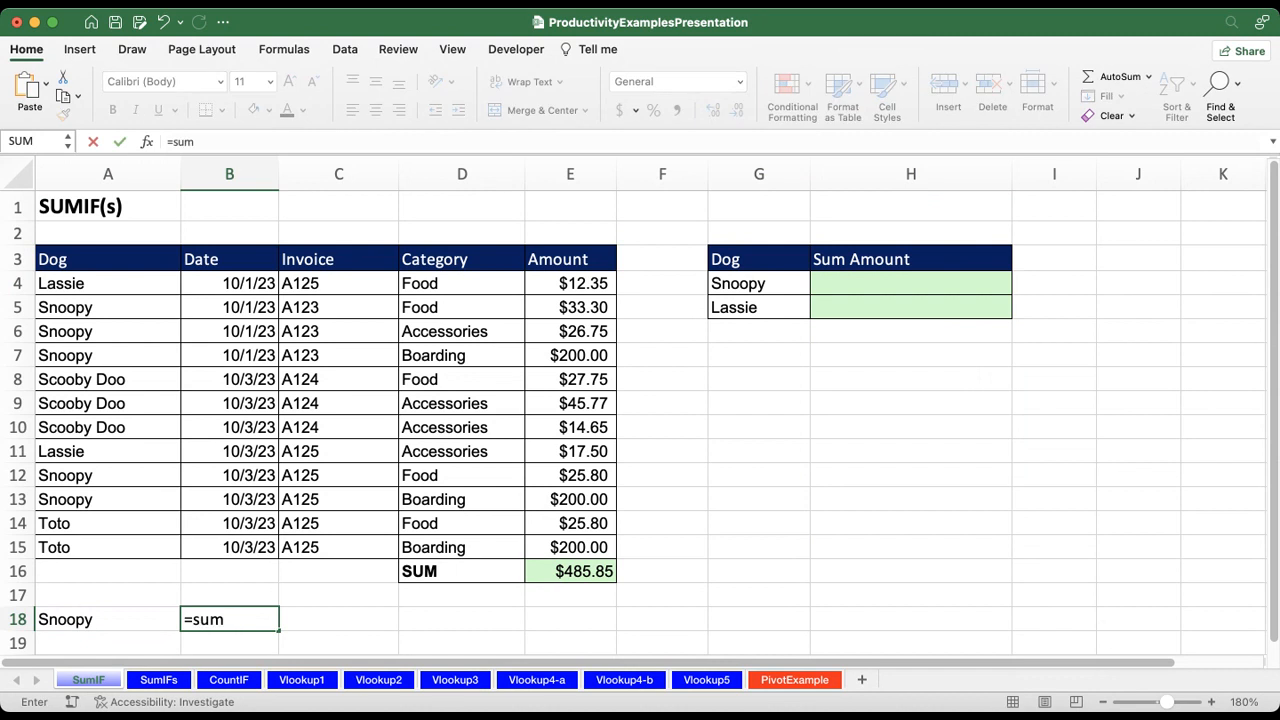
text(if()
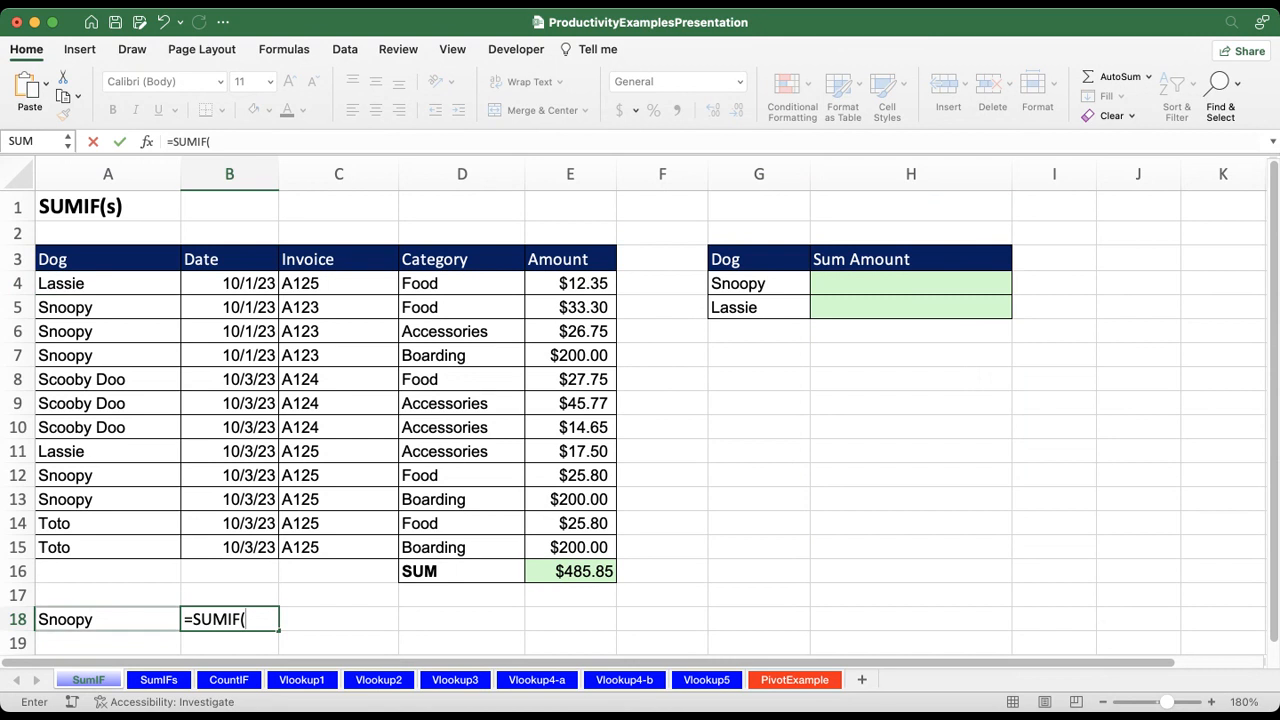
click(100, 619)
key(BackSpace)
key(BackSpace)
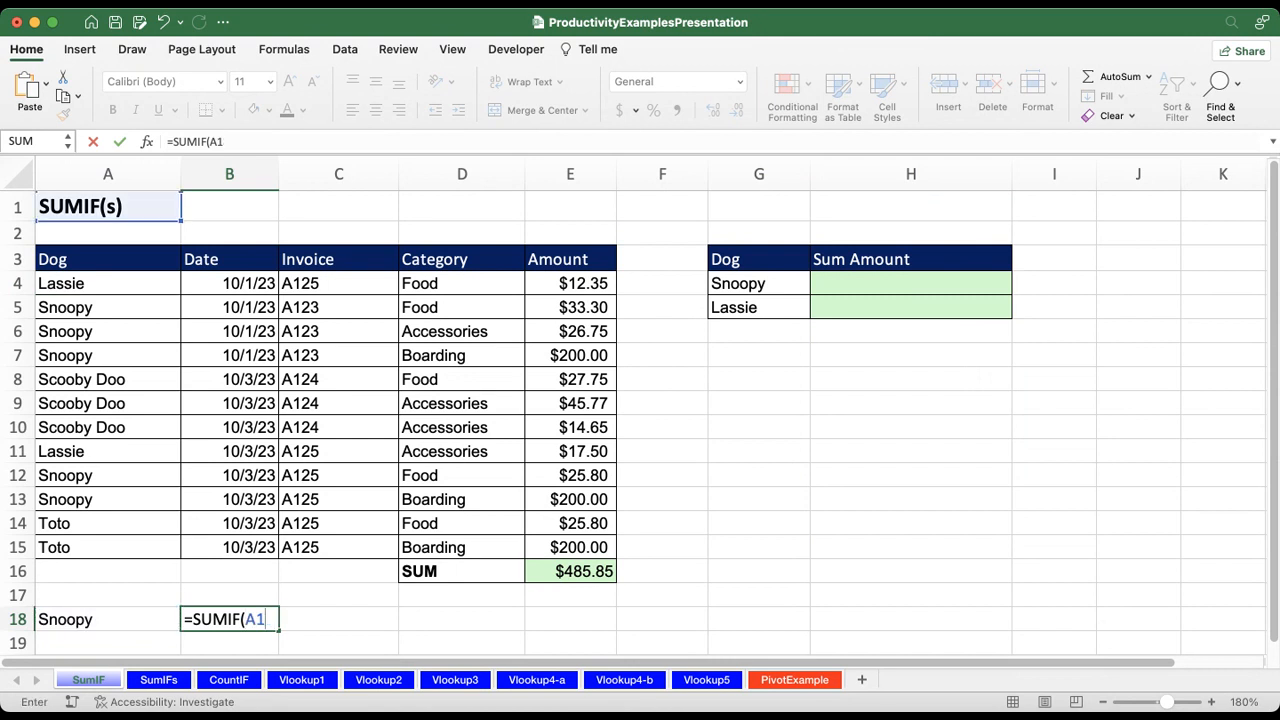
key(BackSpace)
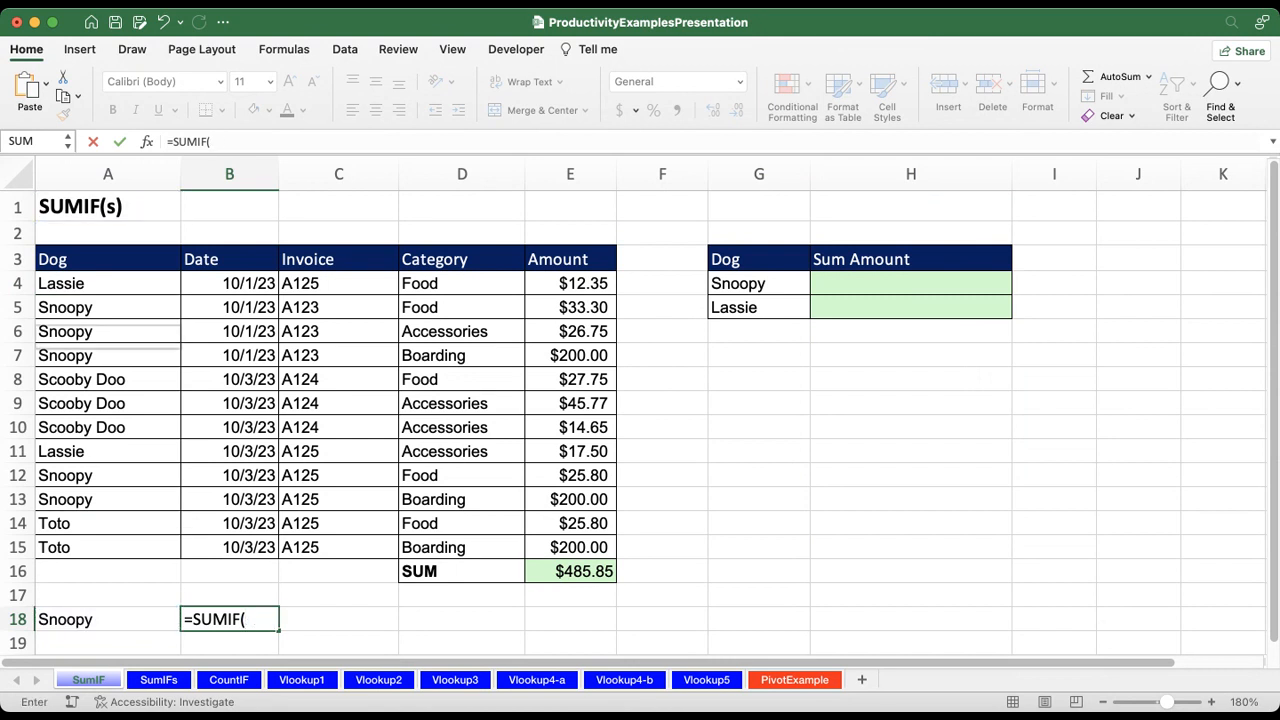
drag(100, 283, 100, 547)
text(,)
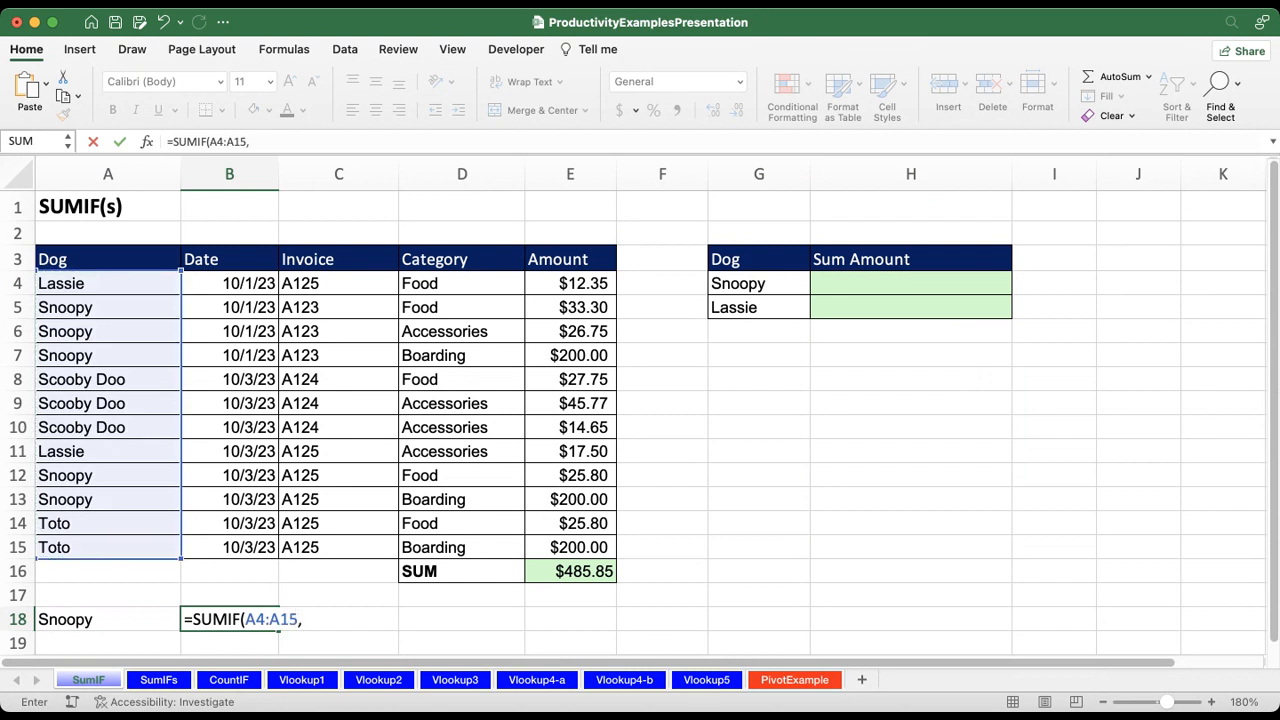
Step: Complete the B18 formula as =SUMIF(A4:A15,A18,E4:E15) and reselect the cell
click(108, 619)
text(,)
drag(570, 283, 570, 547)
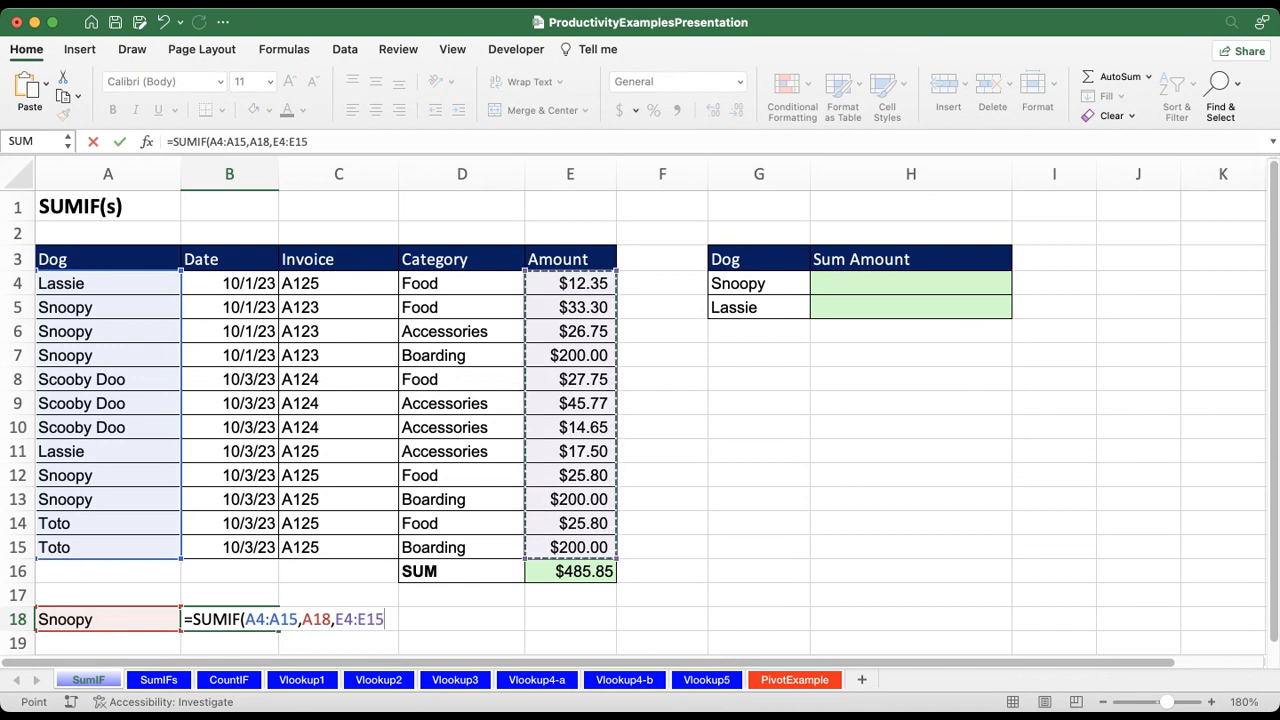
text())
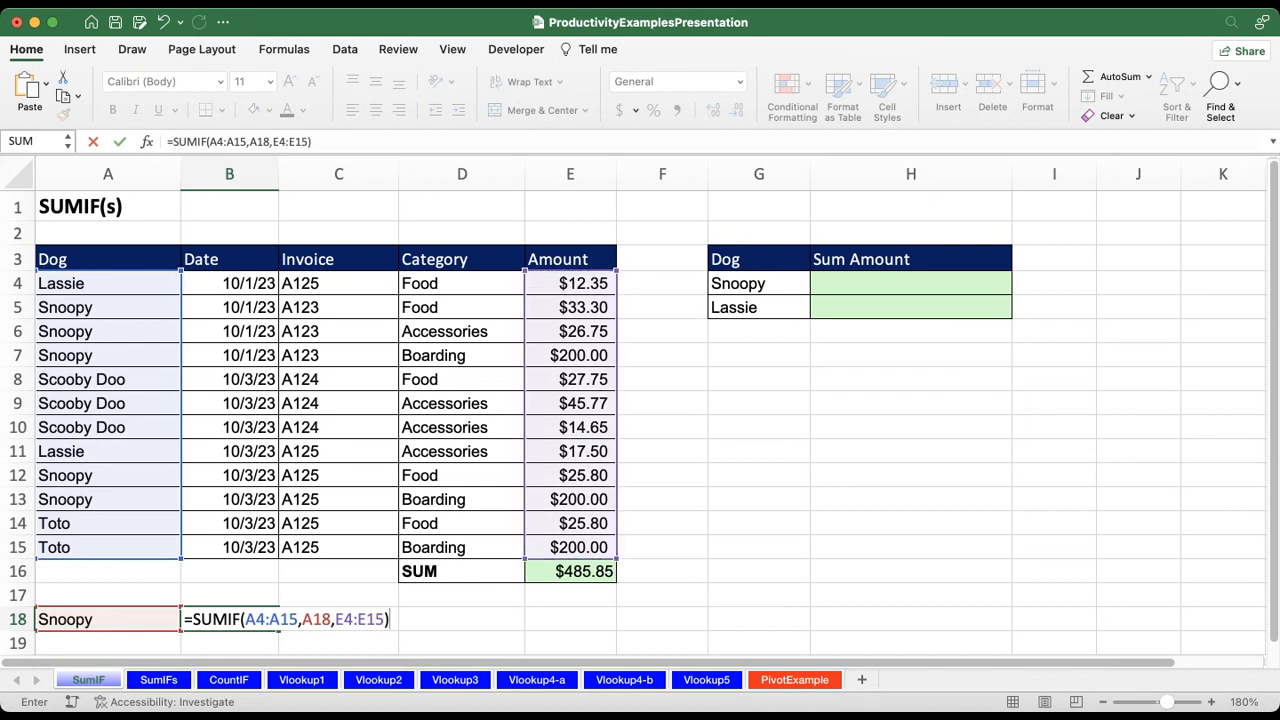
key(Return)
key(Up)
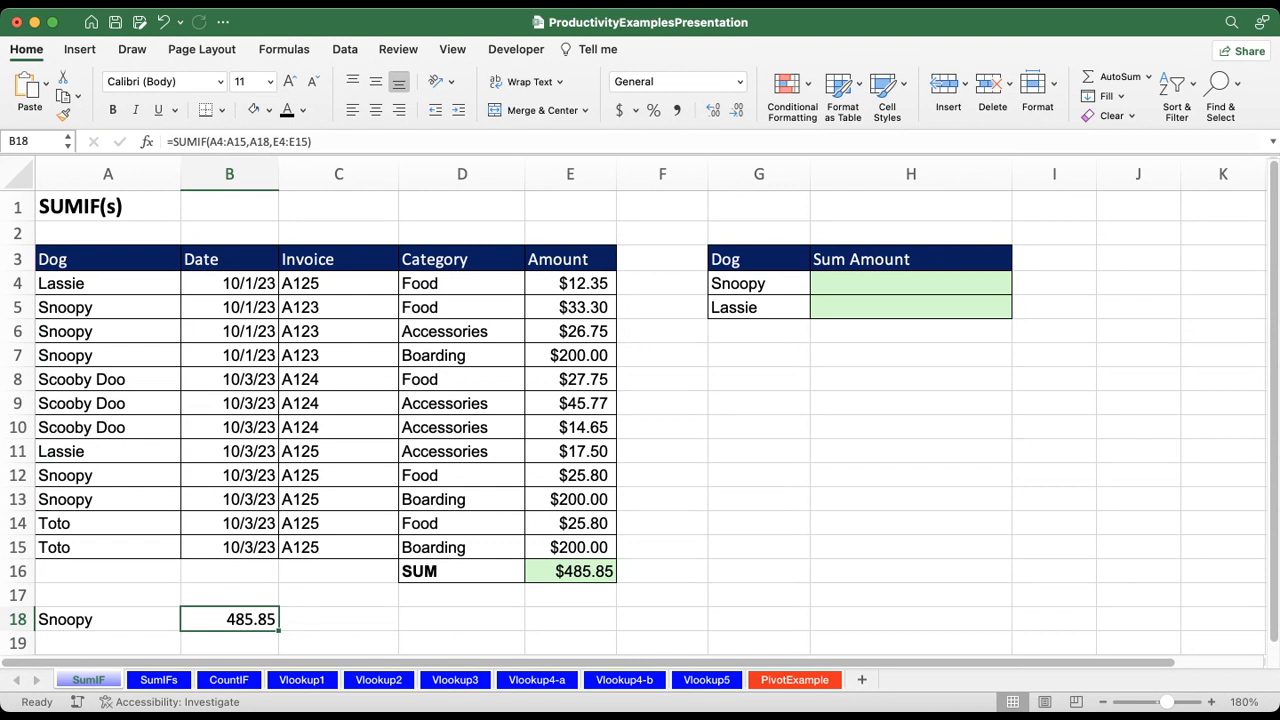
Step: Switch to the SumIFs sheet and start a SUMIFS formula in cell I4 for Snoopy's Food total
key(ctrl+Page_Down)
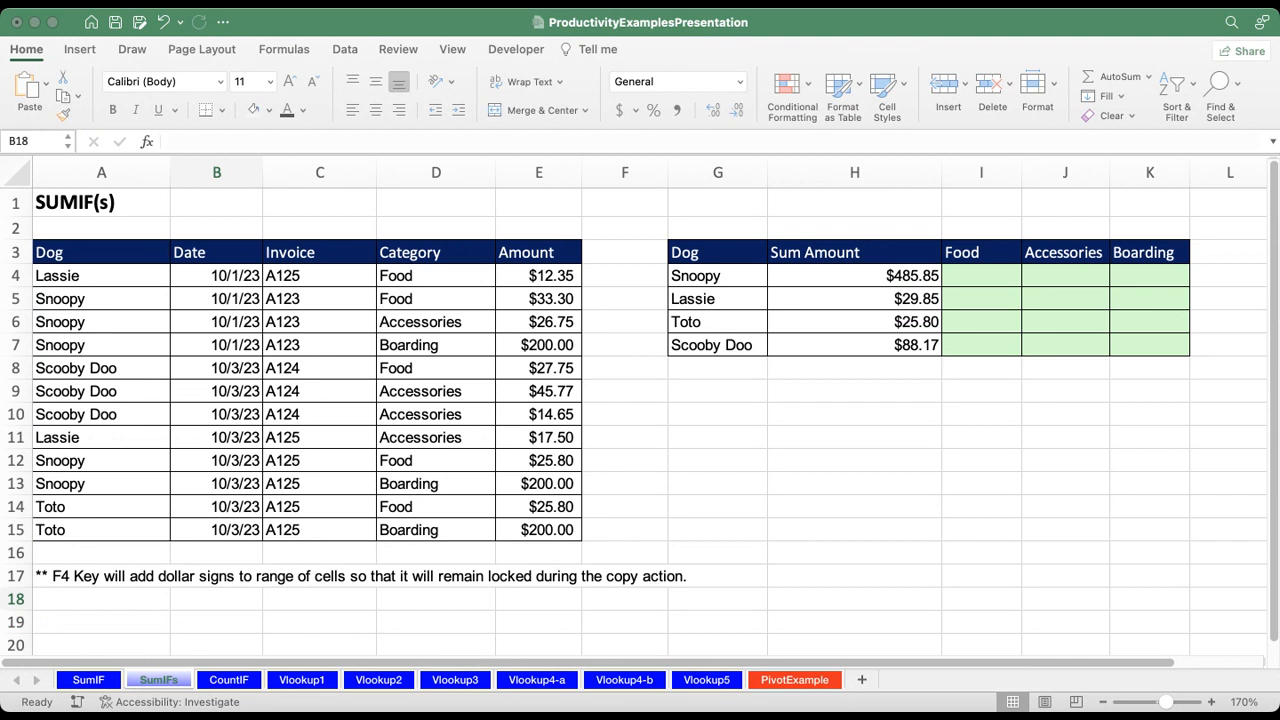
click(717, 276)
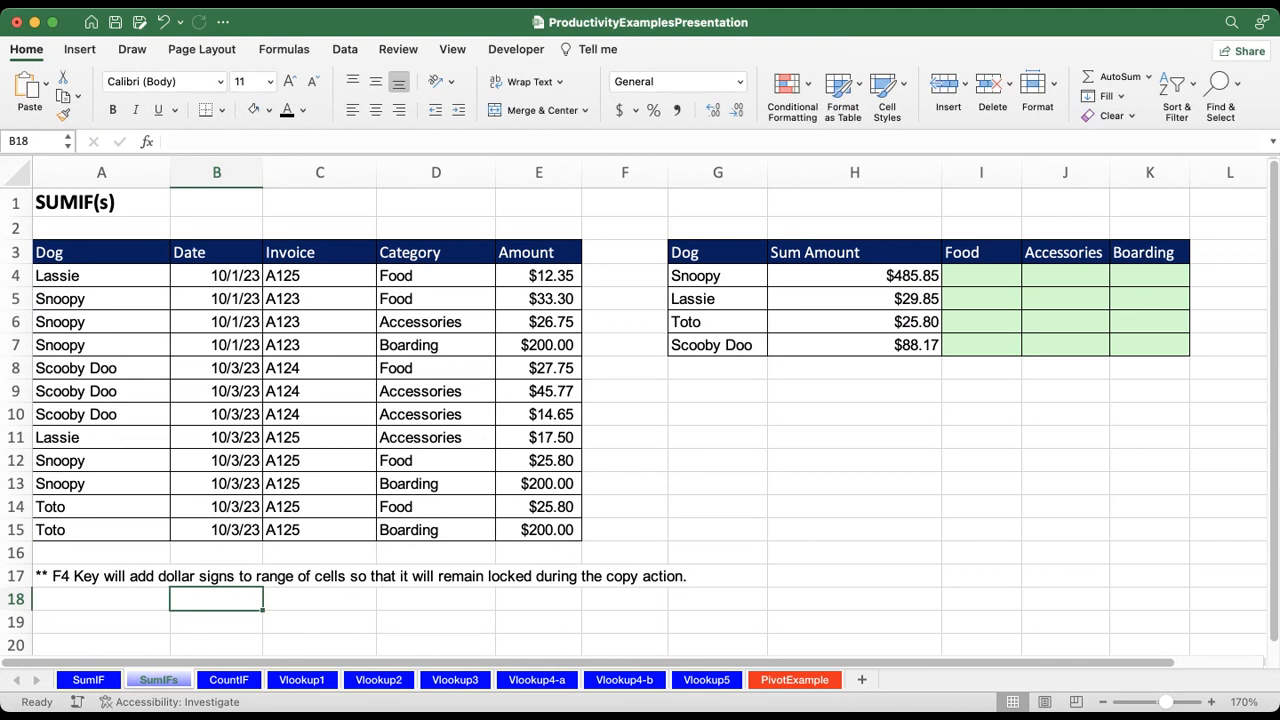
click(717, 276)
click(981, 276)
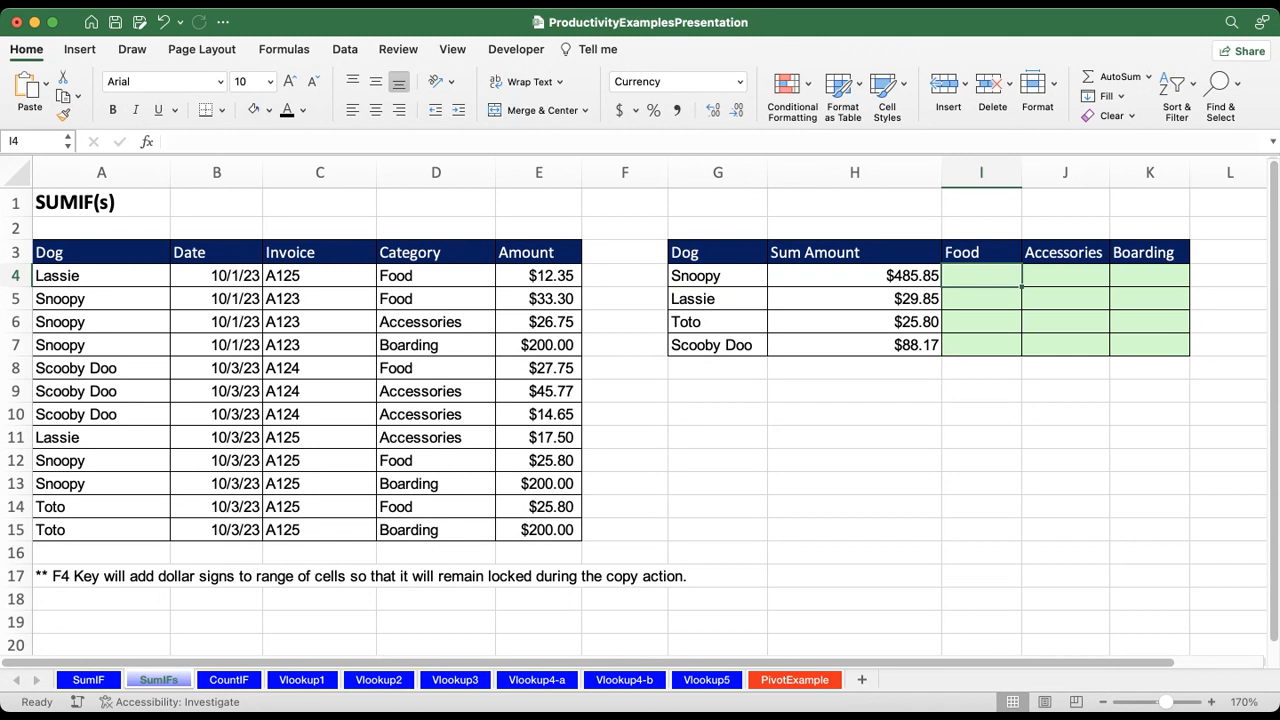
text(=sum)
key(BackSpace)
key(BackSpace)
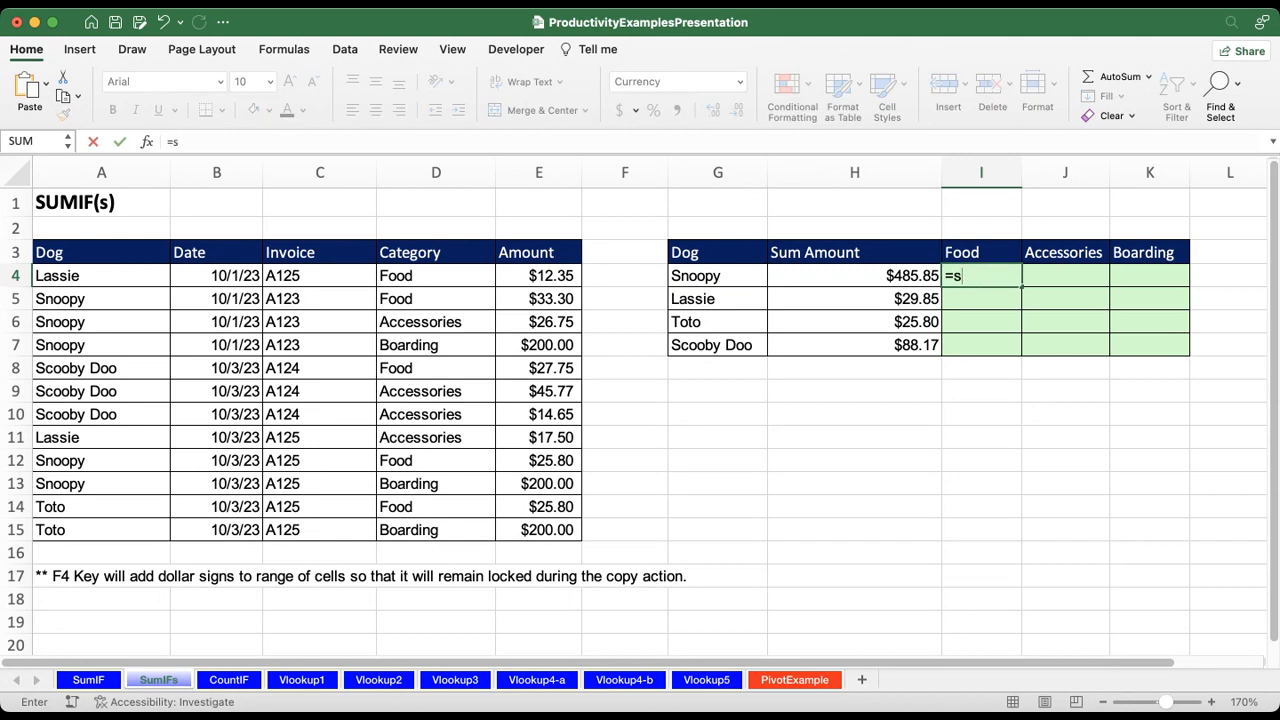
text(umifs()
key(BackSpace)
text(()
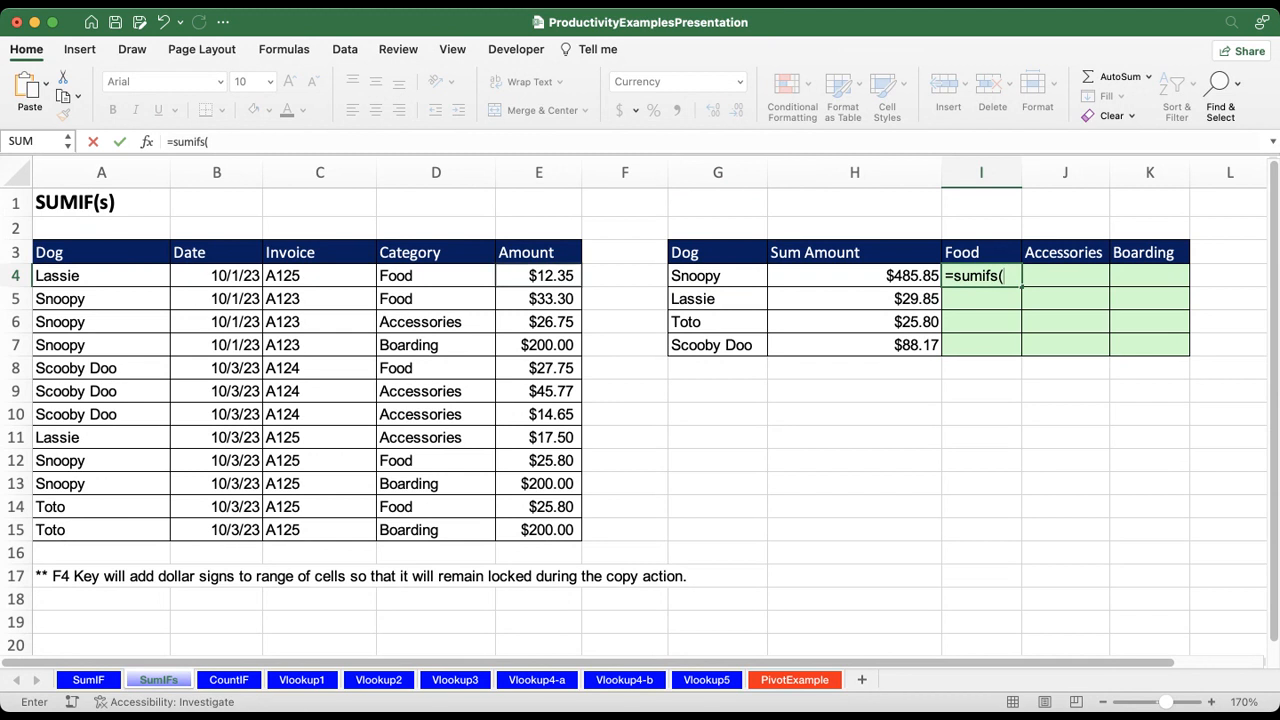
Step: Set the SUMIFS sum range to E4:E15 and its first criteria pair to A4:A15 and G4
drag(538, 275, 538, 506)
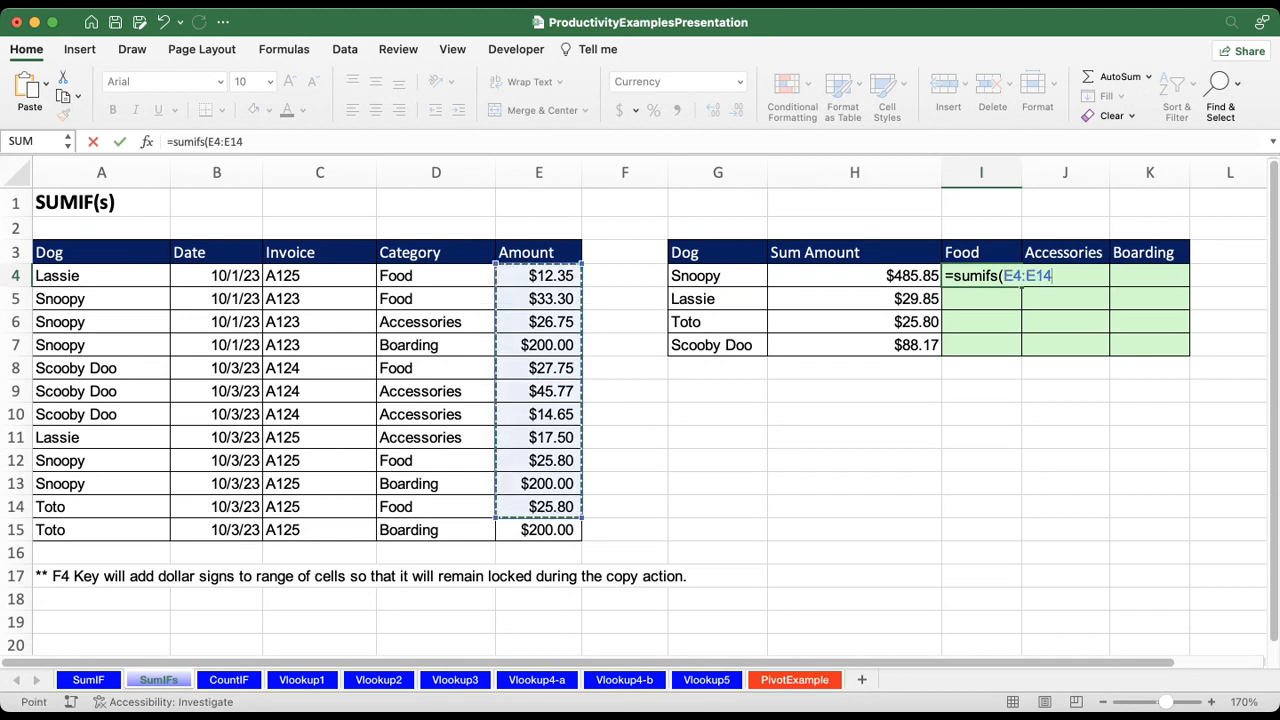
key(shift+Down)
text(,)
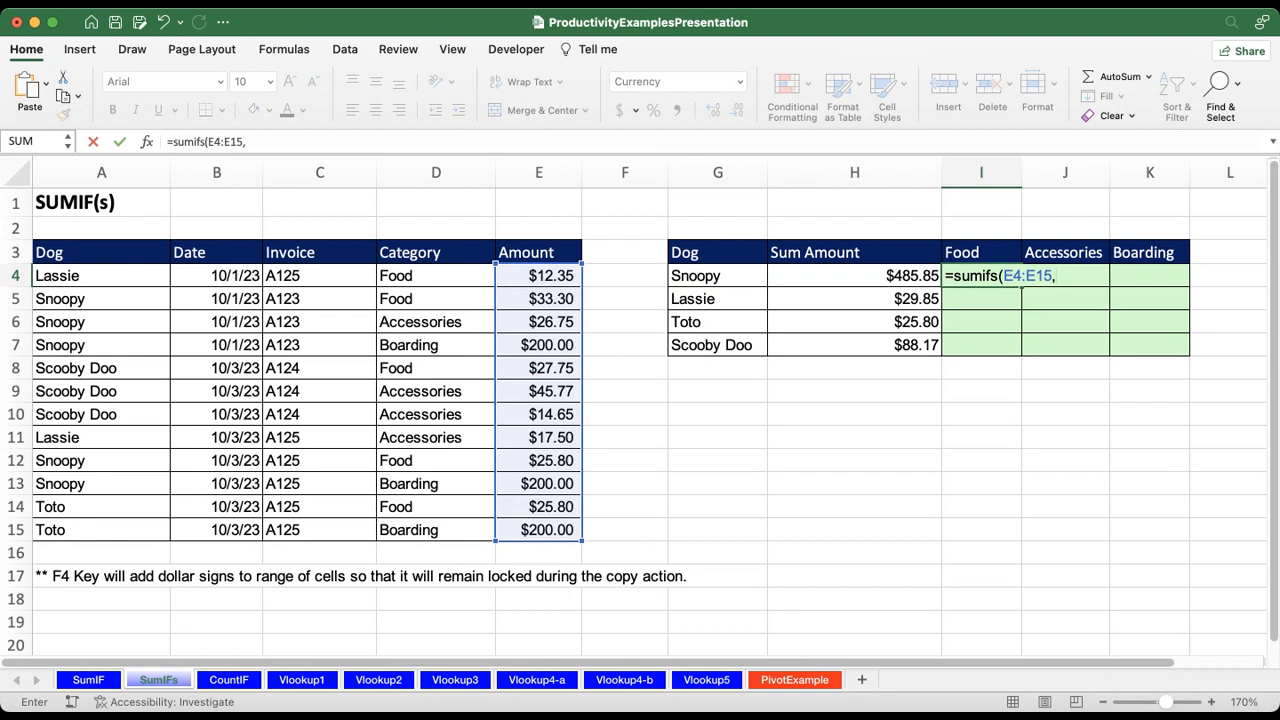
key(Left)
key(Left)
key(Left)
key(Left)
key(Left)
key(Left)
key(Left)
key(Left)
key(shift+Down)
key(shift+Down)
key(shift+Down)
key(shift+Down)
key(shift+Down)
key(shift+Down)
key(shift+Down)
key(shift+Down)
key(shift+Down)
key(shift+Down)
key(shift+Down)
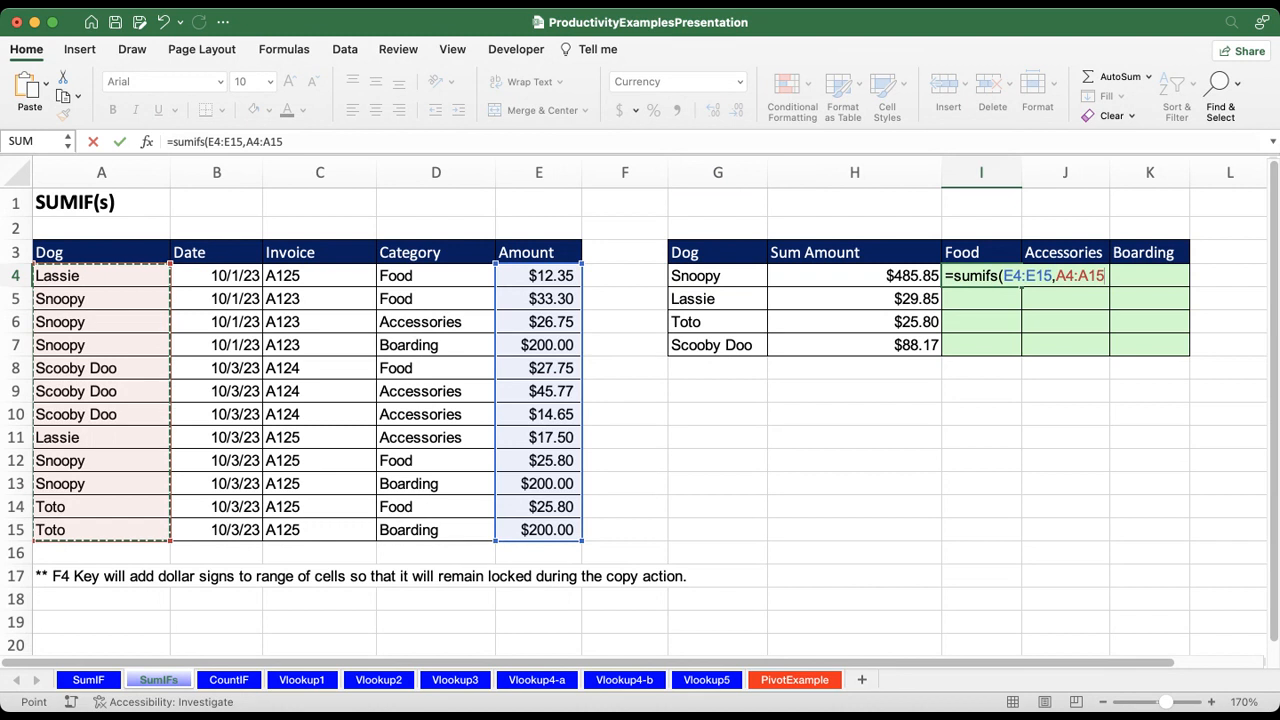
text(,)
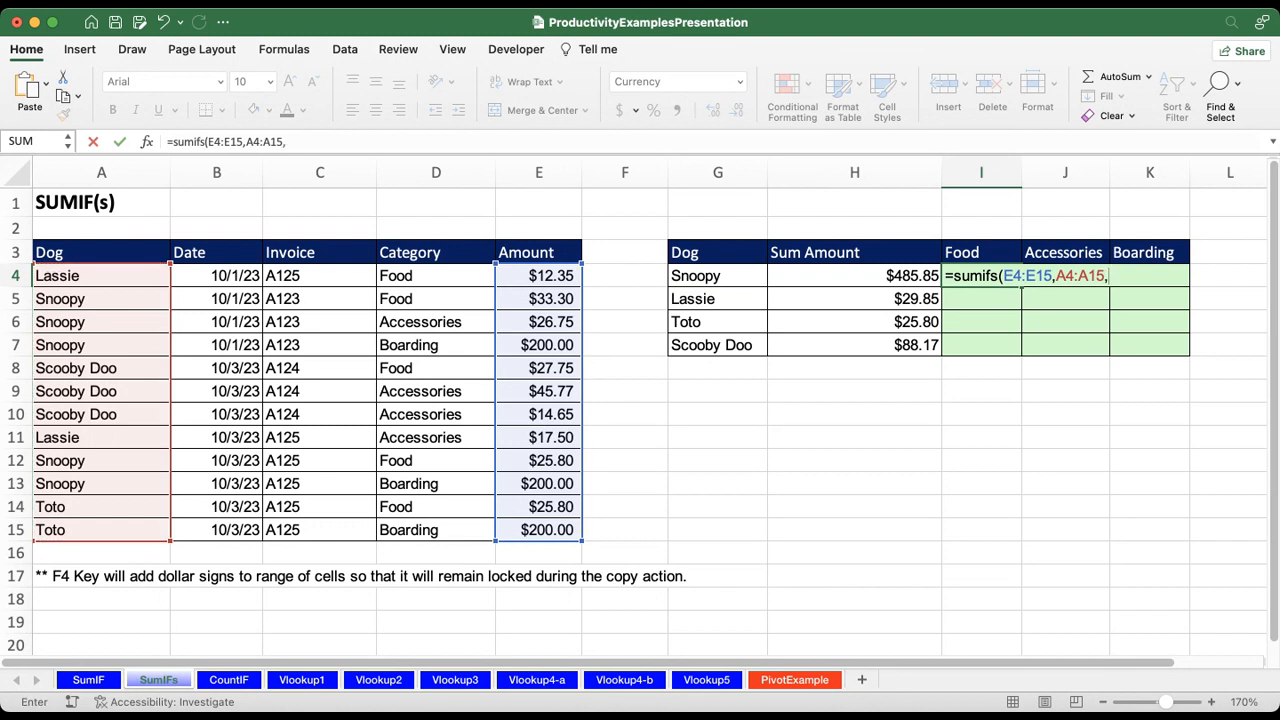
key(Left)
key(Left)
text(,)
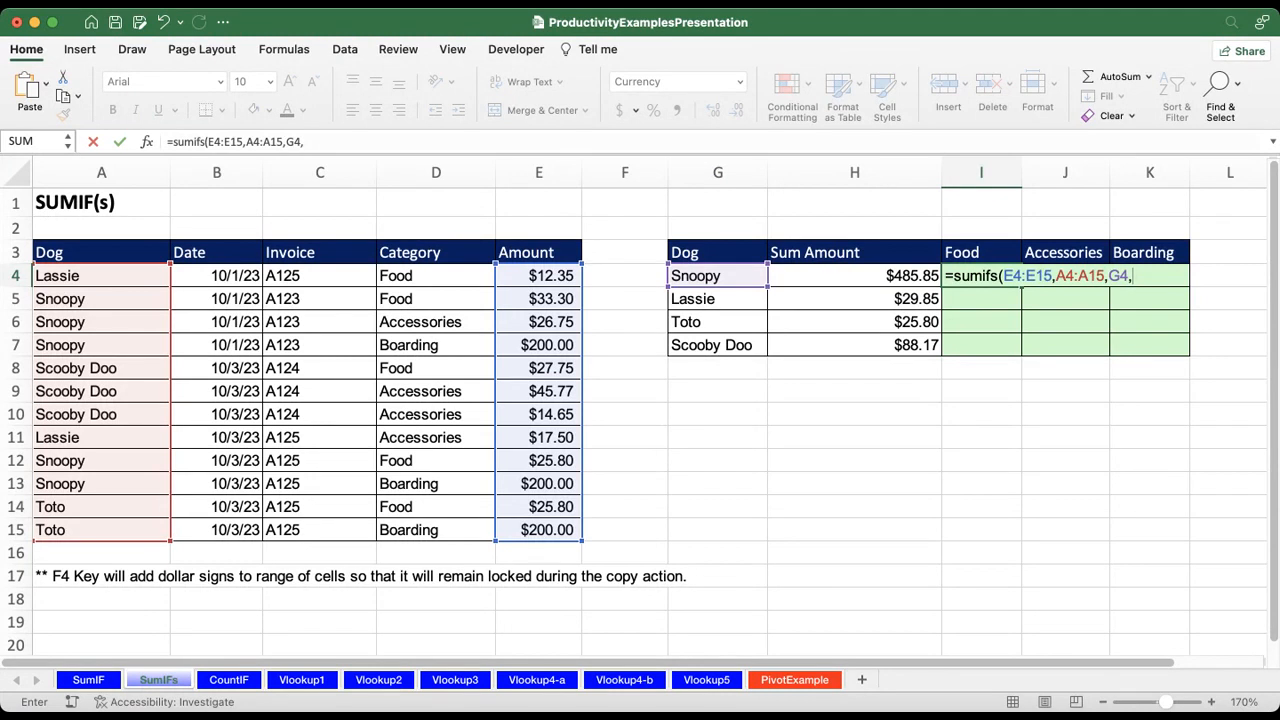
Step: Complete the I4 formula with D4:D15 and I3 as the second criteria pair, giving =SUMIFS(E4:E15,A4:A15,G4,D4:D15,I3)
key(Left)
key(Left)
key(Left)
key(Left)
key(Left)
key(shift+Down)
key(shift+Down)
key(shift+Down)
key(shift+Down)
key(shift+Down)
key(shift+Down)
key(shift+Down)
key(shift+Down)
key(shift+Down)
key(shift+Down)
key(shift+Down)
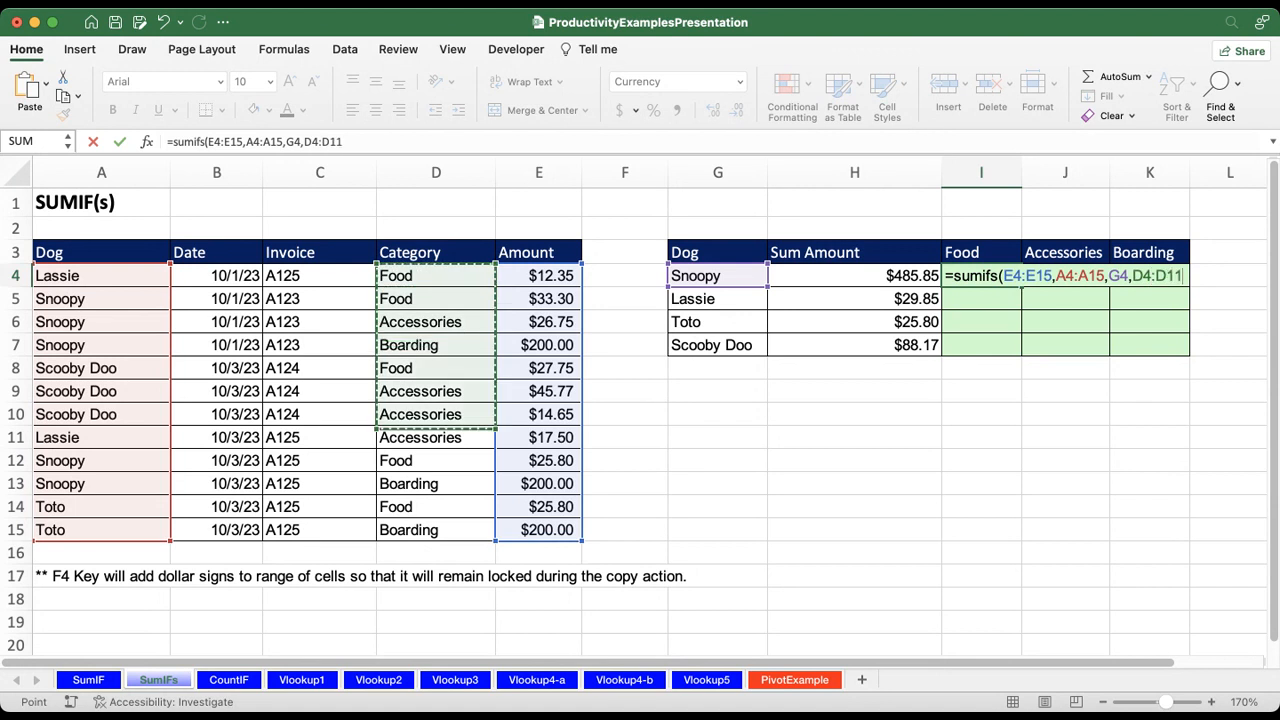
text(,)
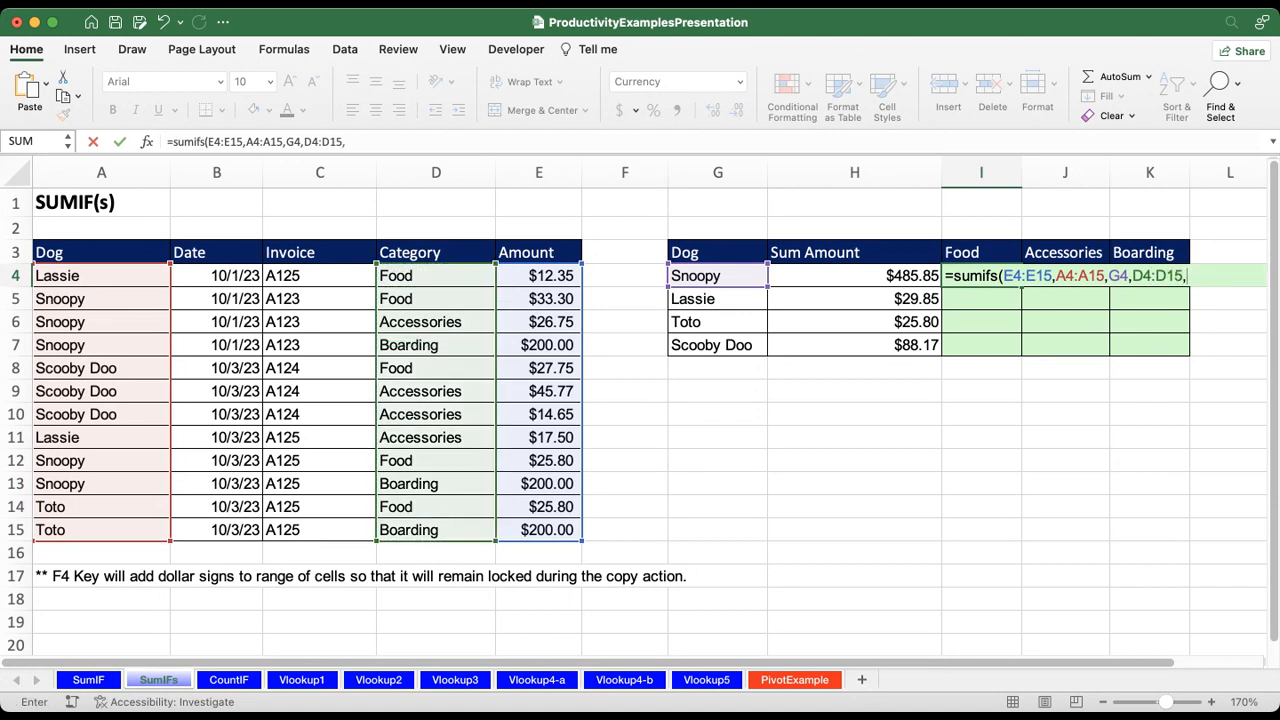
key(Up)
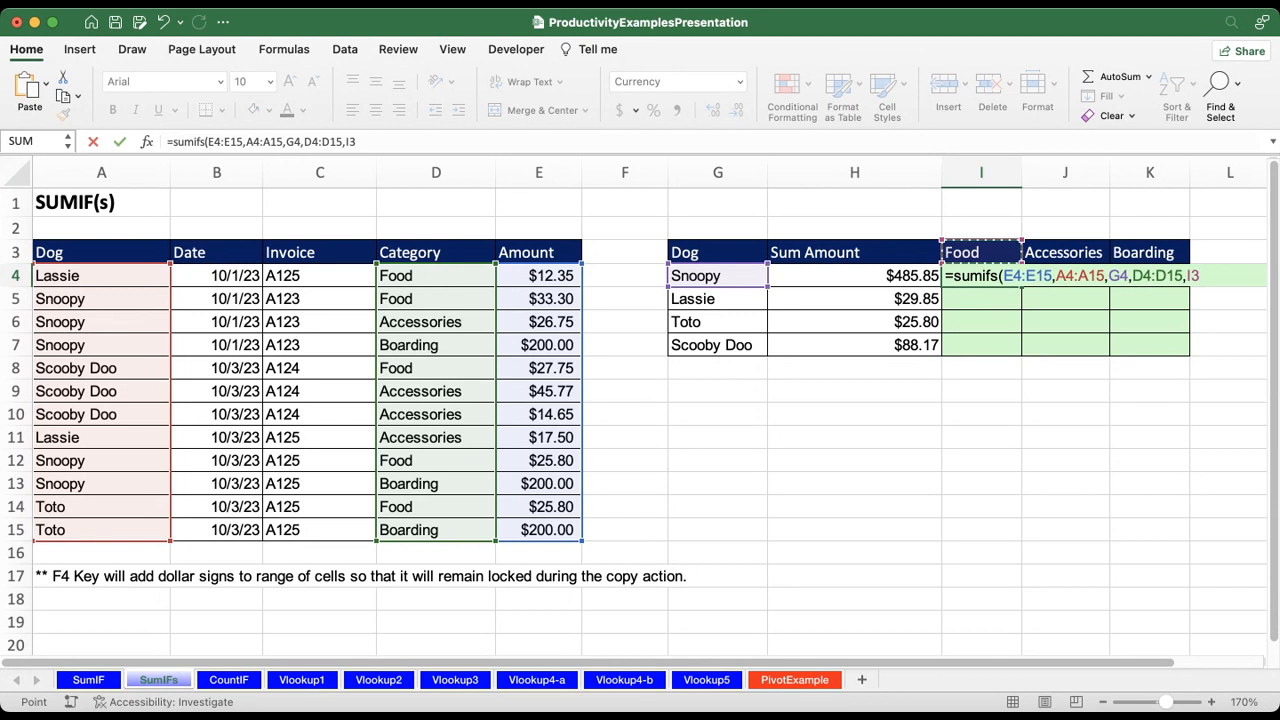
text())
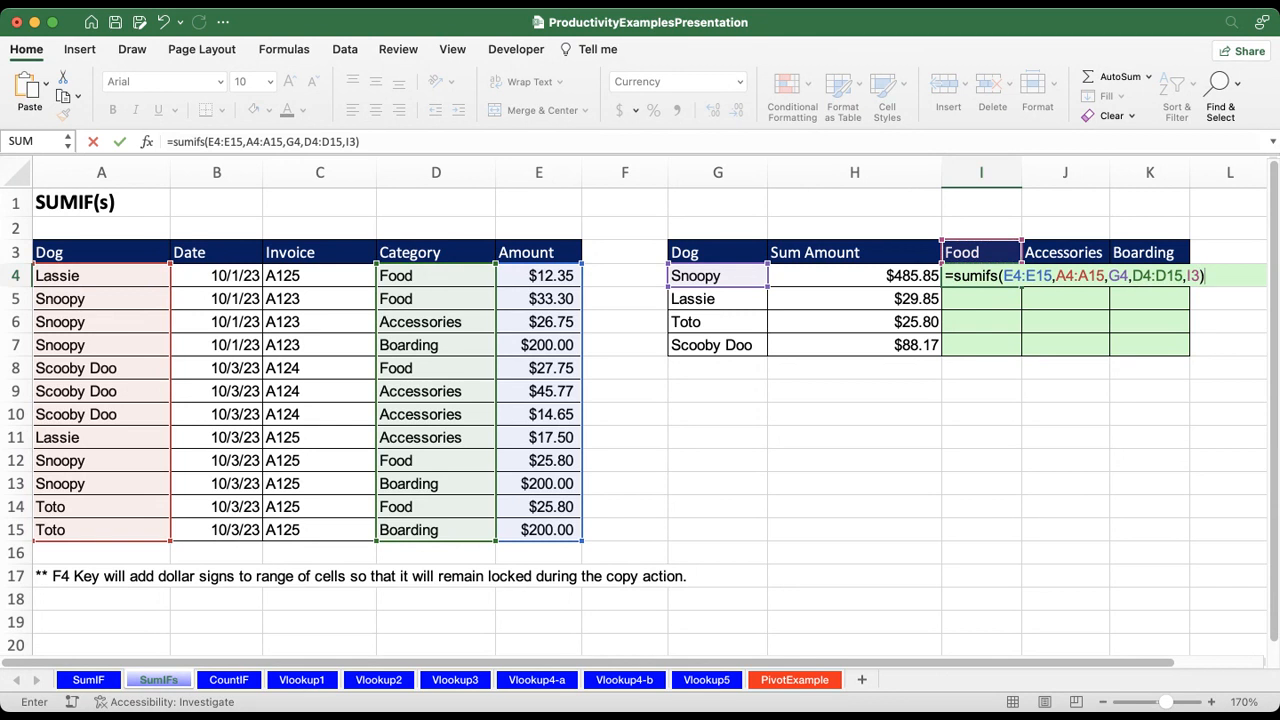
key(Return)
key(Up)
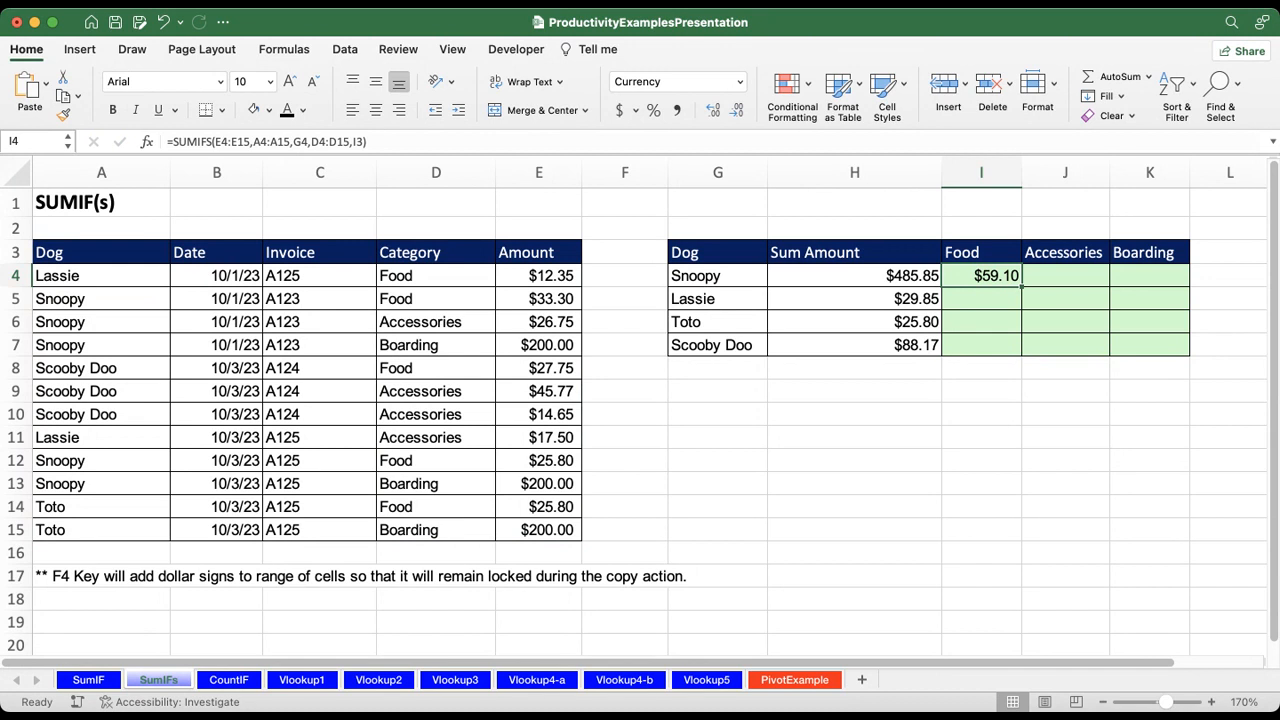
Step: Copy the SUMIFS formula from I4 into I5, I6 and I7 for Lassie, Toto and Scooby Doo
key(cmd+c)
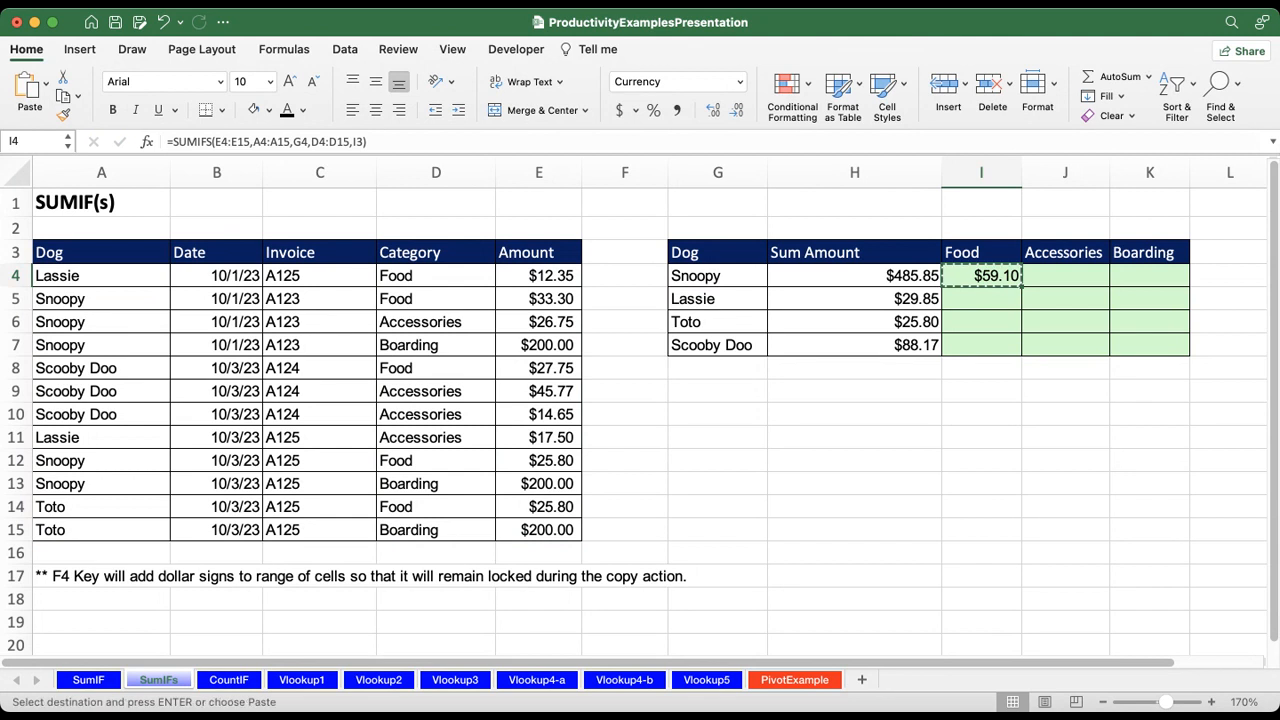
key(Down)
key(cmd+v)
key(Down)
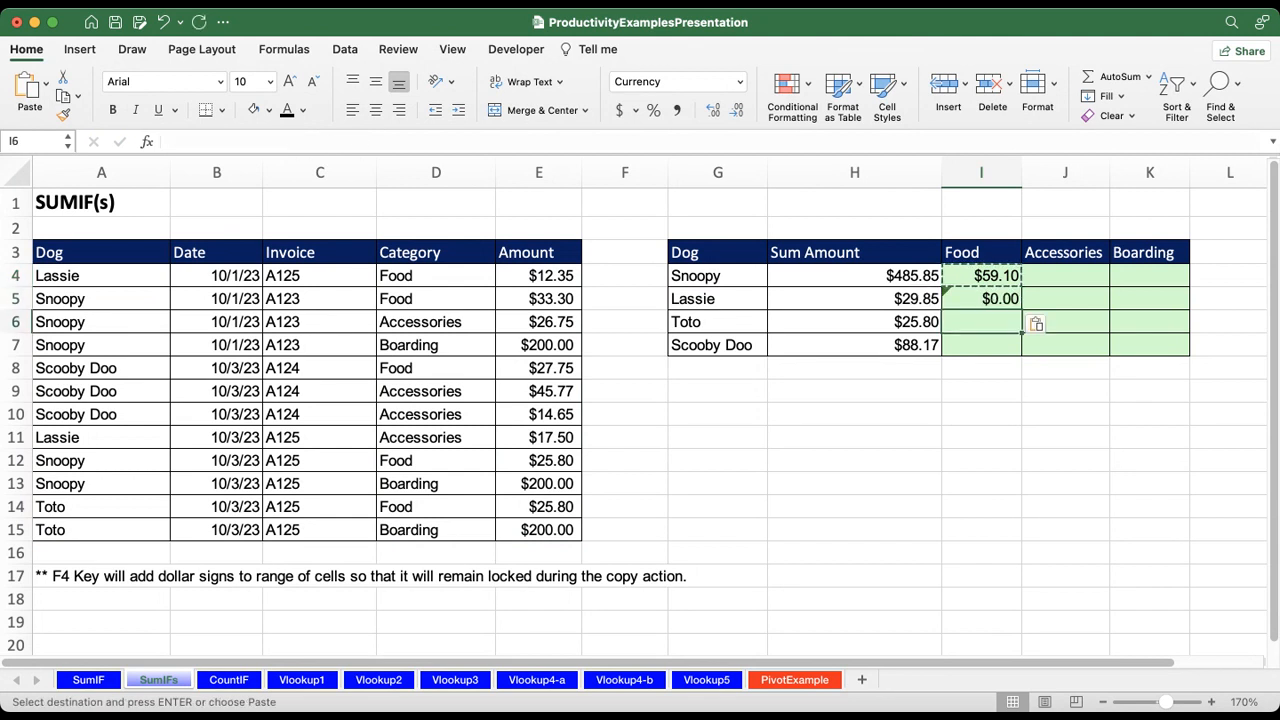
key(cmd+v)
key(Down)
key(cmd+v)
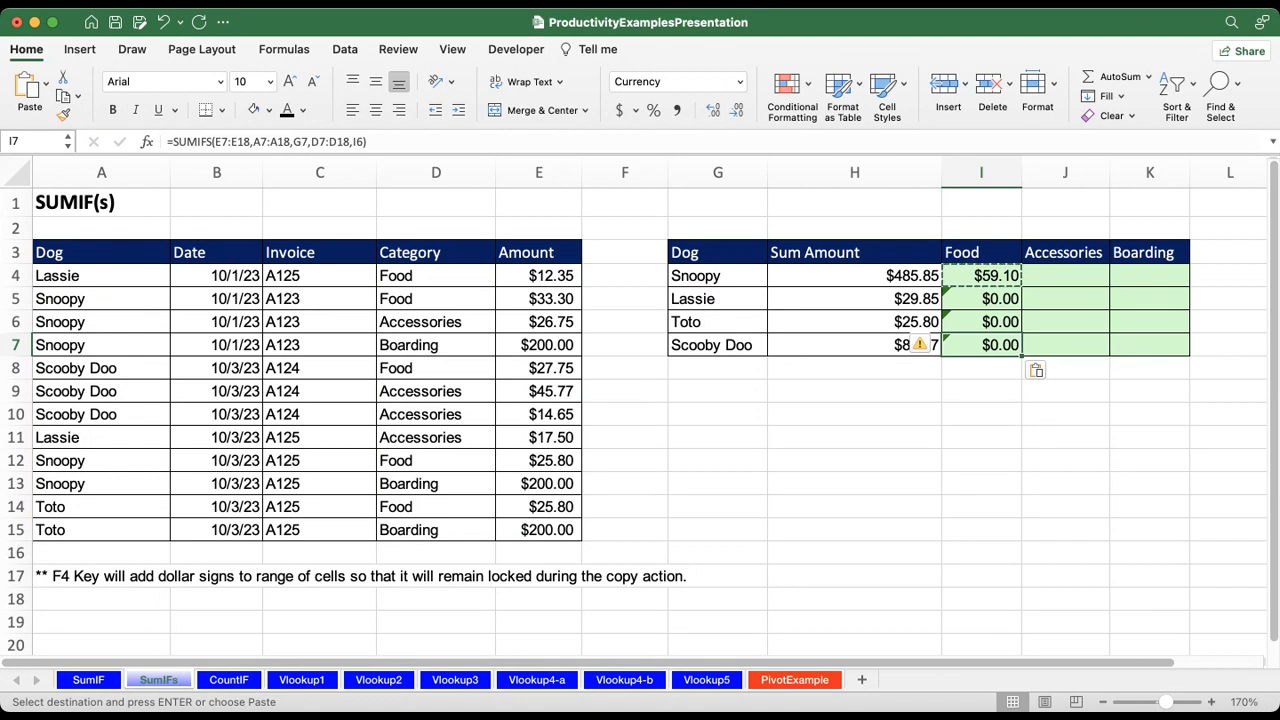
Step: Check the references in the copied Food formulas, and switch to PowerPoint's Absolute / Relative Cell Reference slide
key(Up)
key(Up)
key(Up)
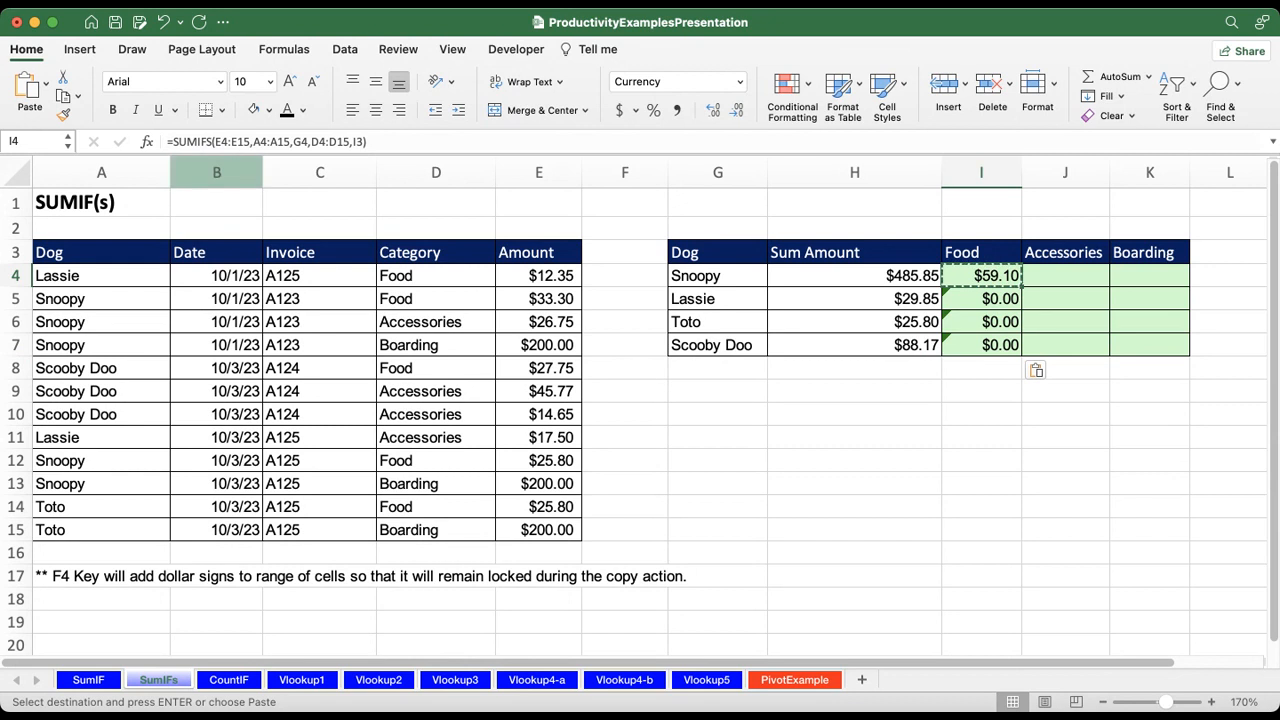
key(Down)
key(Down)
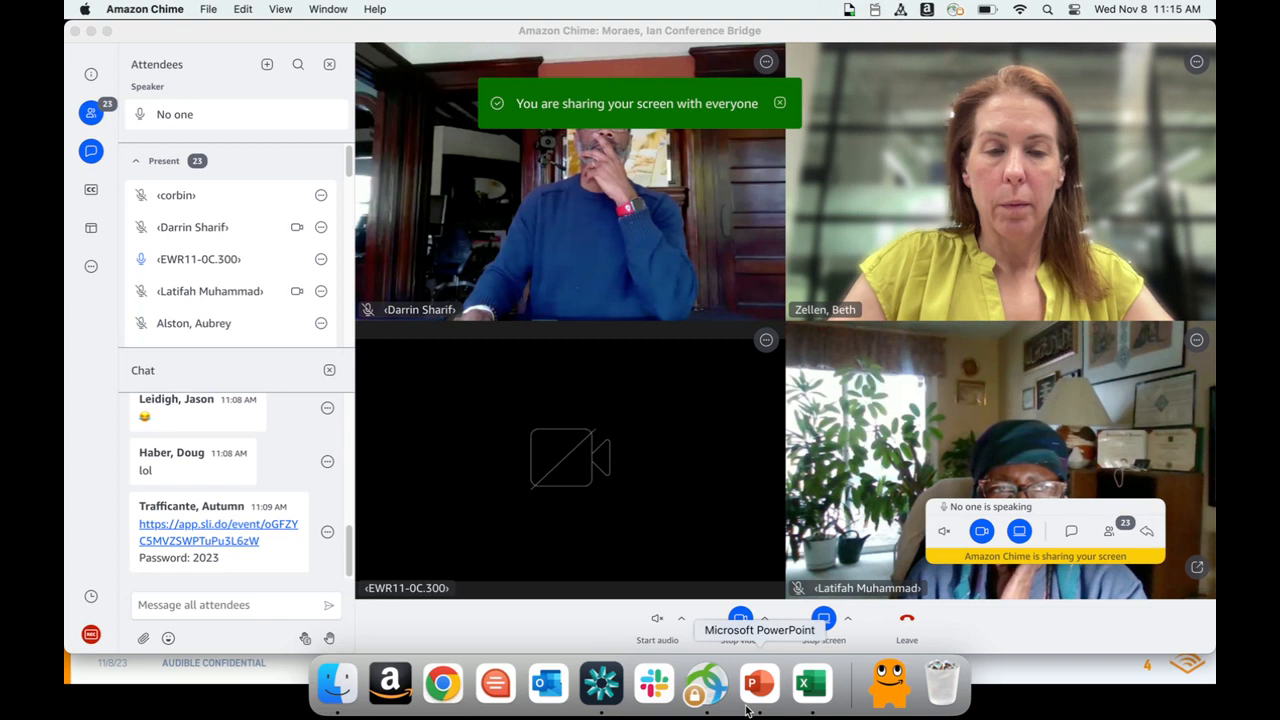
click(748, 700)
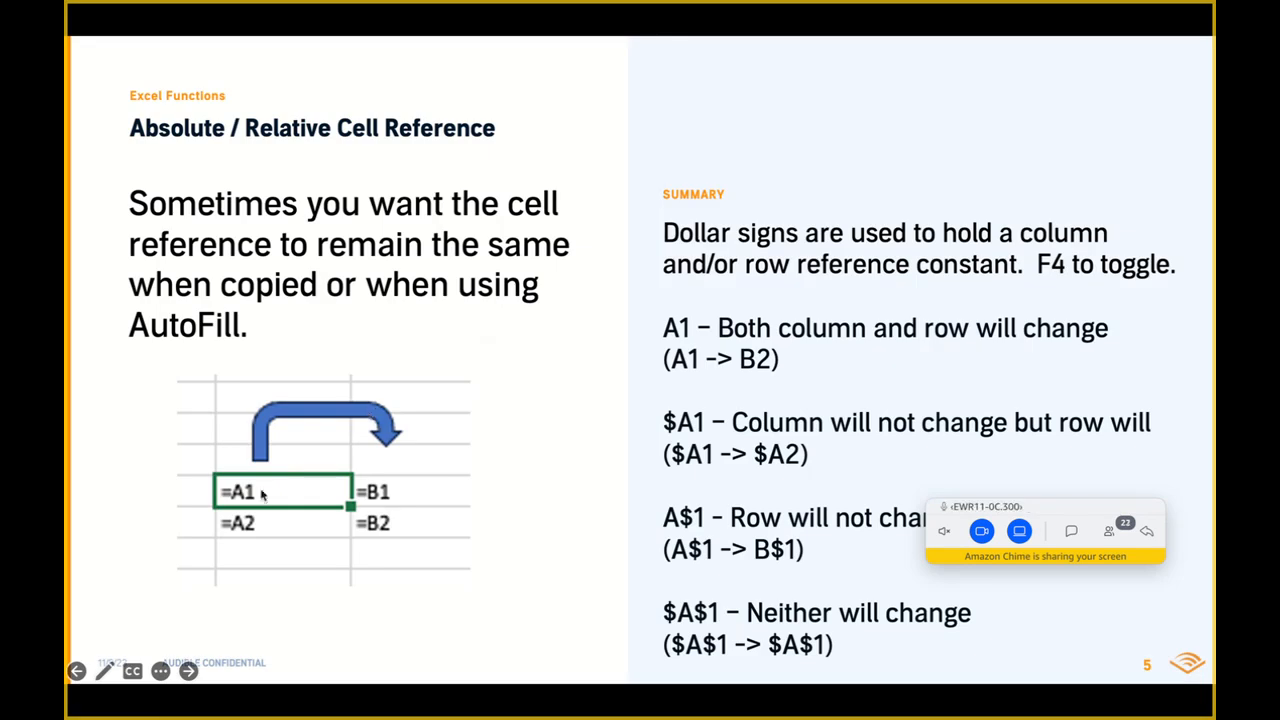
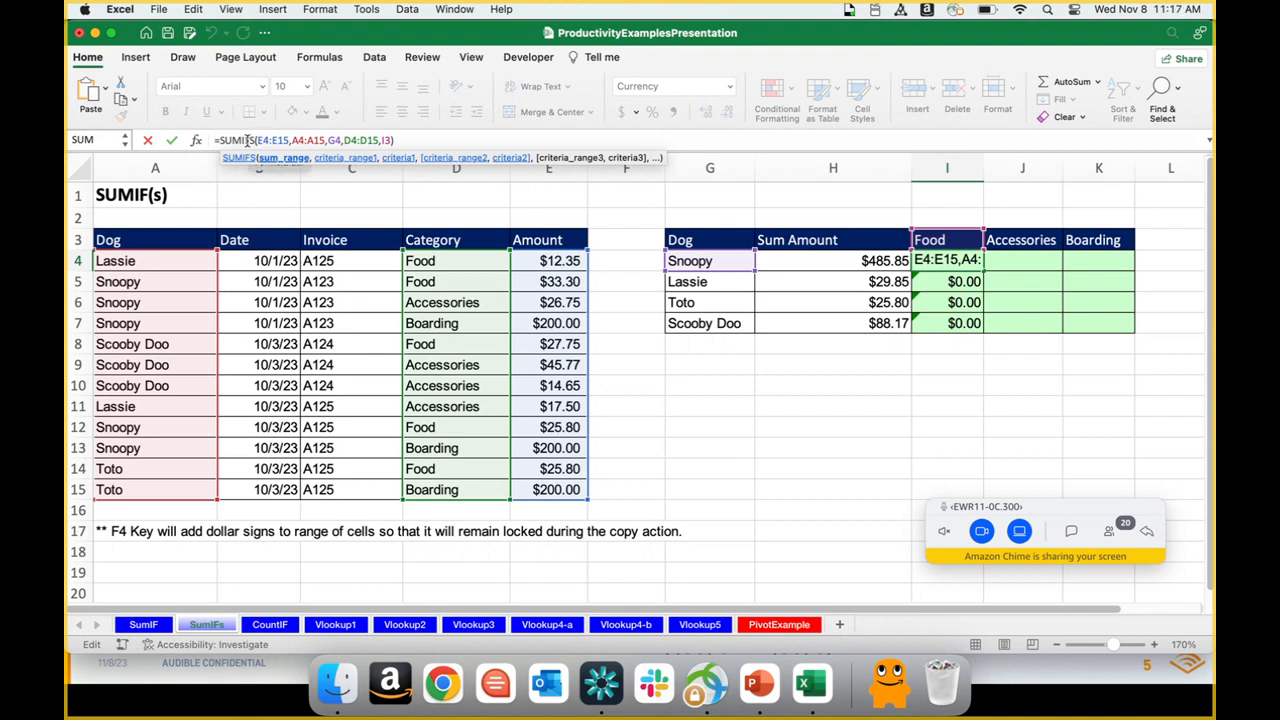
Step: Cycle the E4 reference in the I4 SUMIFS formula through its absolute and mixed forms
key(F4)
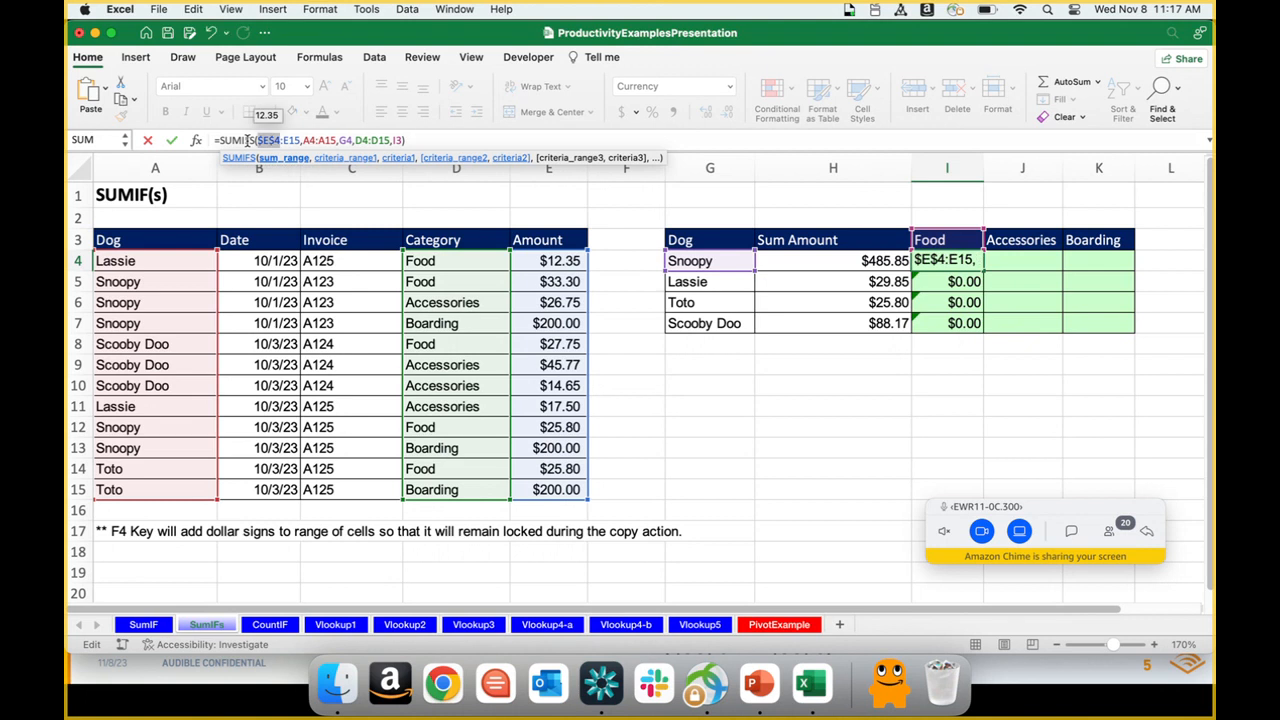
key(F4)
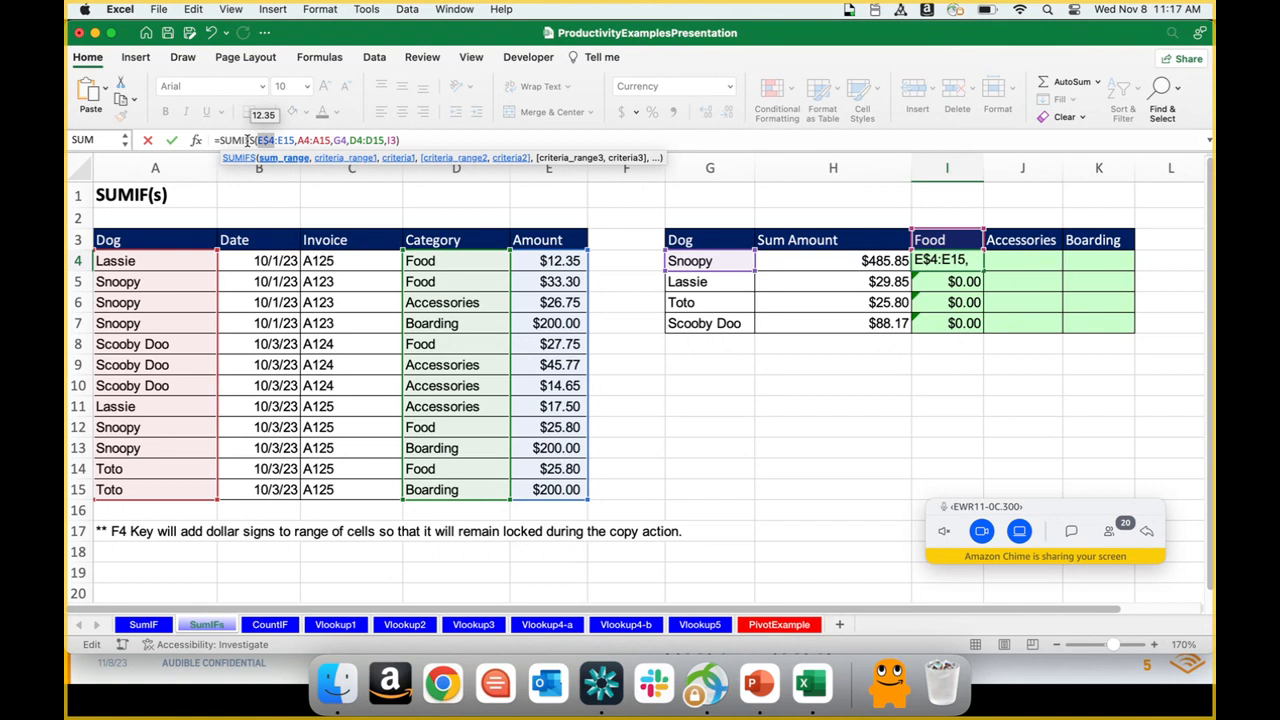
key(F4)
key(F4)
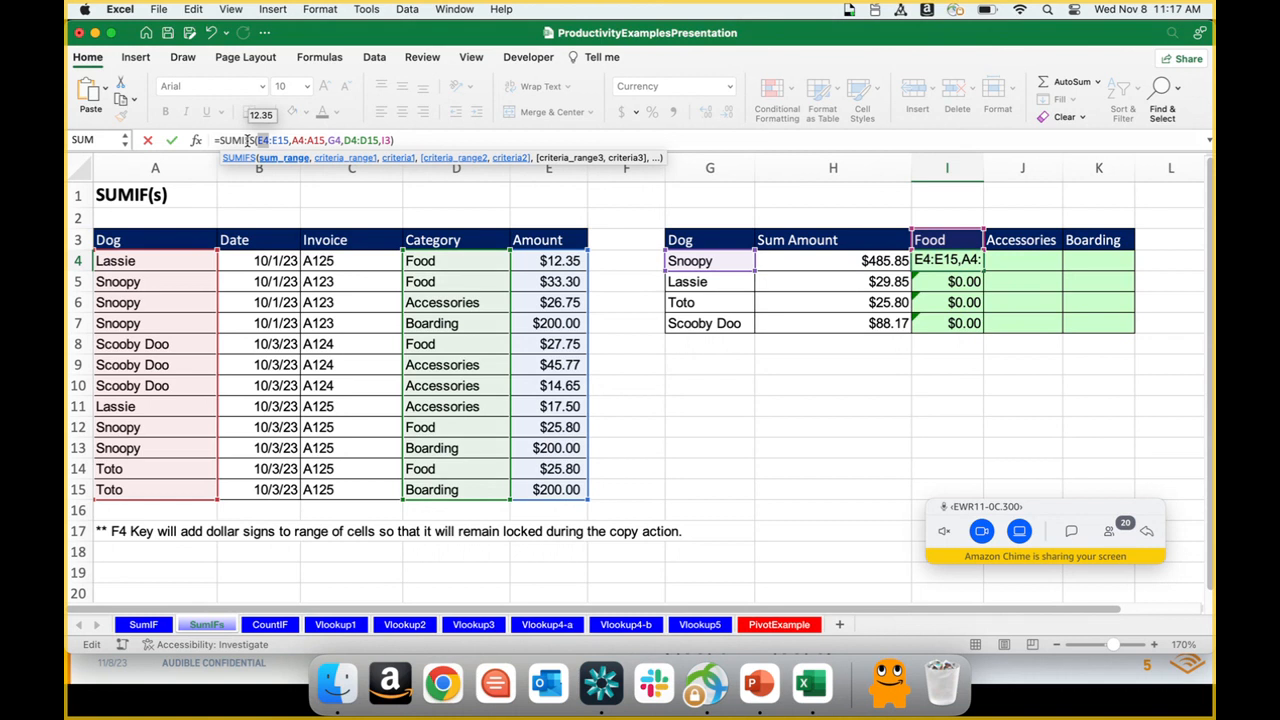
Step: Lock the sum range in the I4 formula as $E$4:$E$15
key(F4)
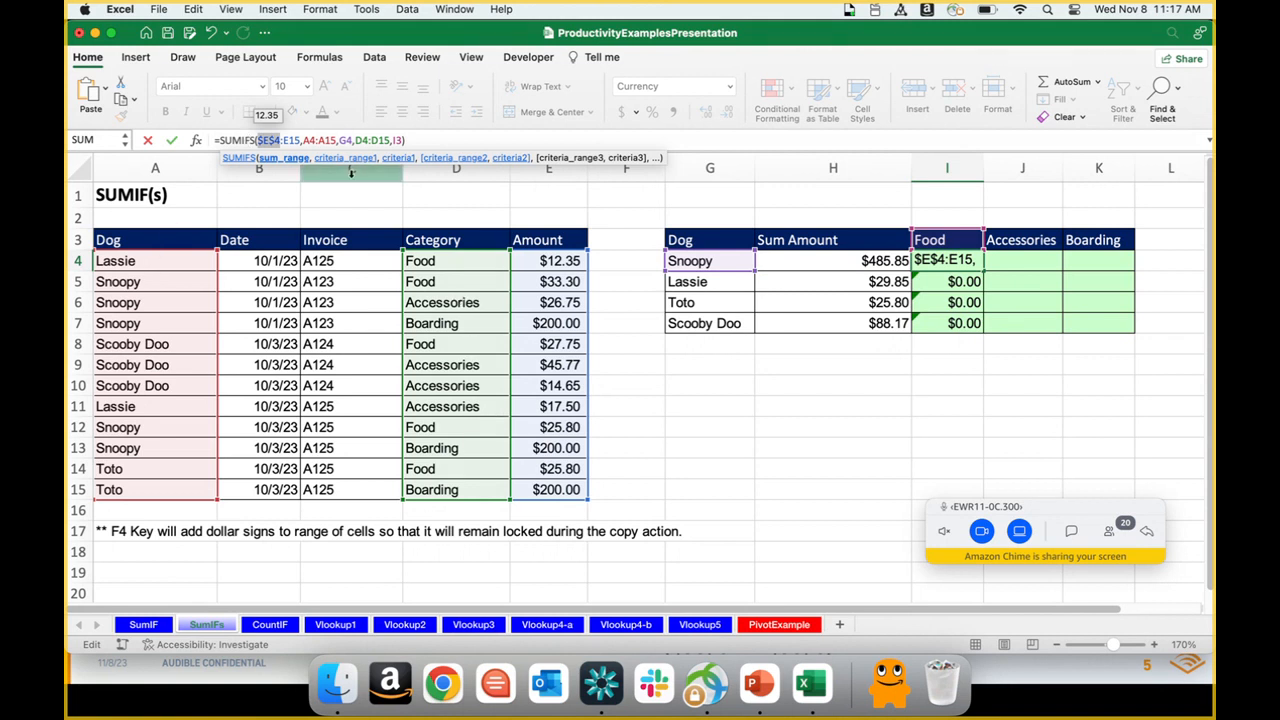
click(290, 140)
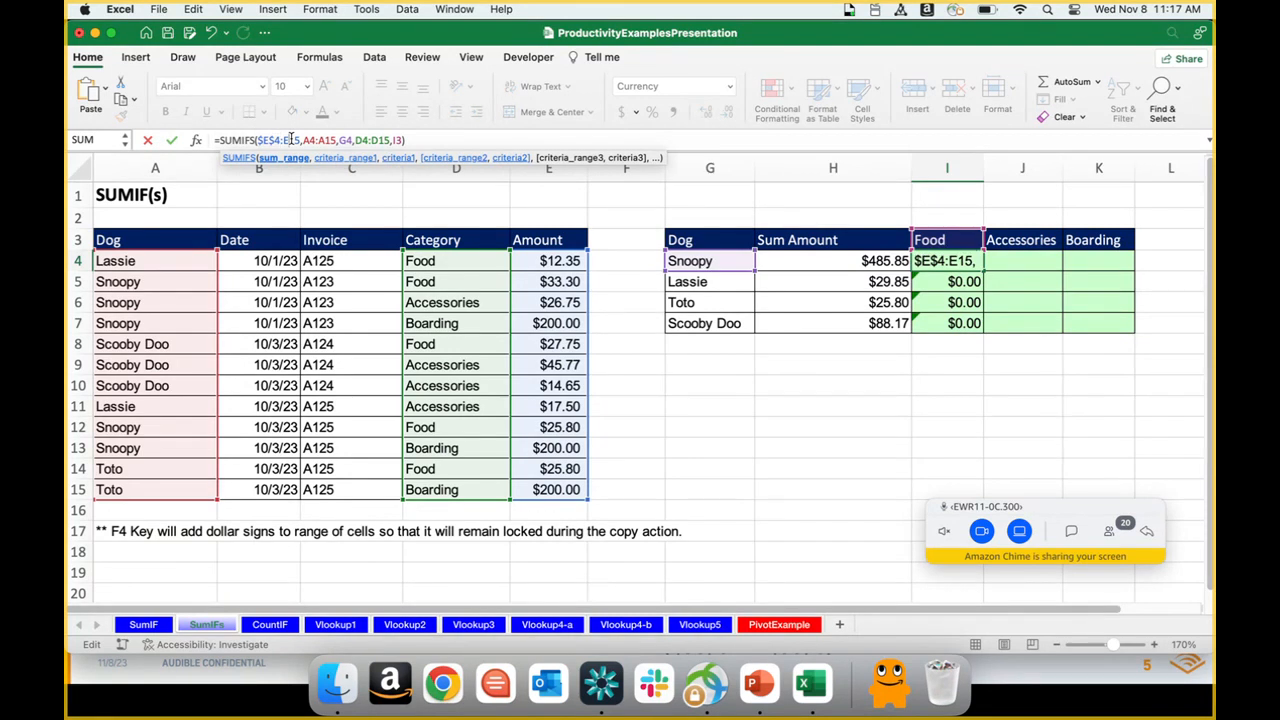
key(F4)
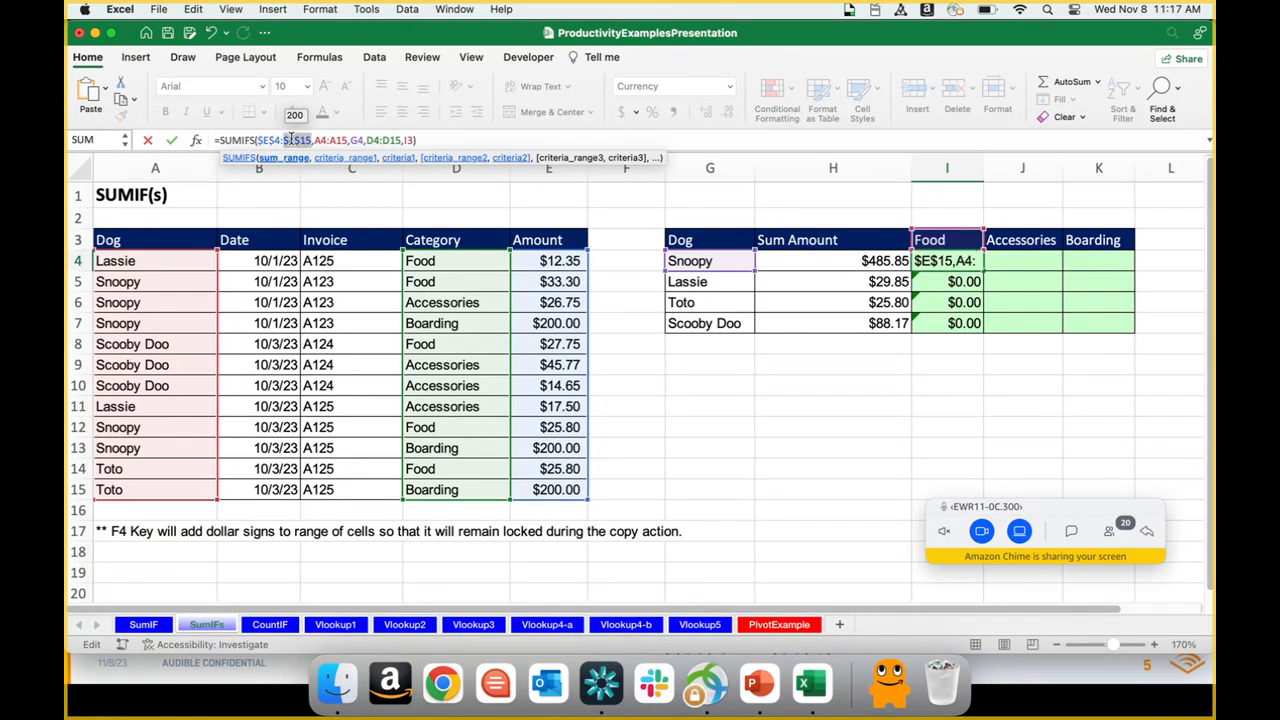
Step: Make the first criteria range in the I4 formula absolute as $A$4:$A$15
key(Right)
key(Right)
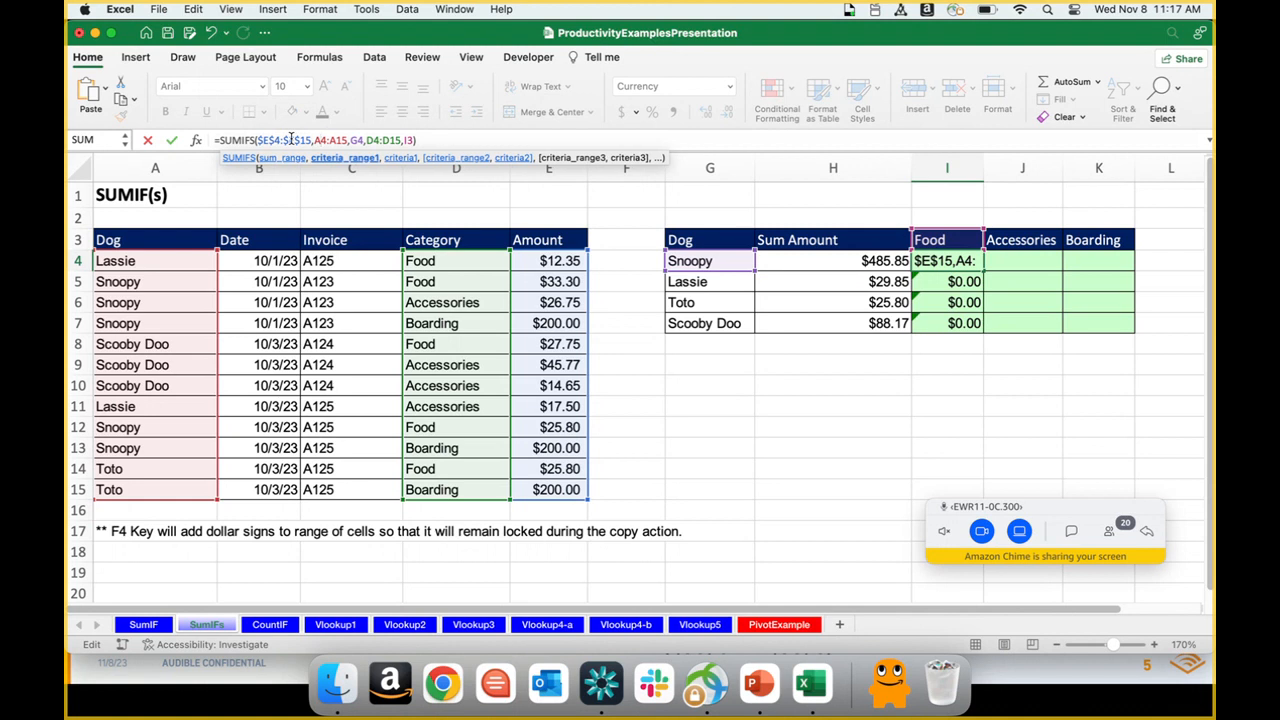
key(F4)
key(Right)
key(F4)
Step: Make the second criteria range in the I4 formula absolute as $D$4:$D$15, leaving G4 relative
key(Right)
key(Right)
key(Right)
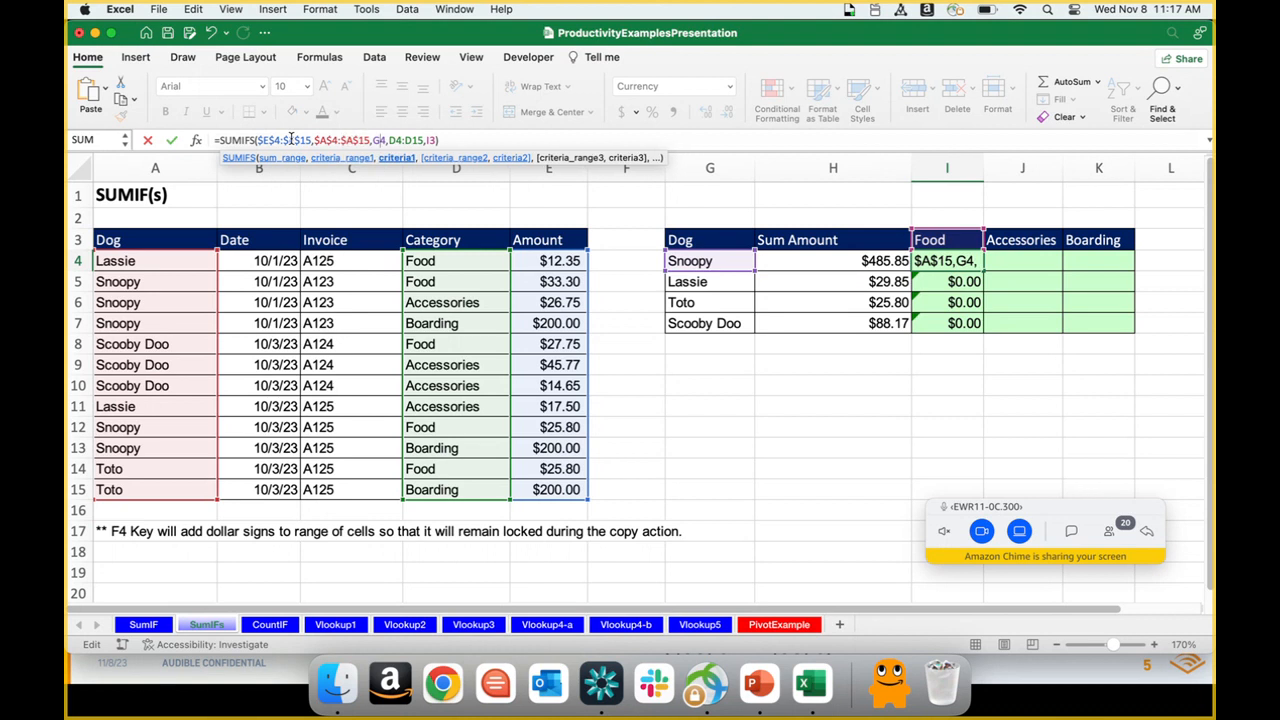
key(Right)
key(Right)
key(Right)
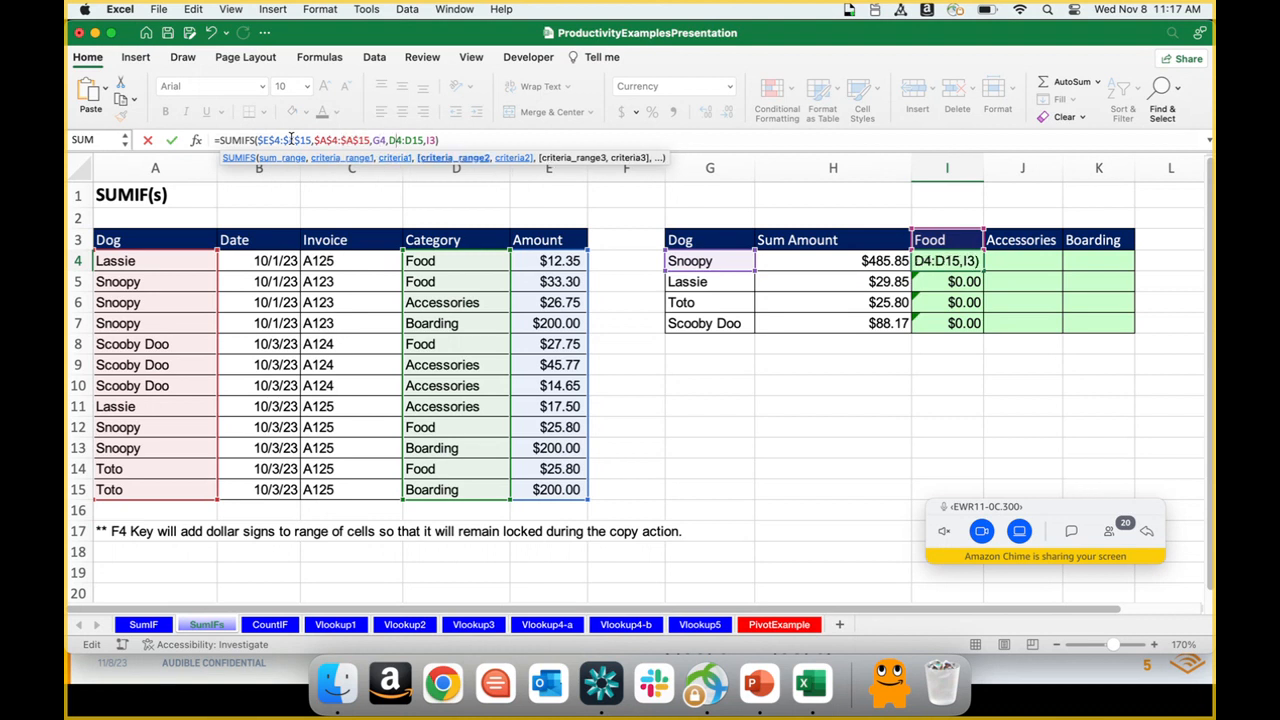
key(F4)
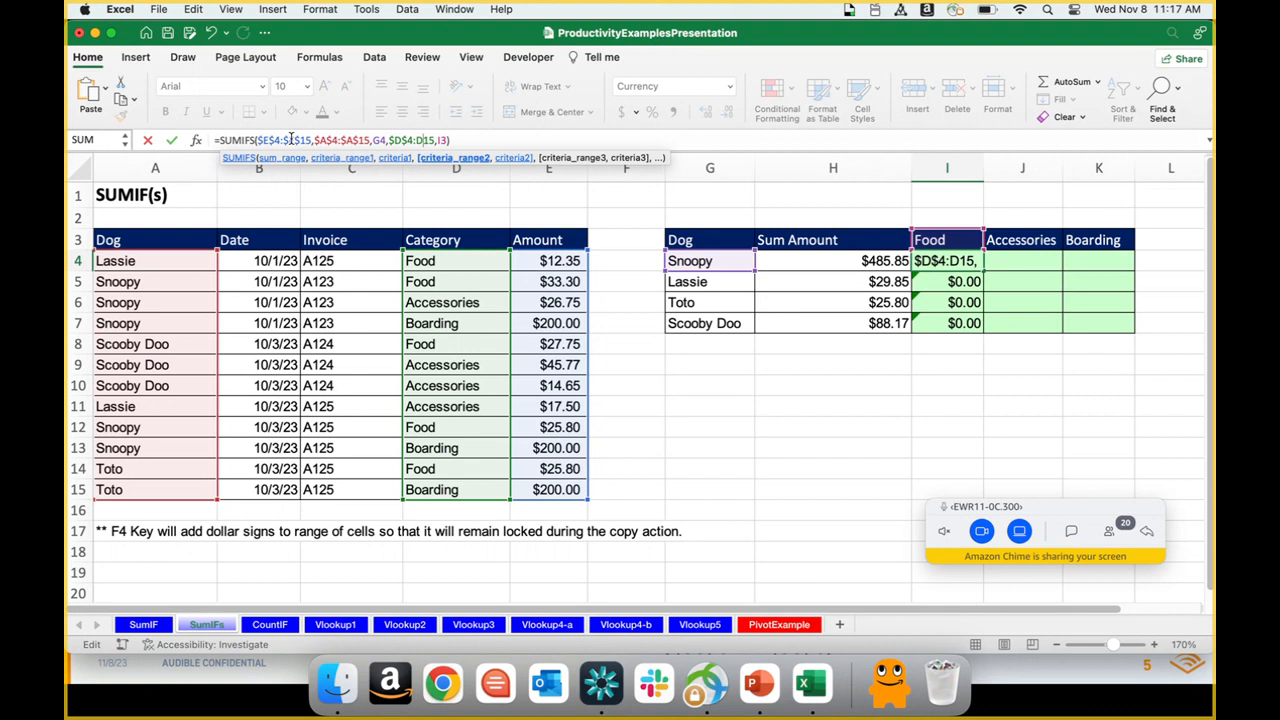
key(Right)
key(Right)
key(F4)
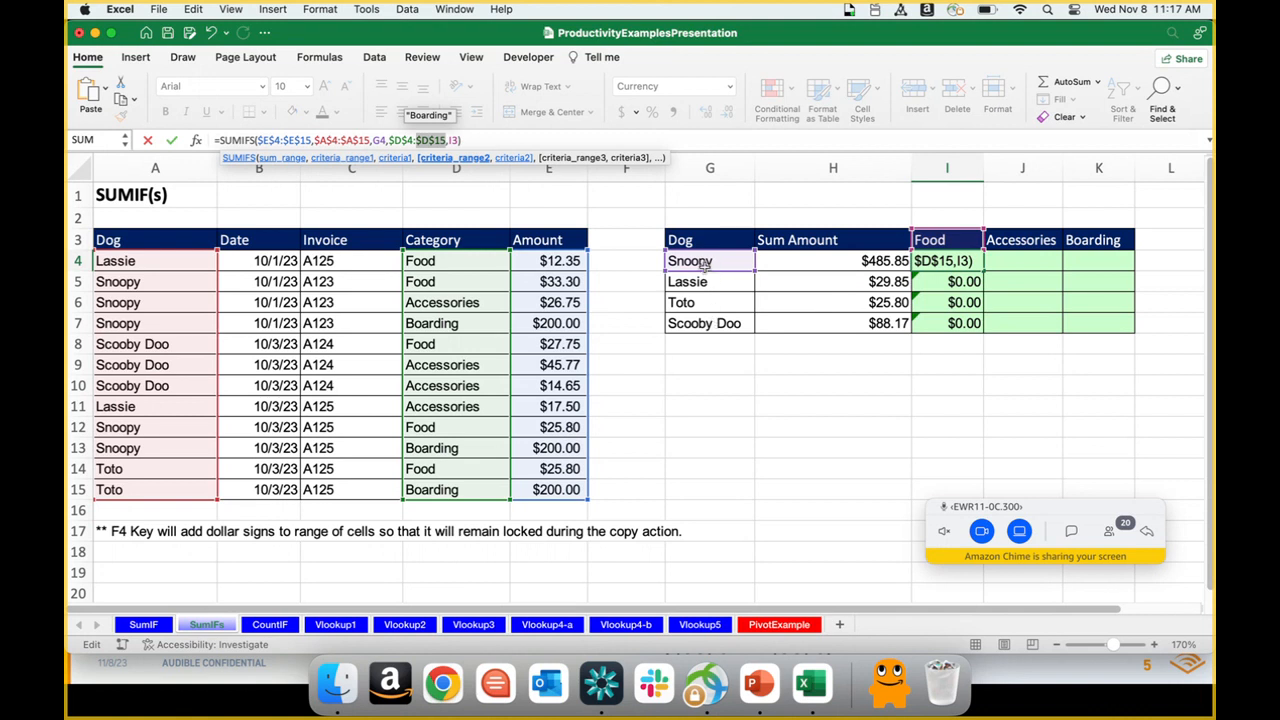
Step: Lock only the column of the dog criterion in the I4 formula, giving $G4
click(378, 140)
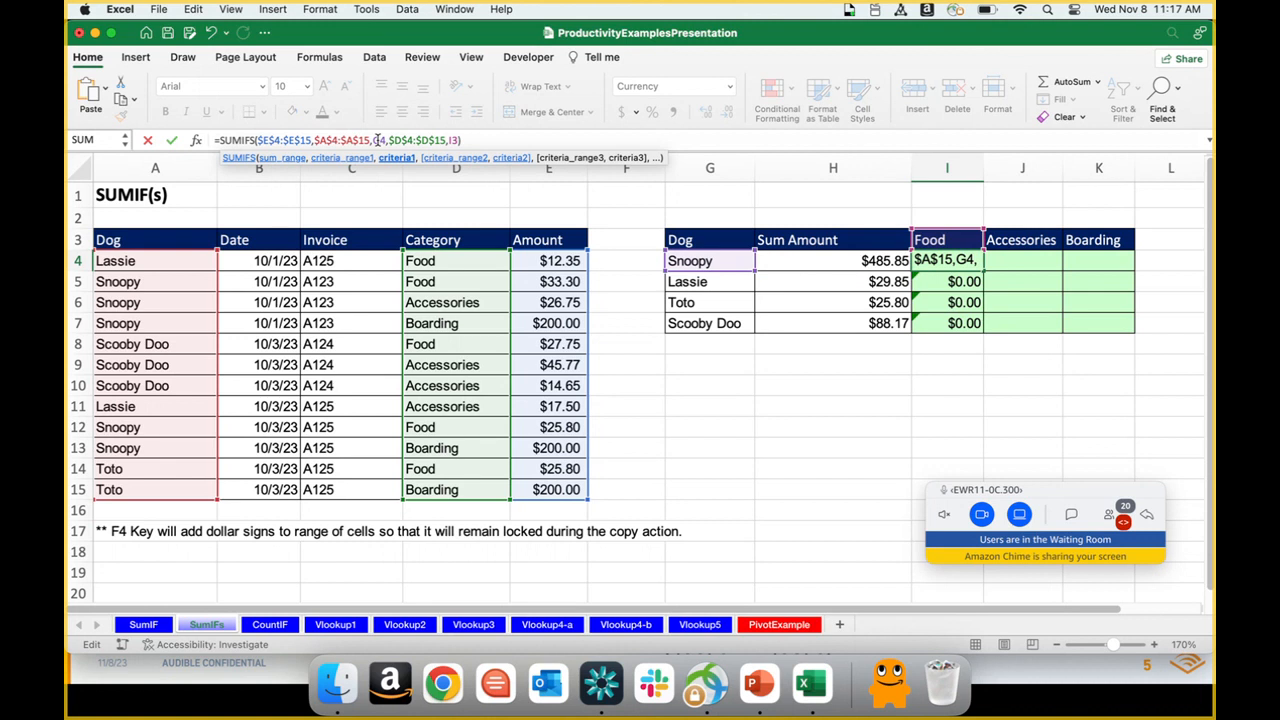
key(F4)
key(F4)
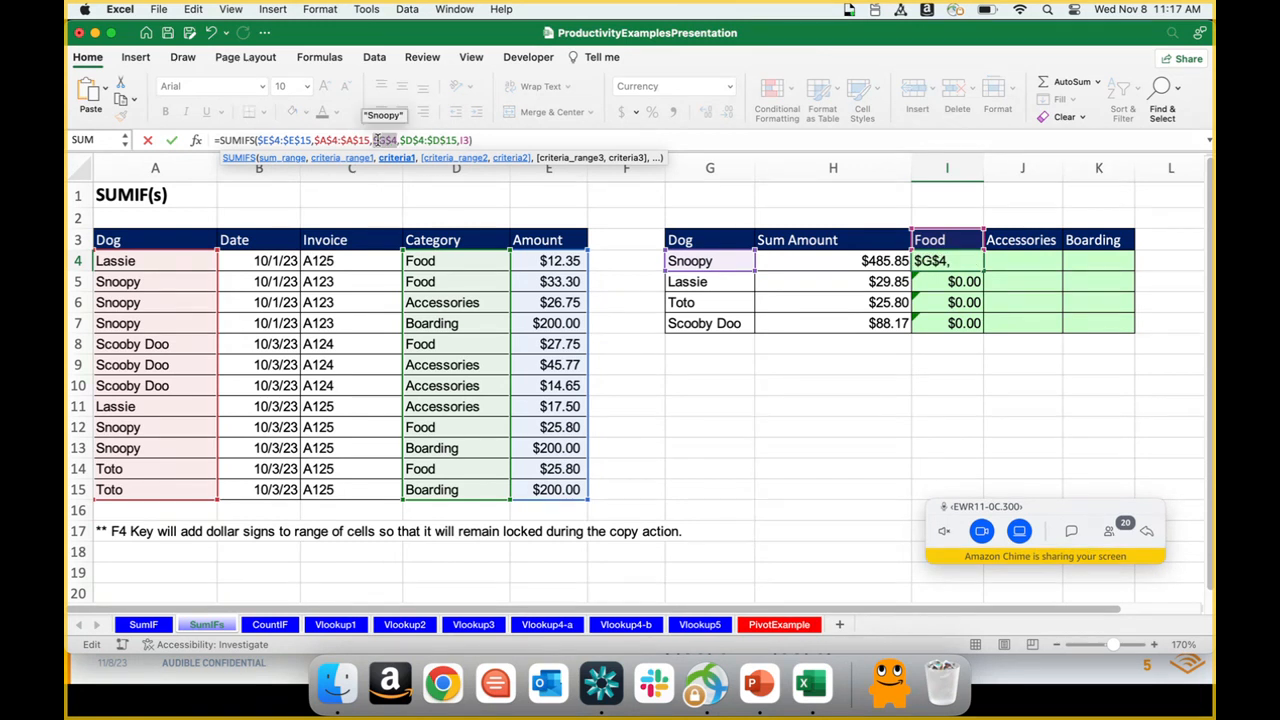
key(F4)
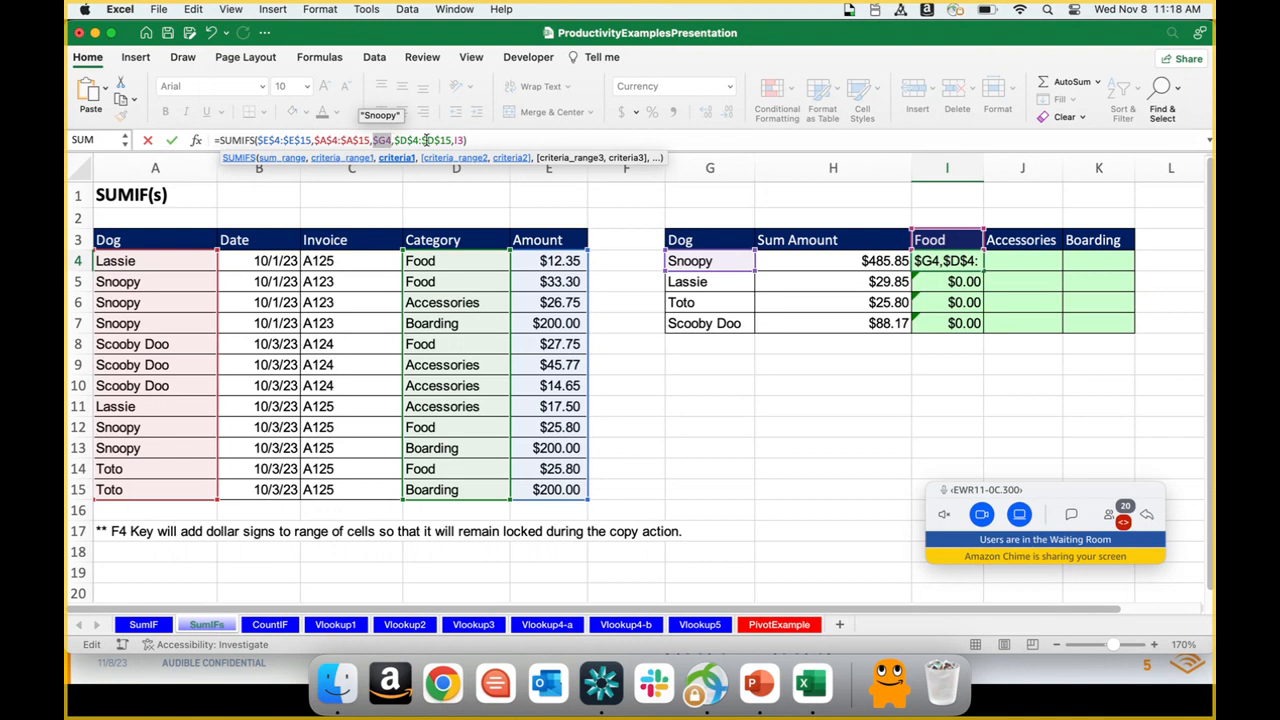
Step: Lock only the row of the category criterion as I$3 and commit the I4 formula
click(457, 140)
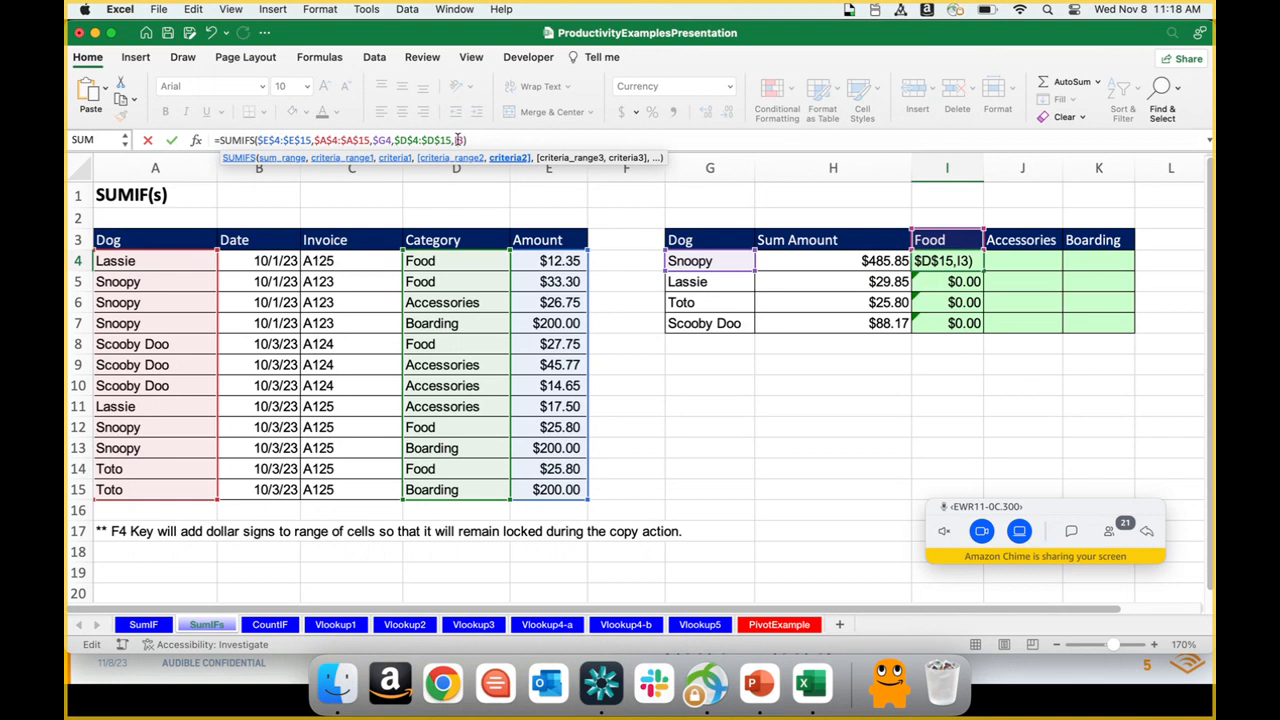
key(F4)
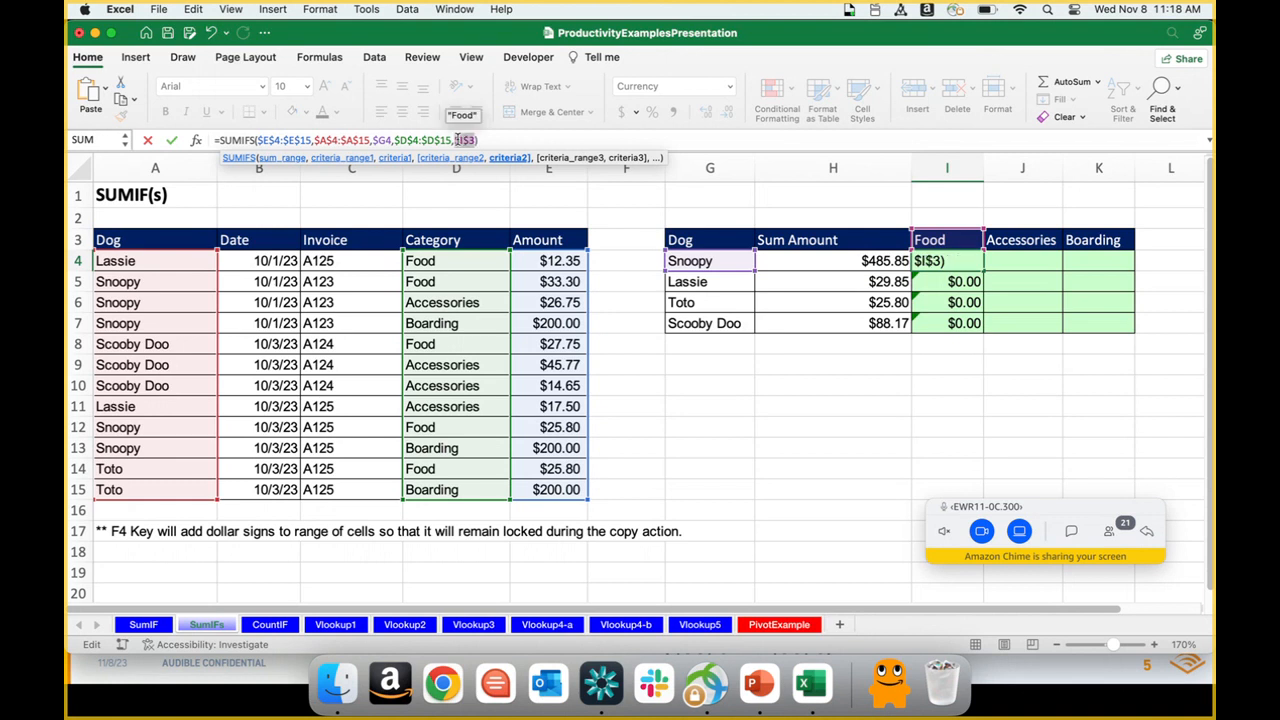
key(F4)
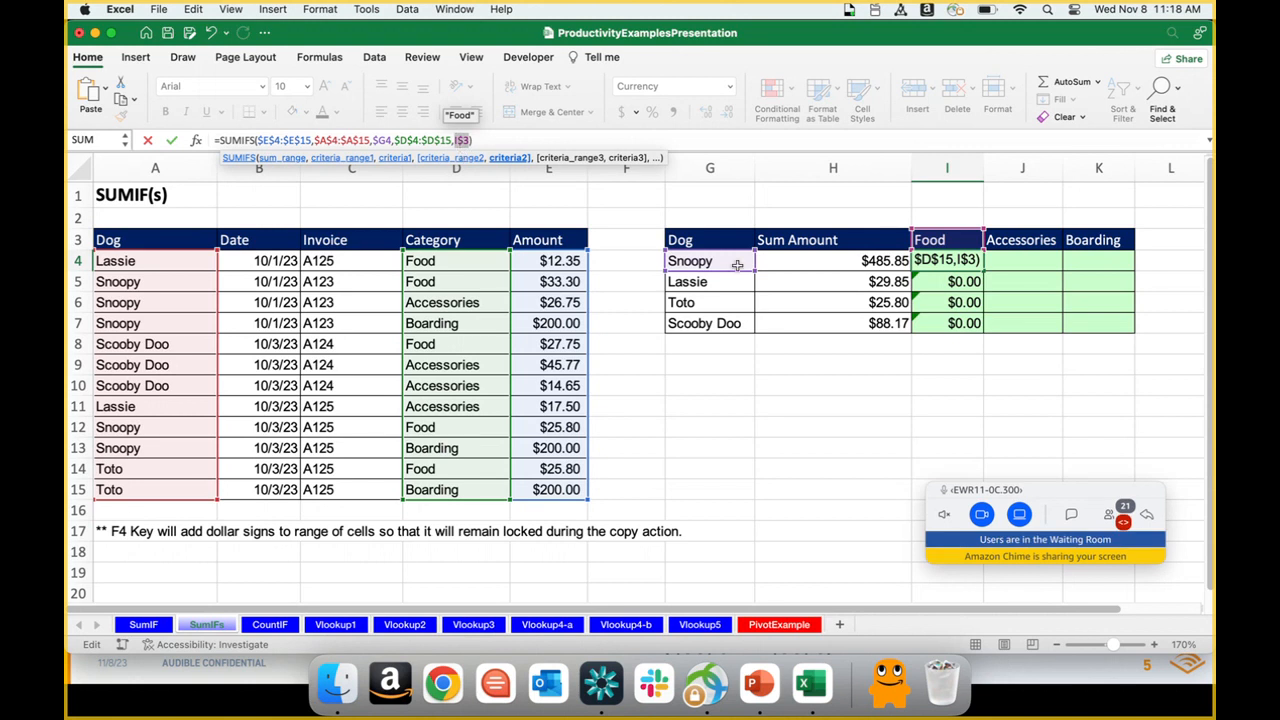
click(521, 136)
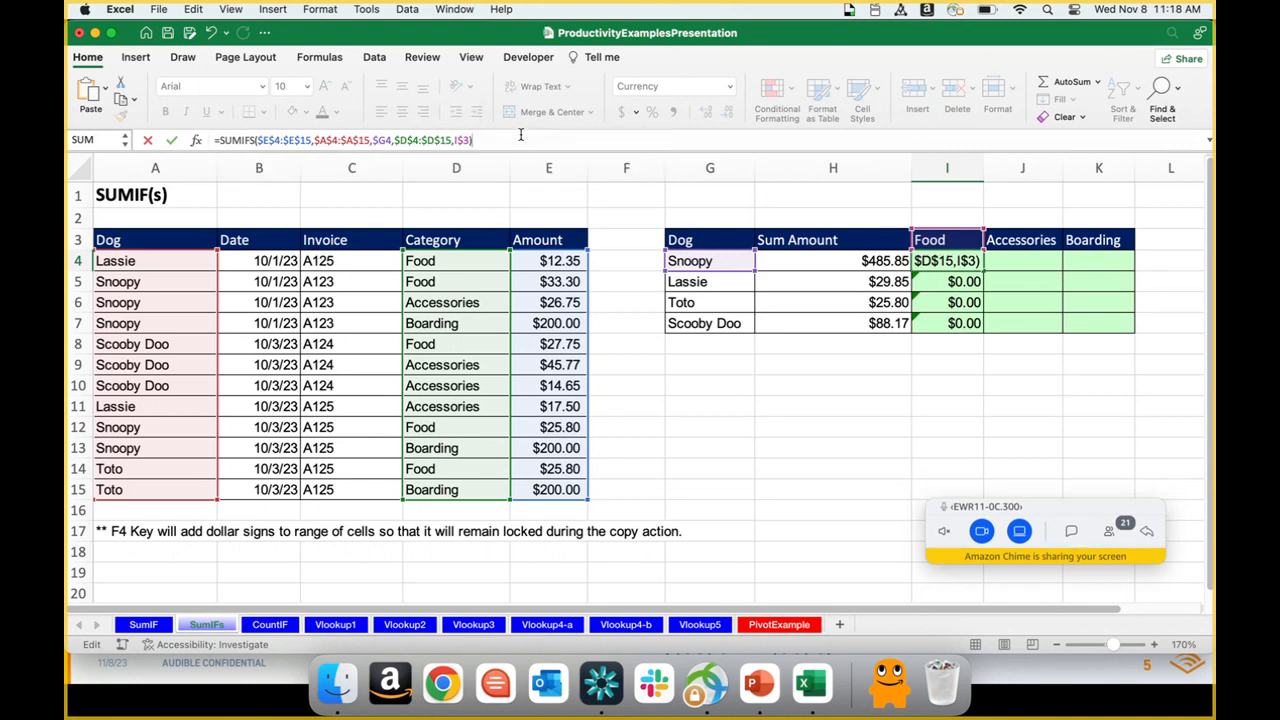
key(Return)
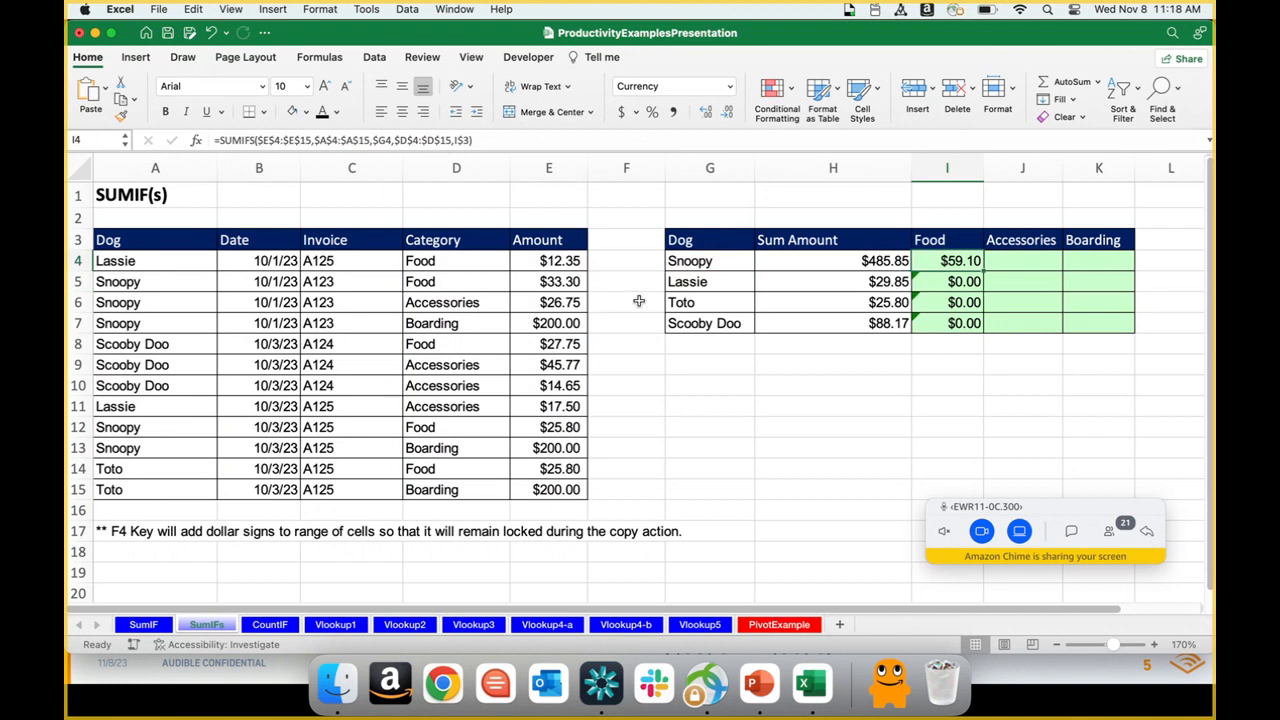
Step: Copy the I4 formula over I5:I7 and check the cell references in the Scooby Doo formula
key(ctrl+c)
key(Down)
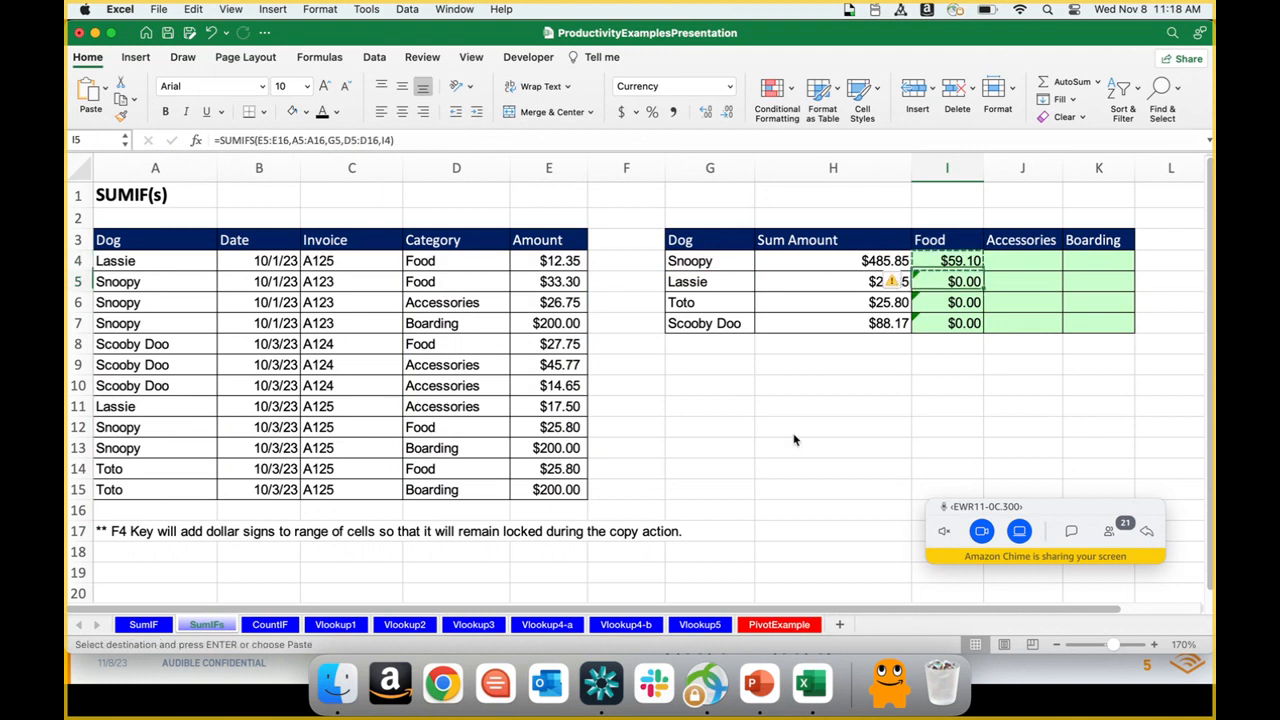
key(shift+Down)
key(shift+Down)
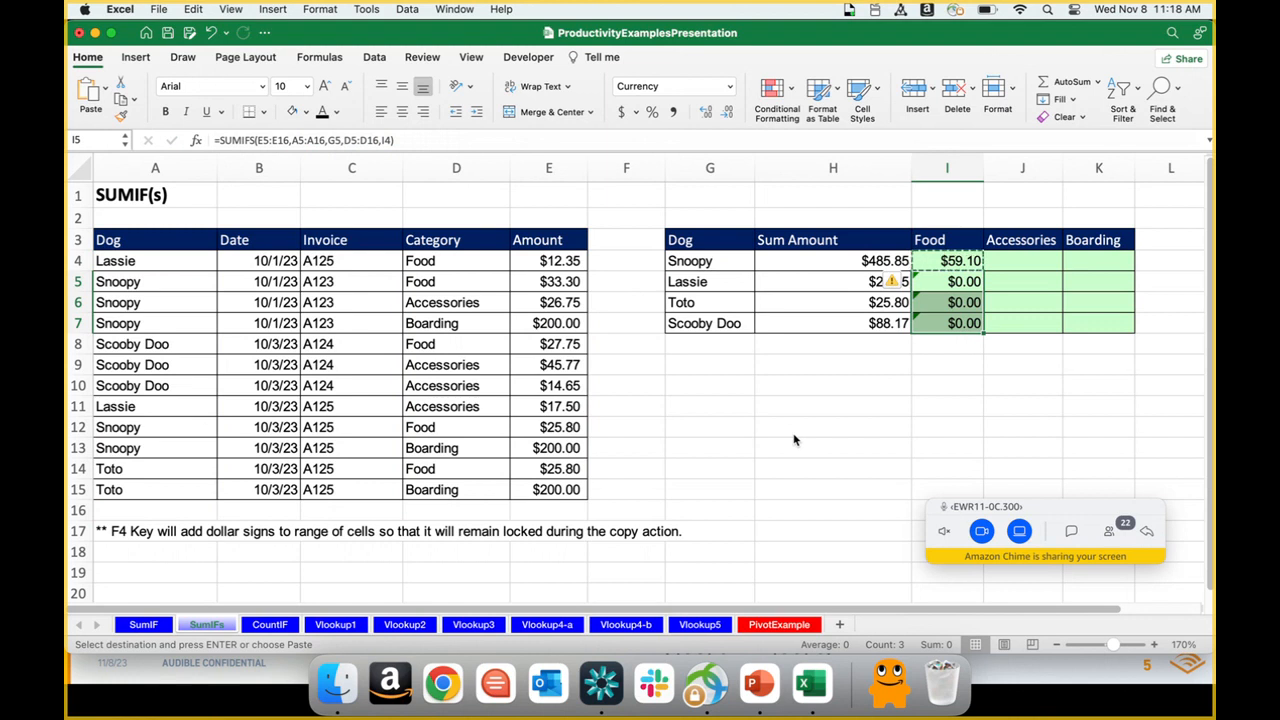
key(super+v)
key(Down)
key(Down)
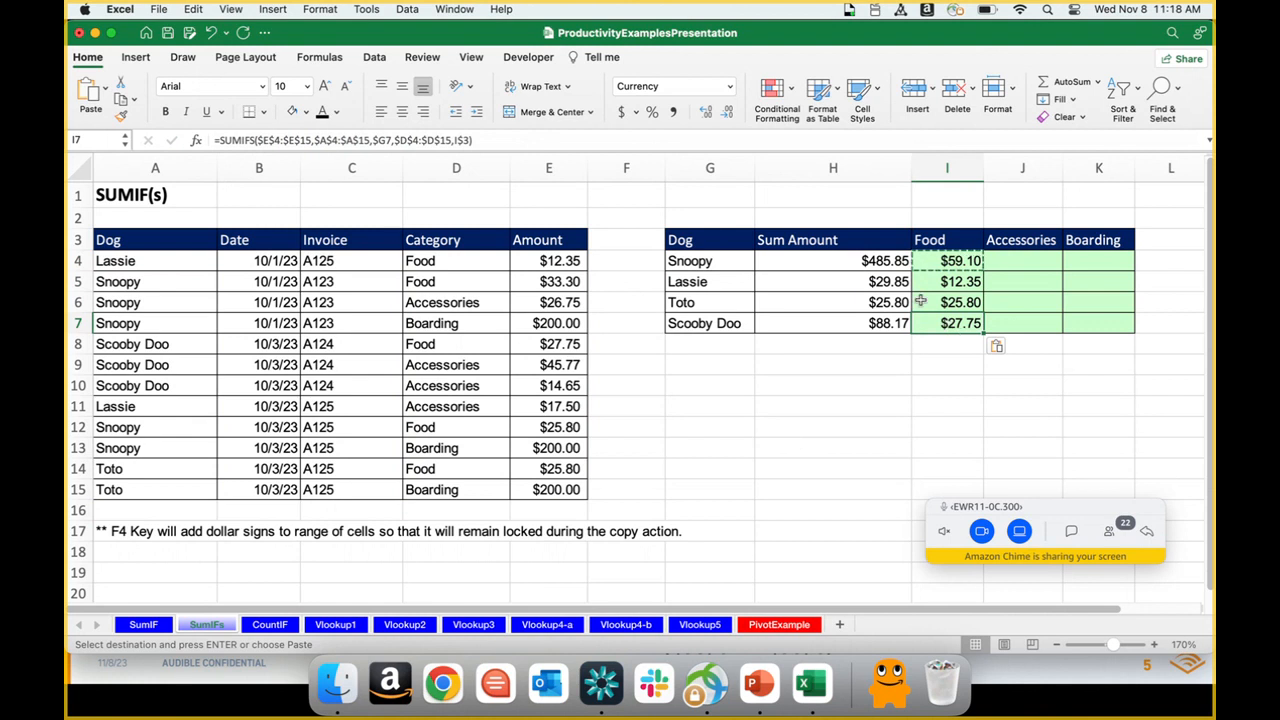
click(533, 142)
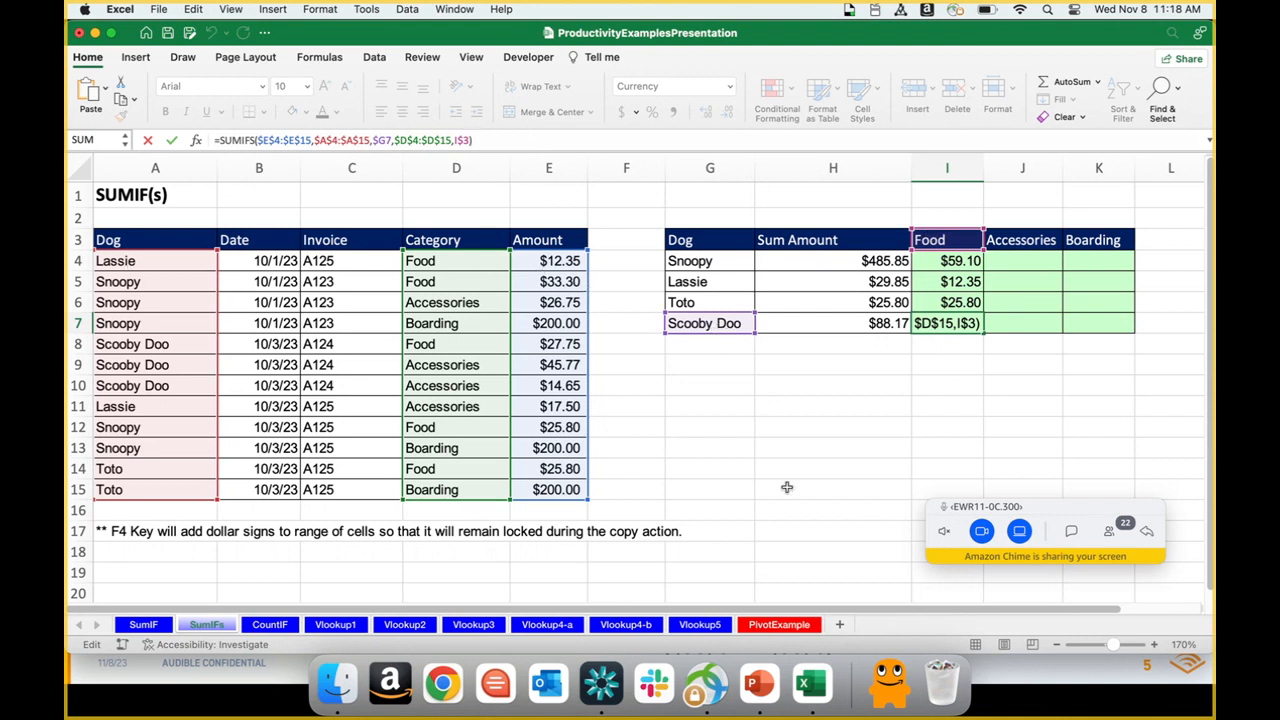
key(Return)
Step: Copy the Food formulas in I4:I7 into the Accessories column, J4:J7
key(Up)
key(Up)
key(Up)
key(Up)
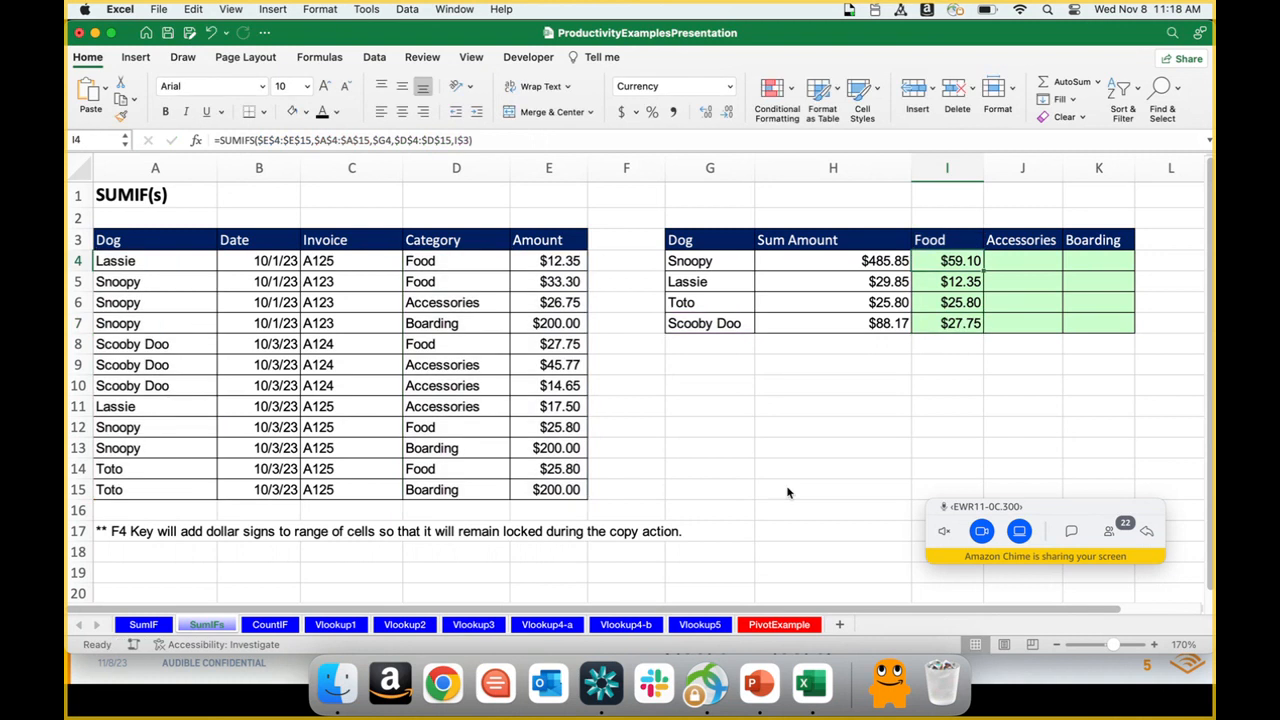
key(shift+Down)
key(shift+Down)
key(shift+Down)
key(cmd+c)
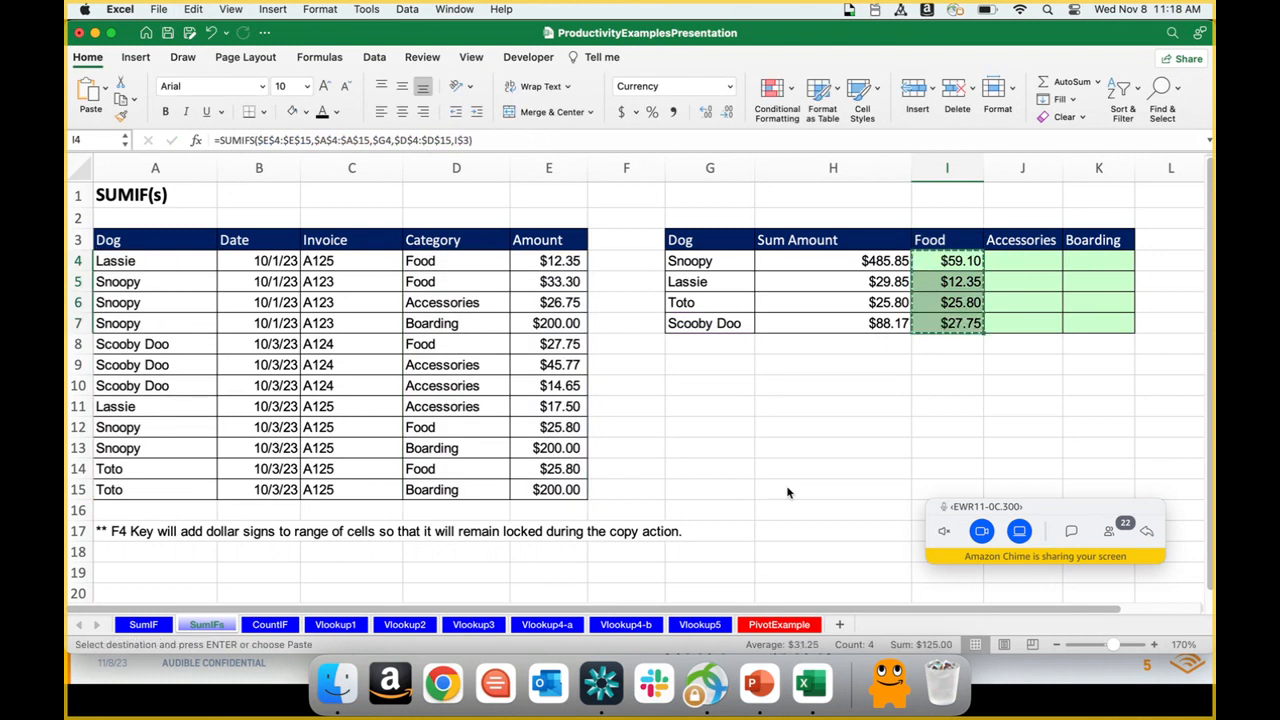
key(Right)
key(cmd+v)
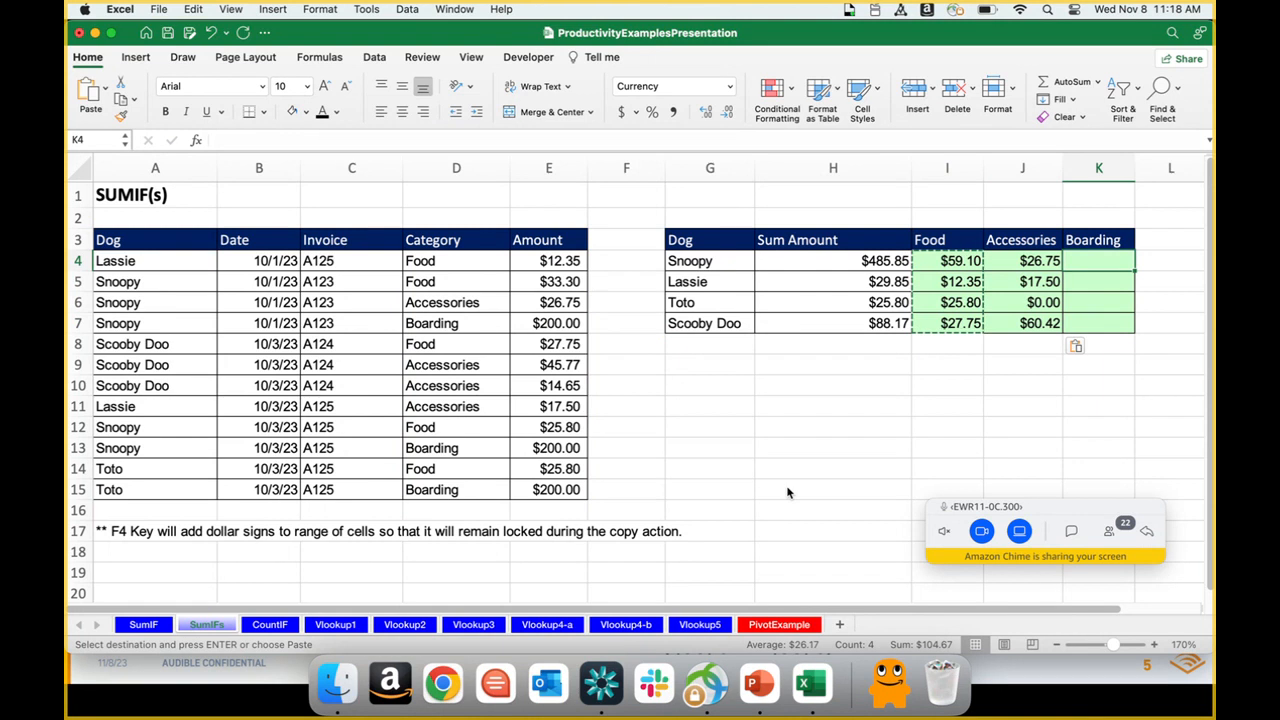
Step: Paste the copied Food formulas into the Boarding column, K4:K7, and check the references in K7
key(cmd+v)
key(Return)
key(Return)
key(Return)
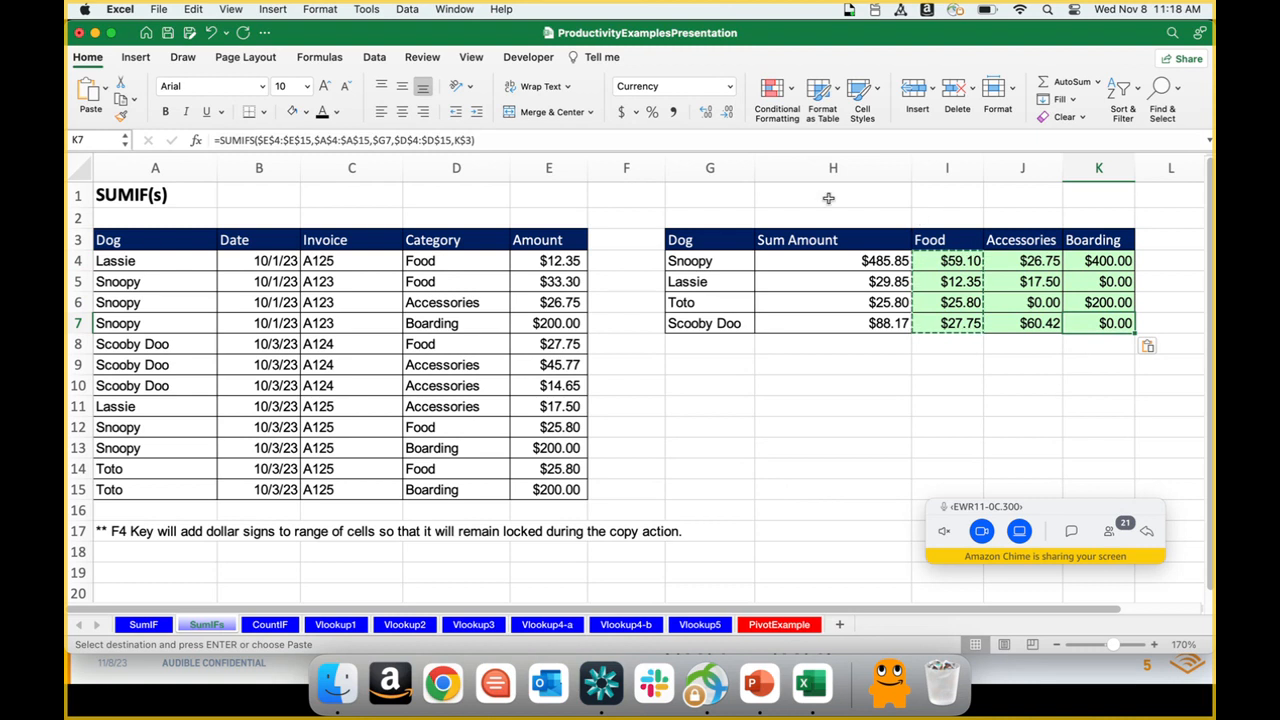
click(768, 144)
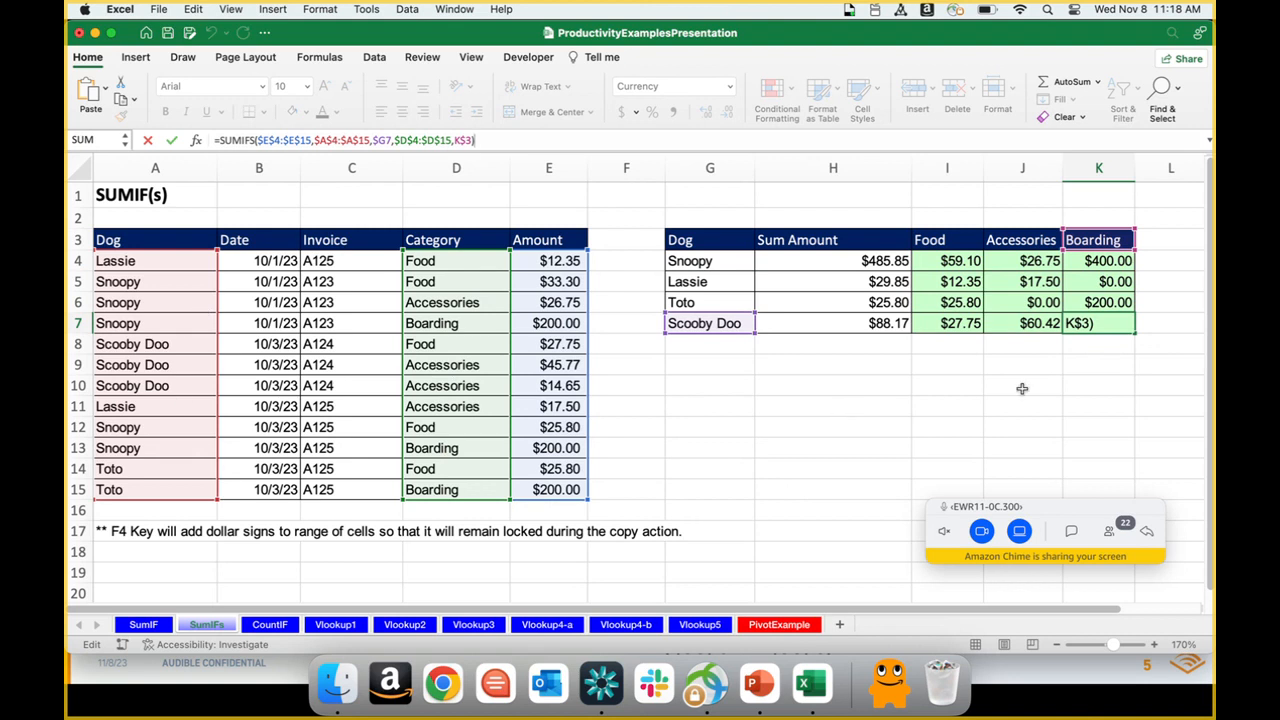
key(Return)
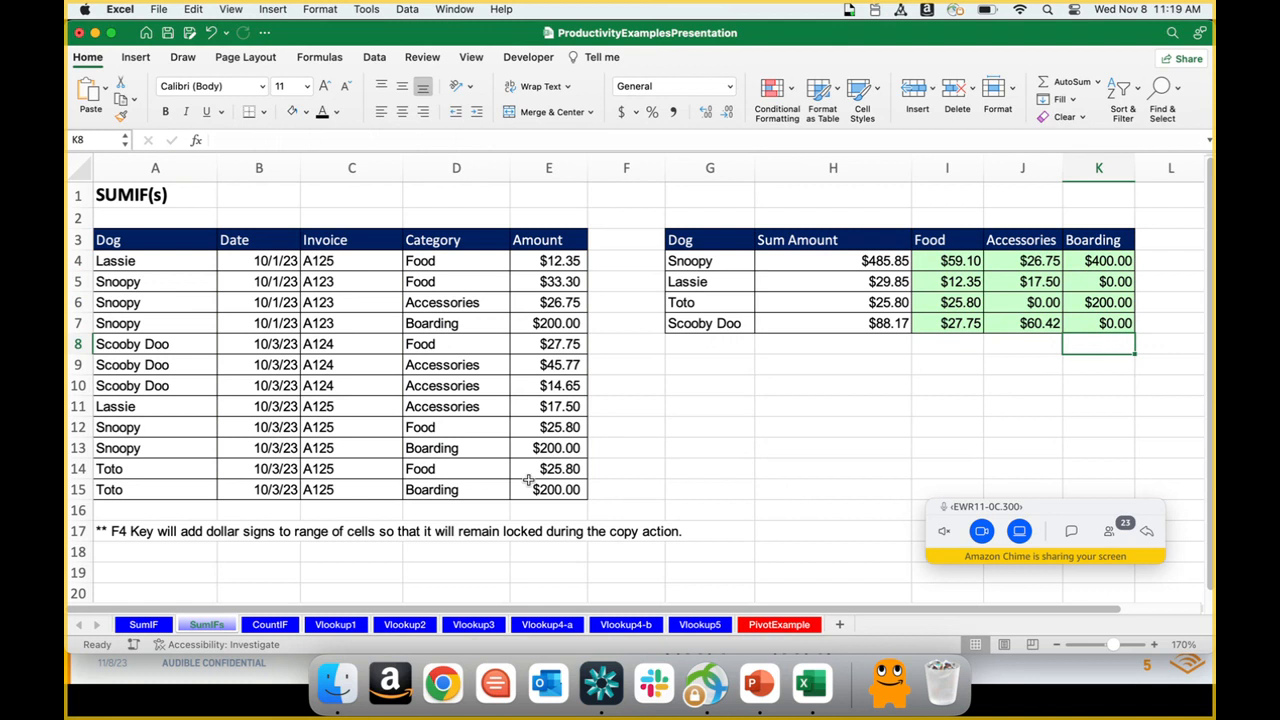
Step: On the CountIF sheet, enter =COUNTIF(D4:D15,G4) in H4 to count the rows in the Food category
click(265, 625)
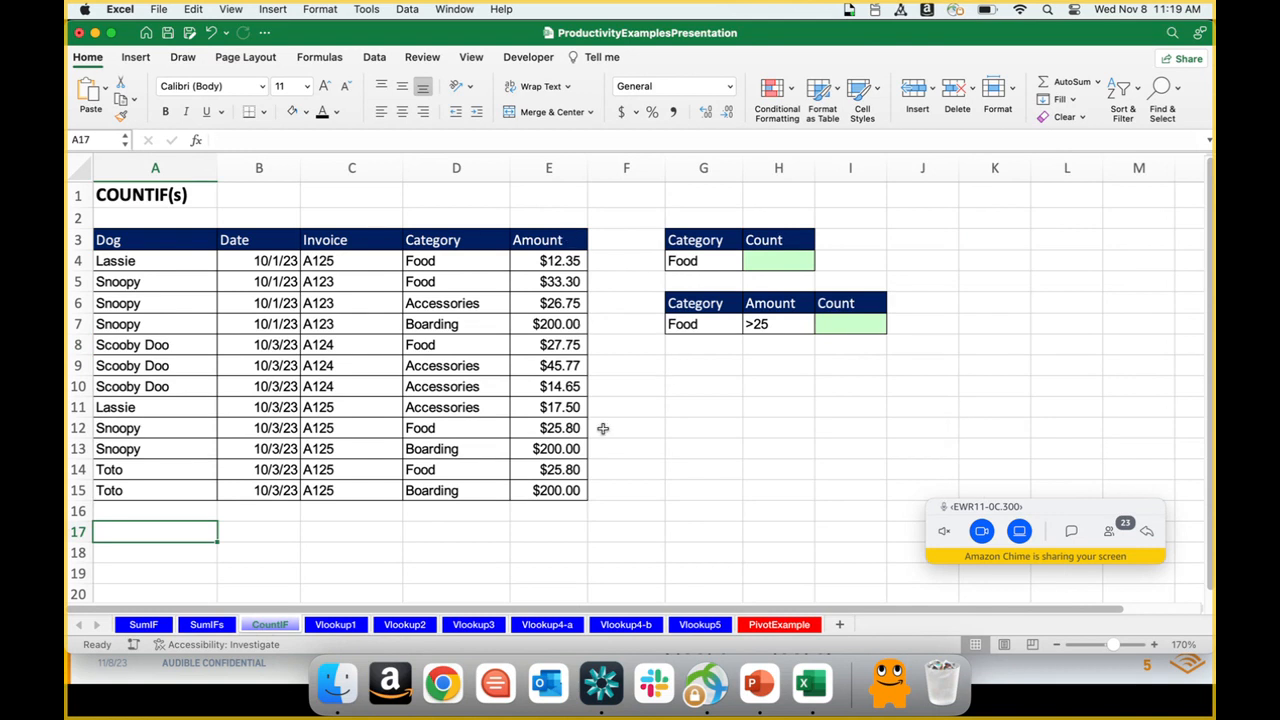
click(759, 261)
text(=)
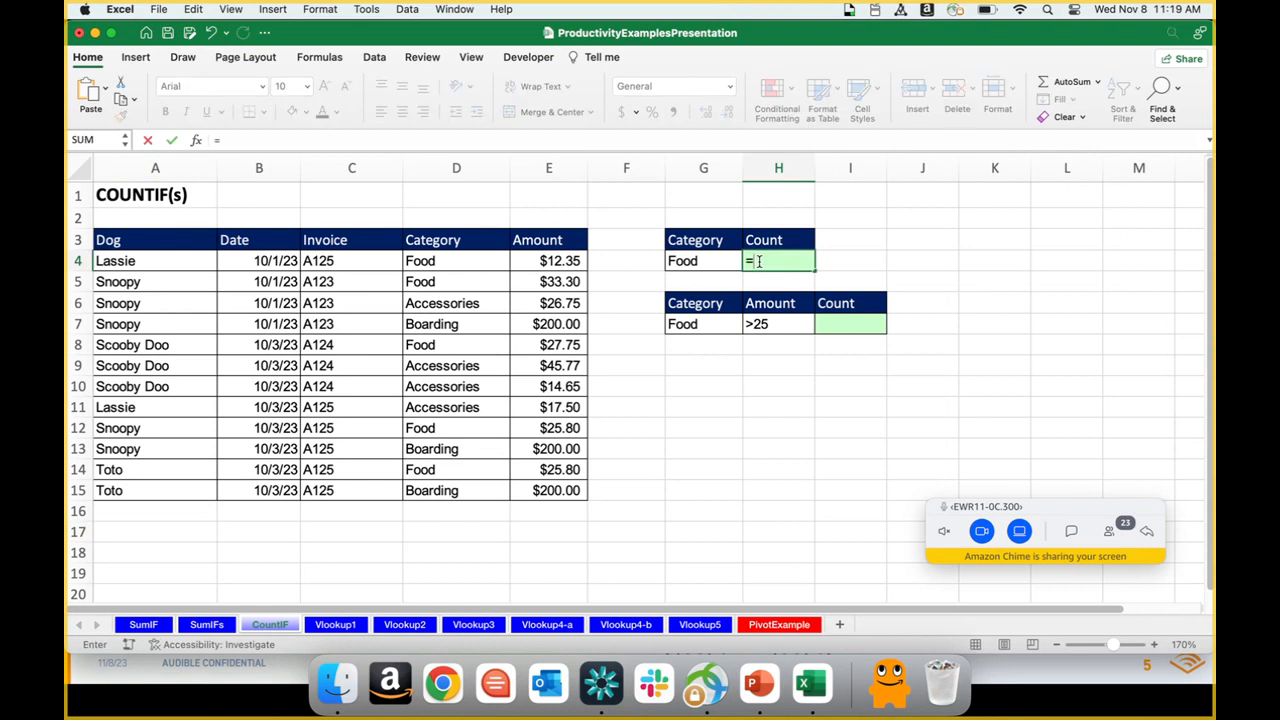
text(so)
key(BackSpace)
key(BackSpace)
text(countif)
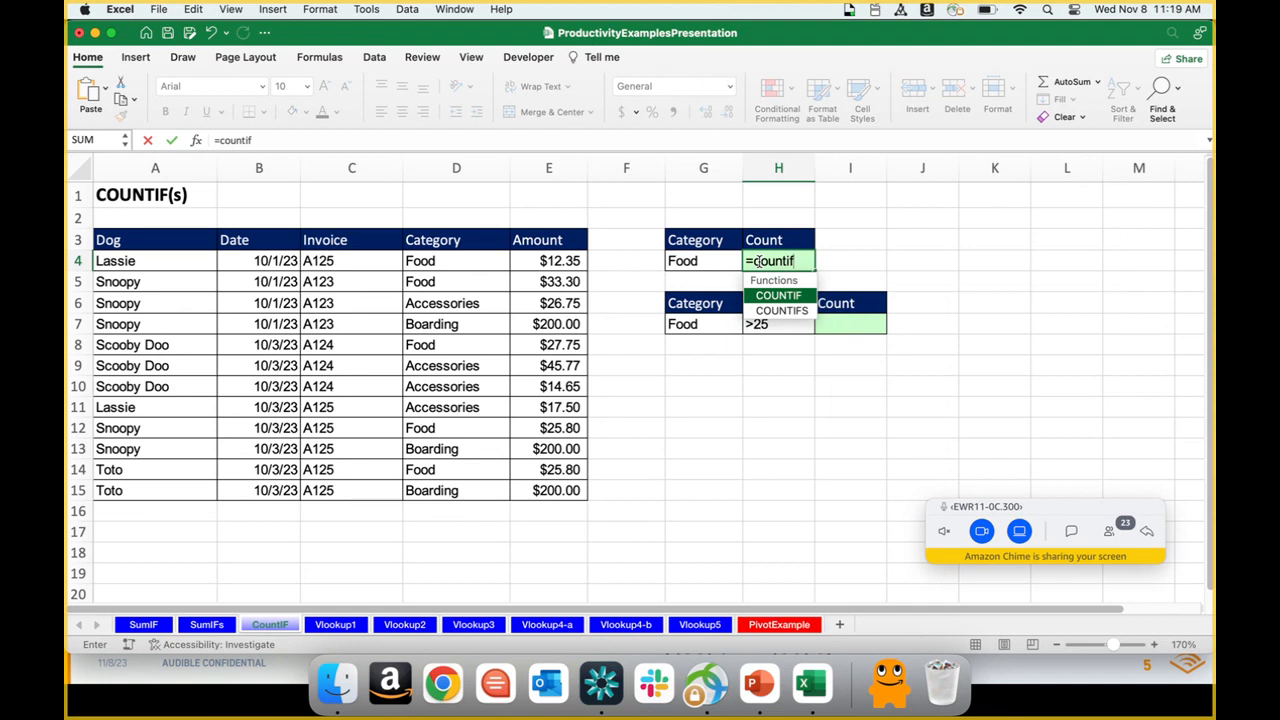
key(Tab)
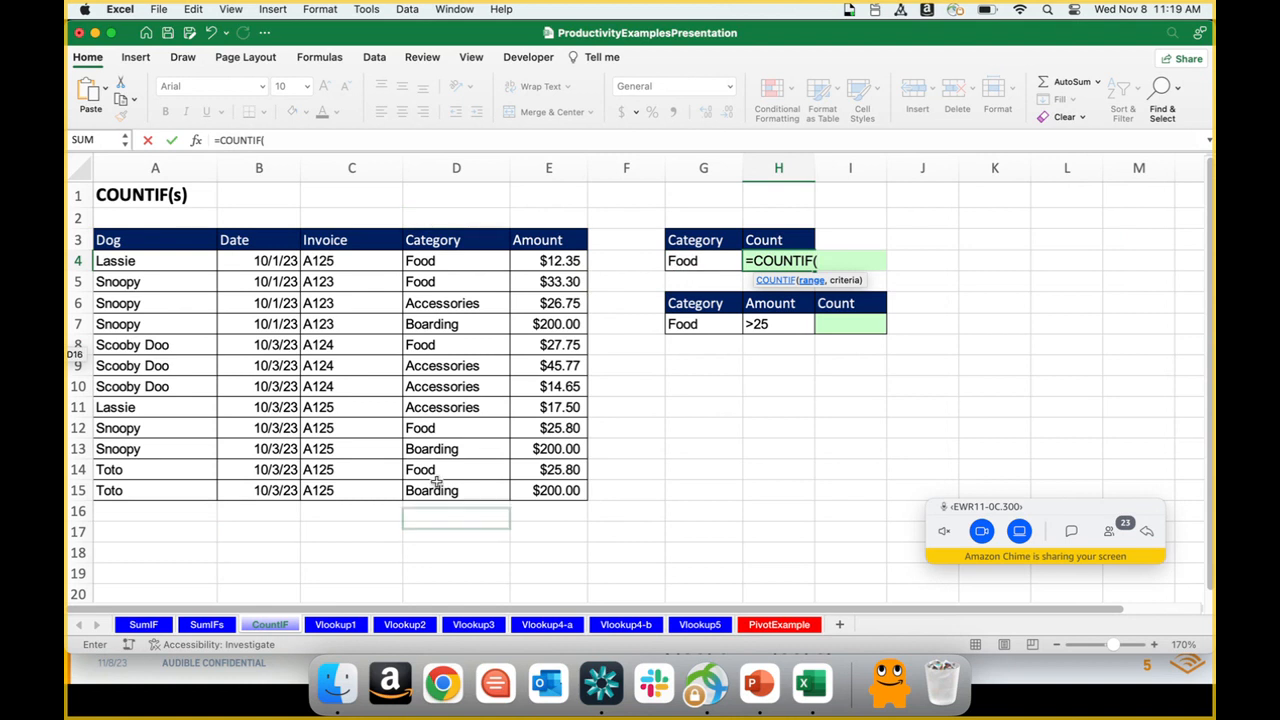
drag(435, 260, 456, 484)
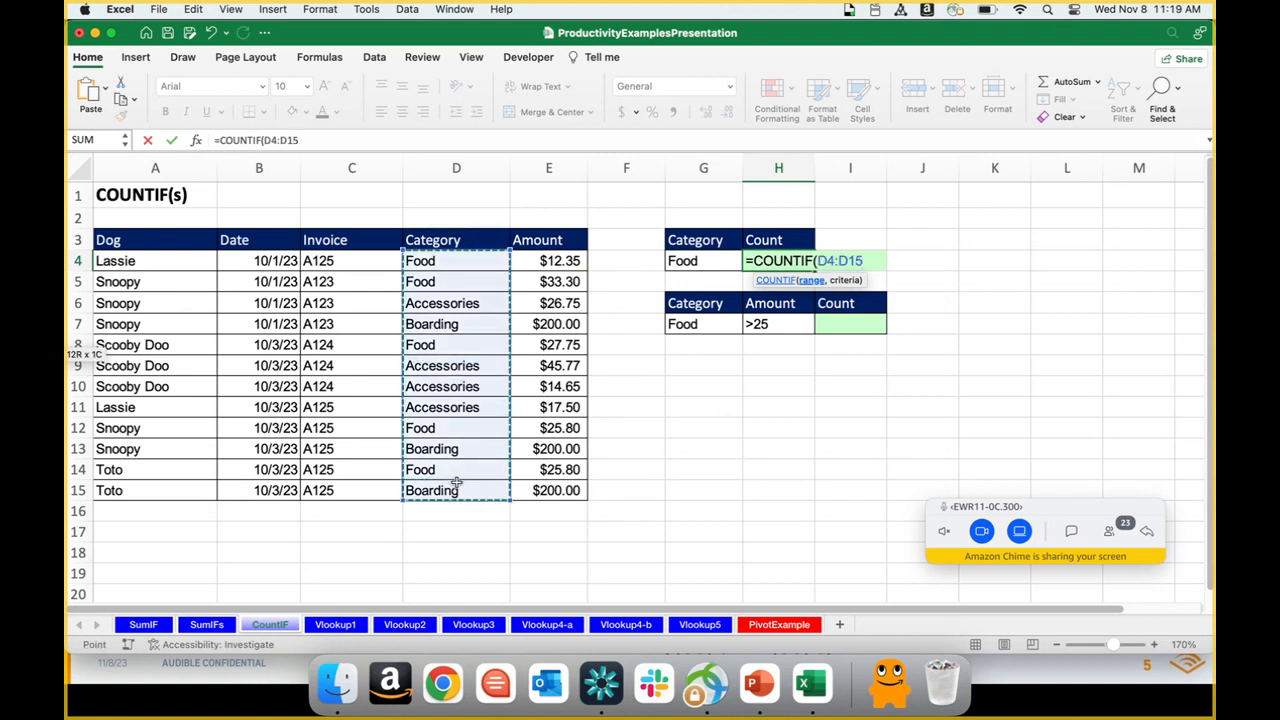
text(,)
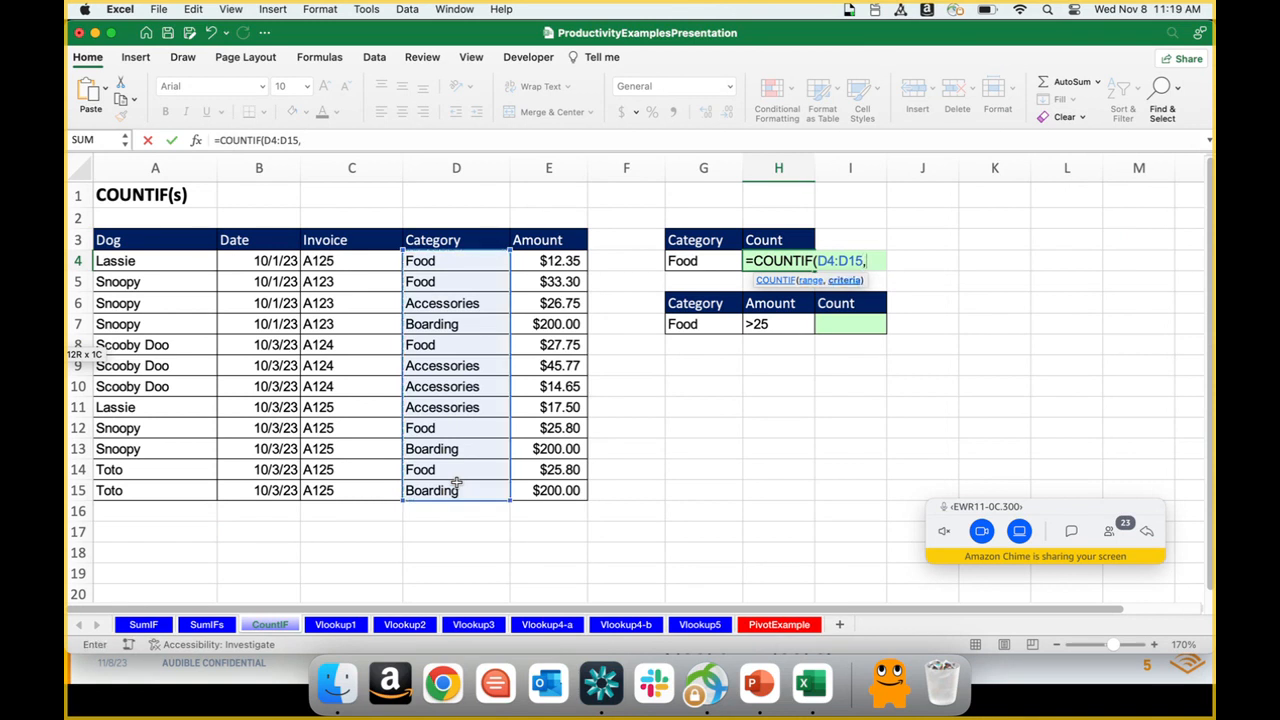
click(697, 262)
text())
key(Return)
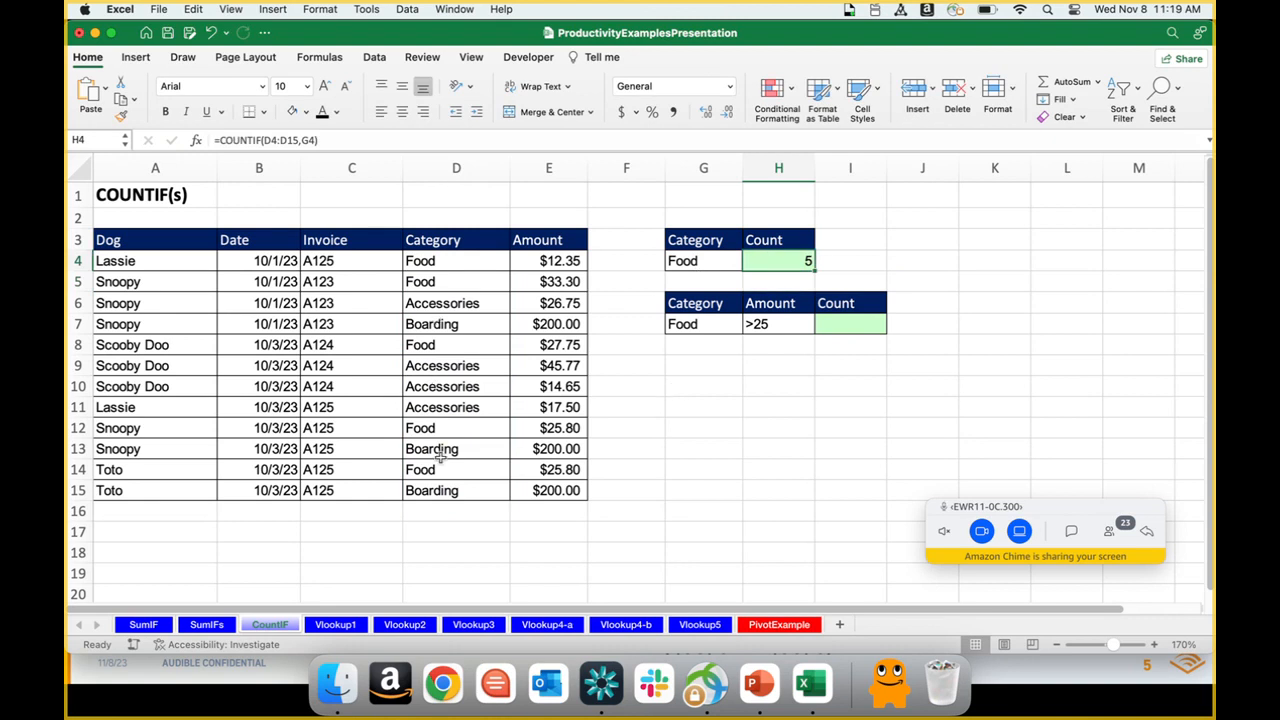
Step: Enter =COUNTIFS(D4:D15,G7,E4:E15,H7) in I7 to count the rows matching both the category and the amount criterion
click(839, 329)
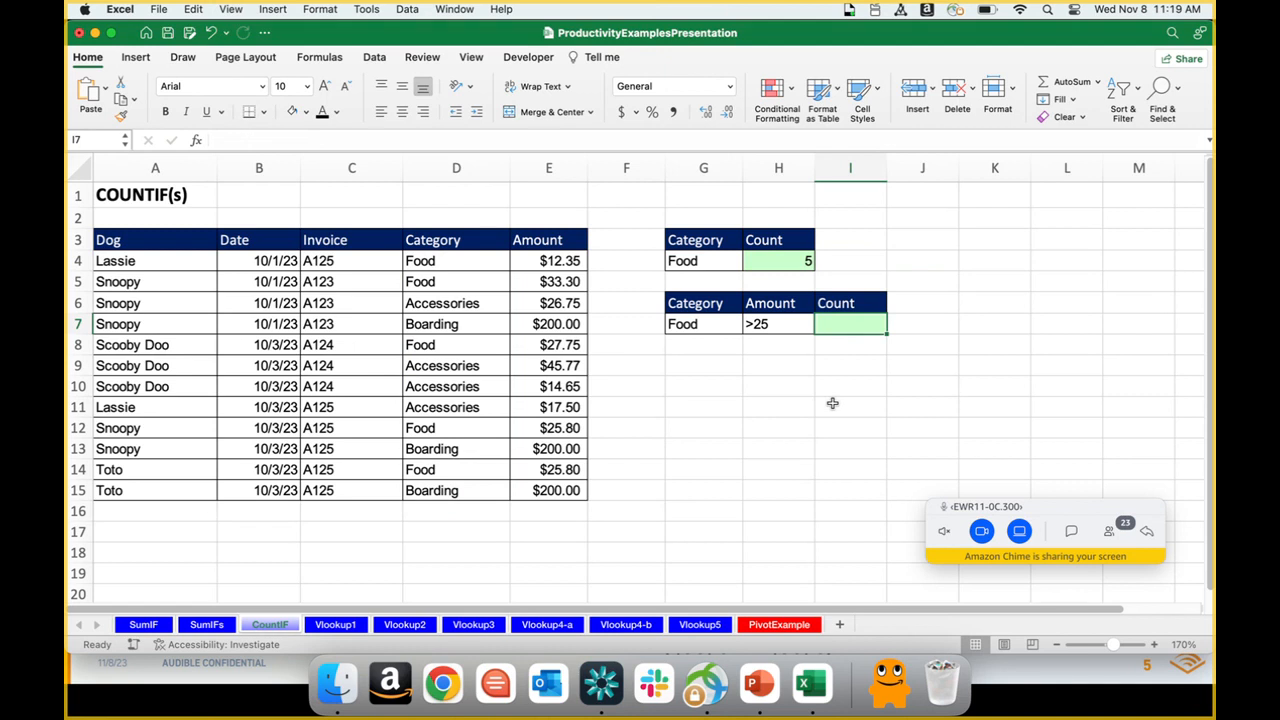
text(=countifs)
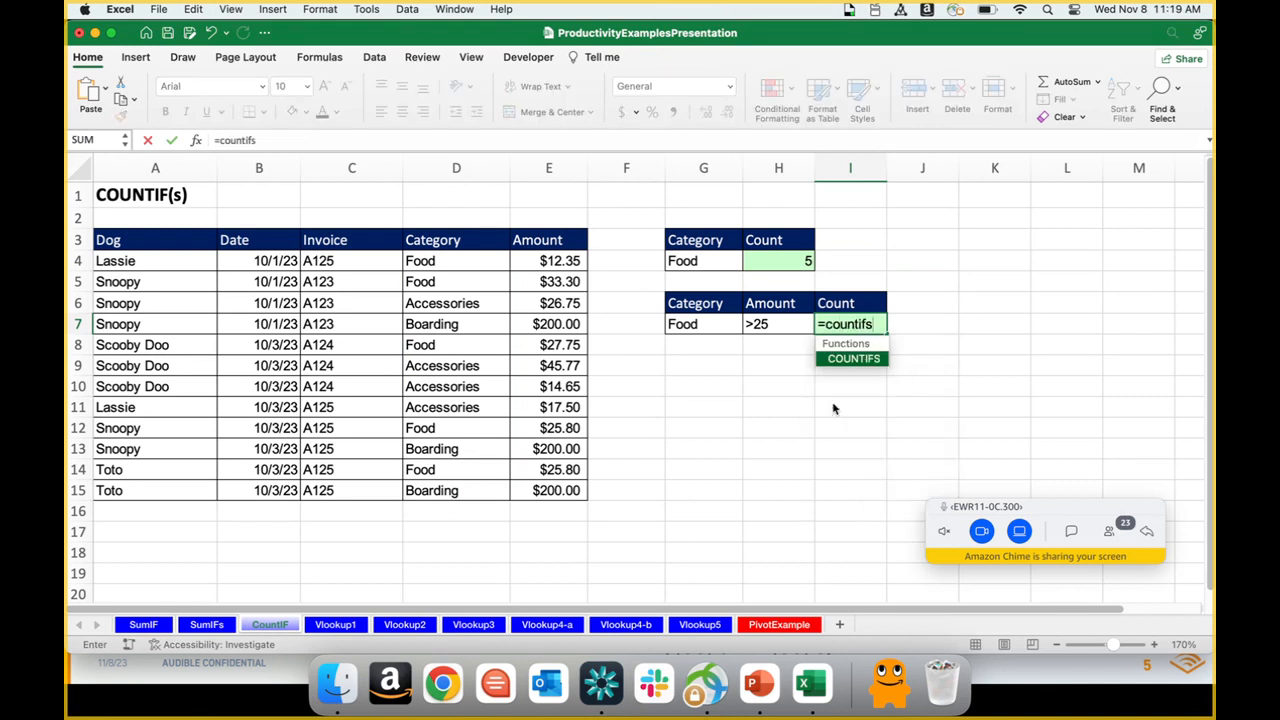
key(Tab)
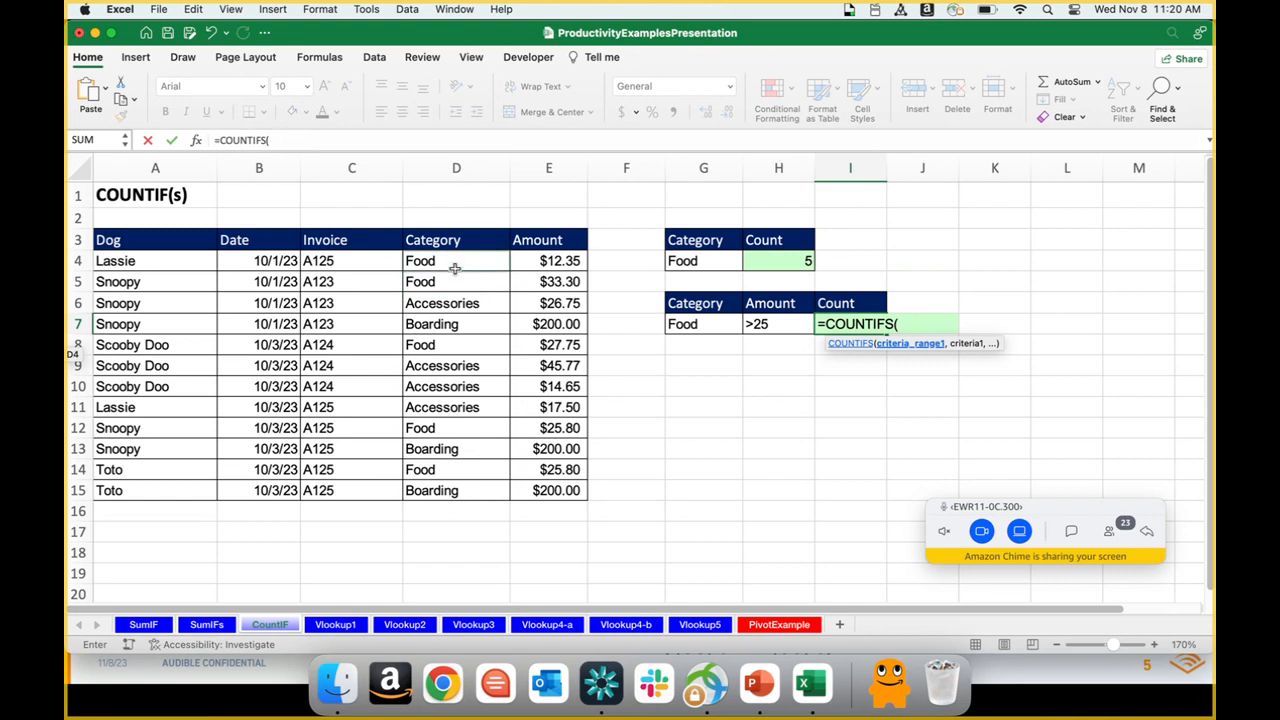
drag(452, 262, 485, 484)
text(,)
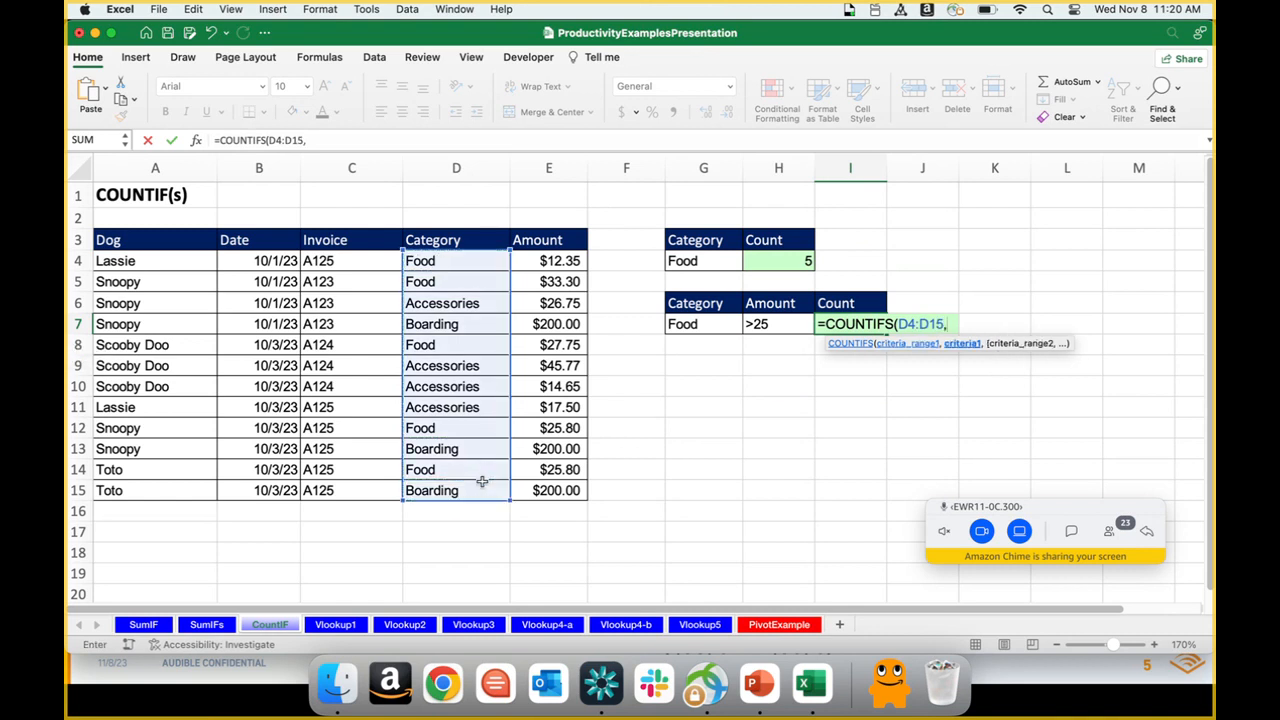
click(678, 324)
text(,)
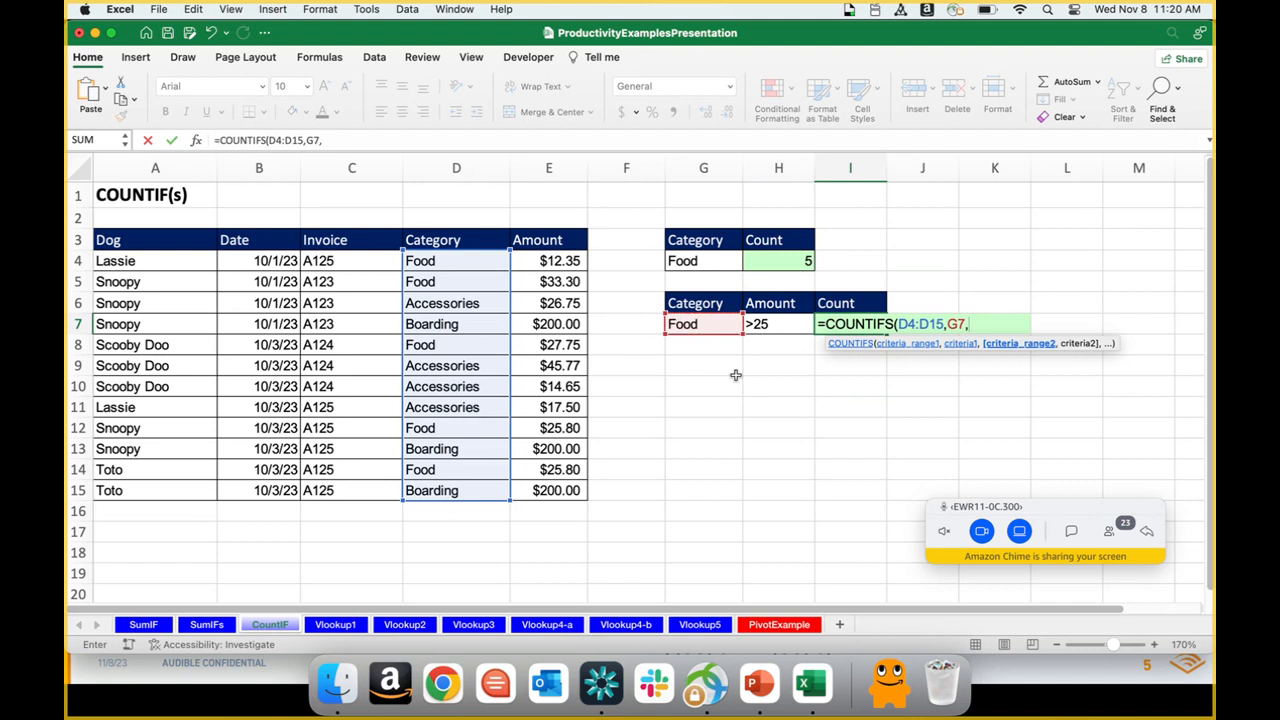
drag(529, 261, 539, 486)
text(,)
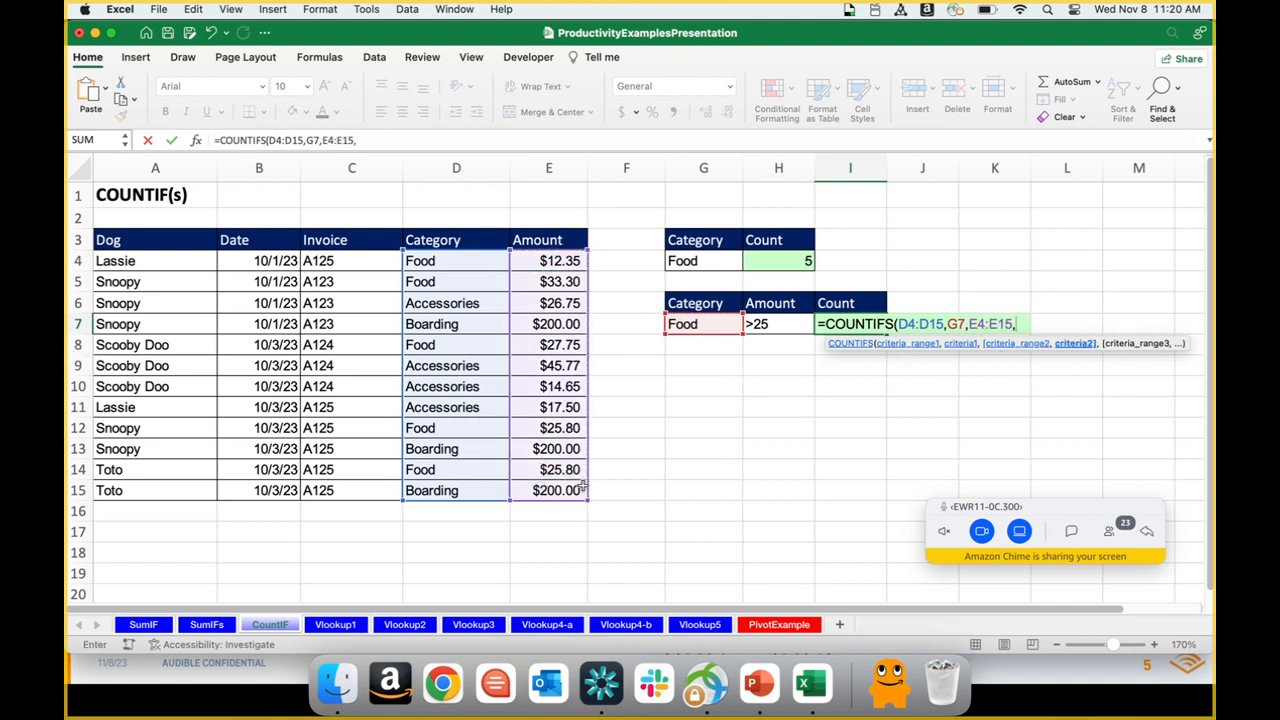
click(763, 323)
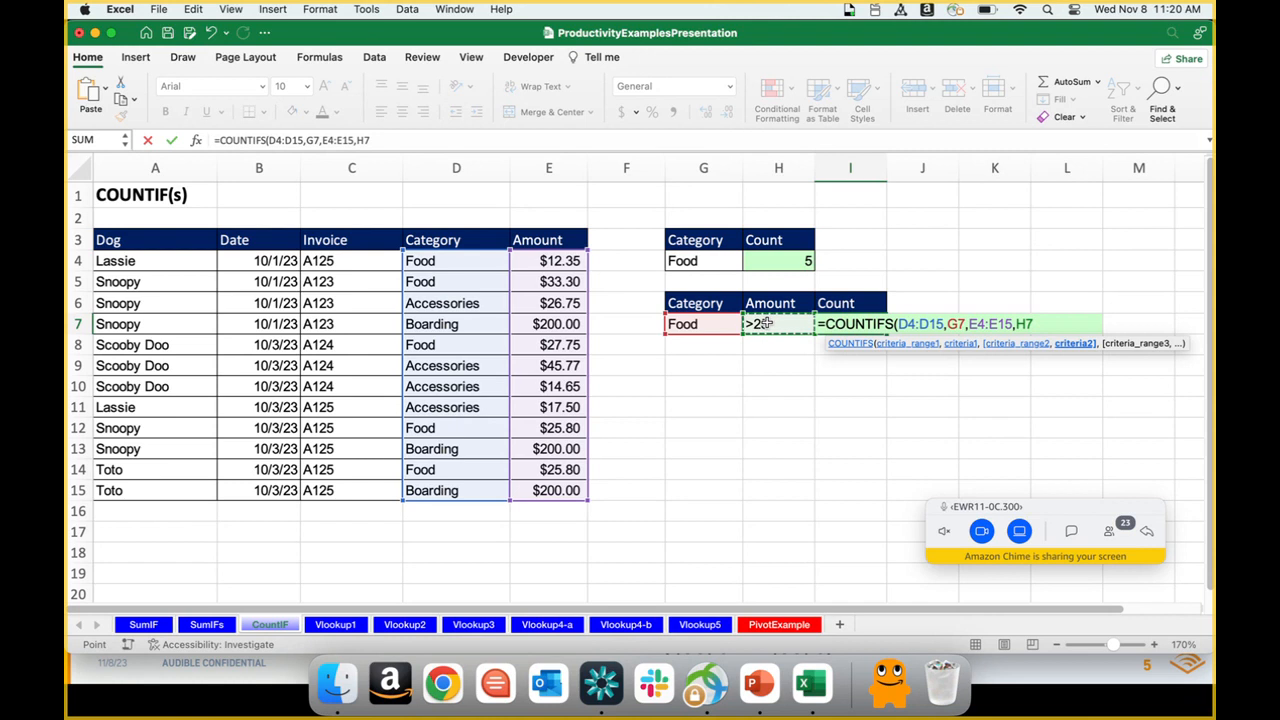
key(Return)
key(Up)
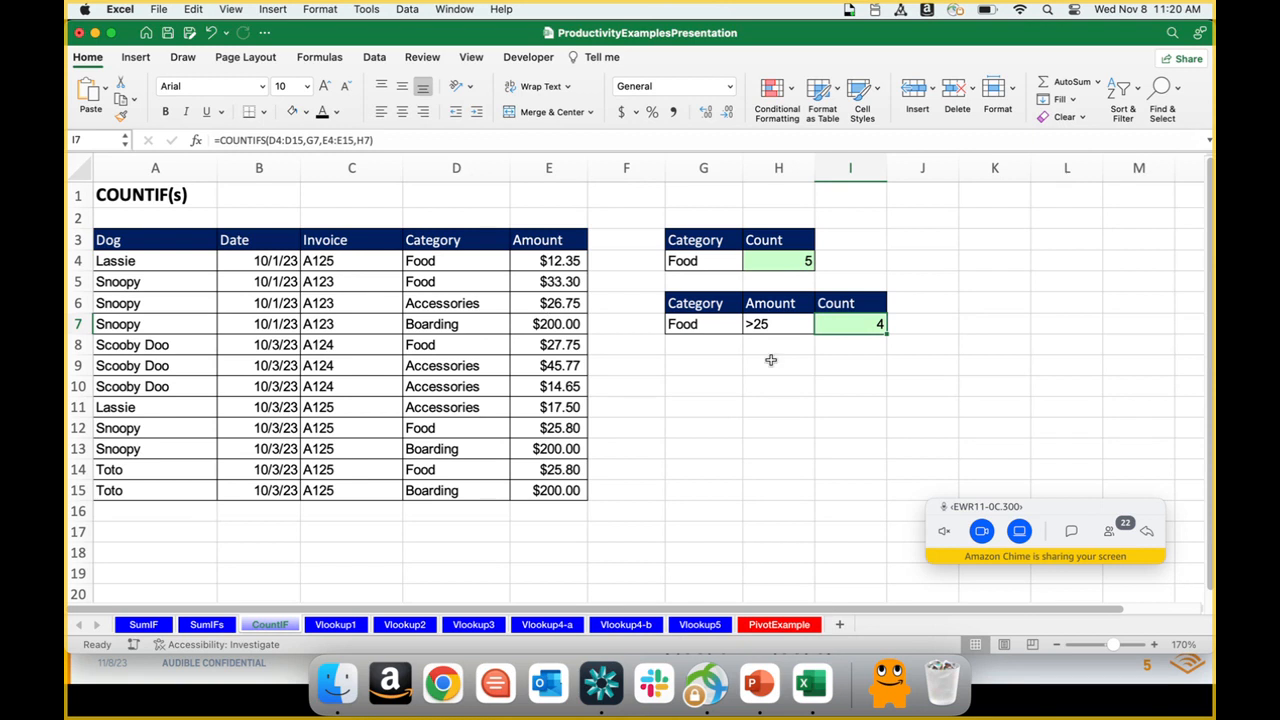
Step: Set the amount criterion in H7 to >30 and check the COUNTIFS result in I7
click(771, 323)
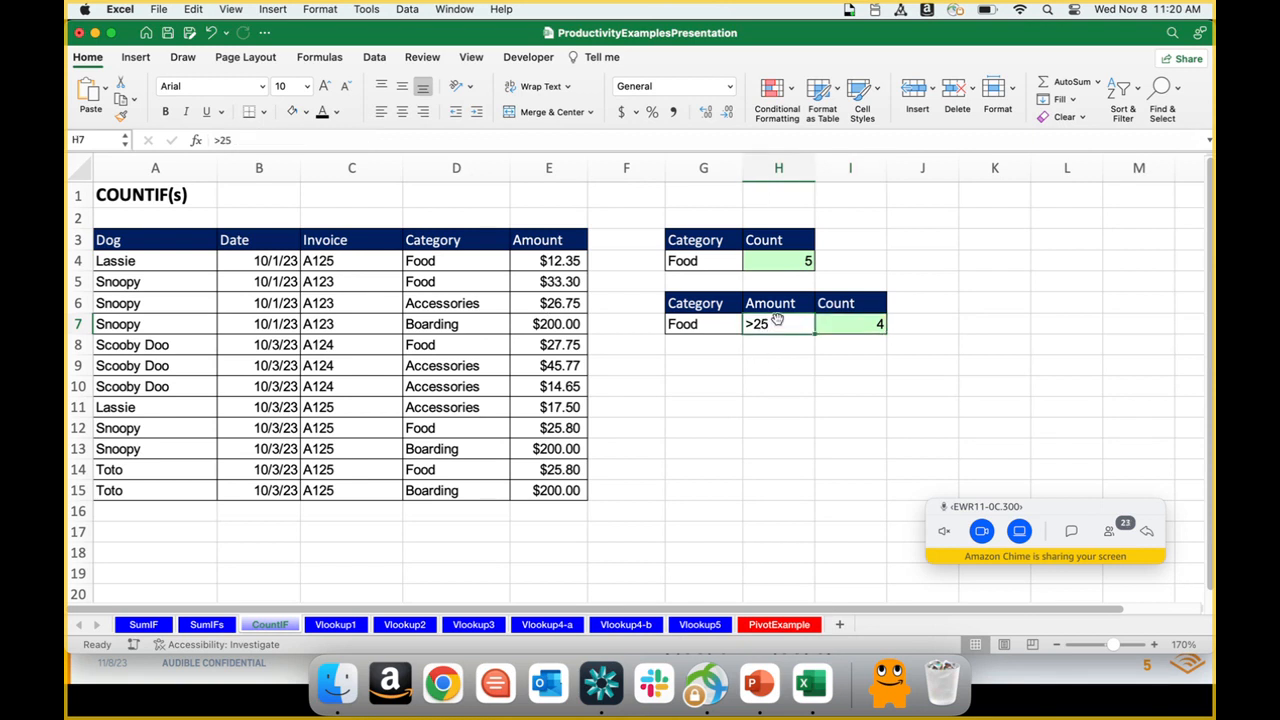
click(400, 137)
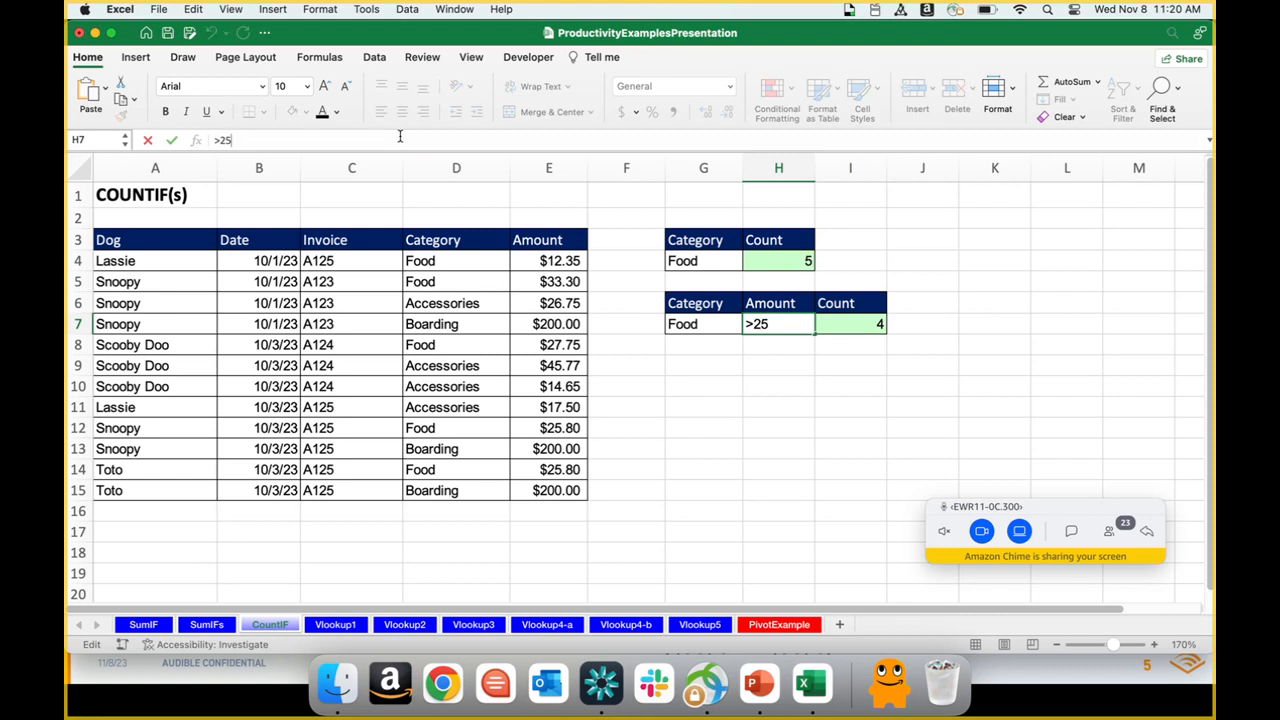
key(BackSpace)
key(BackSpace)
text(3)
key(BackSpace)
text(30)
key(Return)
key(Up)
key(Right)
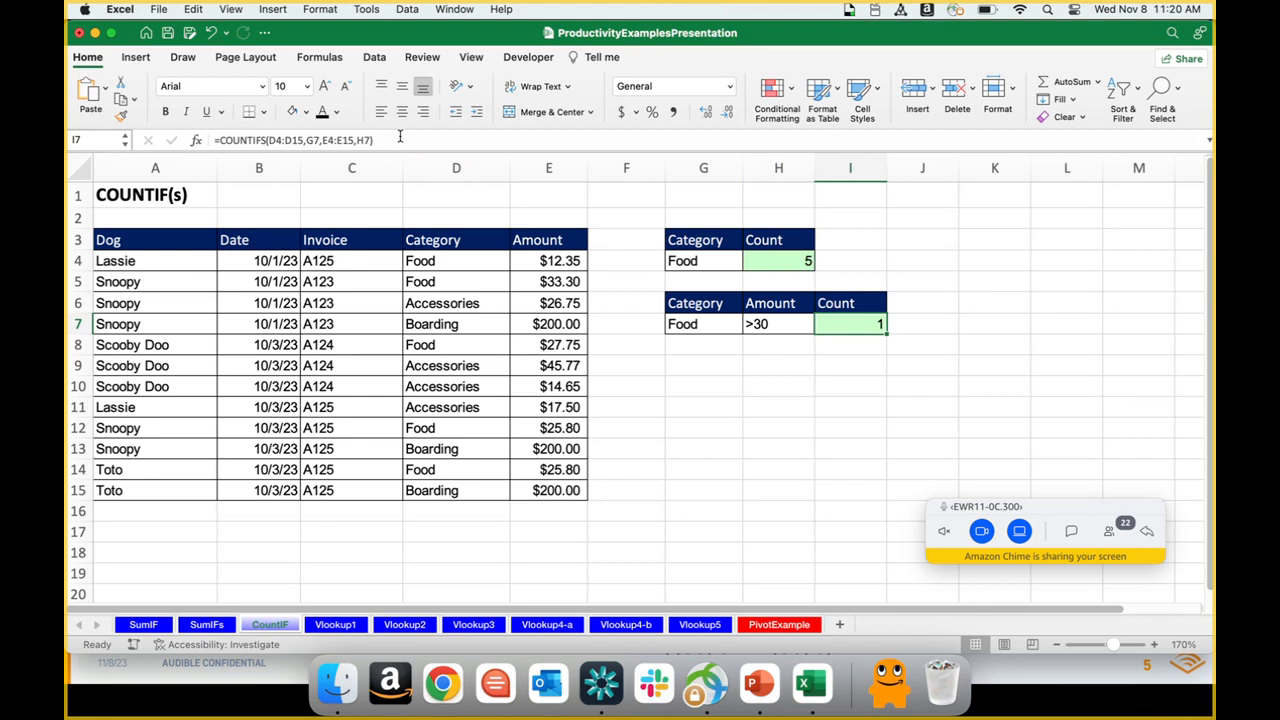
key(Left)
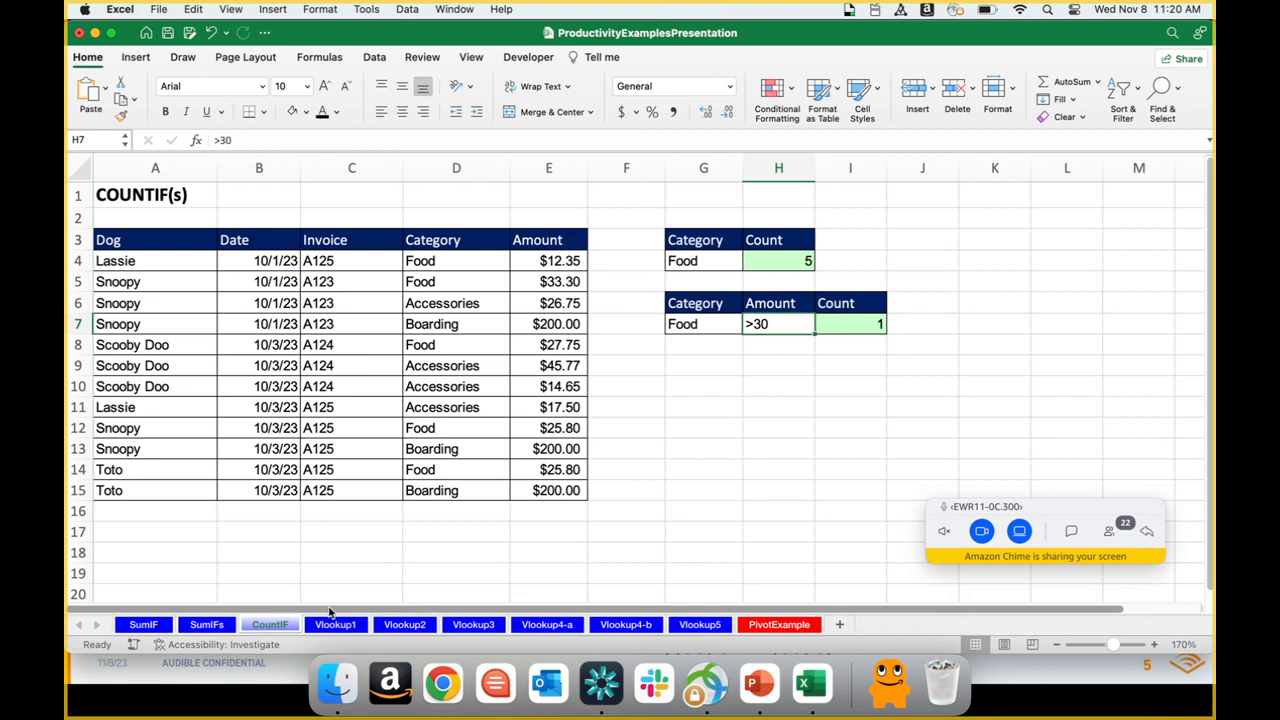
Step: Switch to the PowerPoint slide show, advance to the VLOOKUP Function slide, and return to the Excel workbook
key(super+Tab)
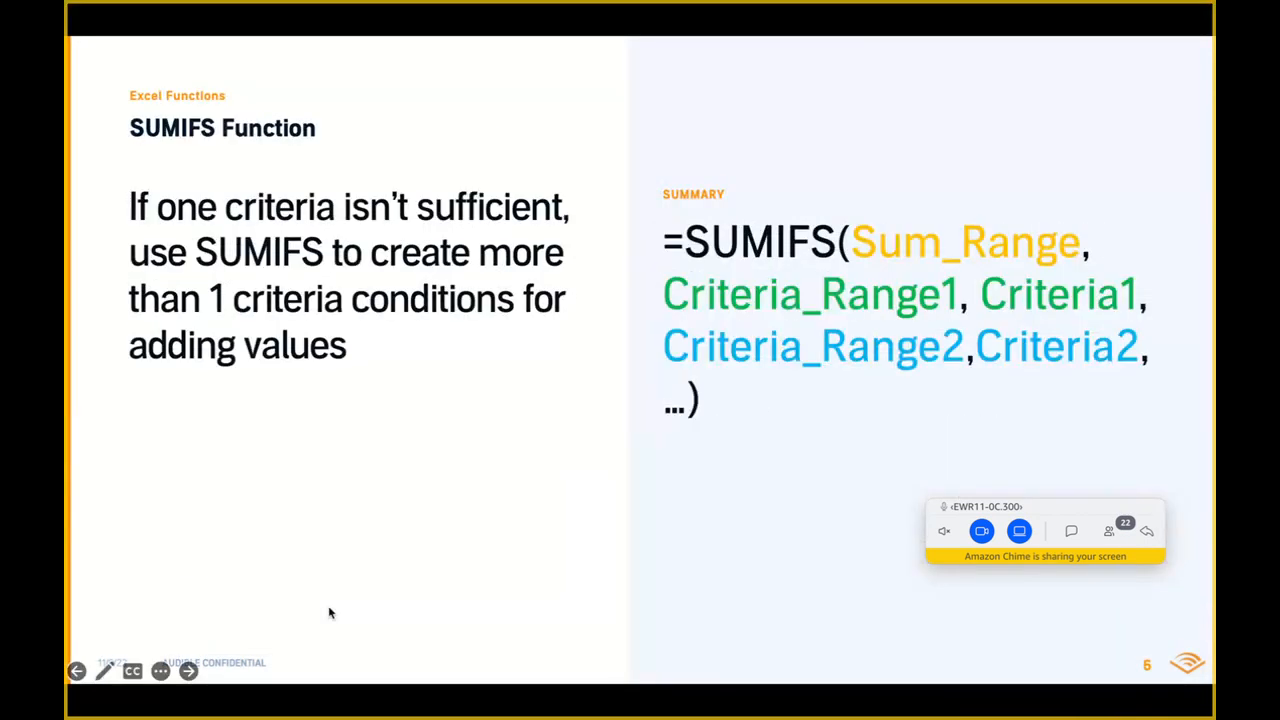
key(Right)
key(Right)
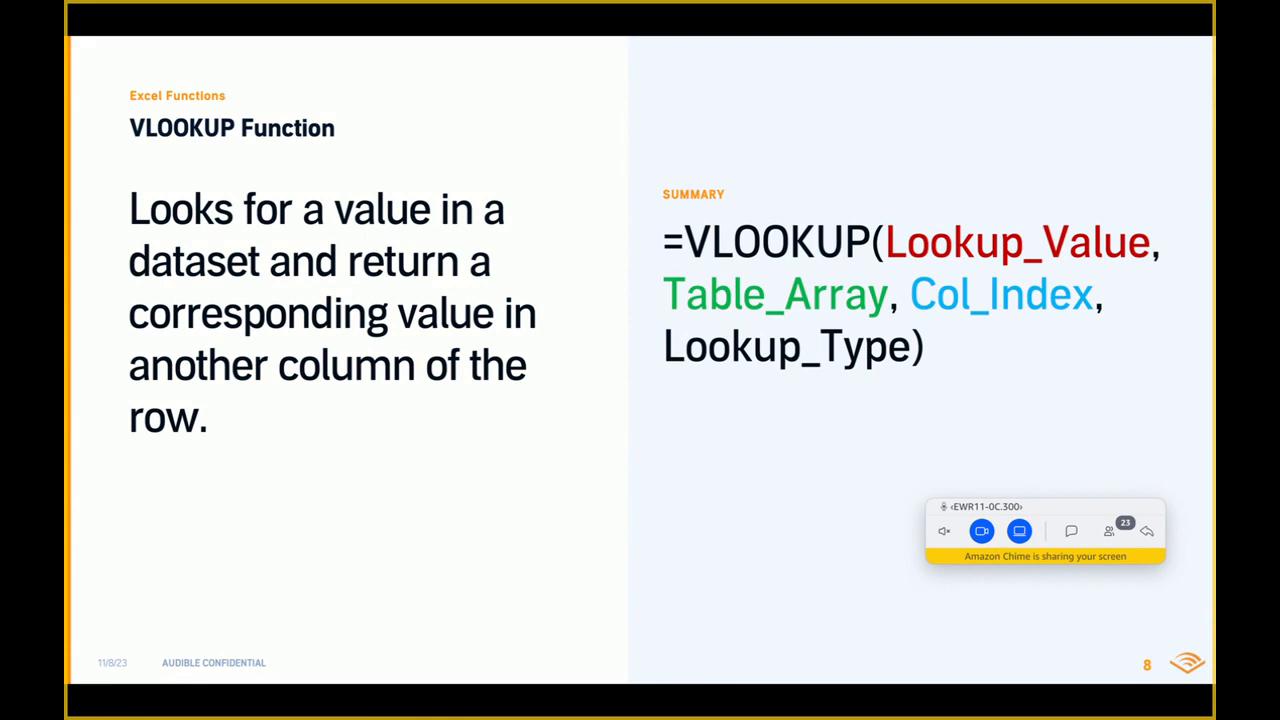
key(super+Tab)
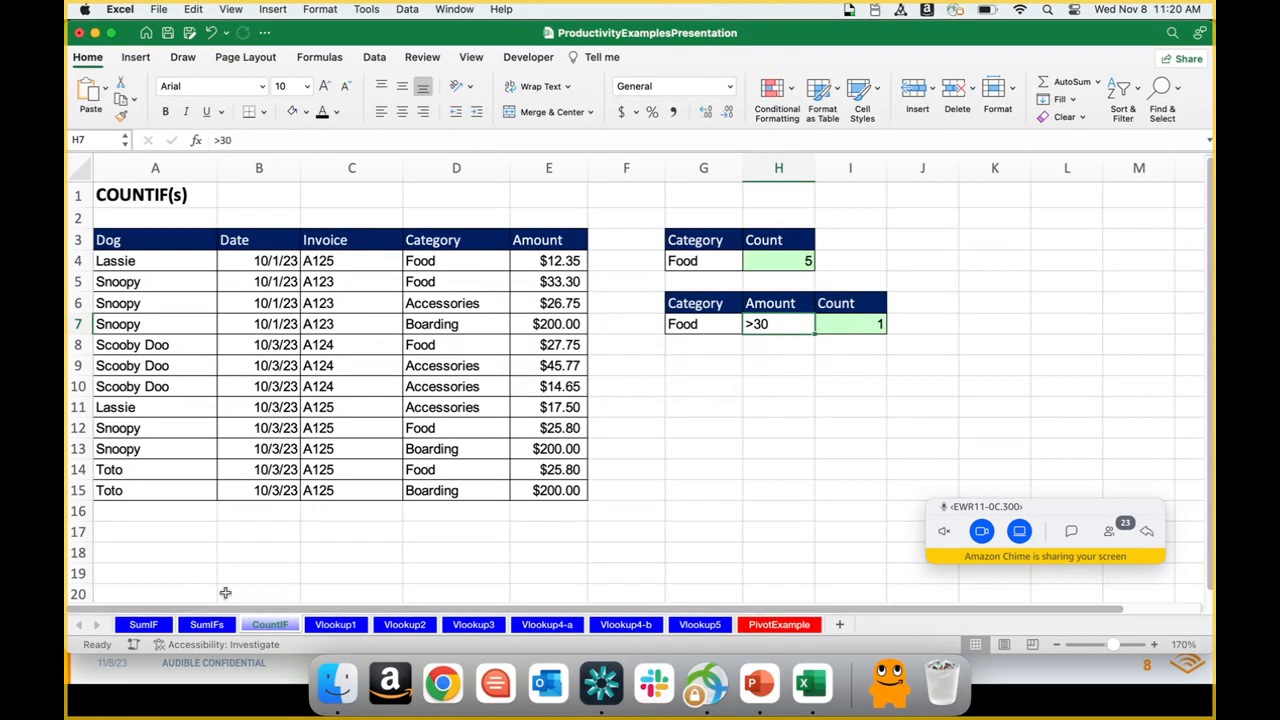
Step: On the SumIF sheet, enter =SUMIF(A4:A15,G4,E4:E15) in H4 to total the amounts for the dog in G4
click(158, 625)
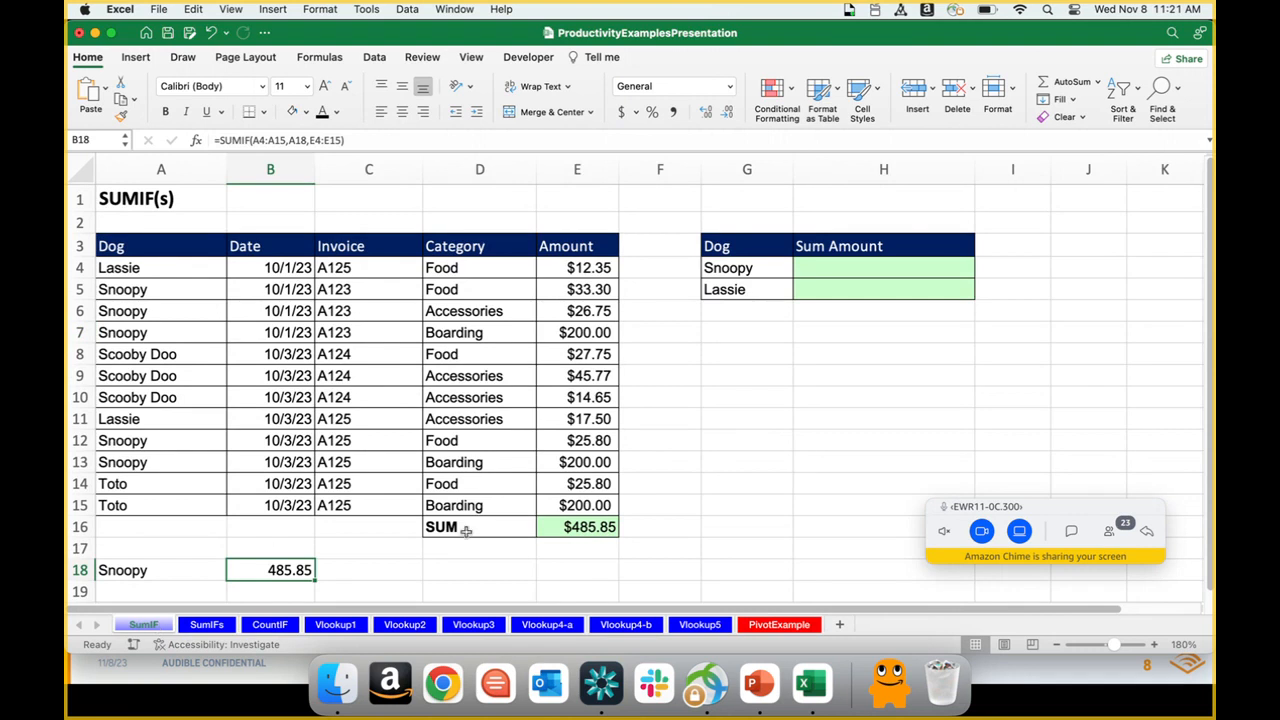
click(846, 266)
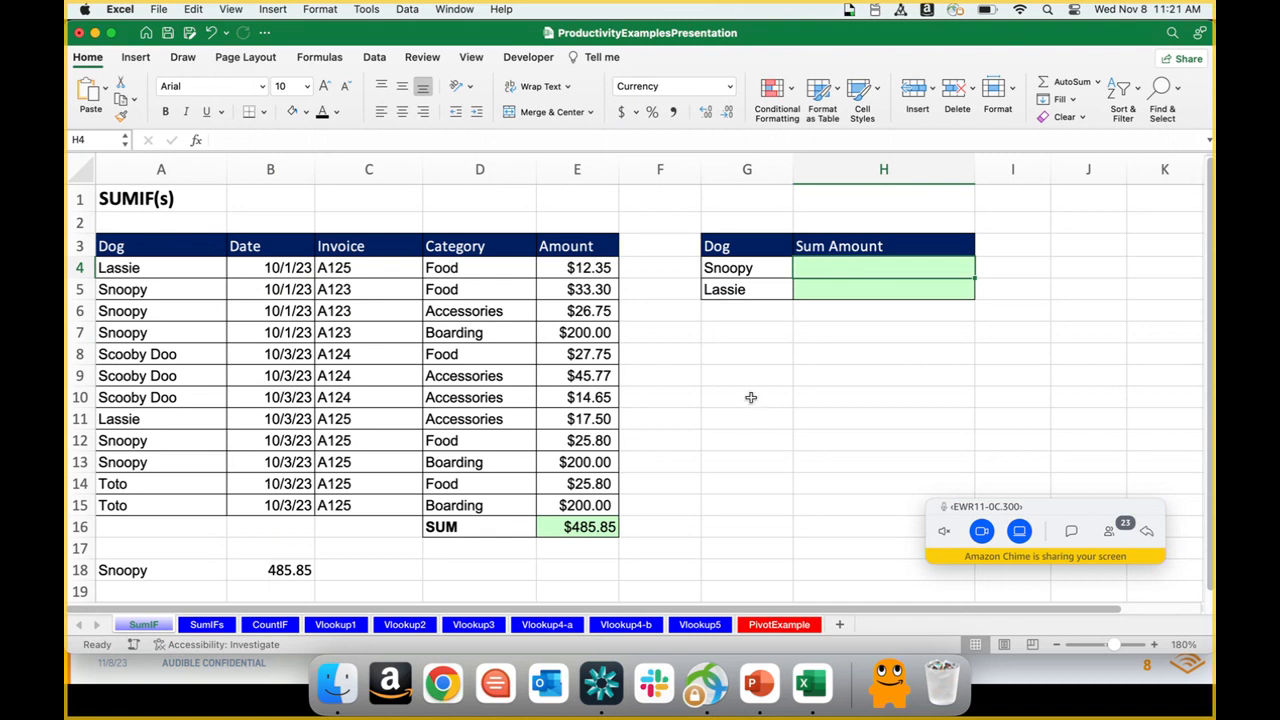
text(=)
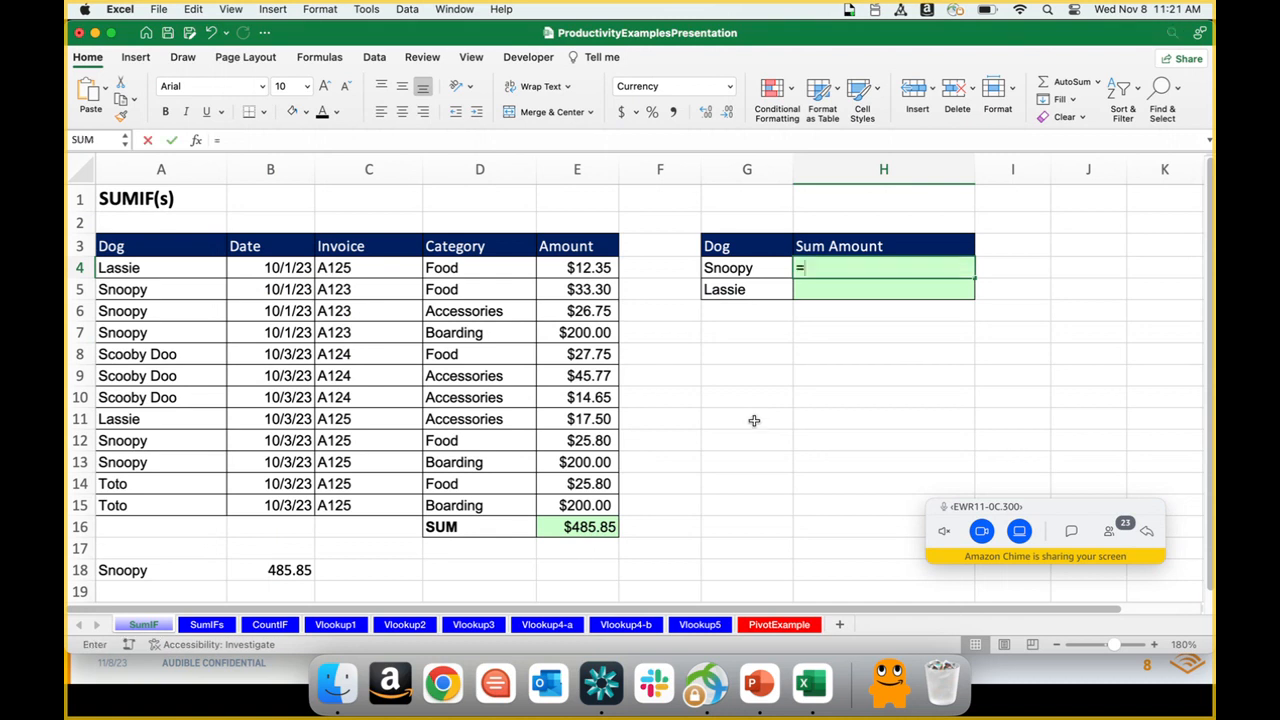
text(sumif)
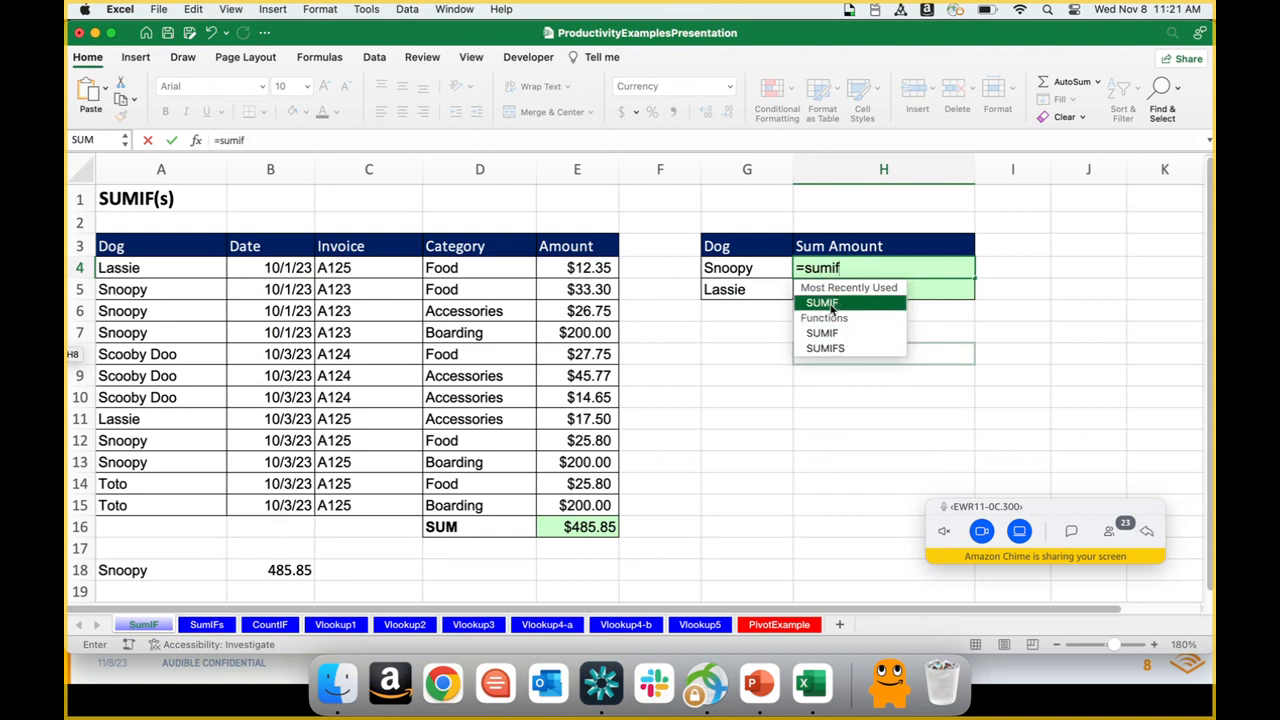
key(Tab)
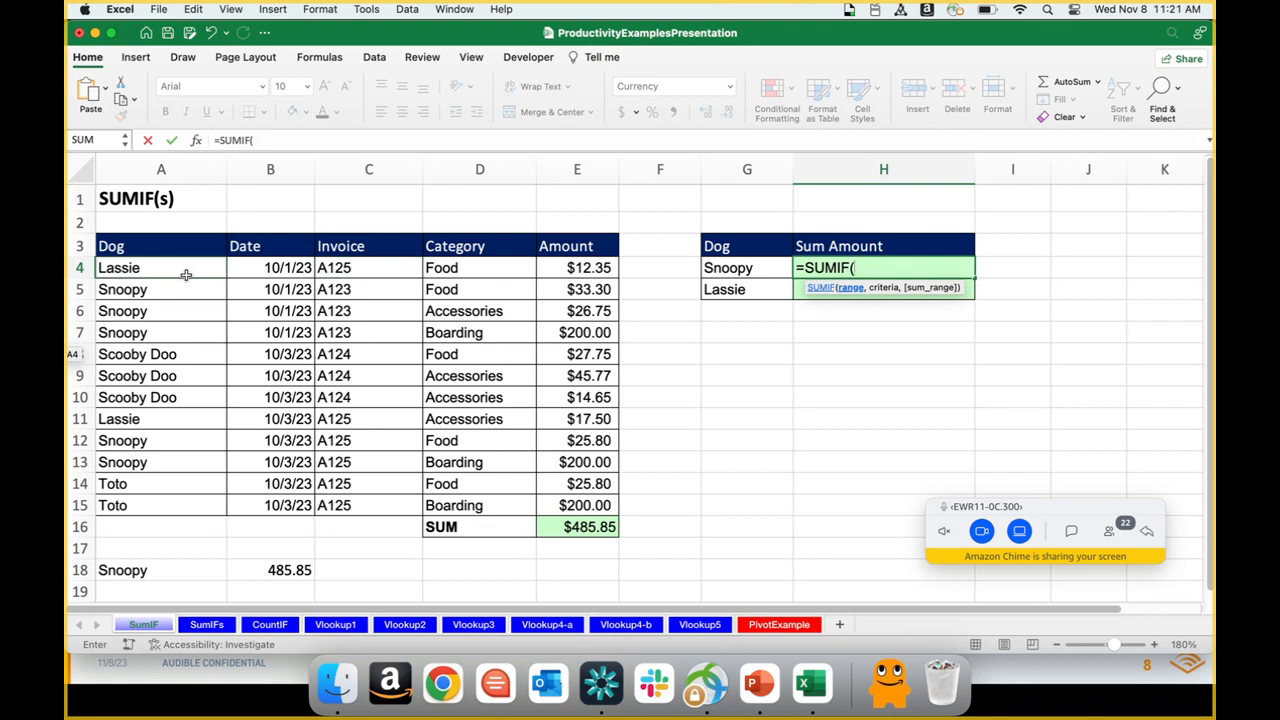
drag(186, 274, 199, 501)
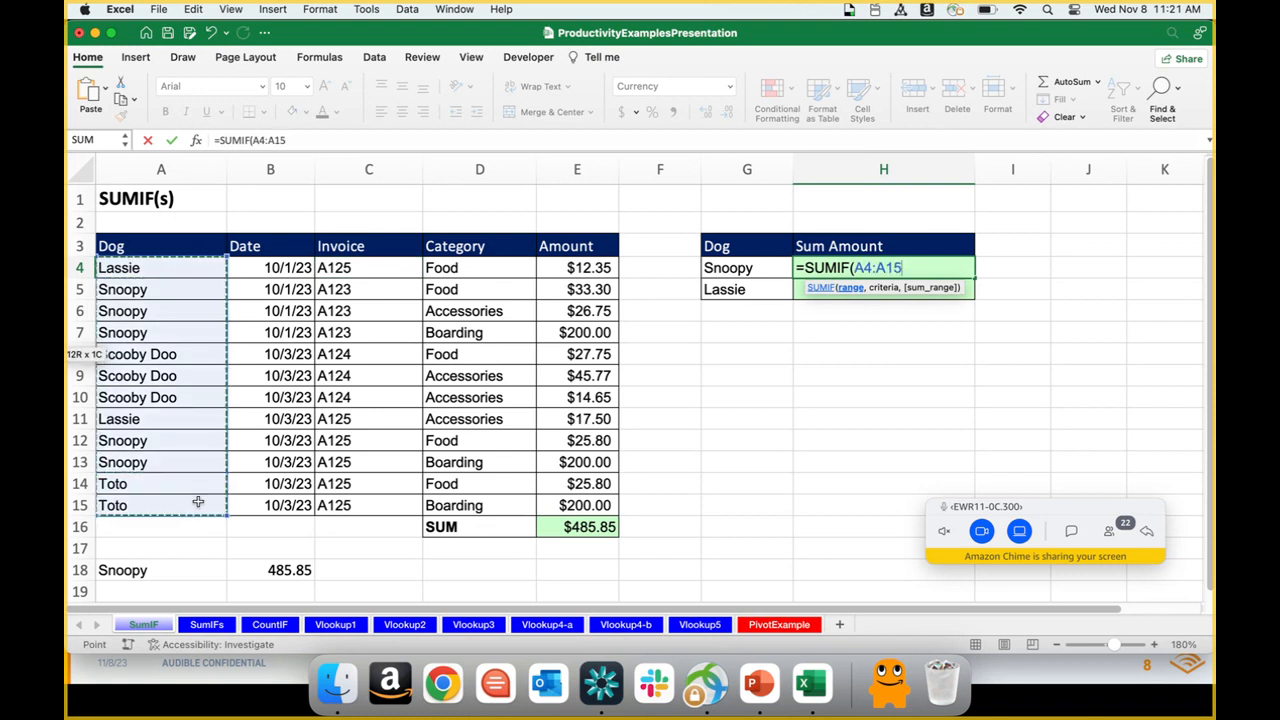
text(,)
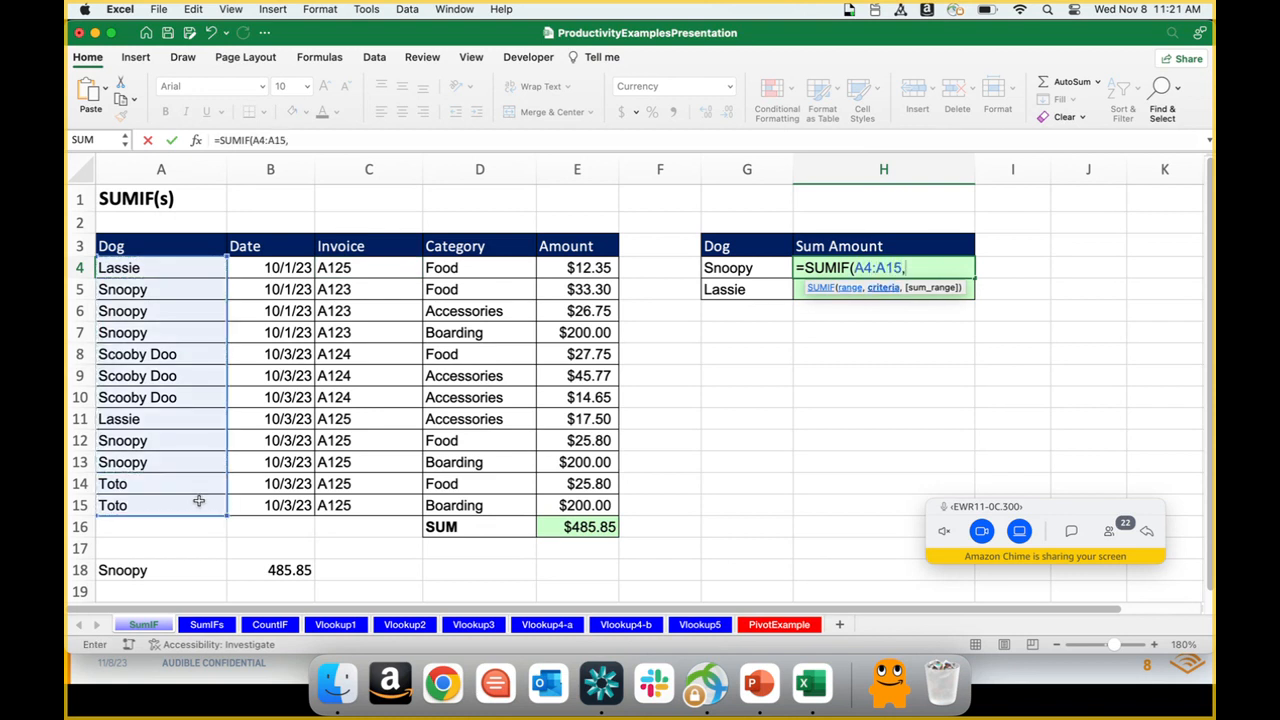
click(718, 270)
text(,)
drag(598, 266, 605, 508)
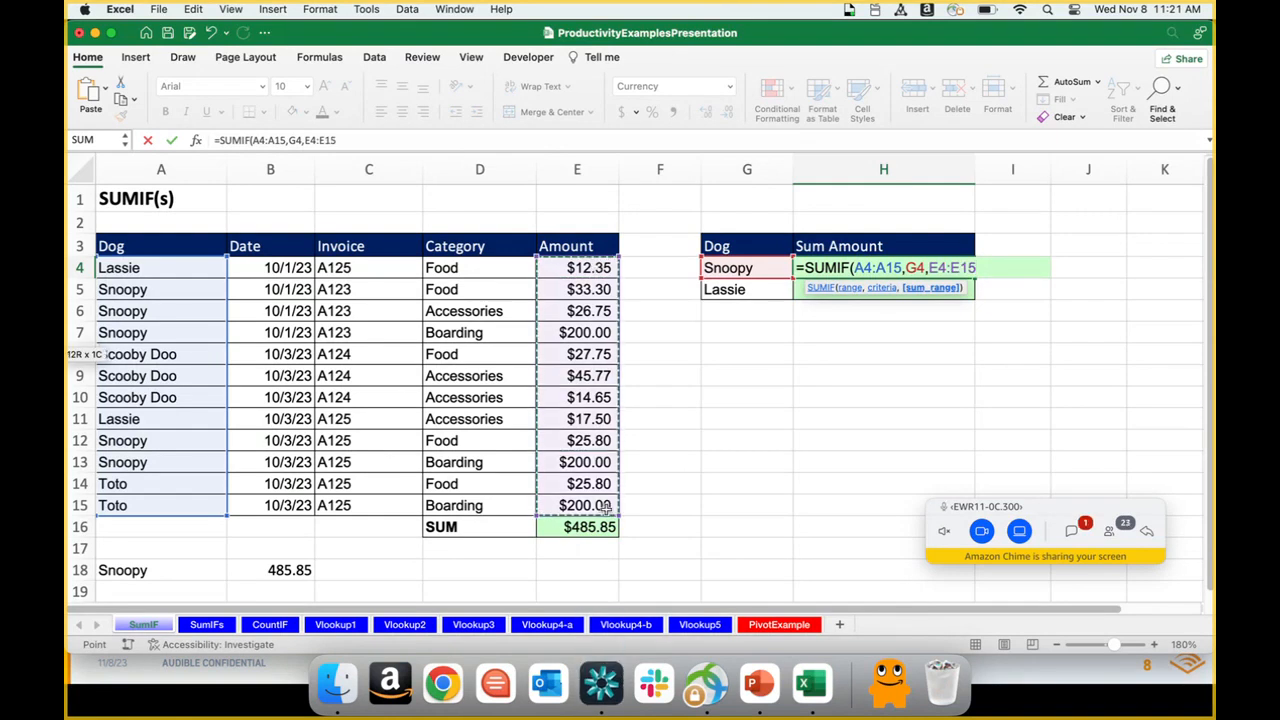
text())
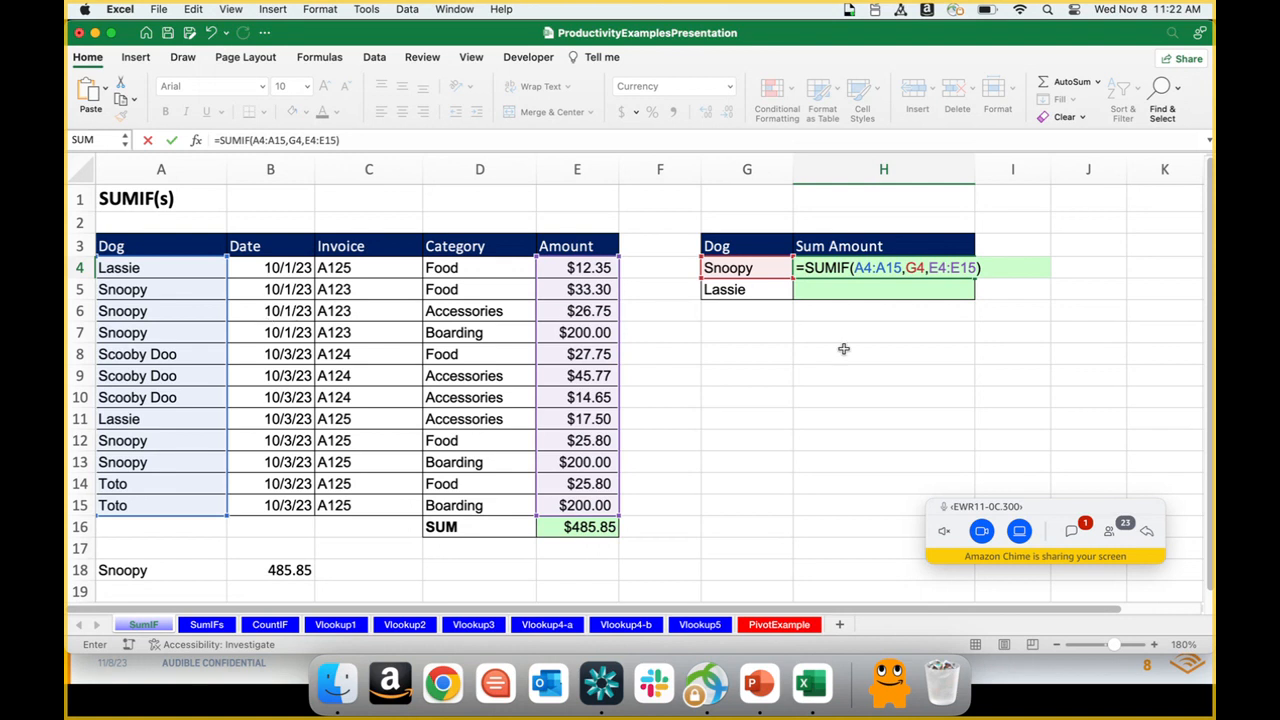
key(Return)
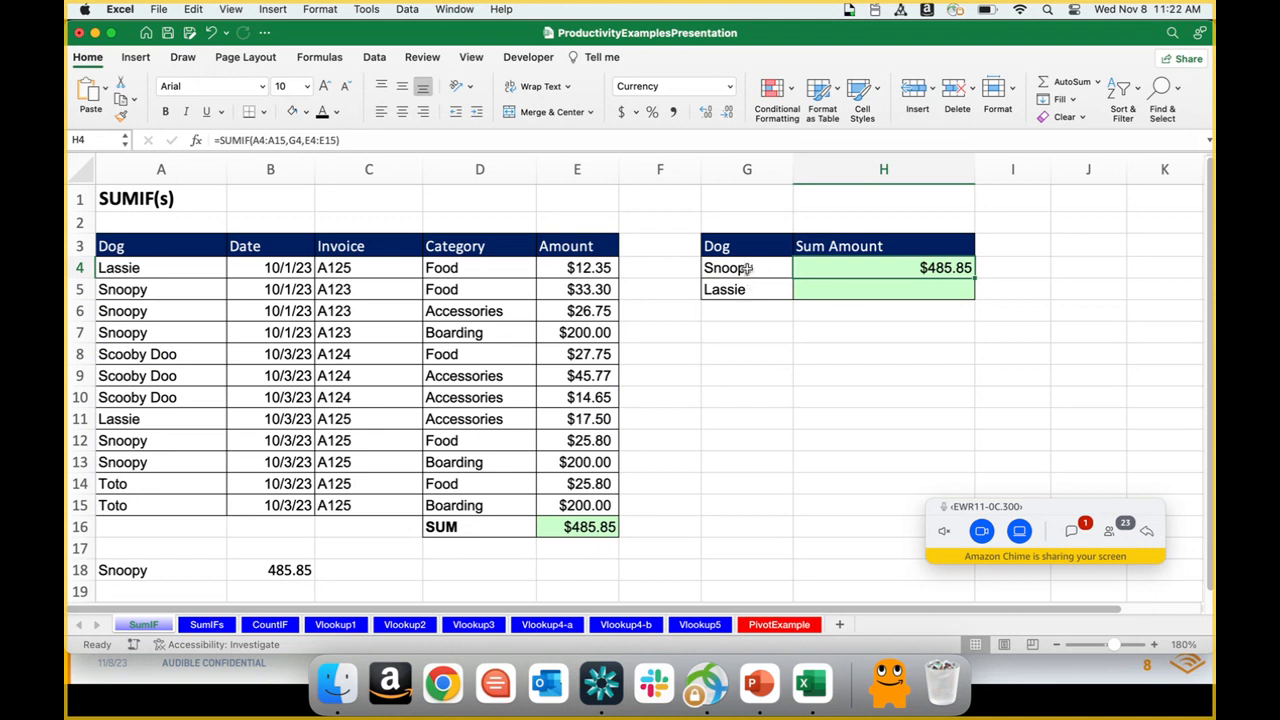
Step: Replace the dog name in G4 with Toto and check the recalculated sum in H4
double_click(746, 268)
double_click(749, 268)
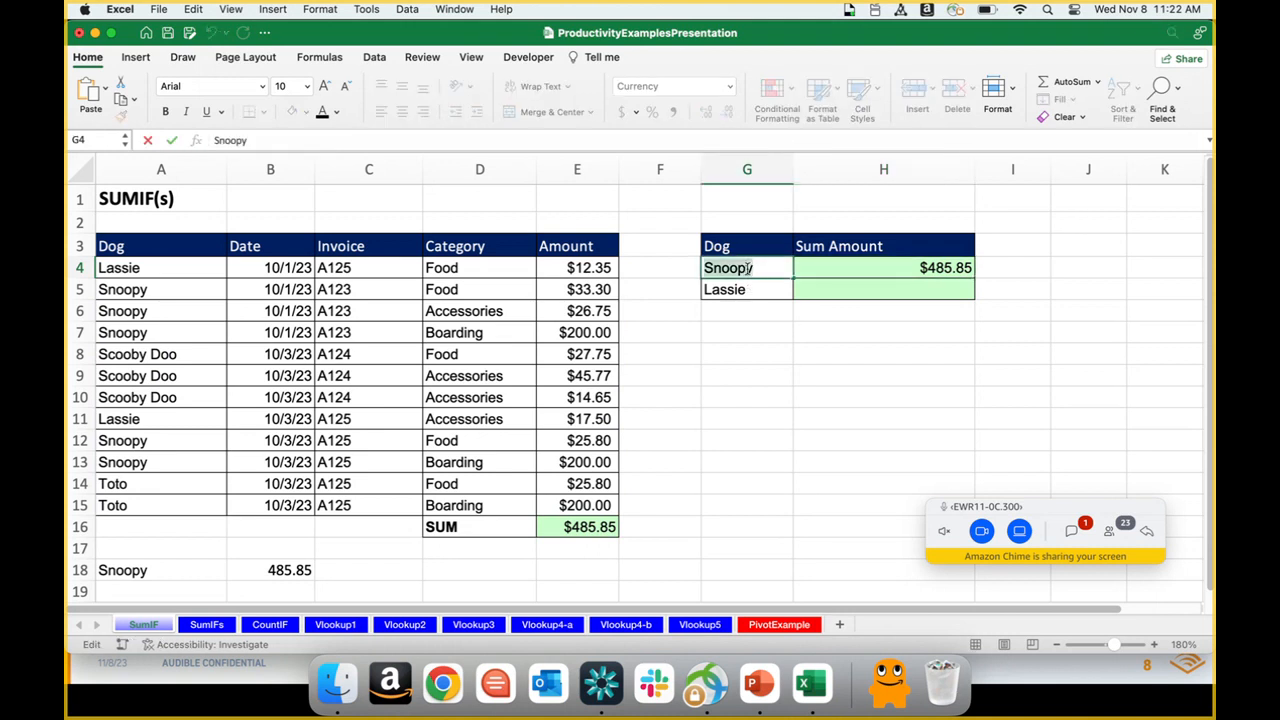
text(Toto)
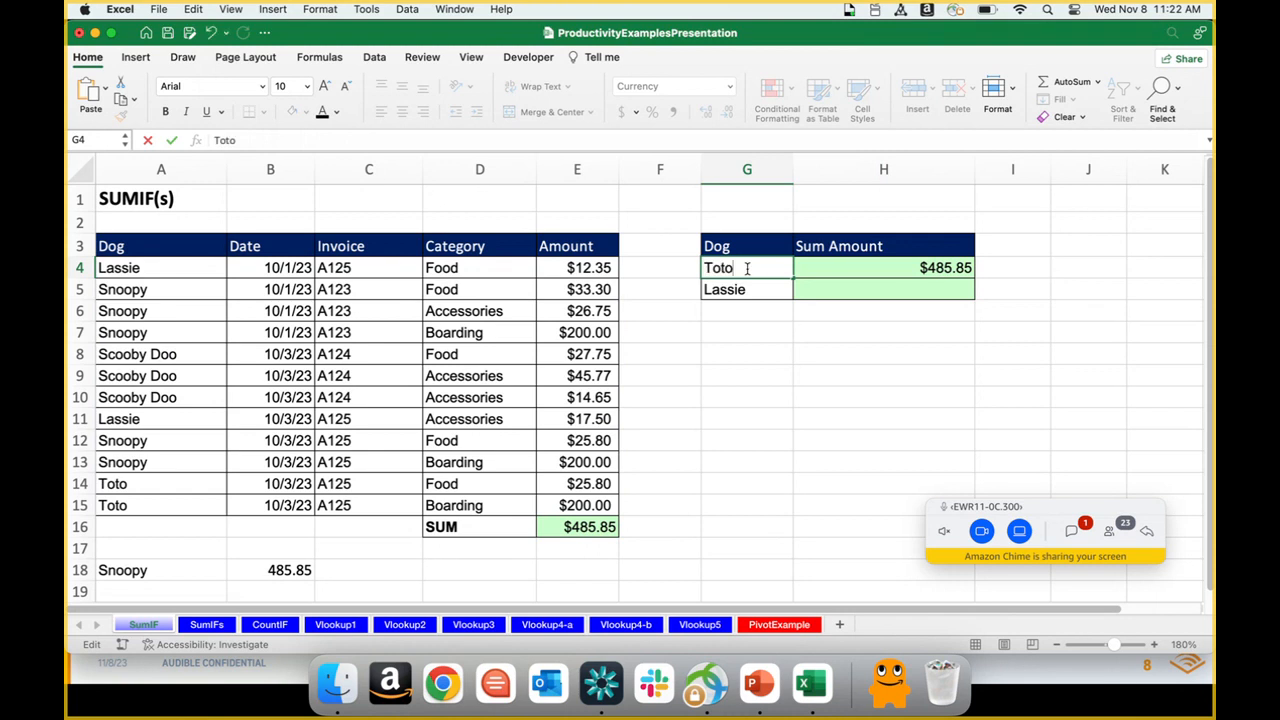
key(Return)
click(746, 268)
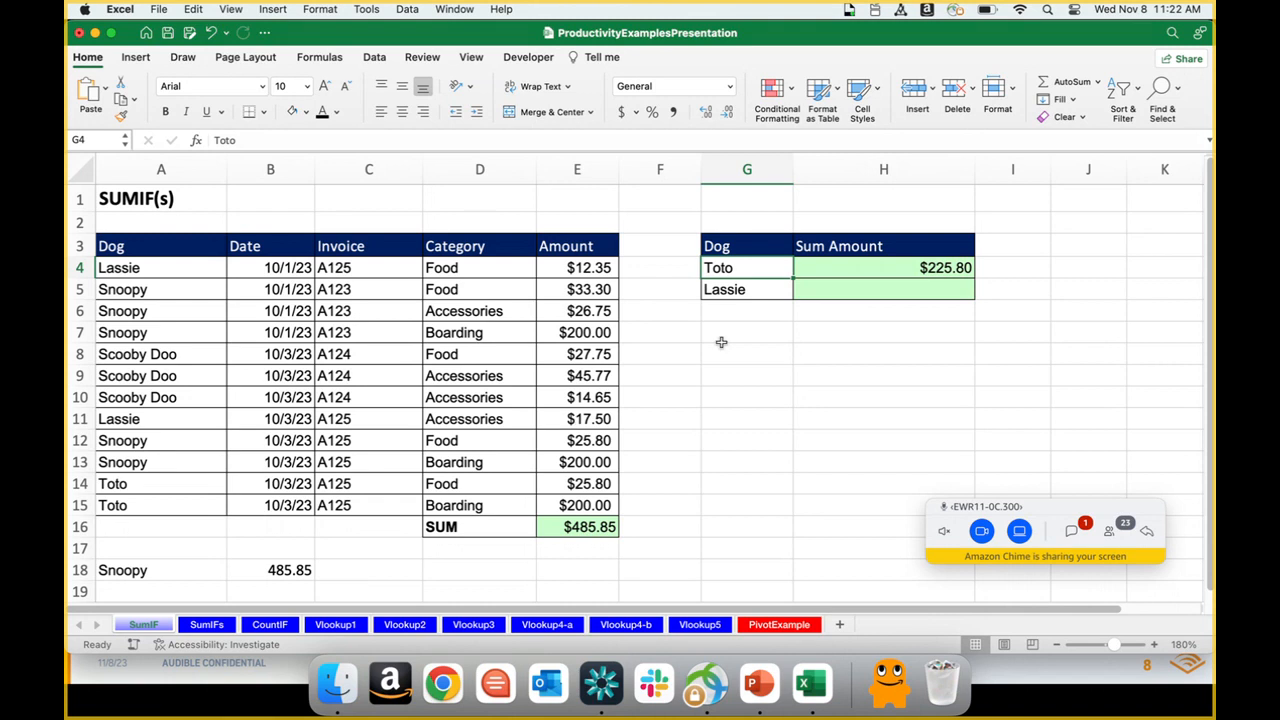
Step: Start a SUMIF formula in H5, read through the function's Excel help article, and discard the unfinished formula
click(815, 290)
text(=sumif)
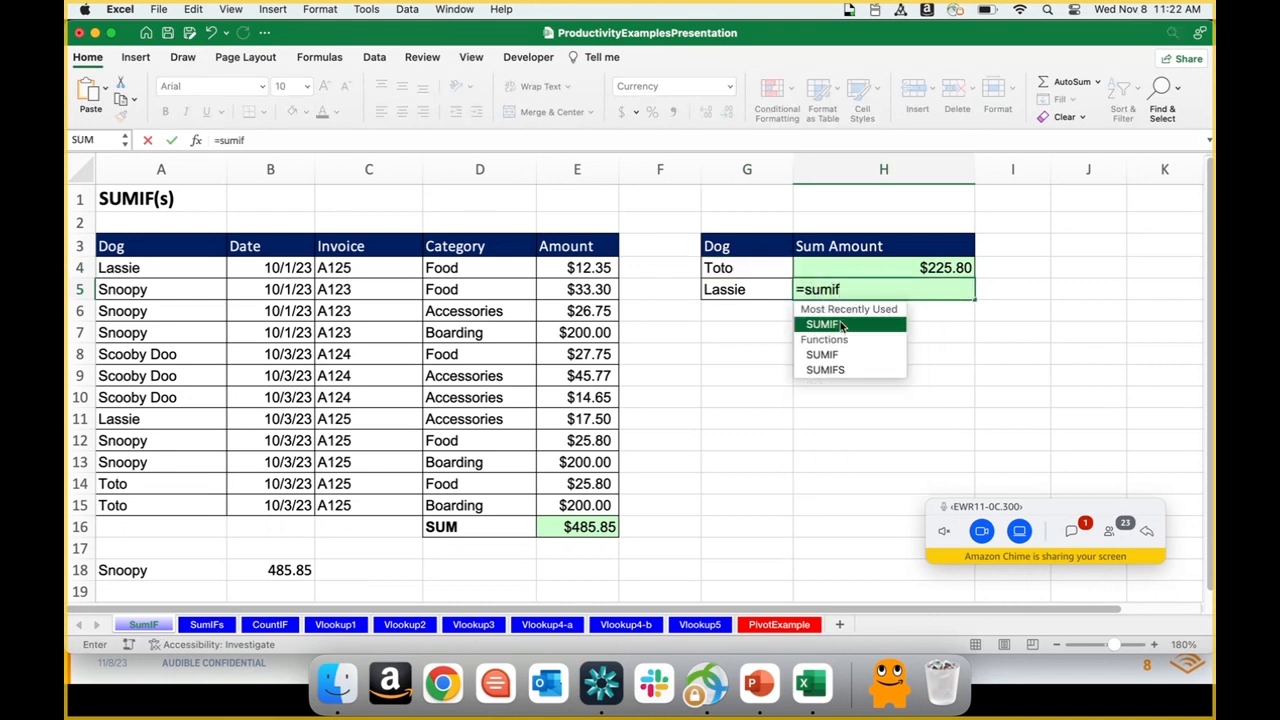
double_click(841, 326)
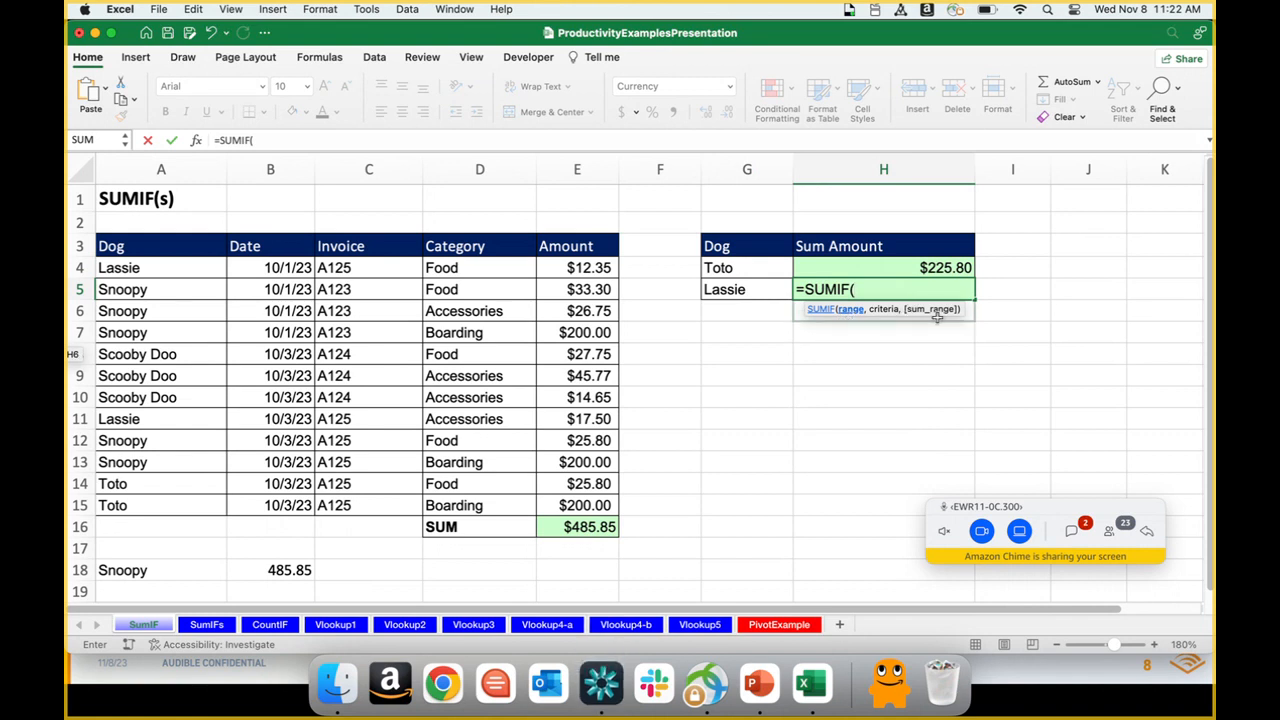
click(823, 310)
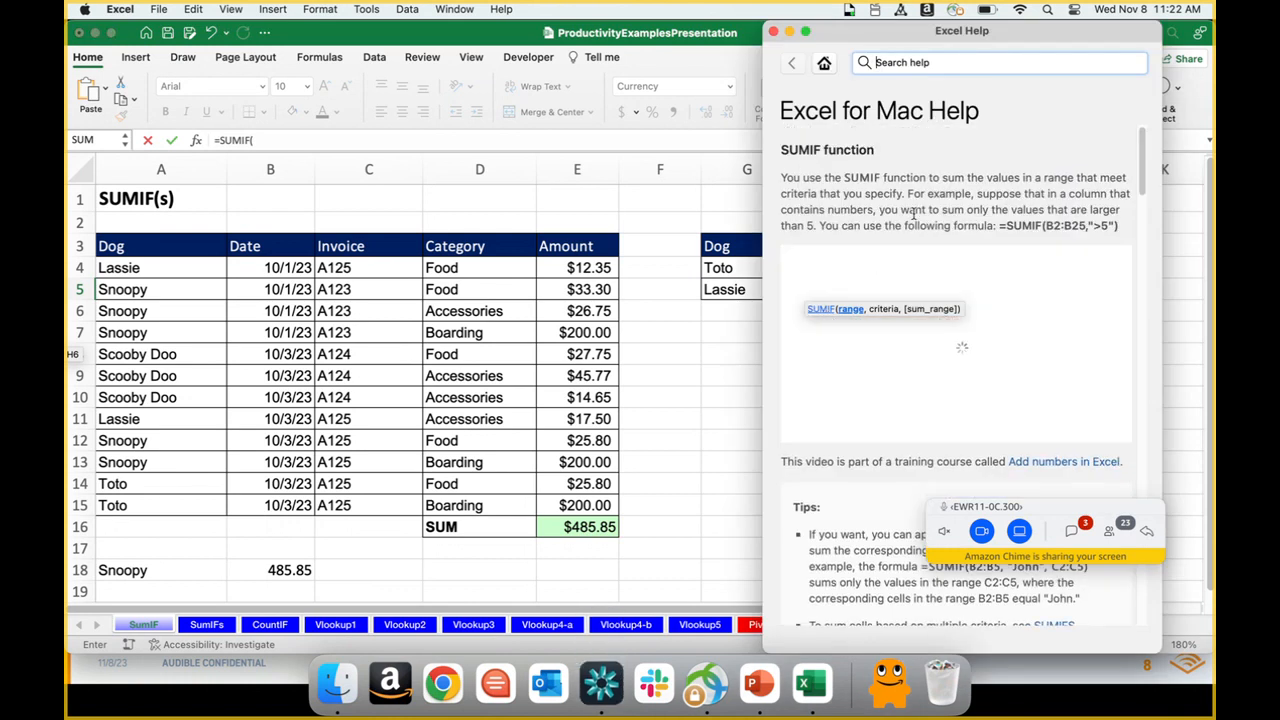
drag(1146, 151, 1122, 357)
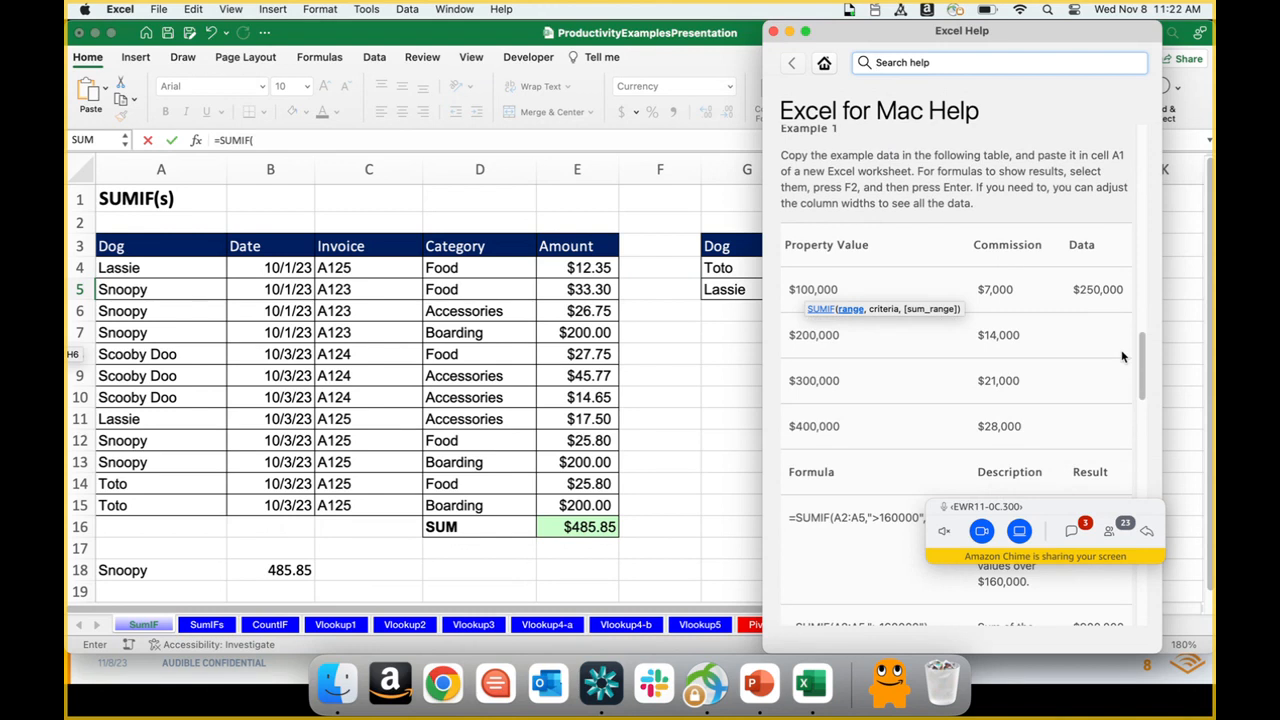
click(773, 32)
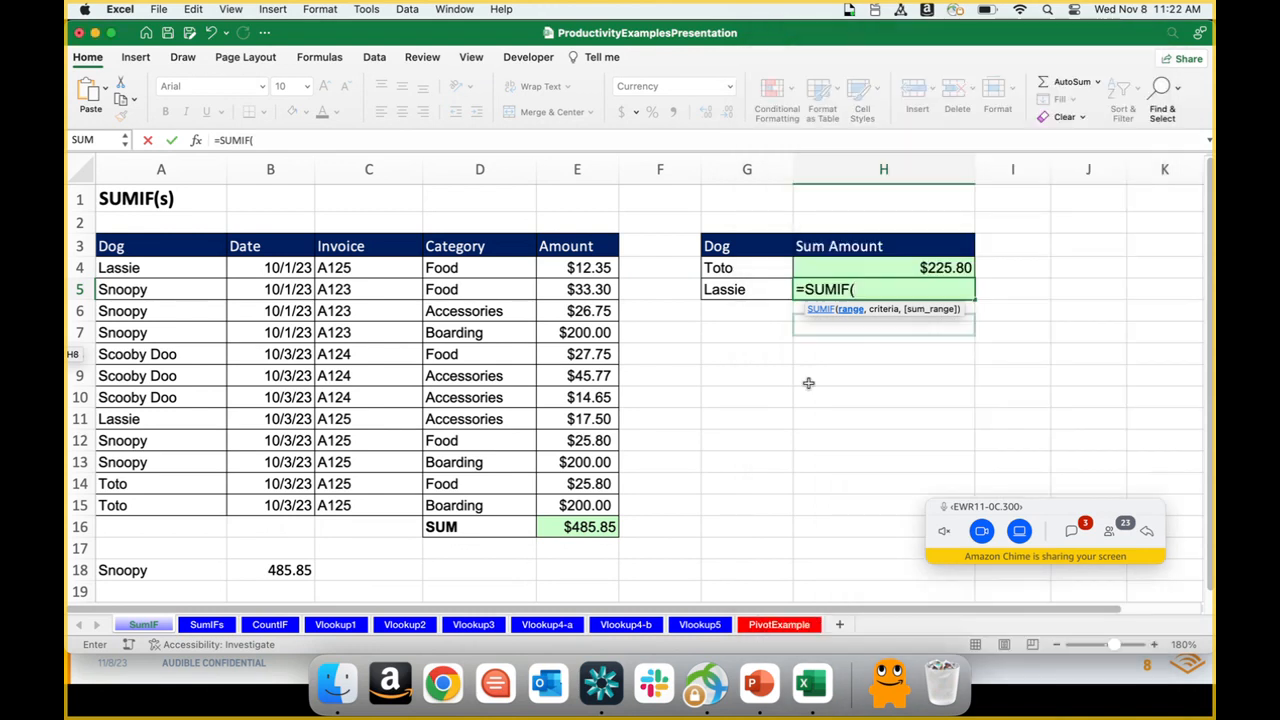
key(Escape)
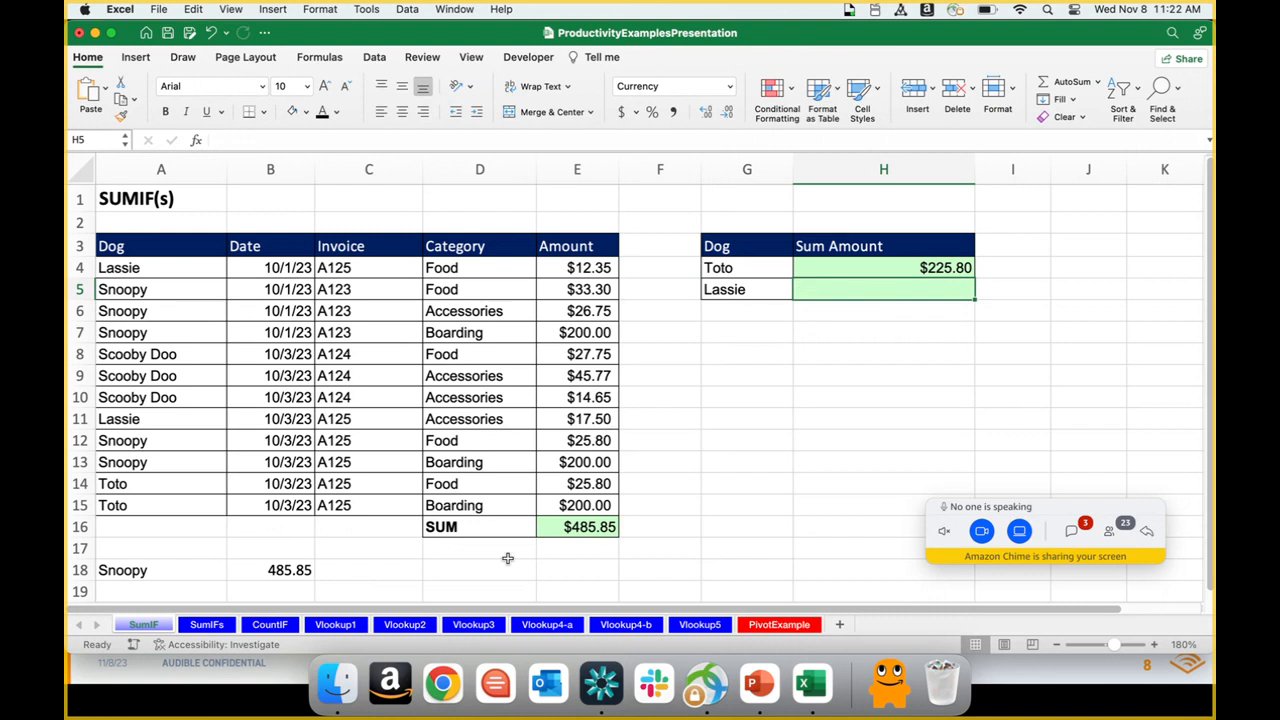
Step: Open the Vlookup1 sheet, review the VLOOKUP Function slide in PowerPoint, and return to the Excel workbook
click(337, 624)
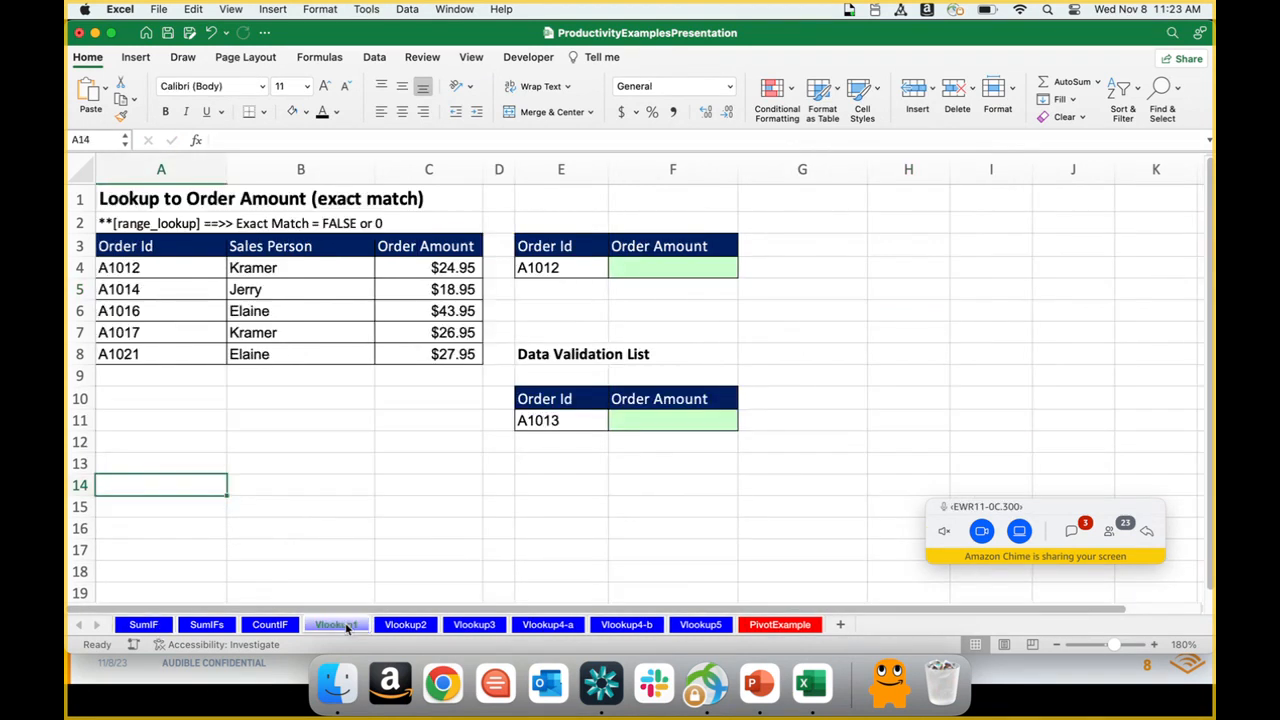
key(super+Tab)
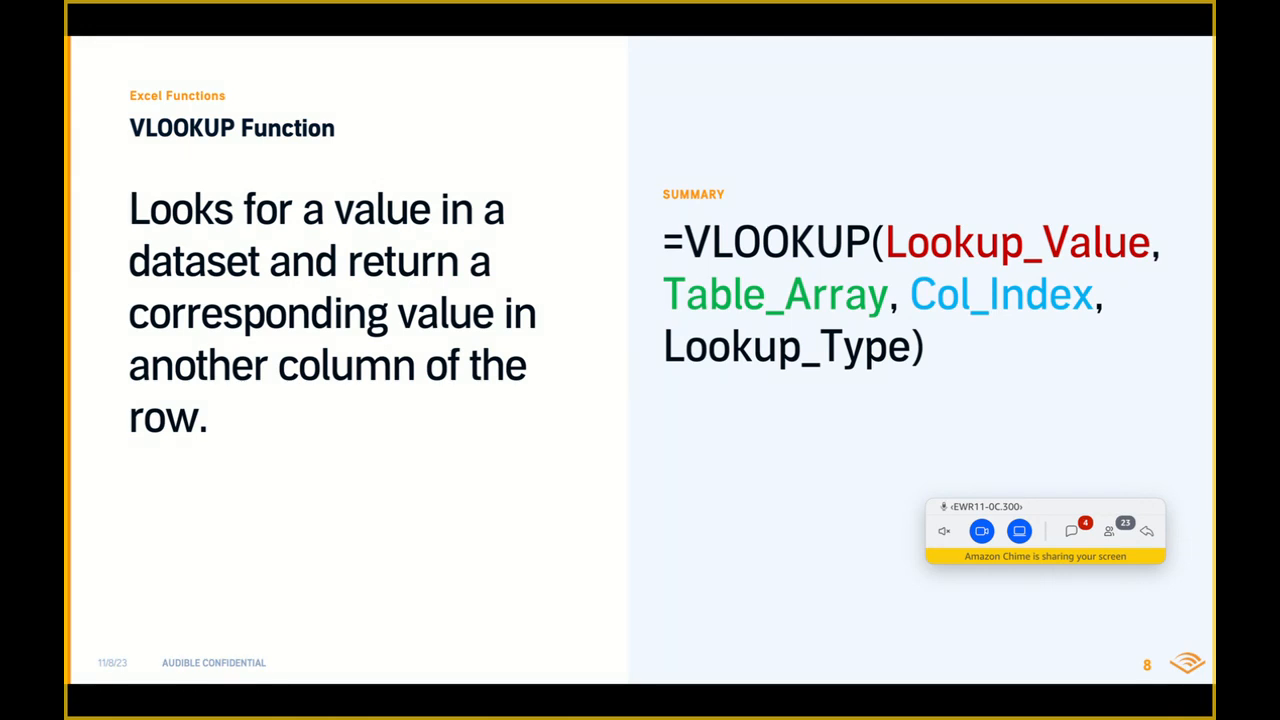
key(super+Tab)
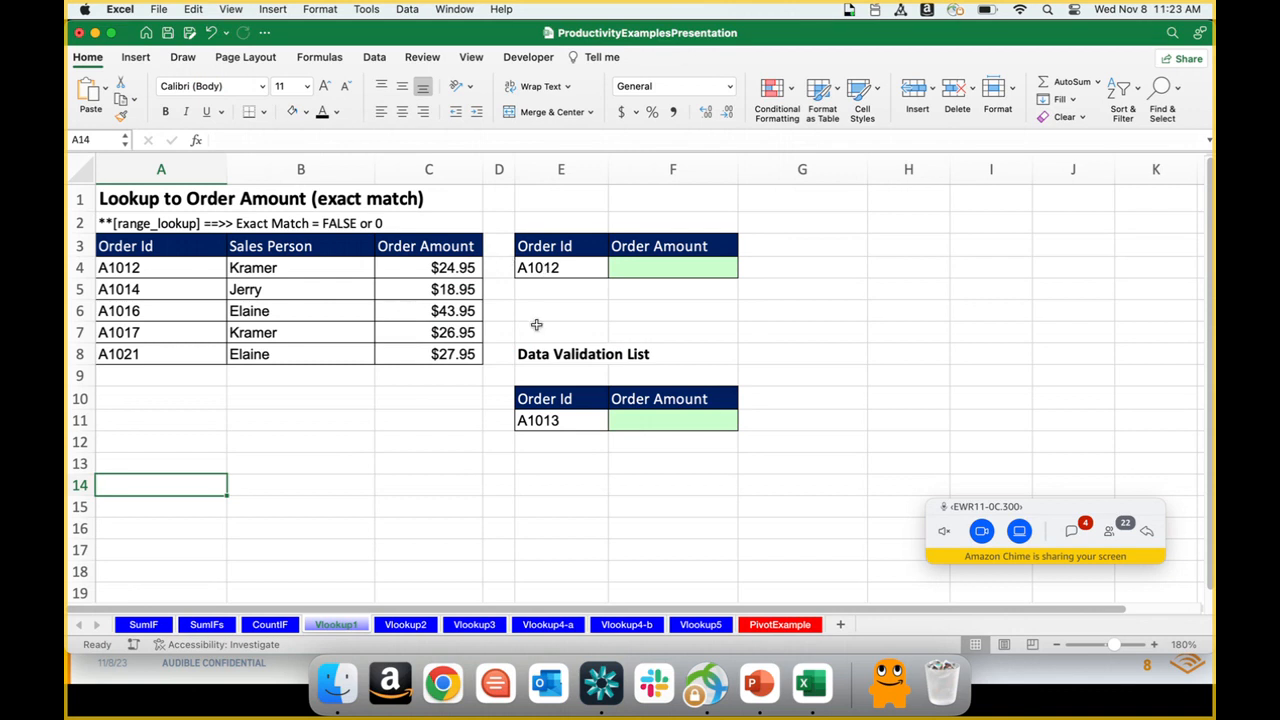
Step: Start a VLOOKUP formula in F4 with the order ID in E4 as the lookup value
click(629, 273)
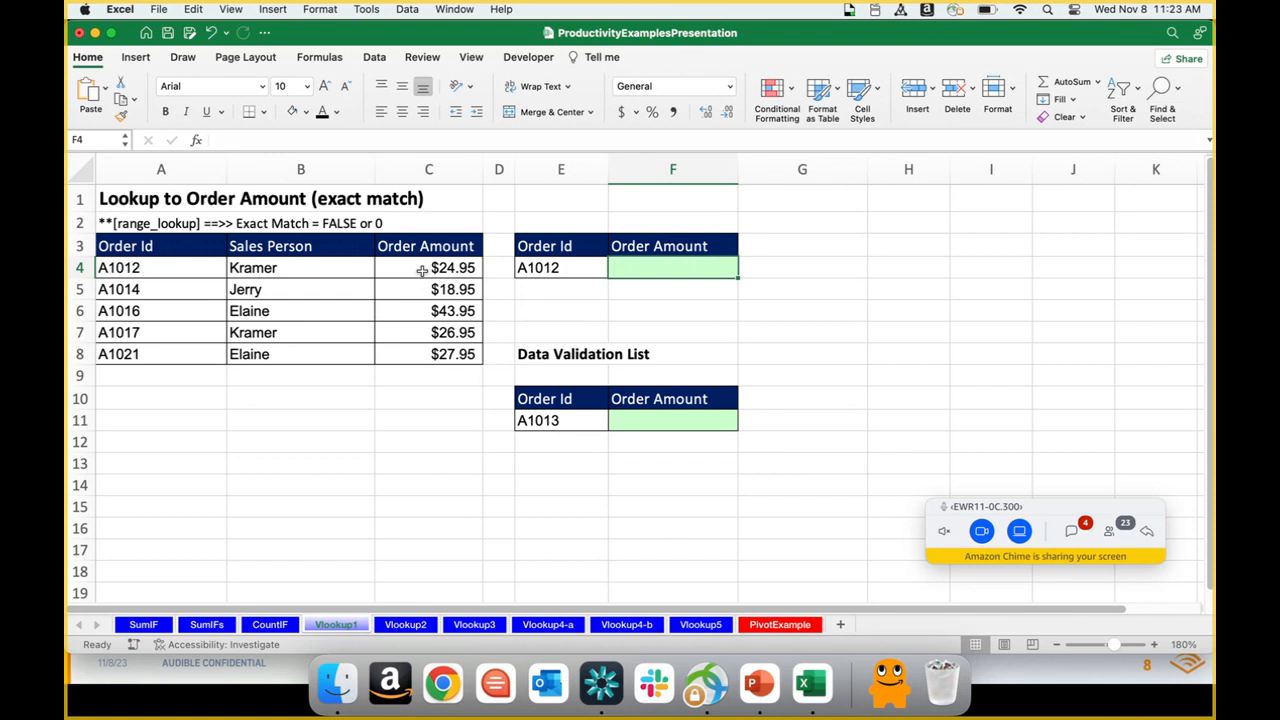
double_click(647, 263)
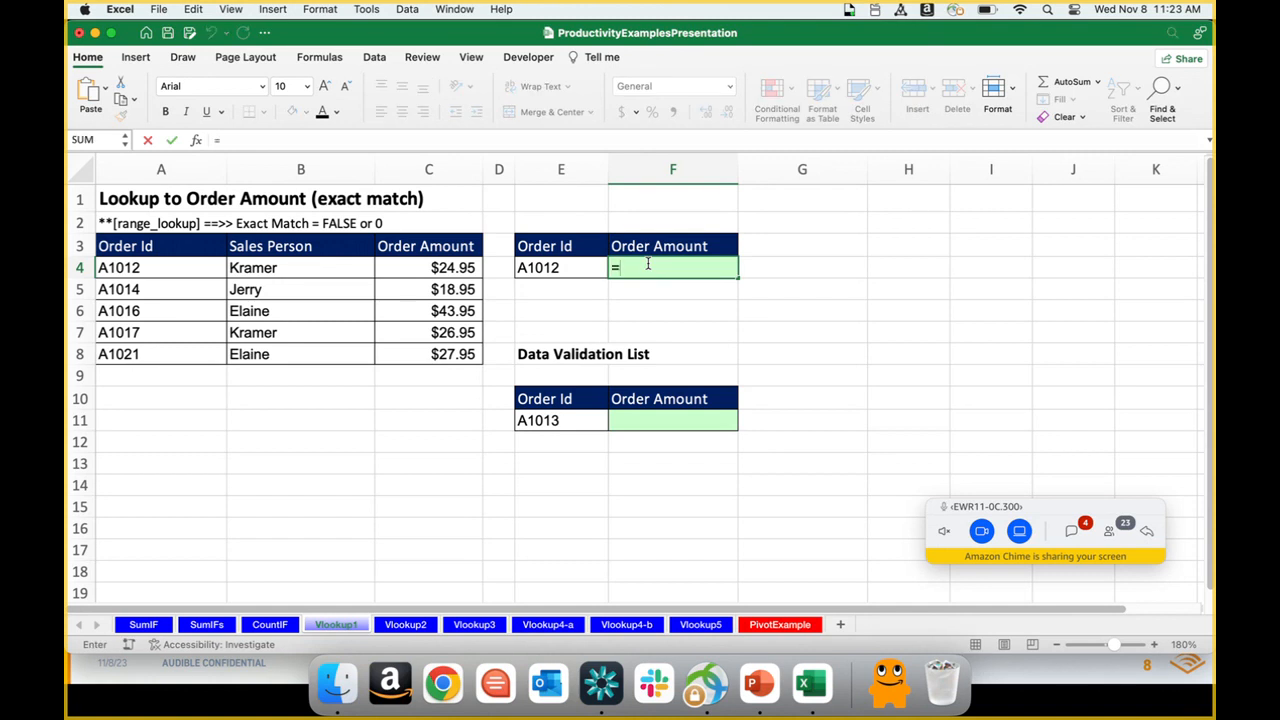
text(=vlo)
double_click(643, 303)
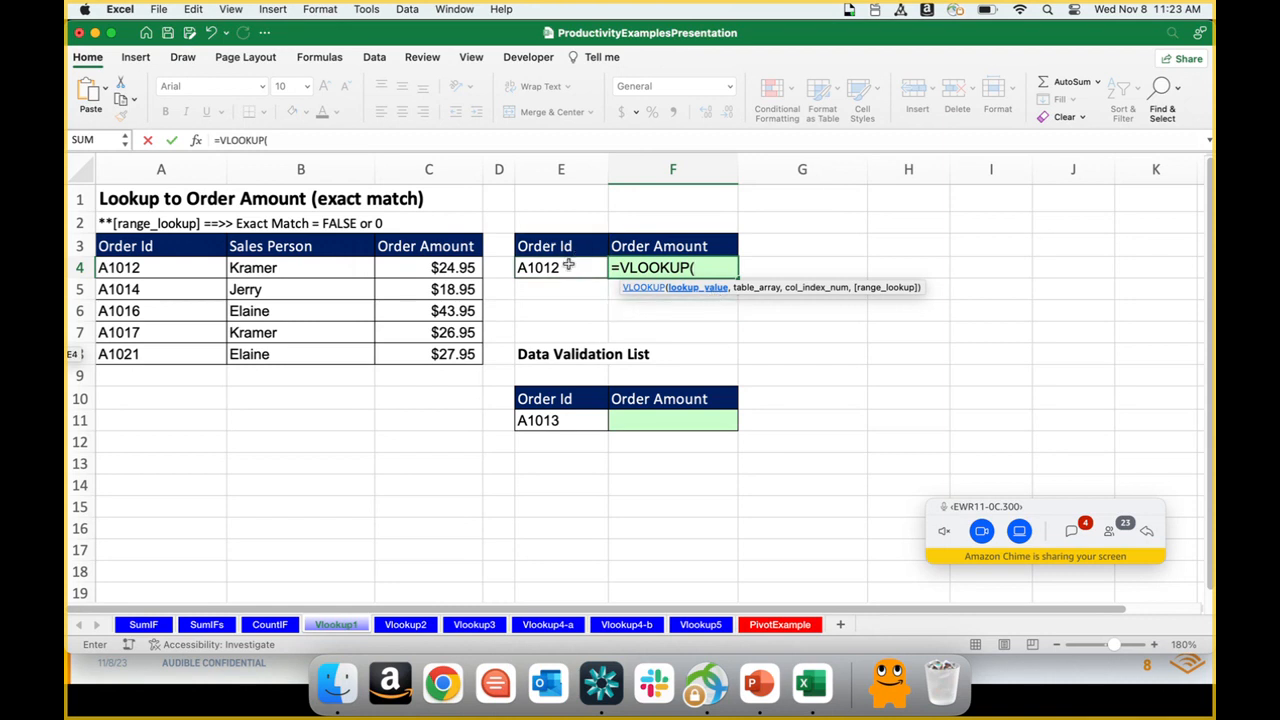
click(567, 265)
text(,)
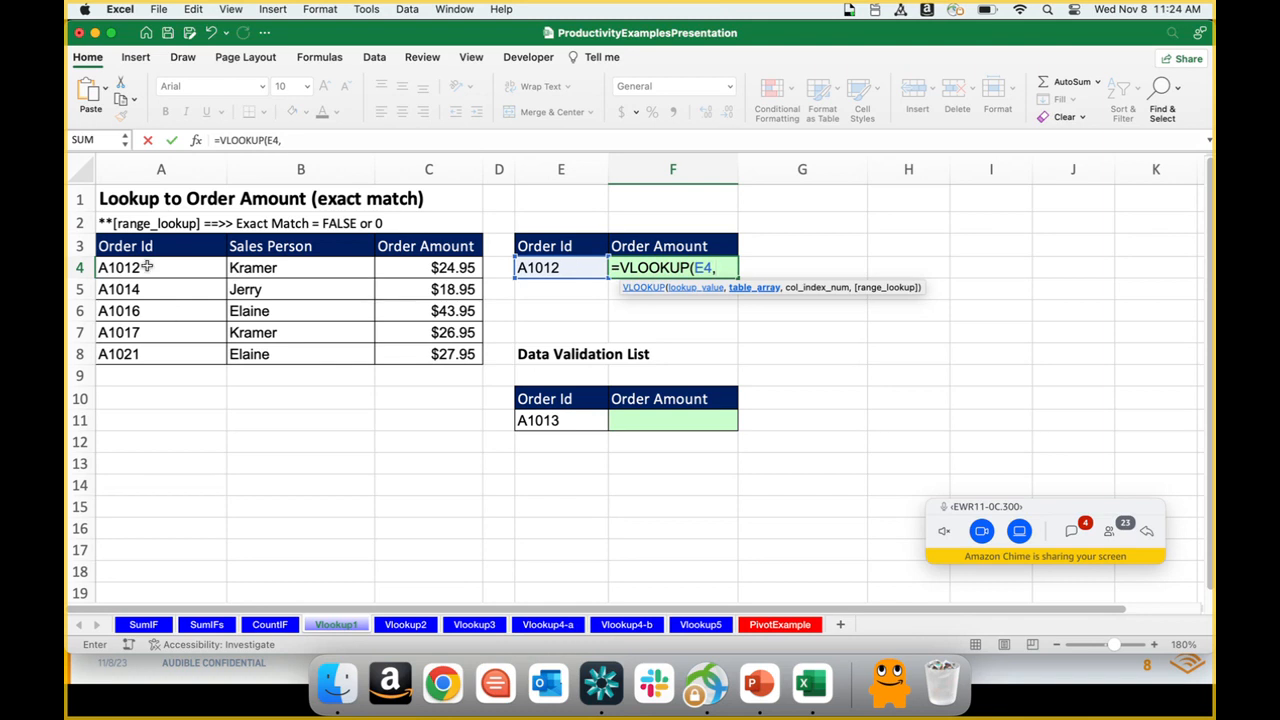
Step: Add A4:C8 as the table array and 3 as the column index in the F4 VLOOKUP formula
drag(152, 270, 398, 348)
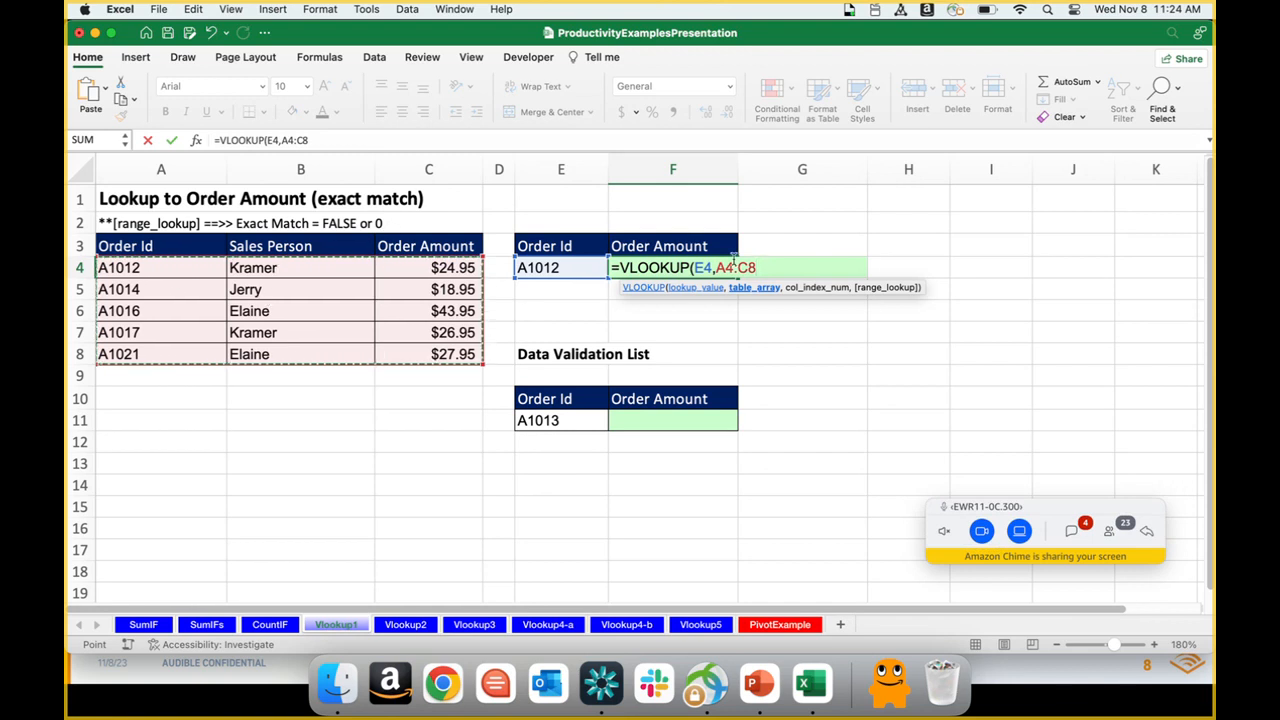
click(766, 262)
text(,)
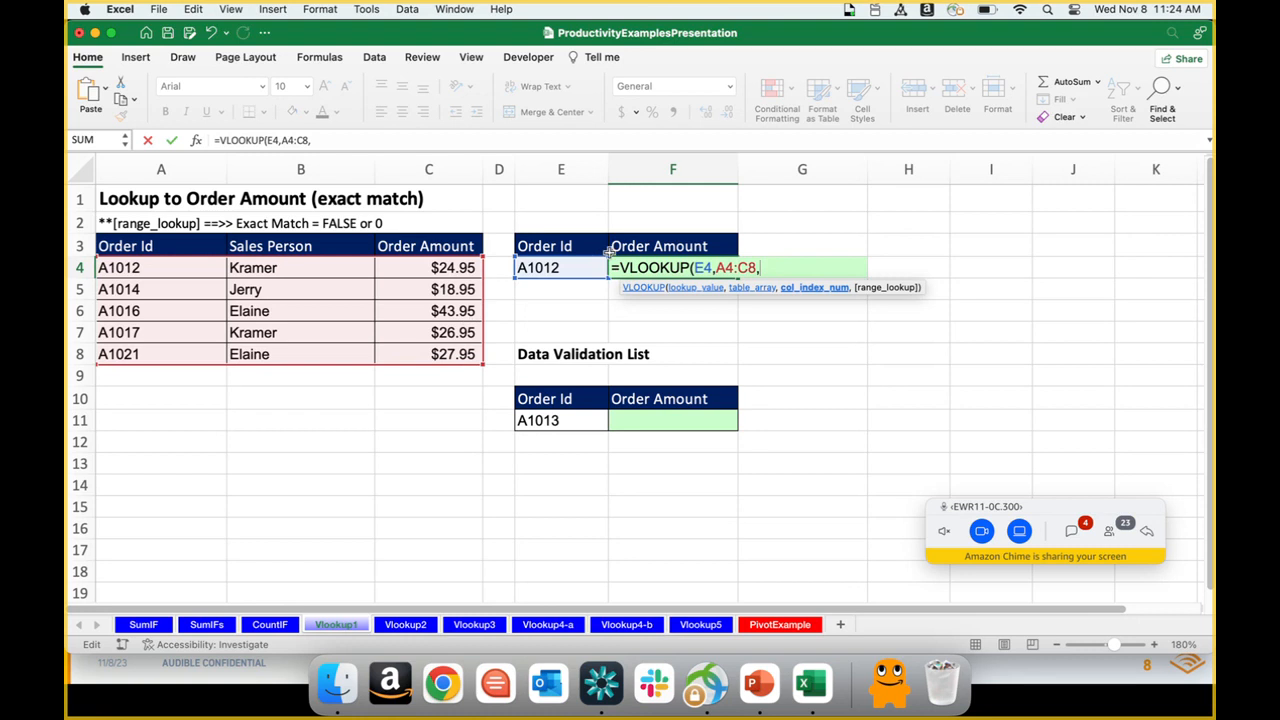
text(3,)
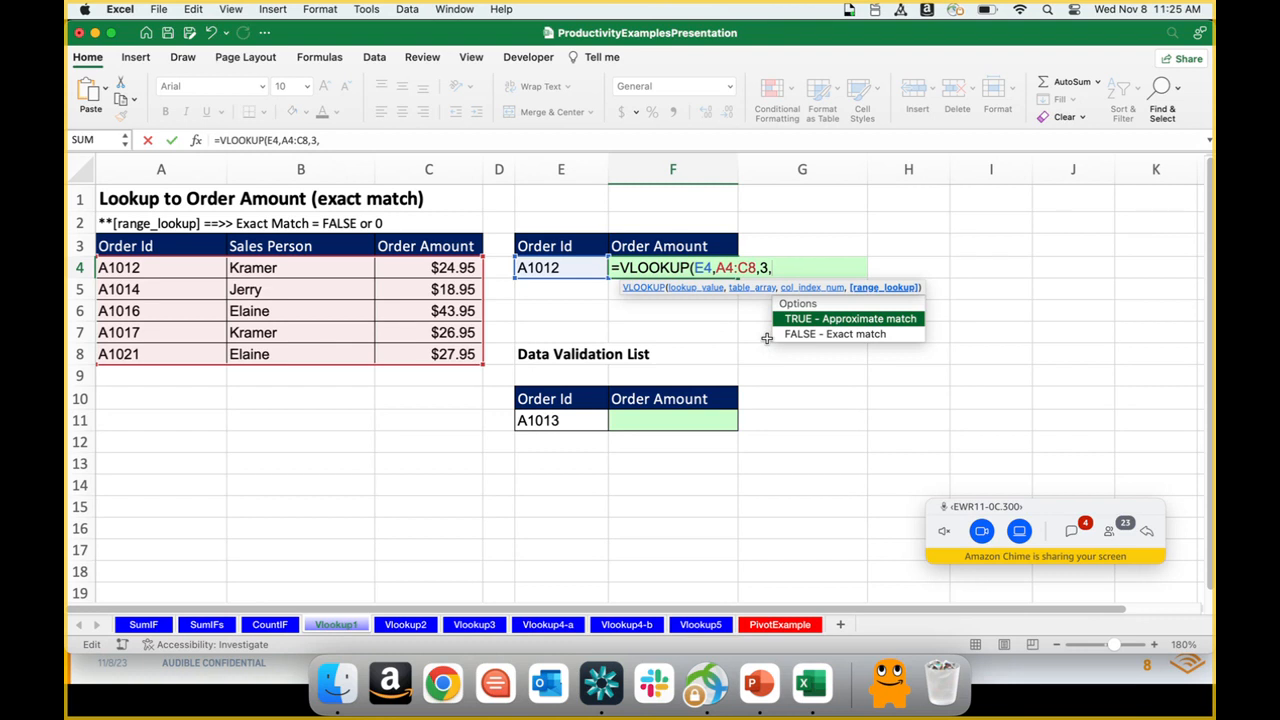
text(fal)
key(Tab)
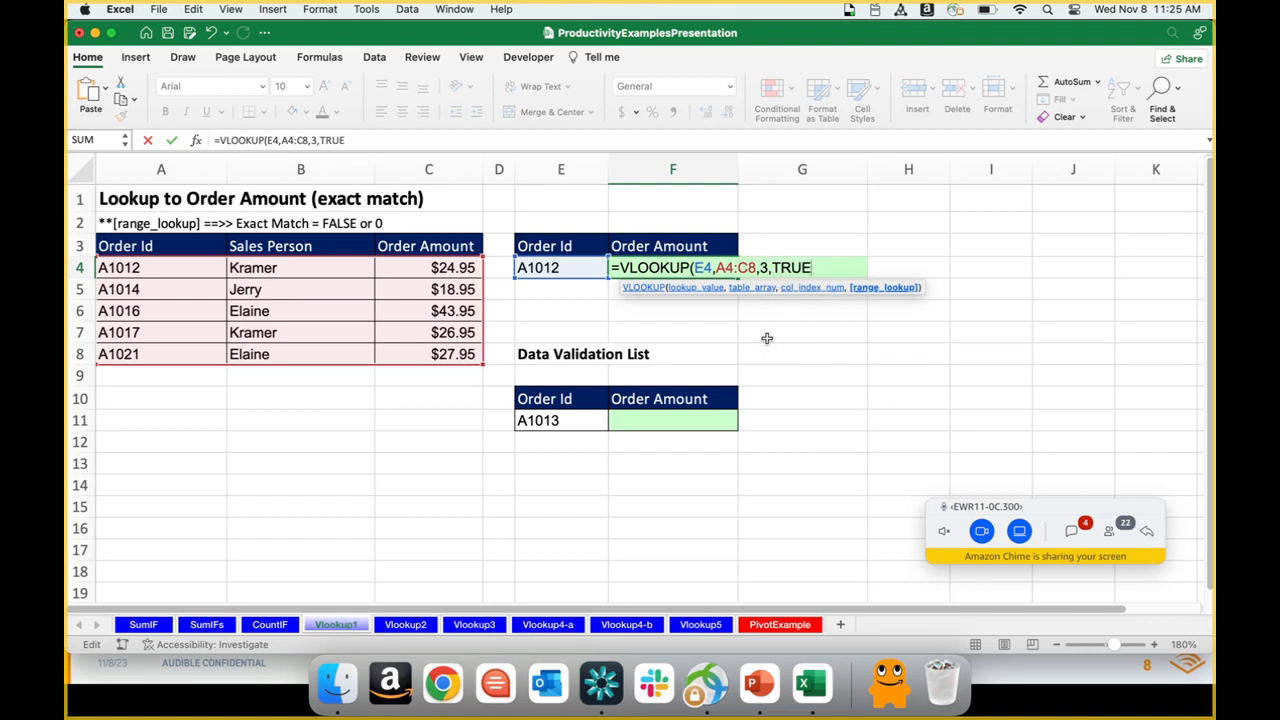
key(BackSpace)
key(BackSpace)
key(BackSpace)
key(BackSpace)
text(f)
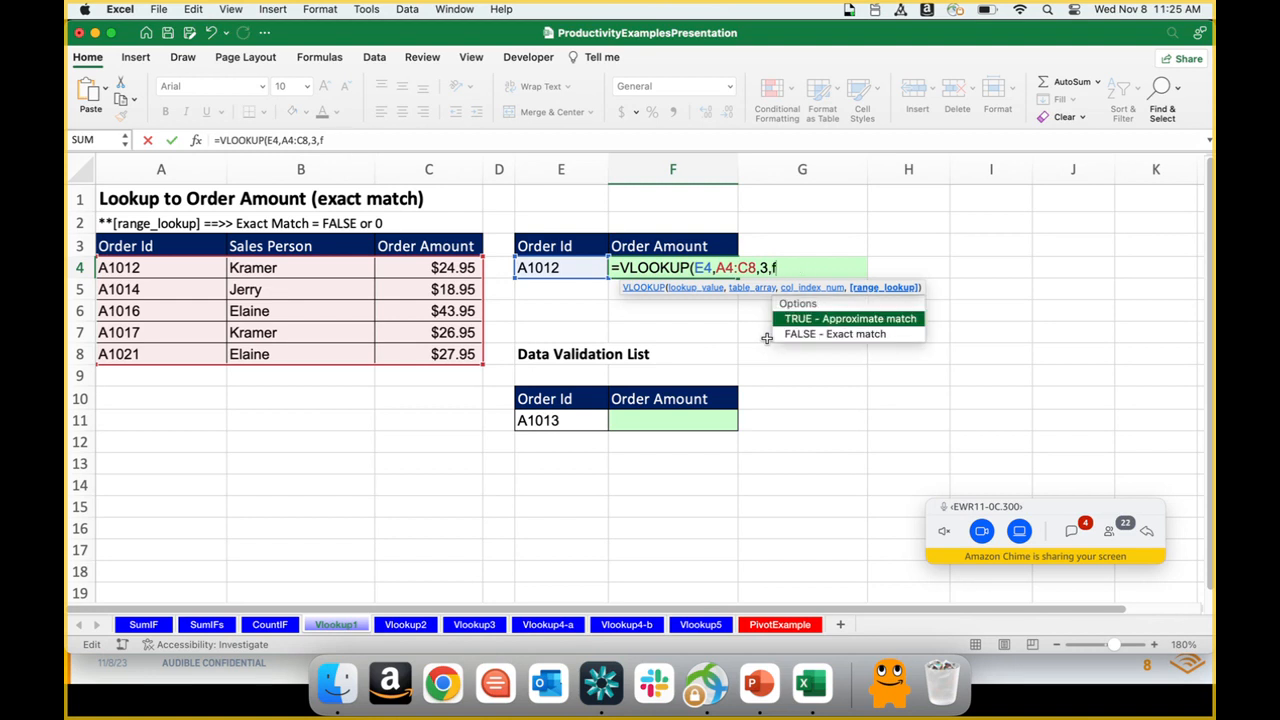
key(Tab)
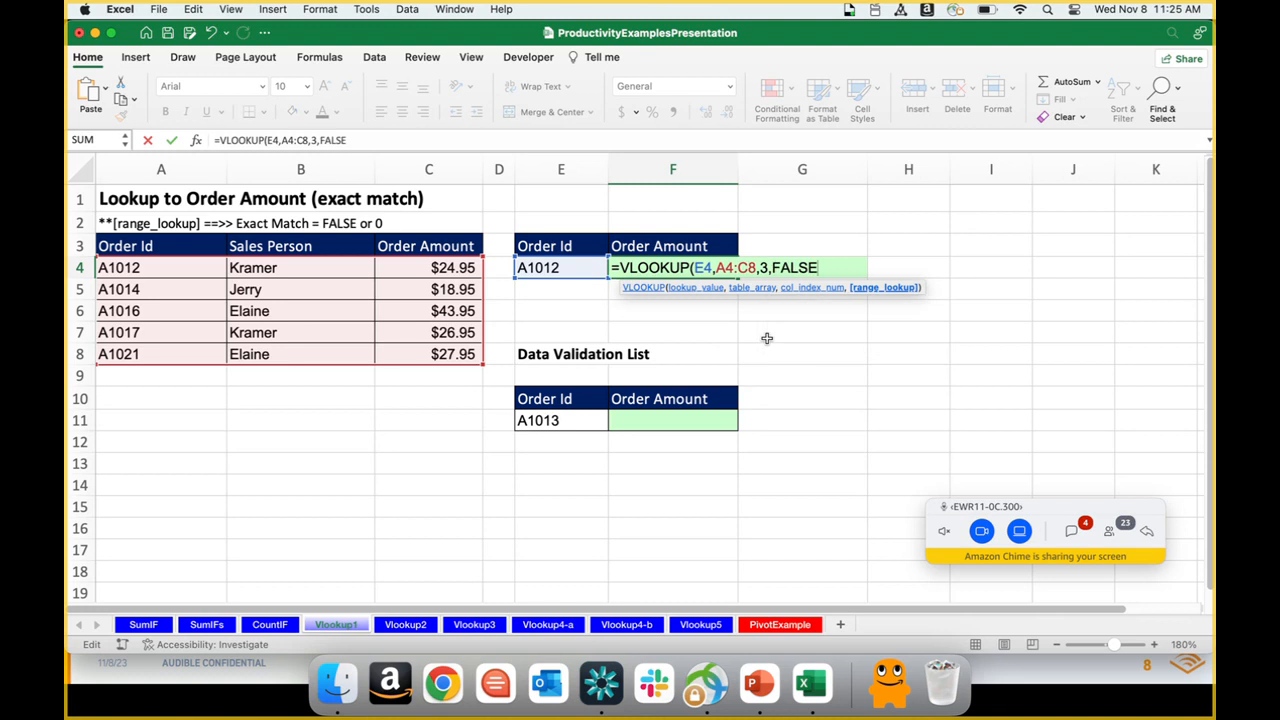
text())
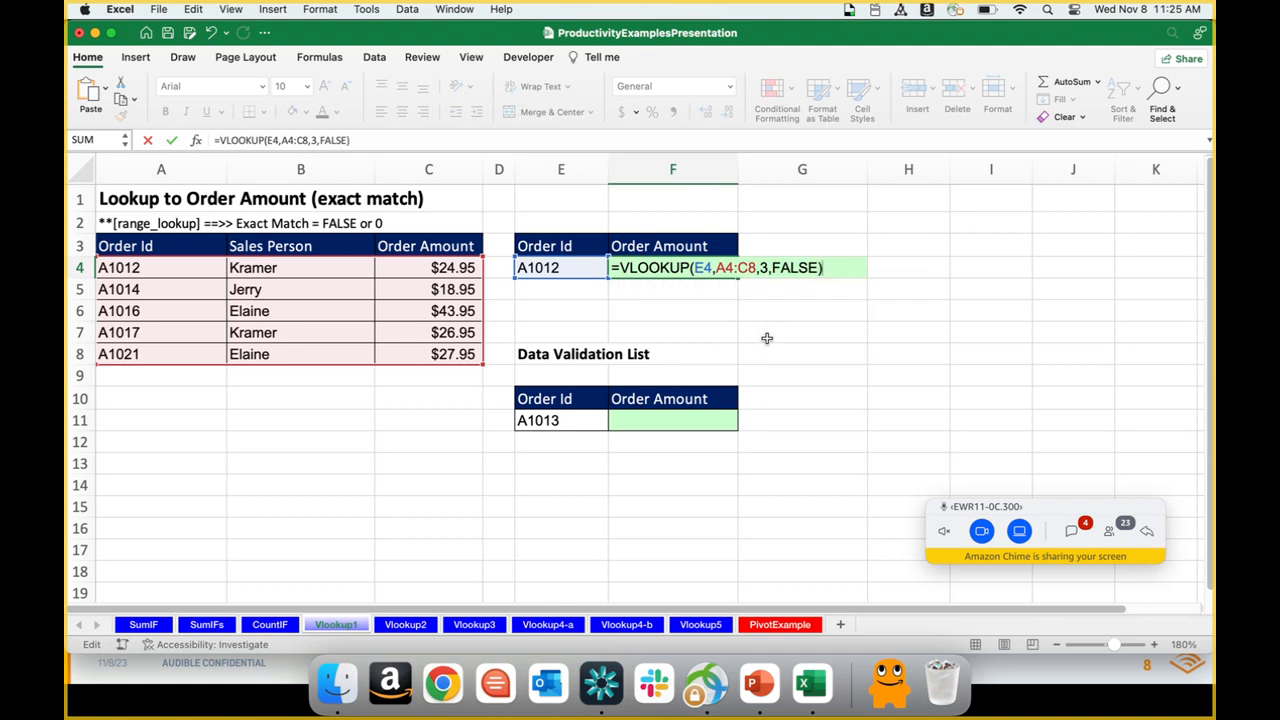
key(BackSpace)
key(BackSpace)
key(BackSpace)
key(BackSpace)
key(BackSpace)
key(BackSpace)
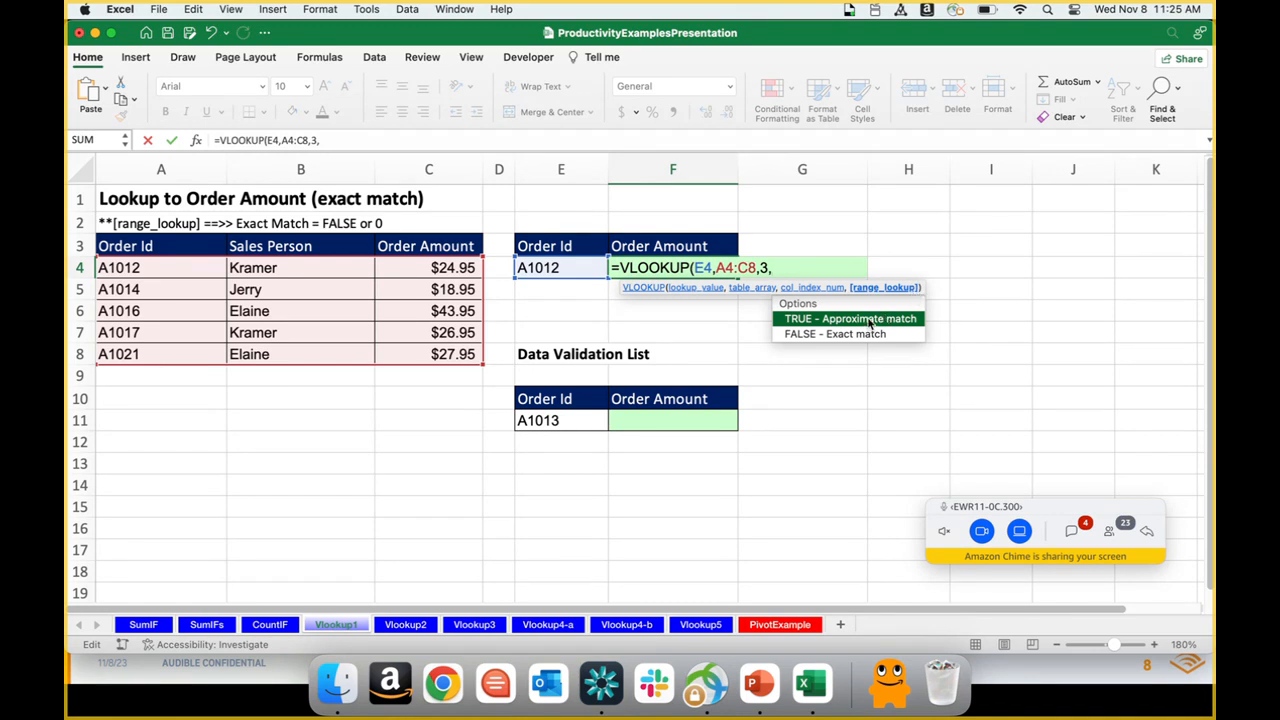
Step: Choose FALSE - Exact match as the range lookup and complete the F4 formula as =VLOOKUP(E4,A4:C8,3,FALSE)
key(Down)
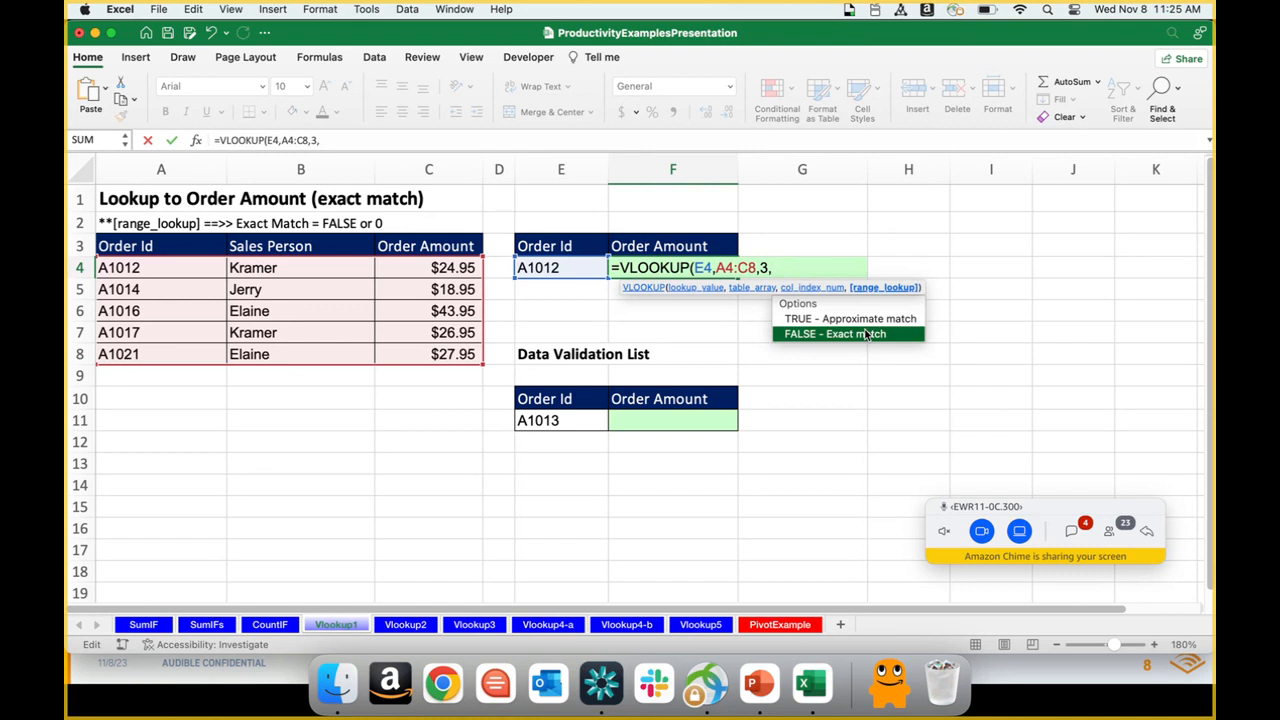
double_click(865, 336)
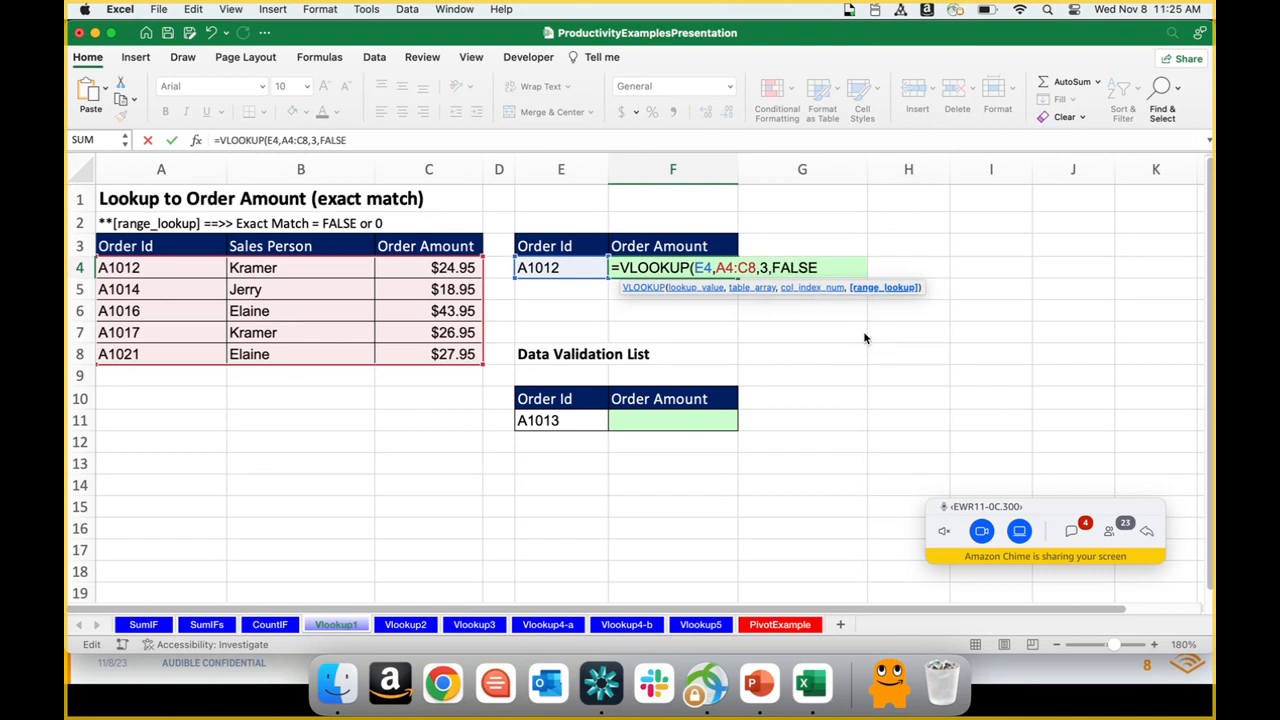
text())
key(Return)
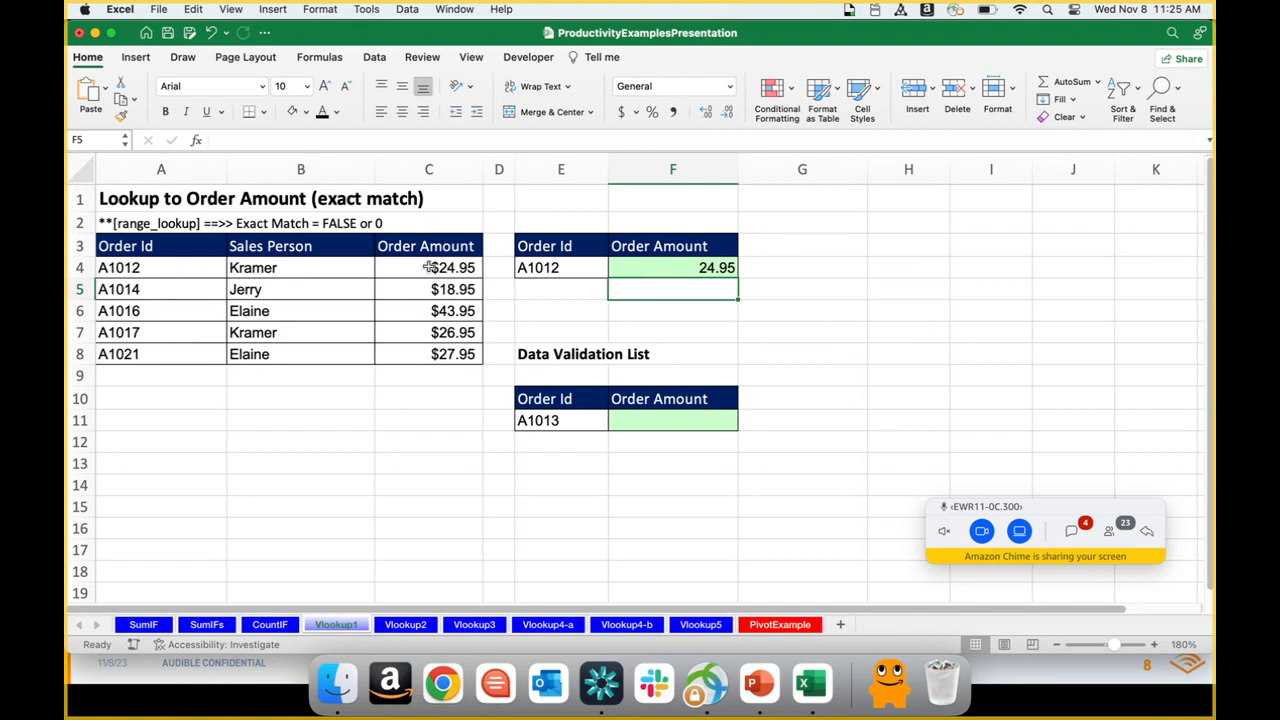
Step: Try column index 2 in the F4 VLOOKUP formula and undo the change
click(634, 266)
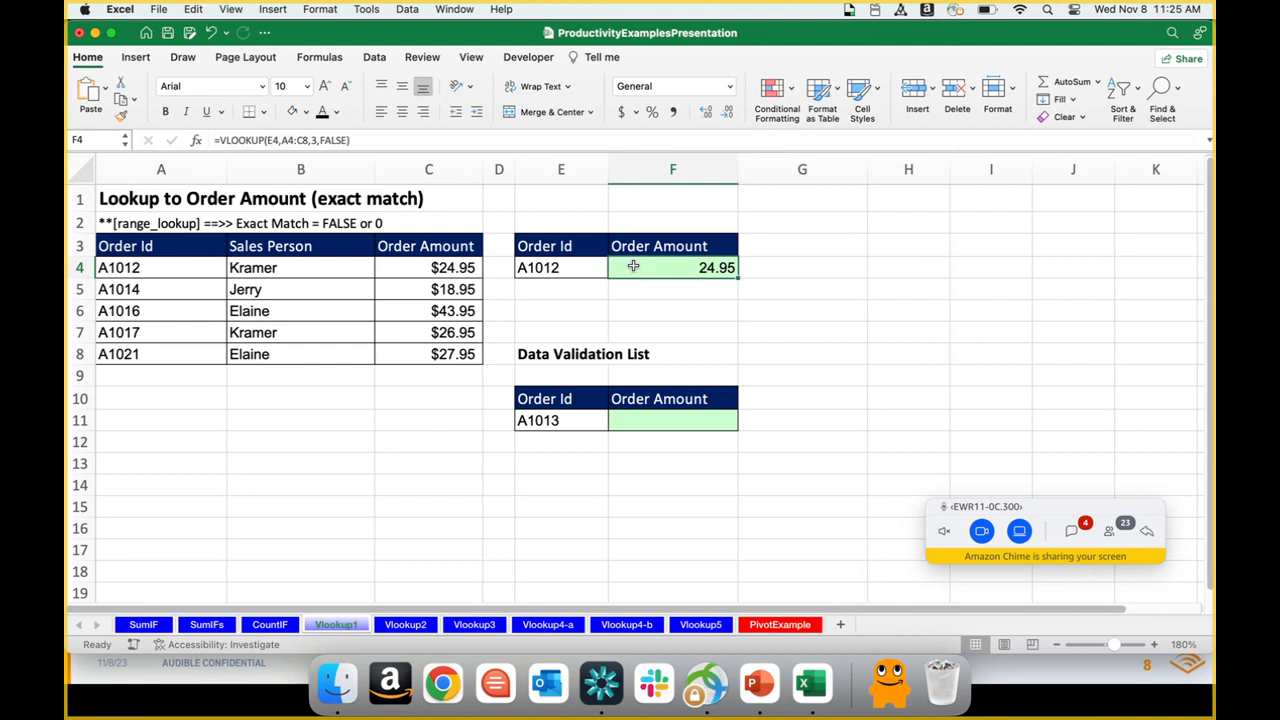
click(316, 140)
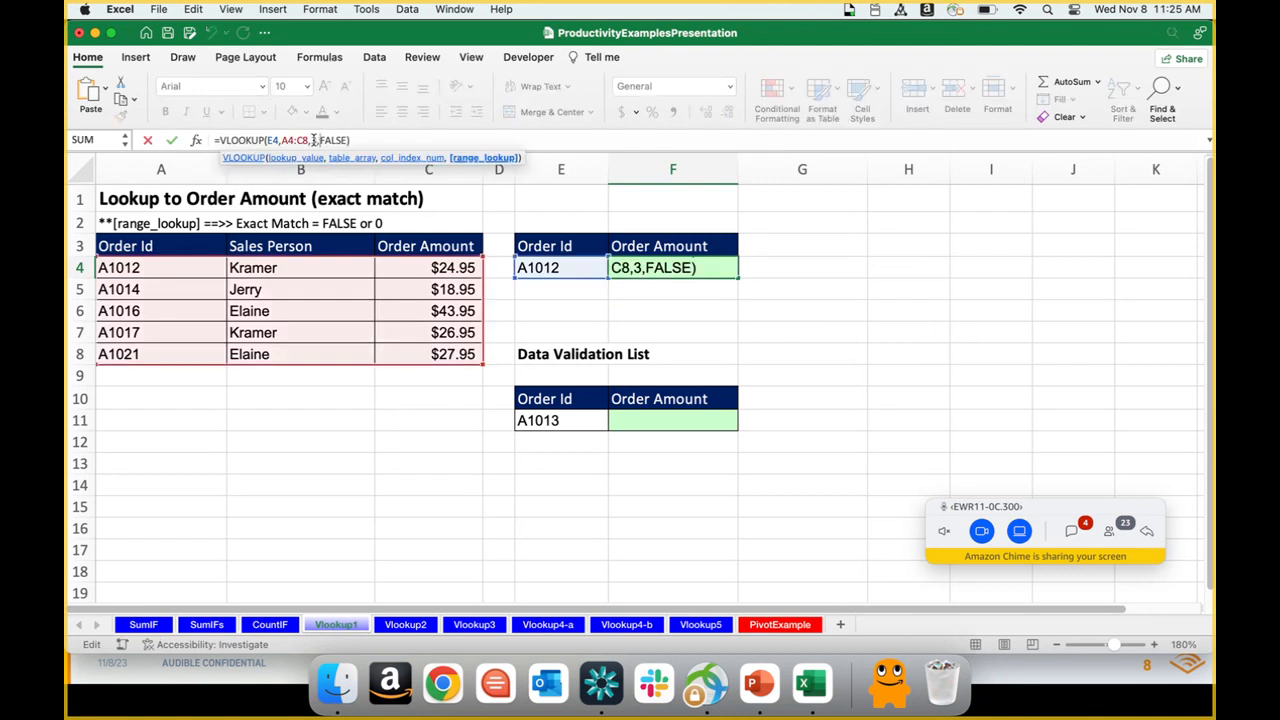
key(BackSpace)
text(2)
key(Return)
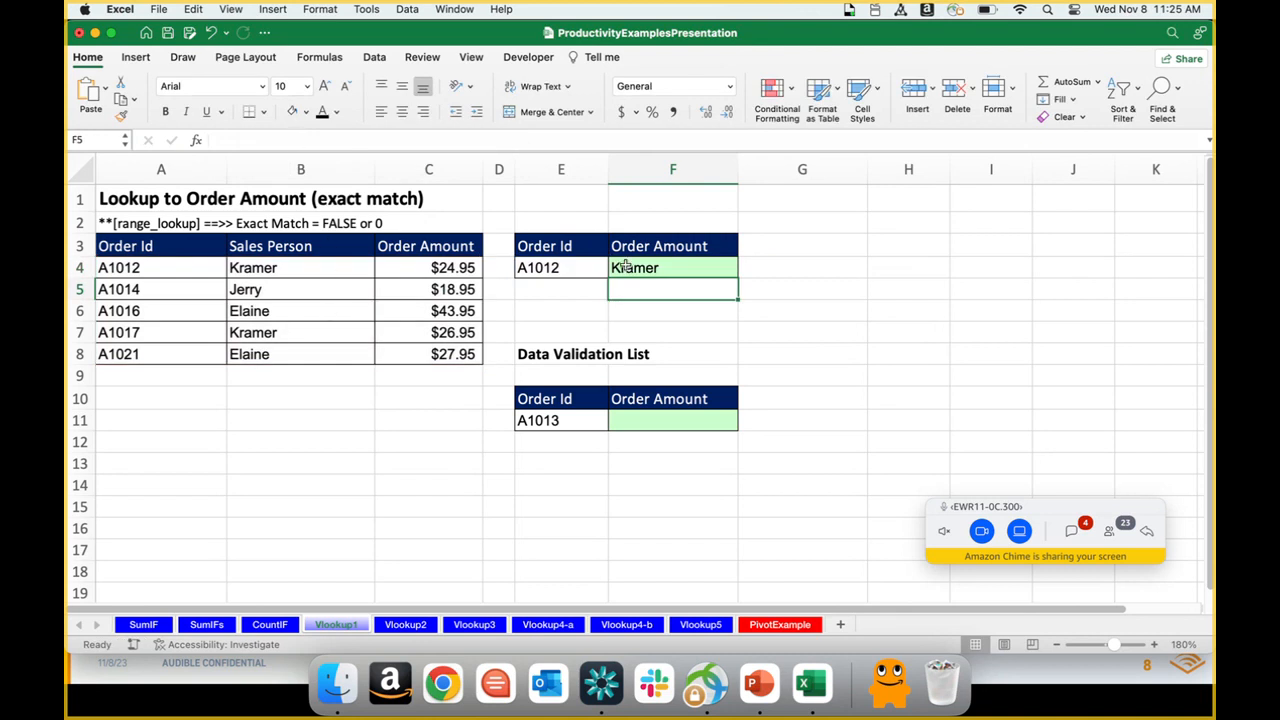
key(super+z)
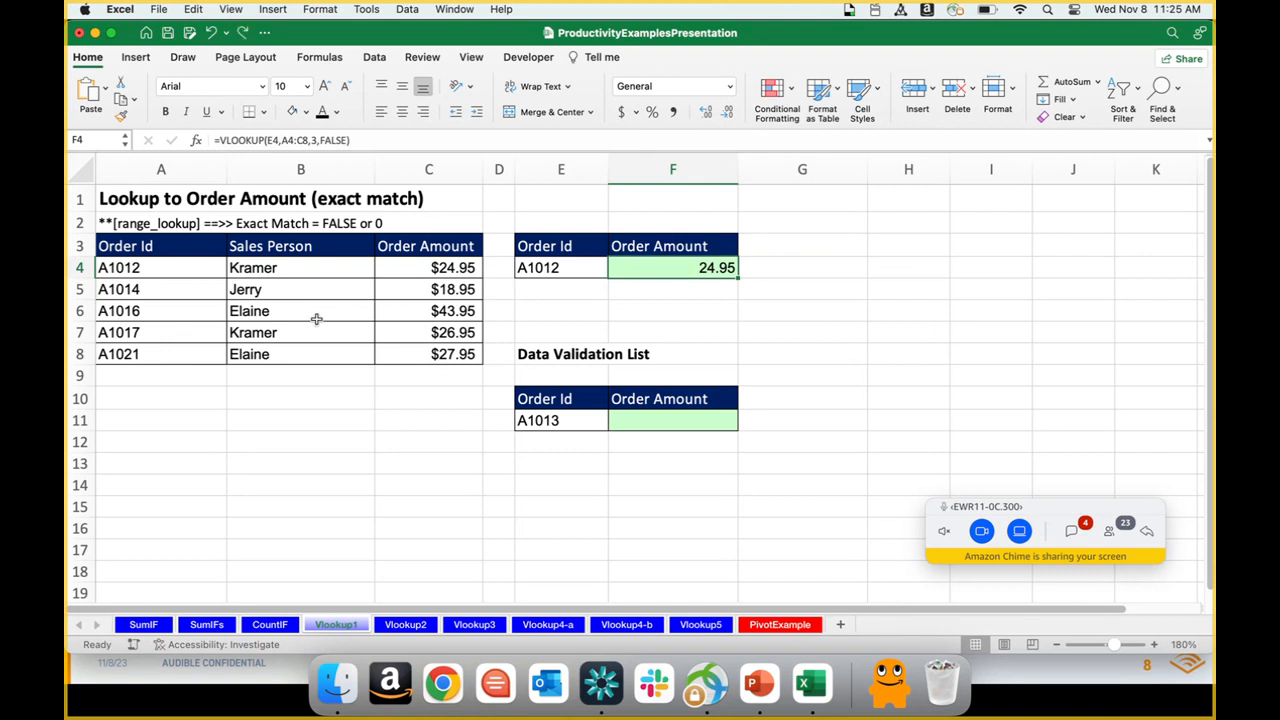
click(562, 267)
double_click(562, 267)
key(Tab)
Step: Start a VLOOKUP formula in F11 with E11 as the lookup value and A4:C8 as the table array
click(655, 424)
text(=vlo)
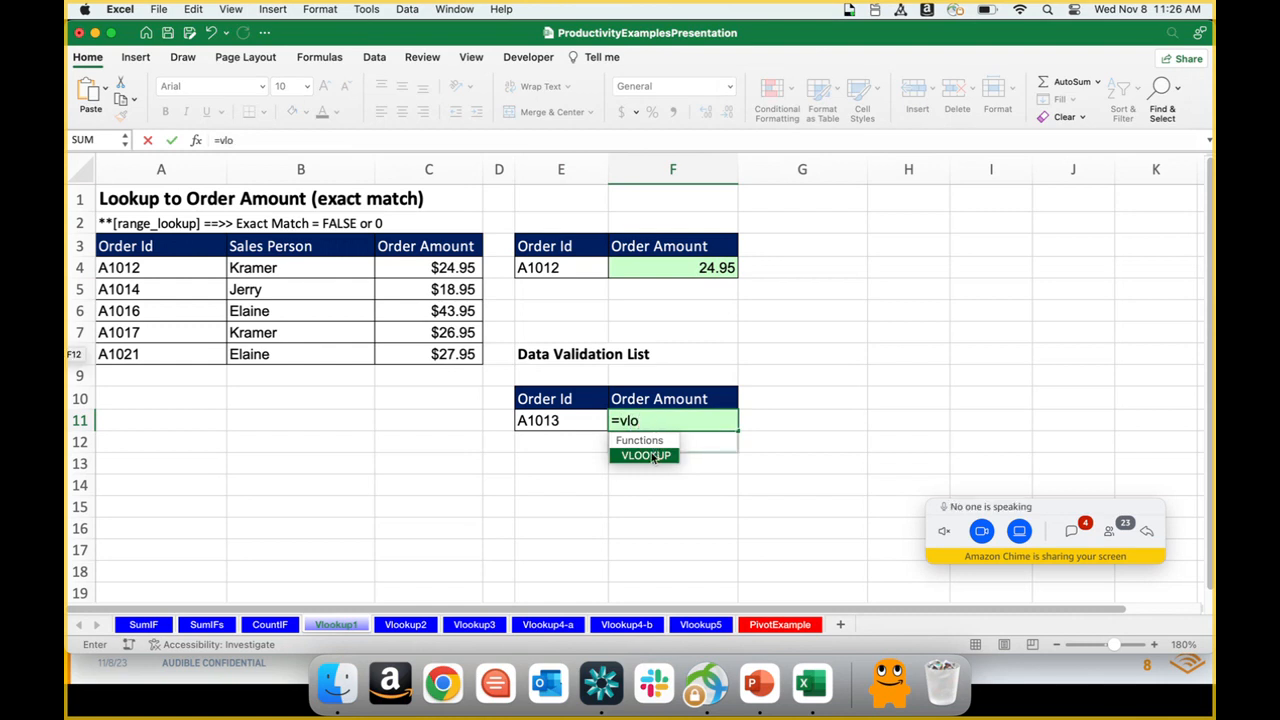
double_click(652, 456)
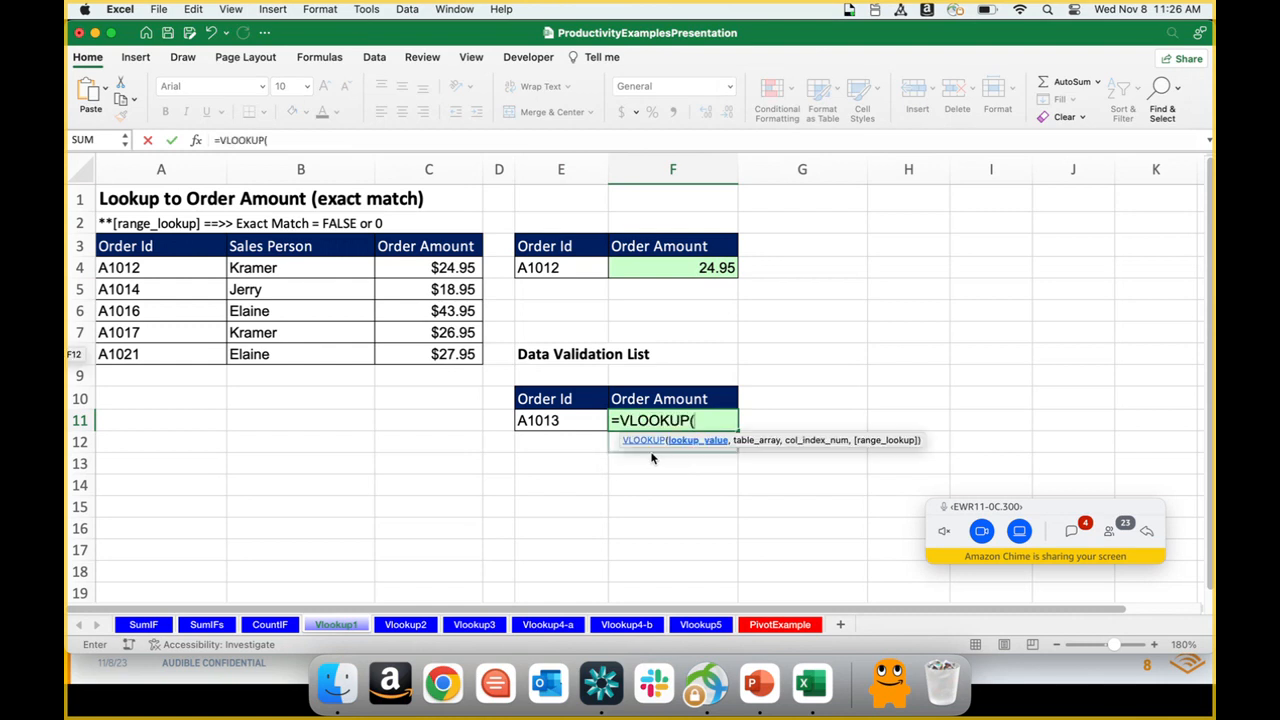
click(552, 420)
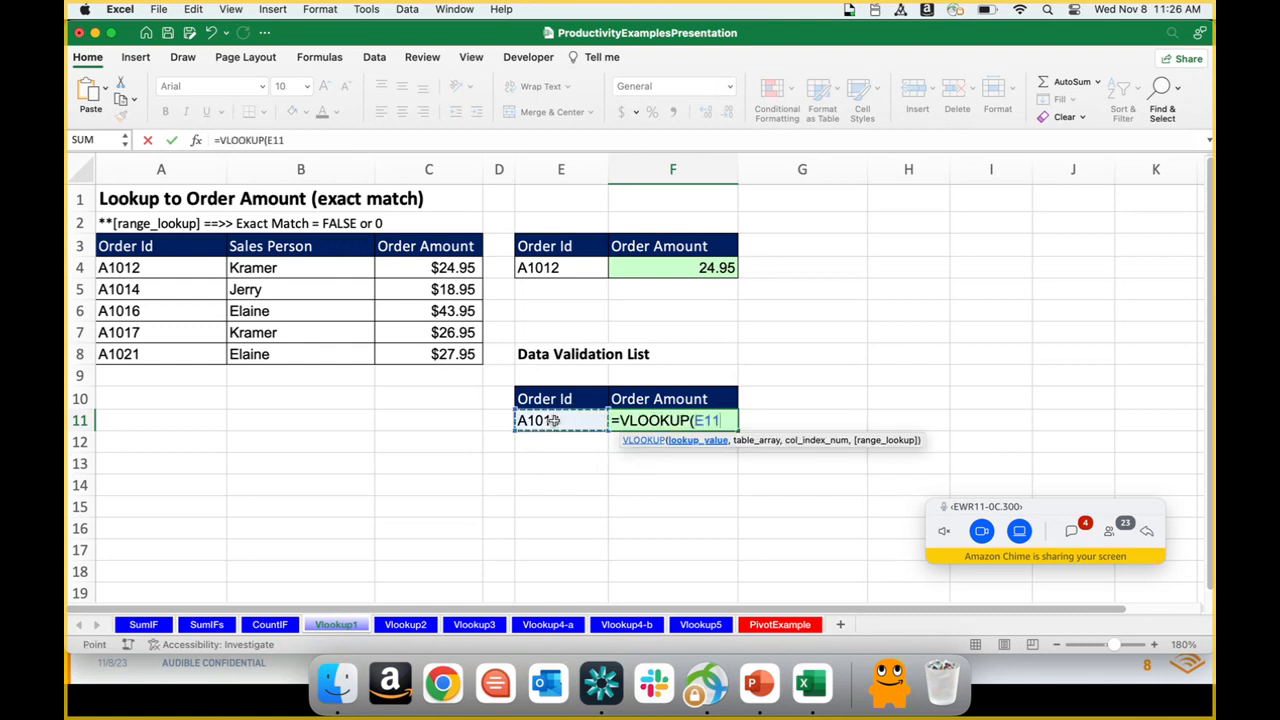
text(,)
drag(172, 272, 386, 362)
text(,)
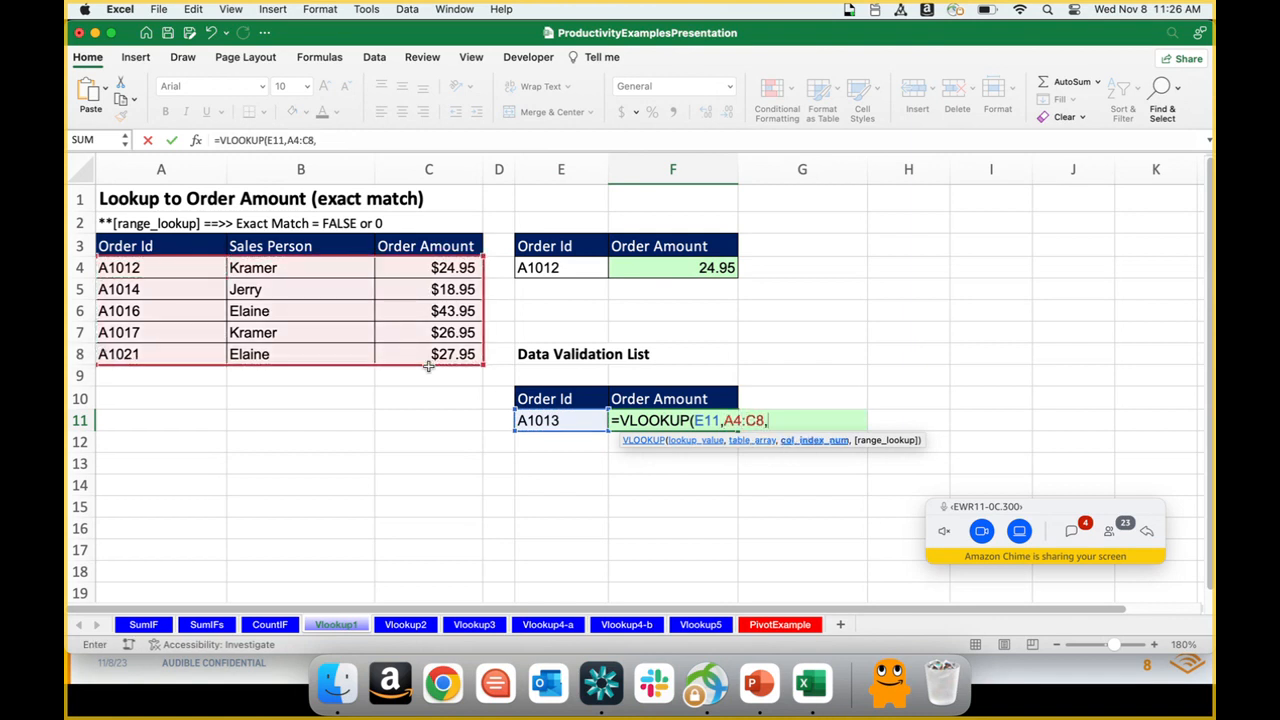
text(3,fa)
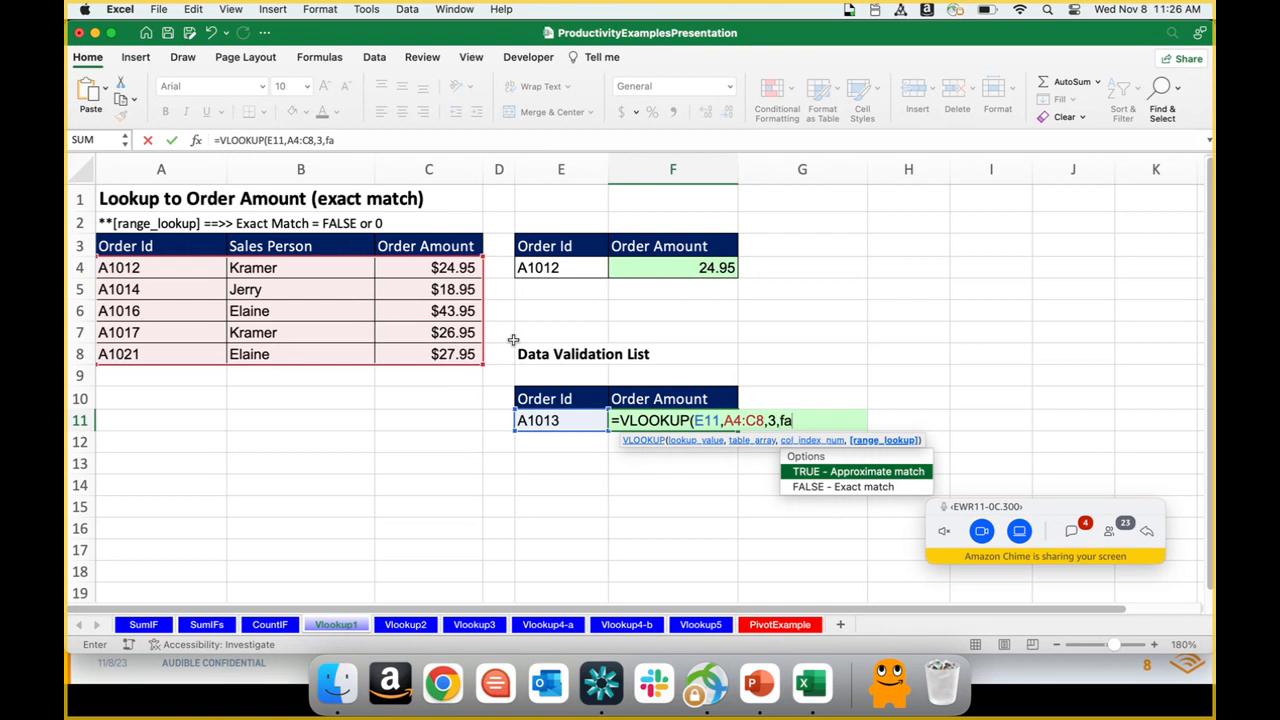
text(lse)
Step: Complete the F11 VLOOKUP formula with column index 3 and FALSE for an exact match
key(Tab)
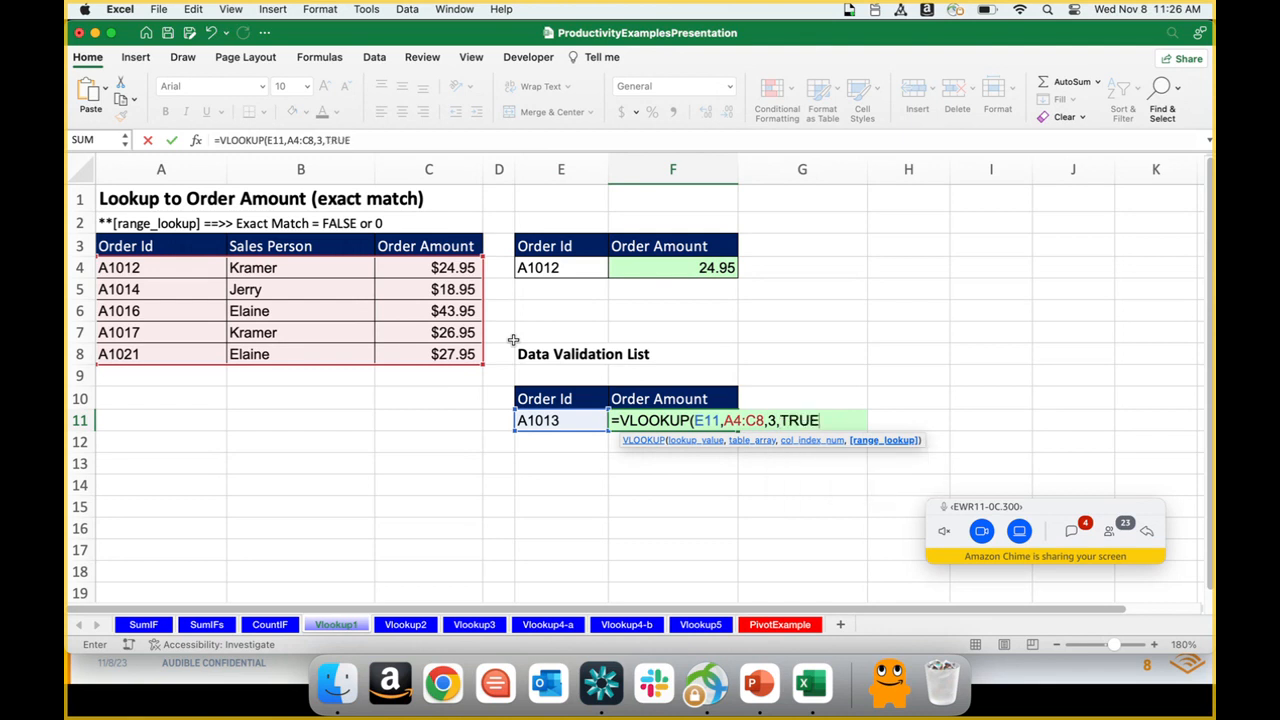
key(BackSpace)
key(BackSpace)
key(BackSpace)
key(BackSpace)
text(f)
key(Tab)
text())
key(Return)
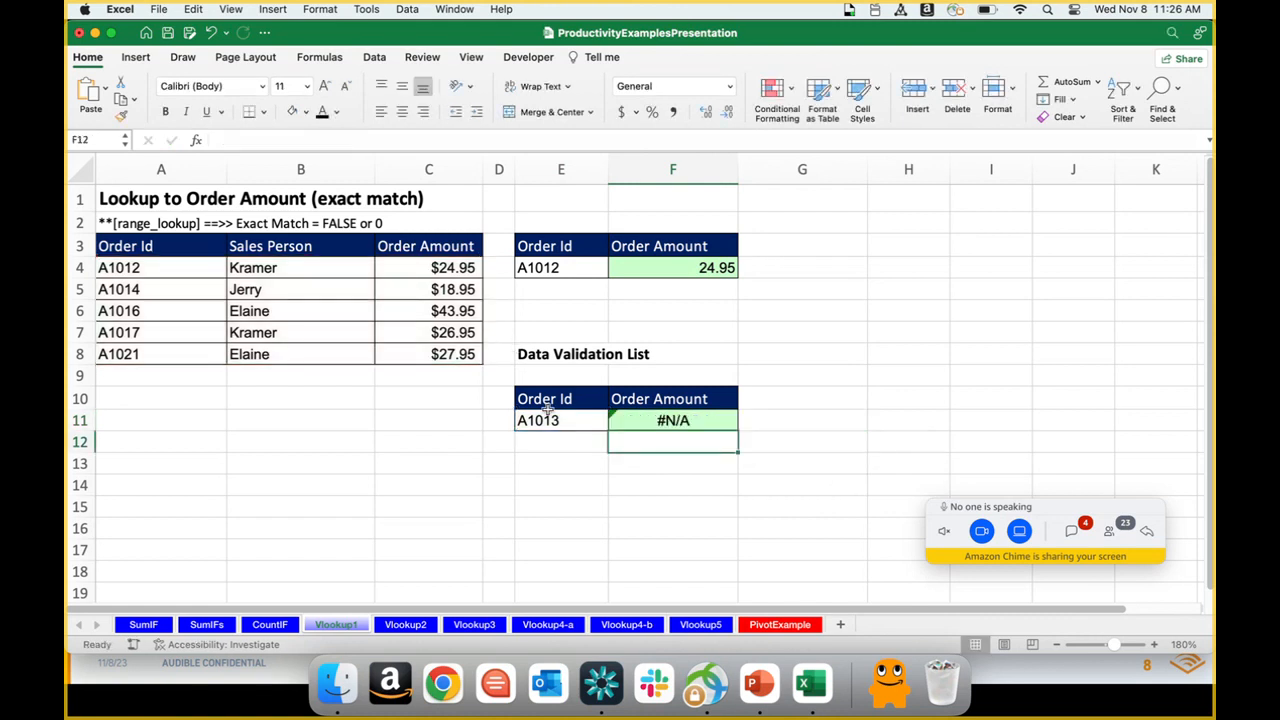
Step: Change the order ID in E11 to A1012
click(541, 428)
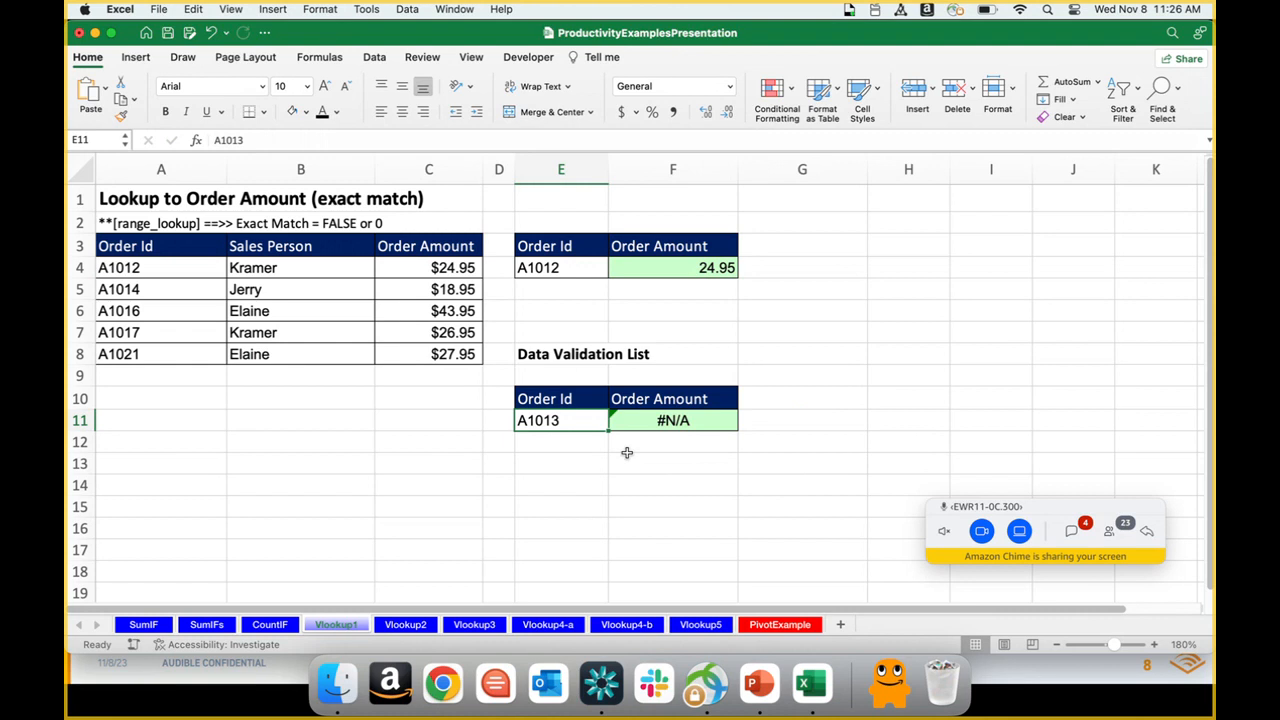
double_click(563, 423)
key(BackSpace)
text(2)
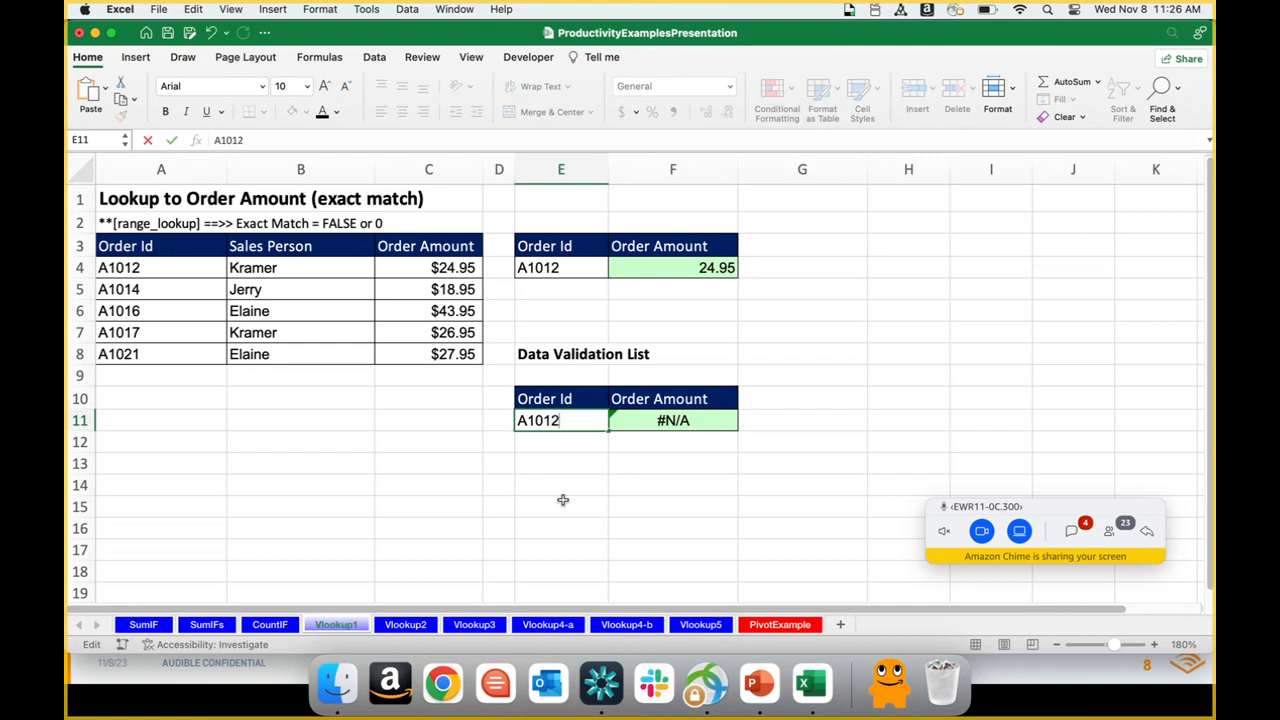
key(Return)
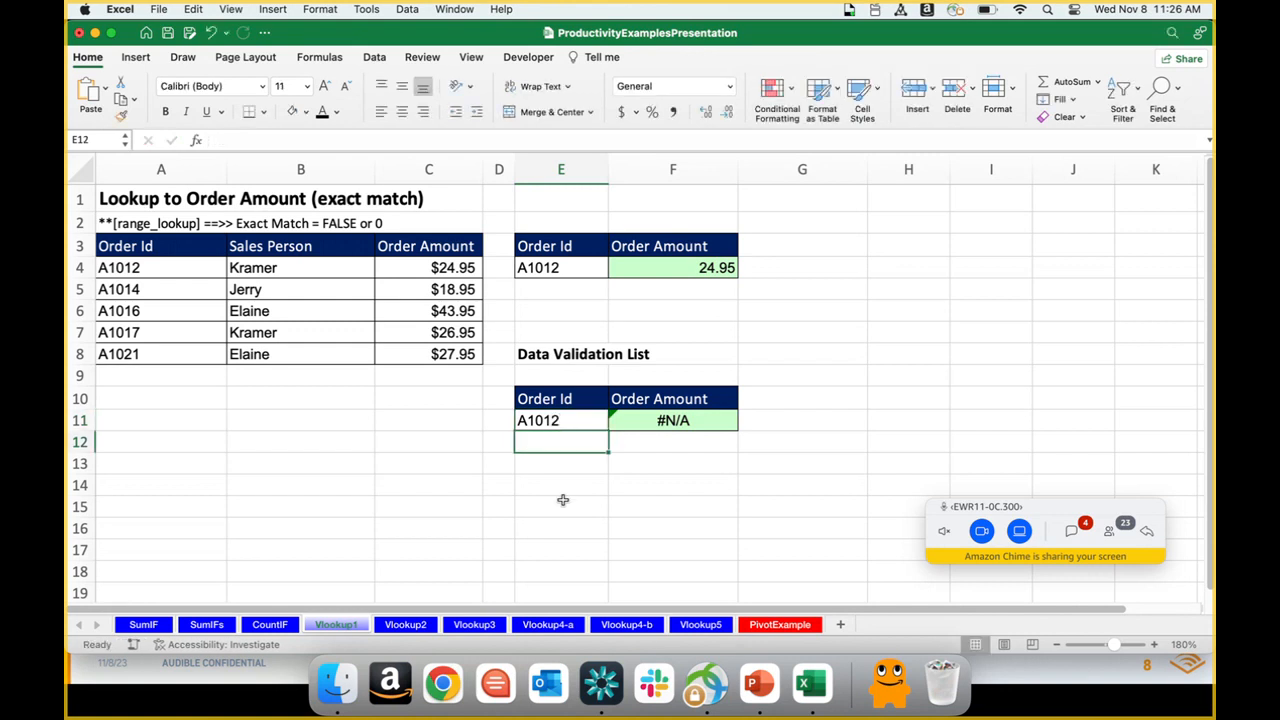
Step: Clear the order ID in E11 and set up a data validation rule on the cell that allows a List
key(Up)
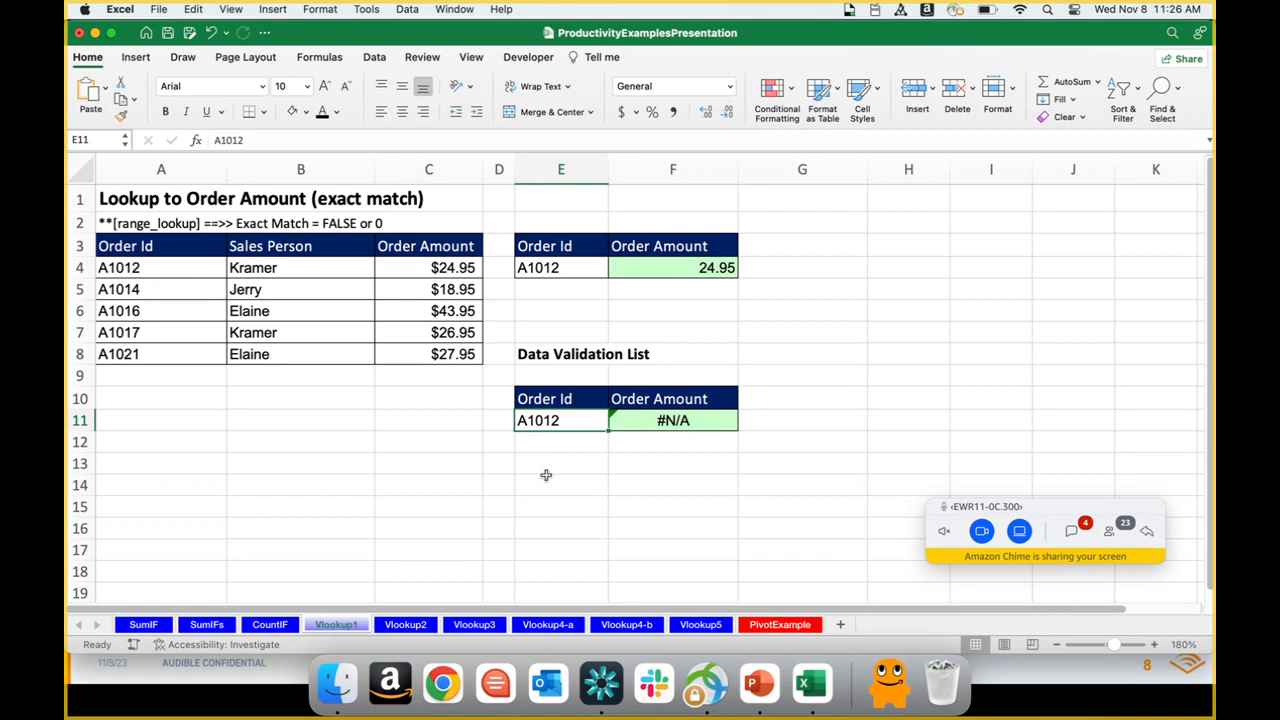
key(Delete)
click(374, 58)
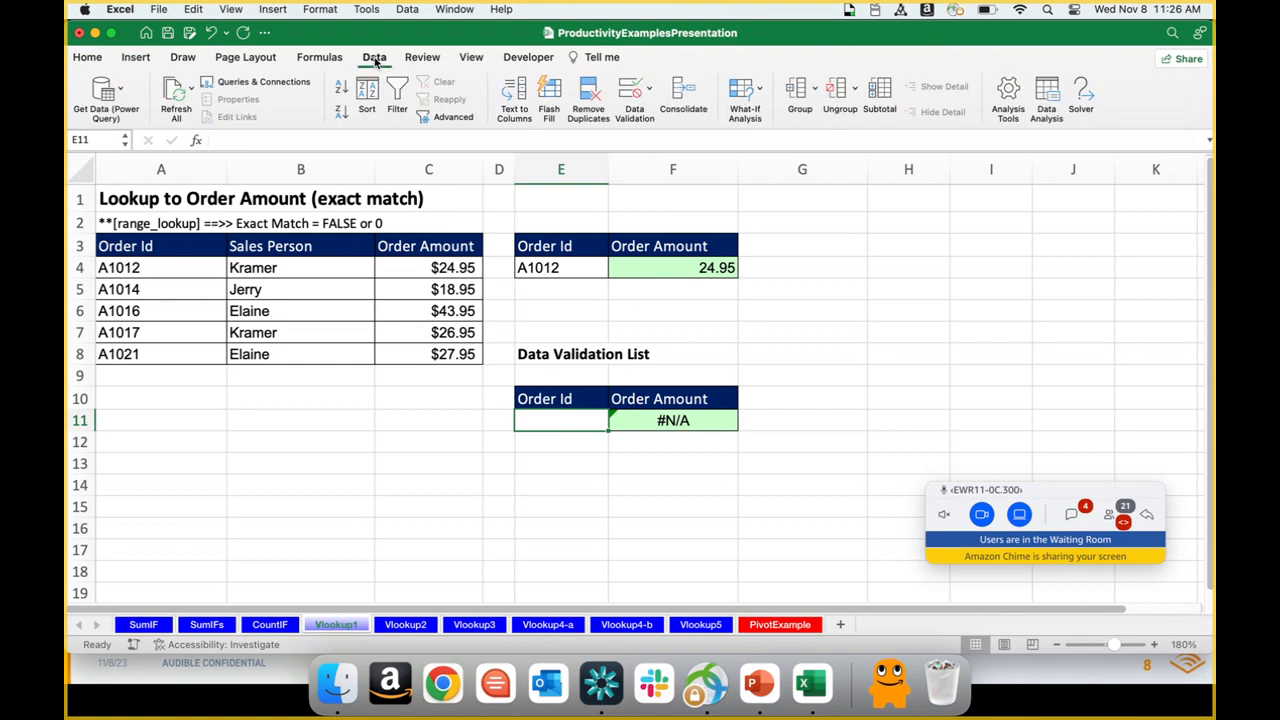
click(647, 92)
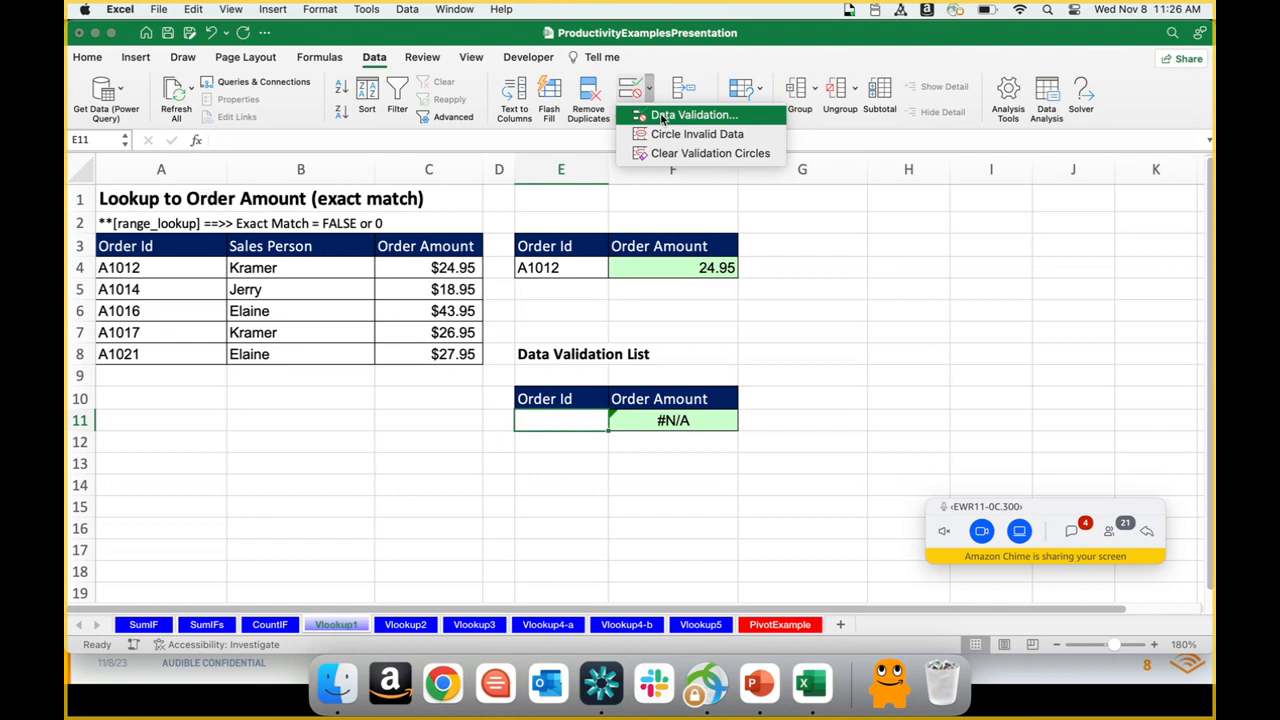
click(661, 116)
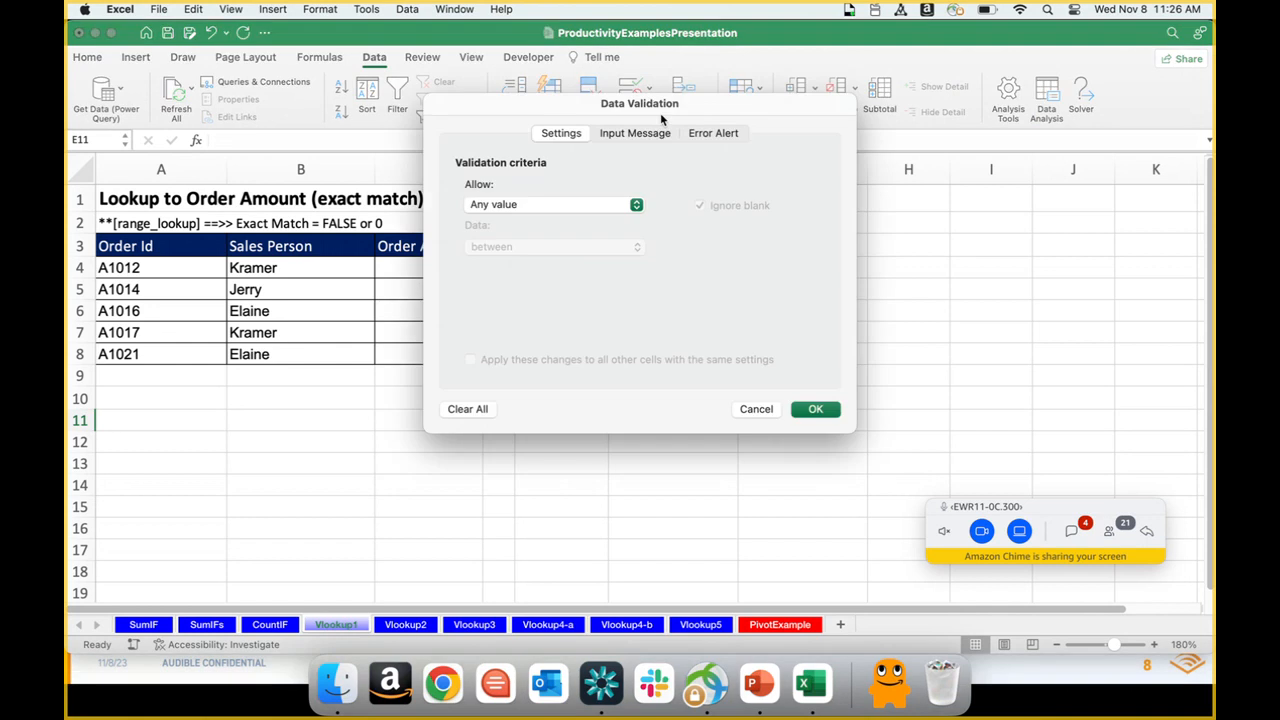
click(635, 205)
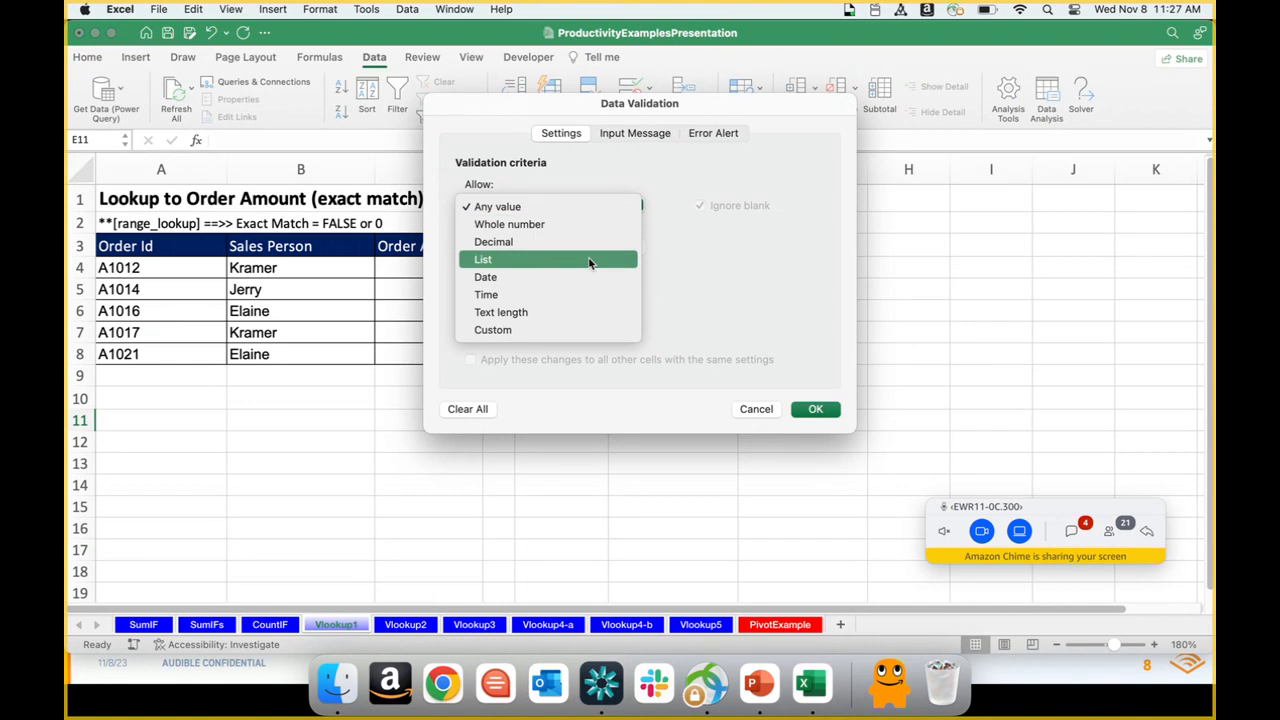
click(517, 262)
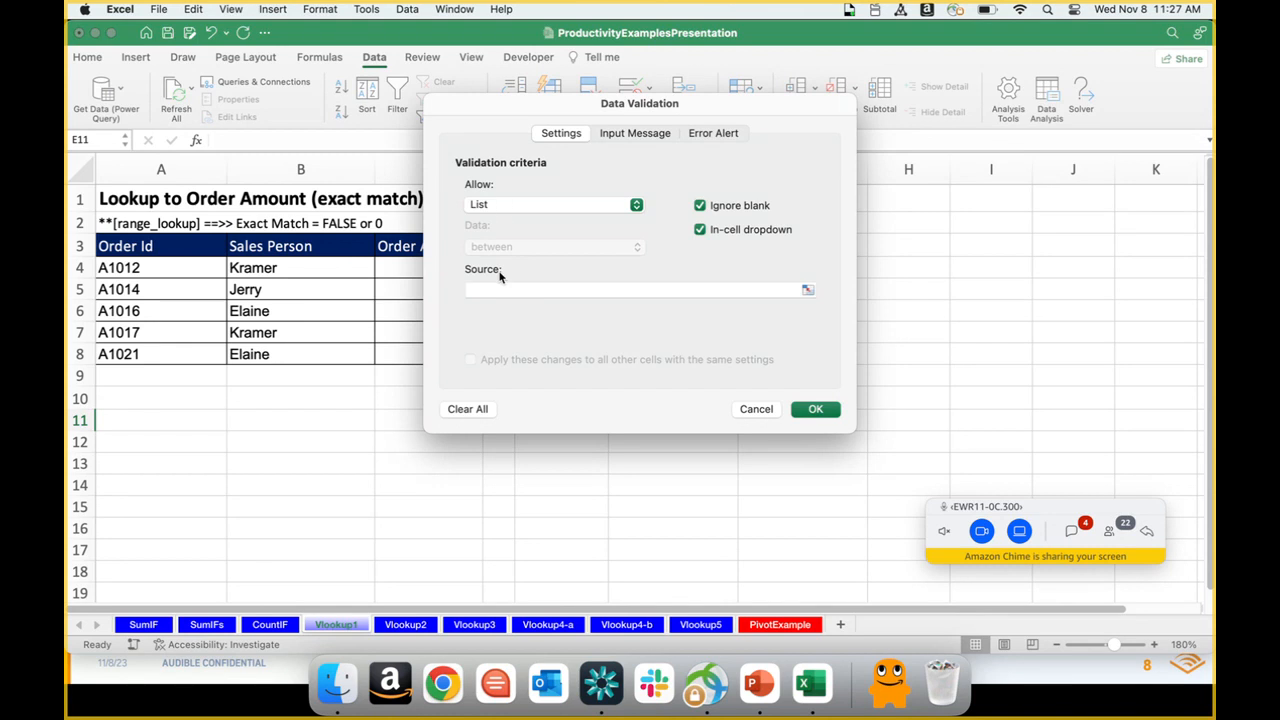
Step: Use the order IDs in A4:A8 as the validation list's source and apply the rule to E11
click(499, 290)
click(194, 271)
drag(198, 288, 199, 355)
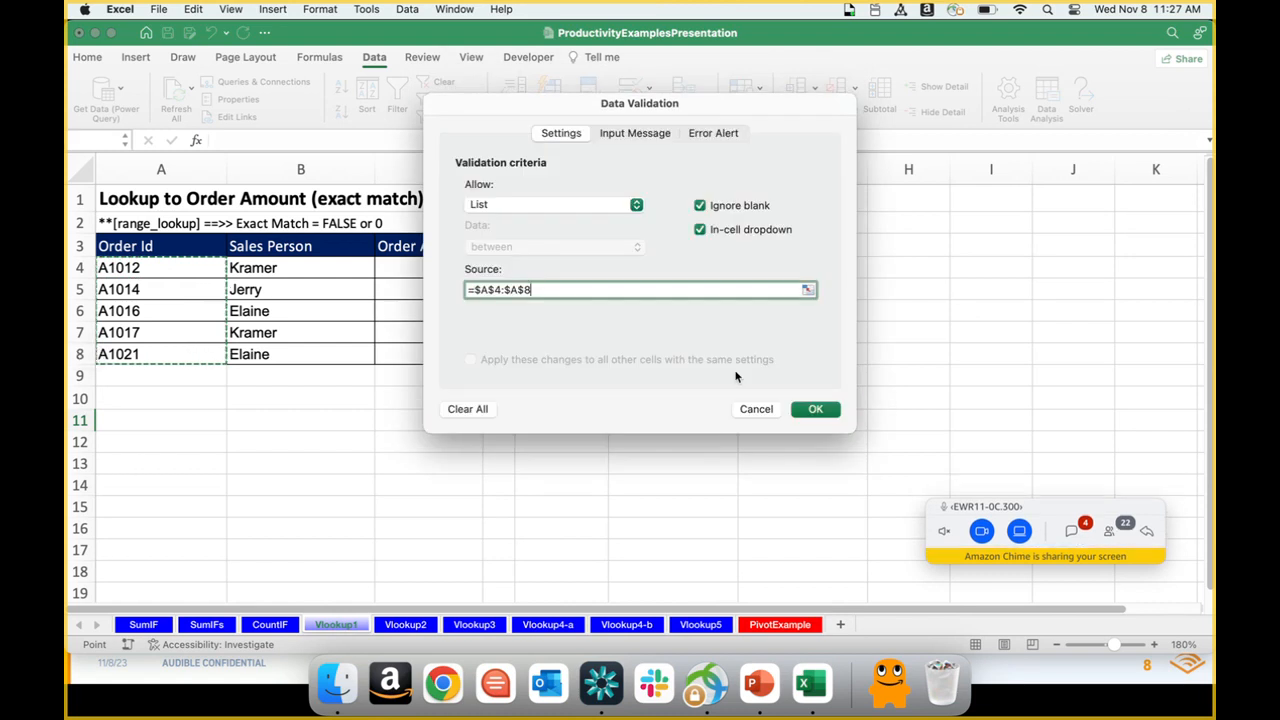
click(816, 411)
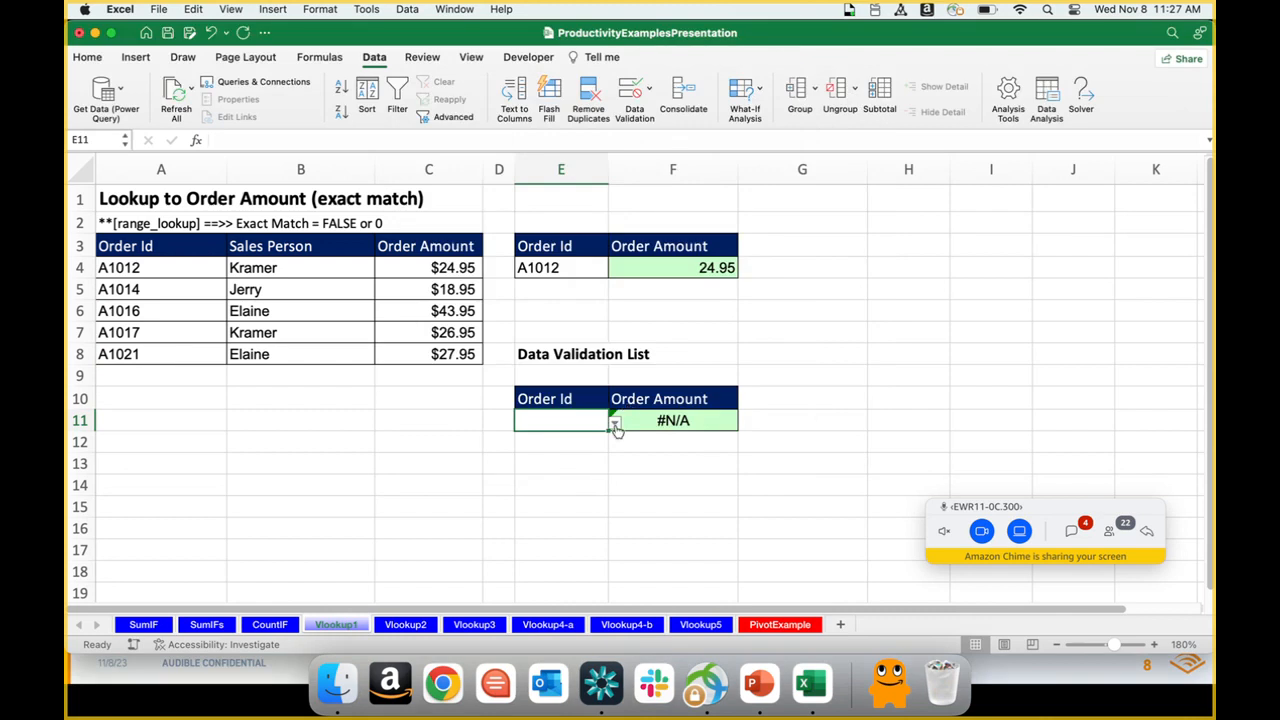
Step: Test E11's validation dropdown by choosing several order IDs, including A1016 and A1012, ending with A1014
click(616, 424)
key(Down)
key(Down)
key(Return)
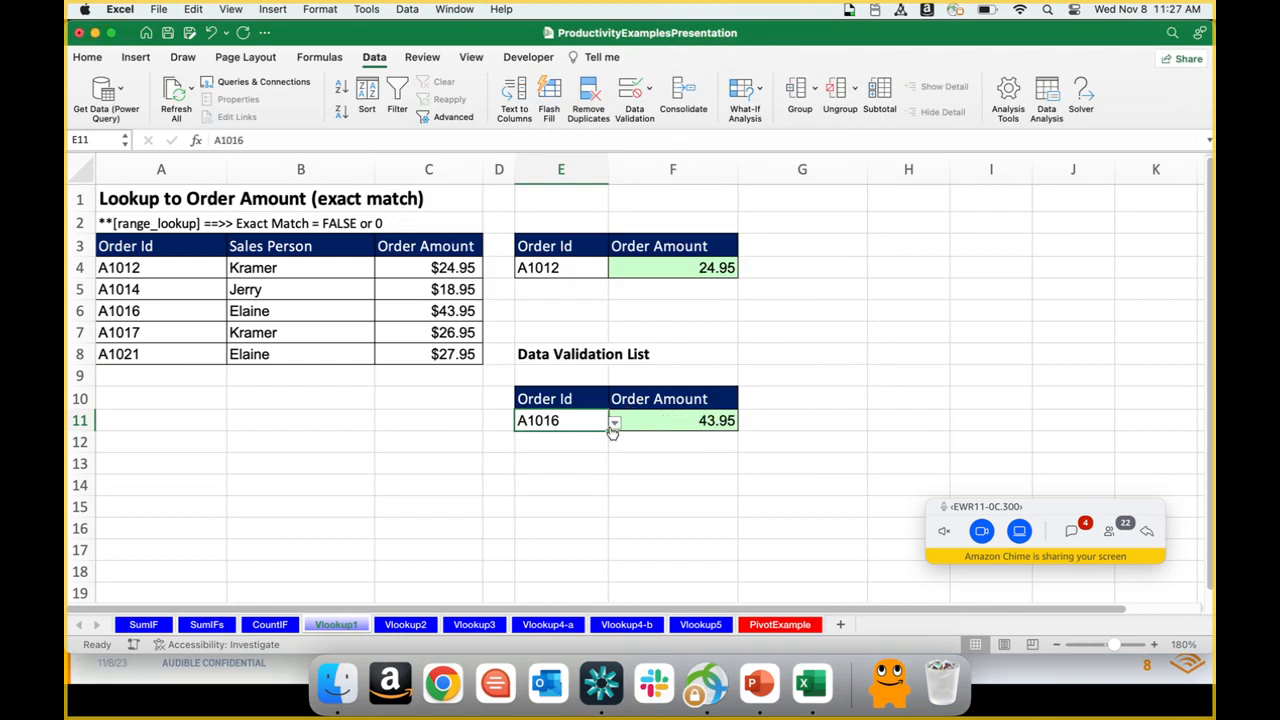
click(616, 428)
click(551, 454)
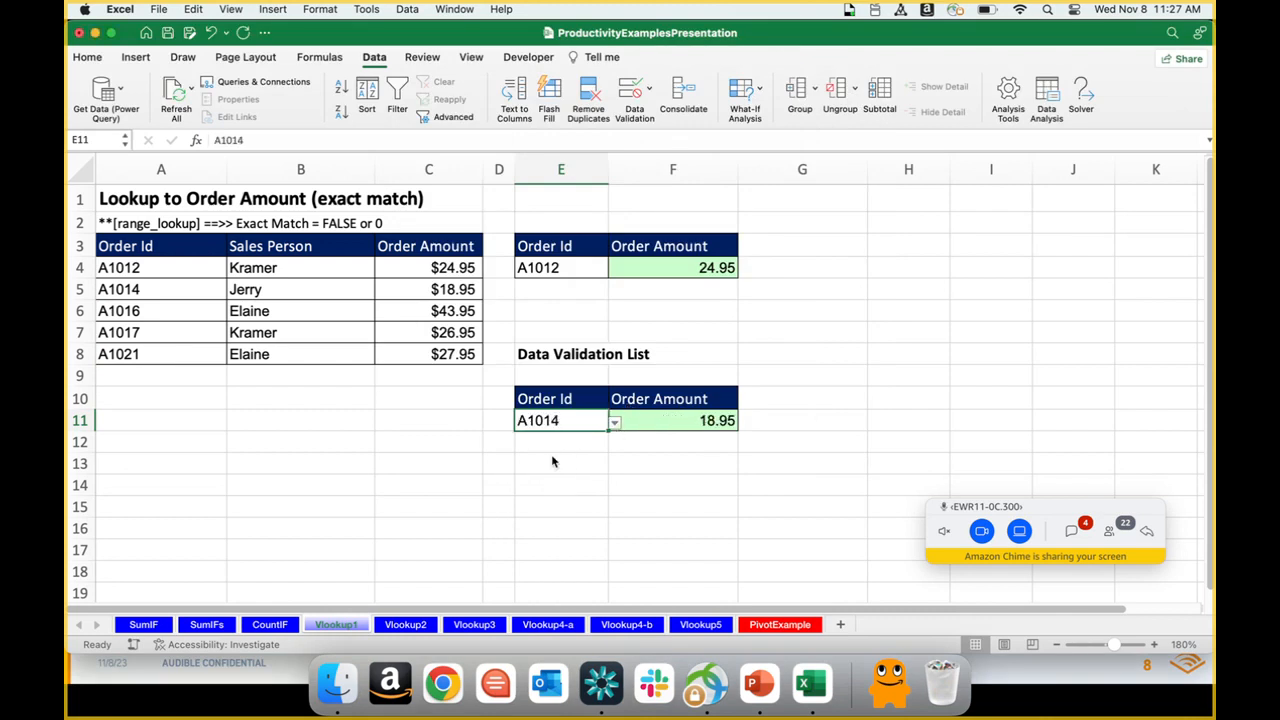
click(614, 425)
key(Up)
key(Return)
click(614, 424)
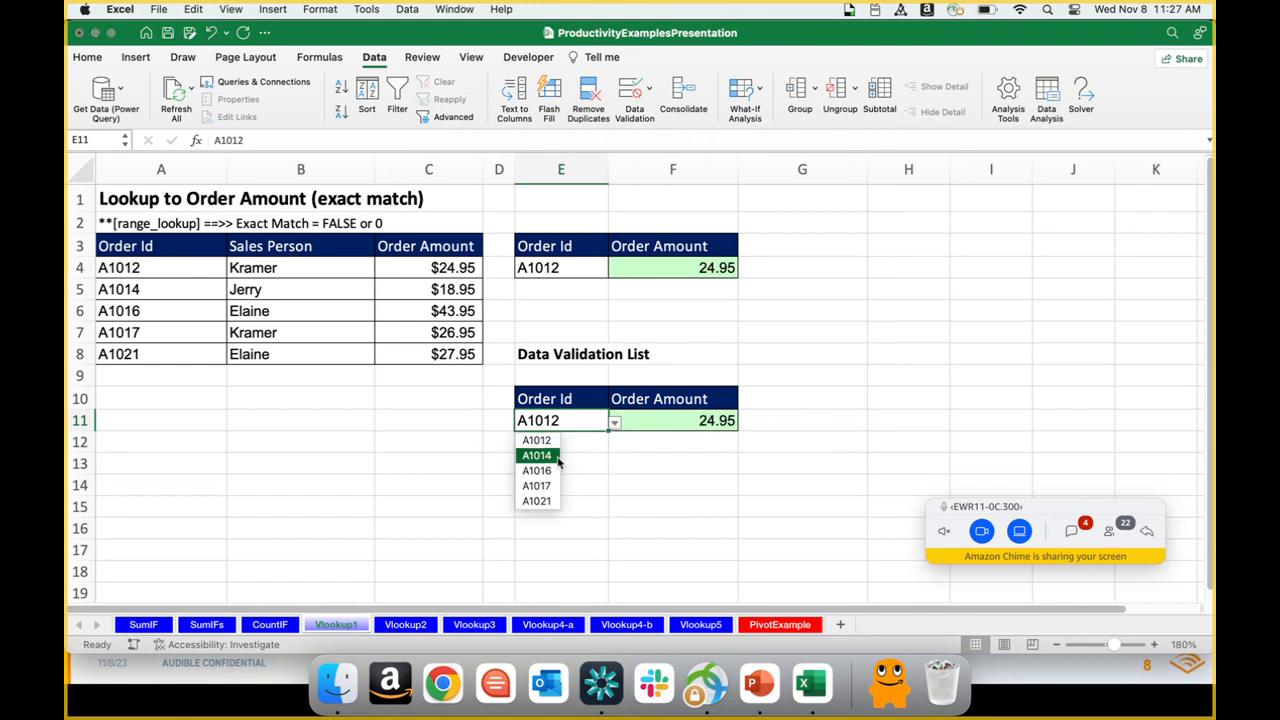
click(554, 458)
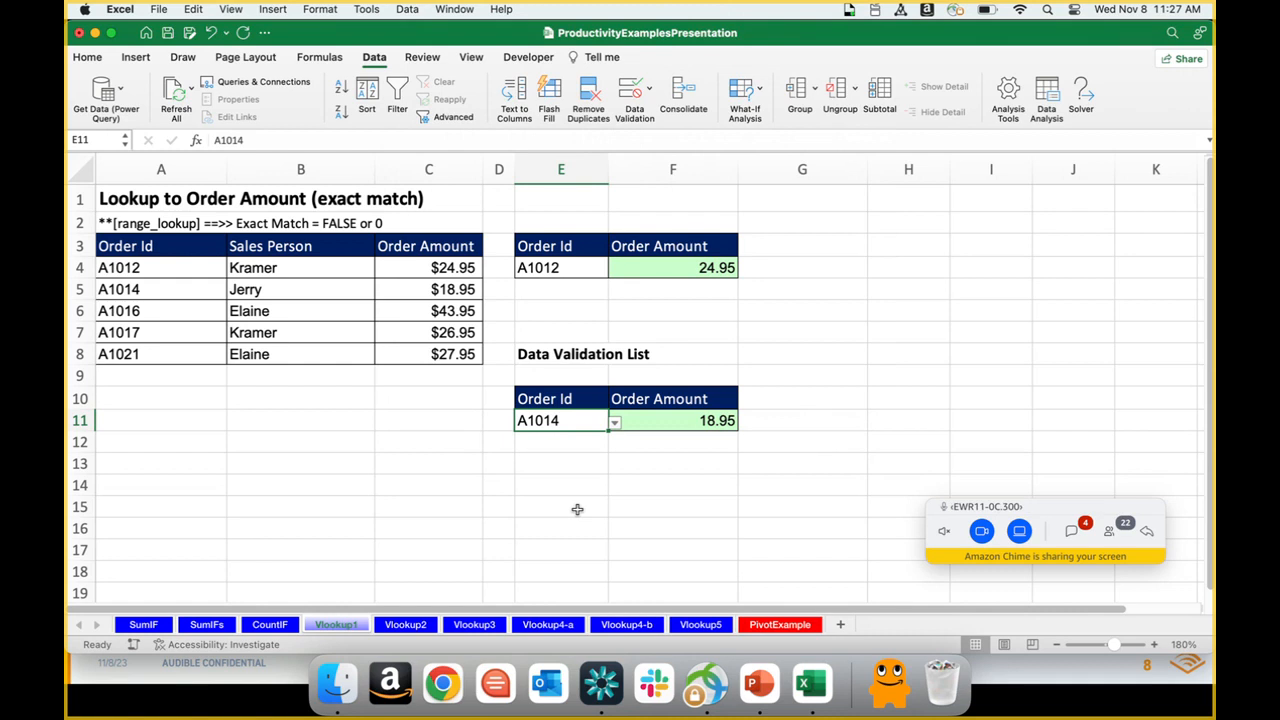
Step: Open the Vlookup2 sheet and examine the sales lower limits and bonus commission rates in E4:F9
click(420, 627)
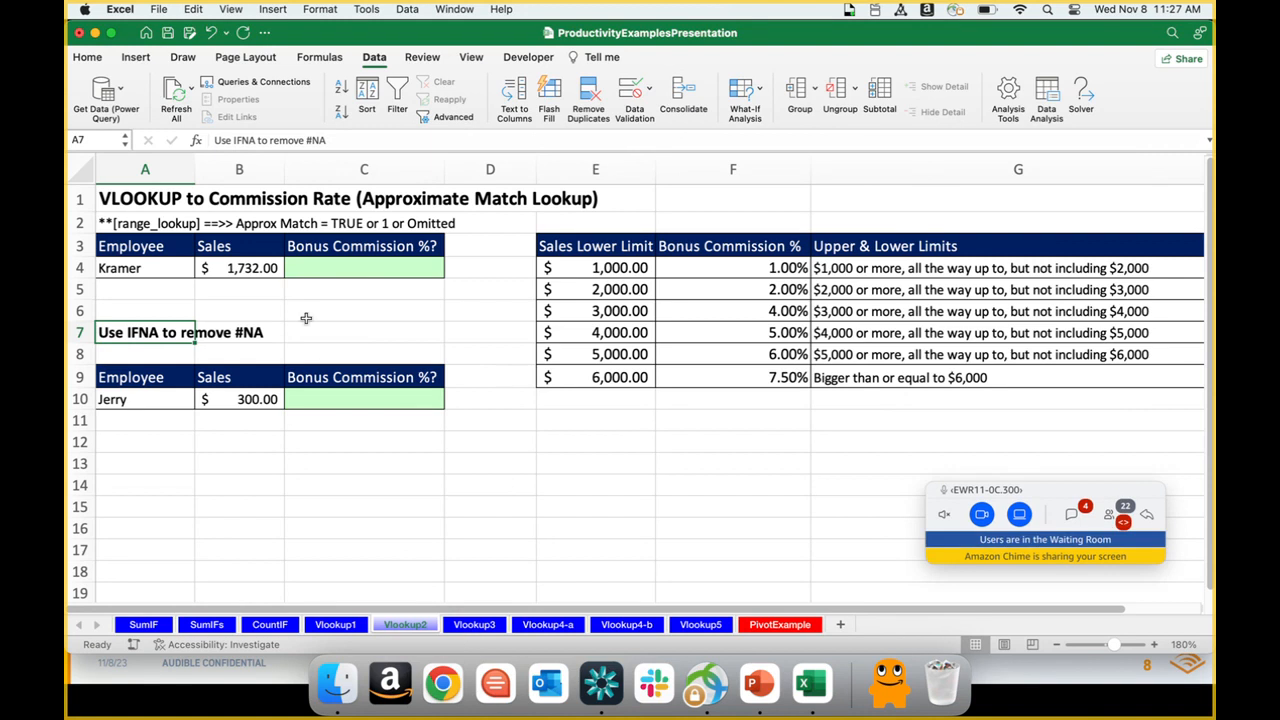
click(310, 267)
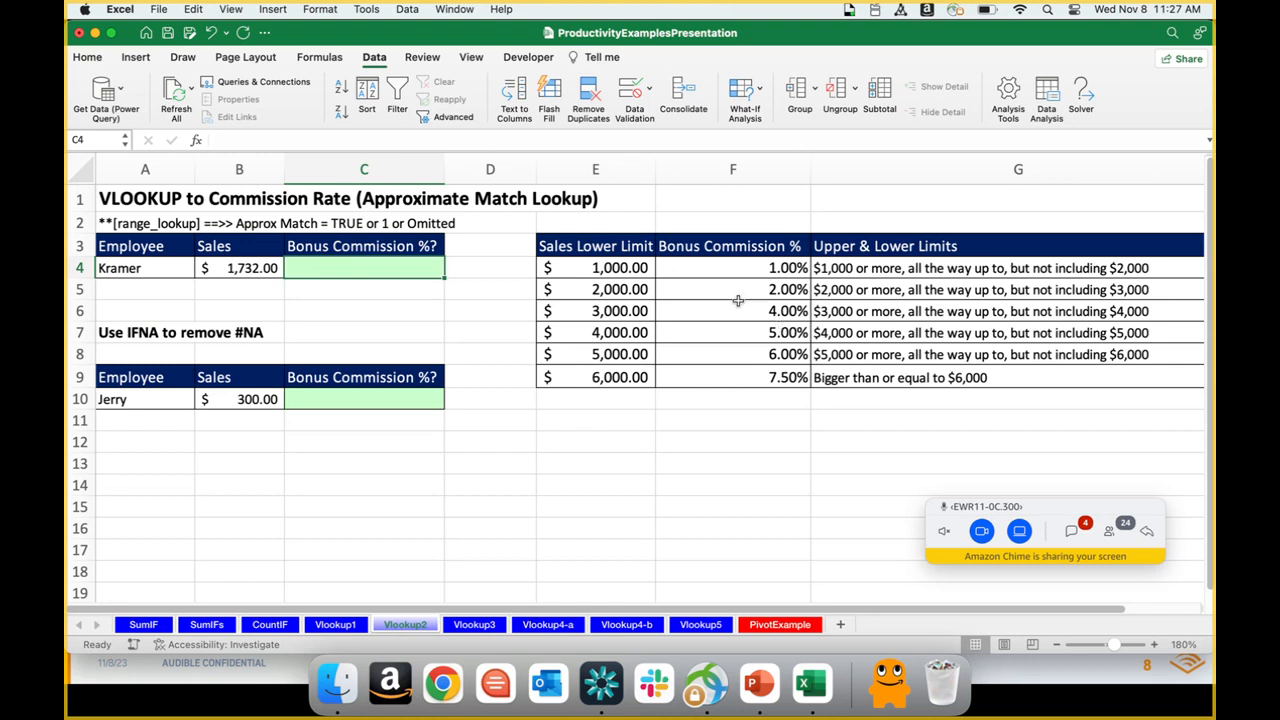
click(632, 264)
drag(632, 264, 720, 371)
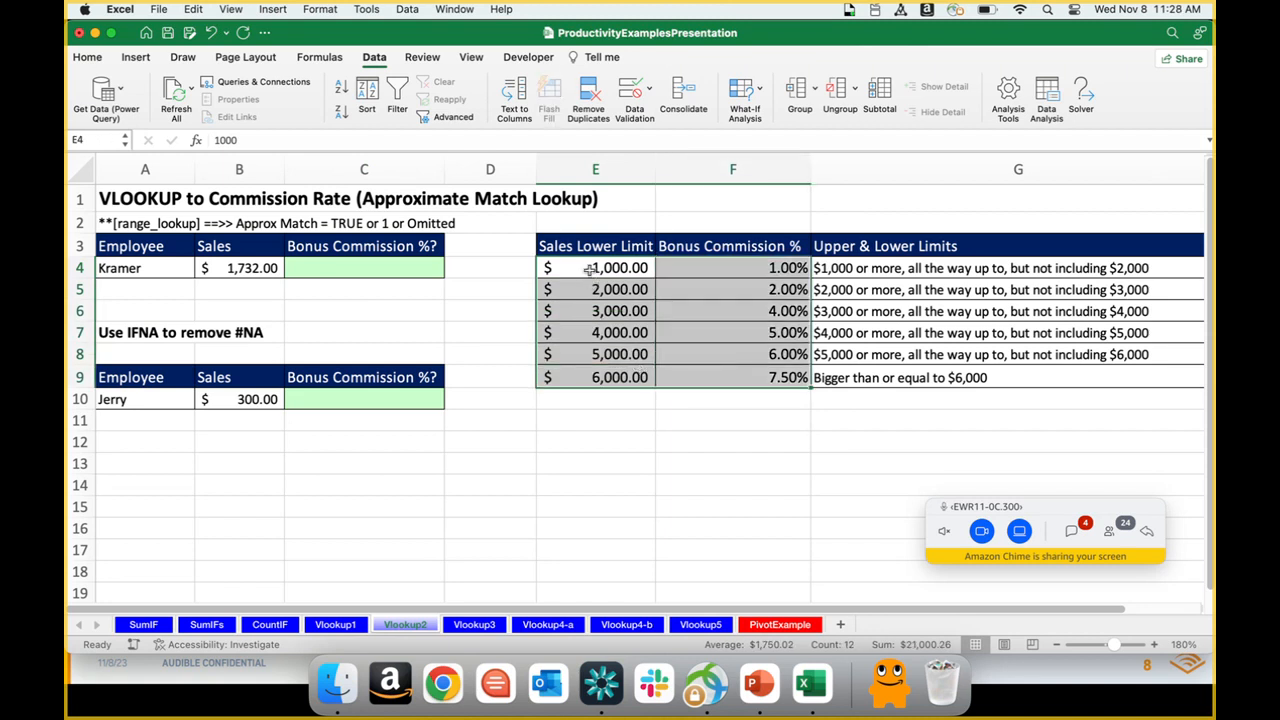
mouse_move(590, 268)
mouse_down()
mouse_move(595, 310)
mouse_move(590, 268)
mouse_up()
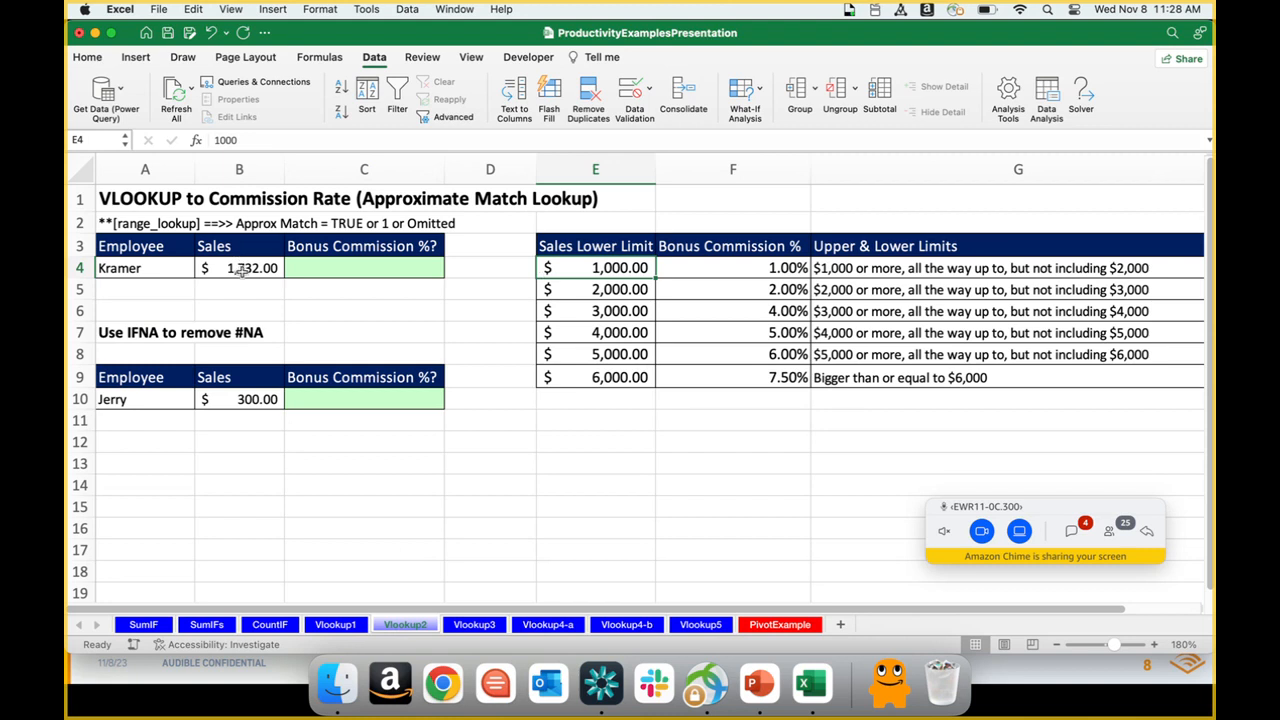
click(584, 289)
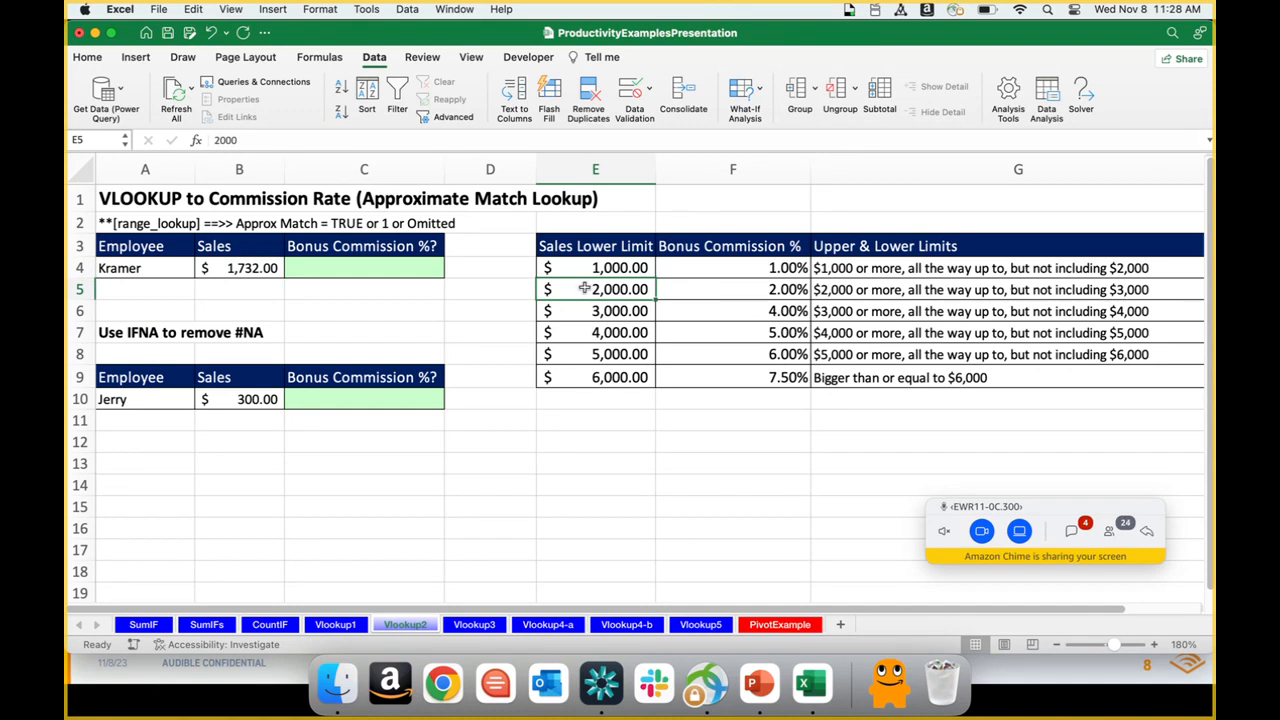
click(700, 266)
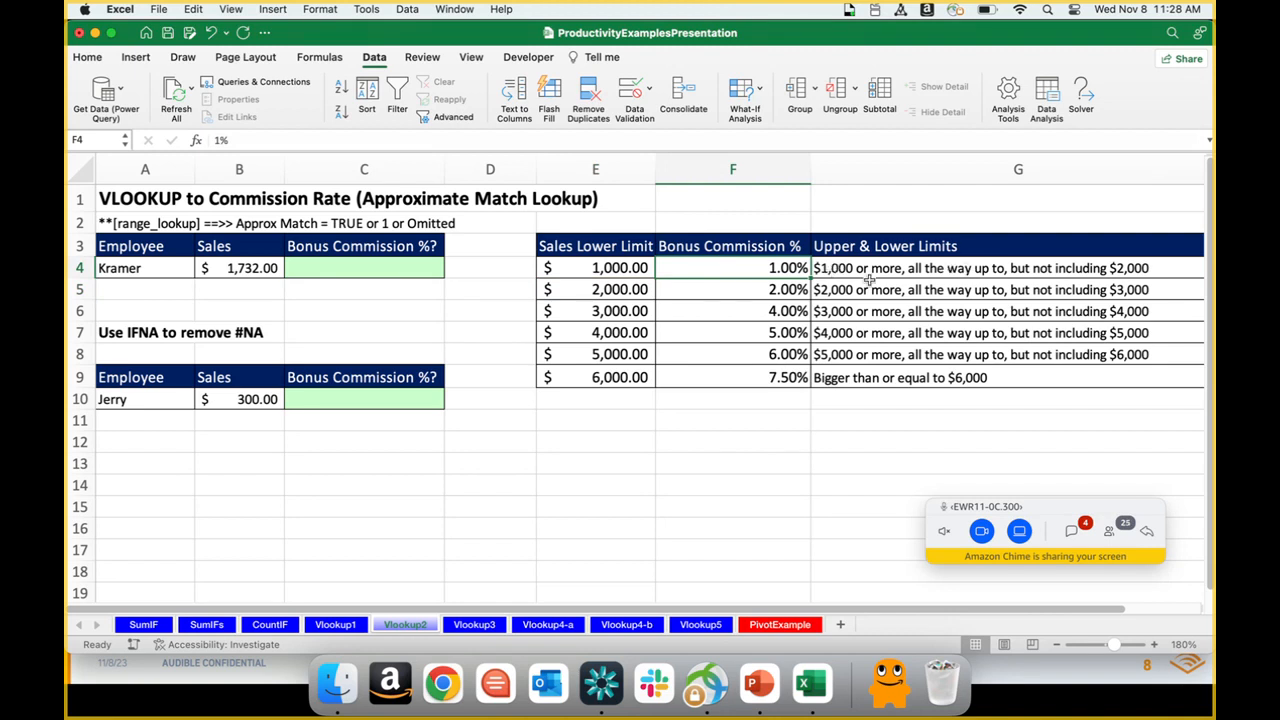
click(752, 289)
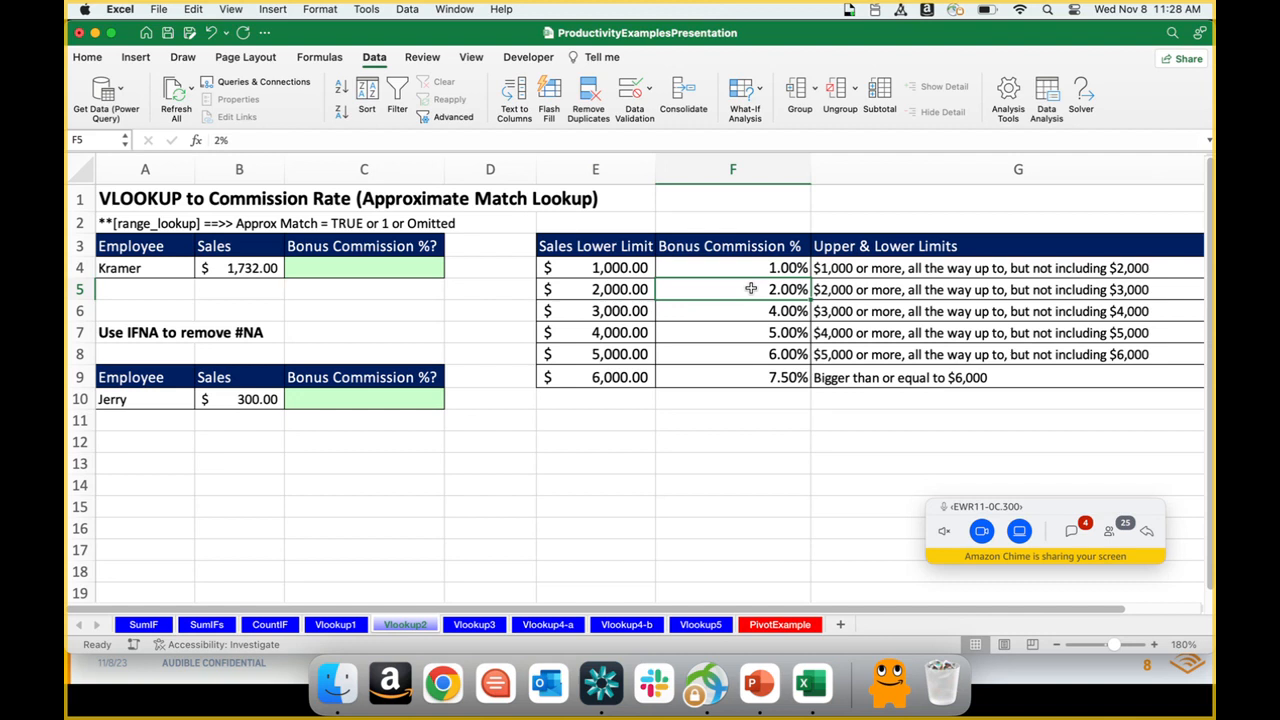
Step: Start a VLOOKUP formula in C4 with B4 as the lookup value and E4:F9 as the table array
click(346, 267)
text(=VLOOKUP()
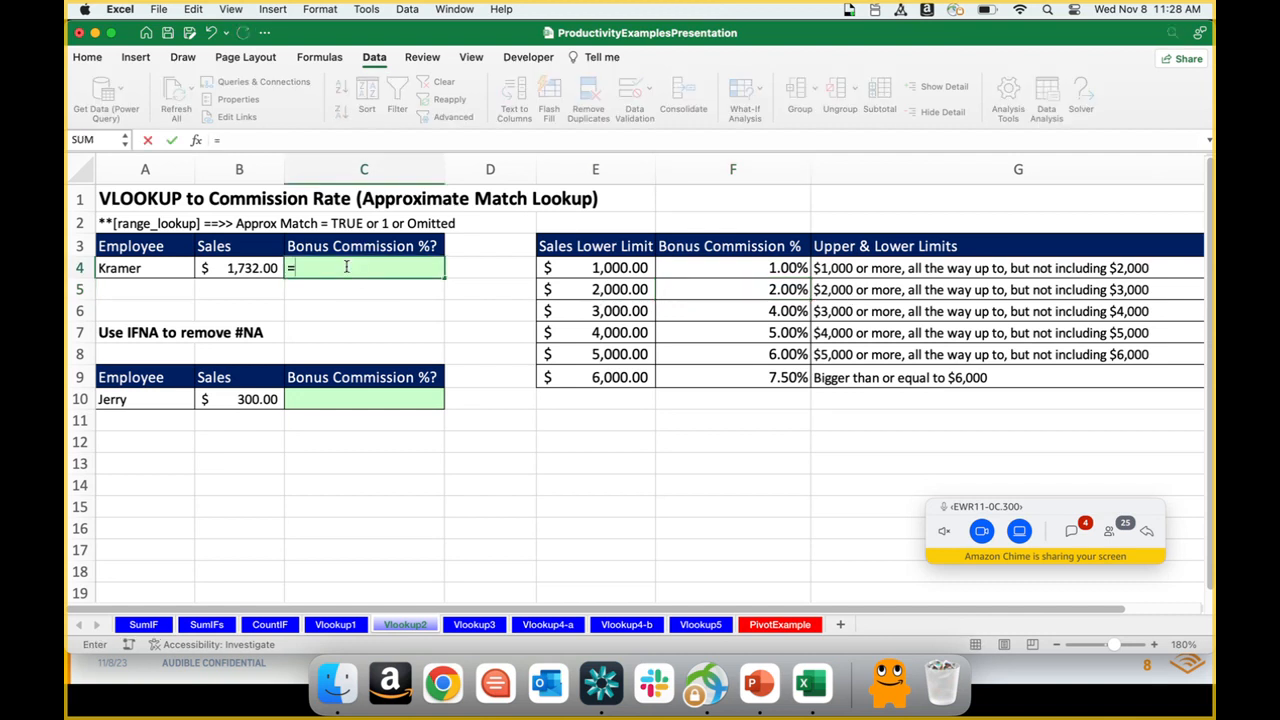
click(250, 268)
text(,)
drag(615, 270, 744, 370)
text(,)
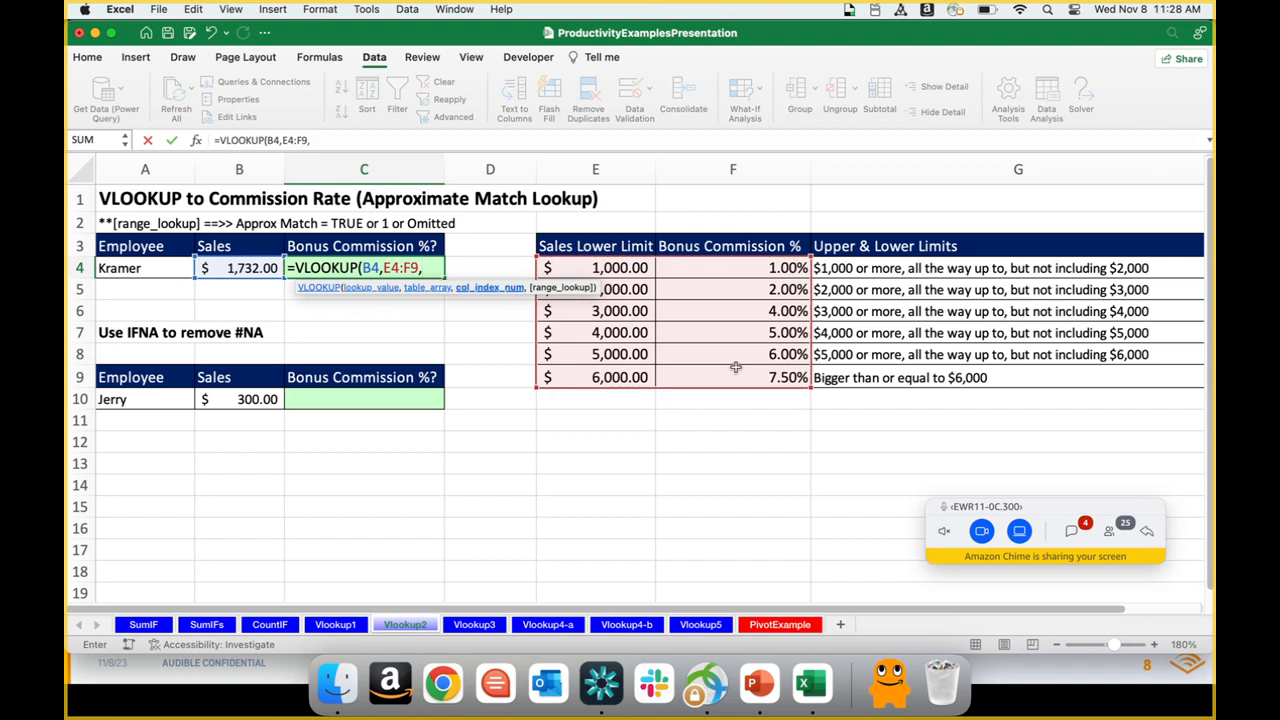
text(2,)
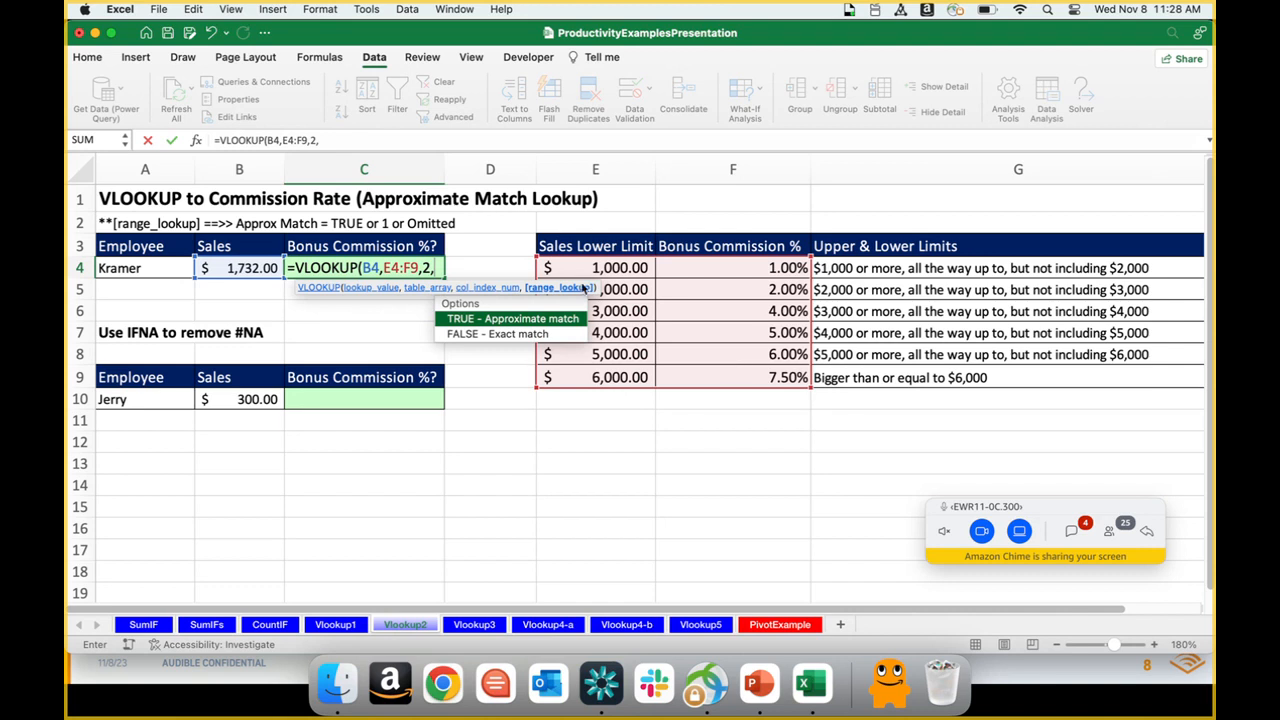
Step: Complete the C4 VLOOKUP formula with column index 2 and TRUE for an approximate match, and re-enter it to recalculate
double_click(572, 318)
key(Return)
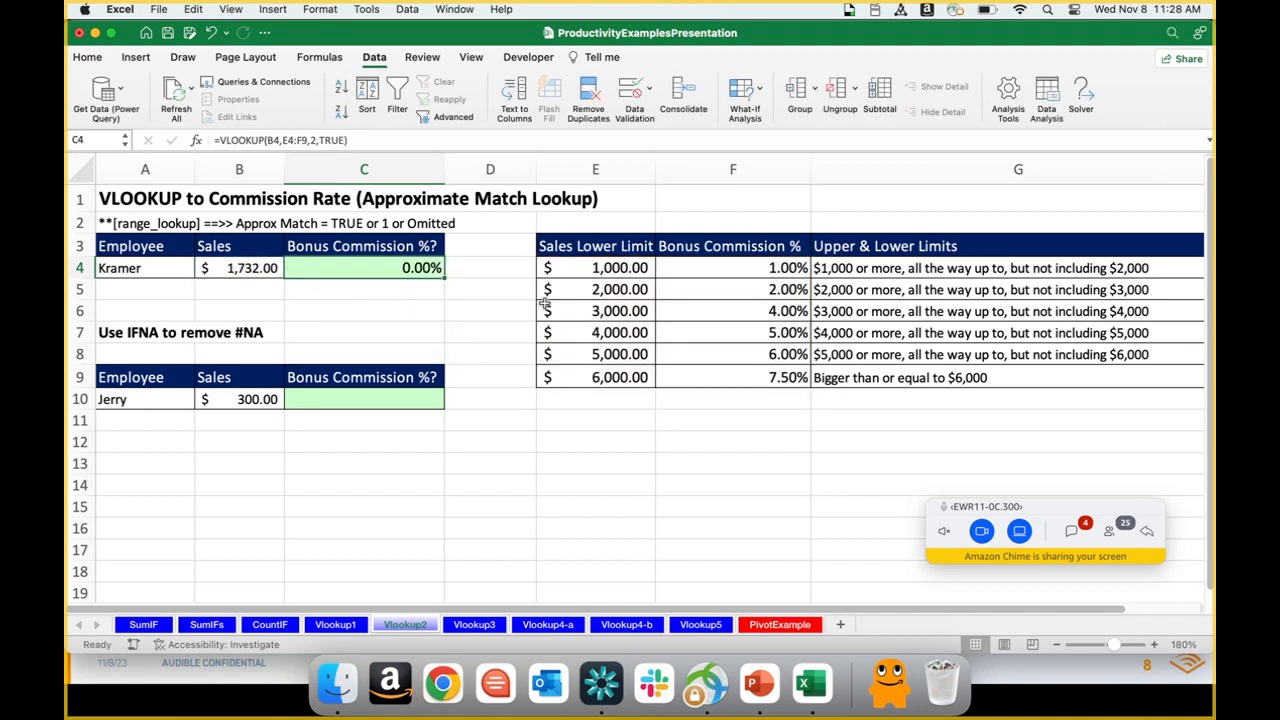
double_click(404, 268)
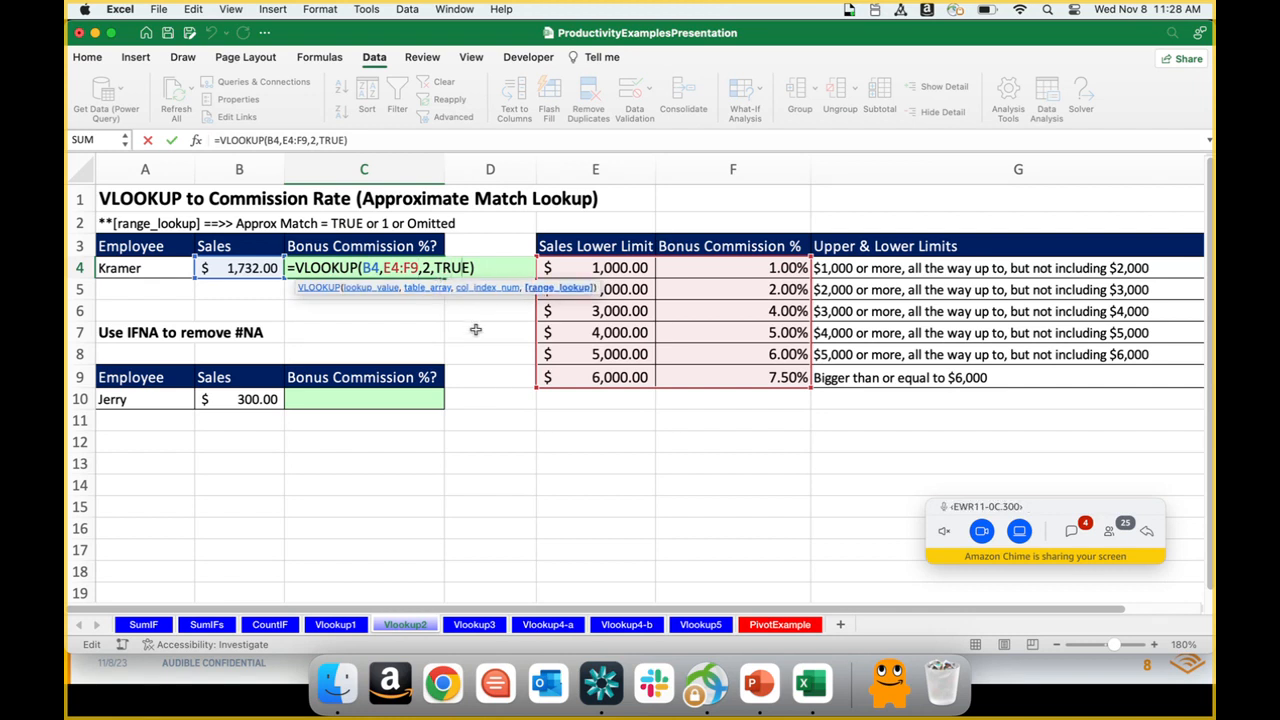
key(Return)
key(Up)
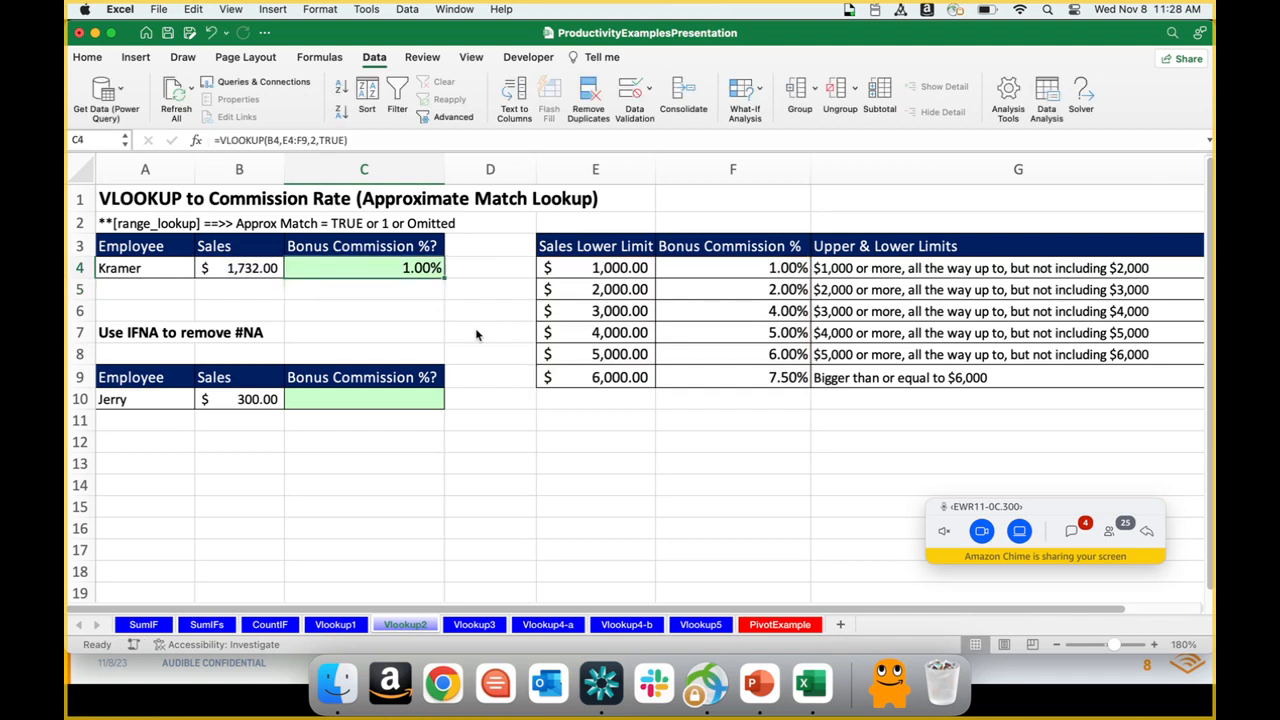
Step: Change the sales amount in B4 to 3732 to test the approximate-match lookup
key(Left)
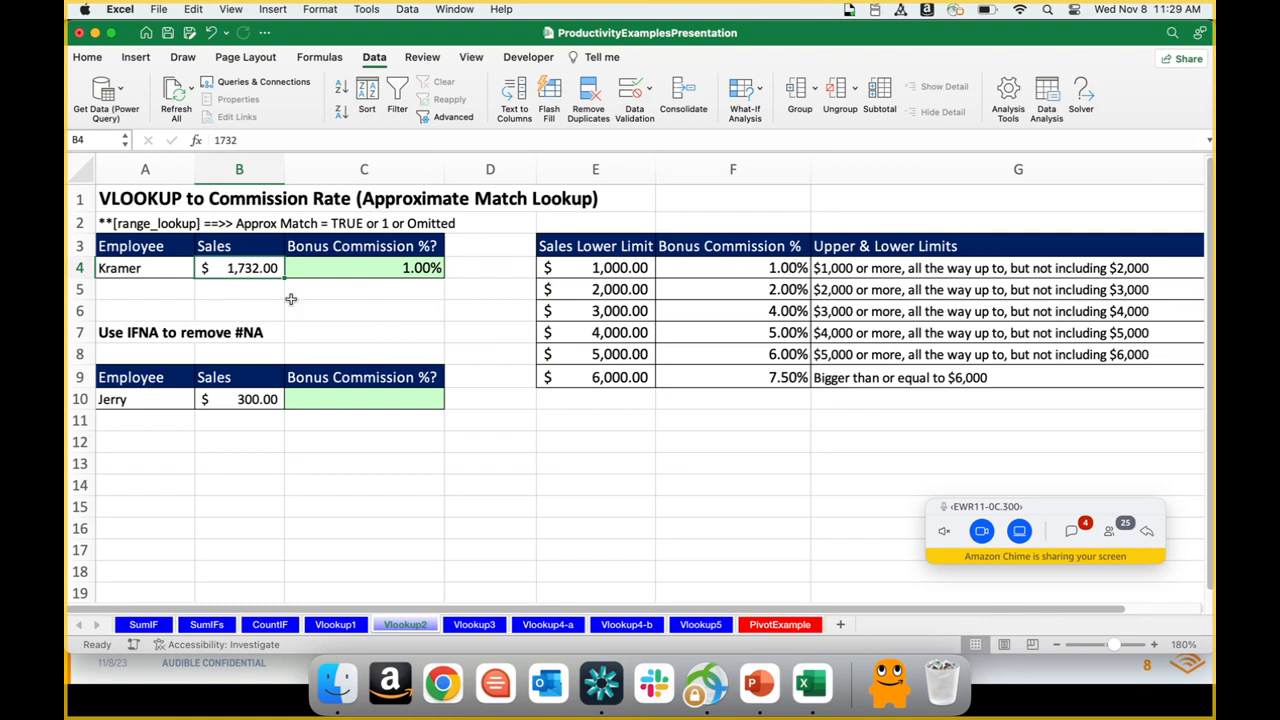
double_click(238, 267)
key(BackSpace)
text(3732)
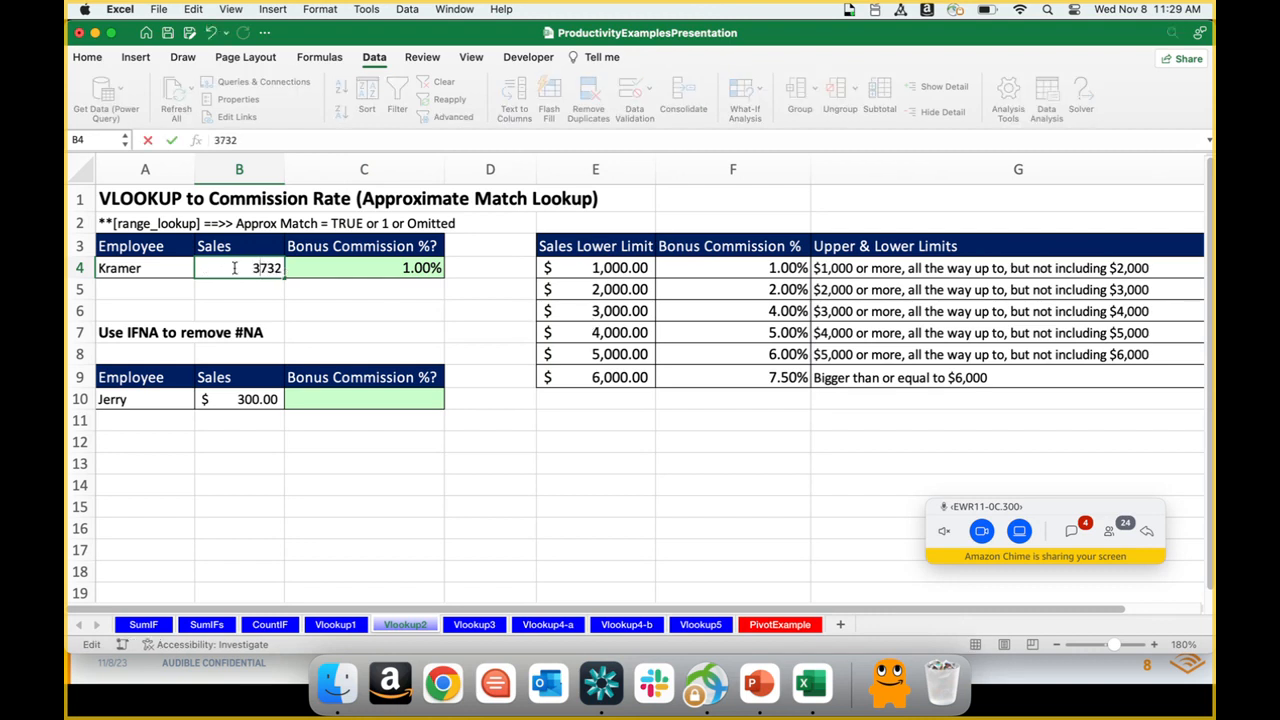
key(Return)
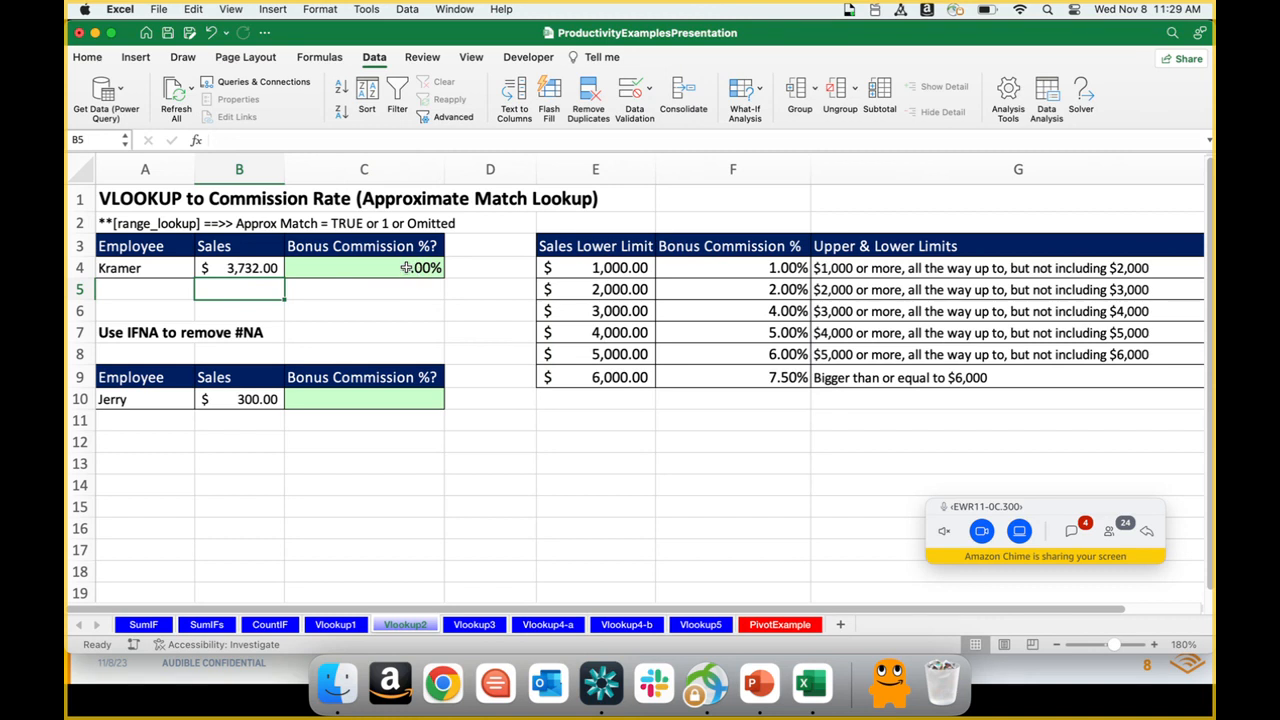
Step: Set the sales amount in B4 to 6732 and compare the resulting commission with the rate in F9
double_click(232, 268)
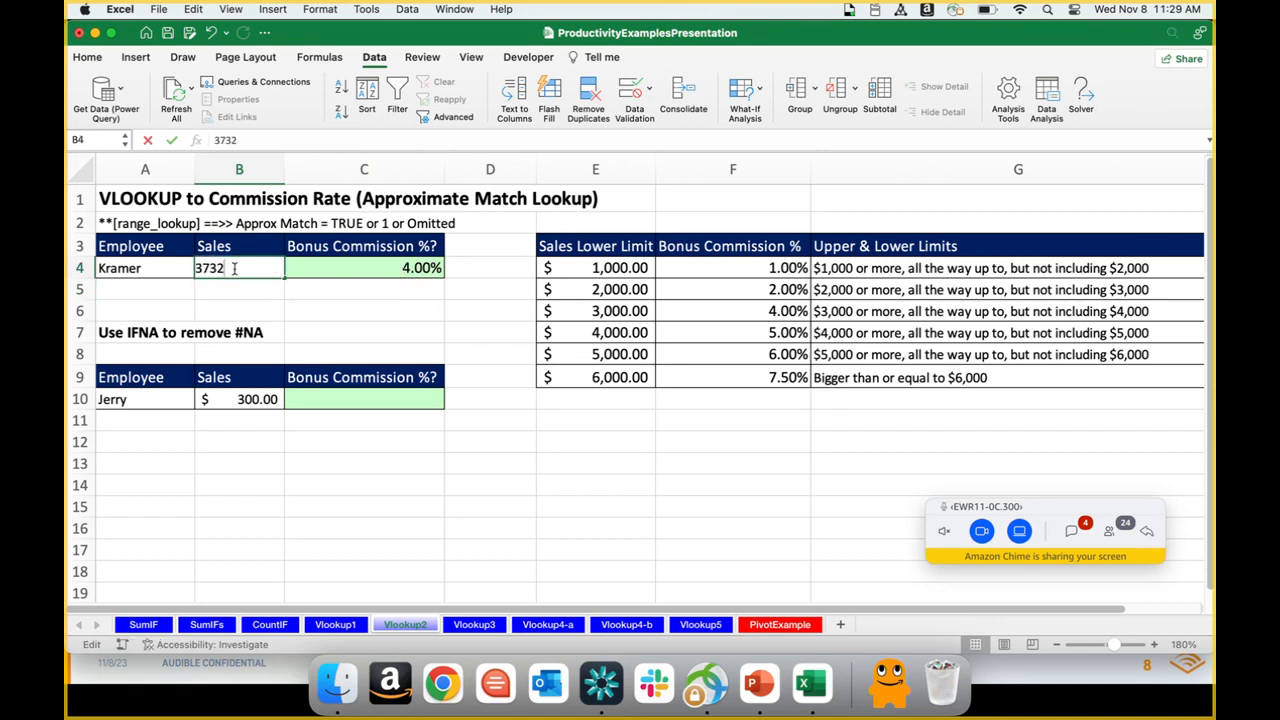
text(6732)
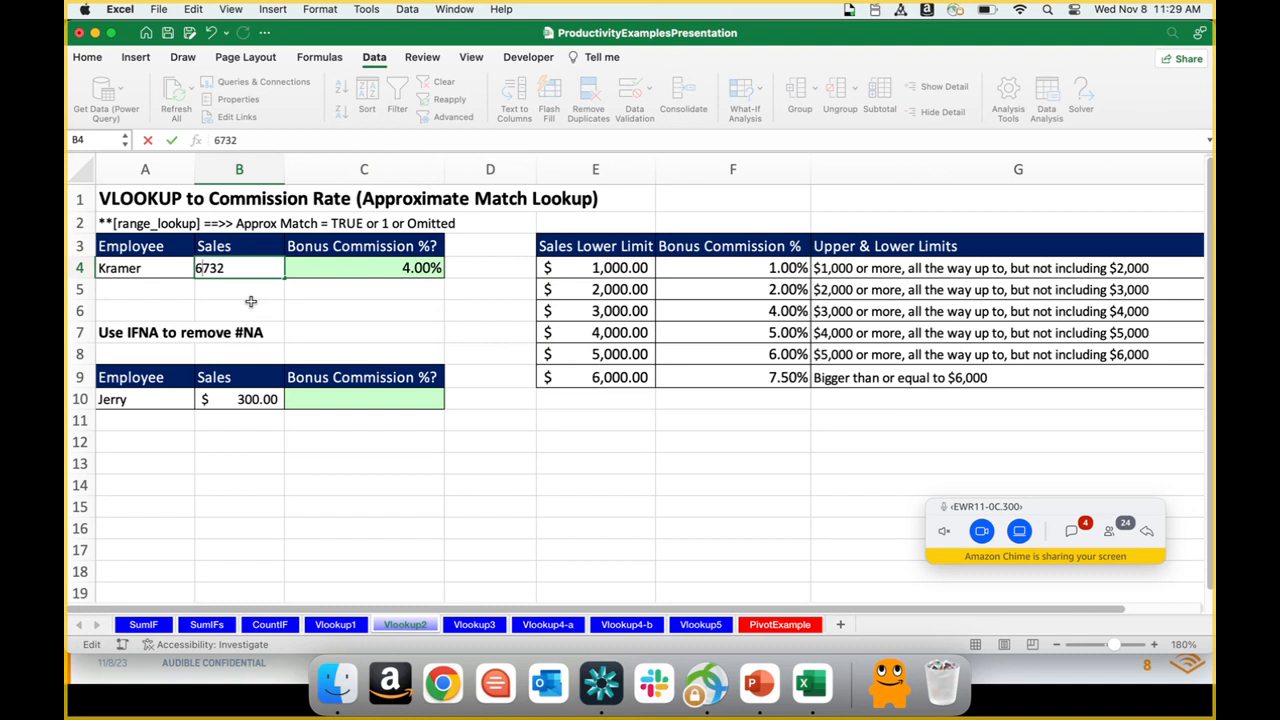
key(Return)
click(257, 272)
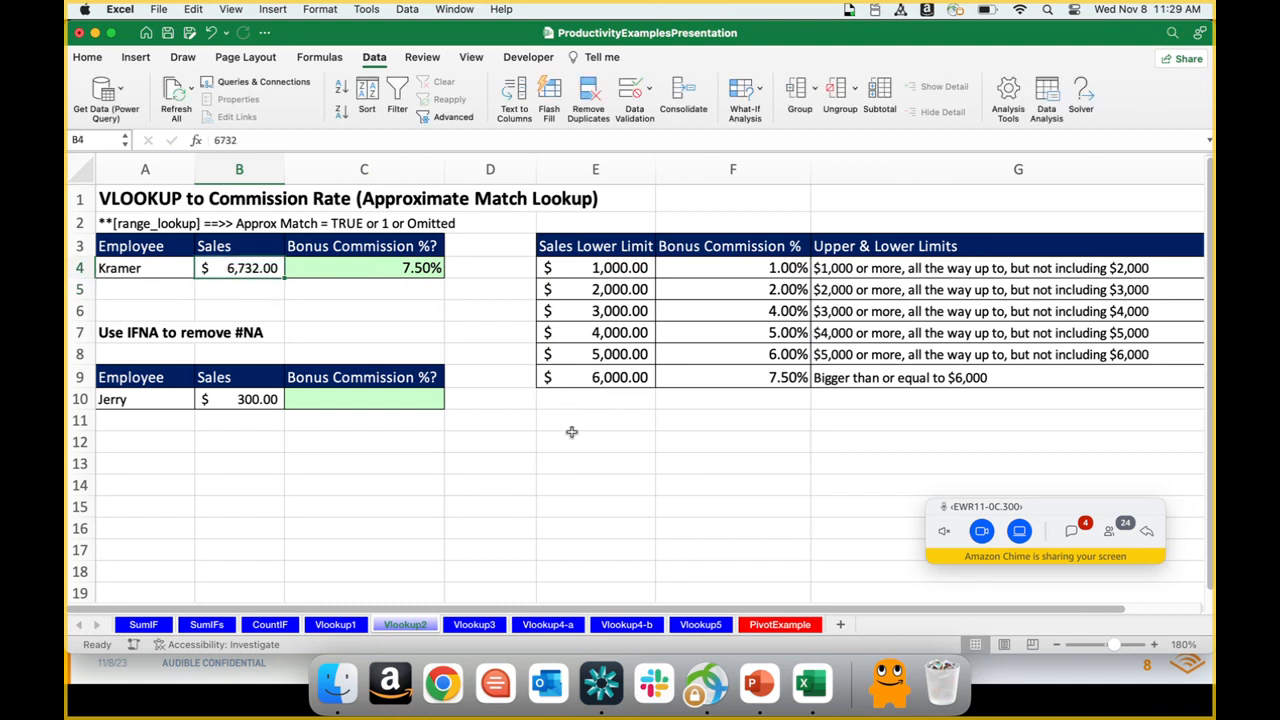
click(759, 377)
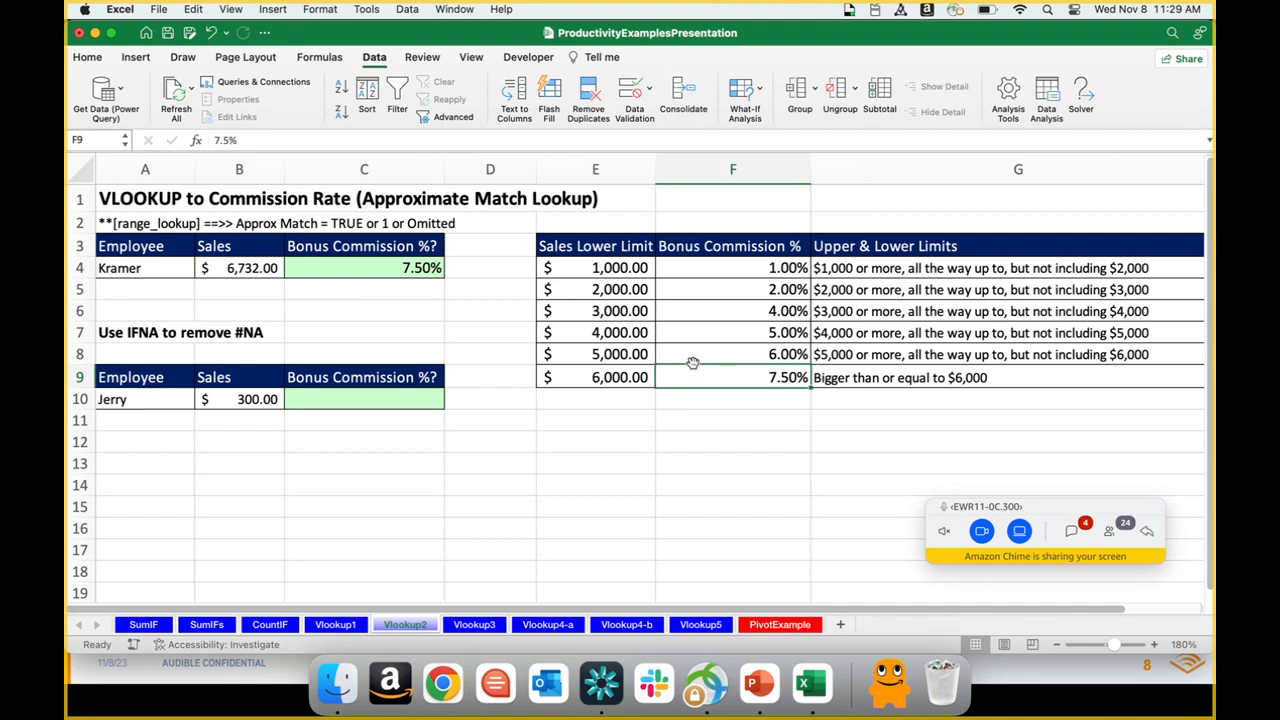
Step: Set the sales amount in B4 to 300, below the lowest limit in the commission table
click(255, 268)
text(6732)
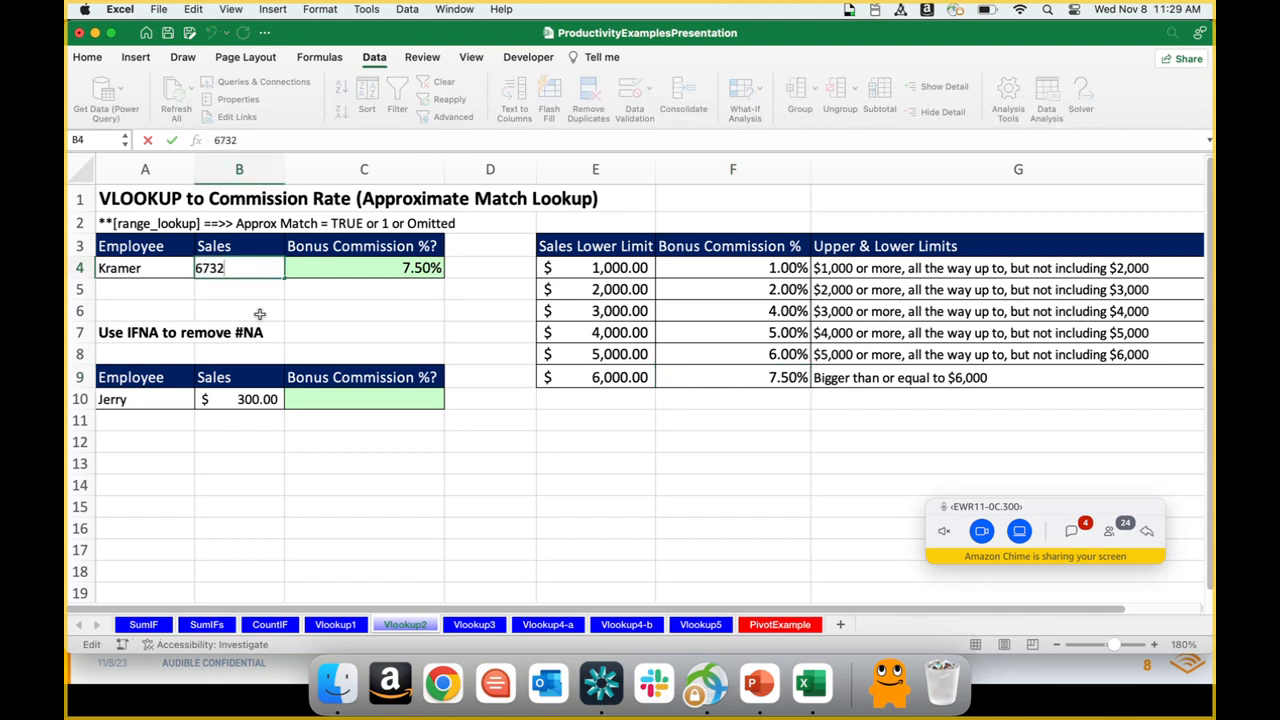
key(BackSpace)
key(BackSpace)
key(BackSpace)
key(BackSpace)
text(300)
key(Return)
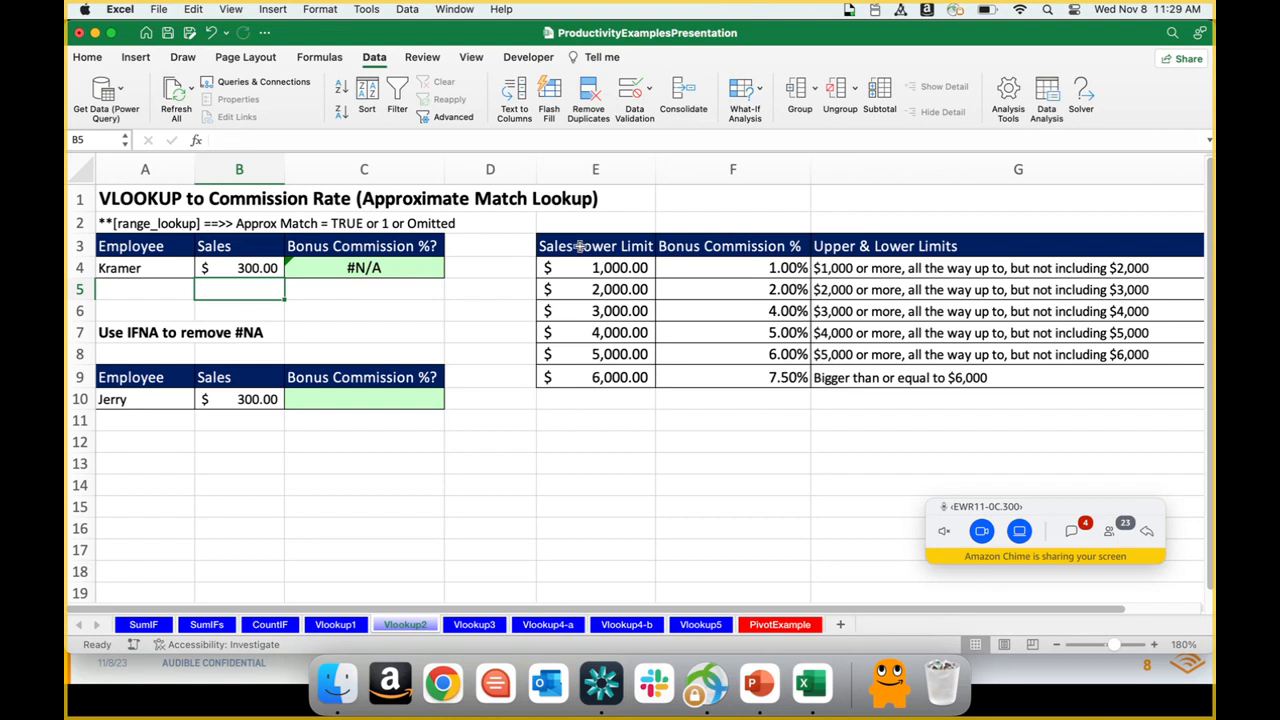
Step: Start wrapping the VLOOKUP formula in C4 in an IFNA function
click(410, 271)
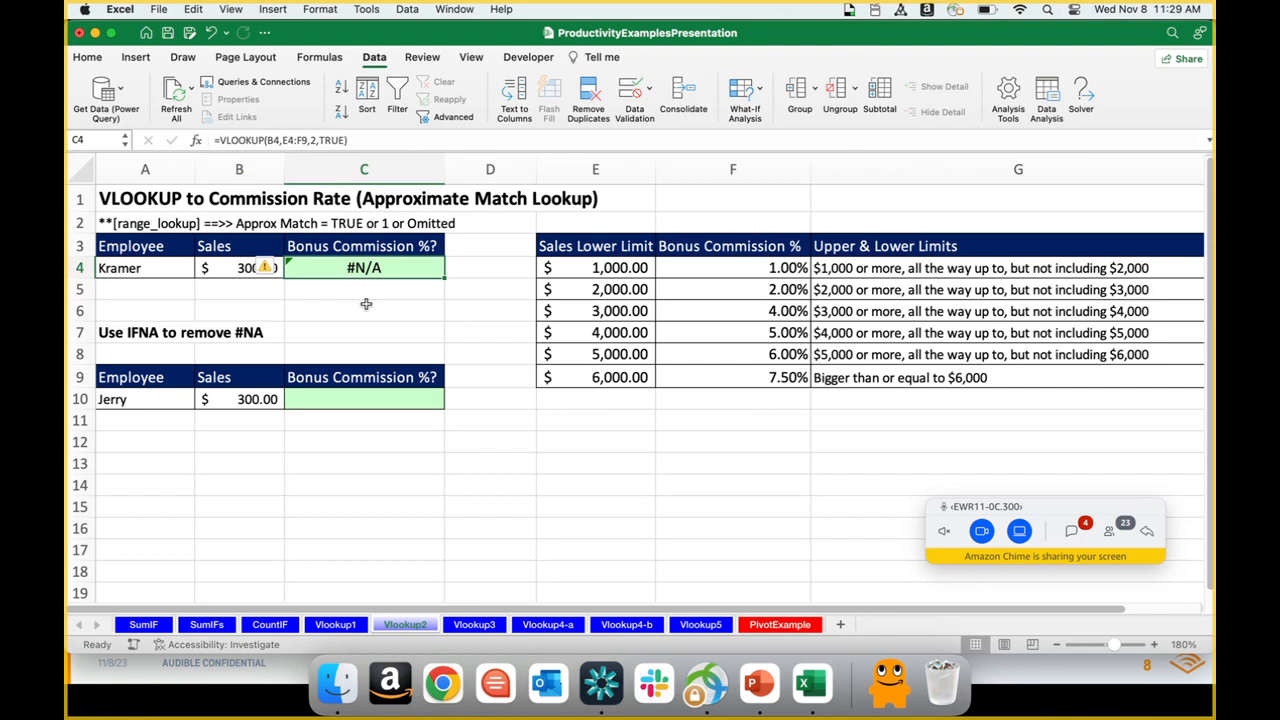
click(219, 140)
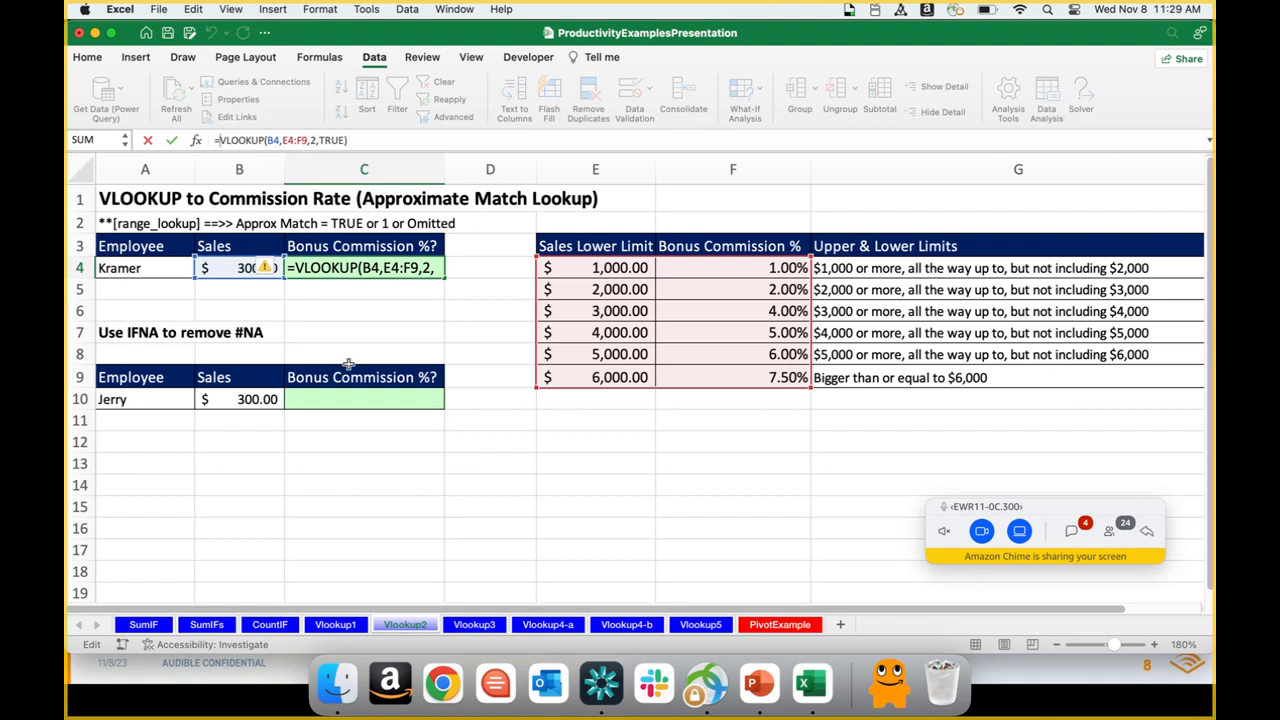
text(IF)
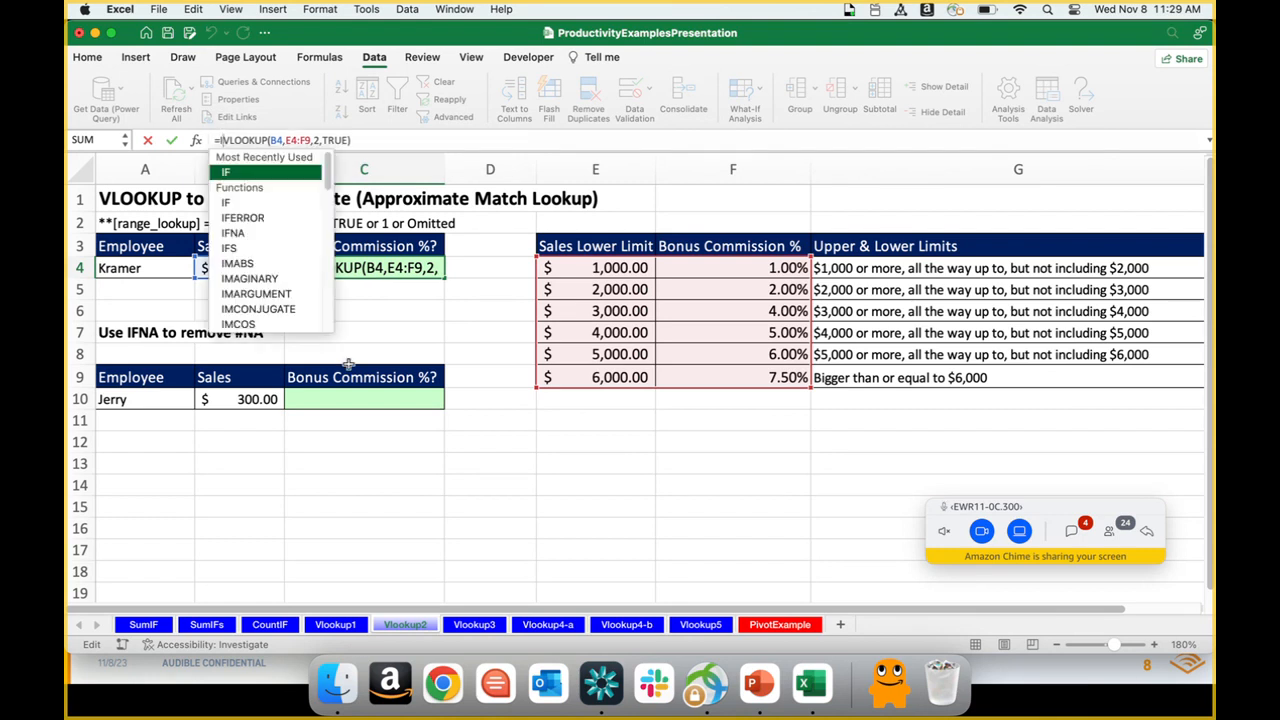
text(NA)
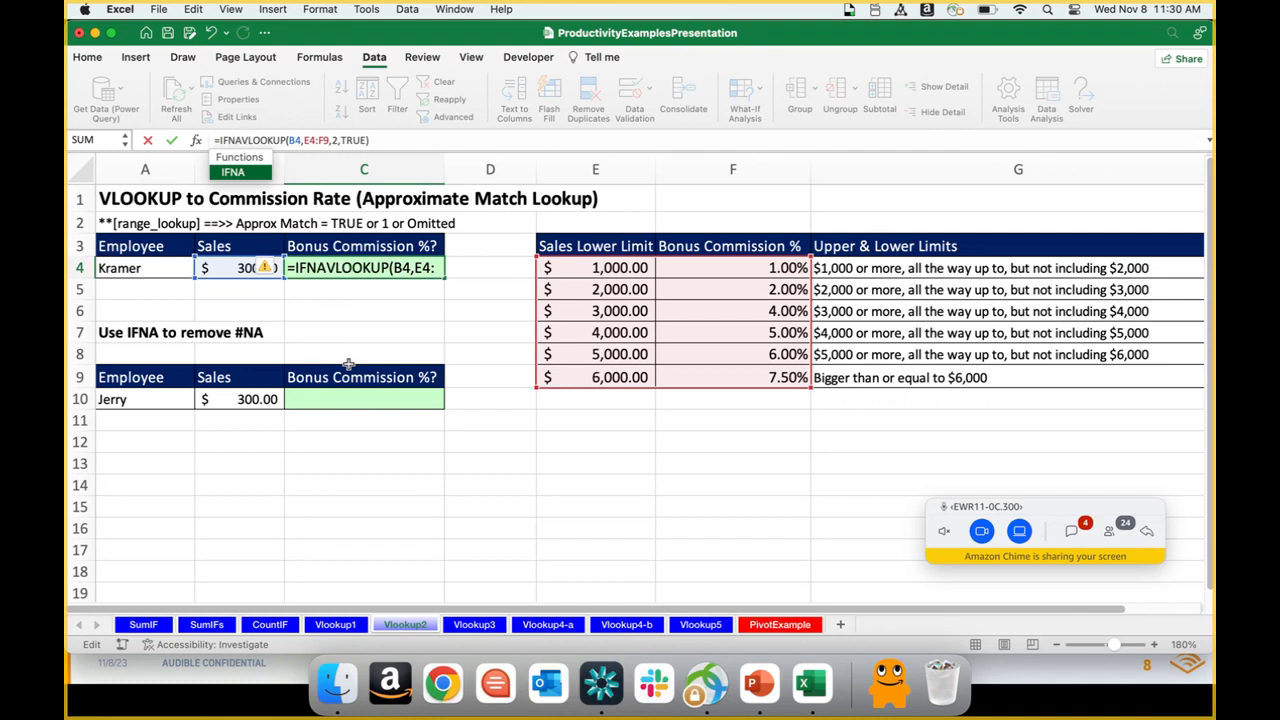
text(()
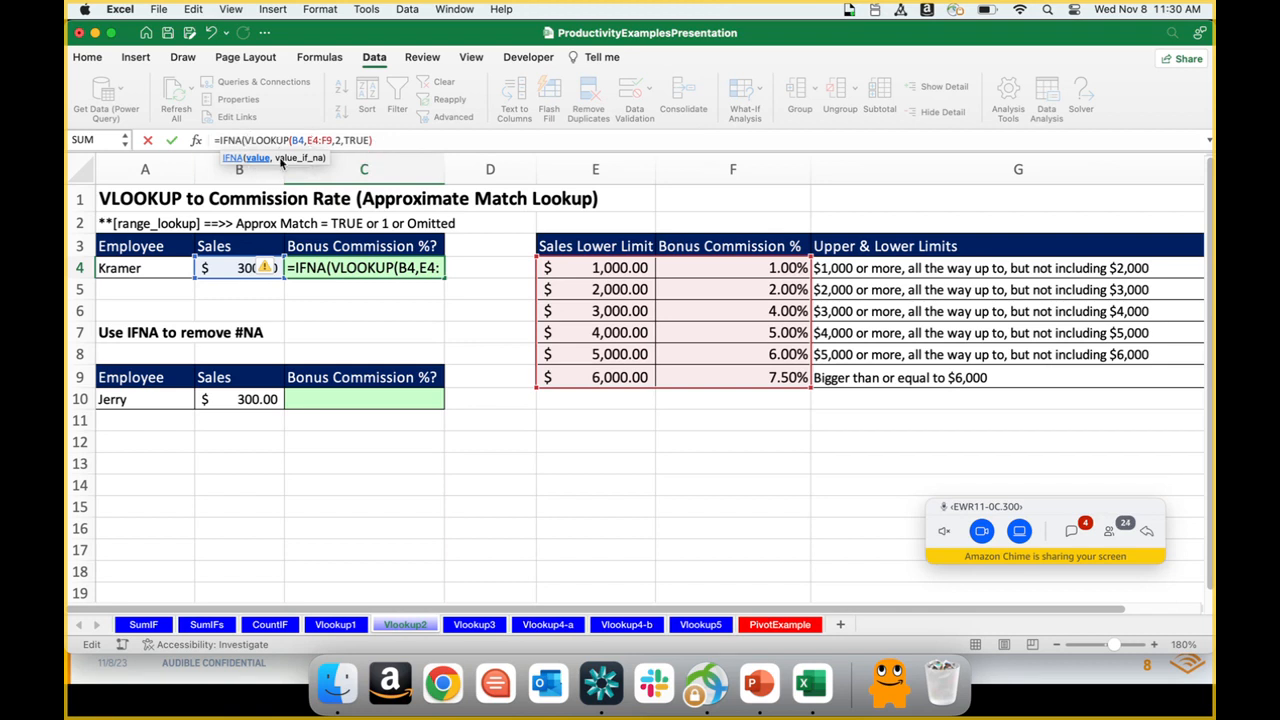
Step: Complete the IFNA formula in C4 with "no commission" as the value_if_na text
click(379, 140)
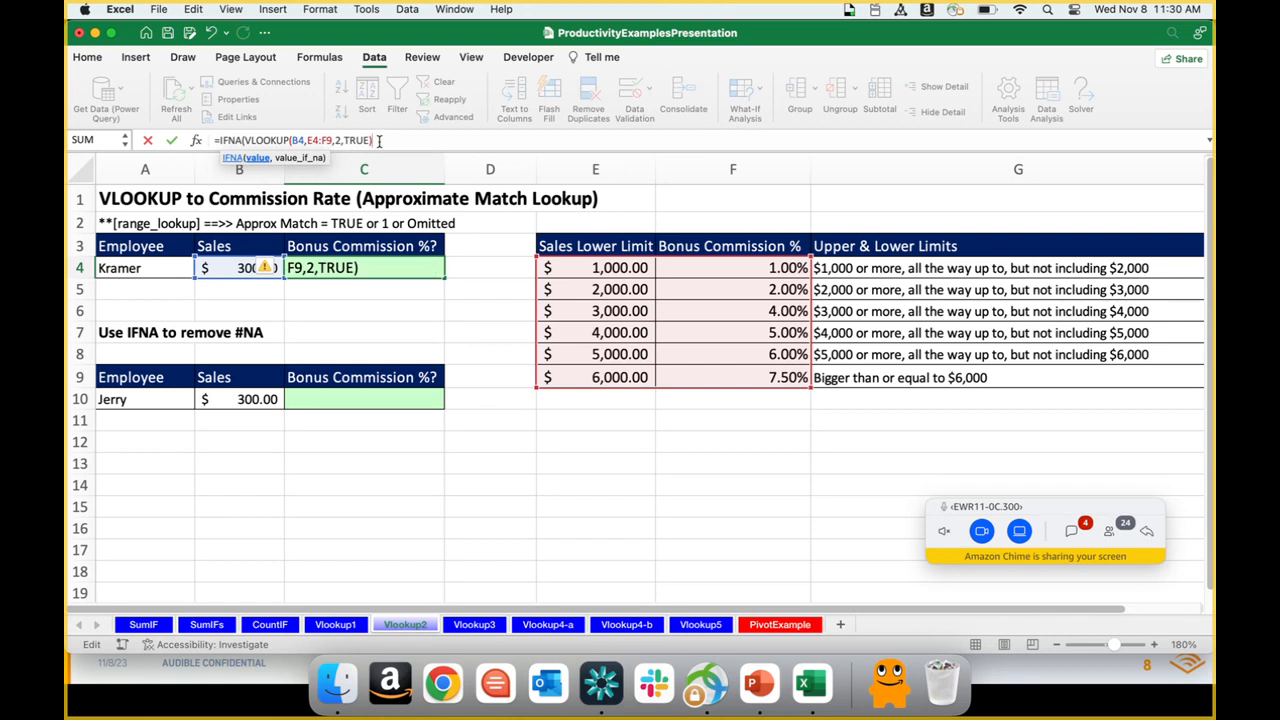
text(,"no commission")
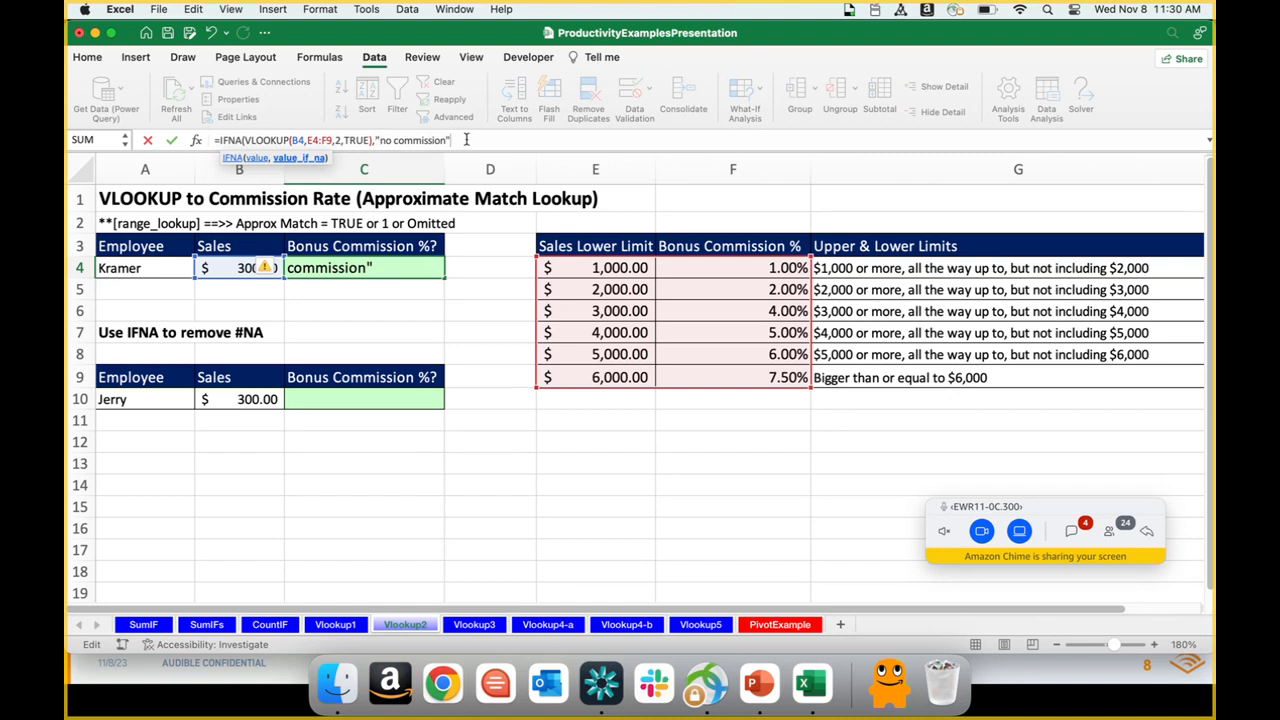
text())
key(Return)
key(Up)
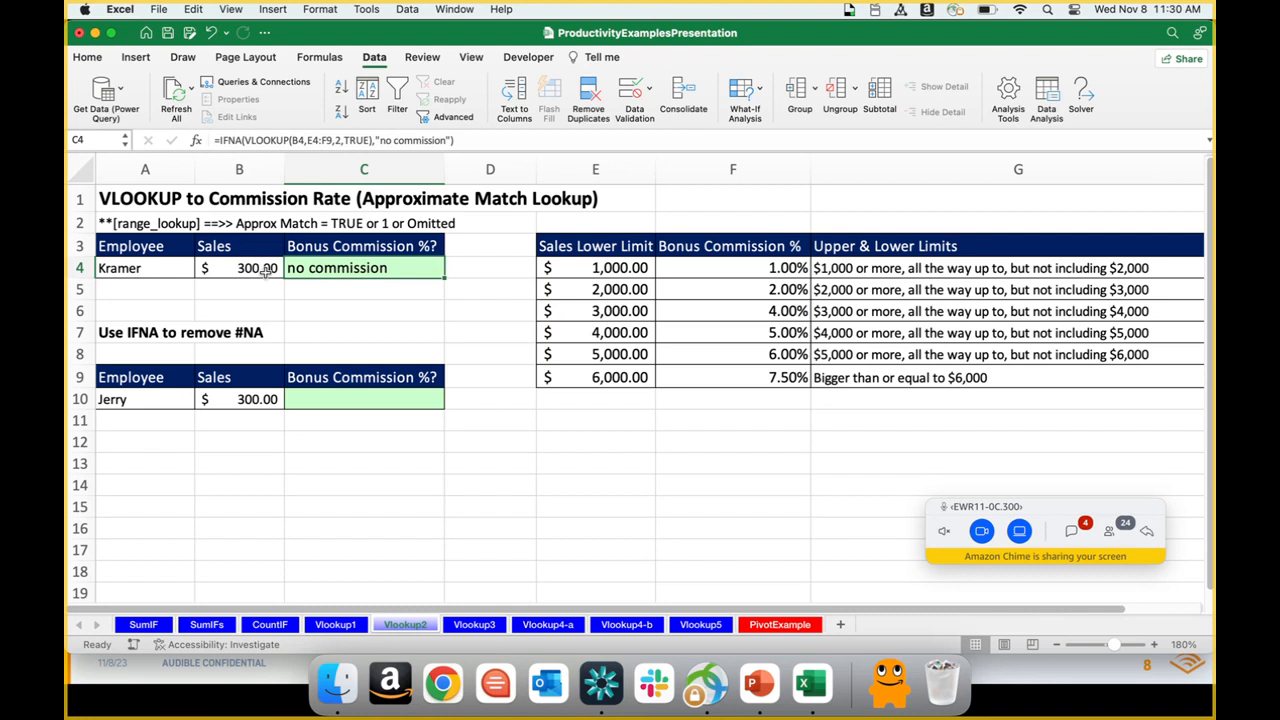
Step: Test the C4 formula by setting the sales amount in B4 to 1,200 and back to 300
click(252, 268)
text(1,200)
key(Return)
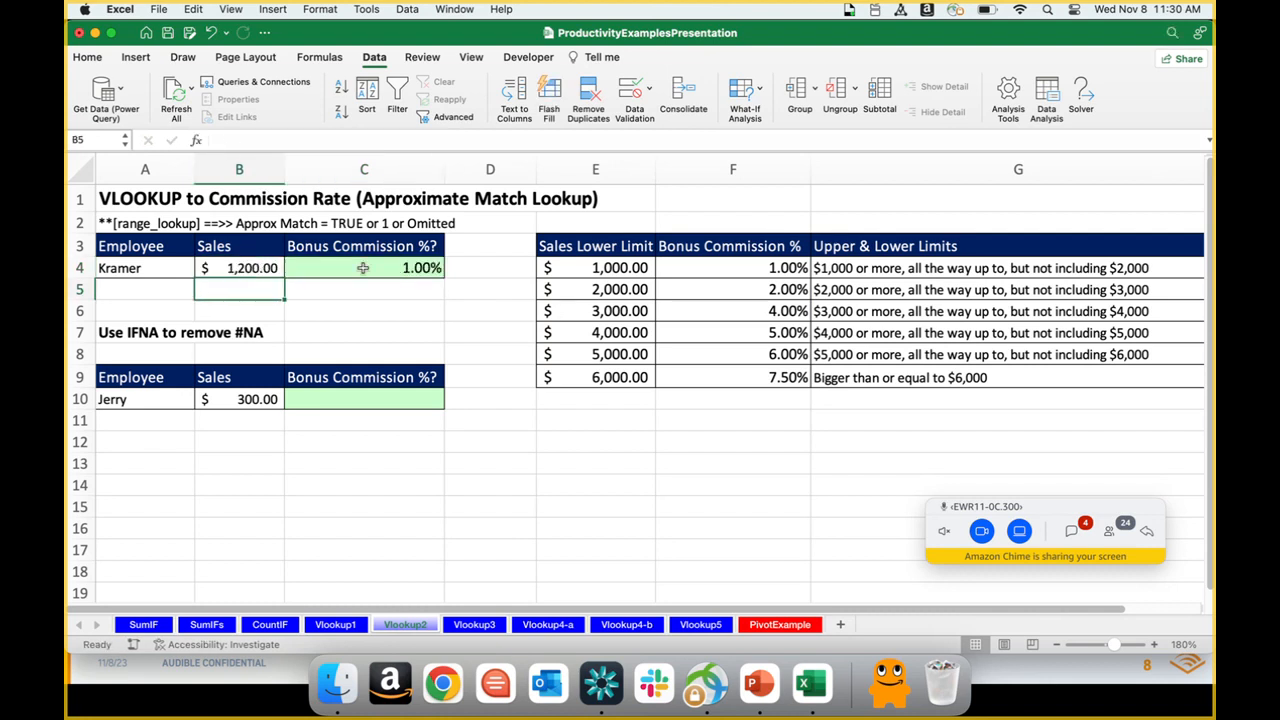
click(363, 268)
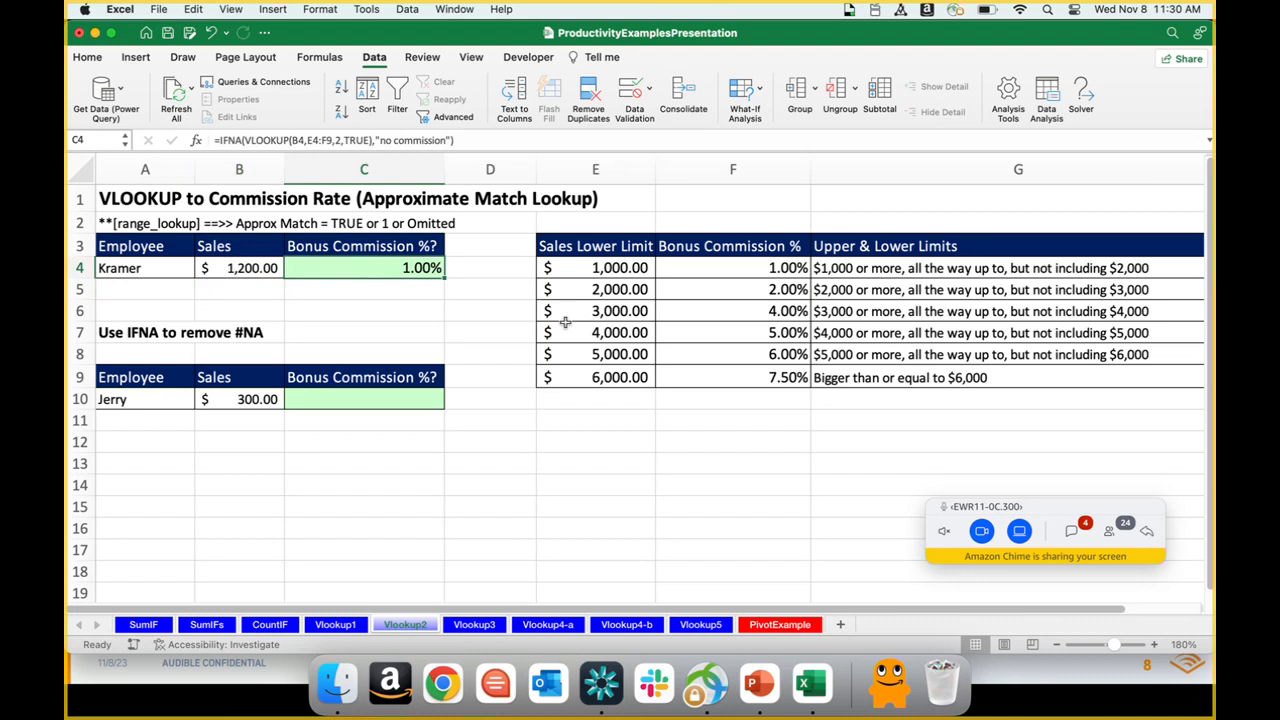
key(Left)
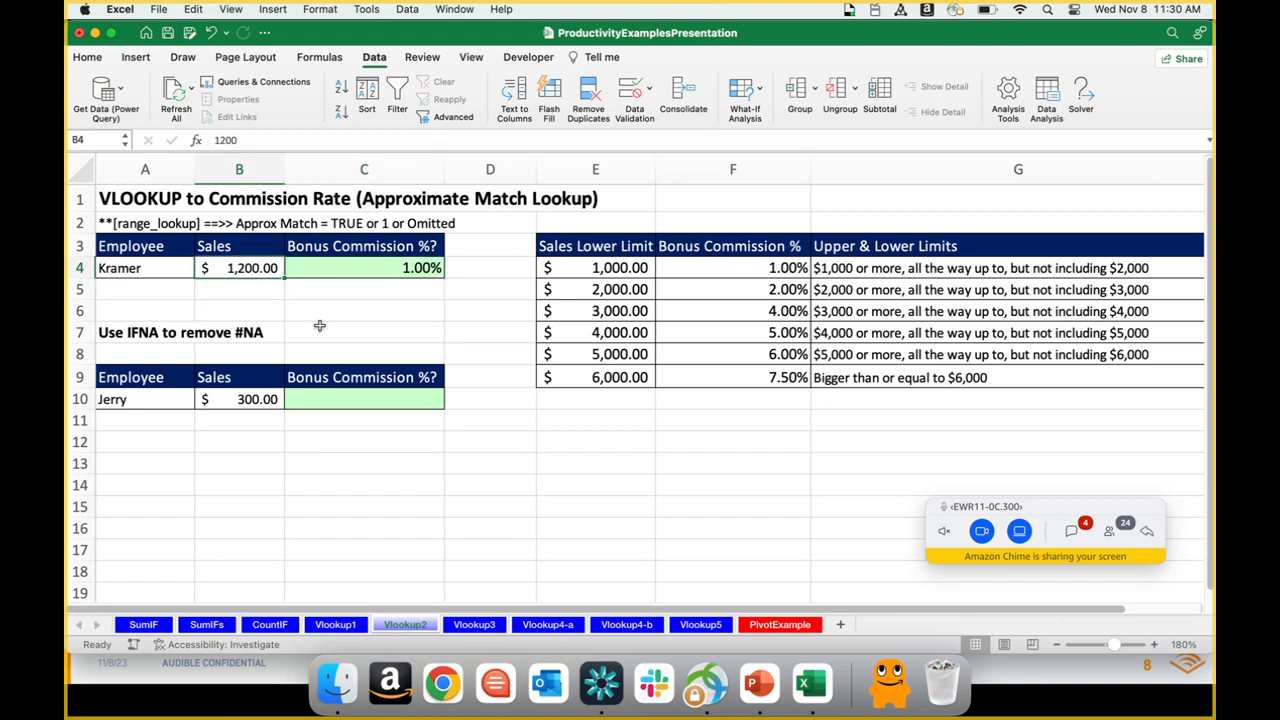
text(300)
key(Return)
key(Up)
Step: Replace the value_if_na text in the C4 IFNA formula with "0%"
click(345, 270)
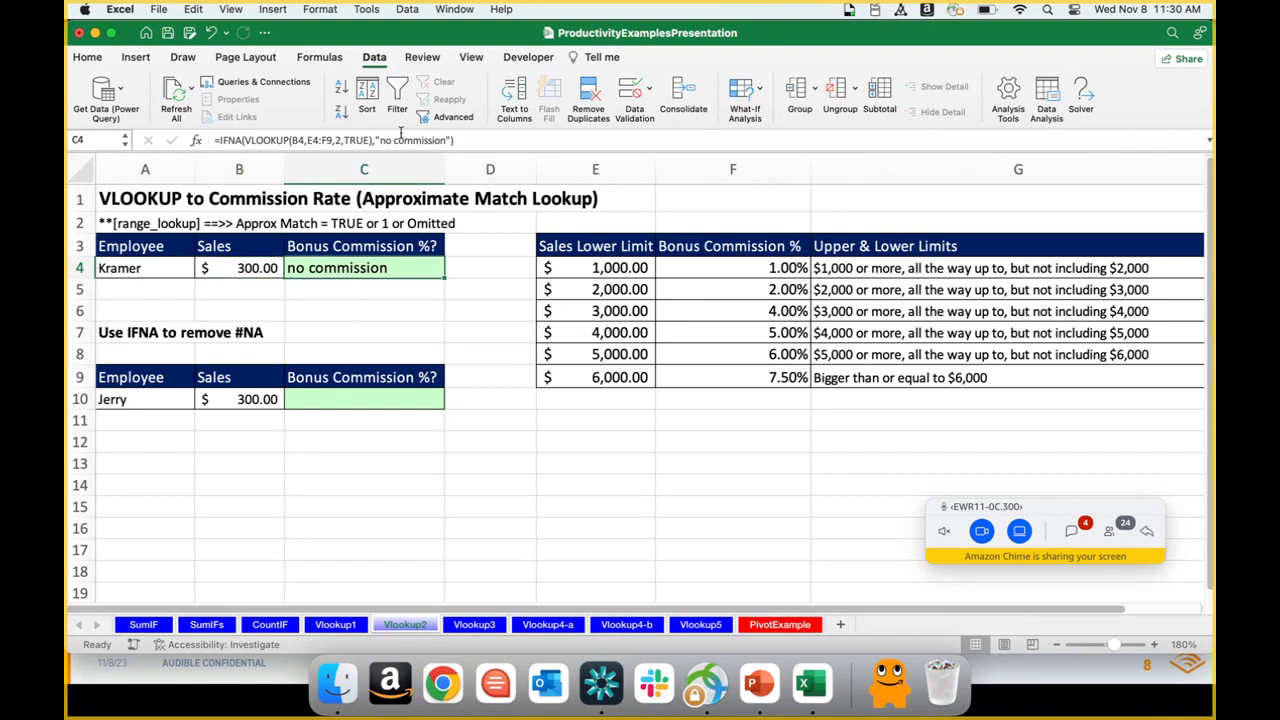
click(400, 136)
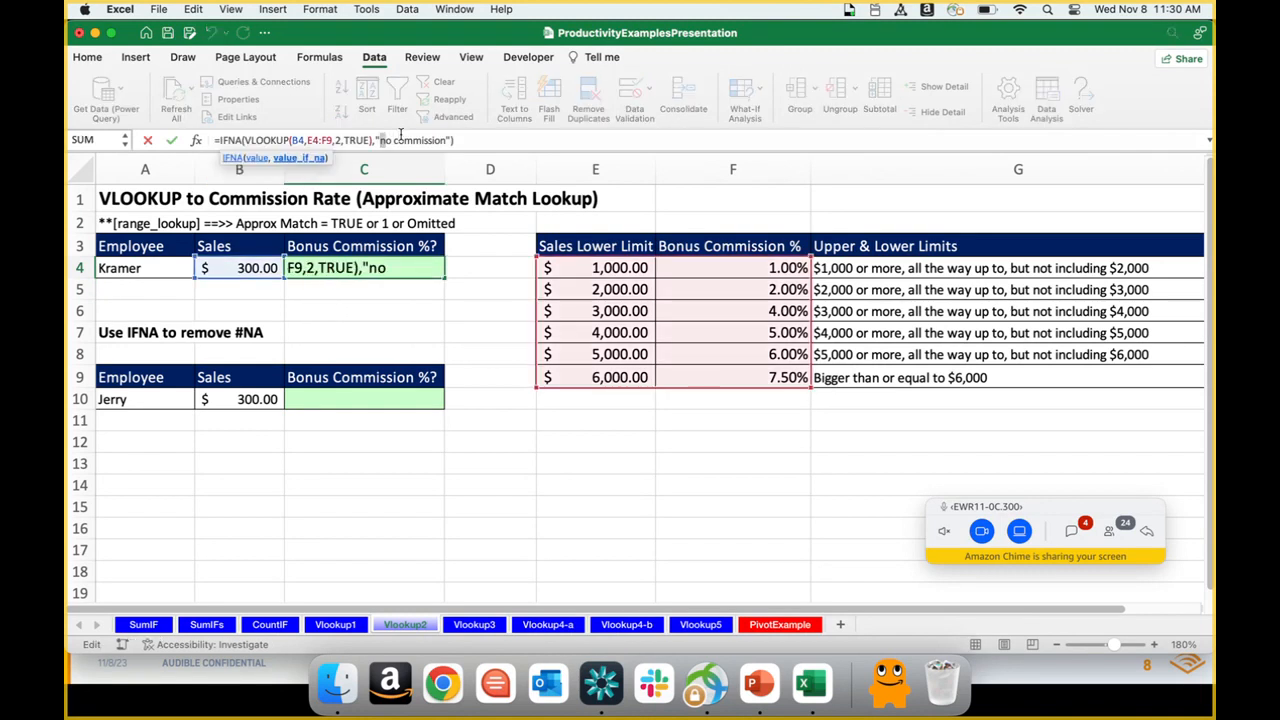
key(shift+Right)
key(shift+Right)
key(shift+Right)
key(shift+Right)
key(shift+Right)
key(shift+Right)
key(shift+Right)
key(shift+Right)
key(shift+Right)
key(shift+Right)
key(shift+Right)
key(shift+Right)
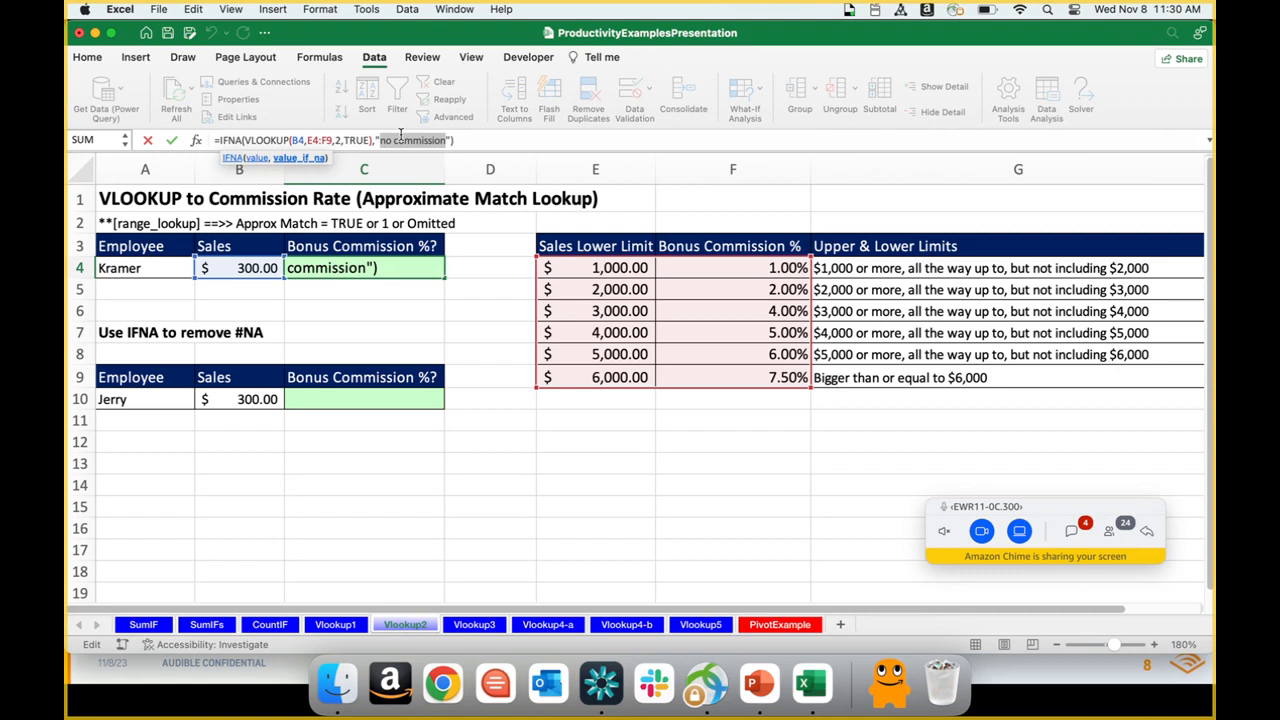
text(0%)
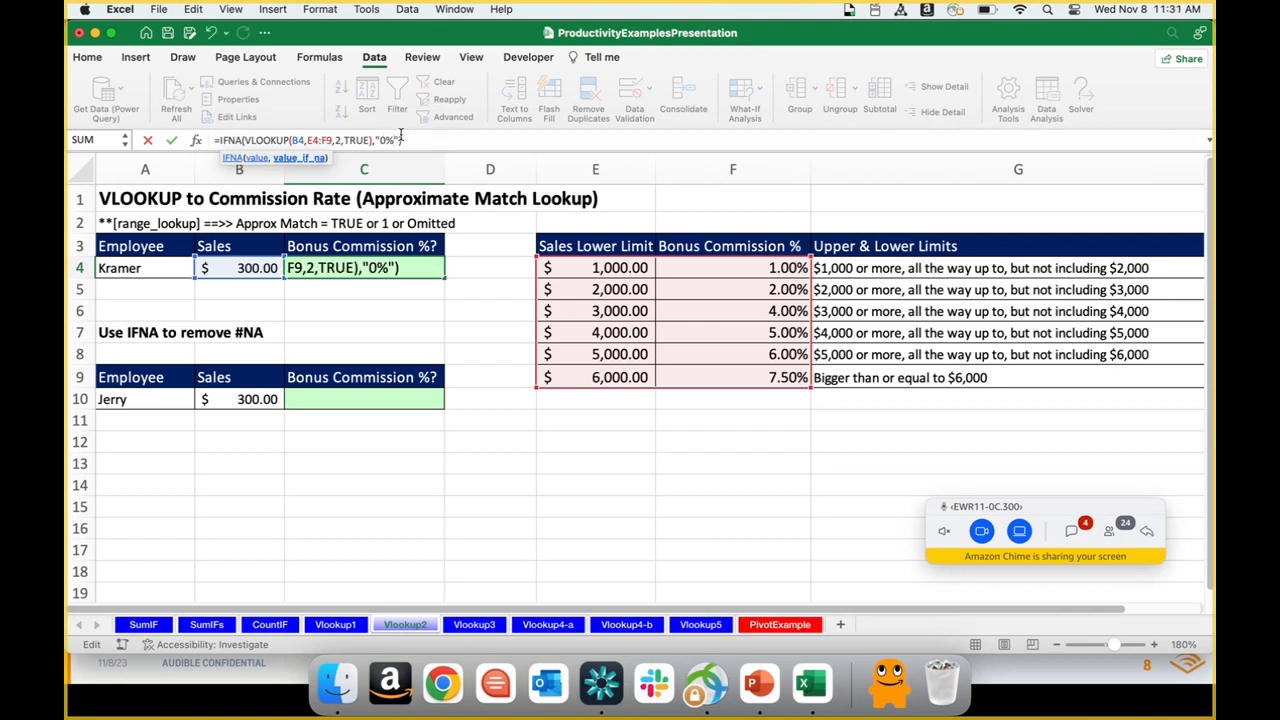
key(Return)
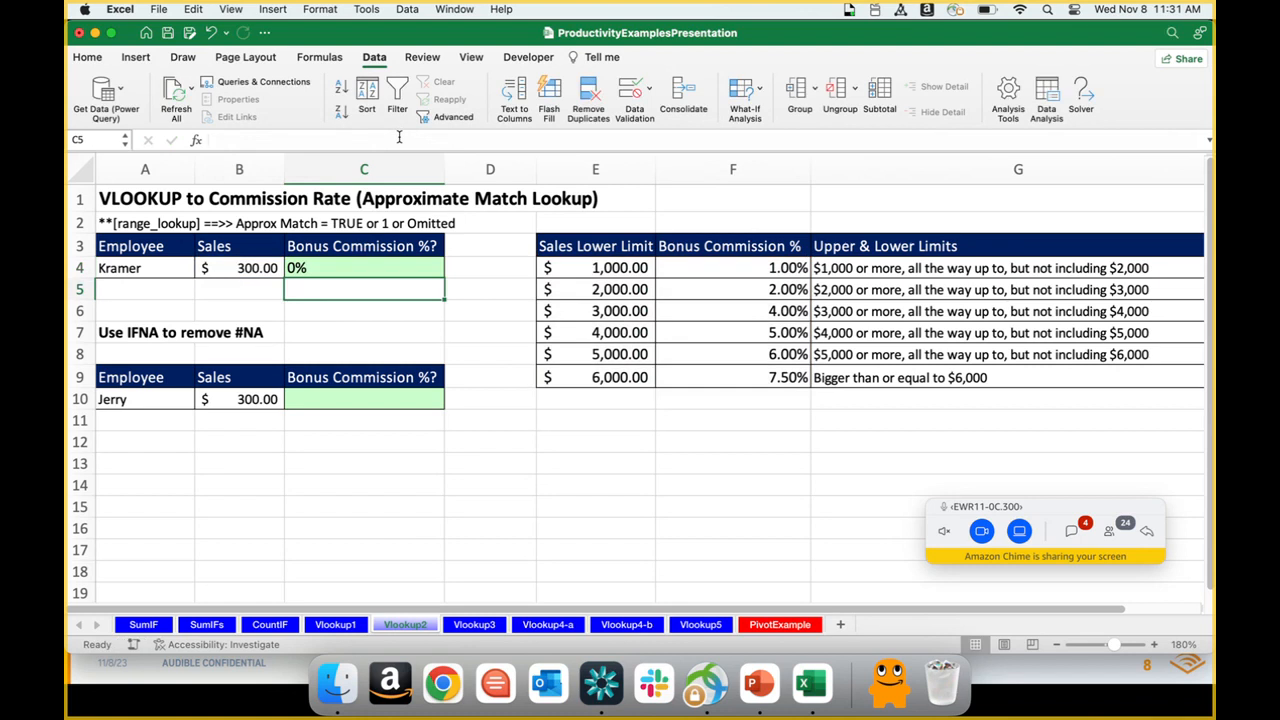
Step: Change the value_if_na argument in the C4 IFNA formula to the number 0
click(385, 266)
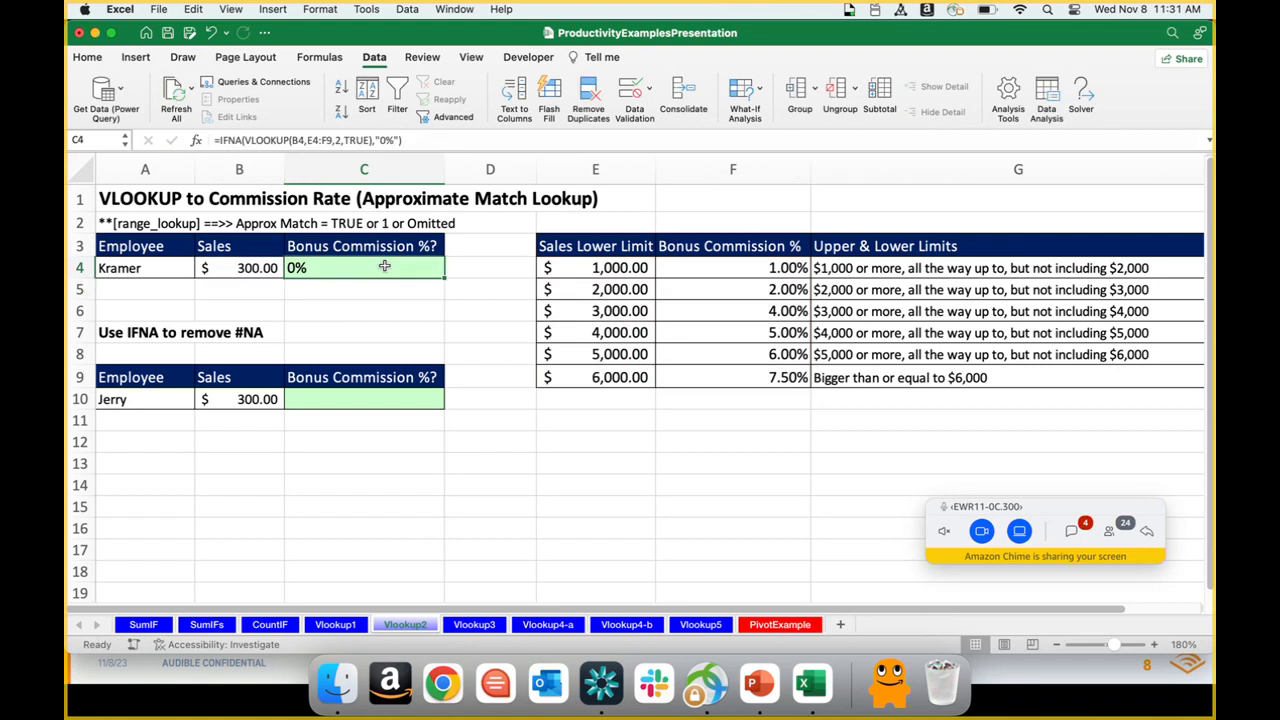
double_click(386, 142)
key(BackSpace)
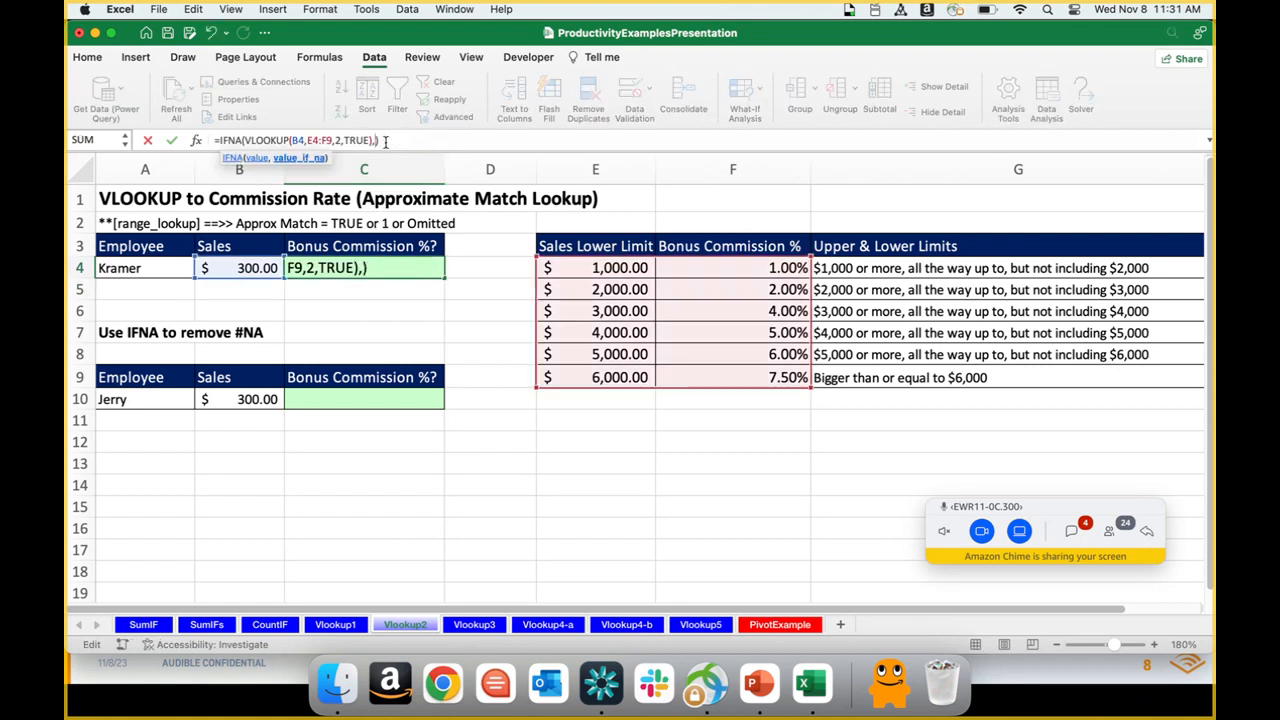
key(Return)
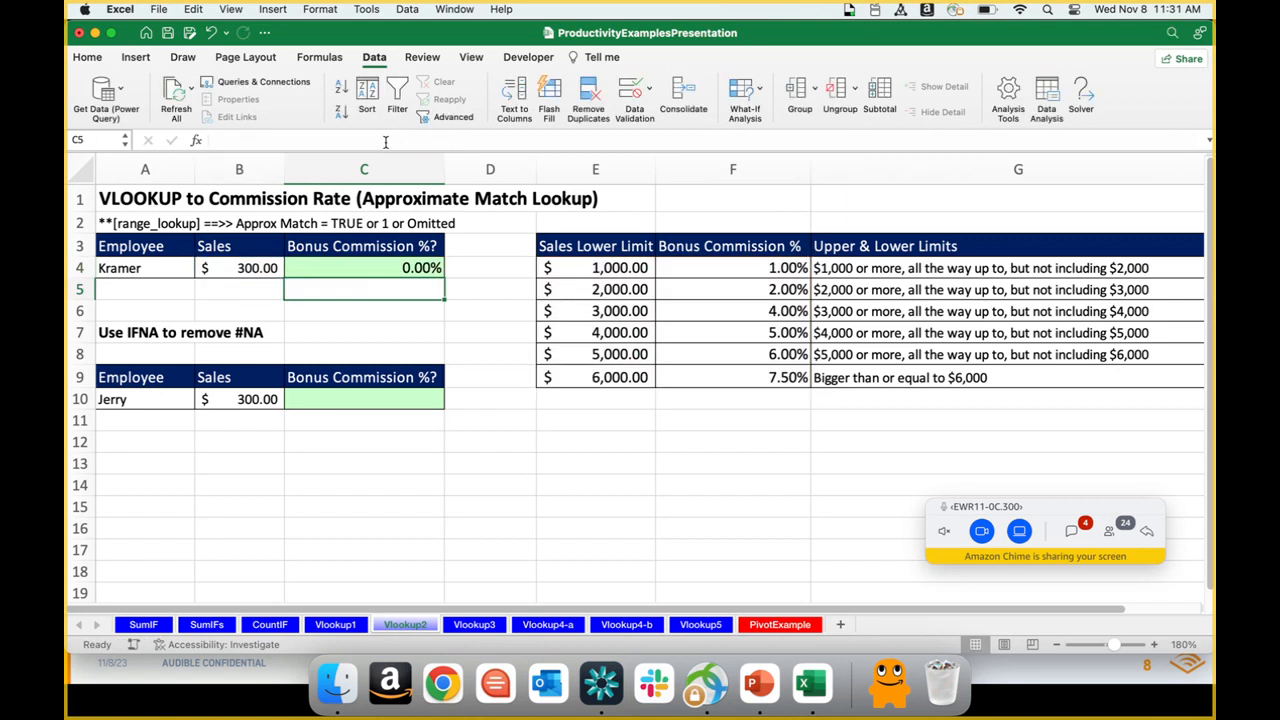
key(Up)
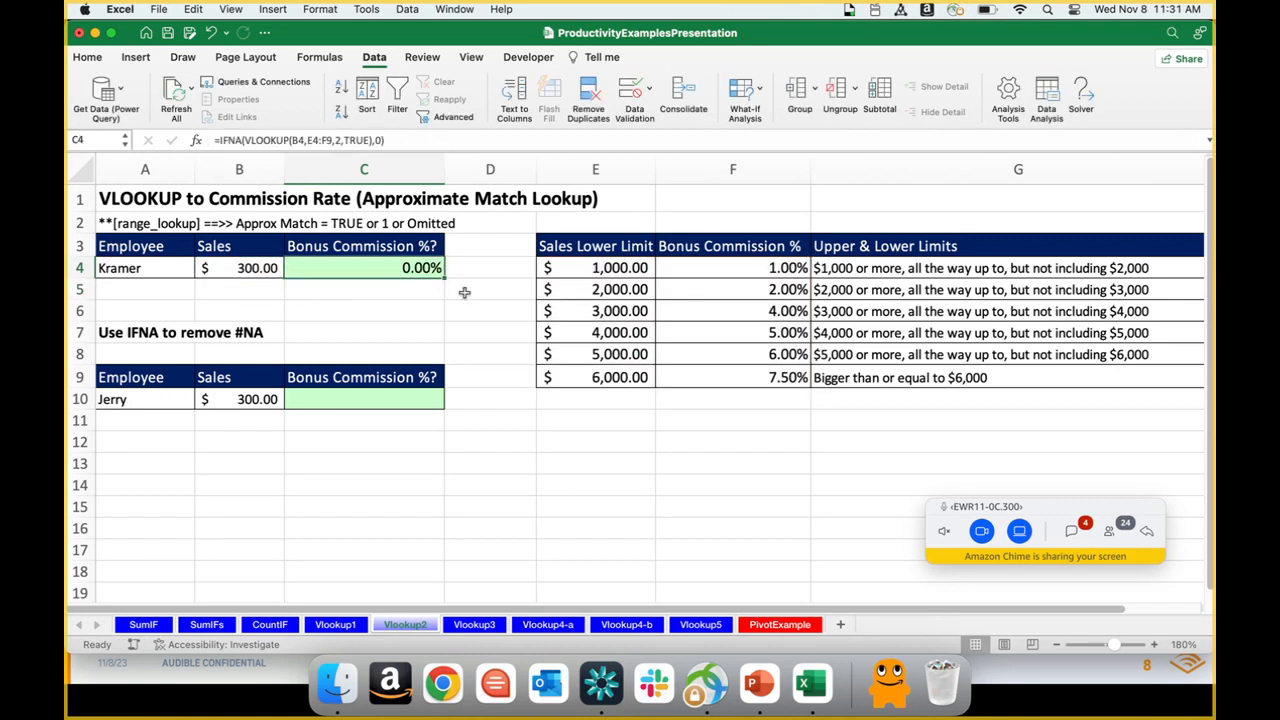
Step: Switch to the Vlookup3 sheet with the dynamic tables example, glancing at the Vlookup4-a sheet on the way
click(474, 625)
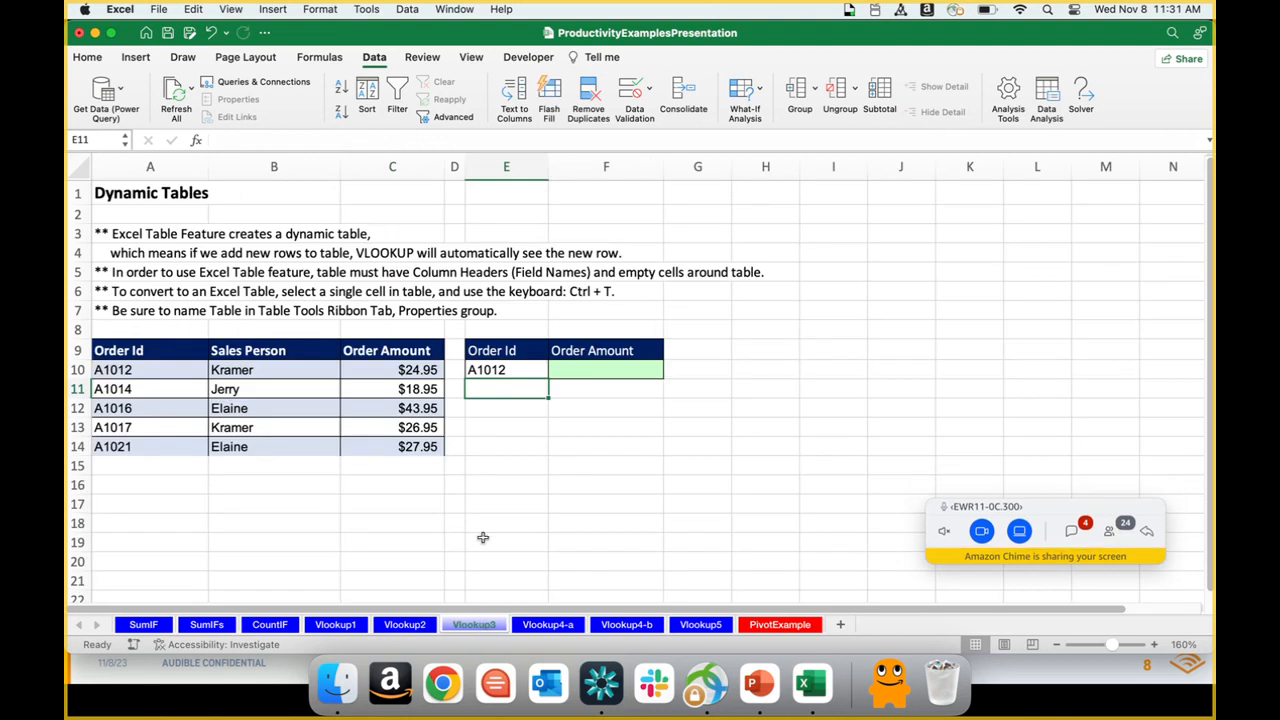
click(550, 625)
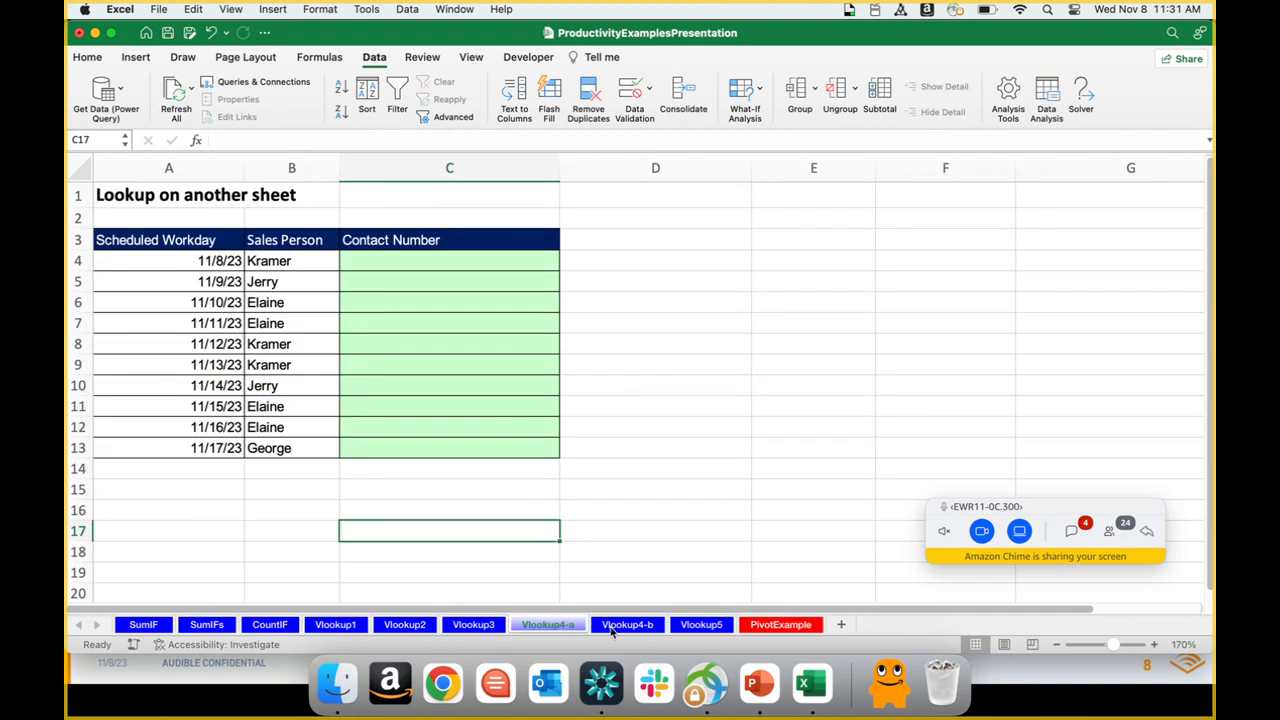
click(476, 626)
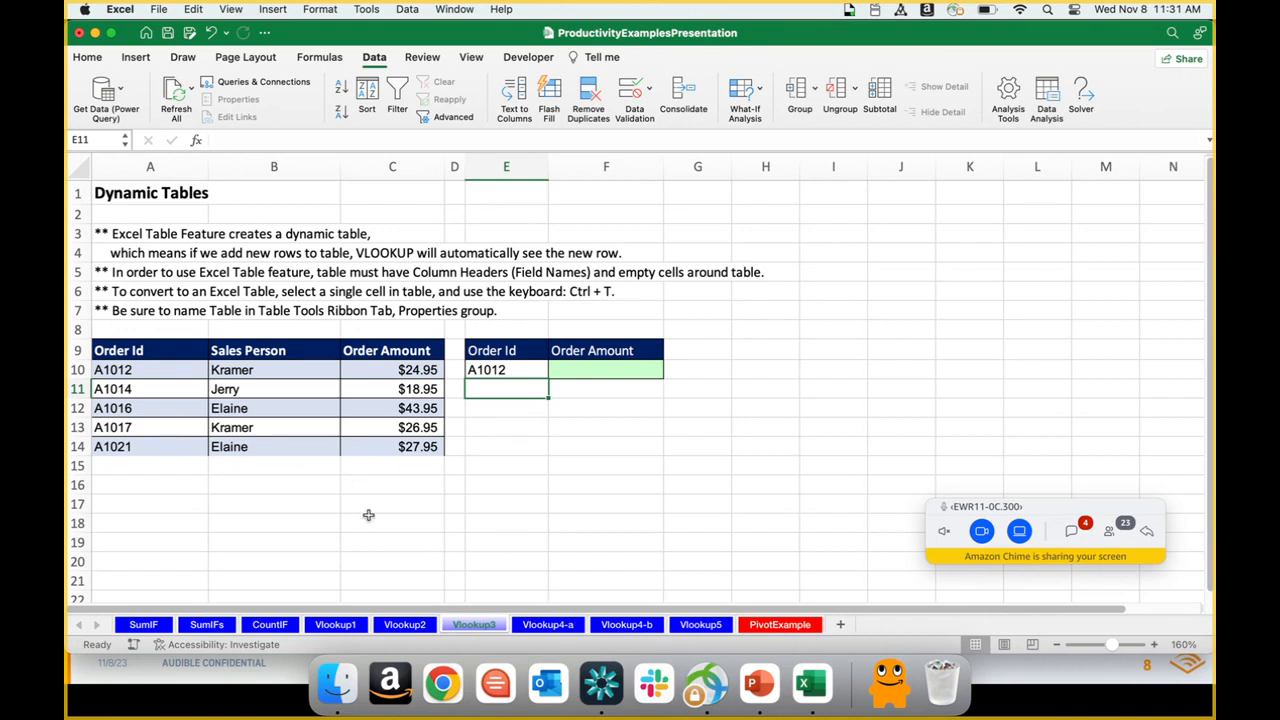
Step: Start a VLOOKUP formula in F10 with the order ID in E10 as the lookup value
key(Up)
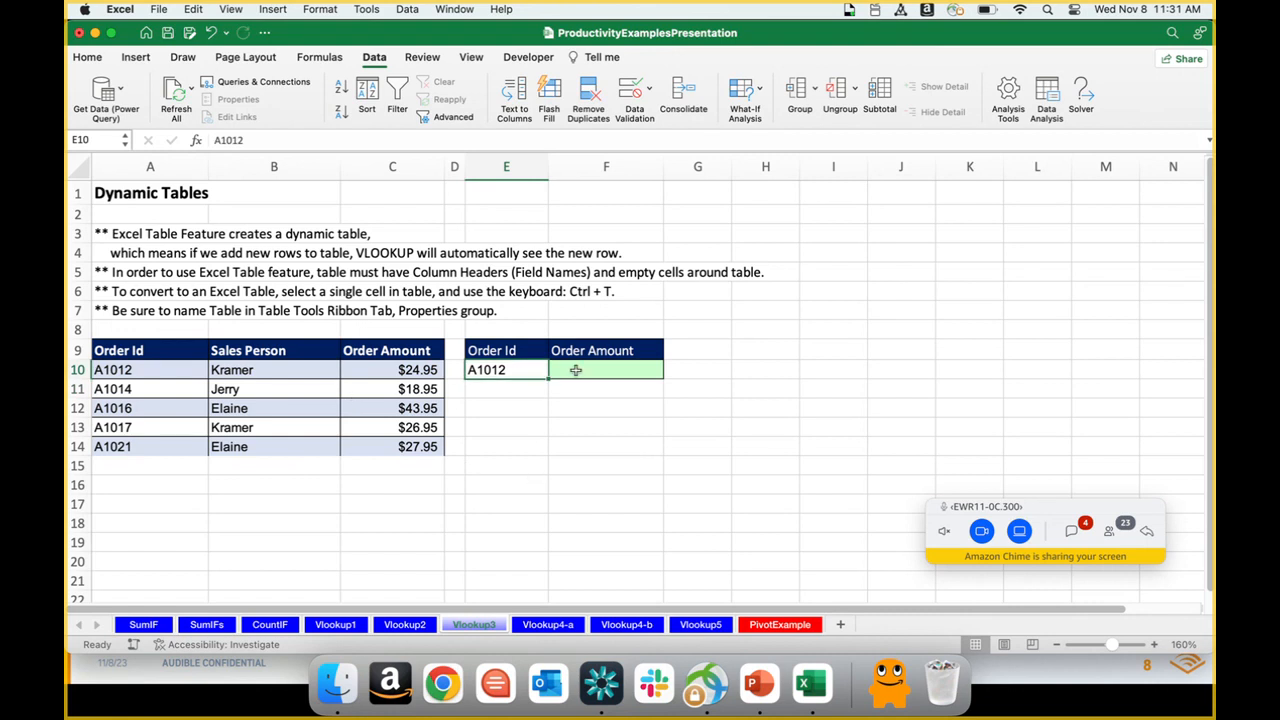
click(576, 370)
text(=)
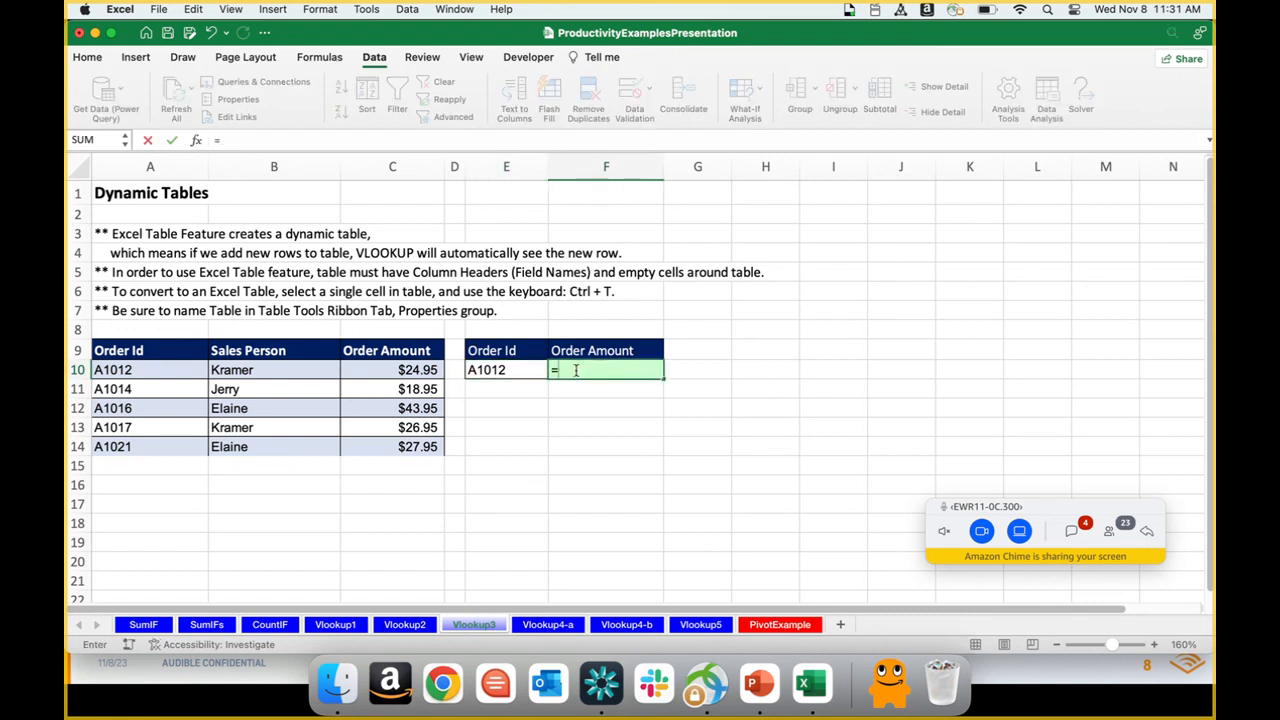
text(vl)
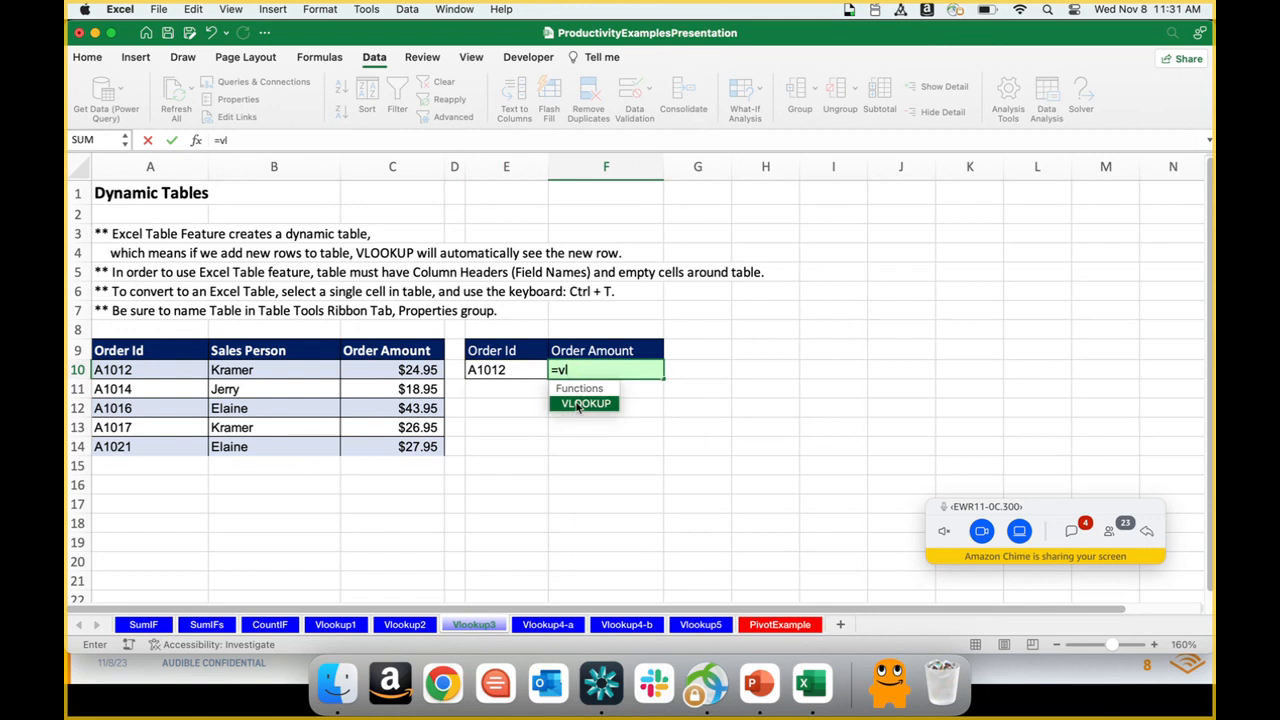
double_click(578, 402)
click(481, 372)
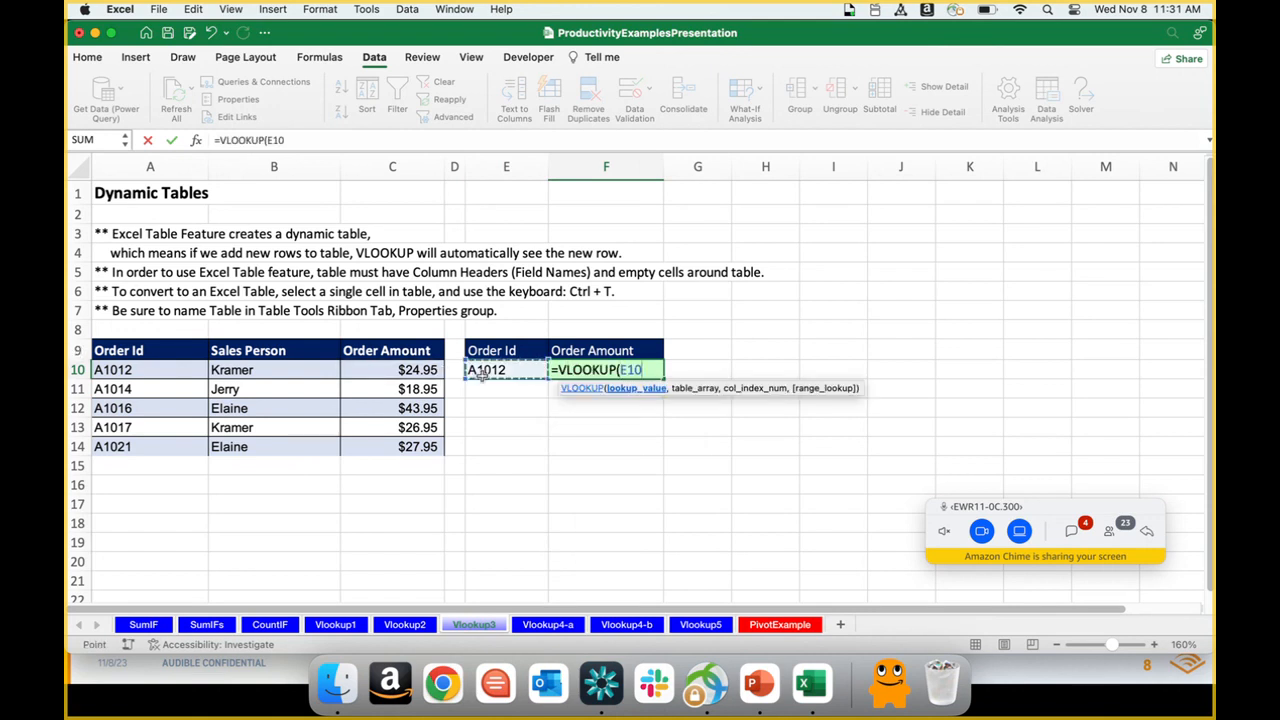
text(,)
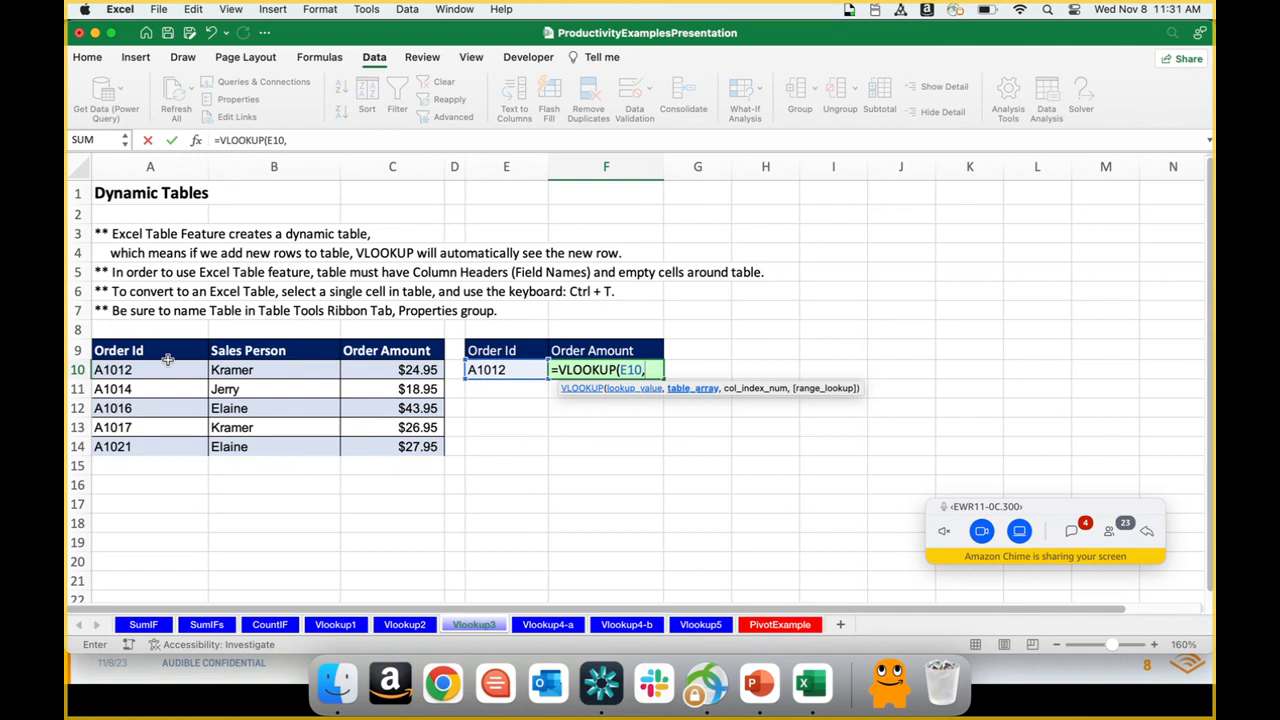
Step: Complete the F10 VLOOKUP formula with table array A10:C14, column index 3 and FALSE for an exact match
drag(158, 371, 390, 453)
text(,3,)
key(Down)
key(Tab)
text())
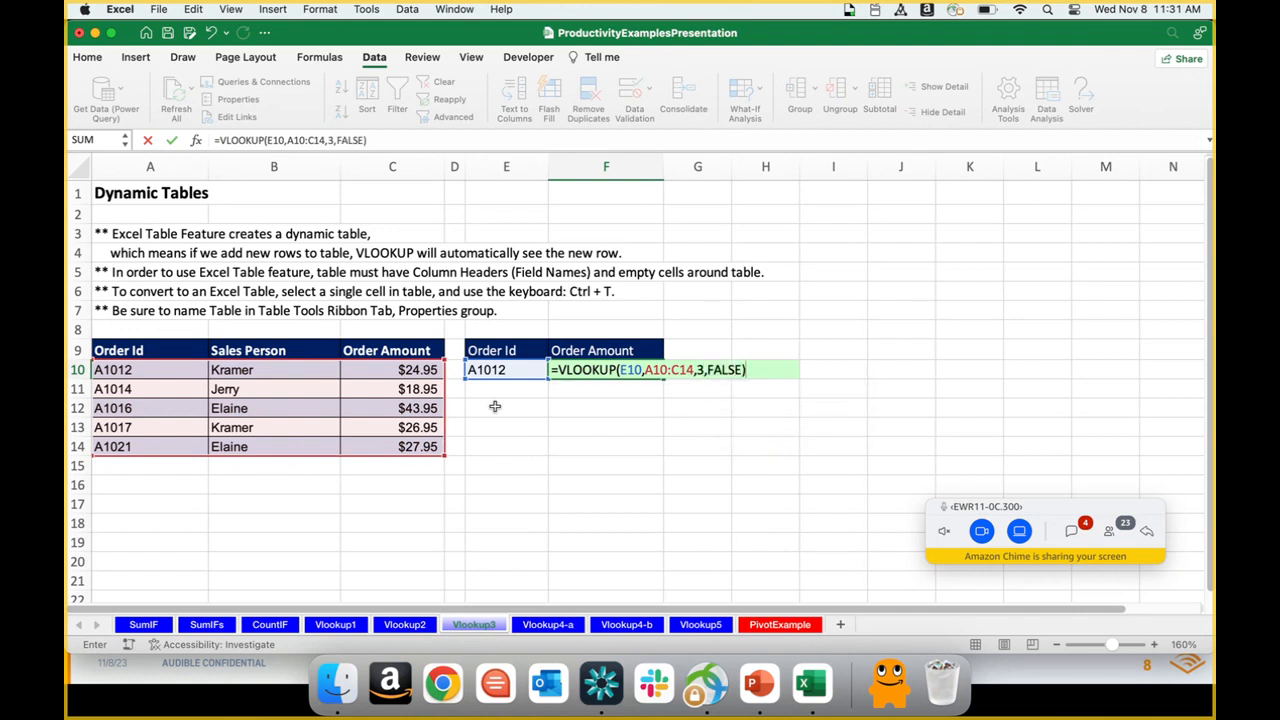
key(Return)
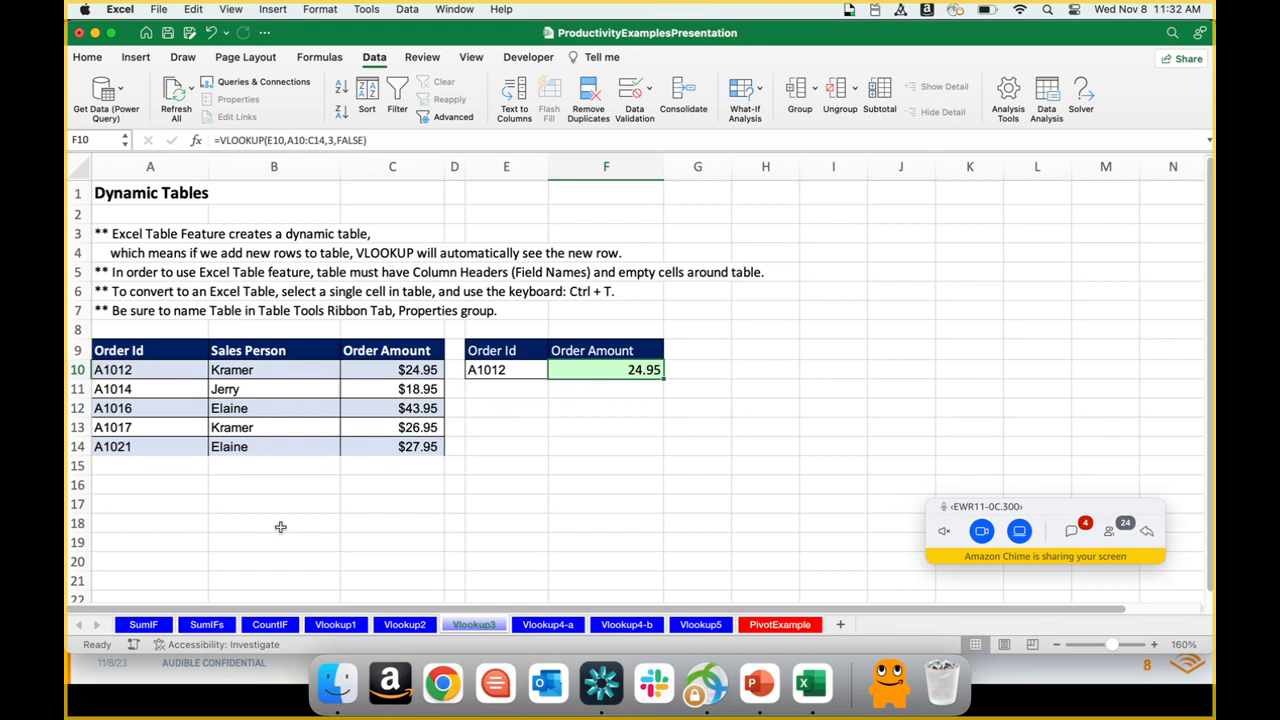
Step: Add a new record in row 15 with an order ID, a salesperson's name and an order amount of 30.00
click(140, 468)
text(A1022)
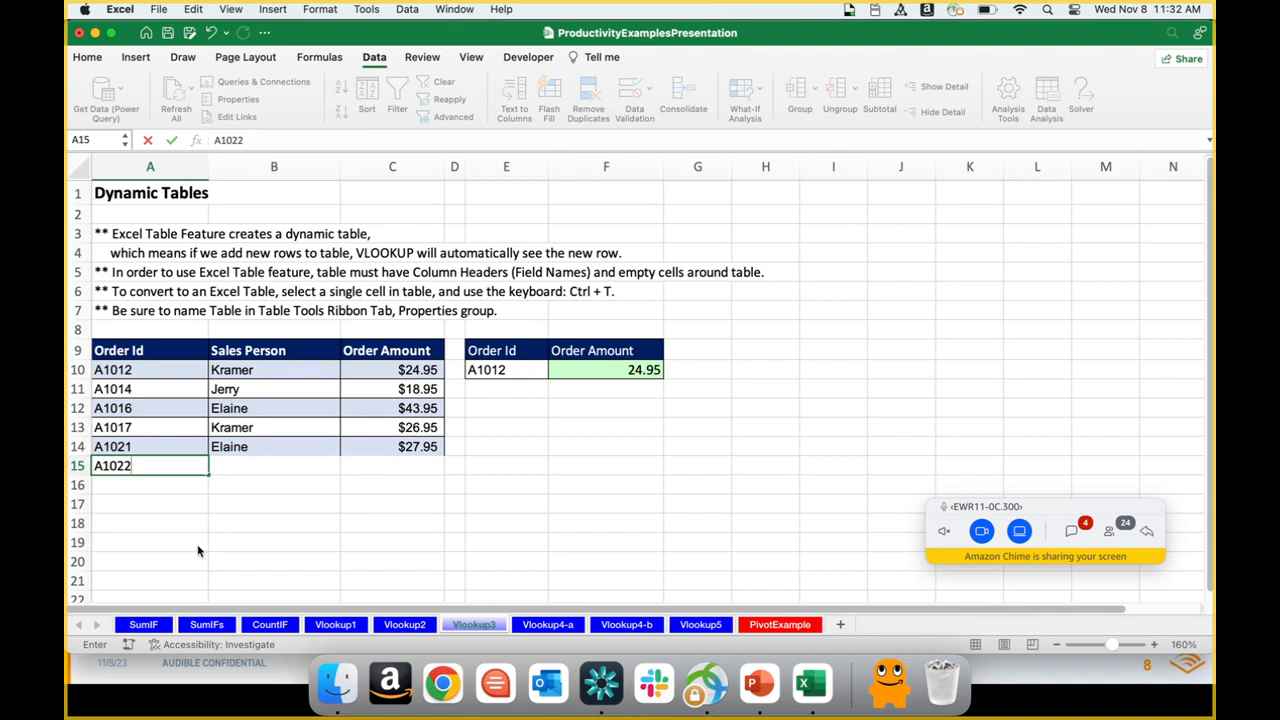
key(Tab)
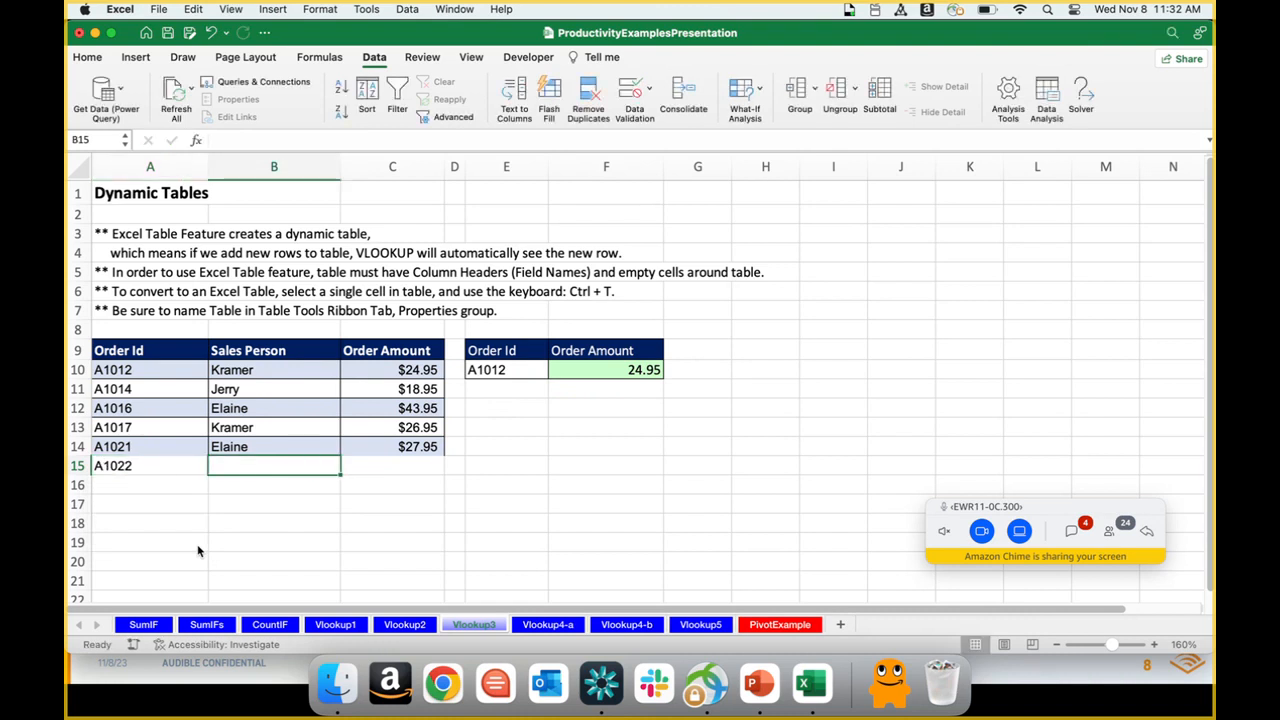
text(Jerry)
key(Tab)
text(30.00)
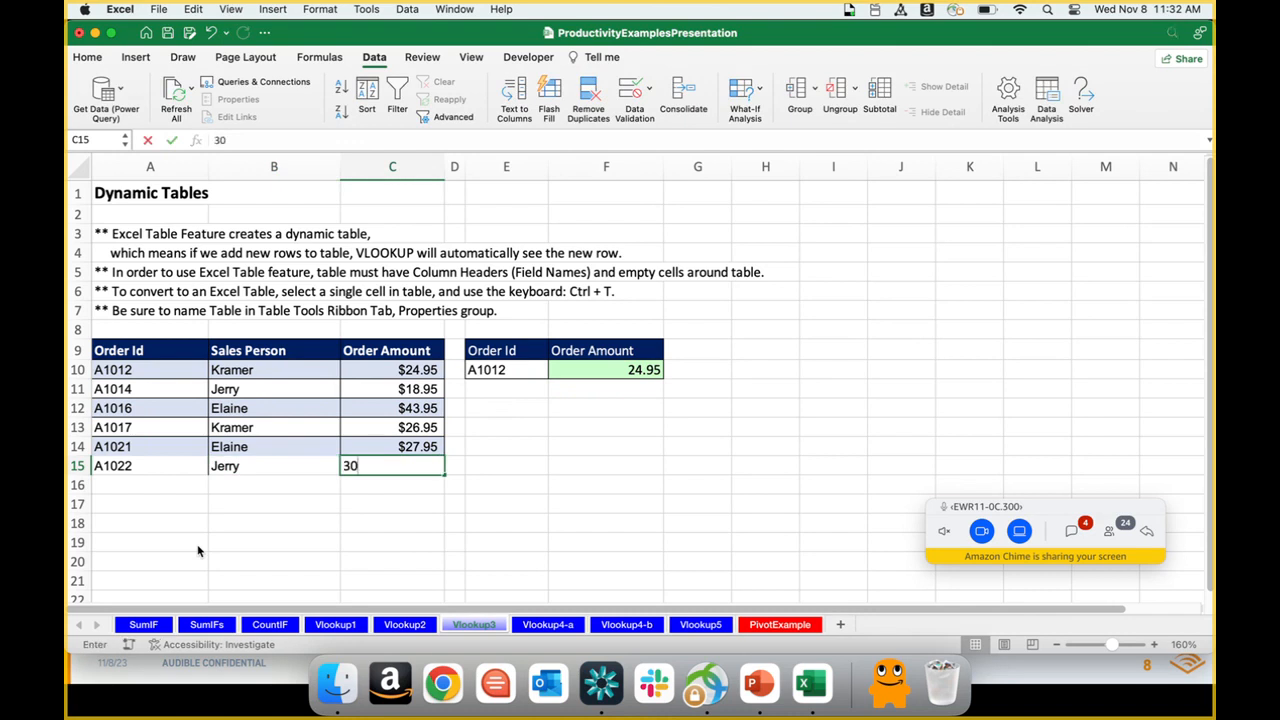
key(Return)
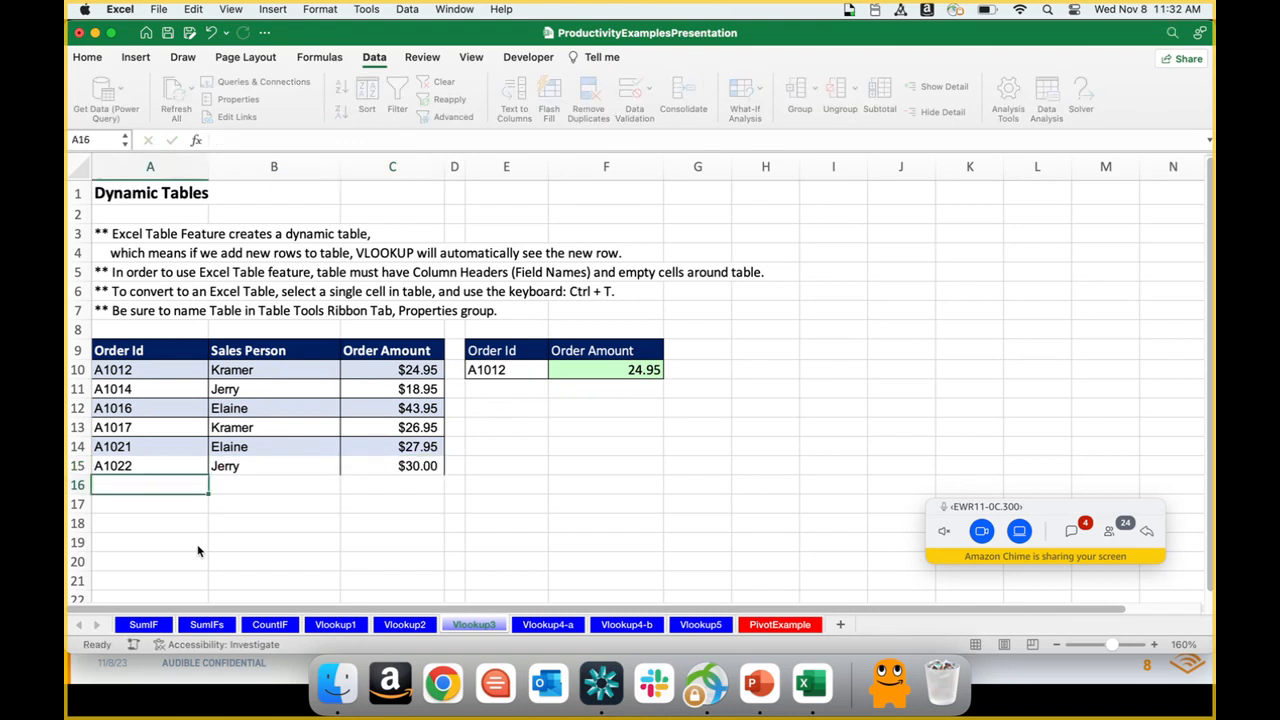
Step: Inspect the F10 VLOOKUP formula to check whether its table array covers the new row 15
key(Up)
click(575, 369)
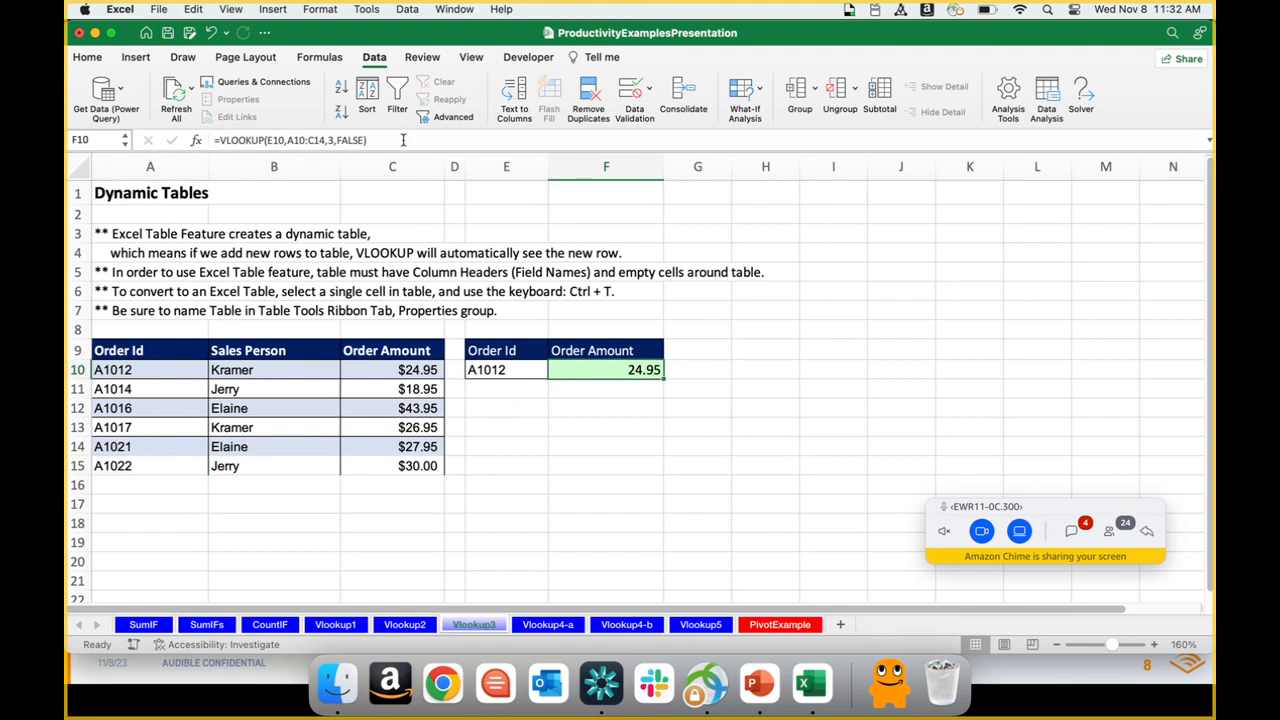
click(365, 140)
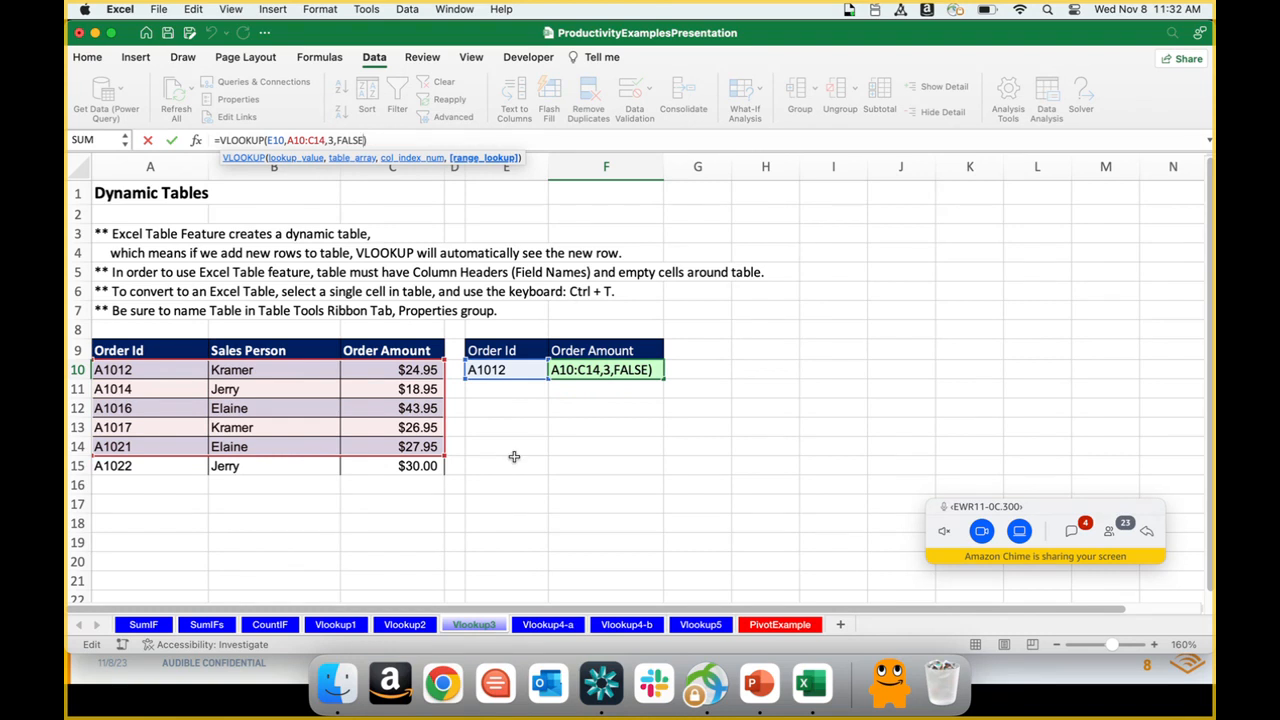
key(Return)
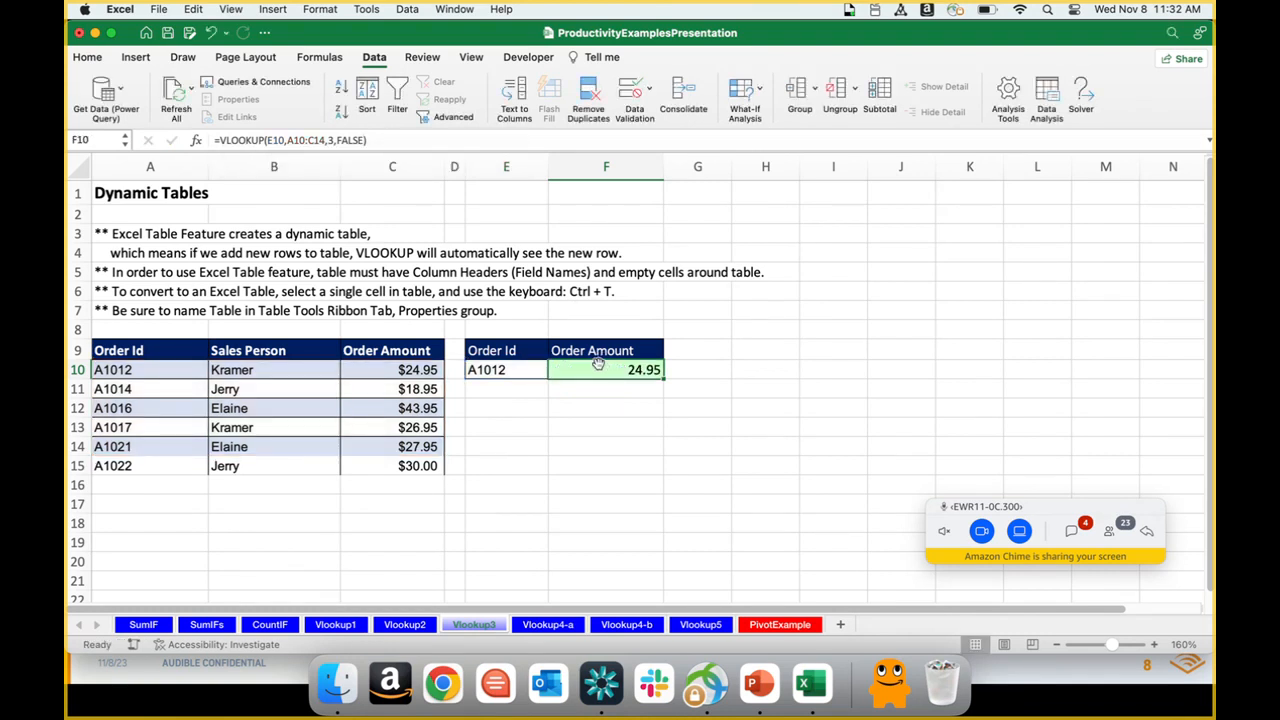
Step: Undo the row 15 entries and the VLOOKUP formula in F10
key(super+z)
key(super+z)
key(super+z)
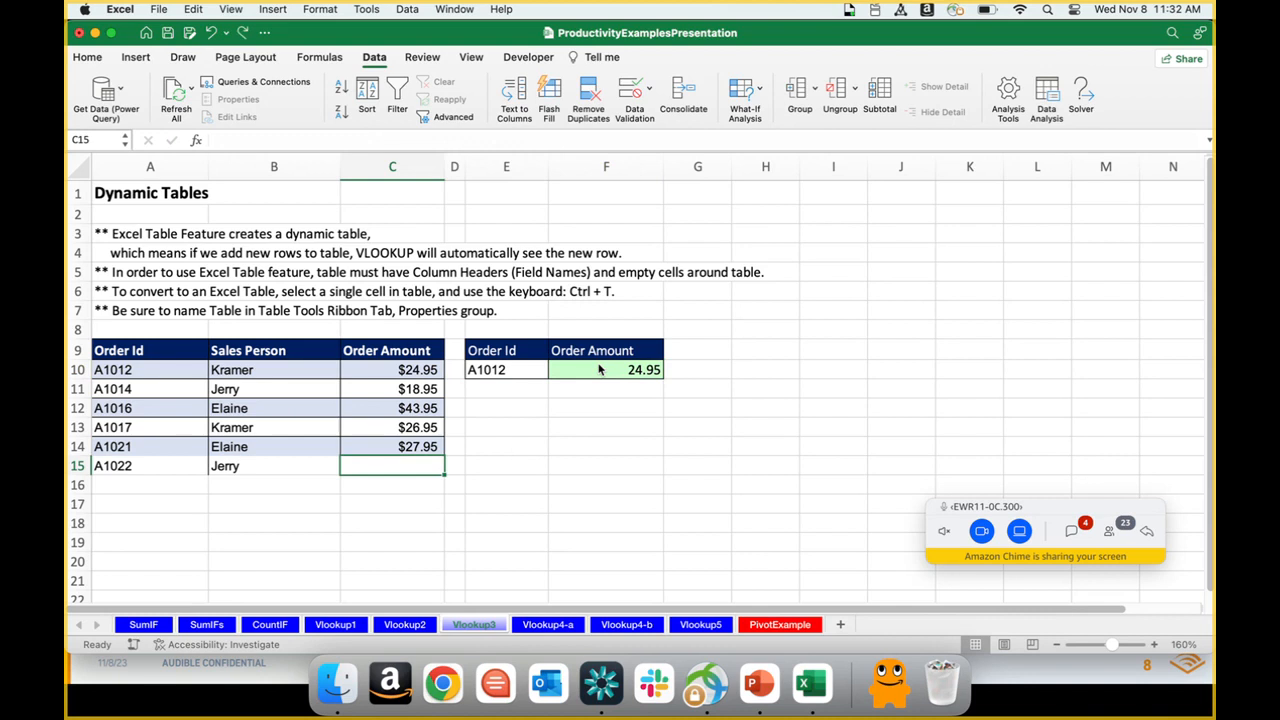
key(super+z)
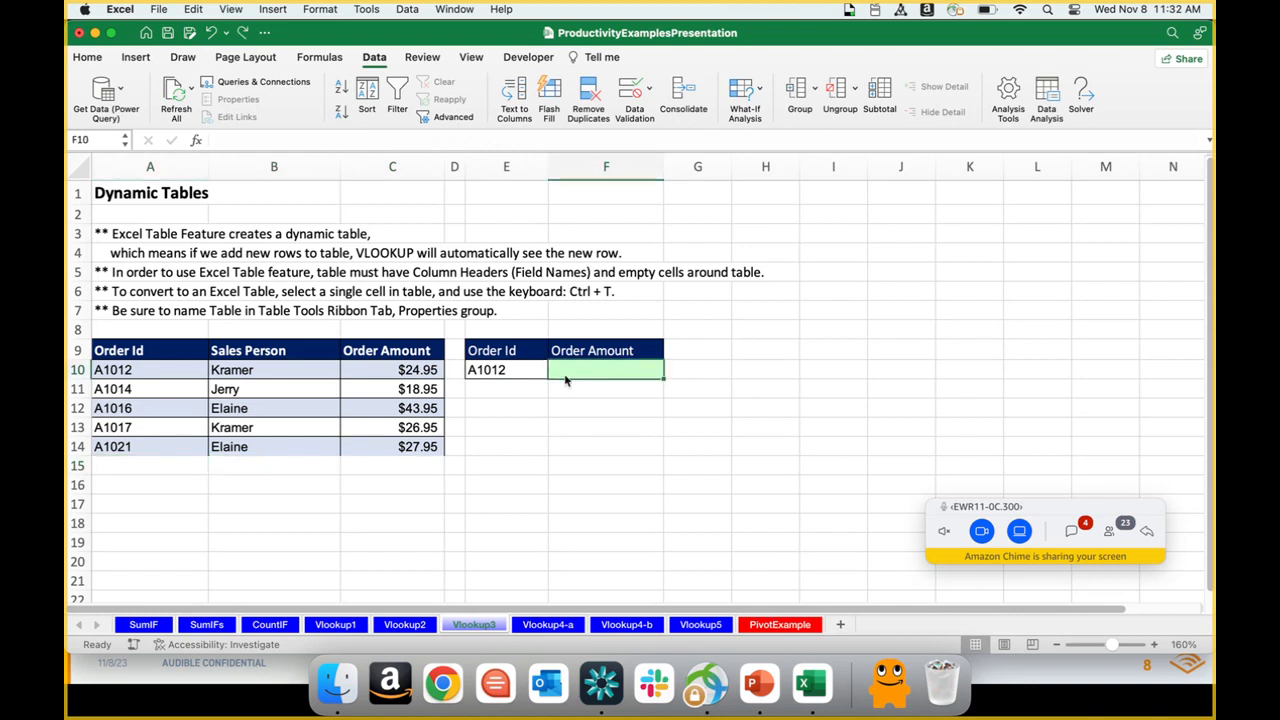
Step: Convert the order data in A9:C14 into an Excel table with headers
click(152, 370)
drag(143, 350, 389, 449)
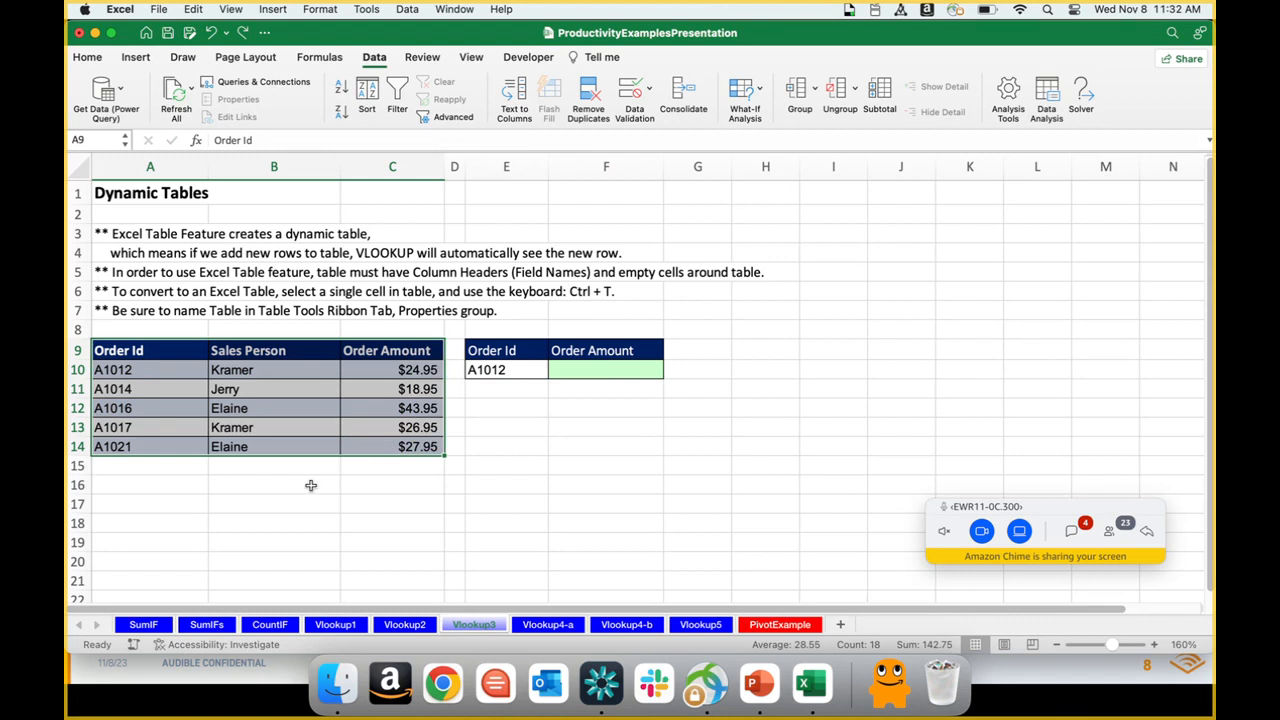
click(202, 387)
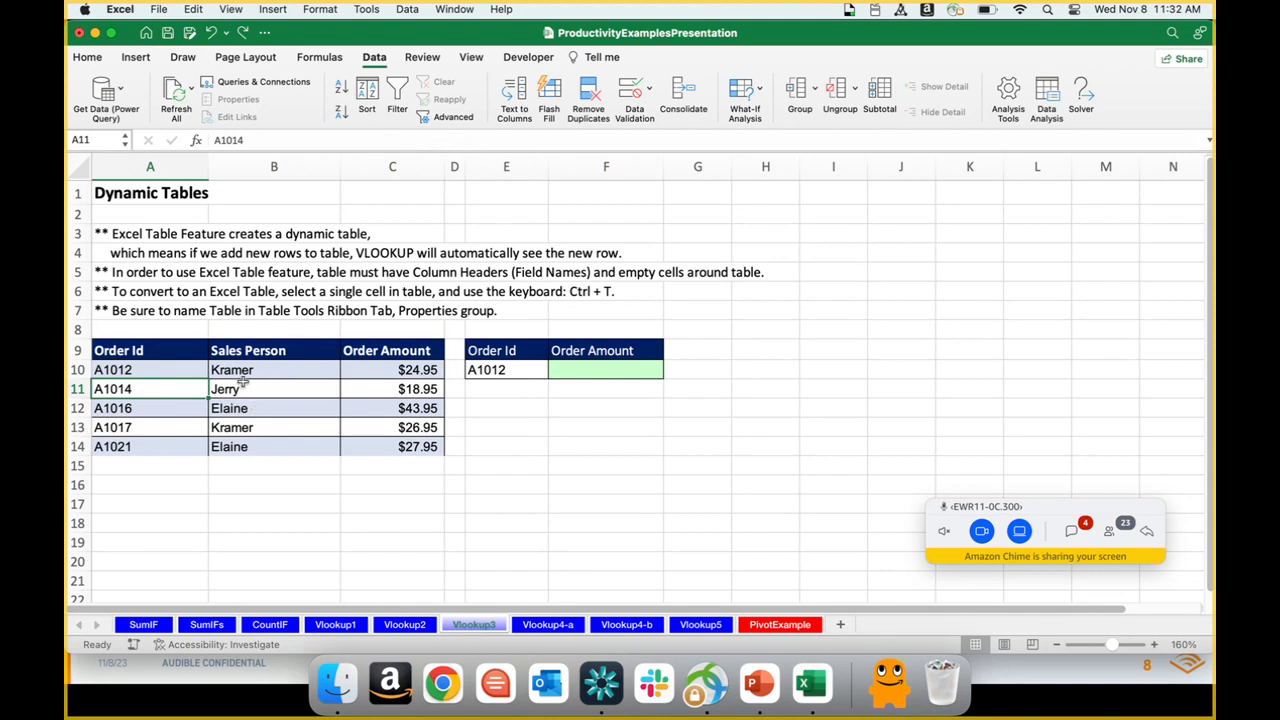
click(137, 60)
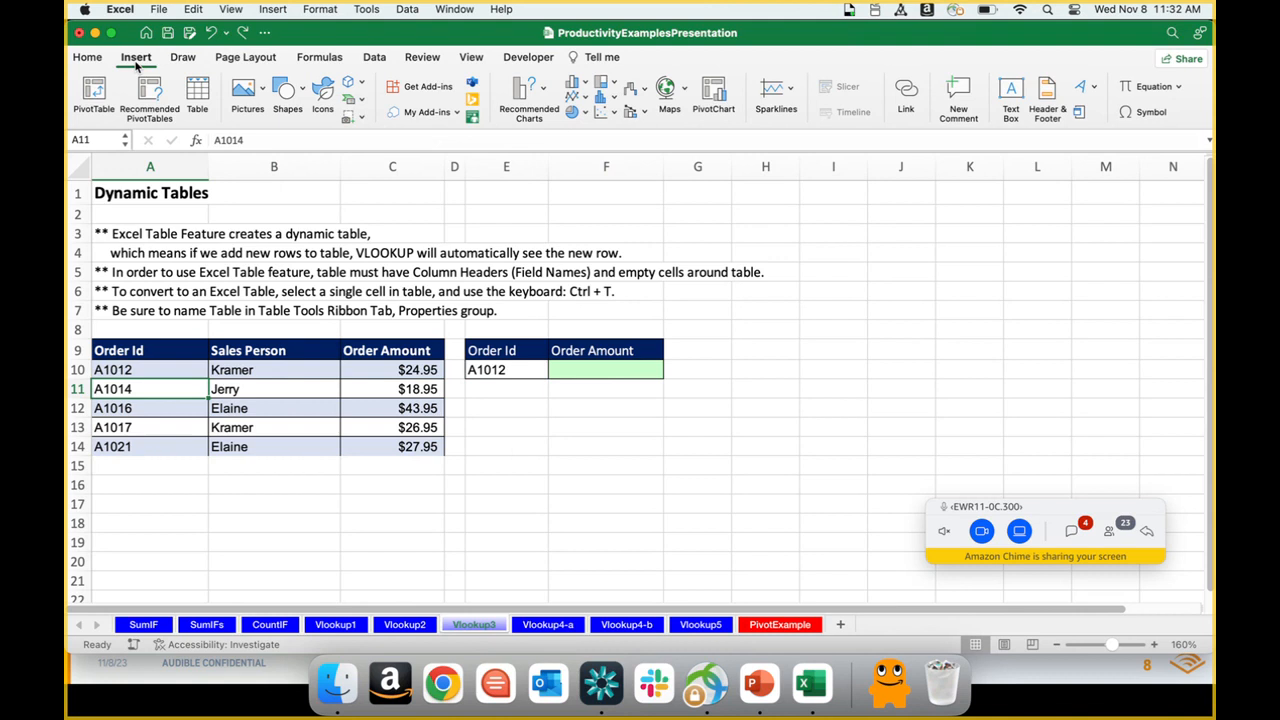
click(198, 92)
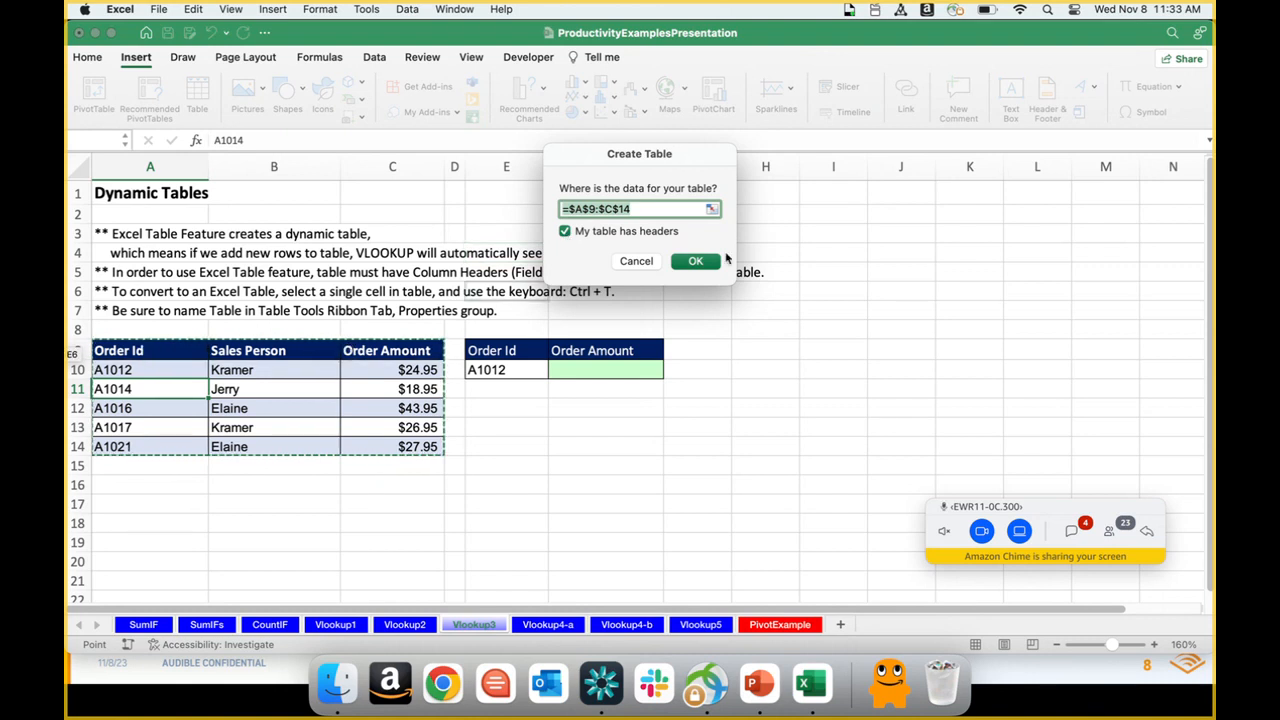
click(708, 263)
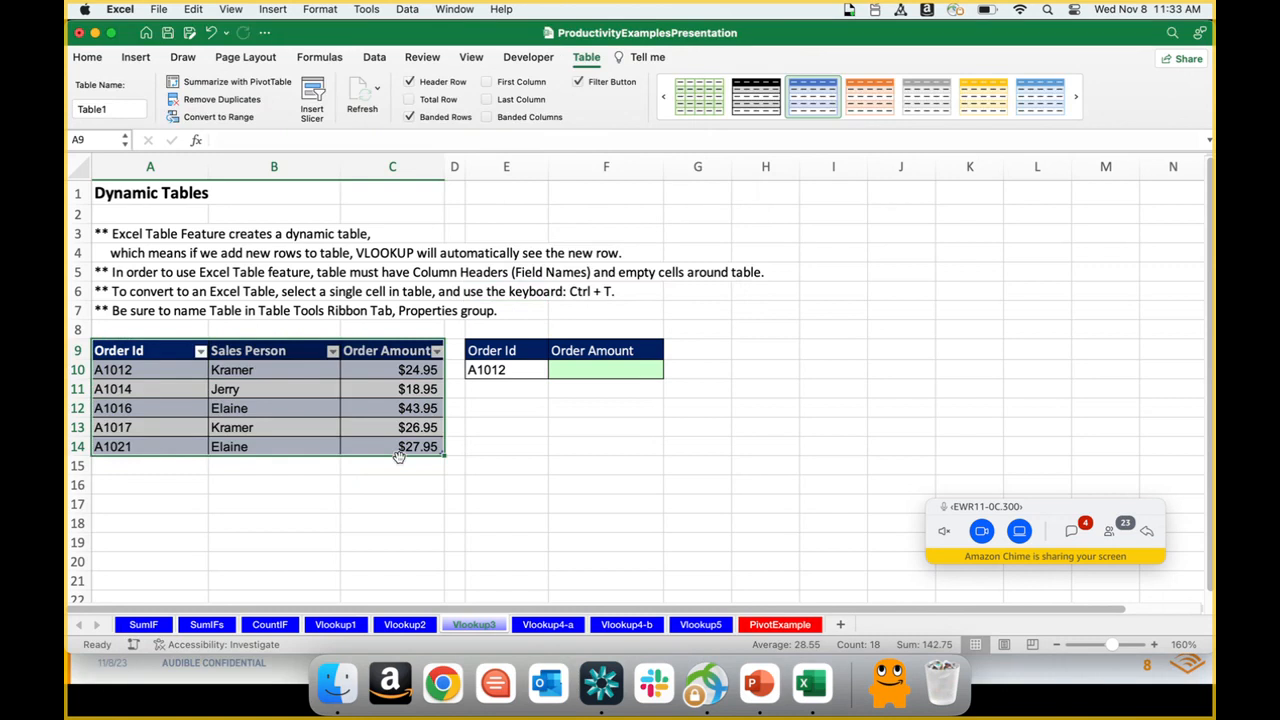
Step: Filter the Order Id column to show only the order in row 11, and undo the filter
click(262, 485)
click(201, 353)
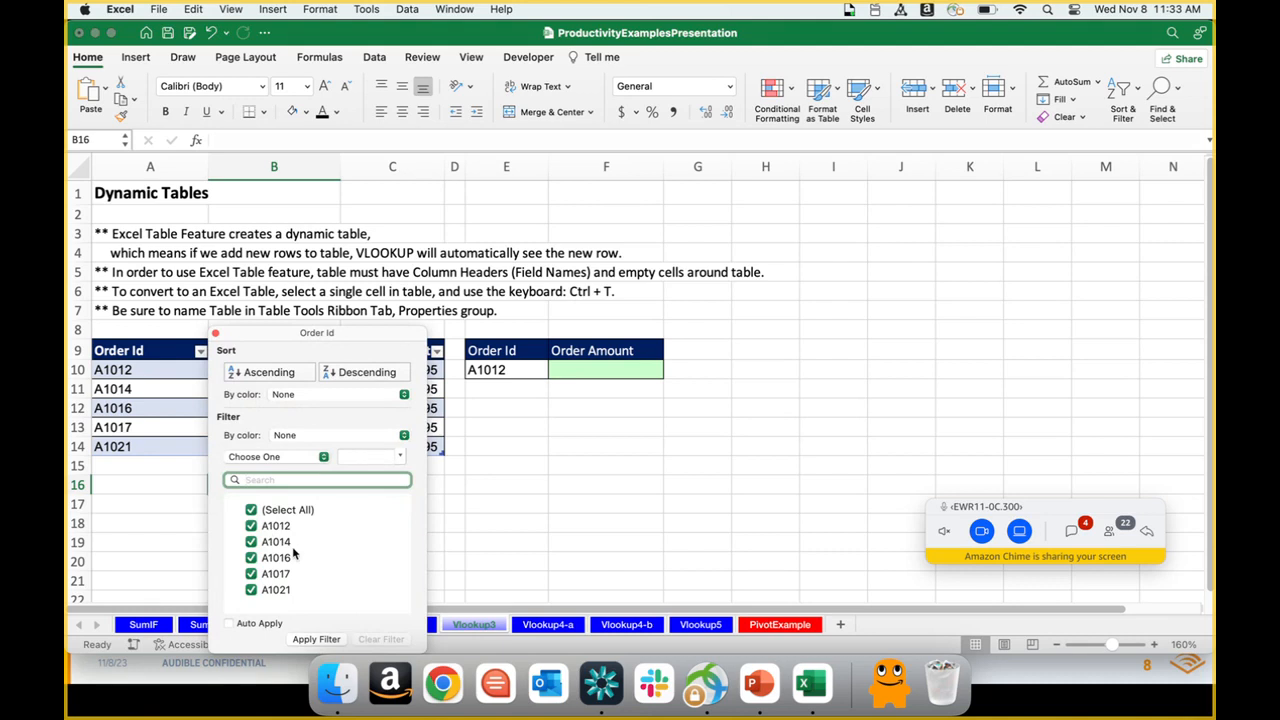
click(251, 510)
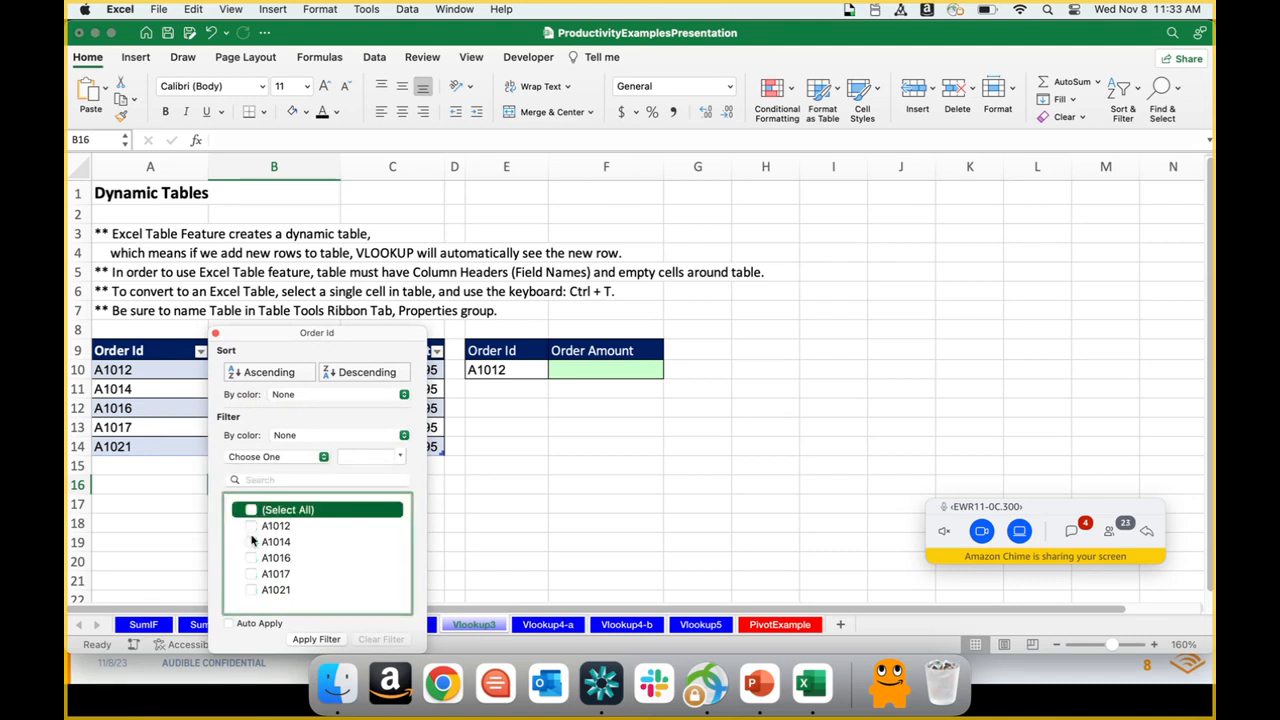
click(251, 541)
click(251, 542)
click(316, 641)
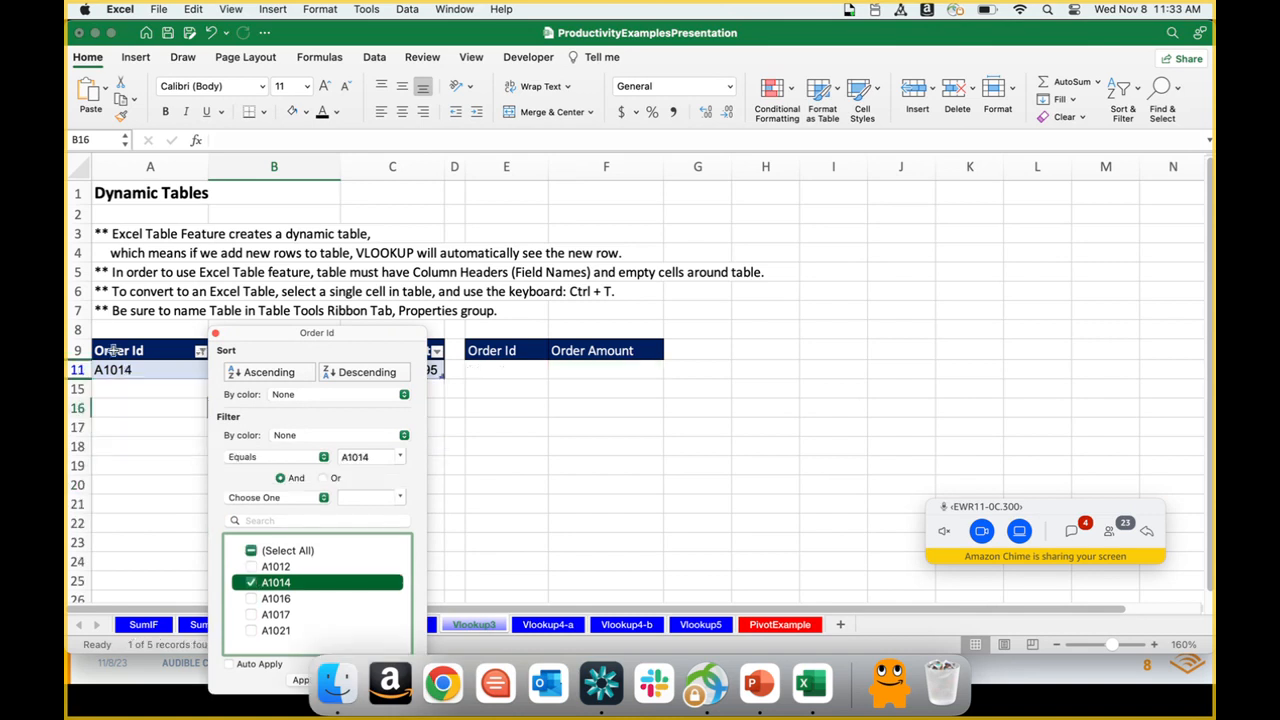
click(145, 428)
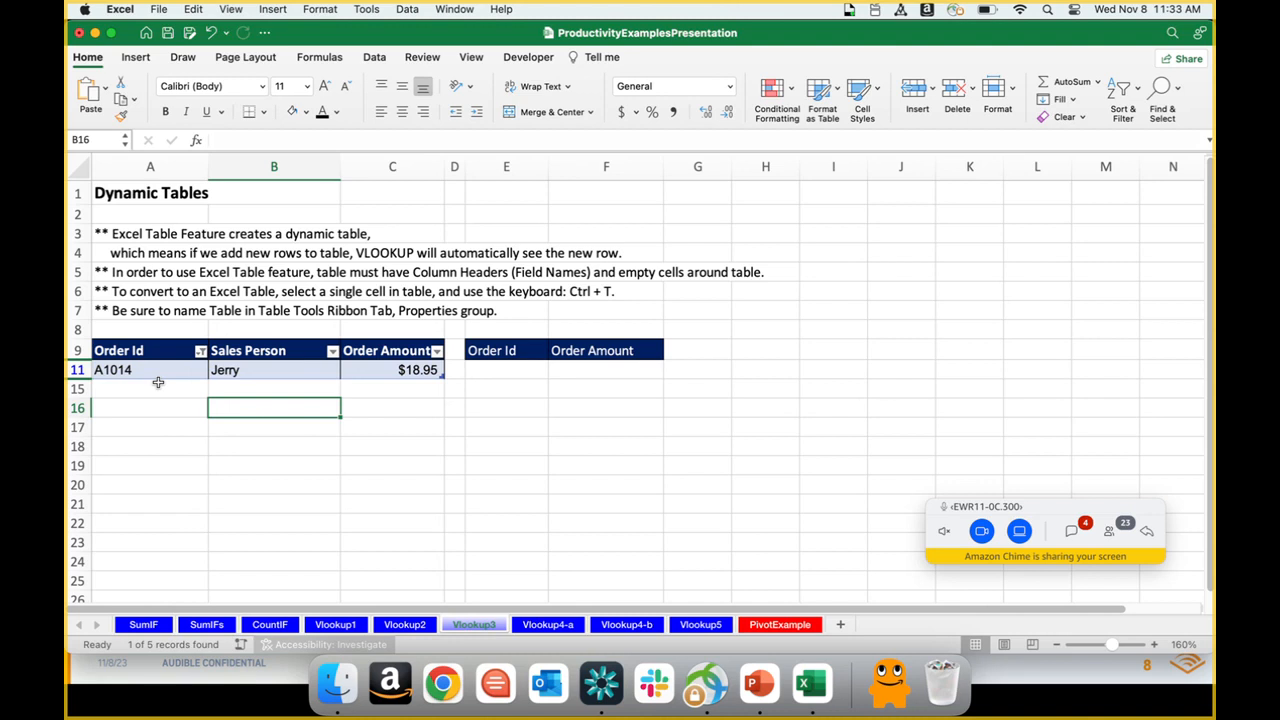
key(super+z)
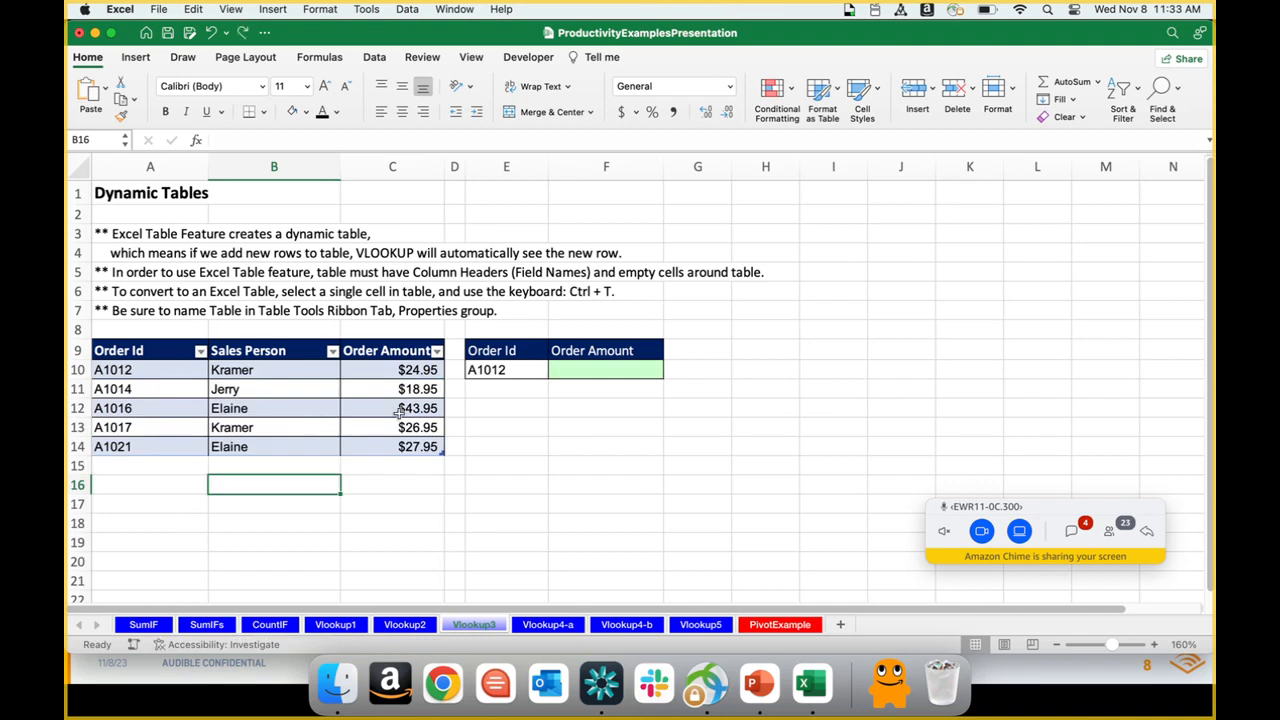
Step: Rename the new table as Orders
click(563, 368)
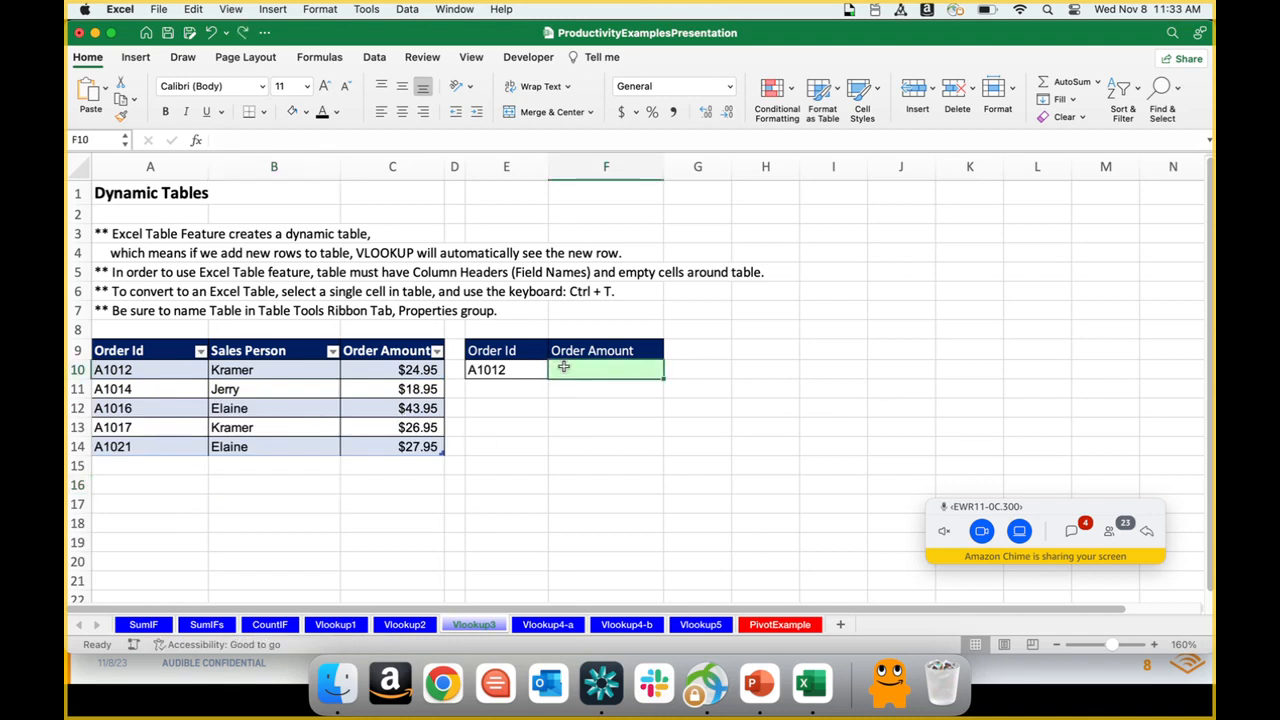
click(293, 399)
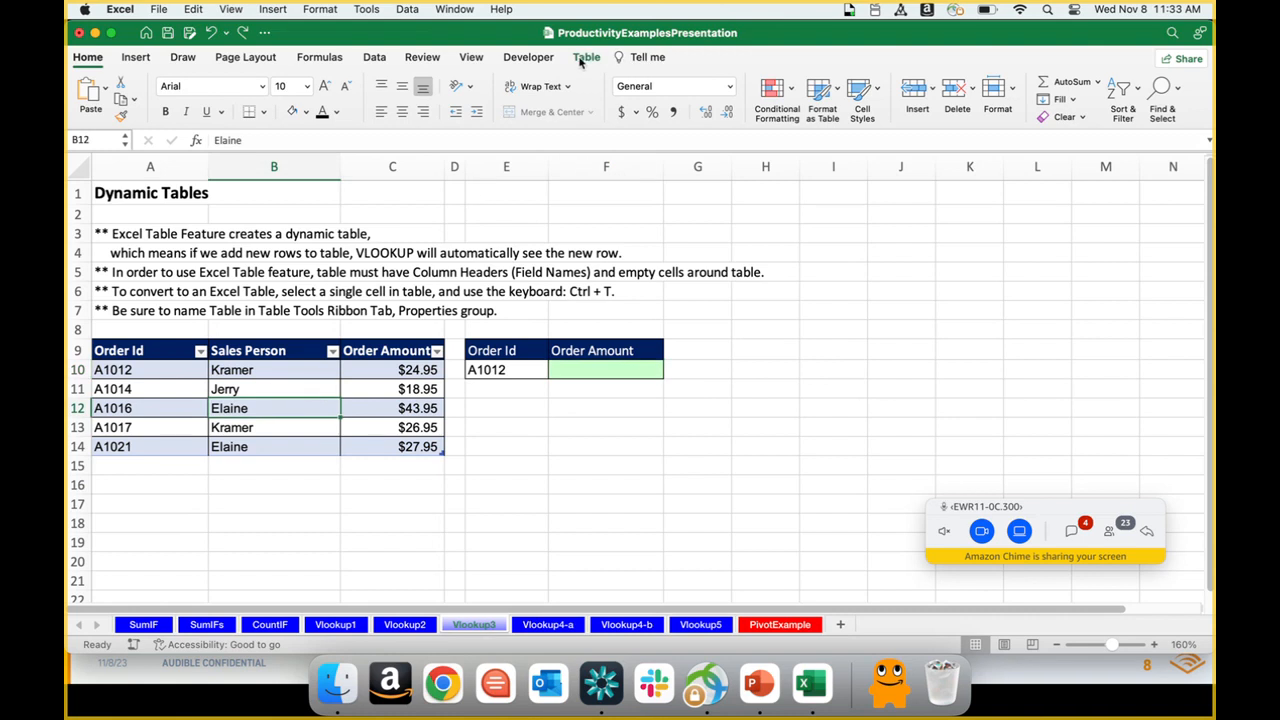
click(584, 58)
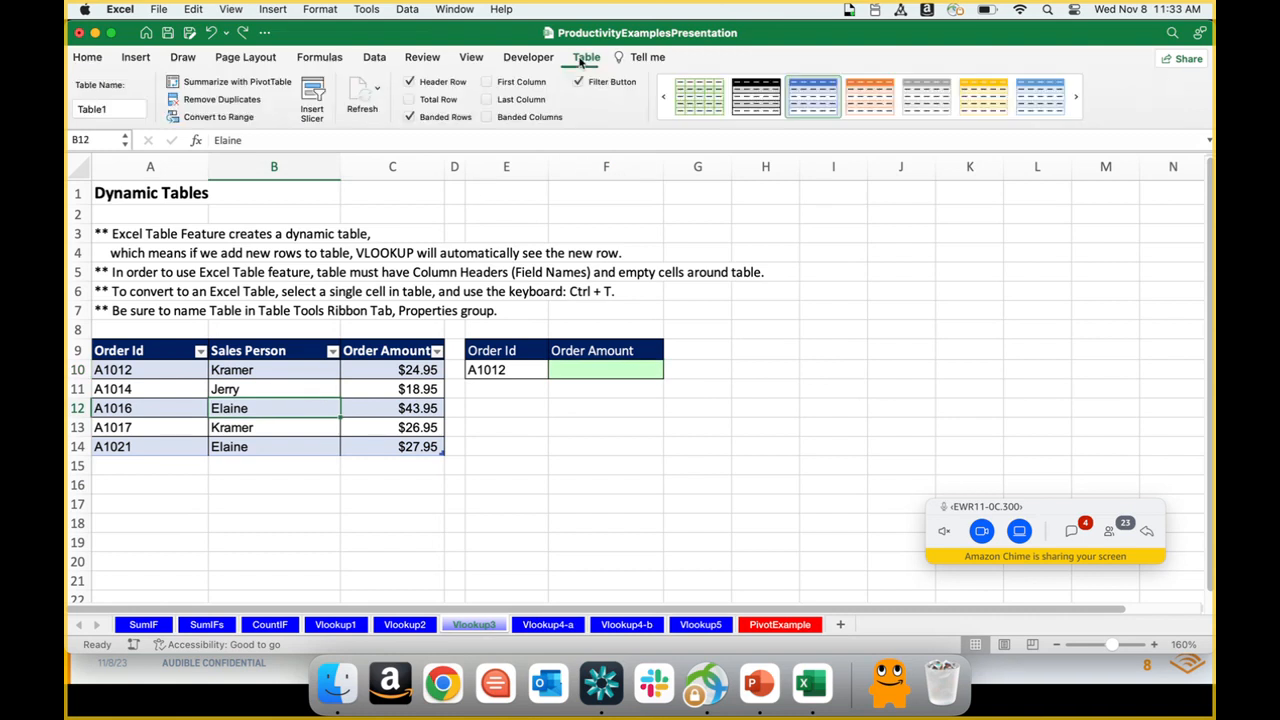
click(89, 110)
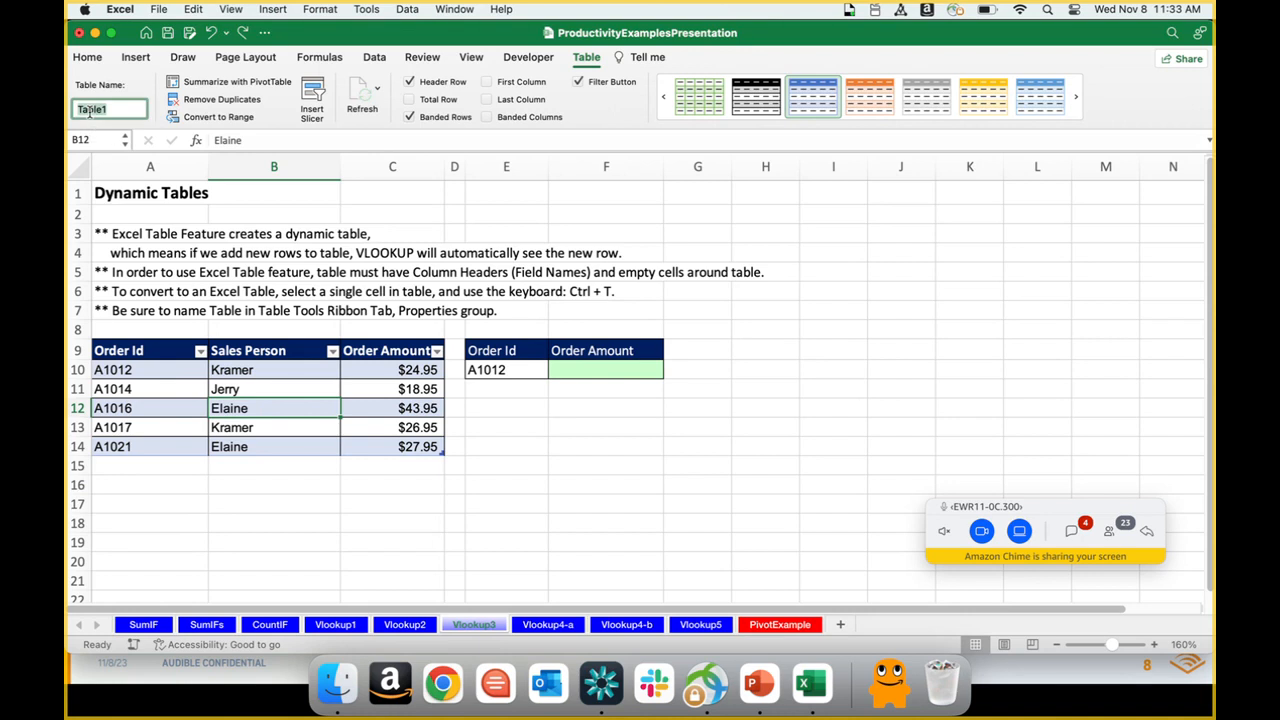
text(SalesPerson)
key(BackSpace)
key(BackSpace)
key(BackSpace)
key(BackSpace)
key(BackSpace)
key(BackSpace)
key(BackSpace)
key(BackSpace)
key(BackSpace)
key(BackSpace)
key(BackSpace)
text(Orders)
key(Return)
Step: Begin a new VLOOKUP formula in F10 using E10 as the lookup value
click(574, 373)
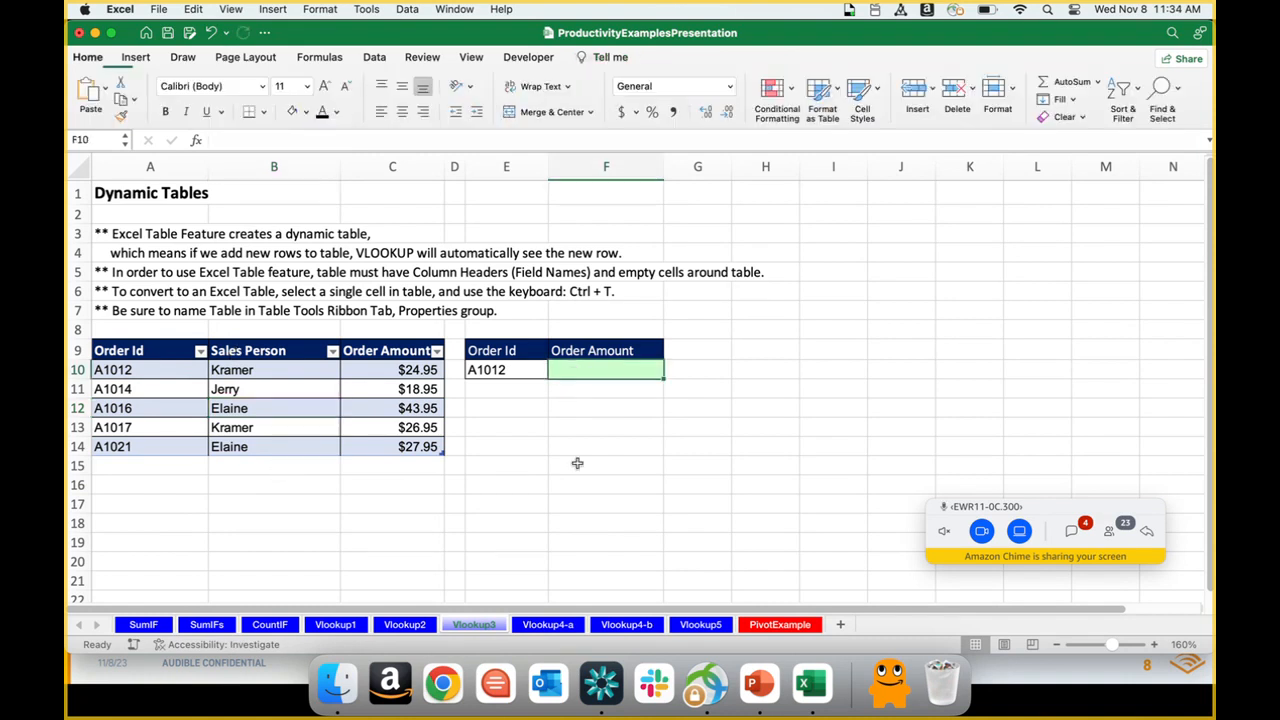
text(=vl)
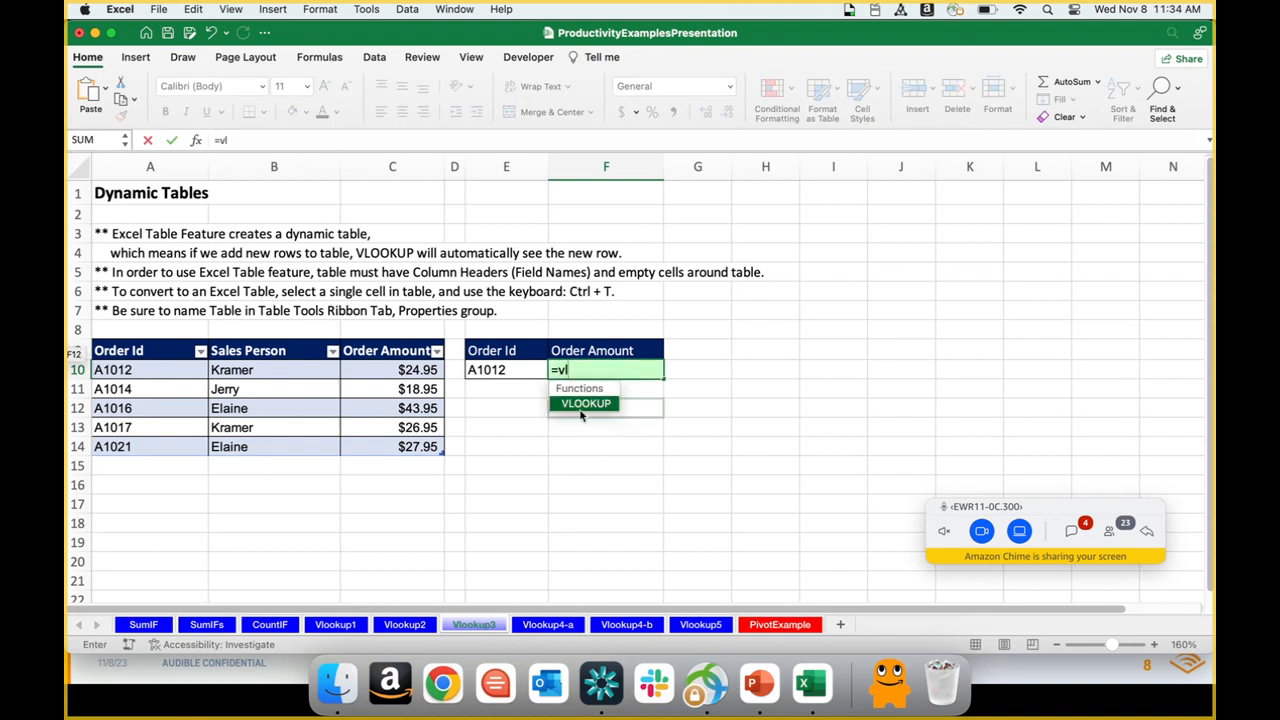
double_click(582, 403)
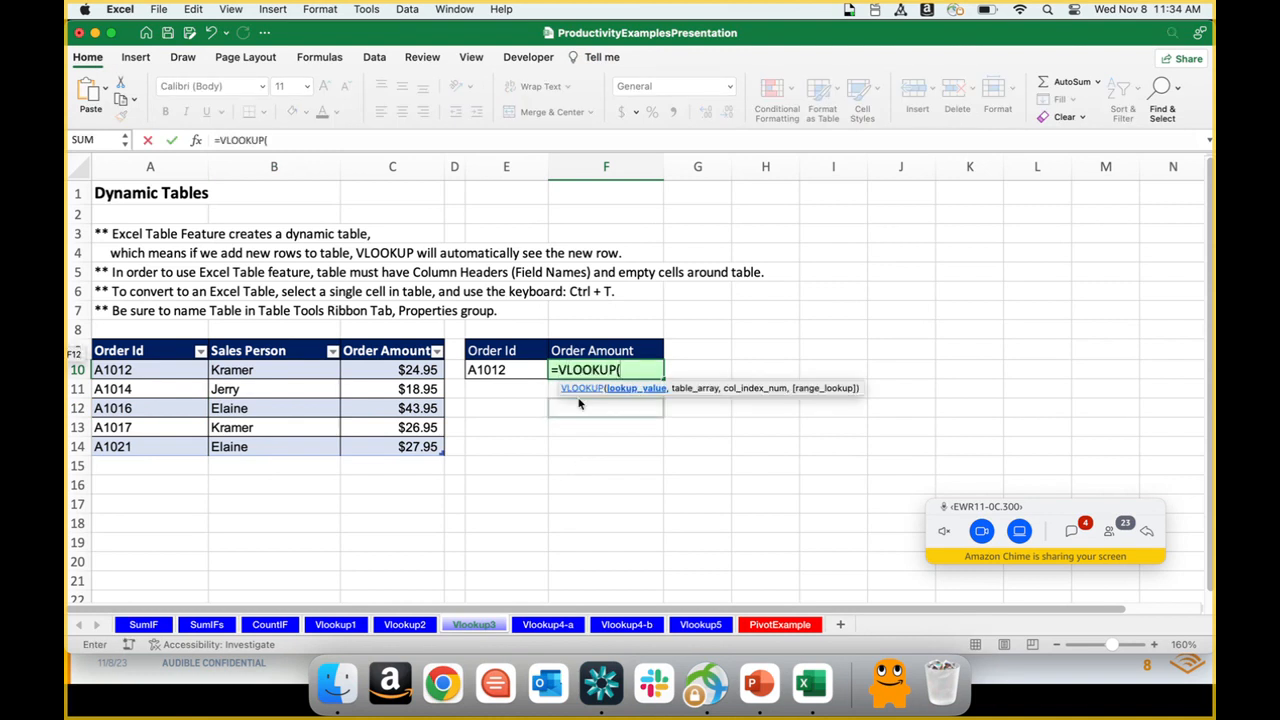
click(519, 369)
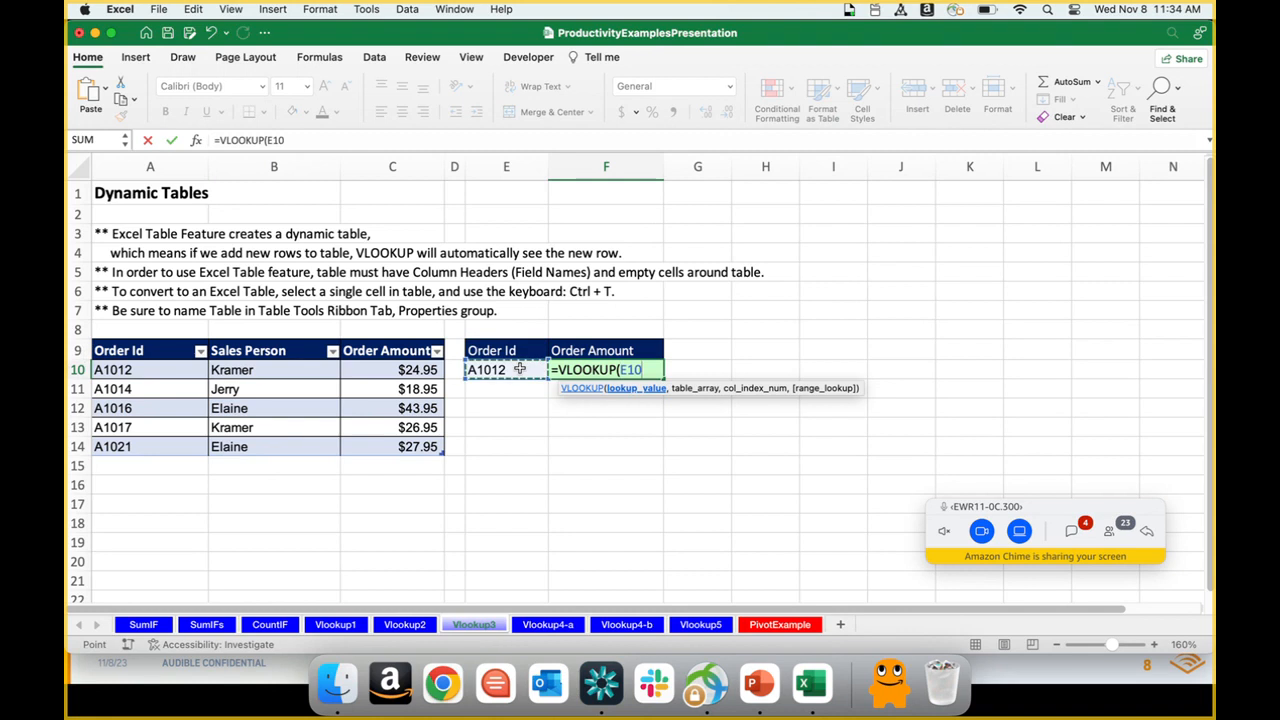
text(,)
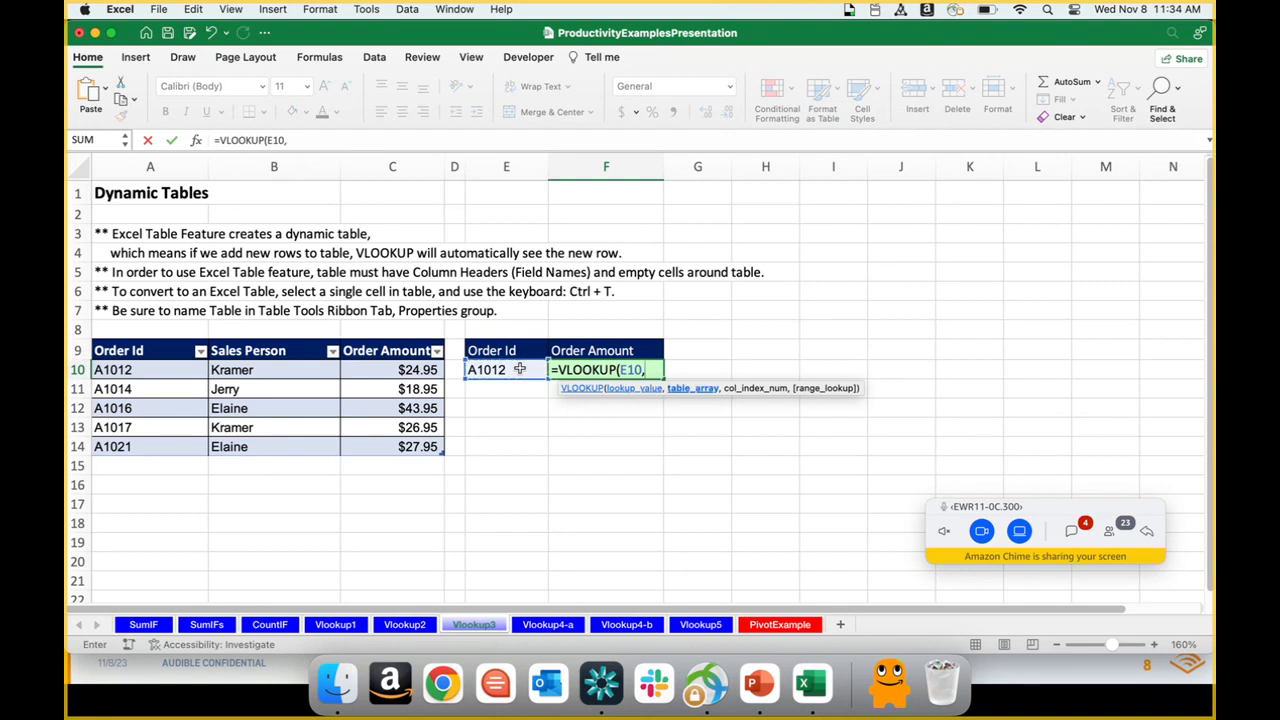
text(ord)
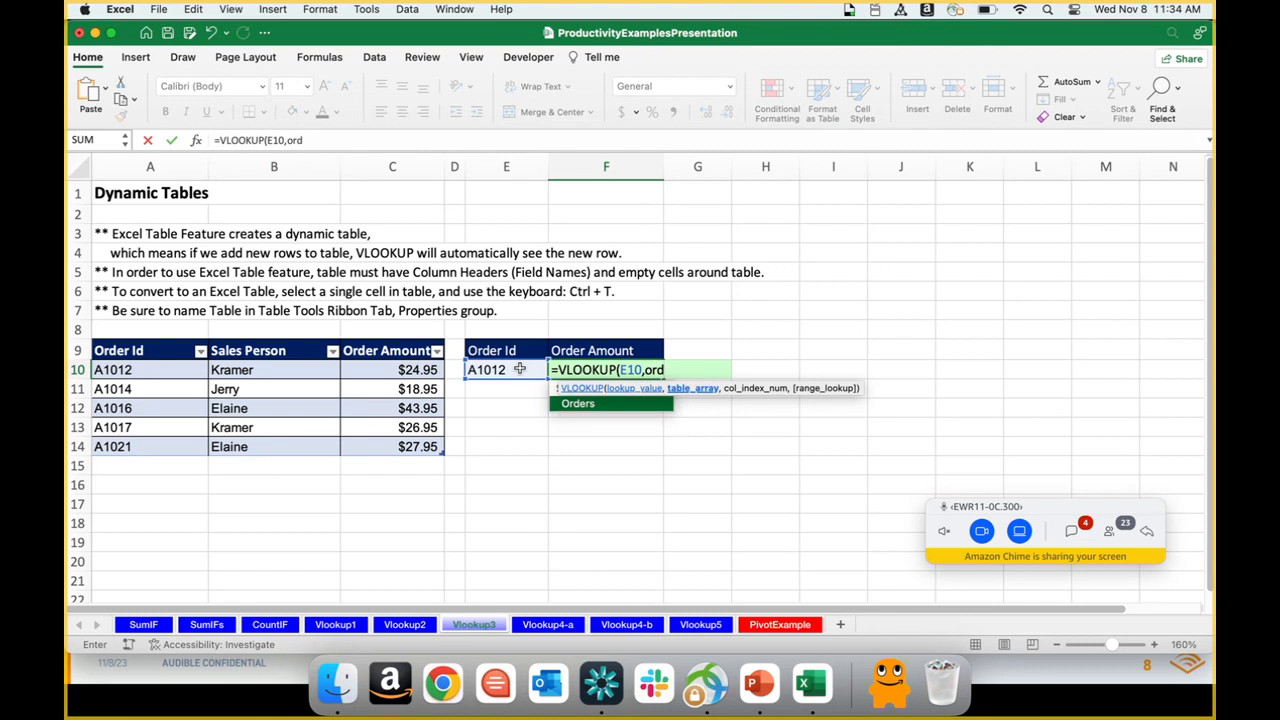
Step: Finish the F10 VLOOKUP formula with the Orders table as table array, column index 3 and FALSE for an exact match
double_click(571, 414)
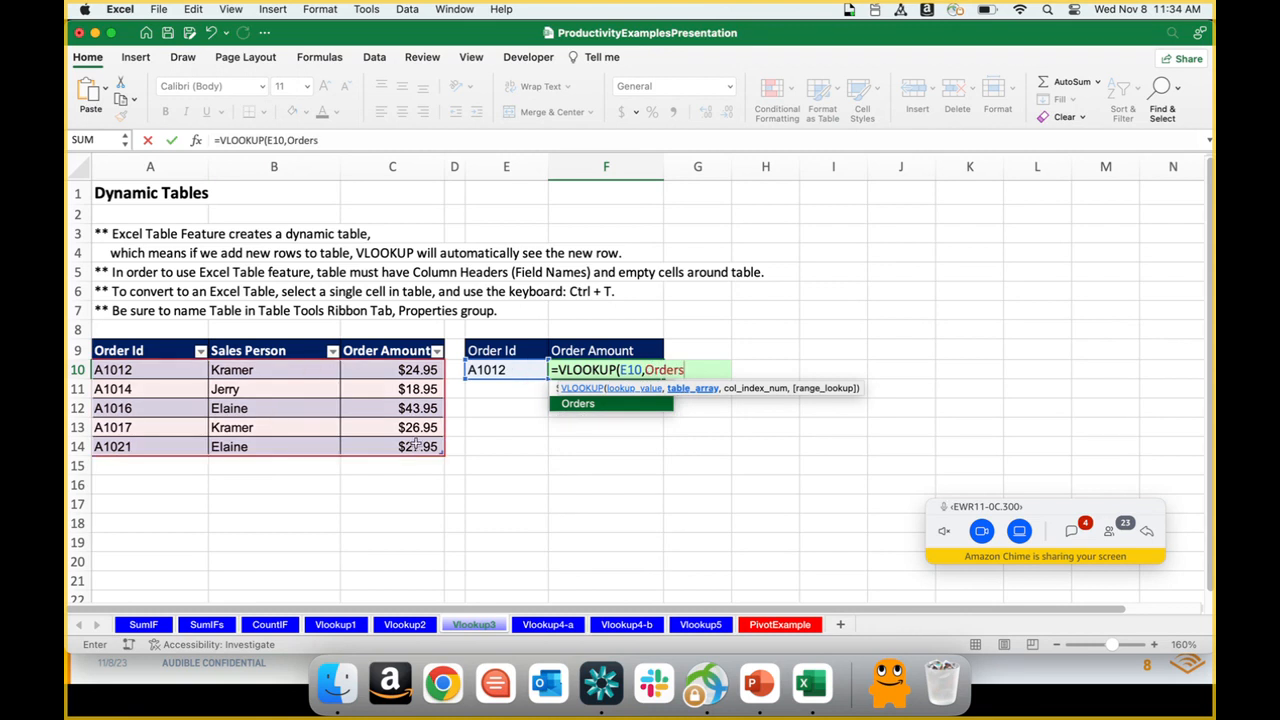
text(,3)
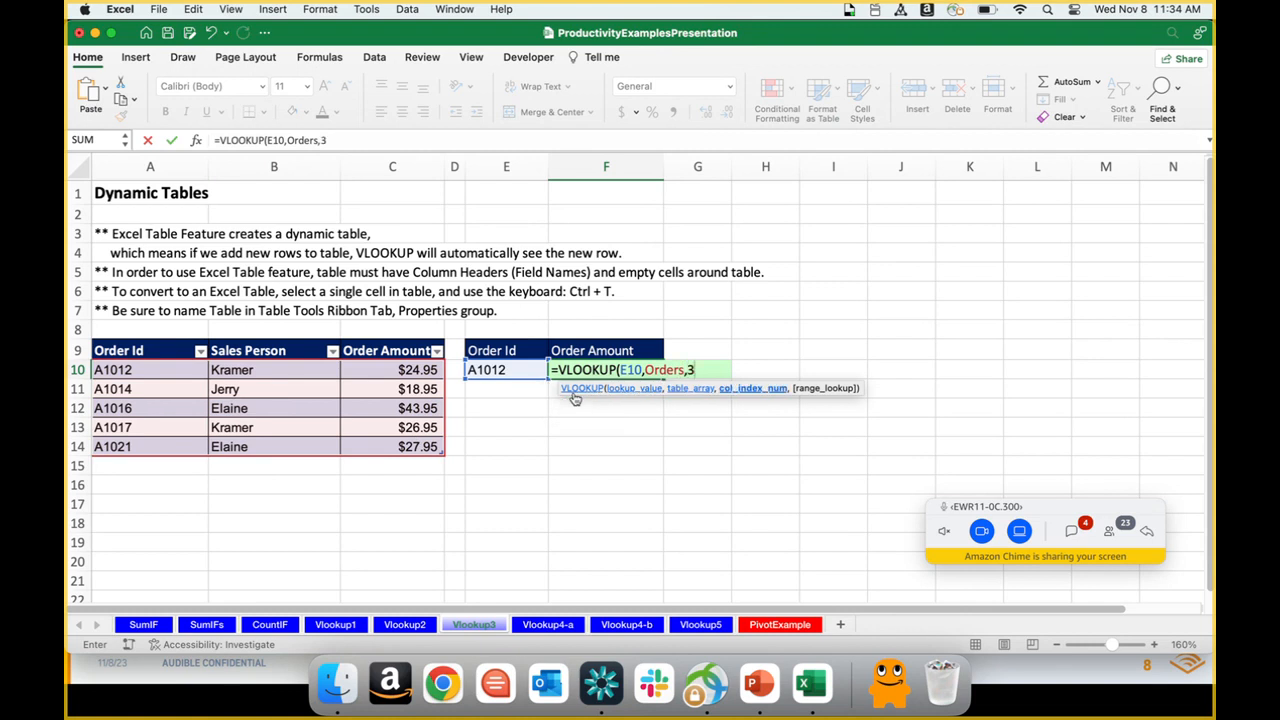
text(,fa)
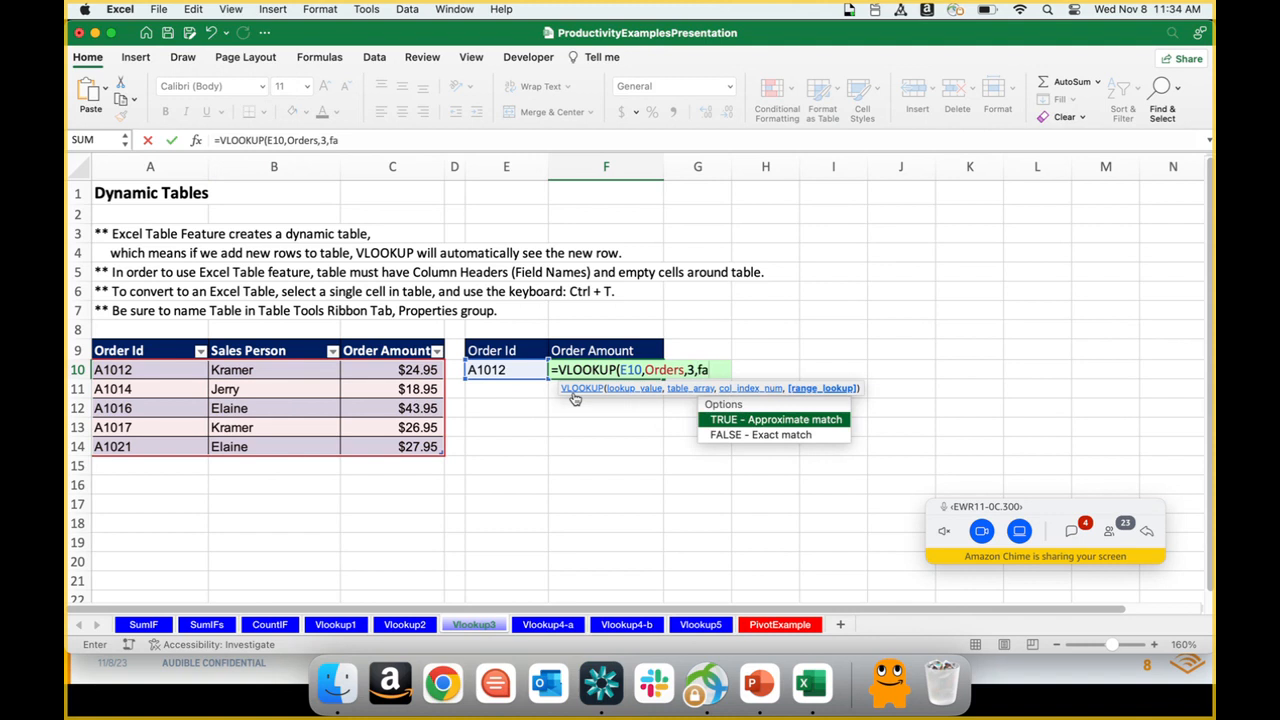
text(lse))
key(Return)
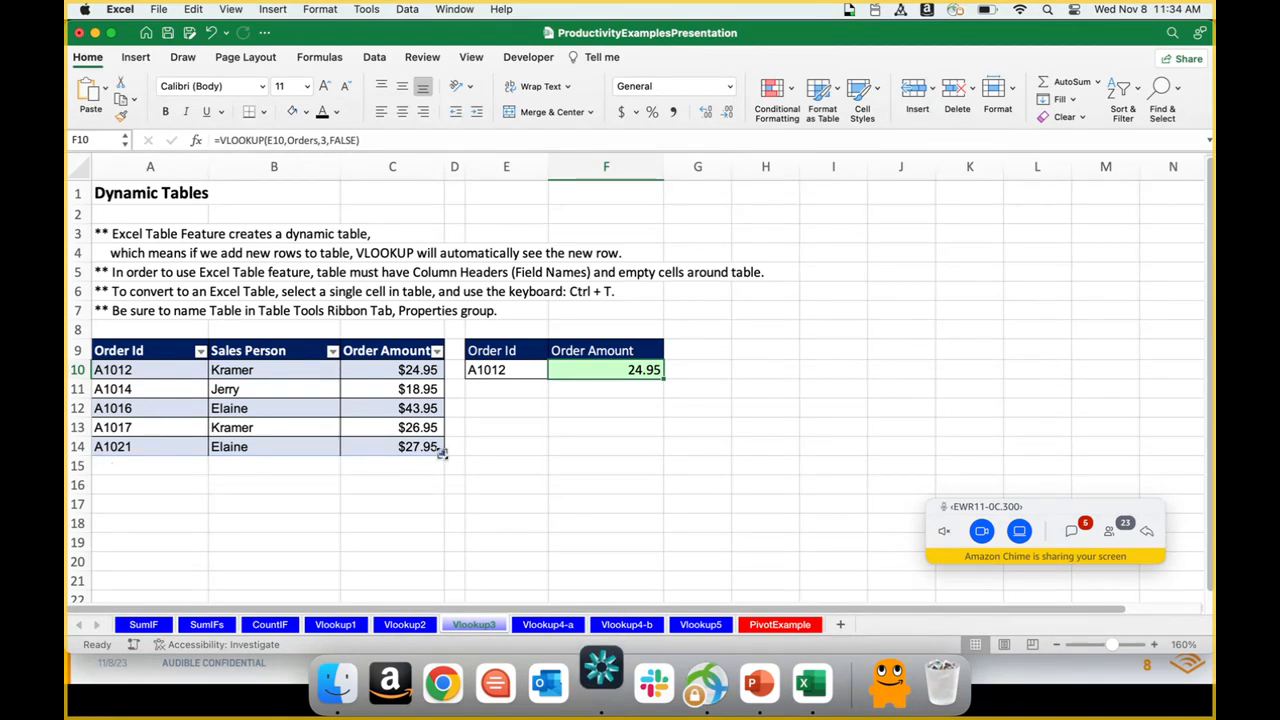
Step: Add an order in row 15 with the next Order Id, the same sales person as row 11, and an amount of 3000
click(424, 463)
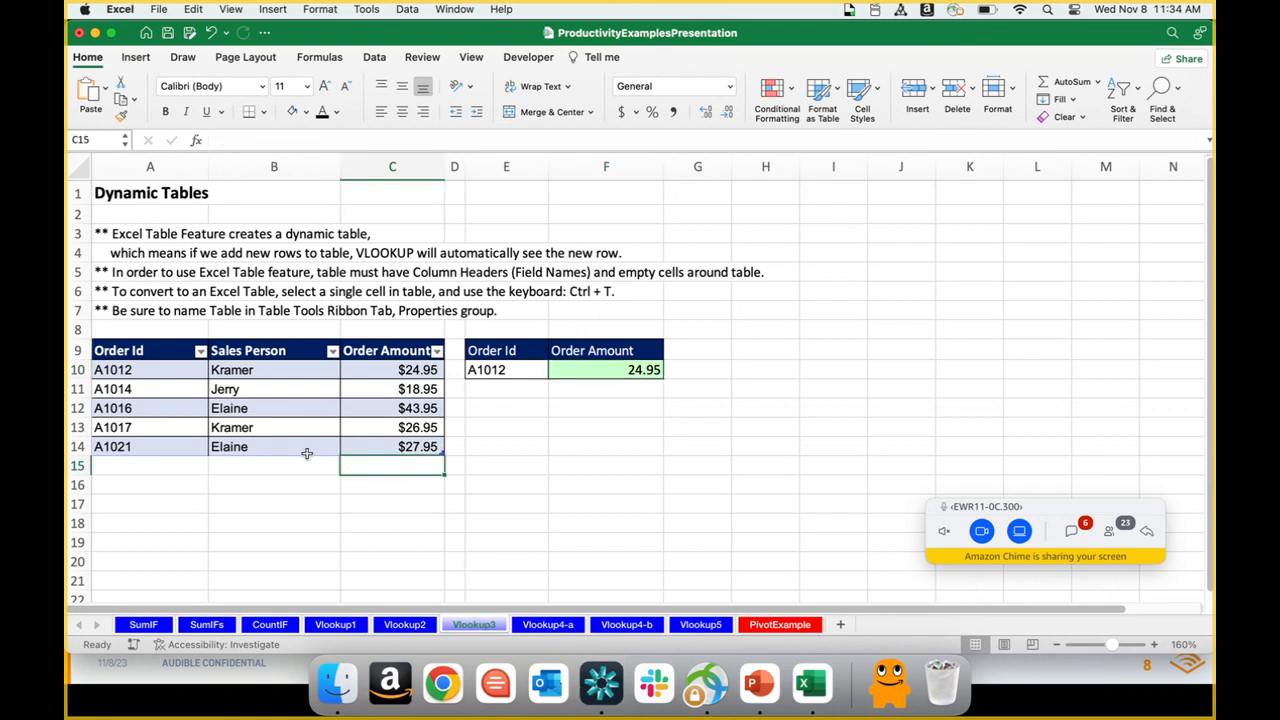
click(158, 467)
text(A1022)
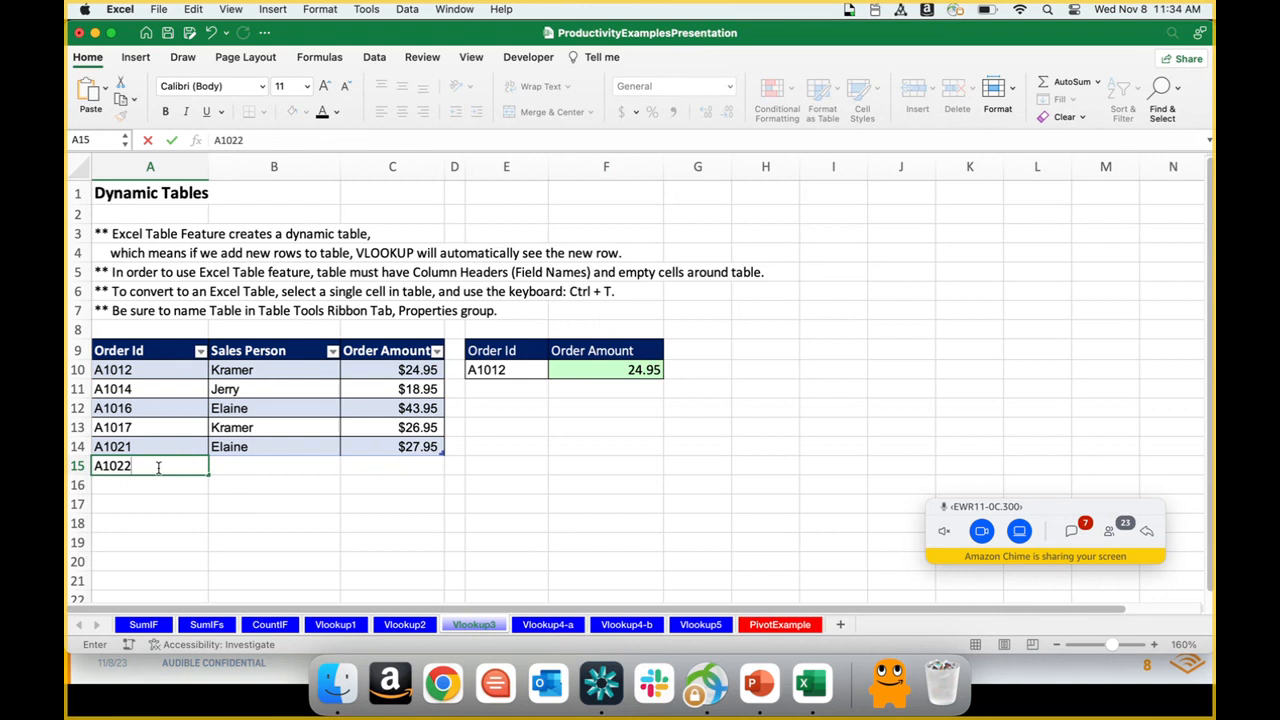
key(Tab)
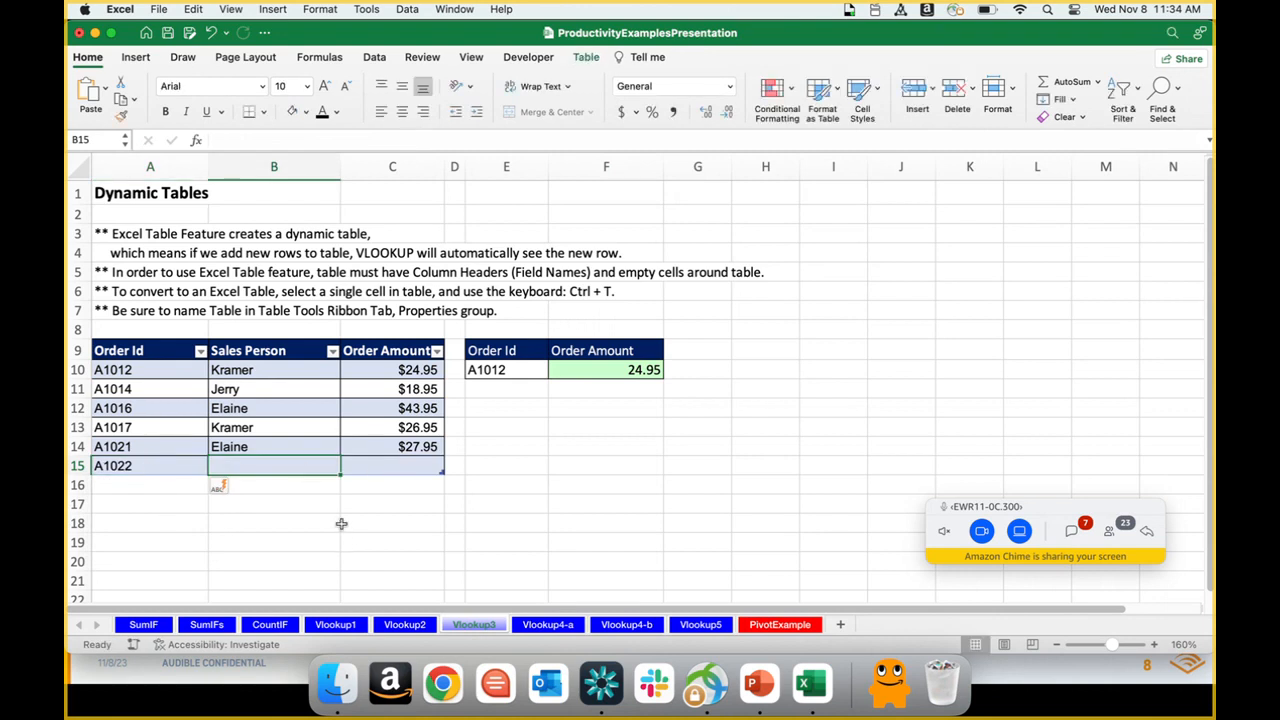
text(Jerry)
key(Tab)
text(3,00)
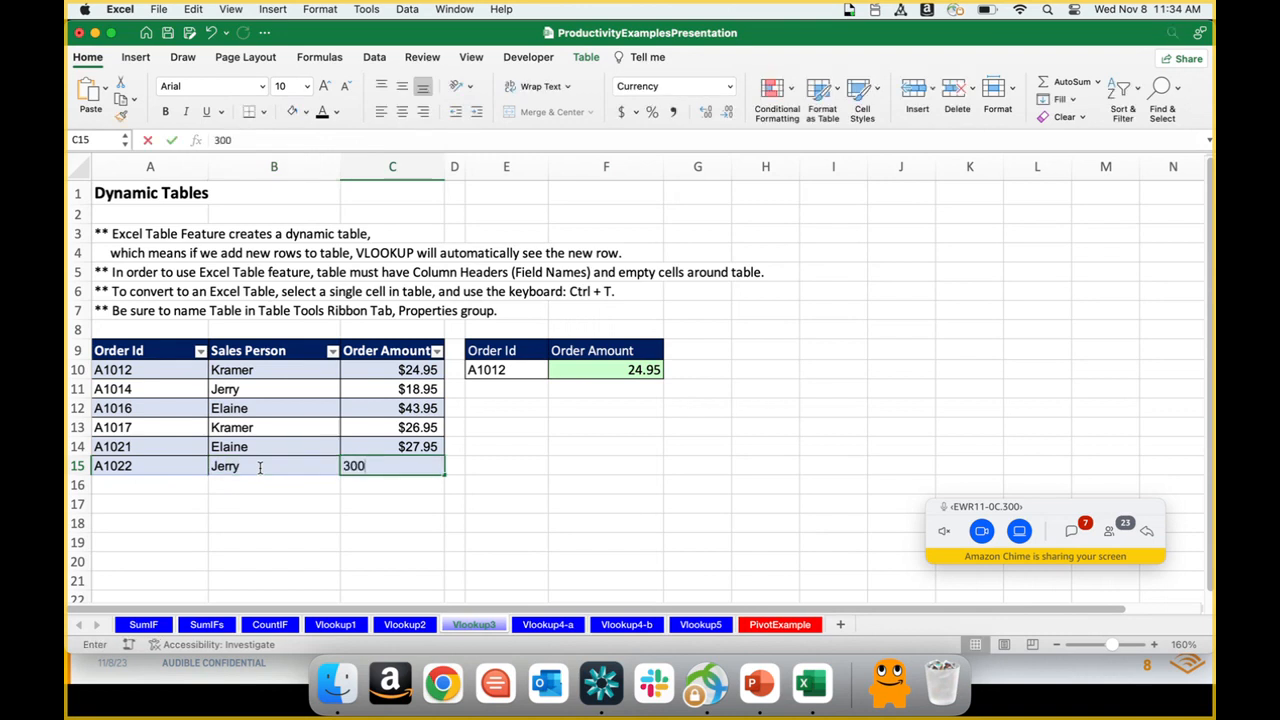
text(0)
key(Return)
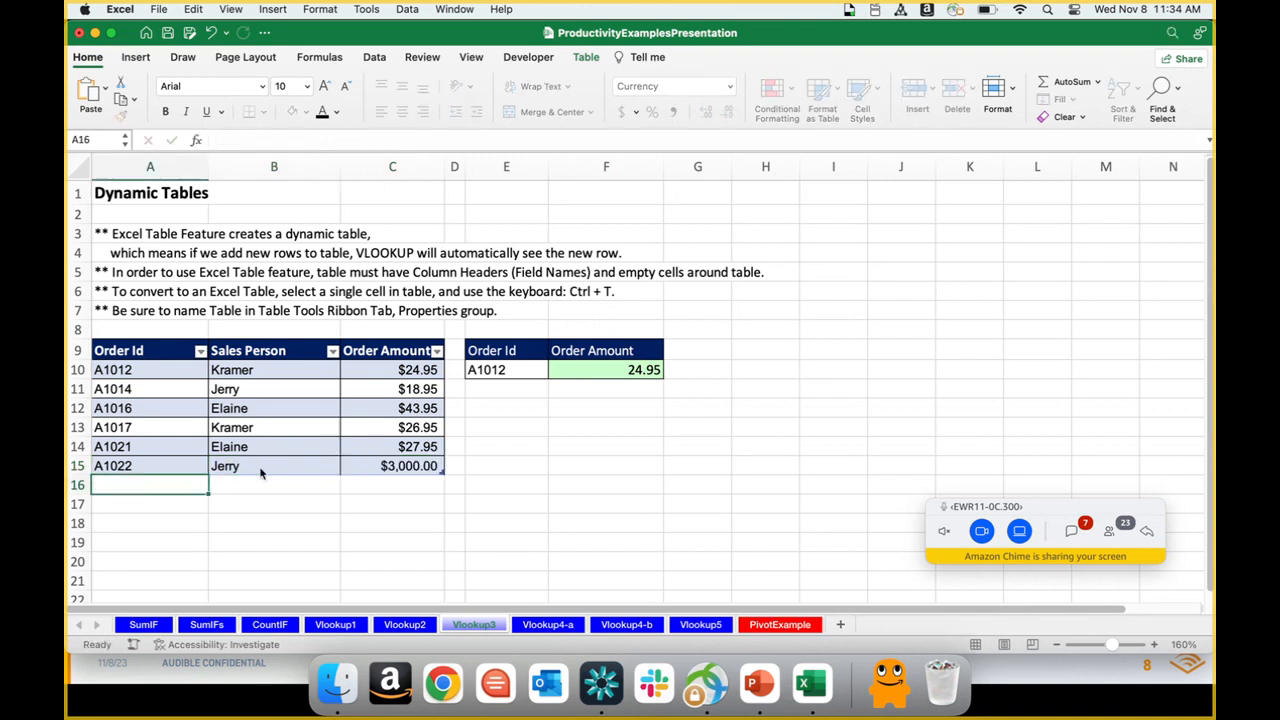
Step: Change the lookup Order Id in E10 to that of the new row 15 order and check the lookup in F10
click(522, 369)
double_click(522, 369)
key(BackSpace)
key(BackSpace)
text(22)
key(Return)
click(597, 371)
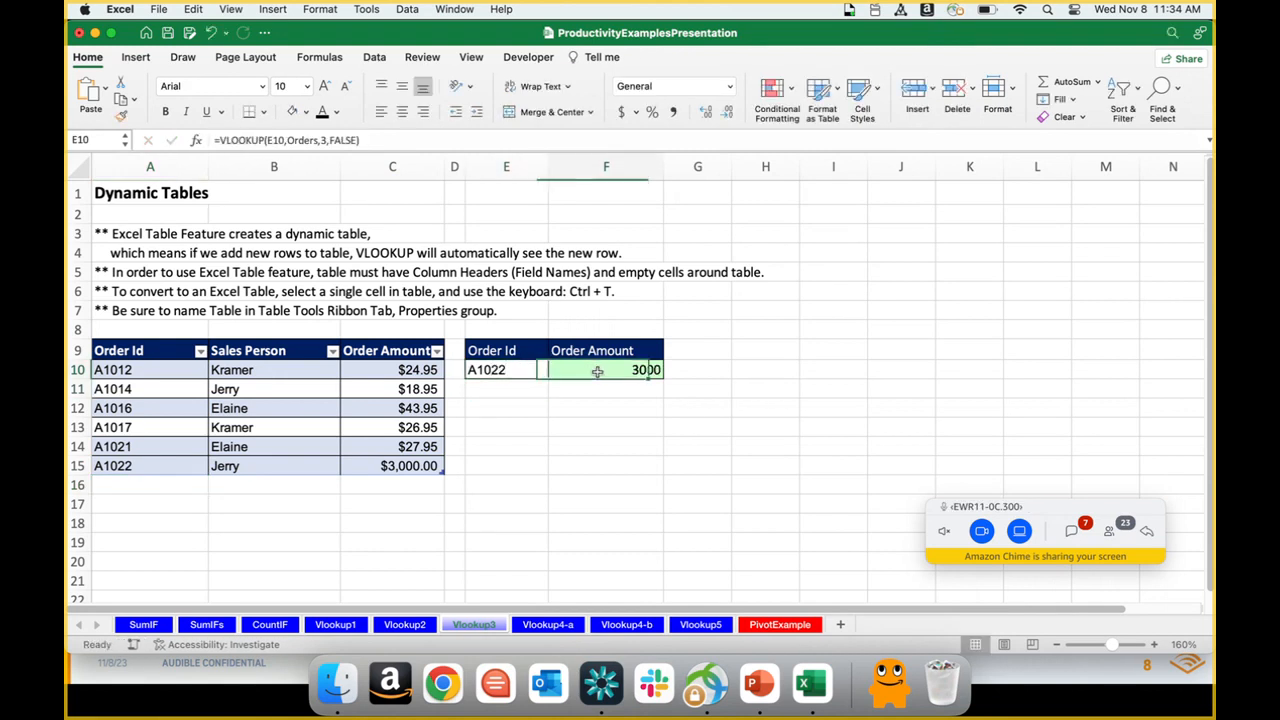
Step: Set the Order Amount of the row 15 order to 30
double_click(415, 466)
key(BackSpace)
key(BackSpace)
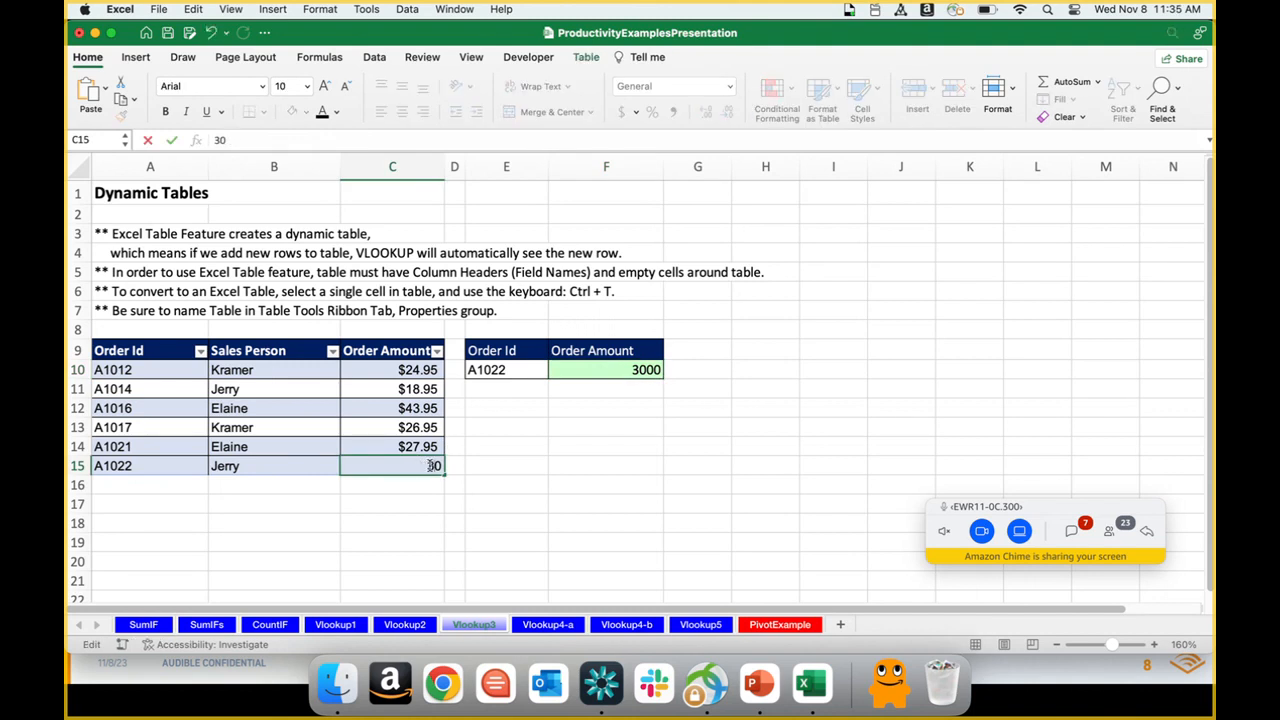
key(Return)
key(Up)
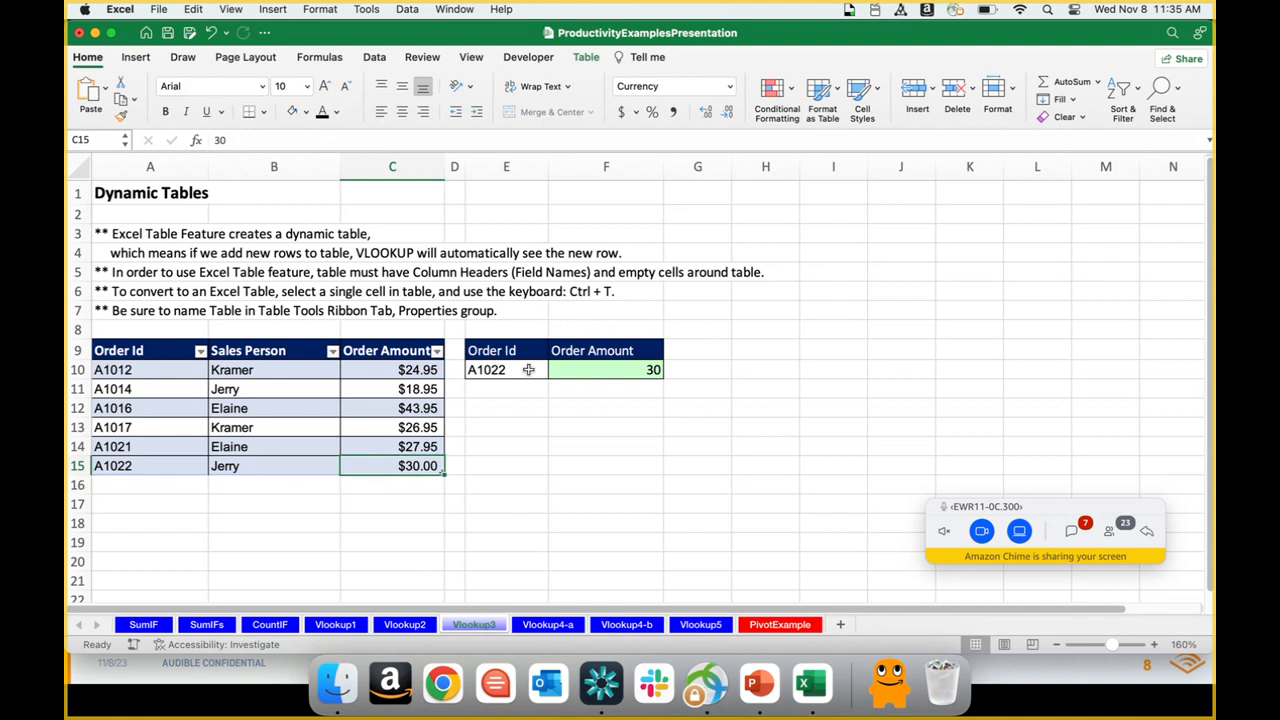
Step: Examine which cells the VLOOKUP formula in F10 references, including the extent of the Orders table
click(528, 369)
click(586, 370)
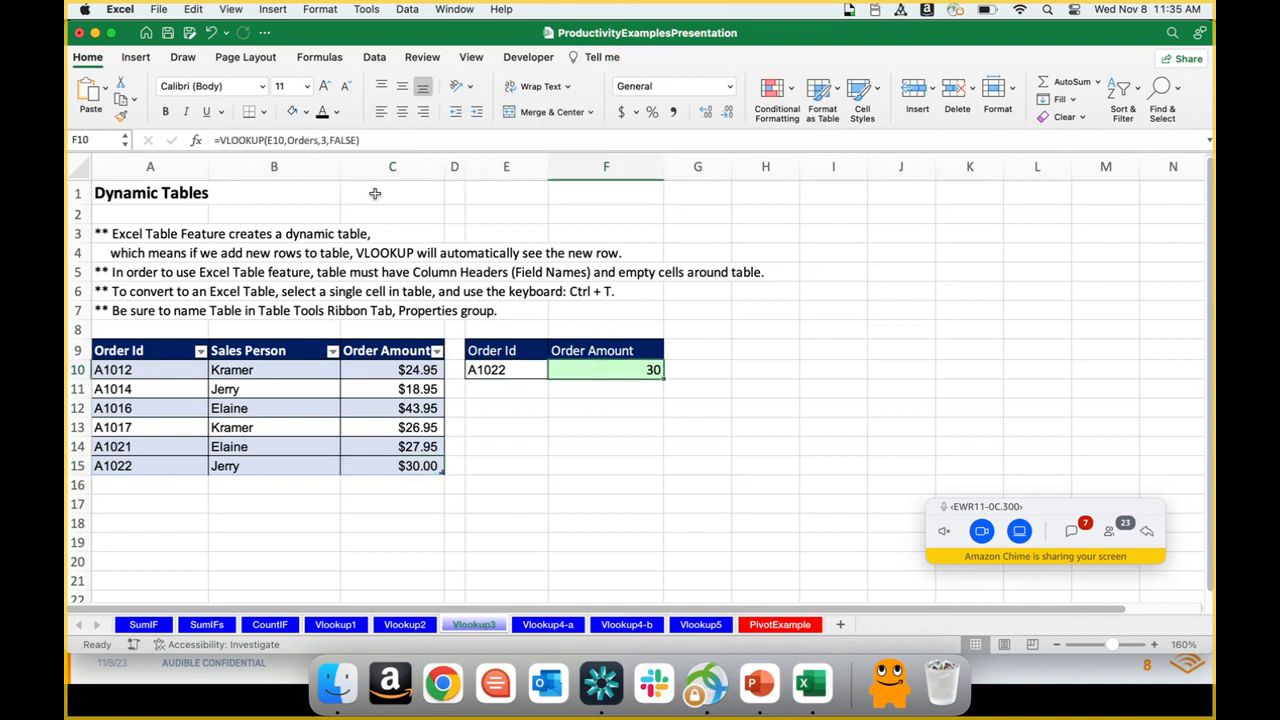
click(393, 142)
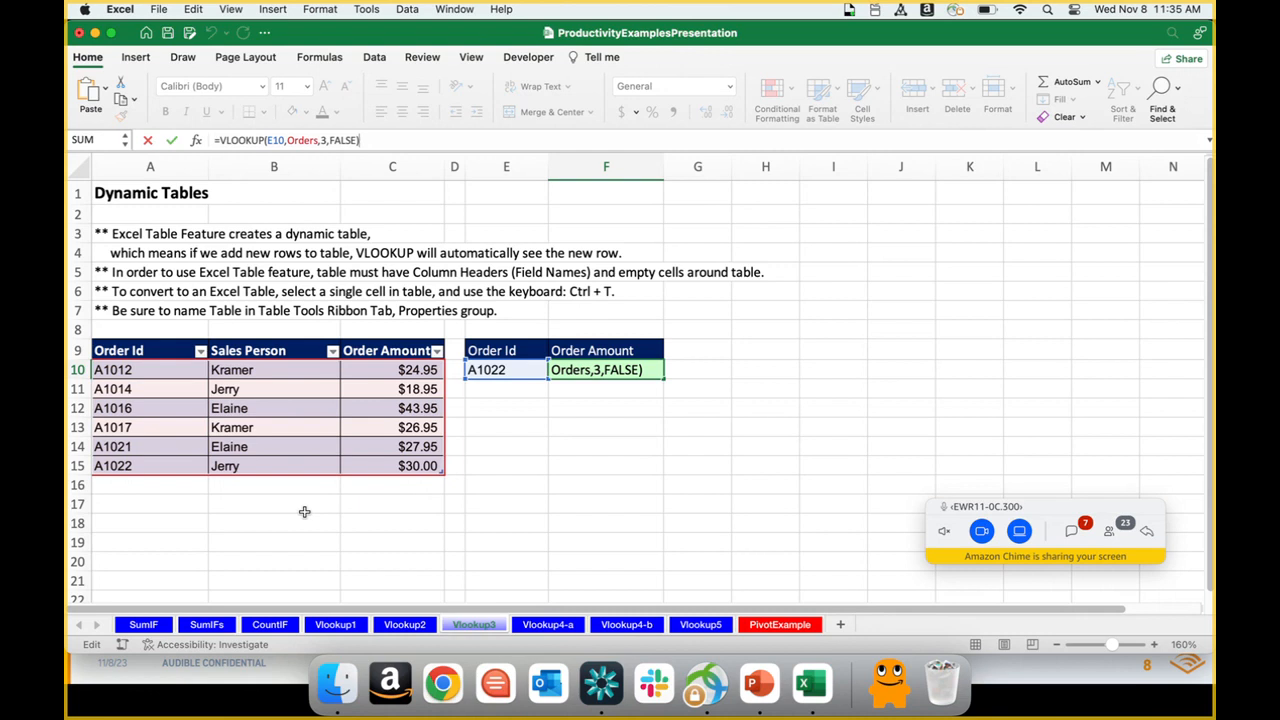
click(504, 431)
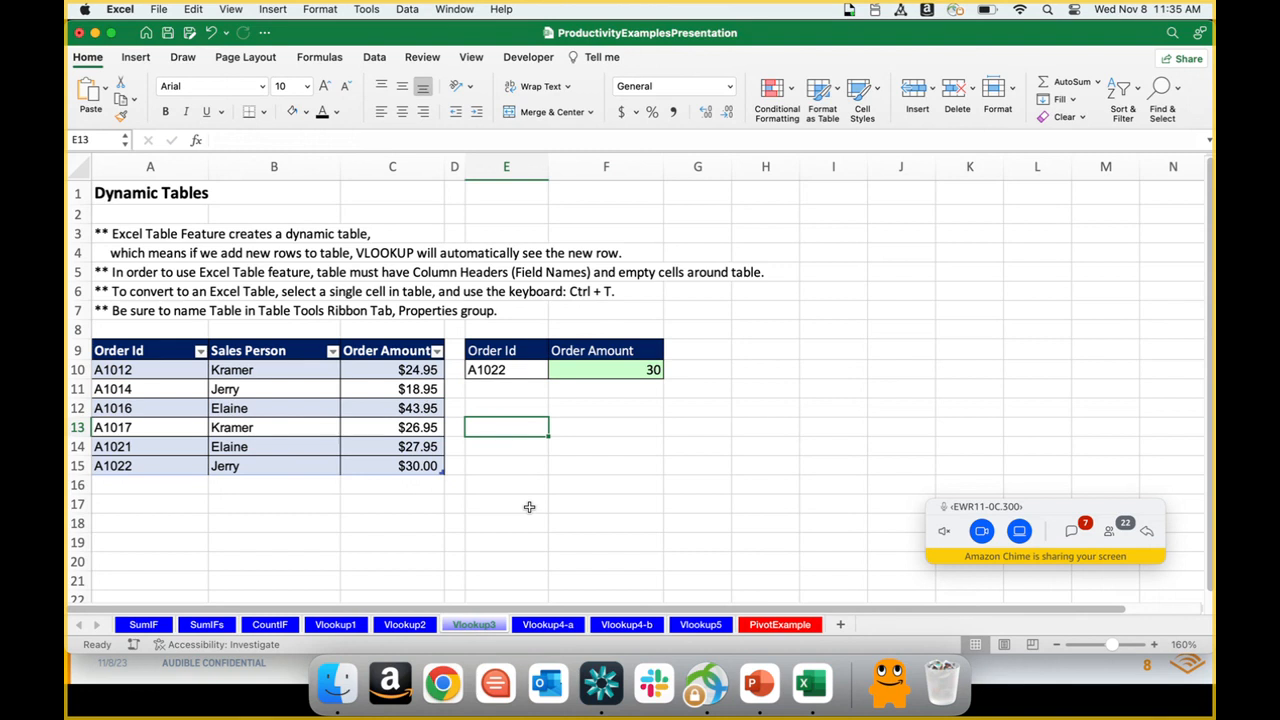
Step: Open the PivotExample sheet and look over the first rows of its sales table
click(765, 626)
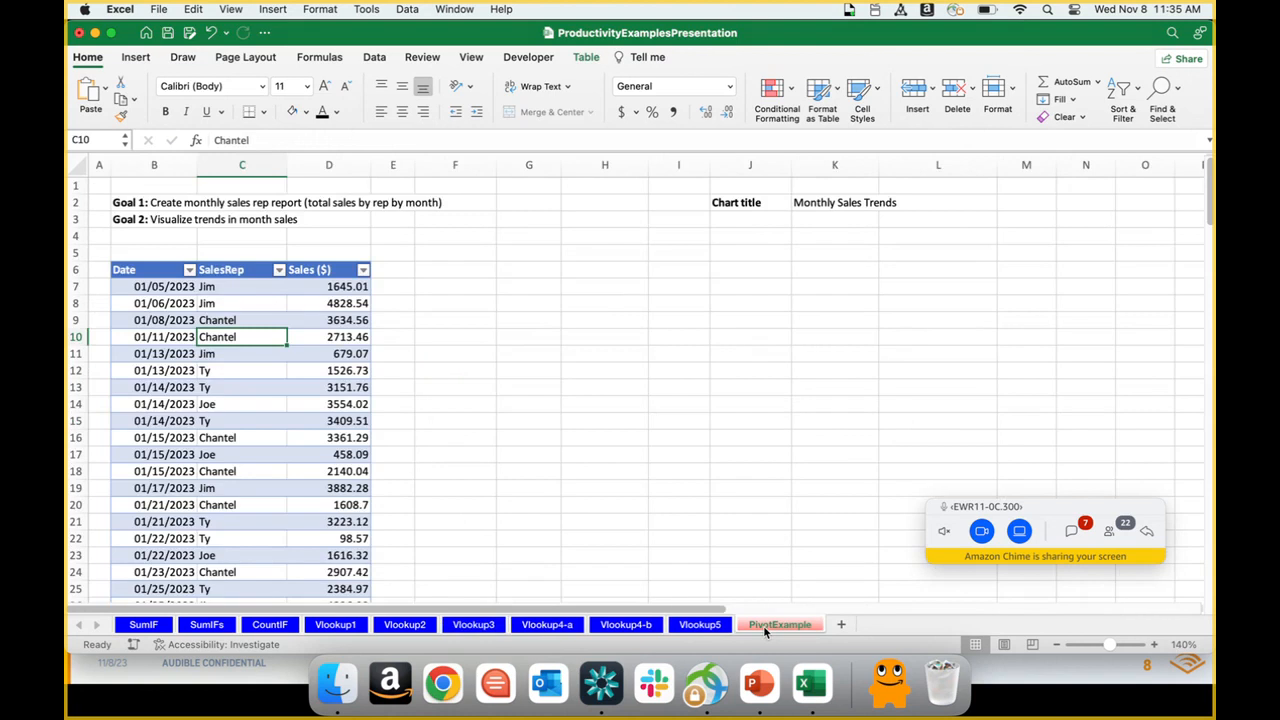
click(484, 301)
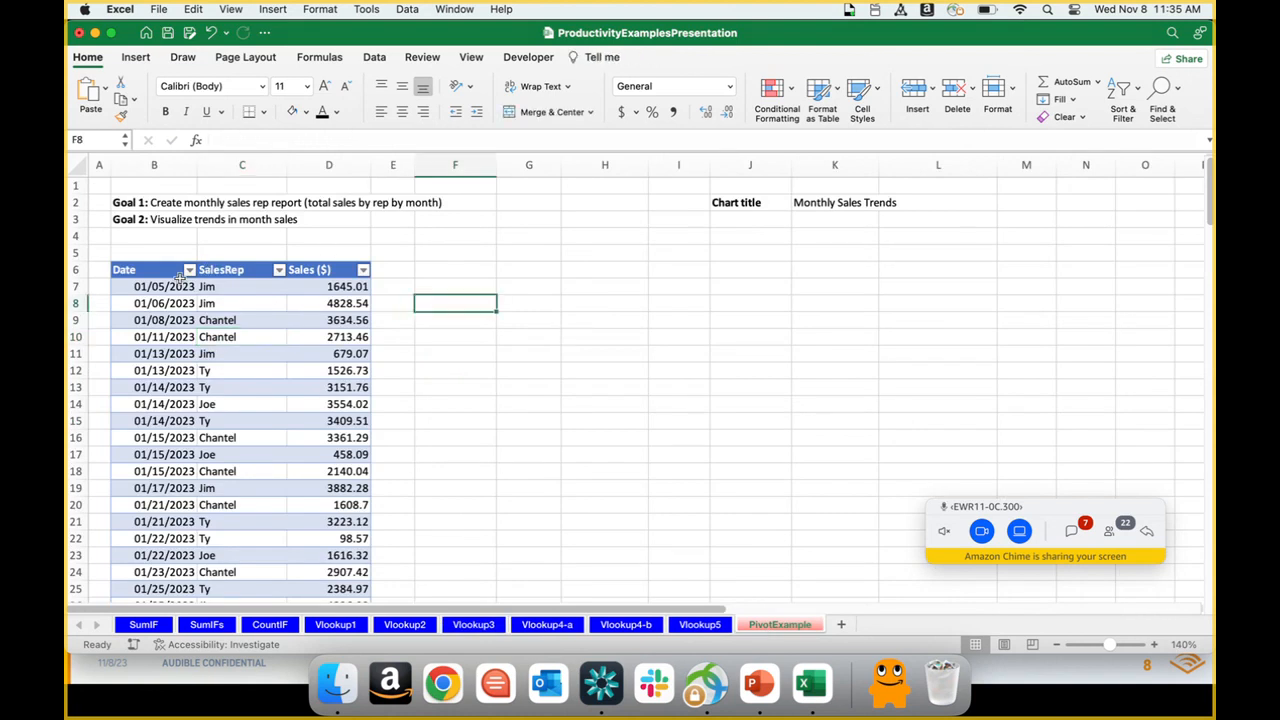
drag(178, 286, 319, 387)
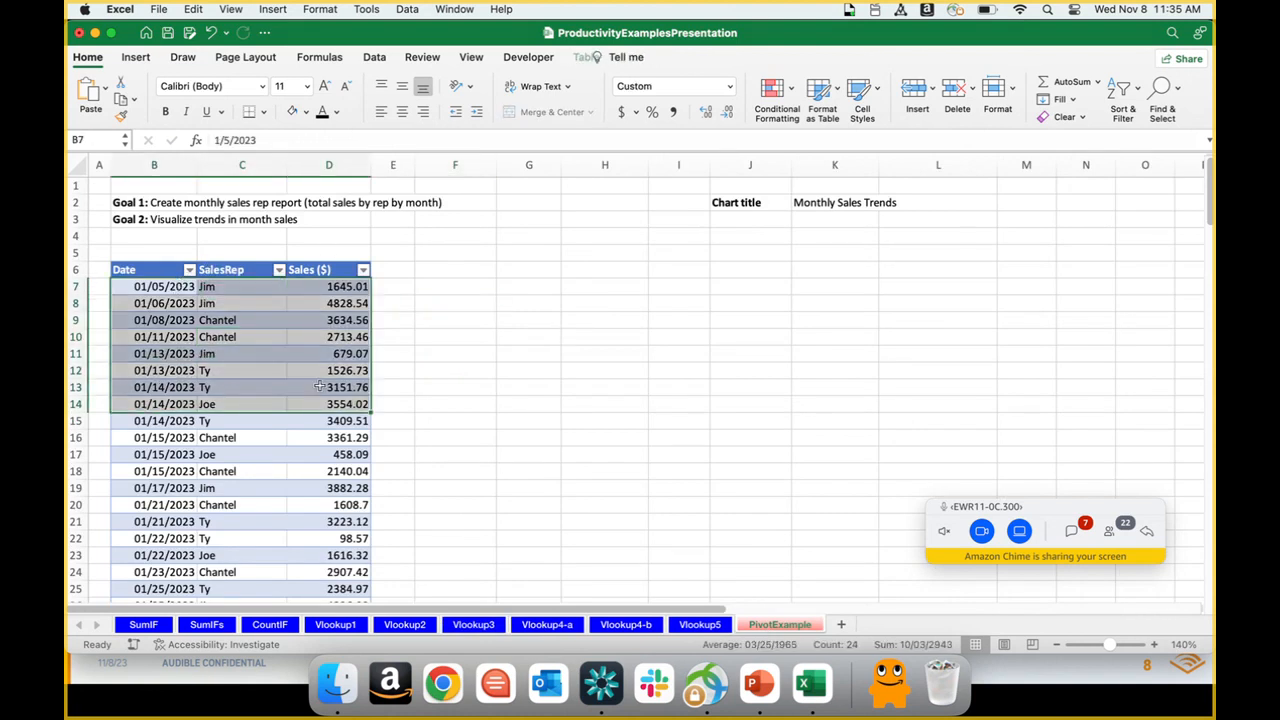
click(320, 370)
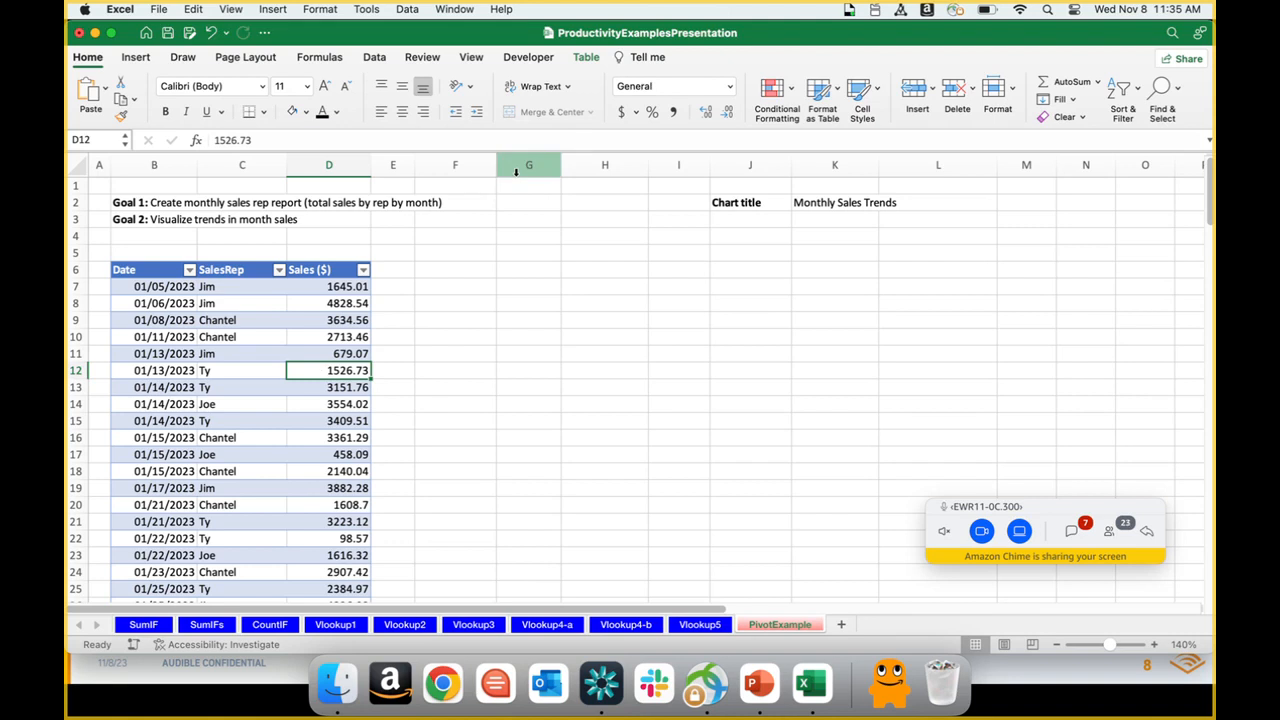
Step: Check the name assigned to the sales table and select cell F6 beside it
click(582, 58)
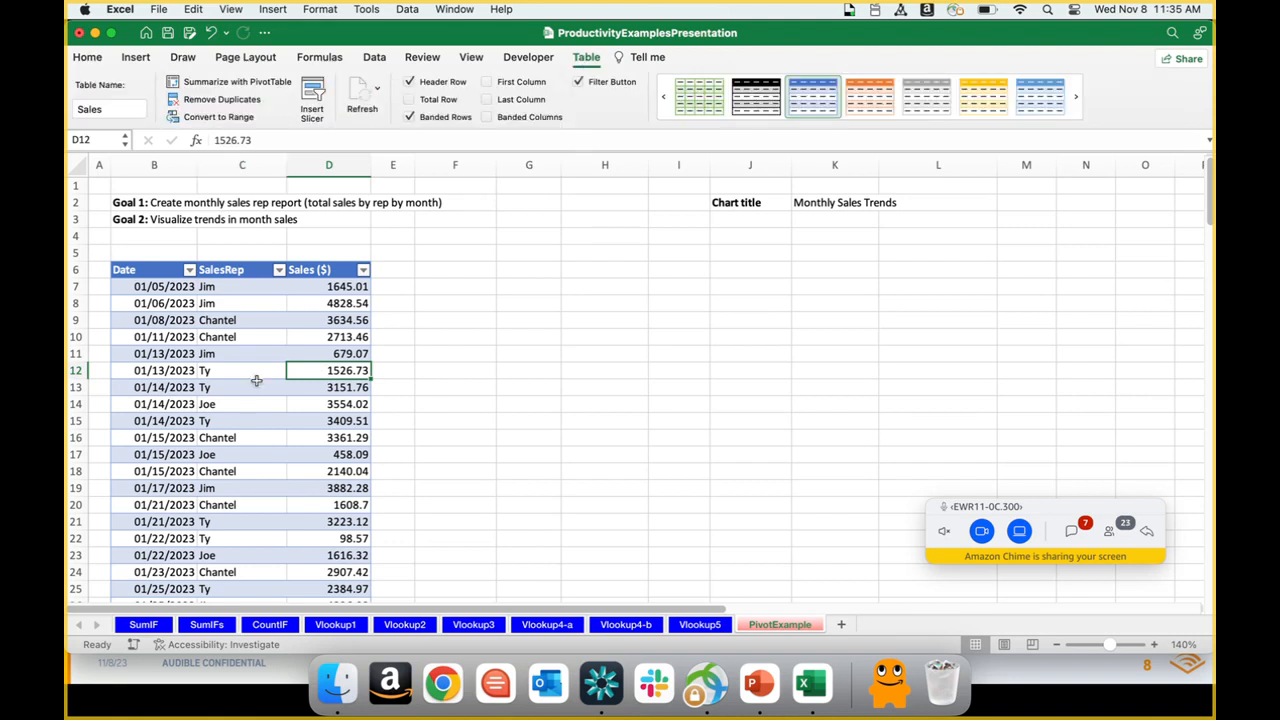
click(108, 106)
click(296, 336)
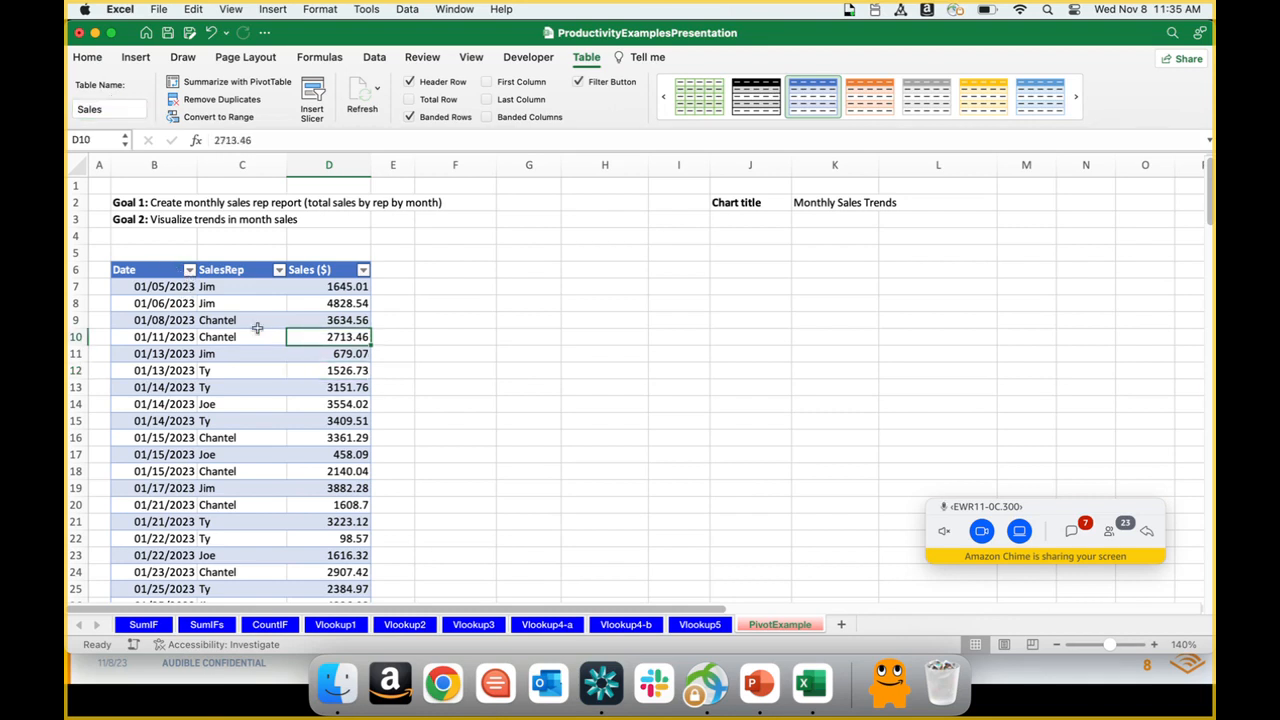
click(460, 285)
key(Up)
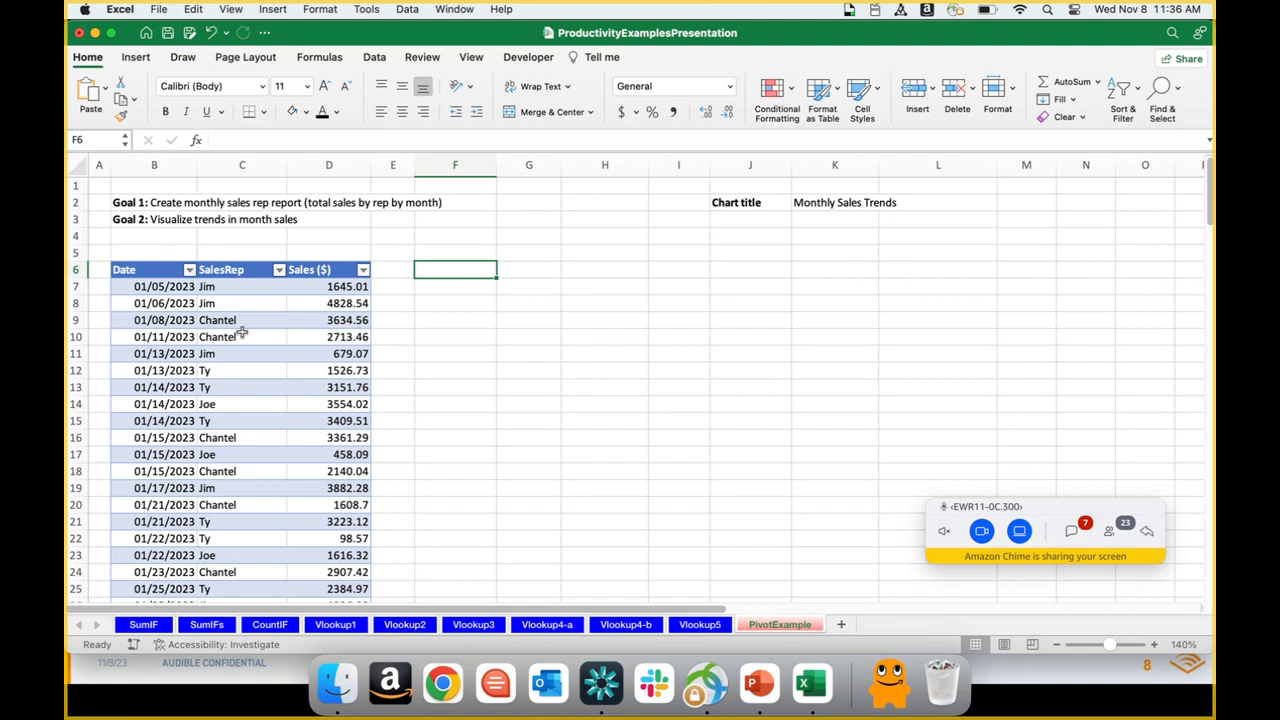
Step: Insert a PivotTable based on the Sales table, placed on the existing worksheet at PivotExample!$F$6
click(225, 321)
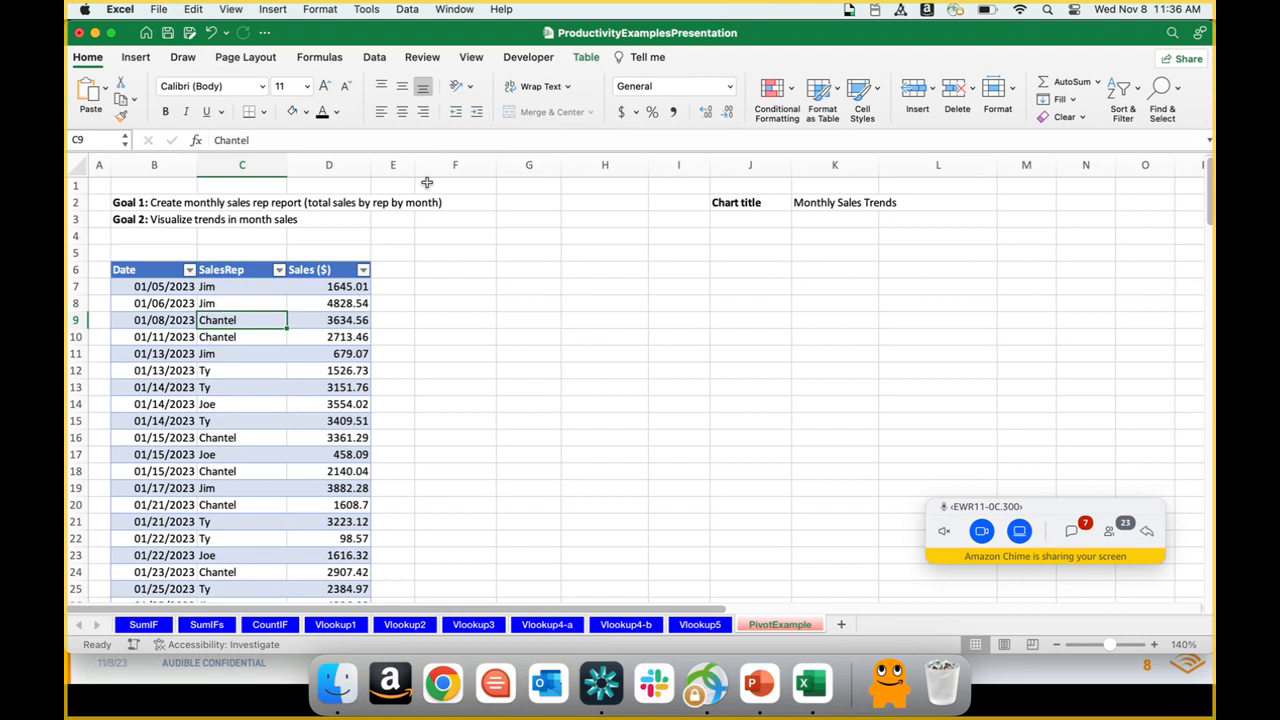
click(134, 57)
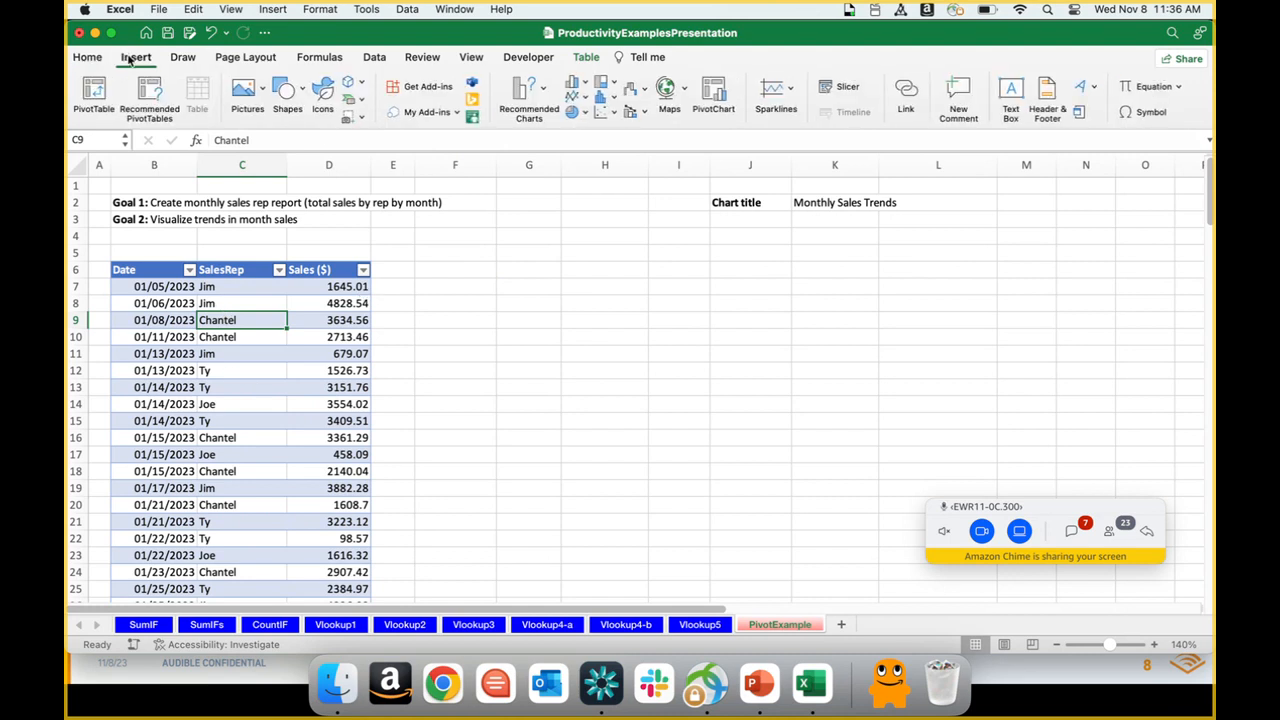
click(94, 92)
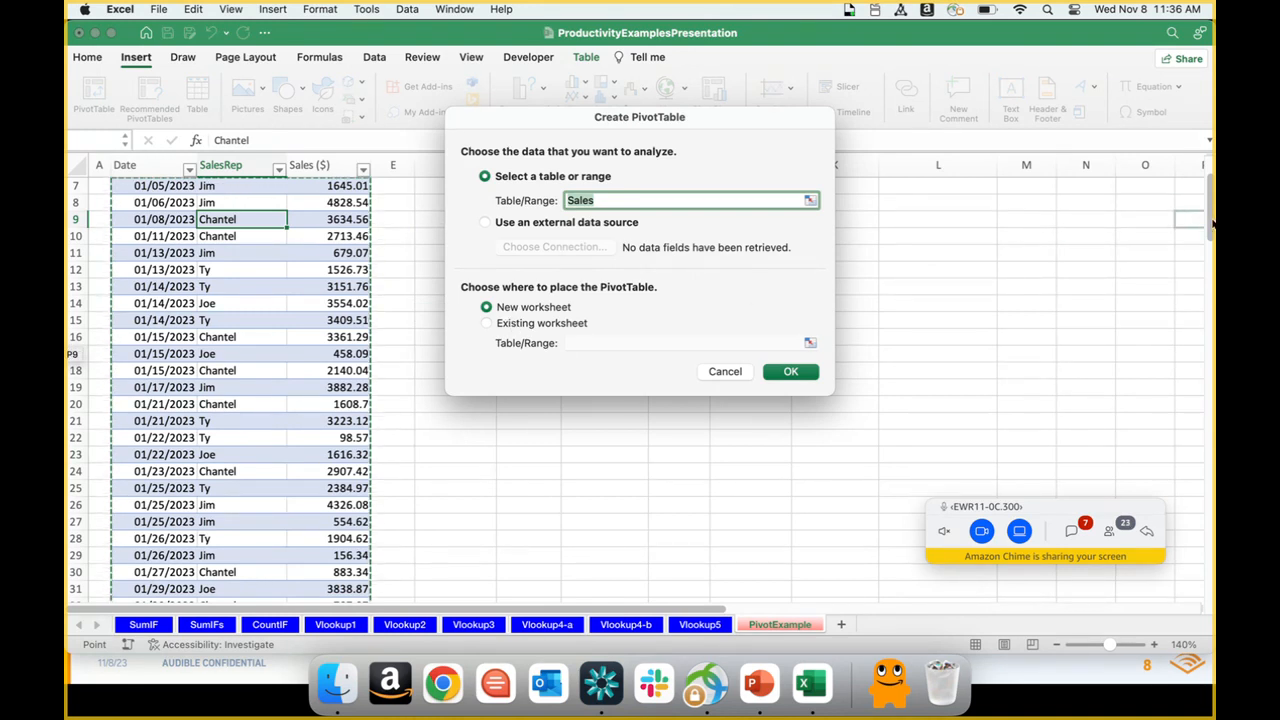
scroll(1210, 224, up, 3)
drag(798, 119, 923, 116)
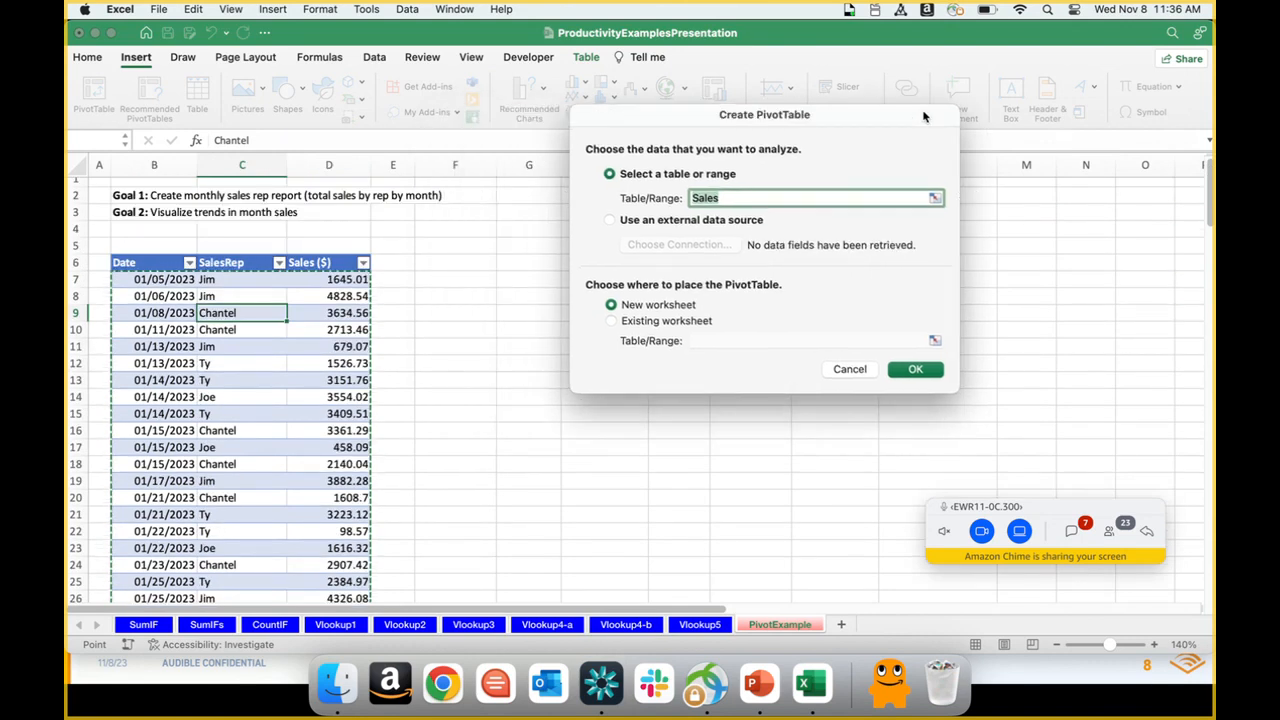
click(628, 322)
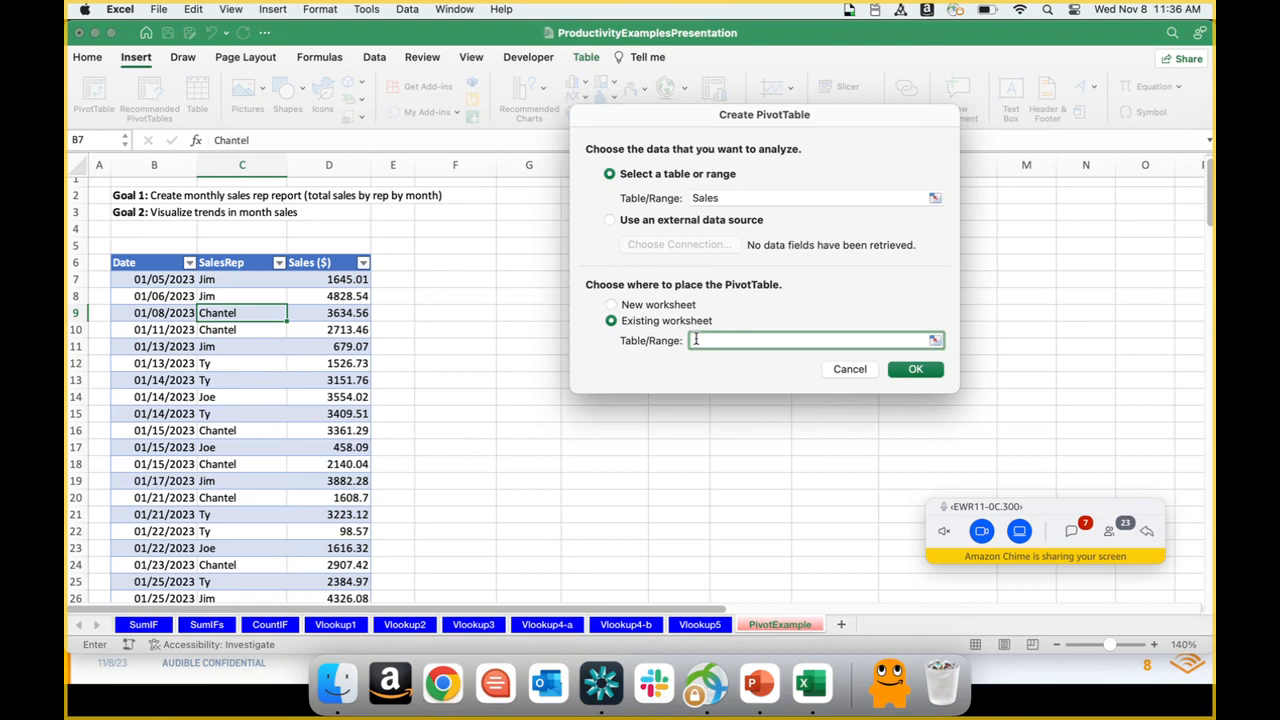
click(445, 263)
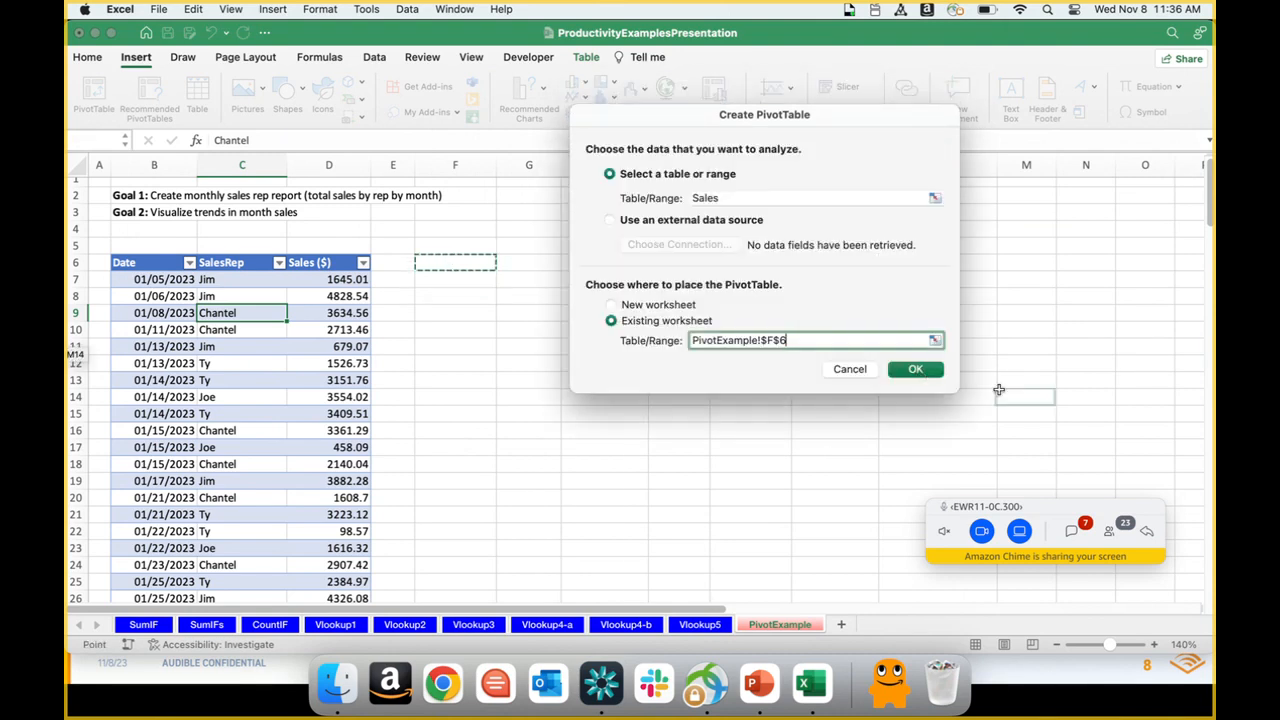
click(912, 369)
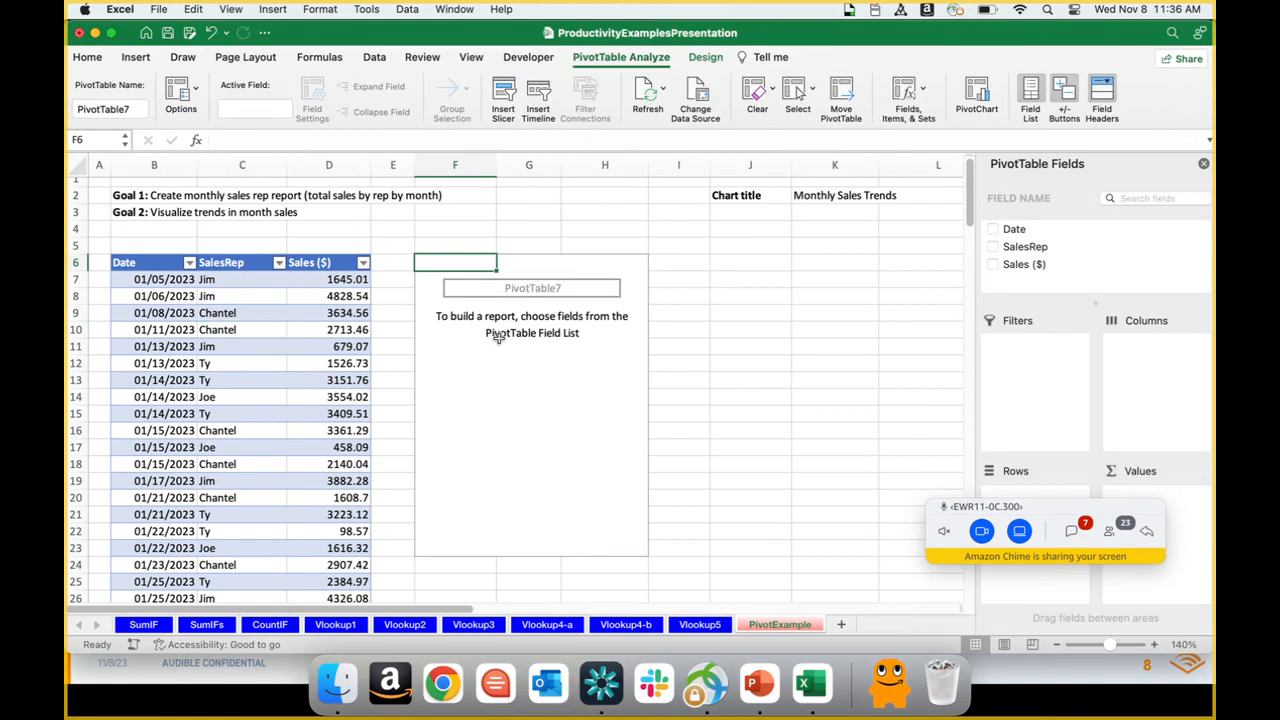
Step: Move the meeting bar off the field areas and add the SalesRep field to the pivot table's rows
click(1036, 509)
drag(1036, 509, 887, 633)
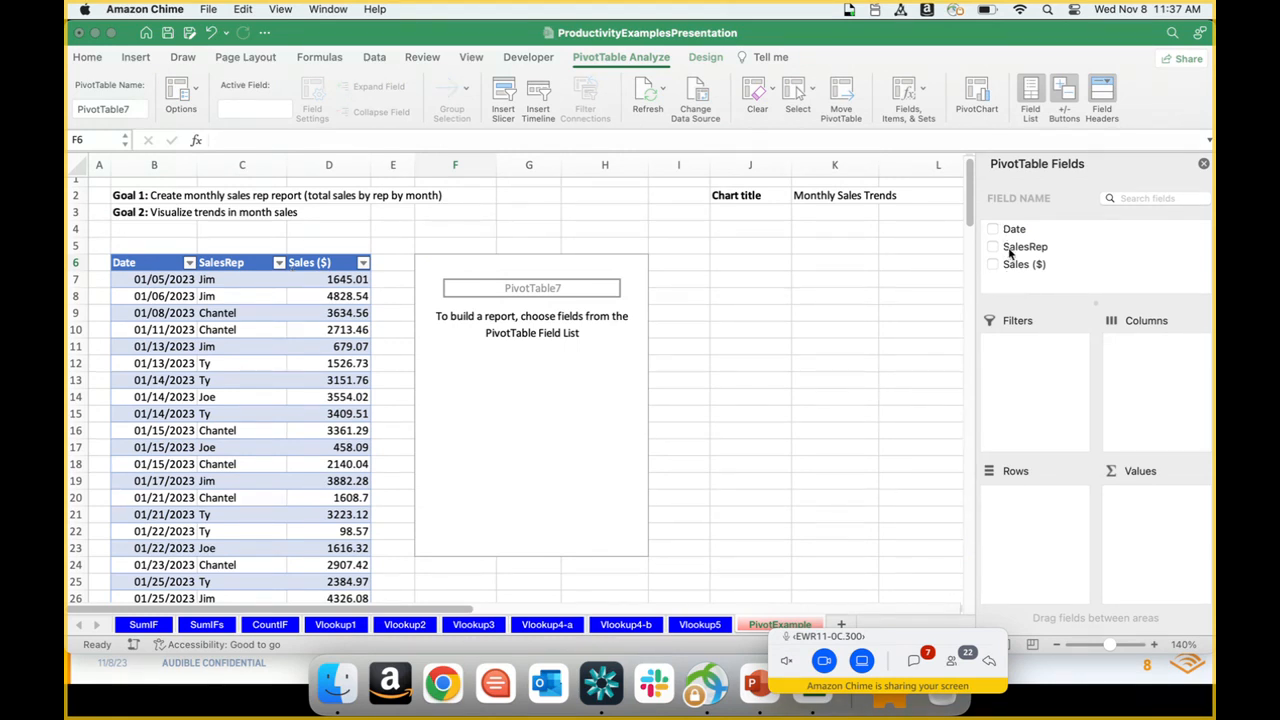
drag(1011, 253, 1038, 513)
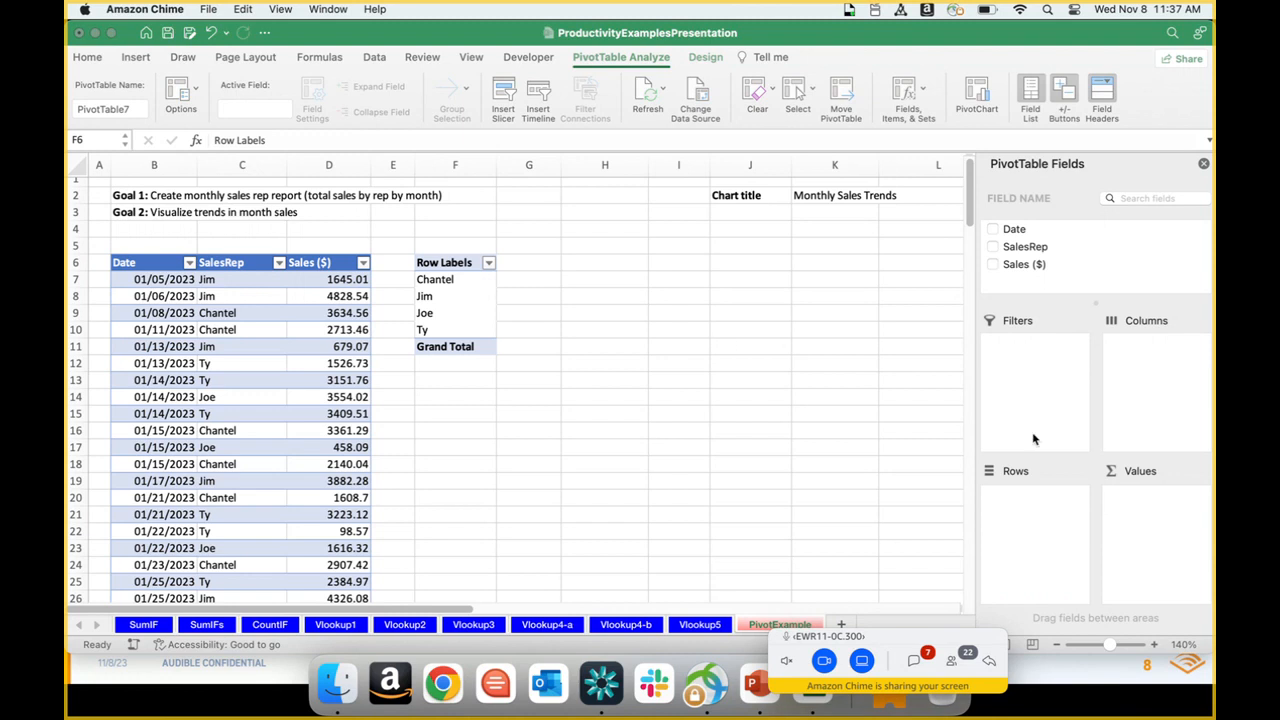
click(1027, 513)
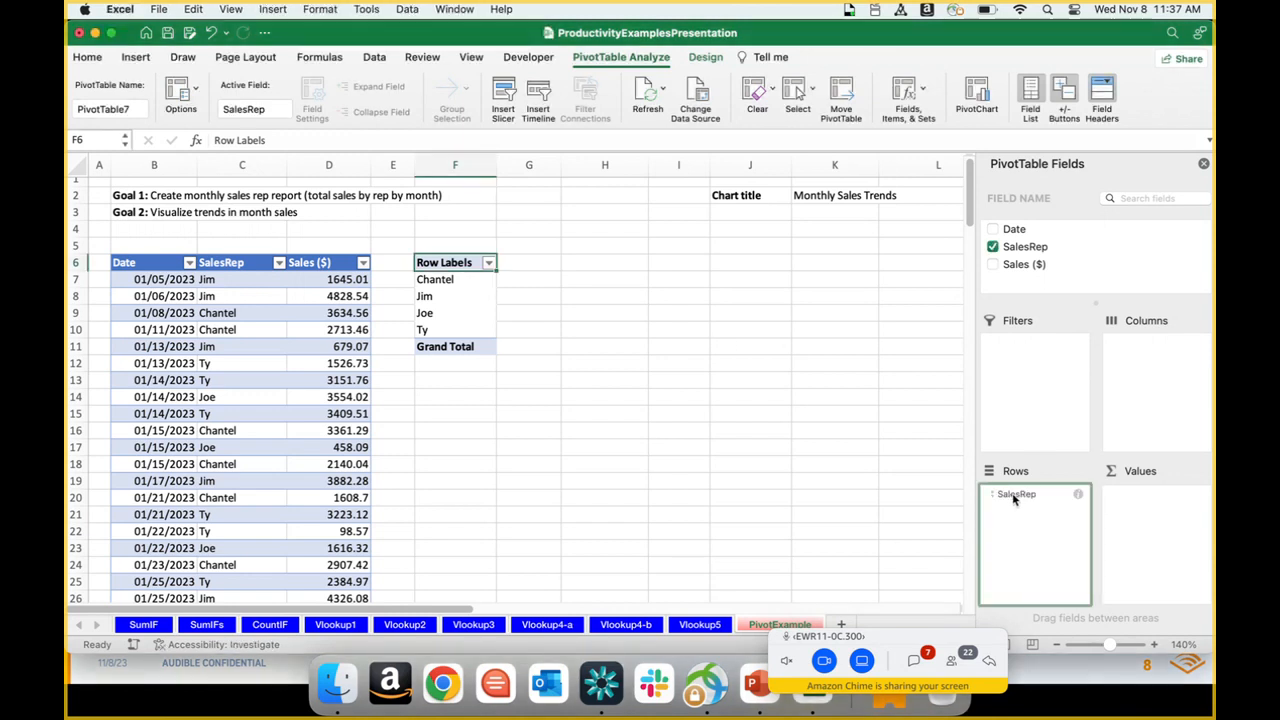
Step: Try SalesRep as the pivot table's column labels and return it to the rows
drag(1013, 498, 1159, 379)
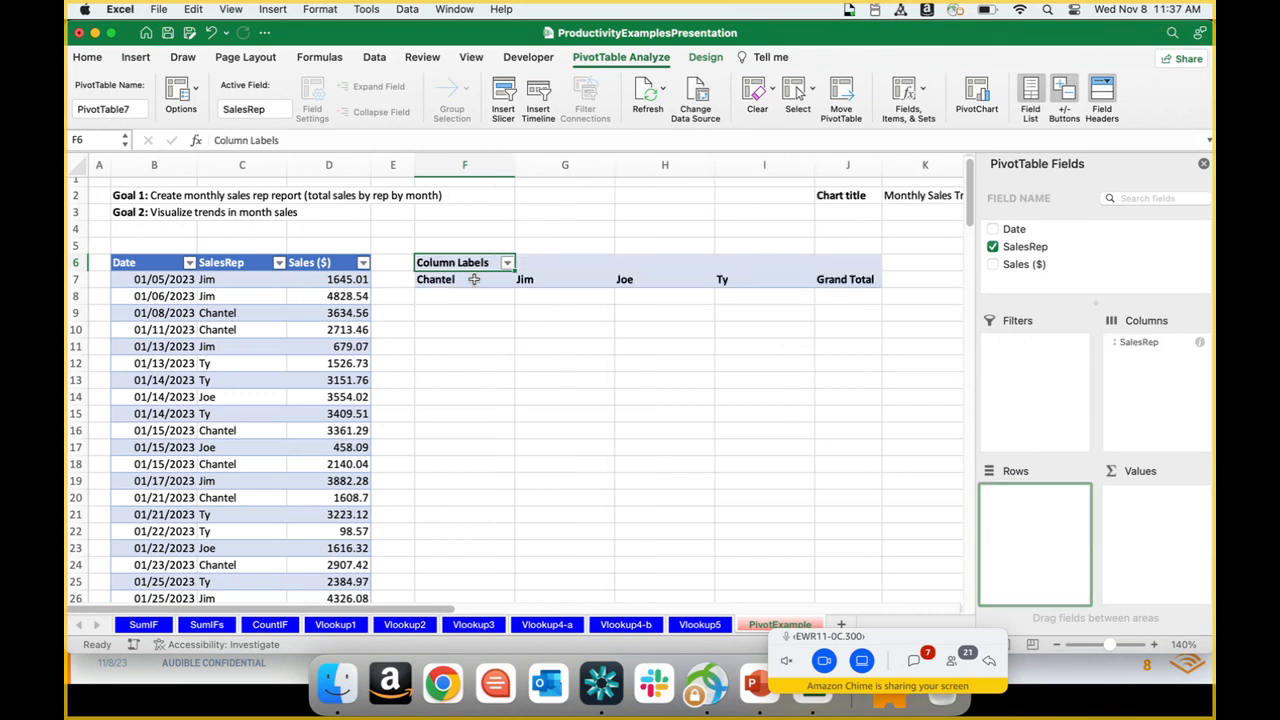
click(1120, 343)
drag(1120, 343, 1036, 505)
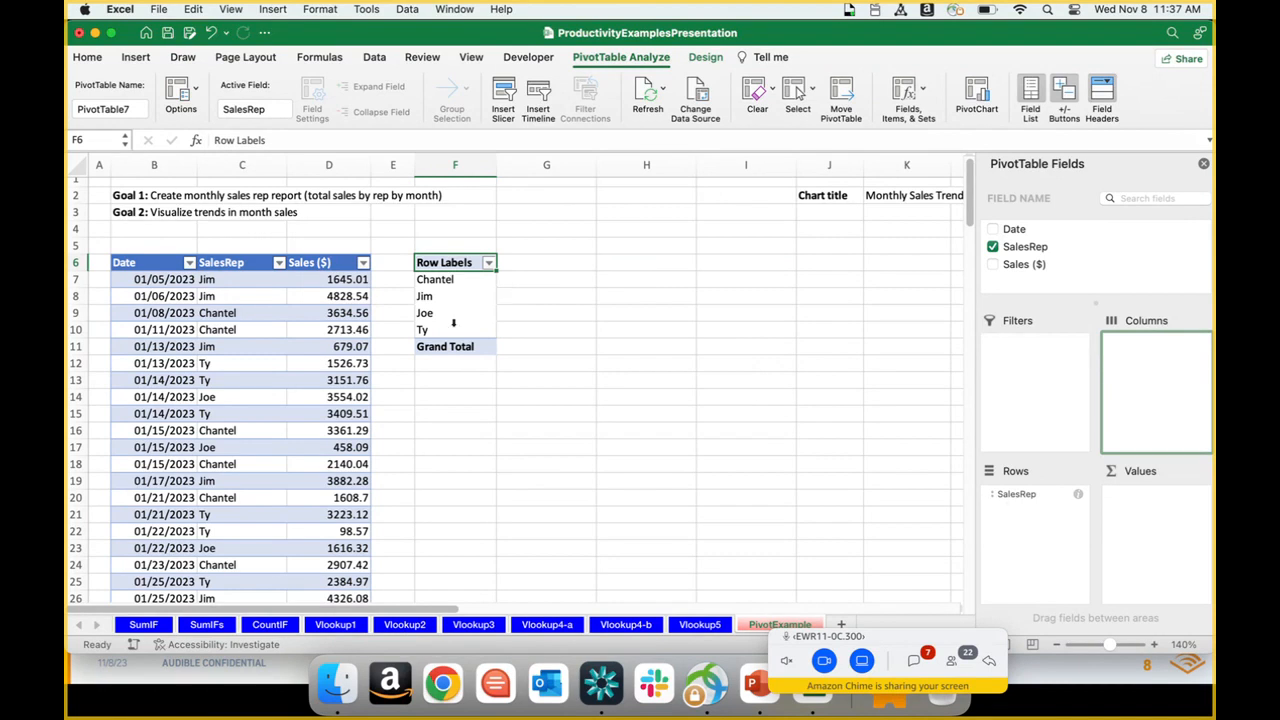
Step: Group the pivot rows by month under each rep by adding Date below SalesRep and removing the daily Date level, leaving Months
click(1010, 229)
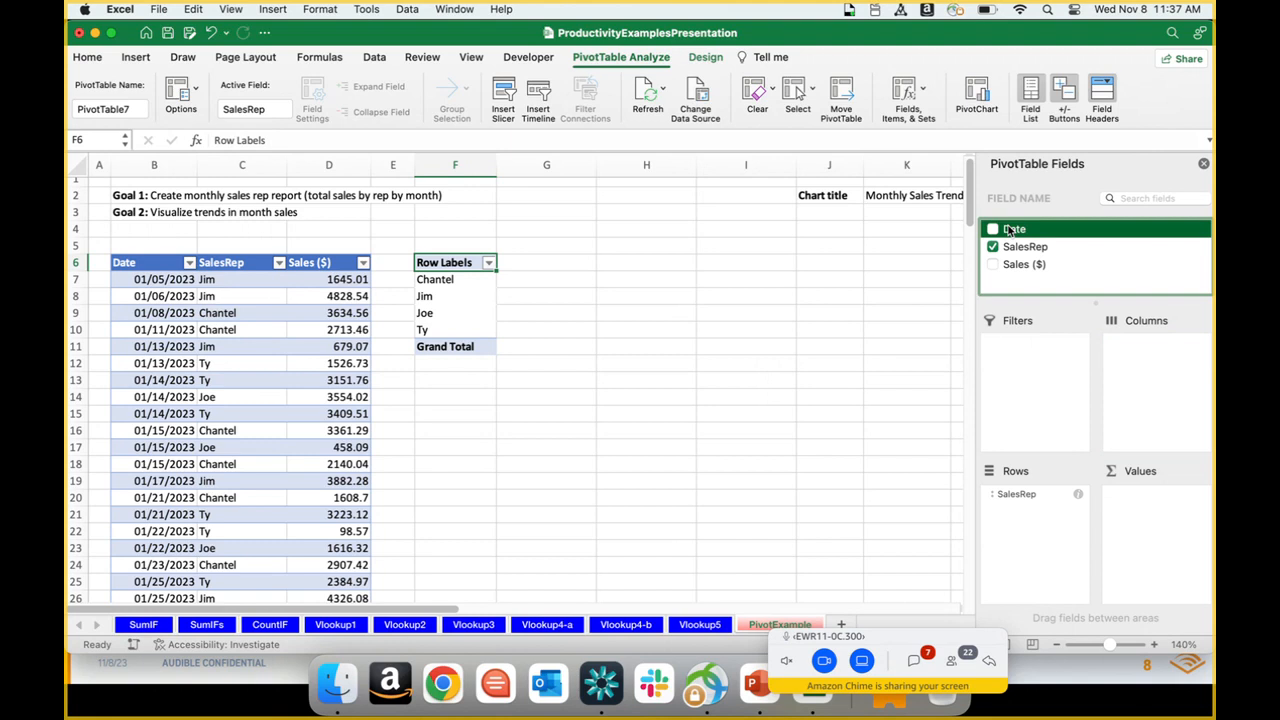
drag(1010, 229, 1040, 520)
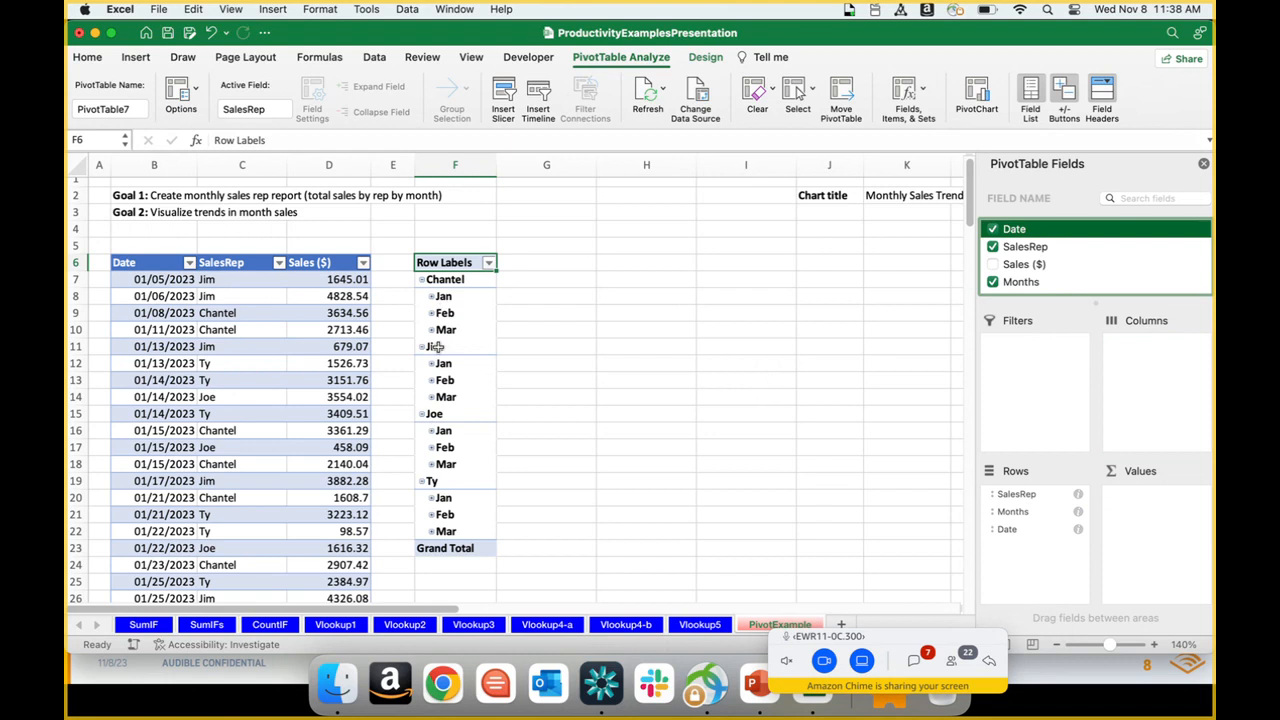
click(431, 298)
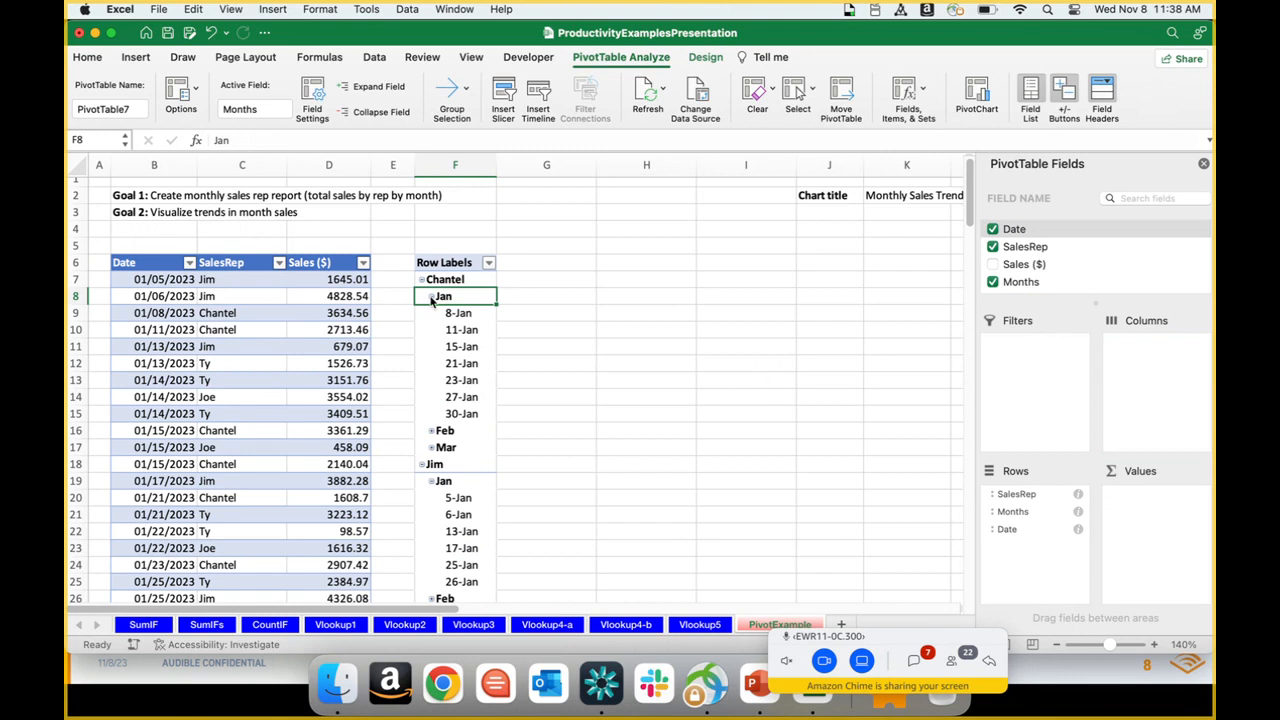
click(432, 297)
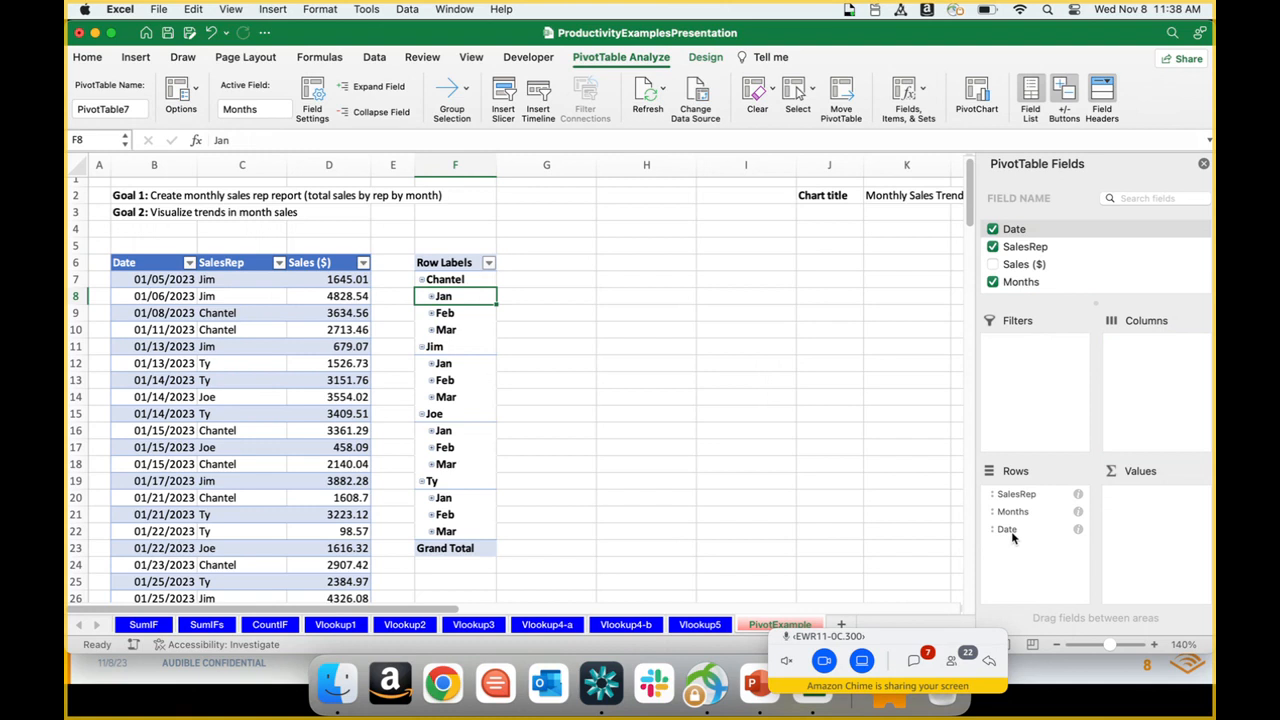
drag(1010, 533, 734, 350)
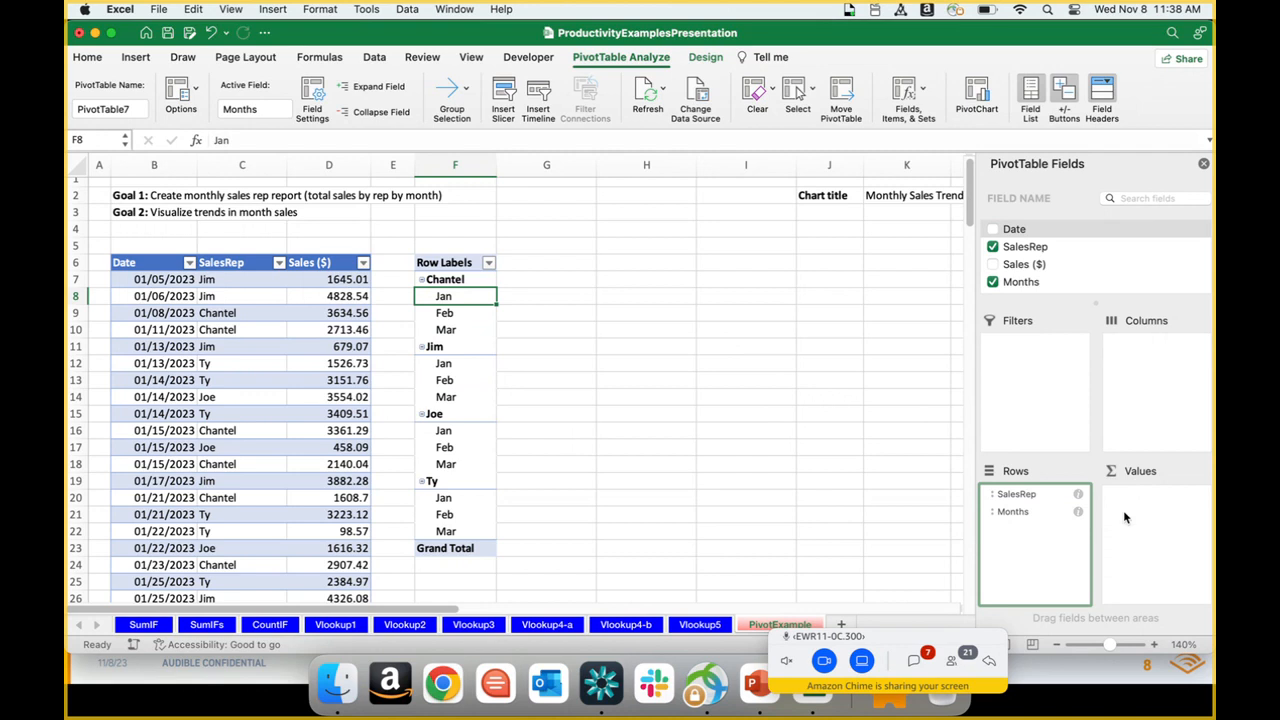
Step: Add Sales ($) to the pivot table's values, review its summary functions and keep it summarized by Sum
click(1022, 268)
drag(1022, 268, 1163, 531)
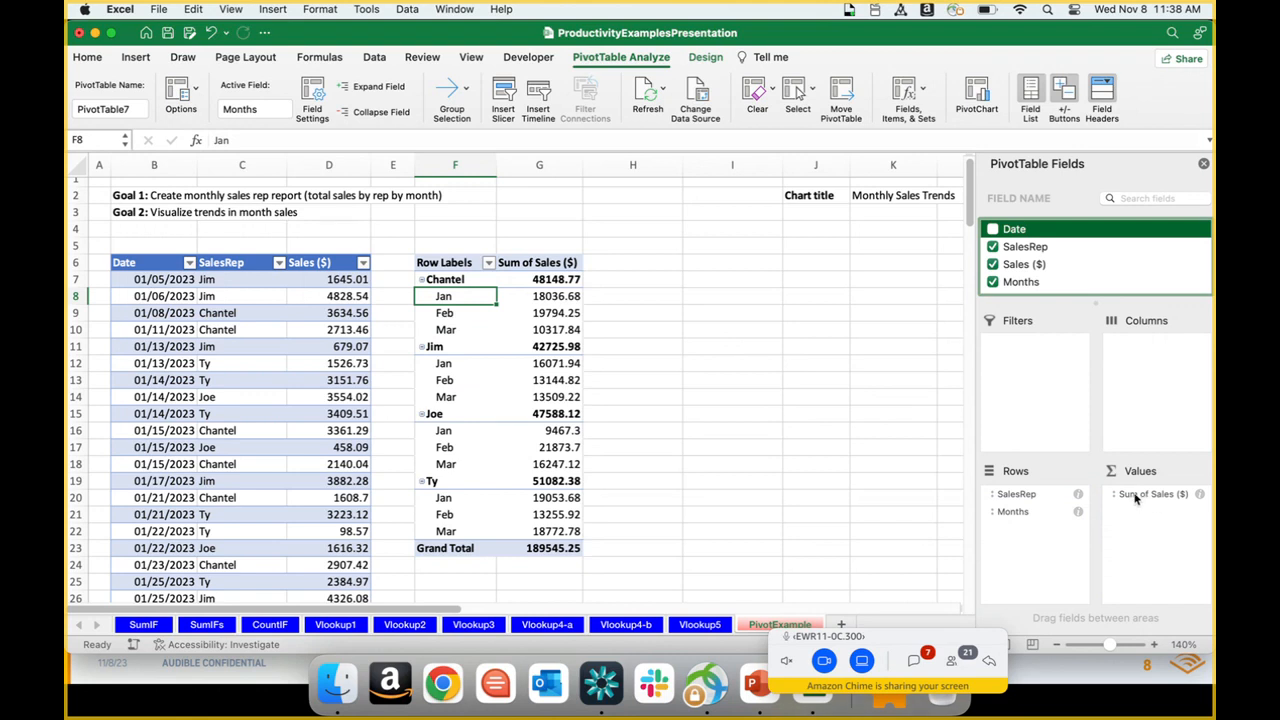
click(1135, 495)
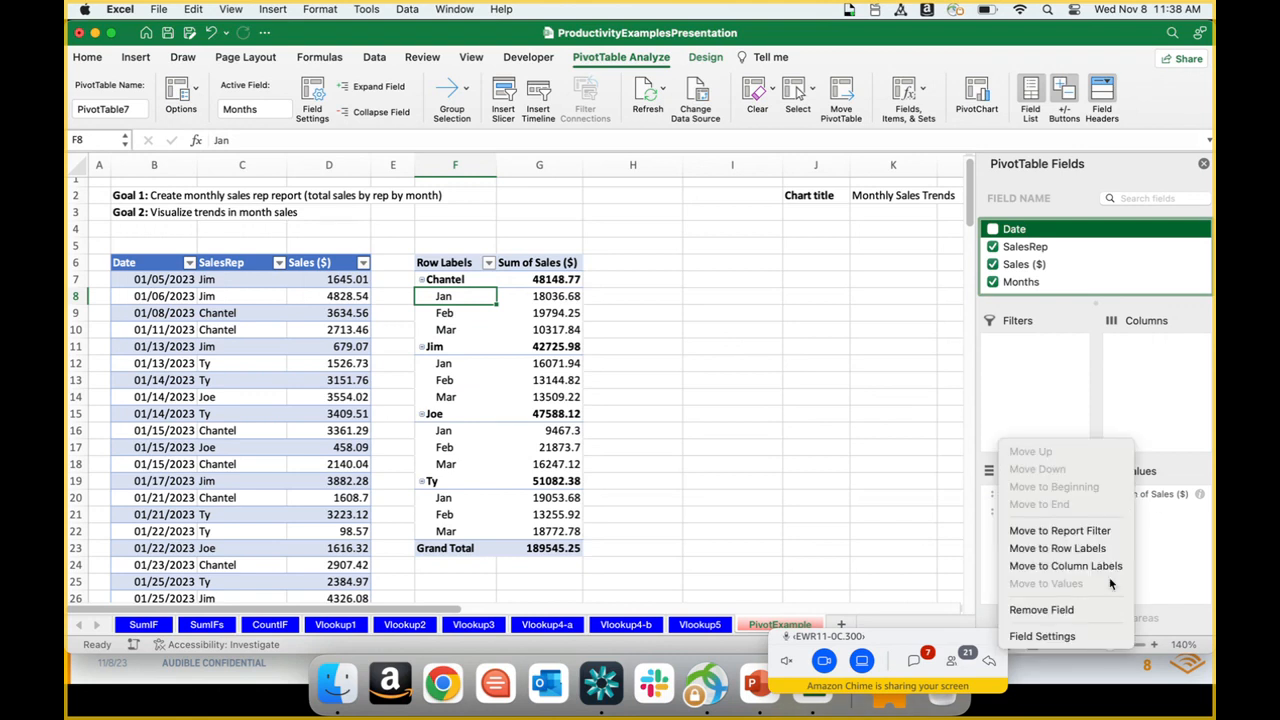
click(1088, 638)
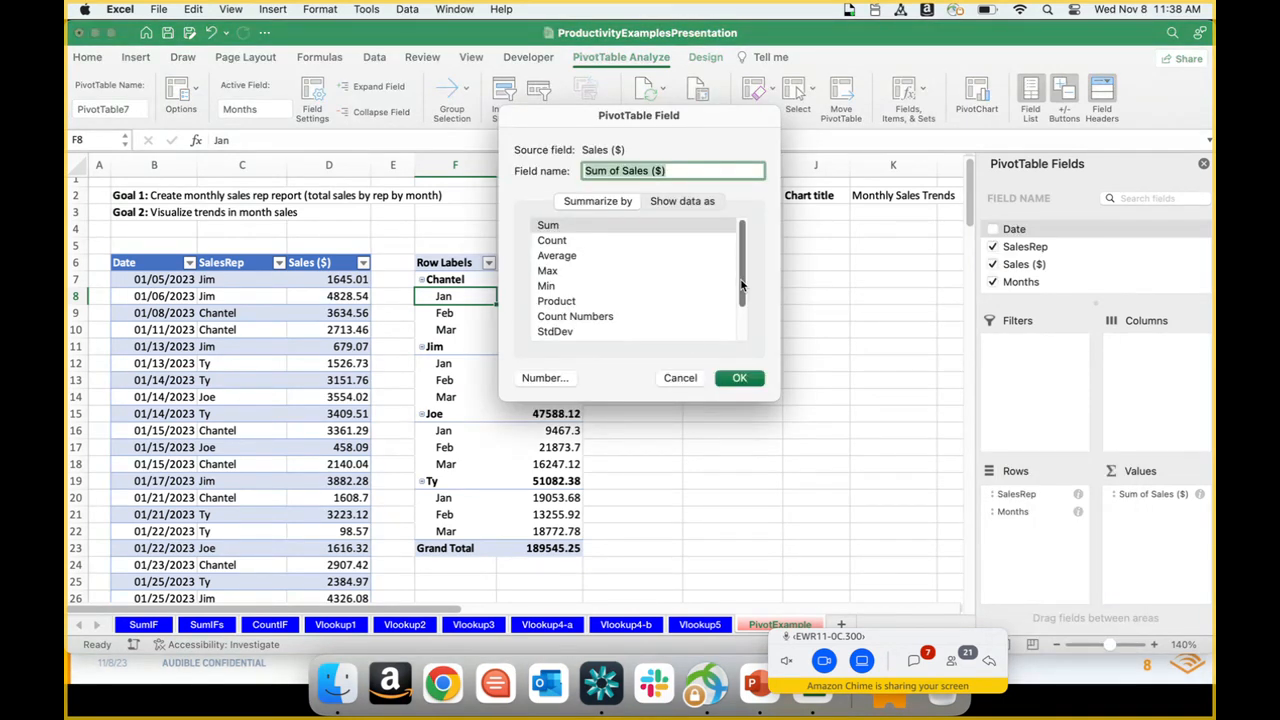
scroll(700, 280, down, 3)
scroll(697, 277, up, 2)
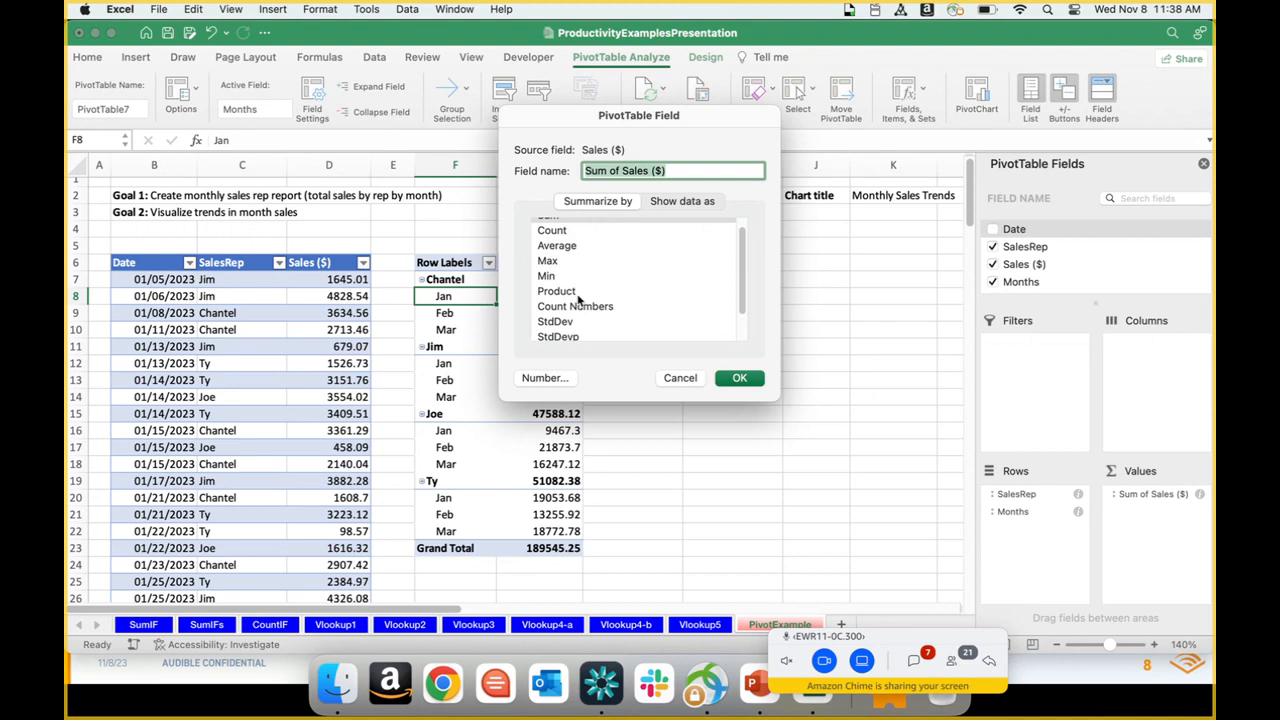
mouse_move(742, 290)
mouse_down()
mouse_move(742, 346)
mouse_move(736, 270)
mouse_up()
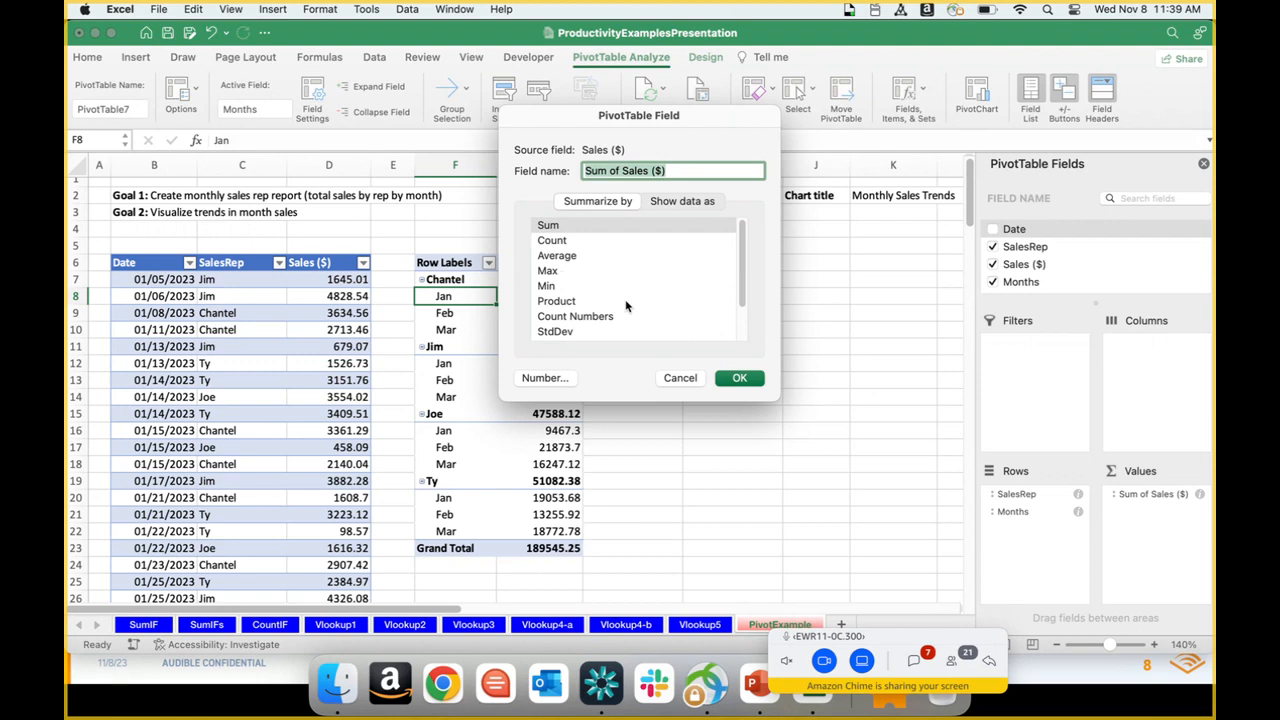
click(731, 379)
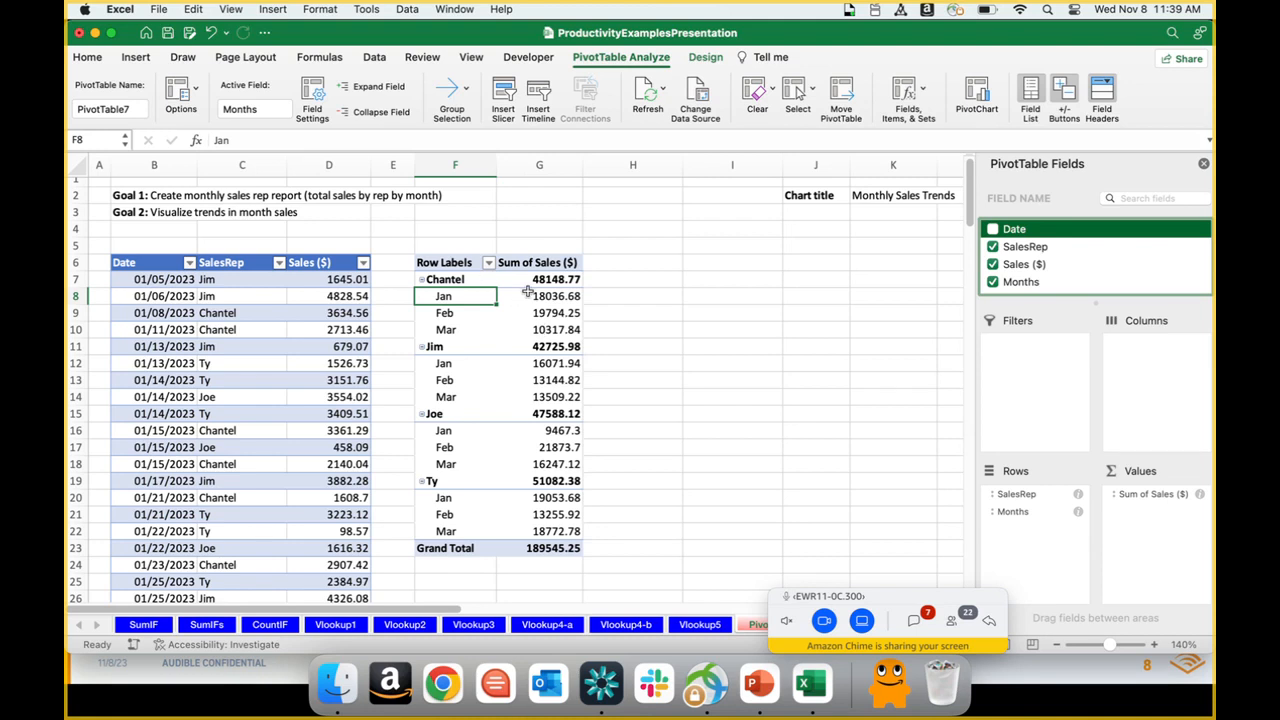
Step: Review the subtotal and grand total options and show the pivot report in tabular form
click(706, 58)
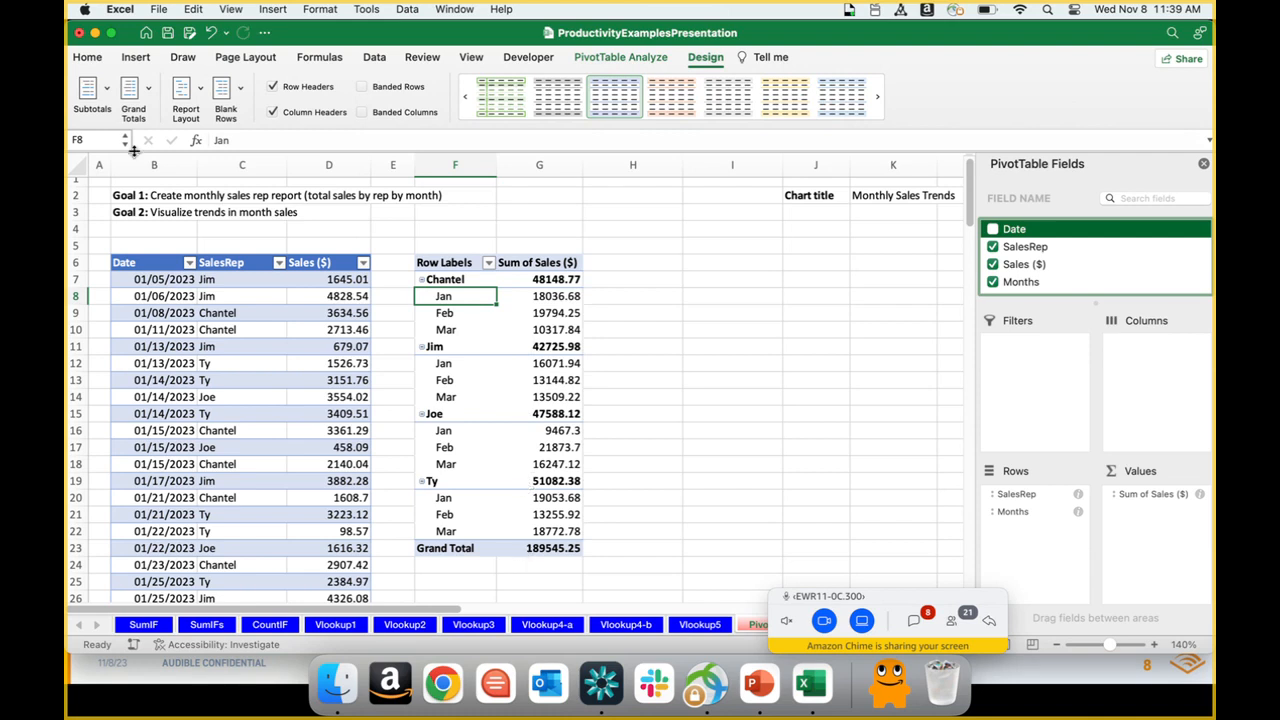
click(100, 92)
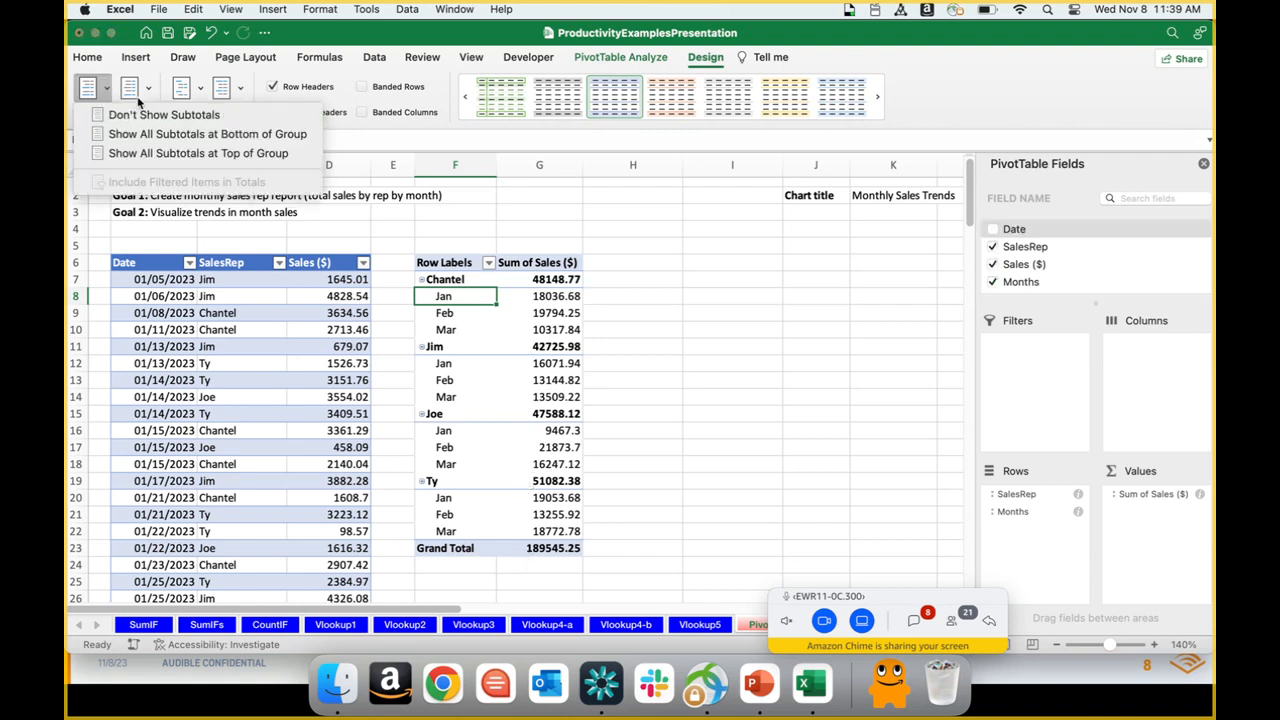
click(148, 91)
click(148, 91)
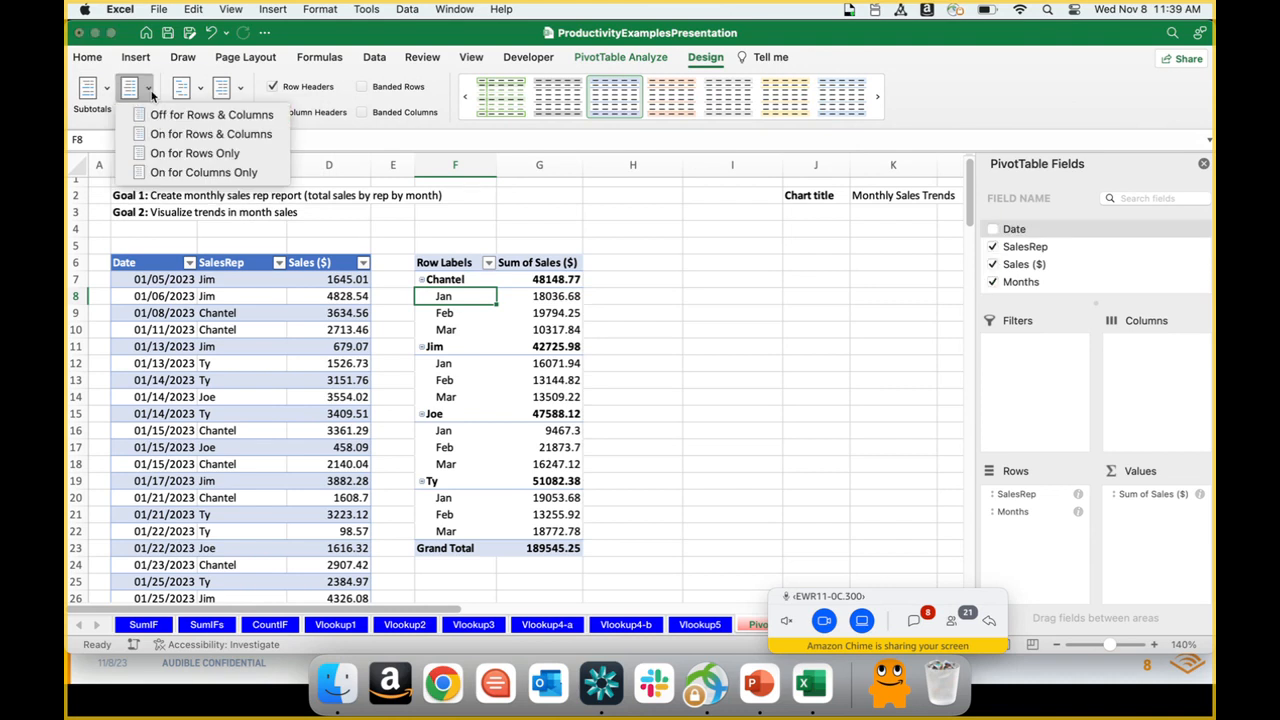
click(152, 92)
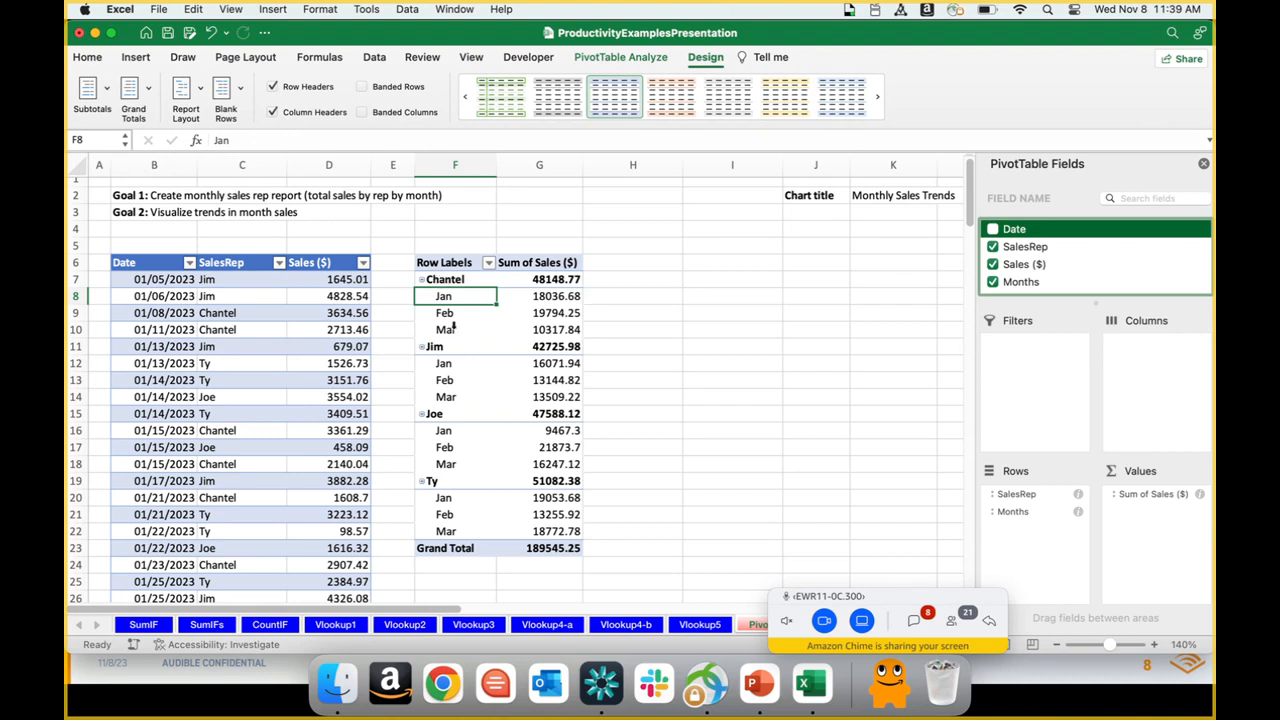
click(200, 90)
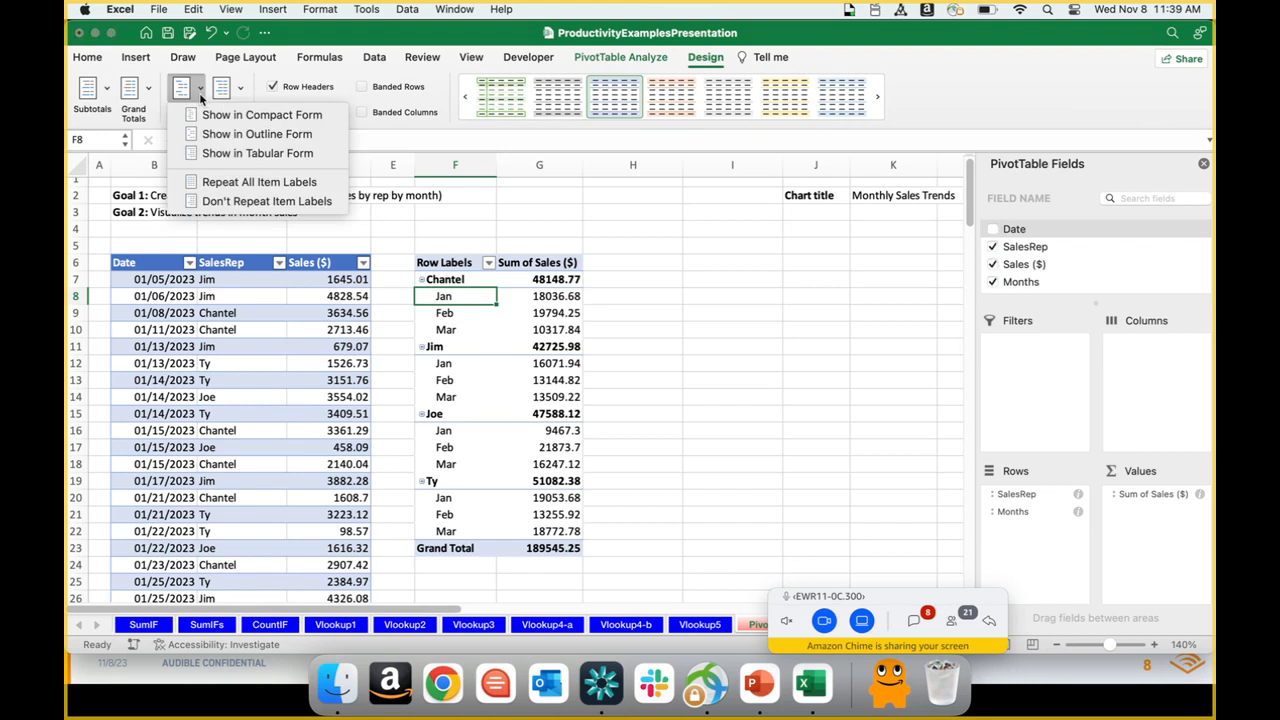
click(224, 155)
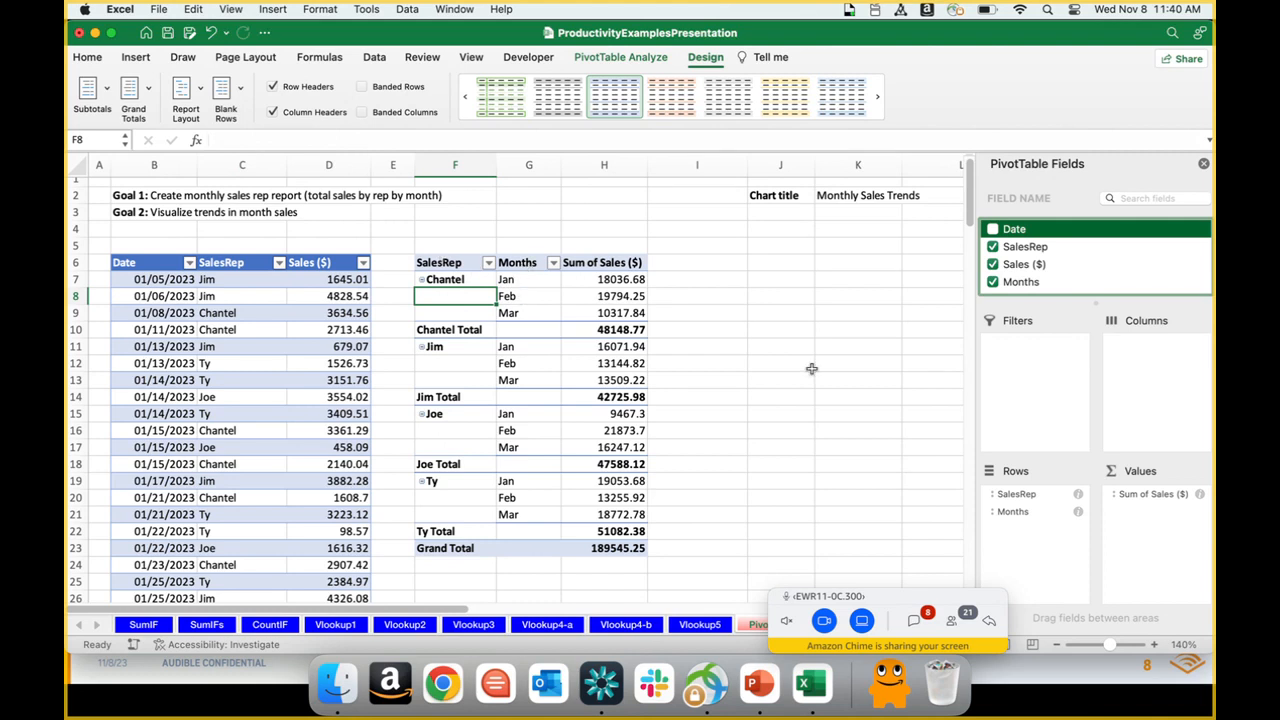
click(785, 346)
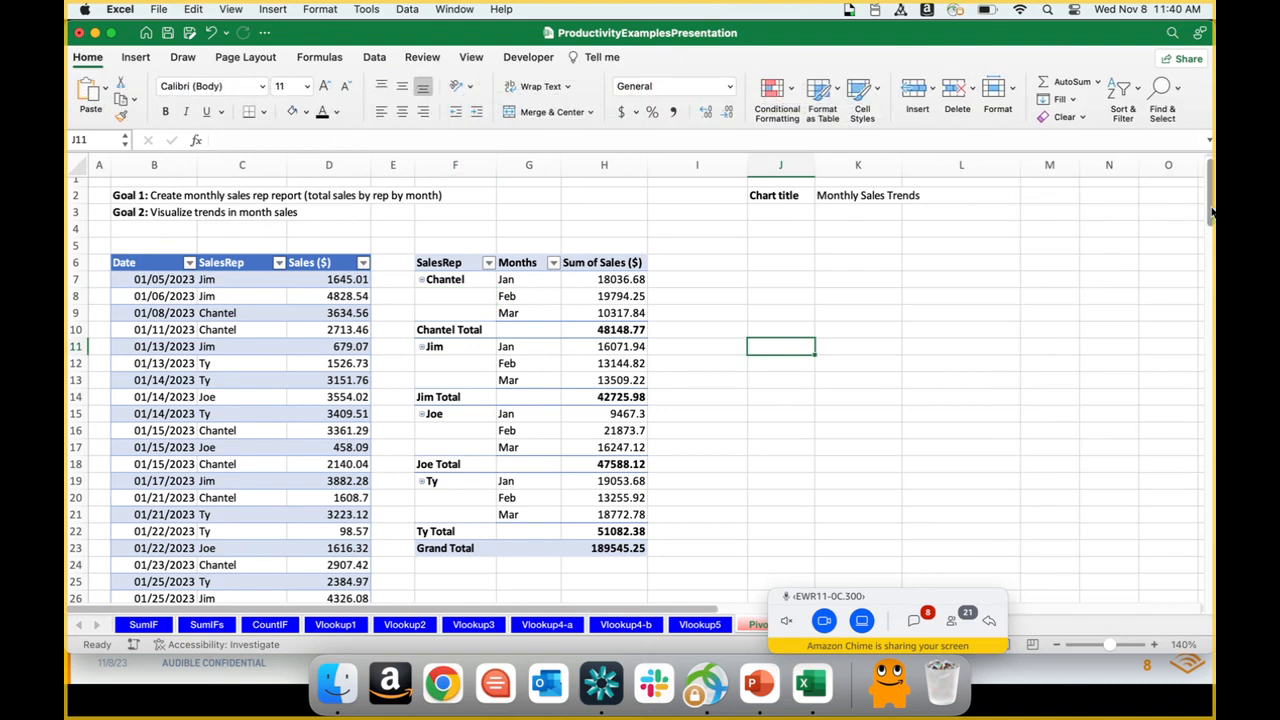
Step: Copy the additional April to June sales records in P82:R170
scroll(1211, 212, down, 1)
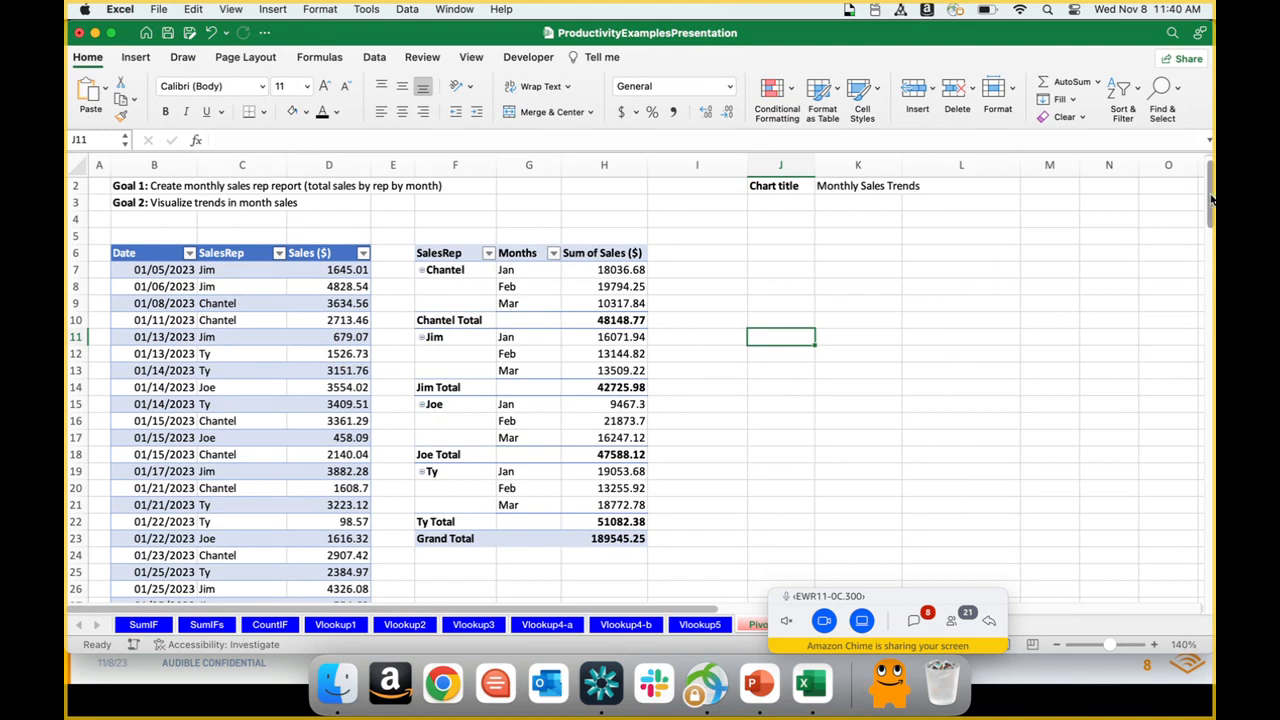
drag(1209, 200, 1210, 384)
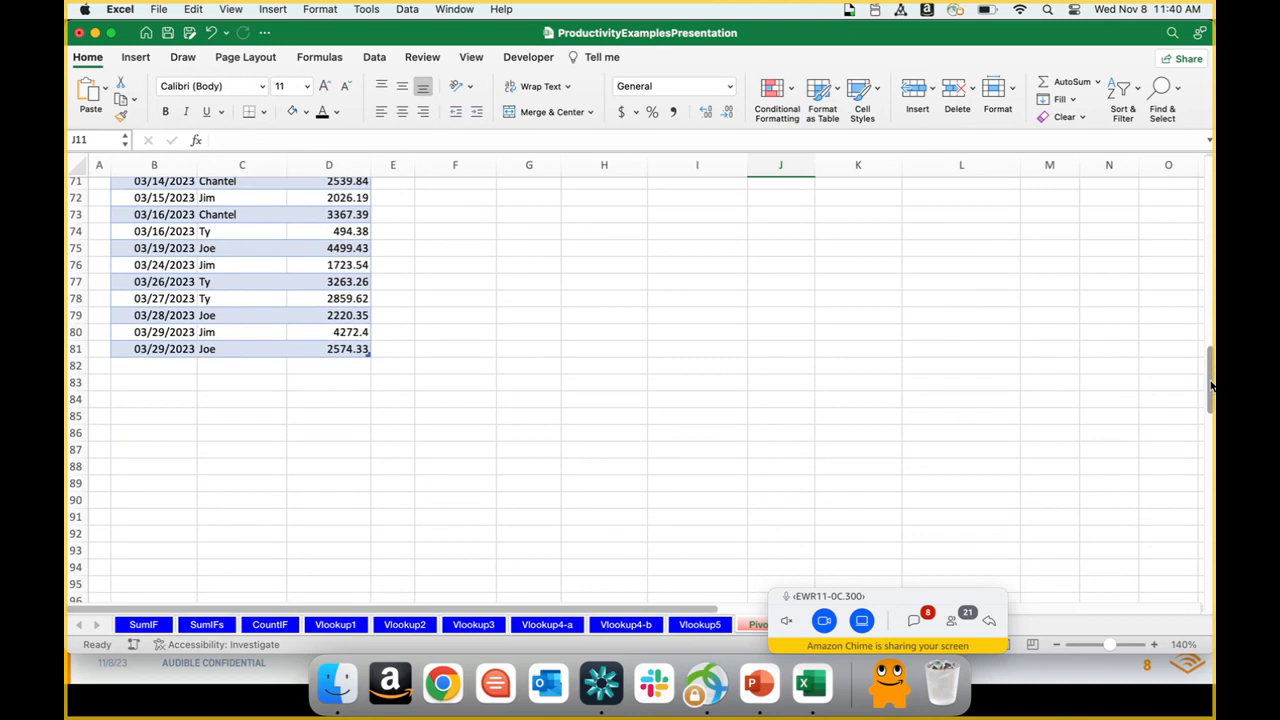
drag(626, 612, 790, 622)
drag(938, 366, 939, 378)
key(shift+Down)
key(shift+Down)
key(shift+Down)
key(shift+Down)
key(shift+Down)
key(shift+Down)
key(shift+Down)
key(shift+Down)
key(shift+Down)
key(shift+Down)
key(shift+Down)
key(shift+Down)
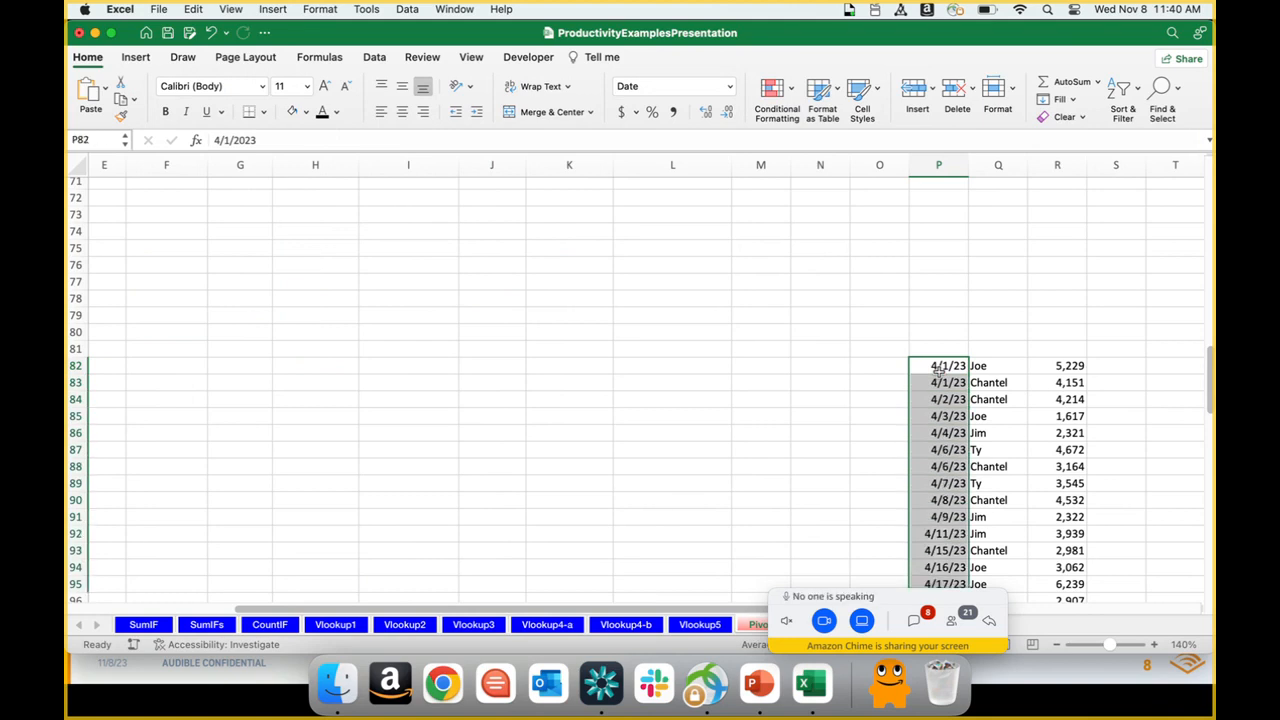
key(shift+Down)
key(shift+Down)
key(shift+Down)
key(shift+Down)
key(shift+Down)
key(shift+Down)
key(shift+Down)
key(shift+Down)
key(shift+Down)
key(shift+Down)
key(shift+Down)
key(shift+Down)
key(shift+Down)
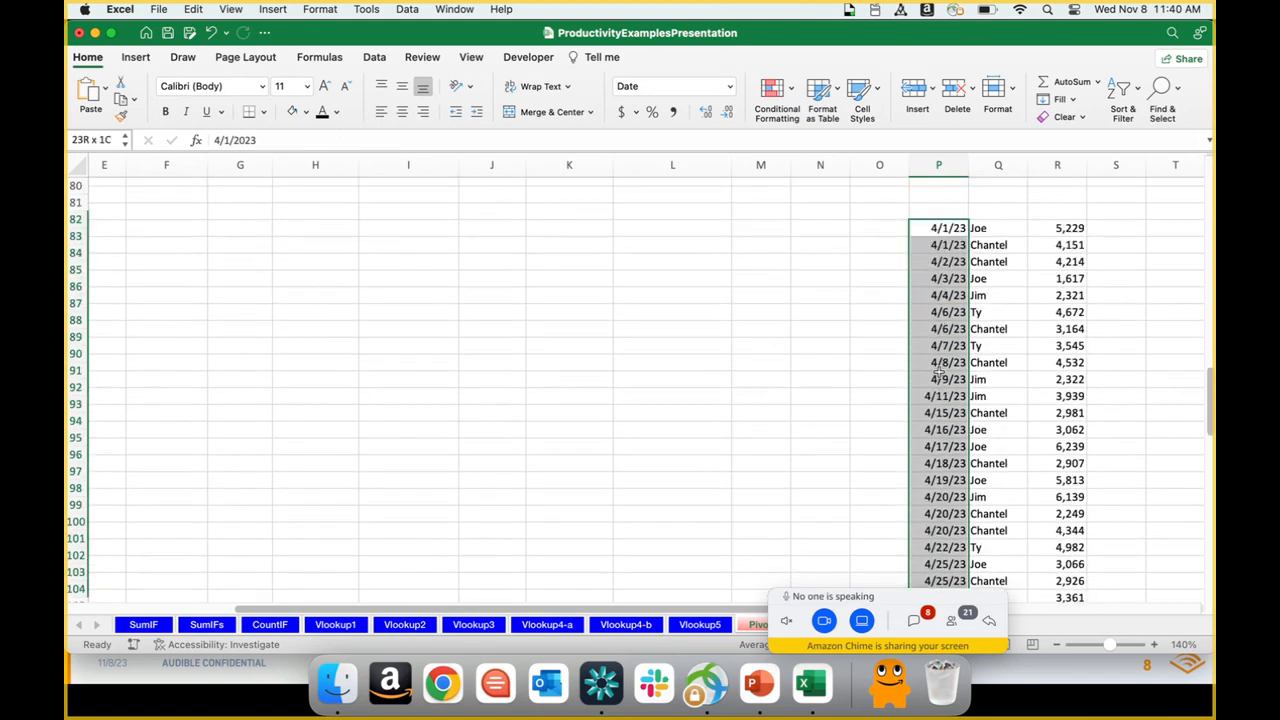
key(shift+Down)
key(shift+Down)
key(shift+Down)
key(shift+Down)
key(shift+Down)
key(shift+Down)
key(shift+Down)
key(shift+Down)
key(shift+Down)
key(shift+Down)
key(shift+Down)
key(shift+Down)
key(shift+Down)
key(shift+Down)
key(shift+Down)
key(shift+Down)
key(shift+Down)
key(shift+Down)
key(shift+Down)
key(shift+Down)
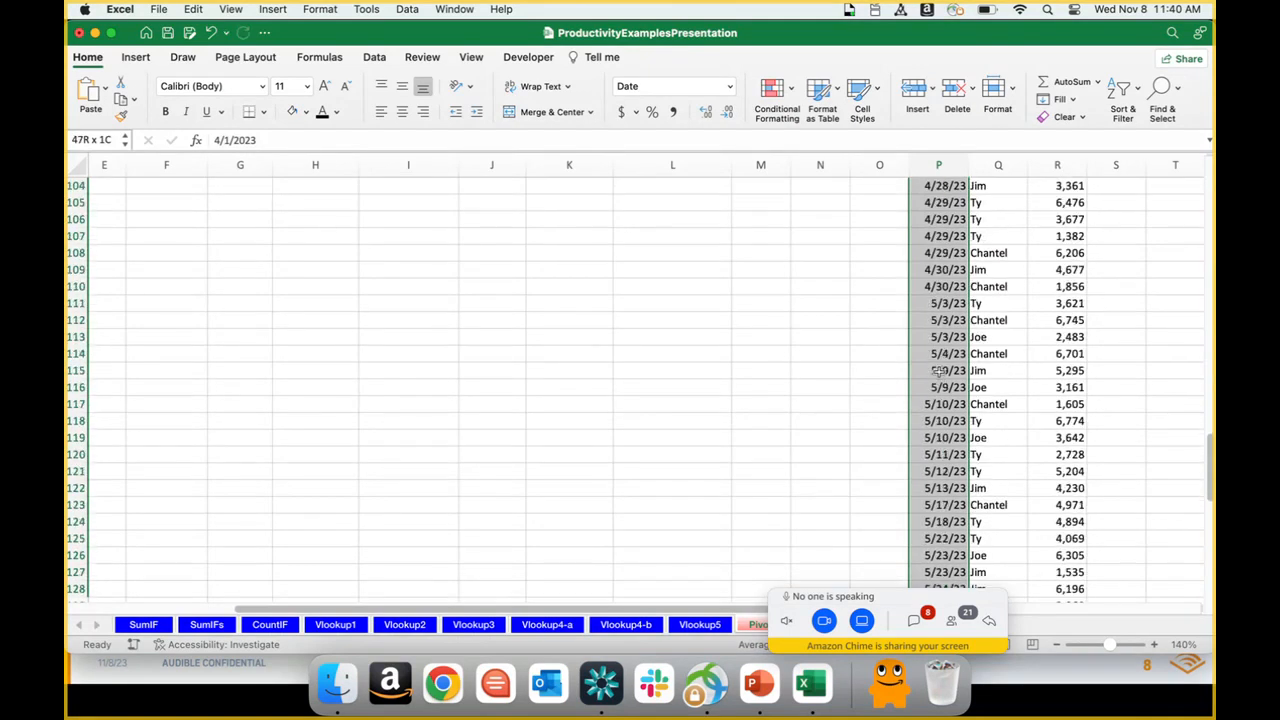
key(shift+Down)
key(shift+Down)
key(shift+Down)
key(shift+Down)
key(shift+Down)
key(shift+Down)
key(shift+Down)
key(shift+Down)
key(shift+Down)
key(shift+Down)
key(shift+Down)
key(shift+Down)
key(shift+Down)
key(shift+Down)
key(shift+Down)
key(shift+Down)
key(shift+Down)
key(shift+Down)
key(shift+Down)
key(shift+Down)
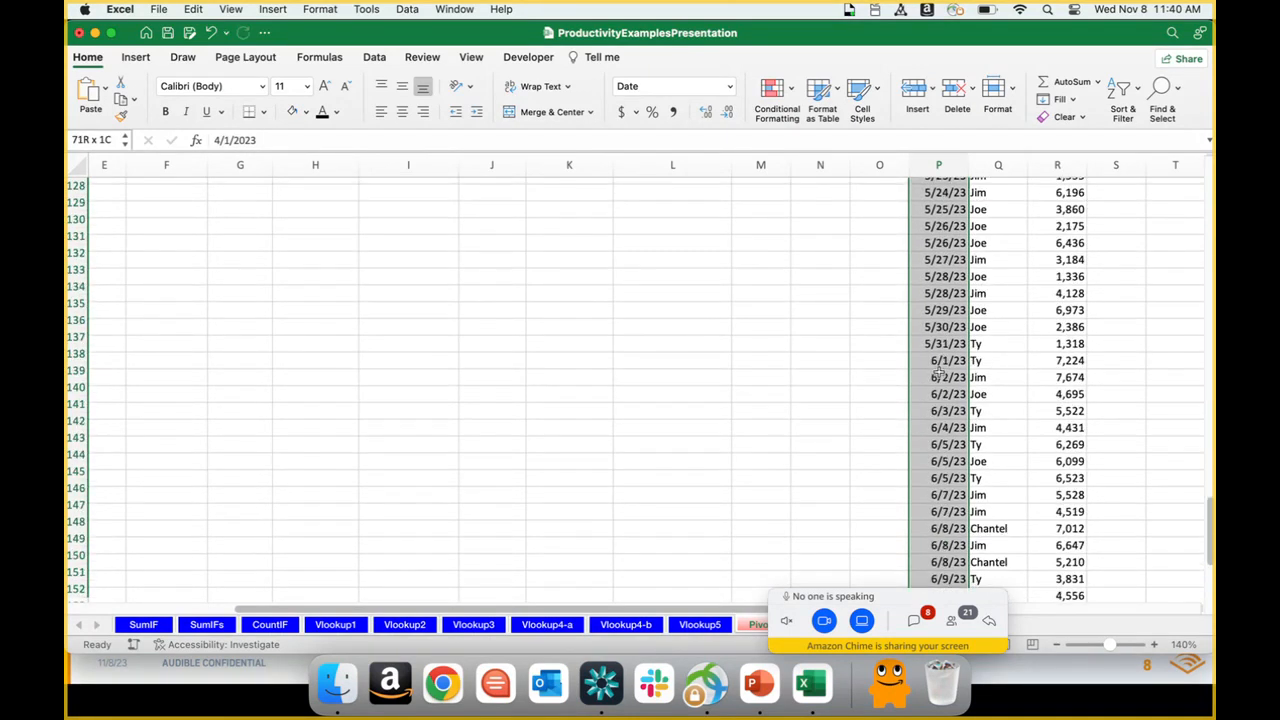
key(shift+Down)
key(shift+Down)
key(shift+Down)
key(shift+Down)
key(shift+Down)
key(shift+Down)
key(shift+Down)
key(shift+Down)
key(shift+Down)
key(shift+Down)
key(shift+Down)
key(shift+Down)
key(shift+Down)
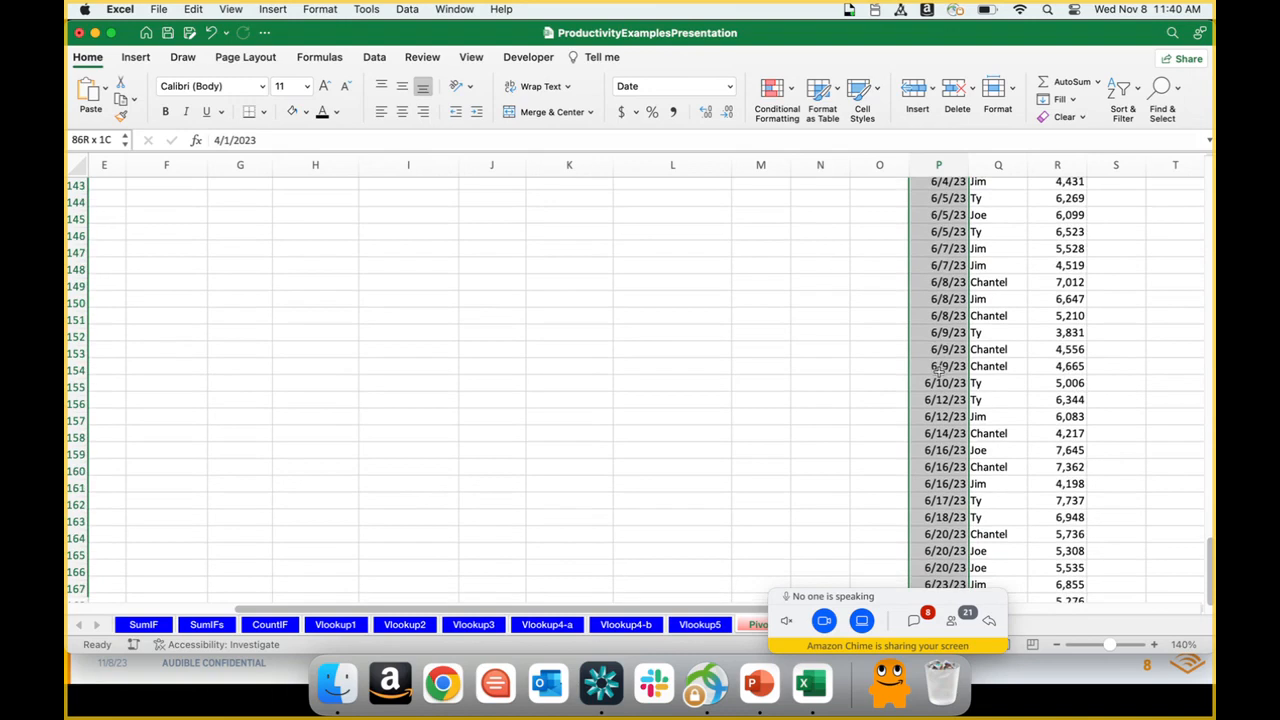
key(shift+Down)
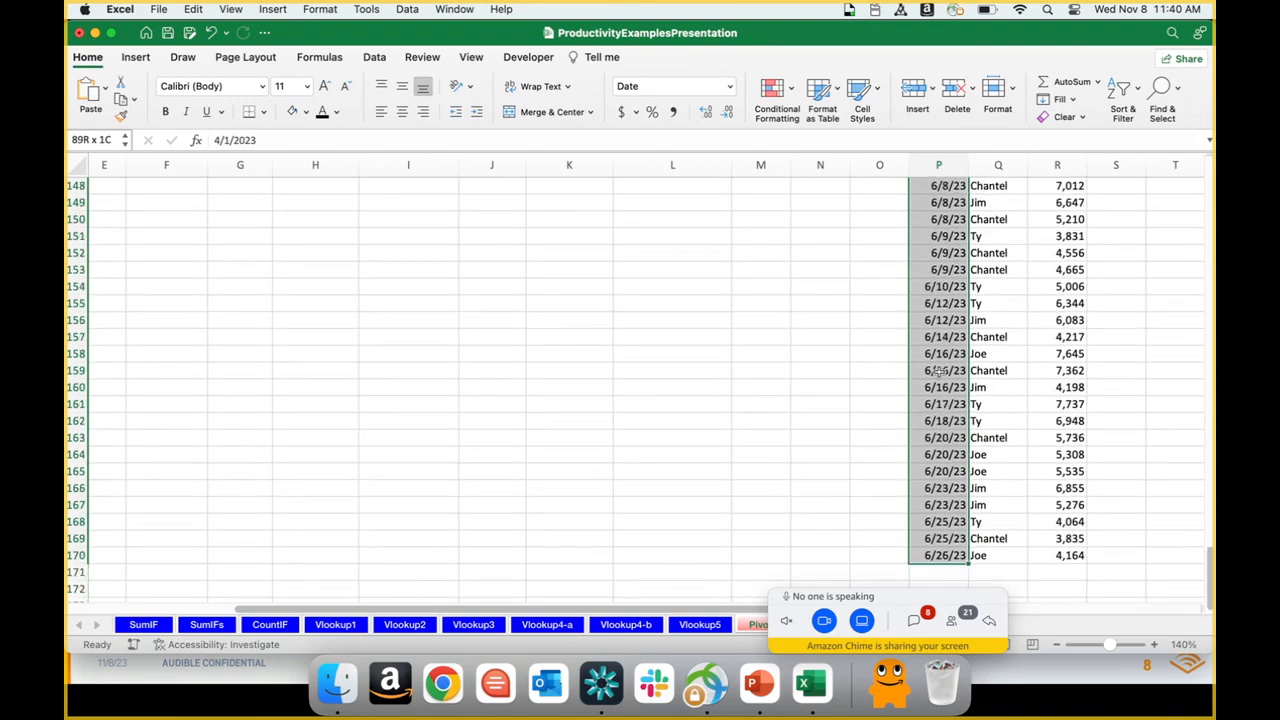
key(shift+Right)
key(shift+Right)
key(super+c)
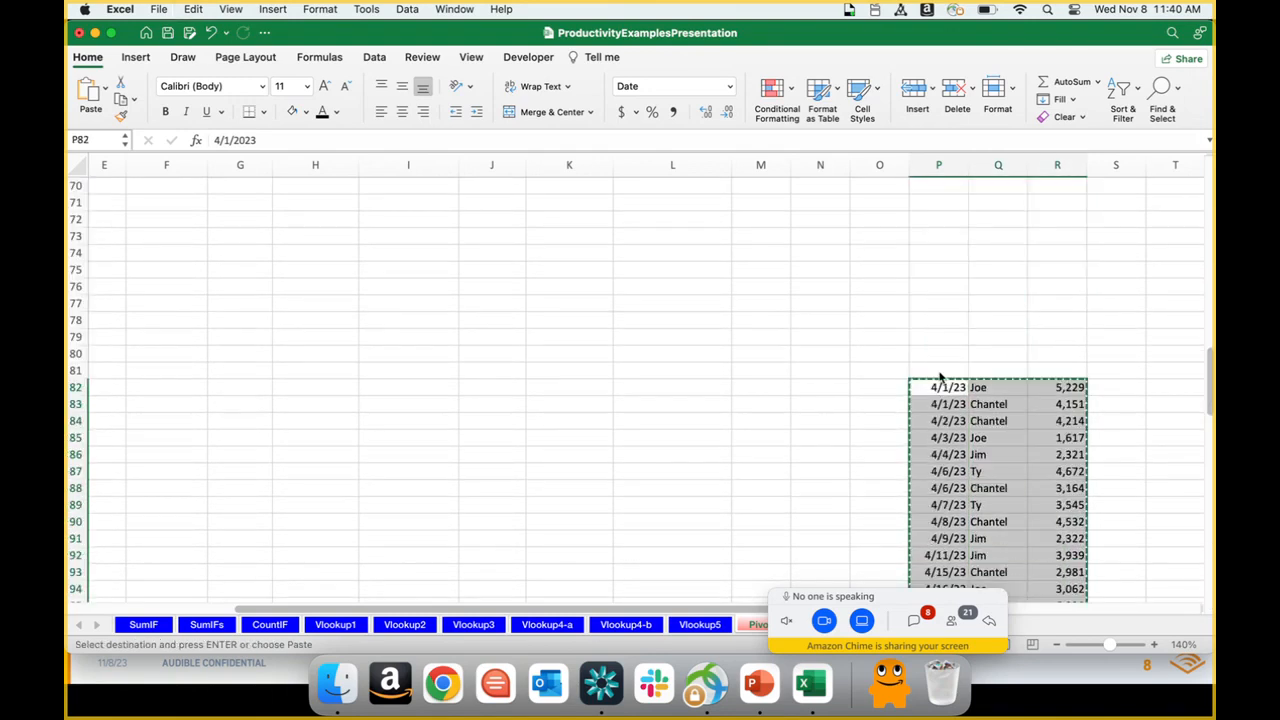
Step: Paste the copied records at B82, directly below the last row of the sales table
key(Left)
key(Left)
key(Left)
key(Left)
key(Left)
key(Left)
key(Left)
key(Left)
key(Left)
key(Left)
key(Left)
key(Left)
key(Left)
key(Left)
key(Left)
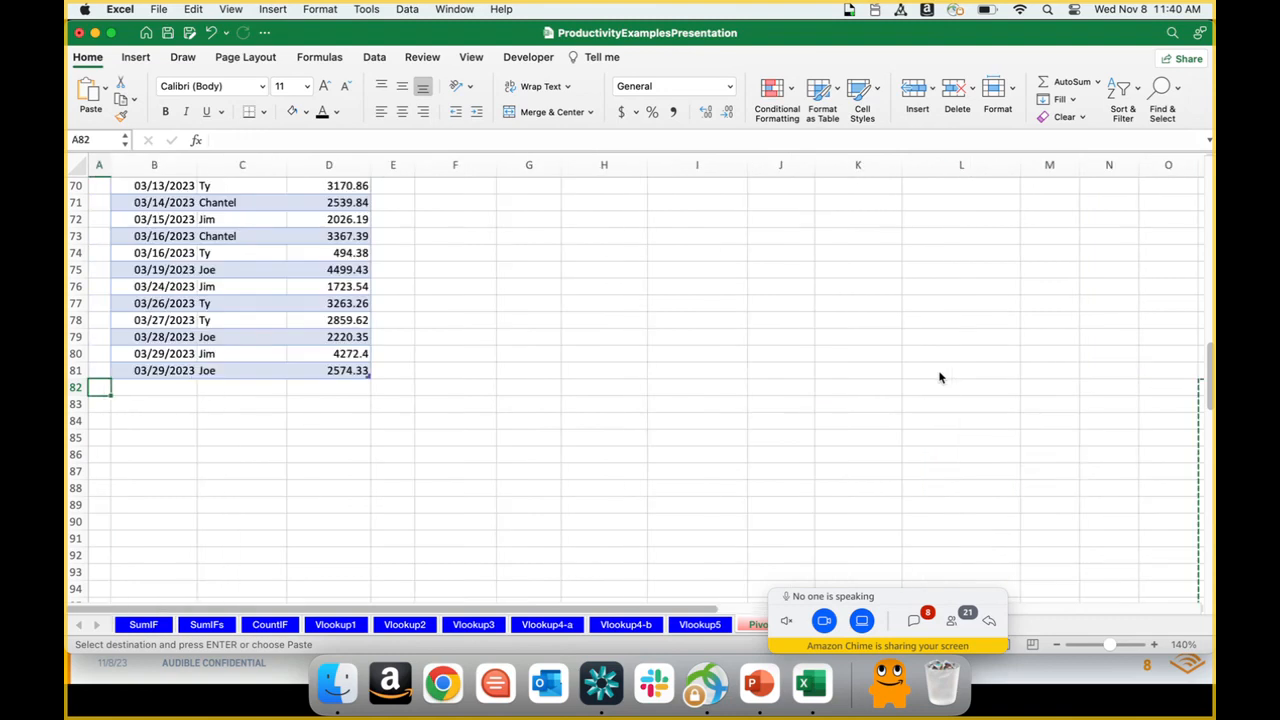
key(Right)
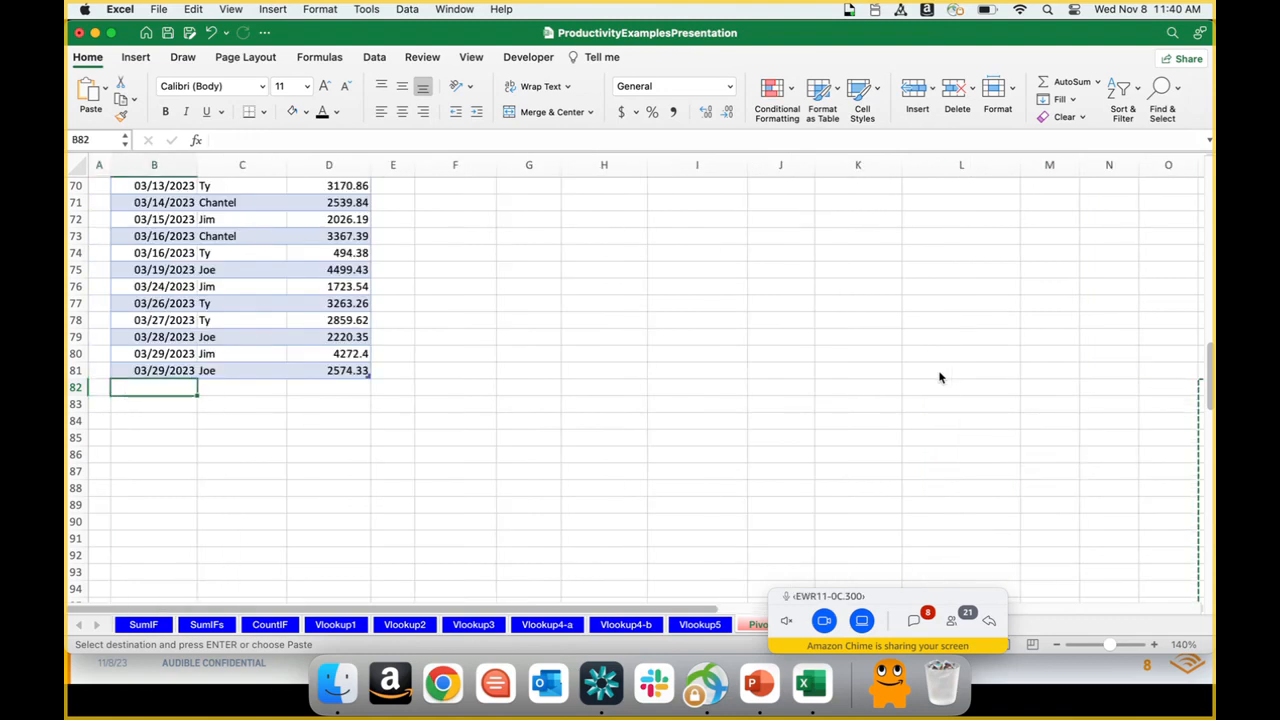
key(super+v)
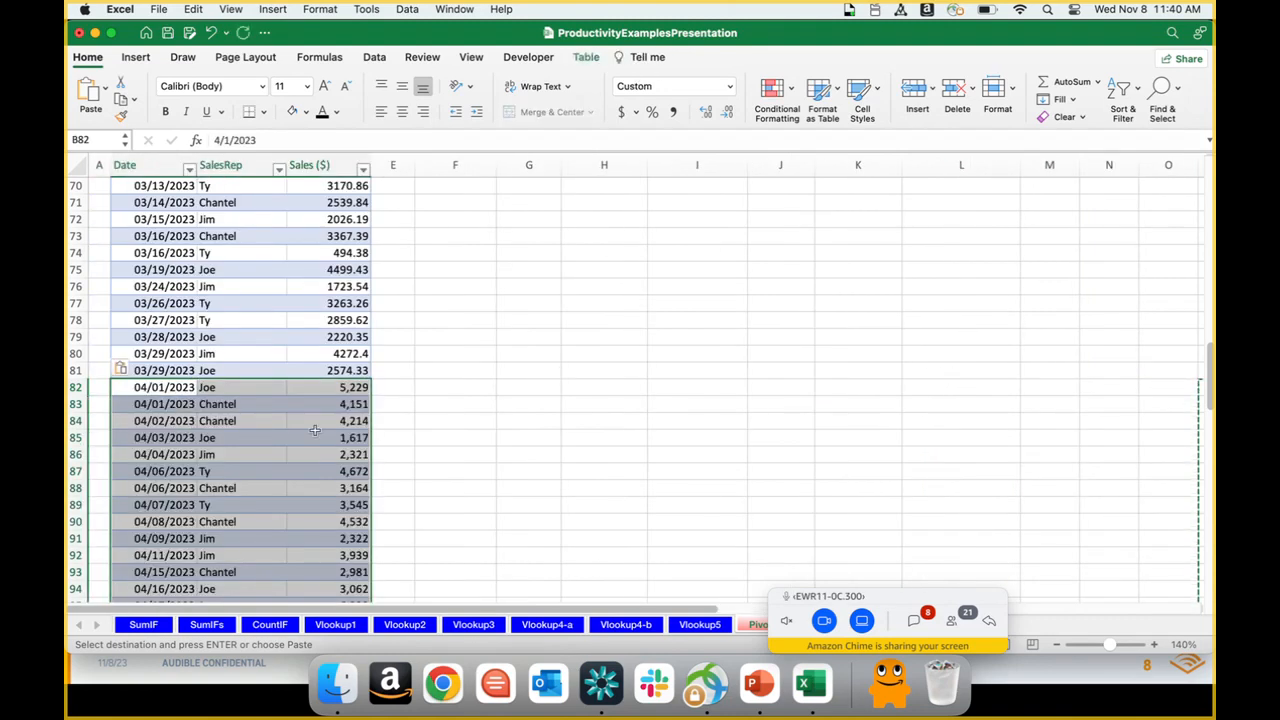
Step: Check the pasted rows and the months offered by the sales table's Date filter, leaving the filter unchanged
click(282, 440)
key(Up)
key(Up)
key(Up)
key(Down)
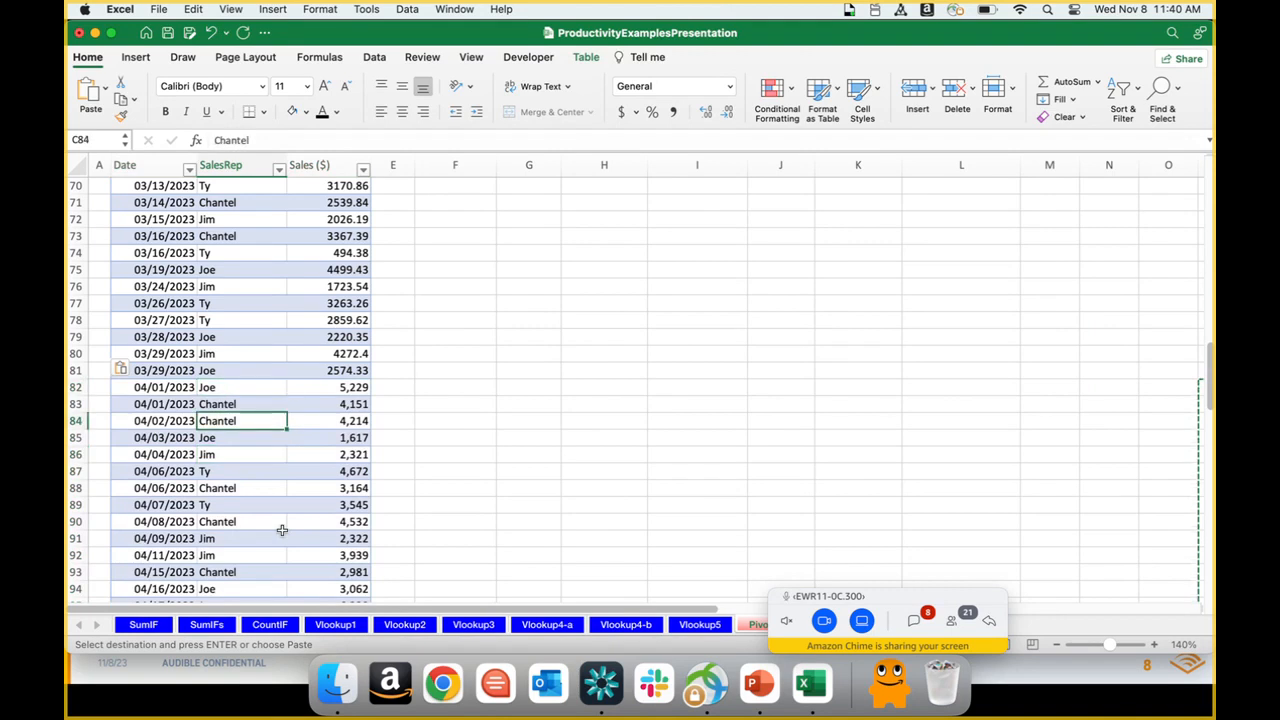
scroll(1210, 405, up, 20)
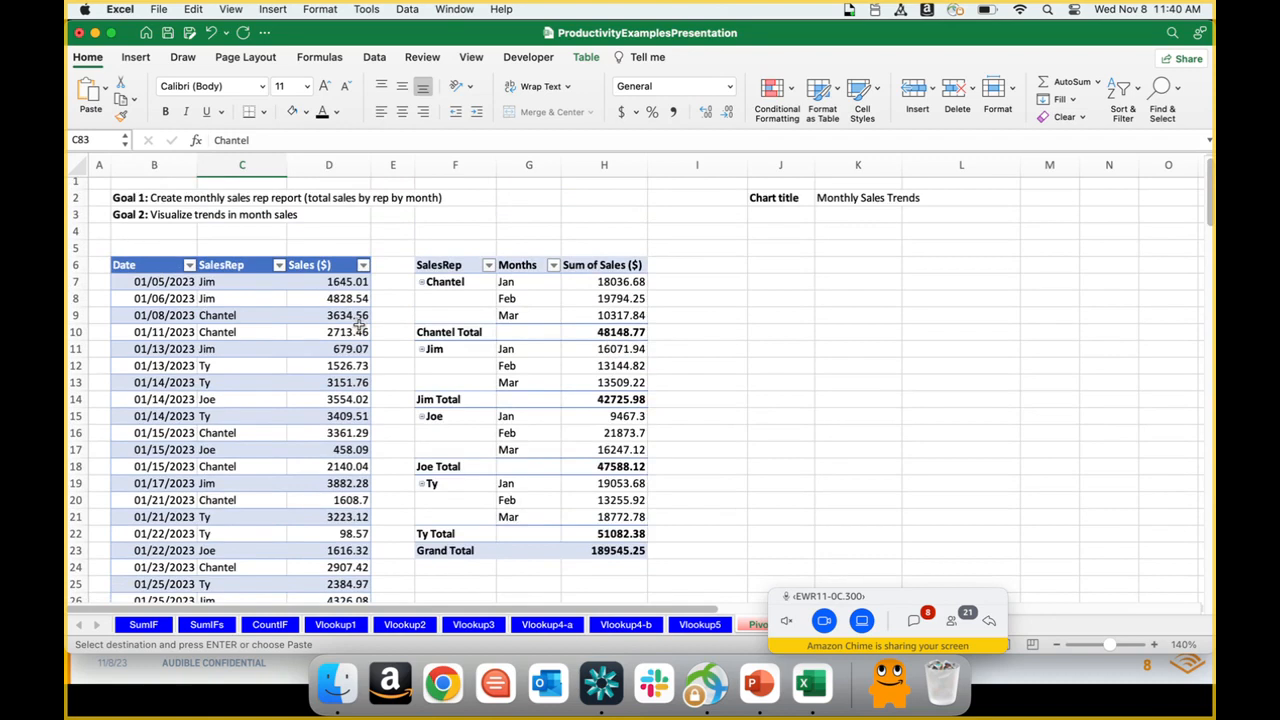
click(189, 266)
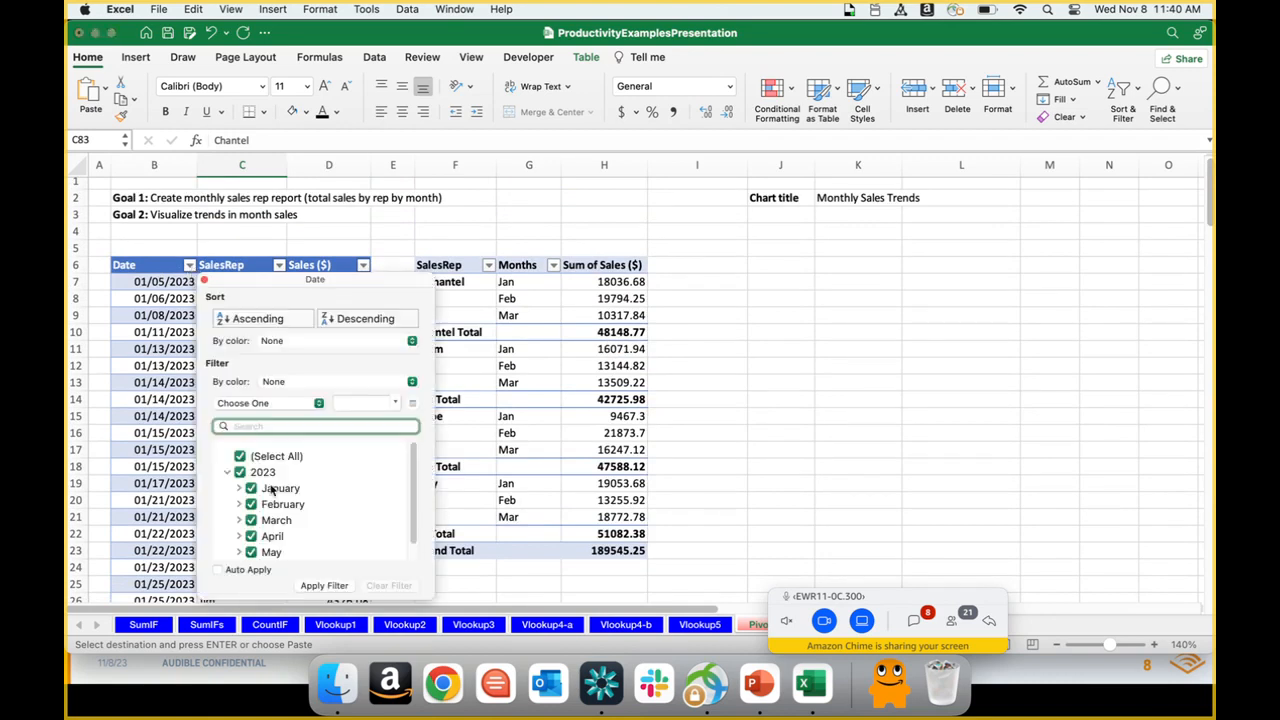
scroll(410, 548, down, 1)
click(731, 458)
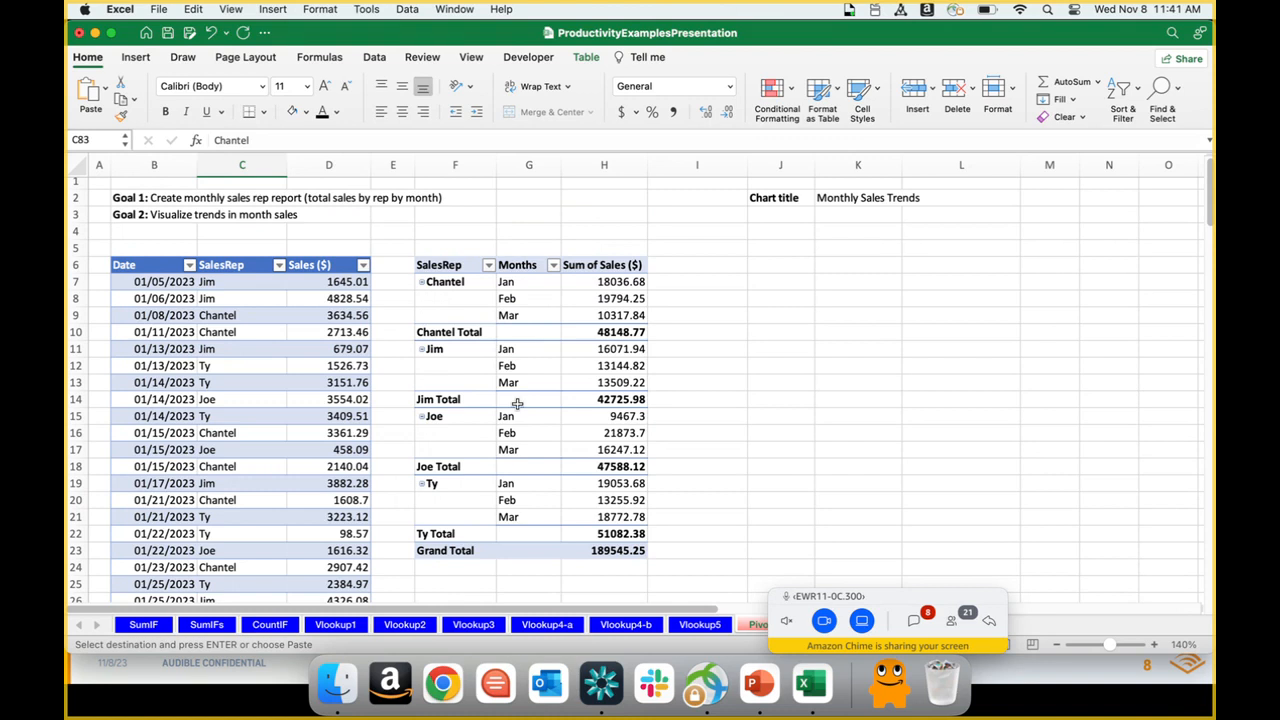
Step: Refresh the sales rep pivot table to include the added records, and close its field list
click(528, 382)
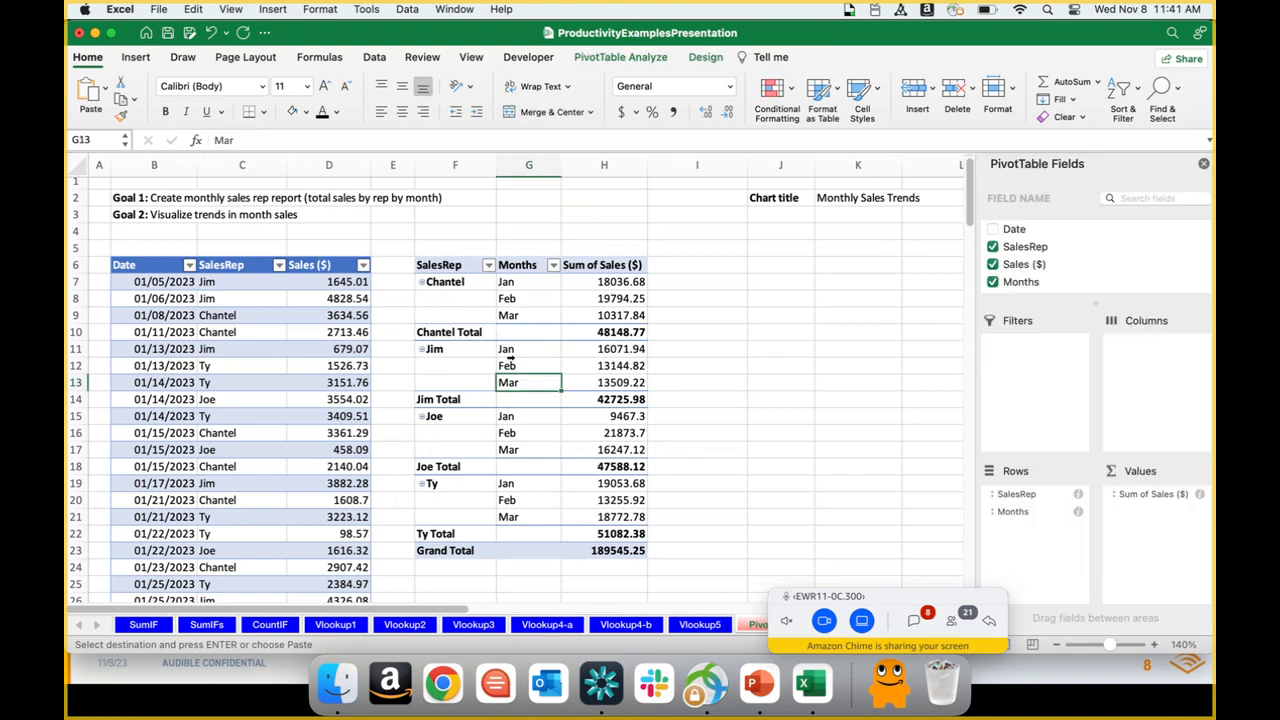
click(591, 59)
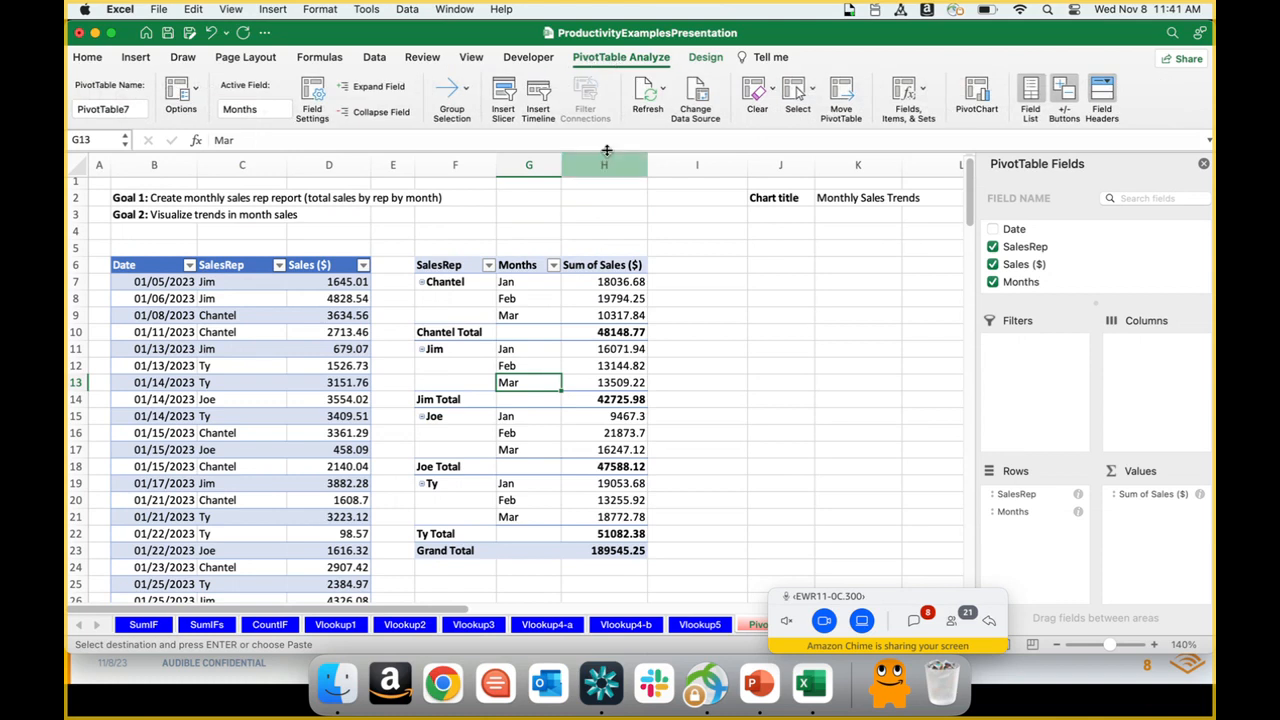
click(648, 103)
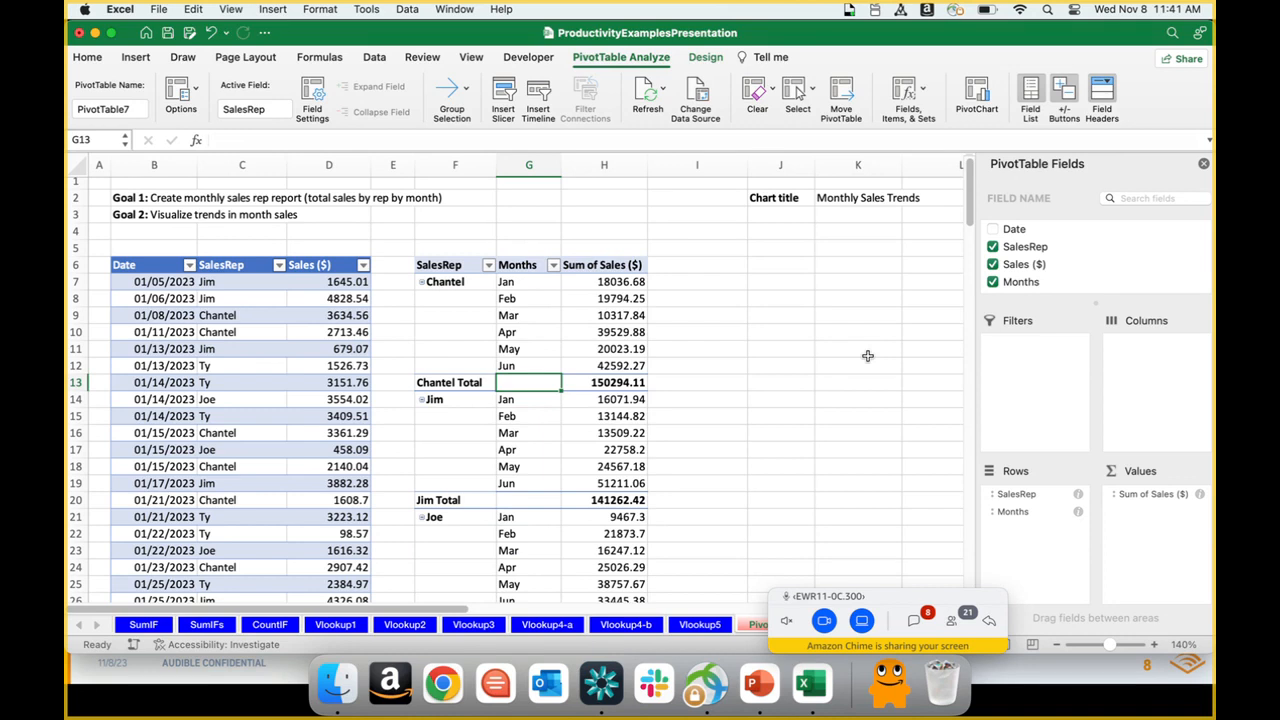
click(1204, 166)
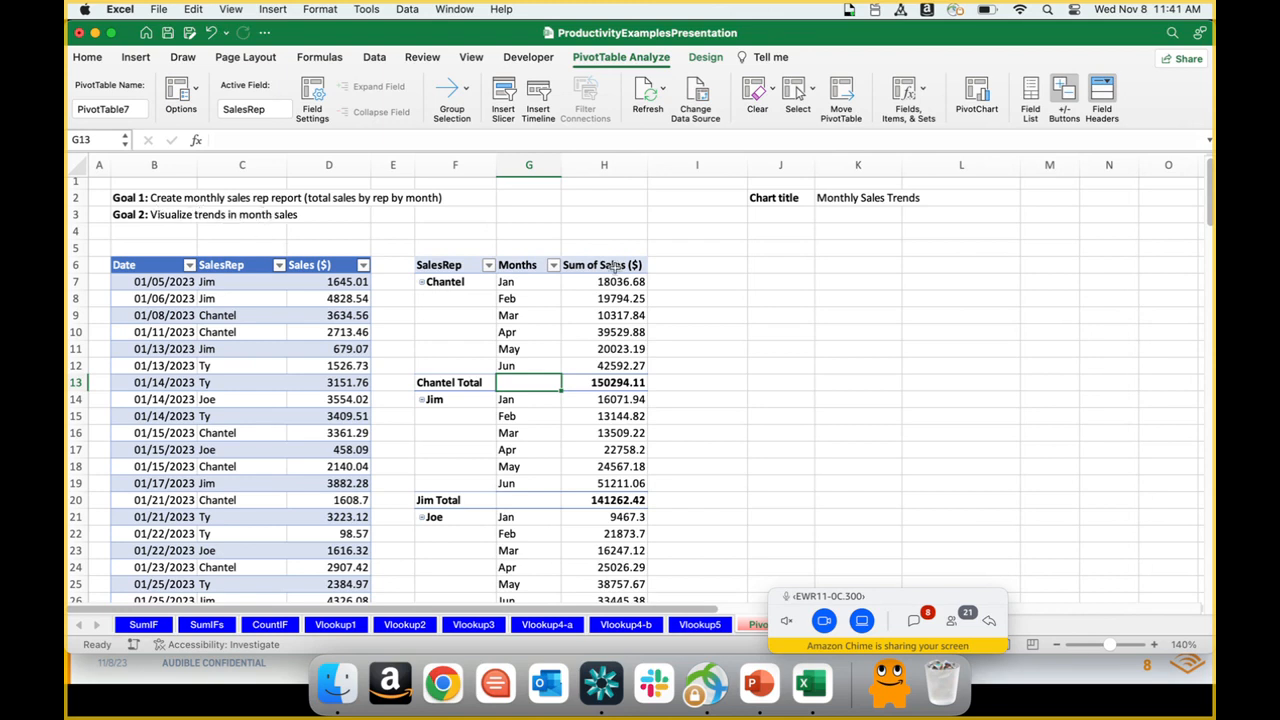
Step: Create a second PivotTable from the Sales table on the existing worksheet at PivotExample!$J$6
click(788, 264)
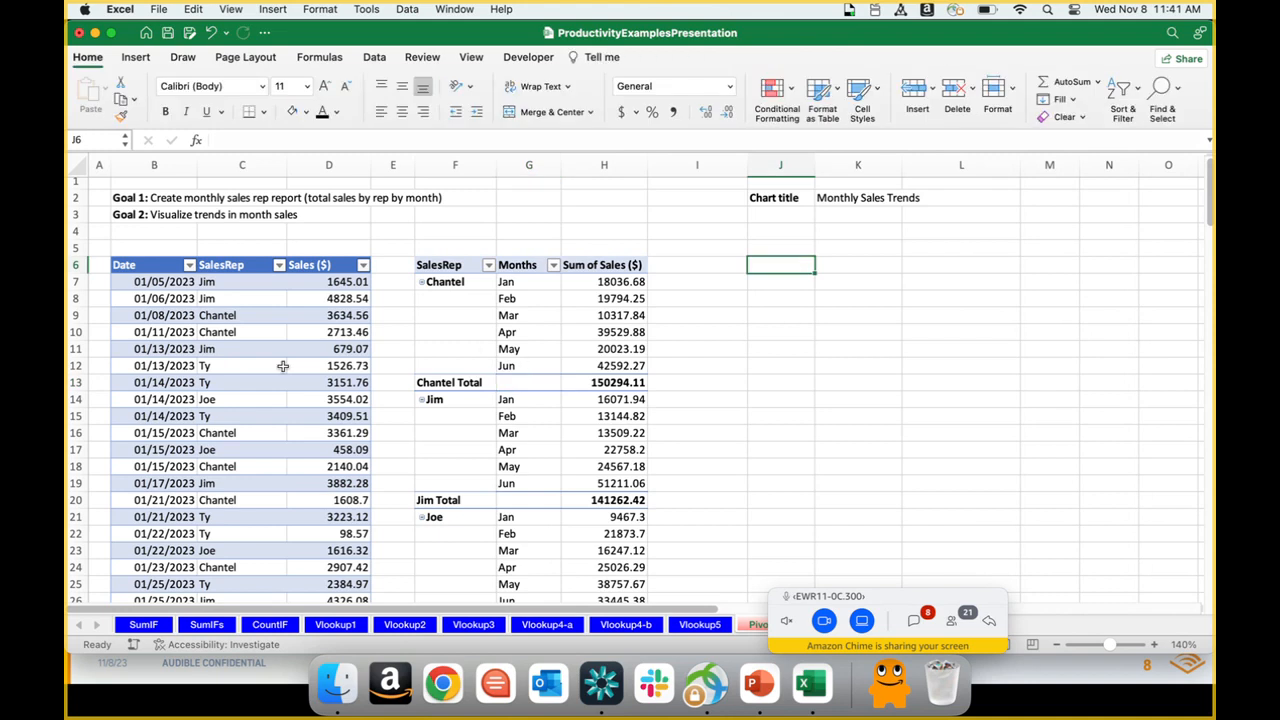
click(247, 349)
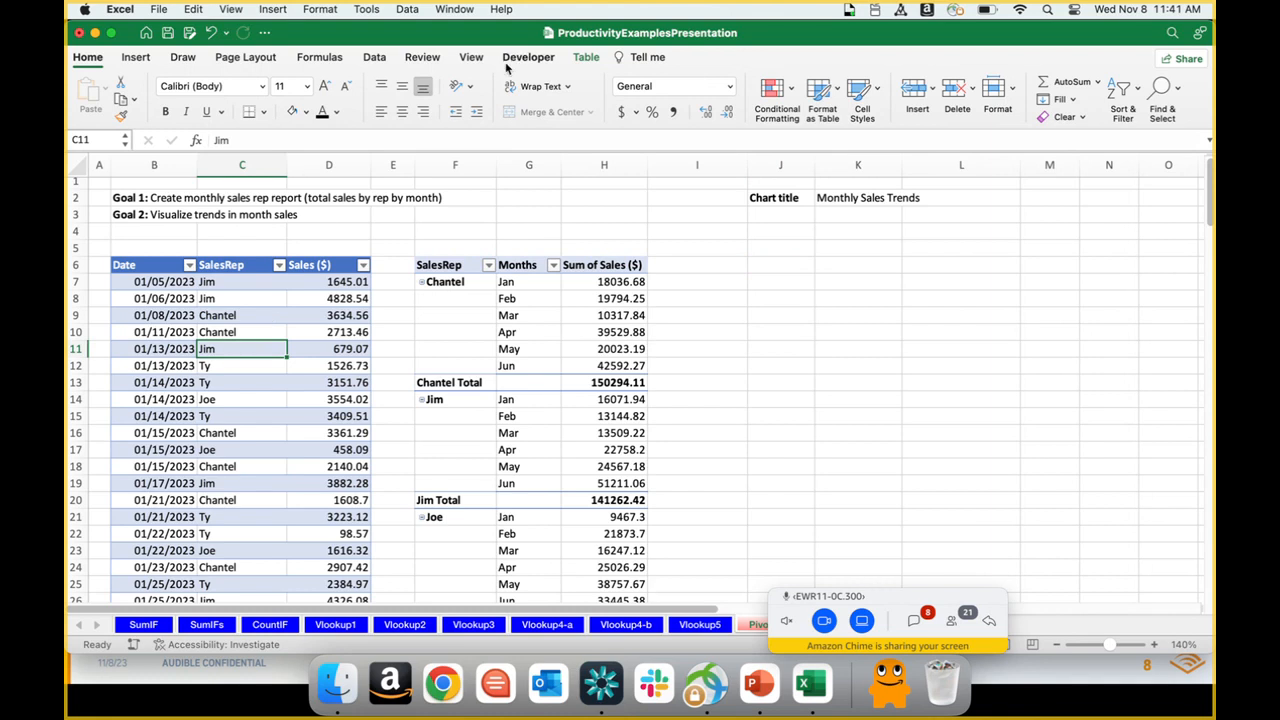
click(138, 58)
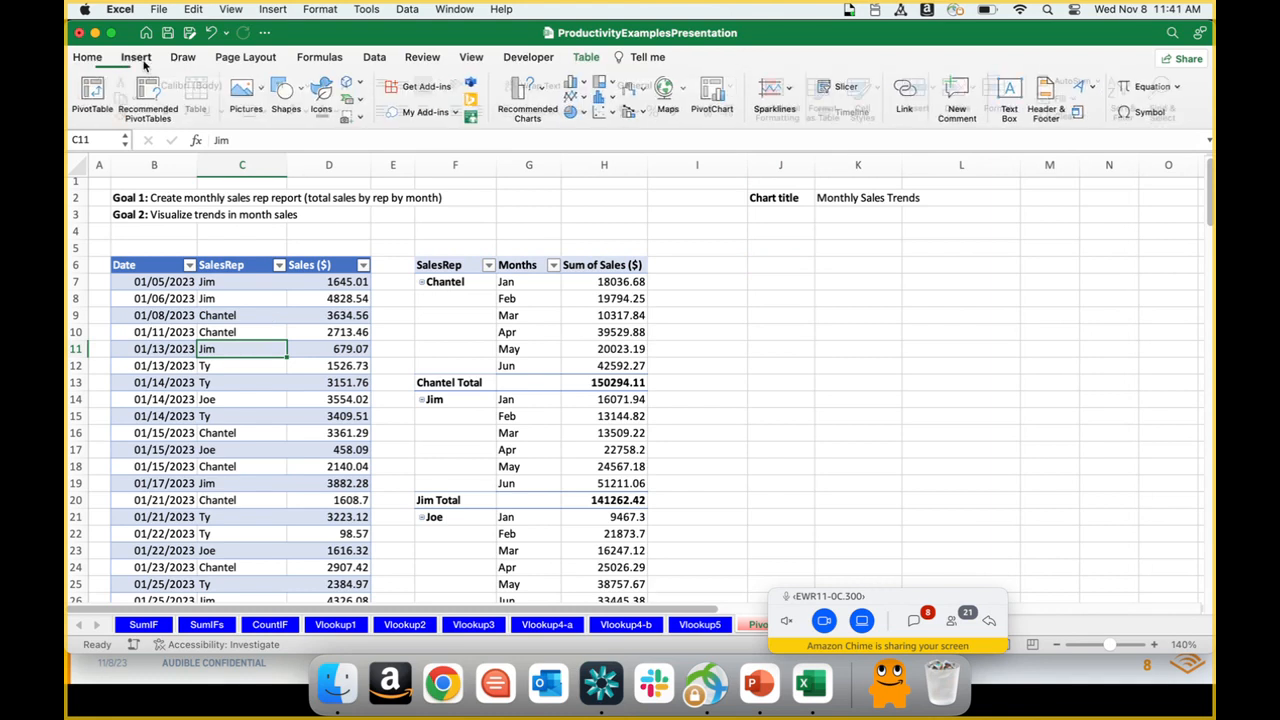
click(93, 98)
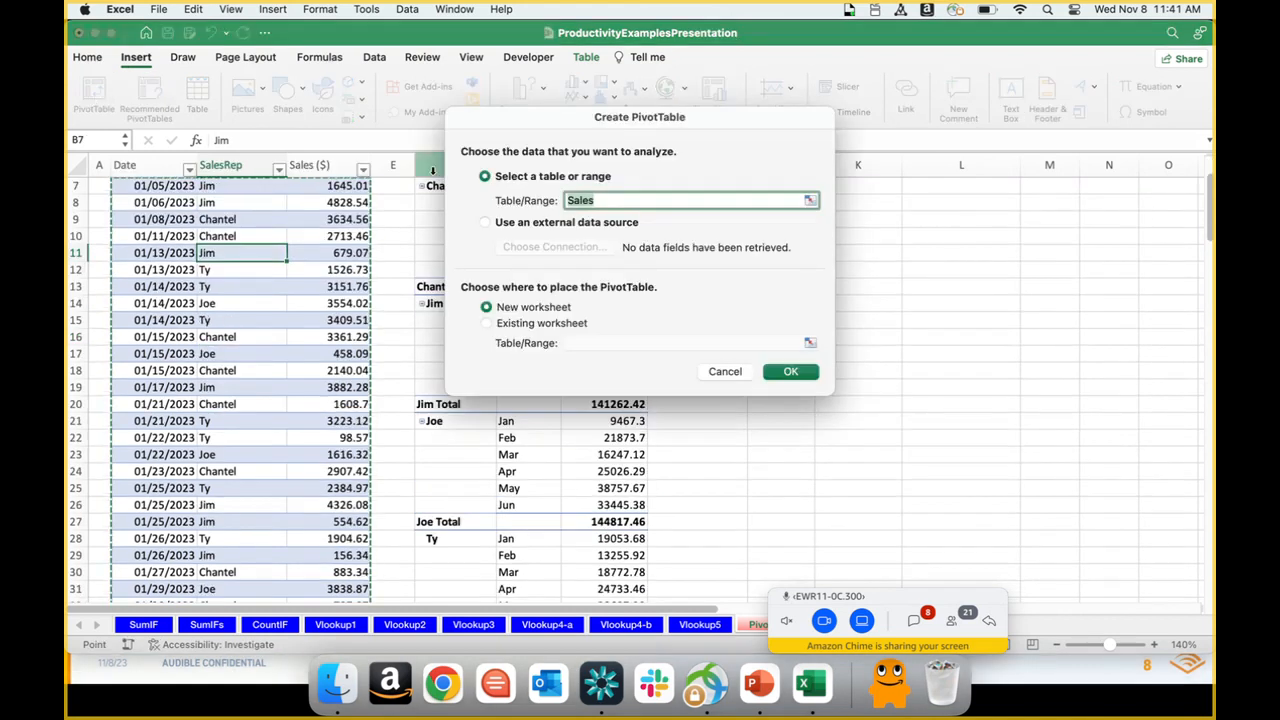
click(519, 325)
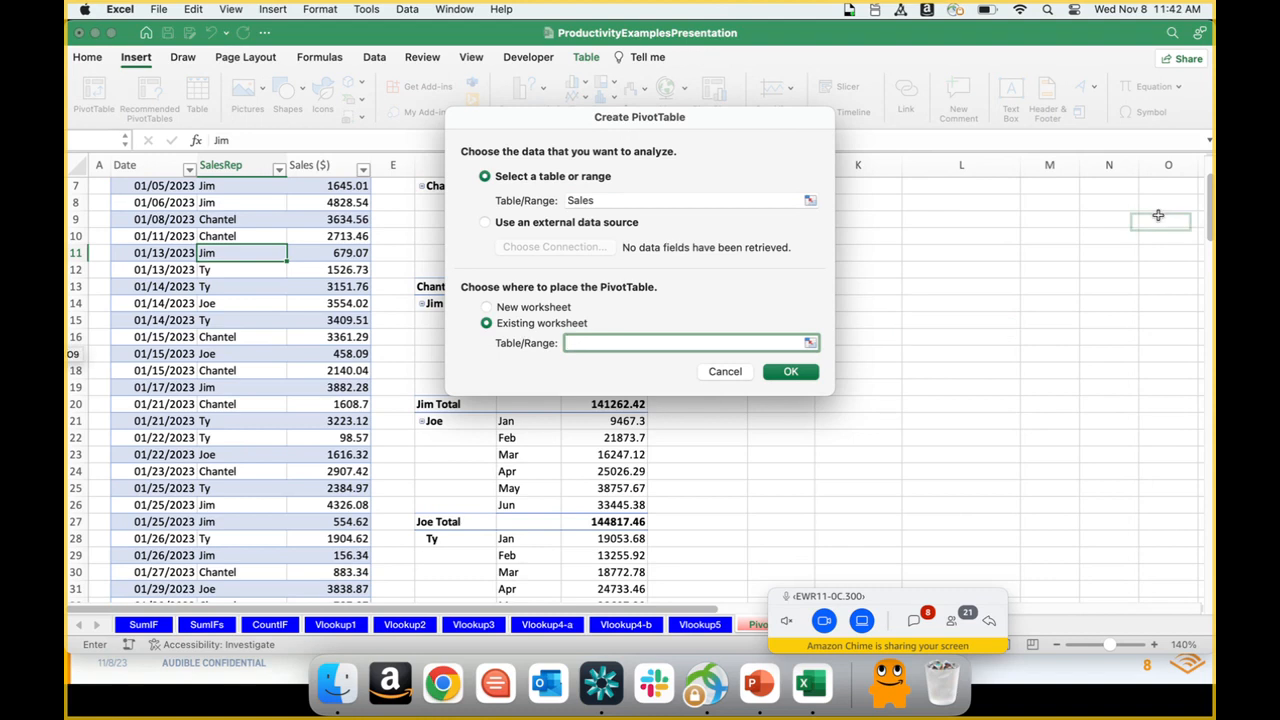
drag(1207, 223, 1208, 193)
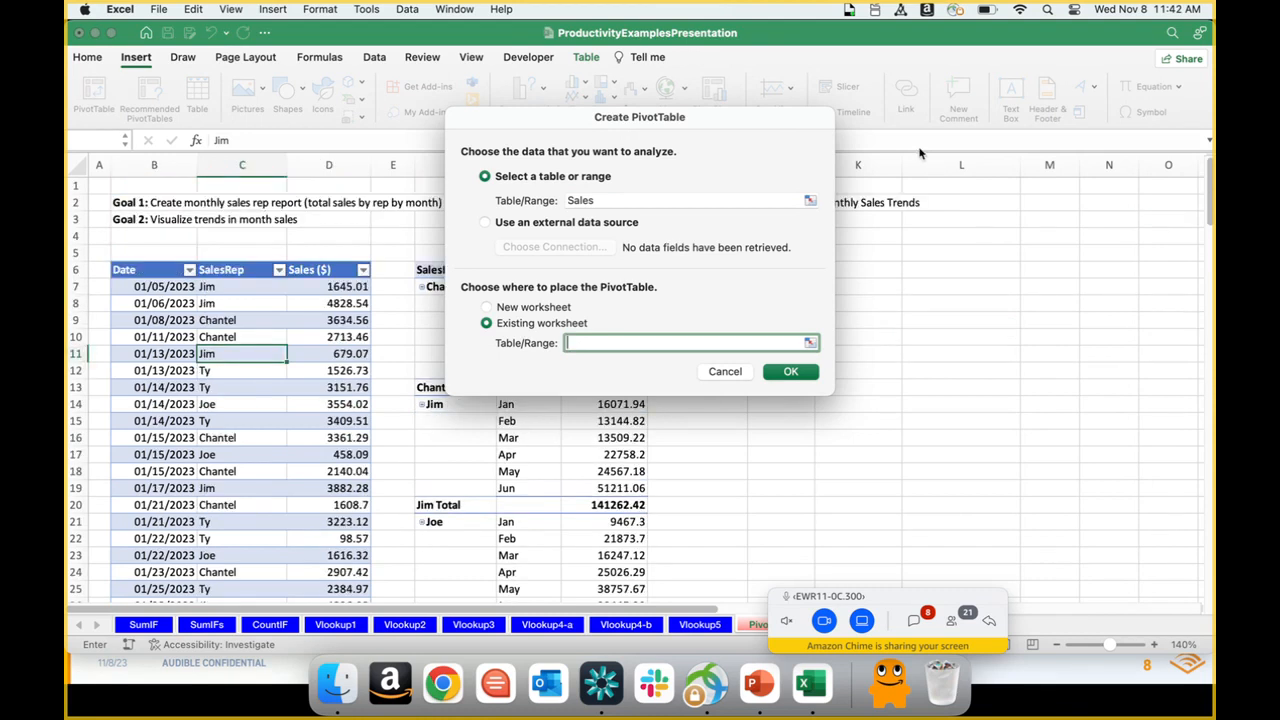
drag(691, 122, 958, 319)
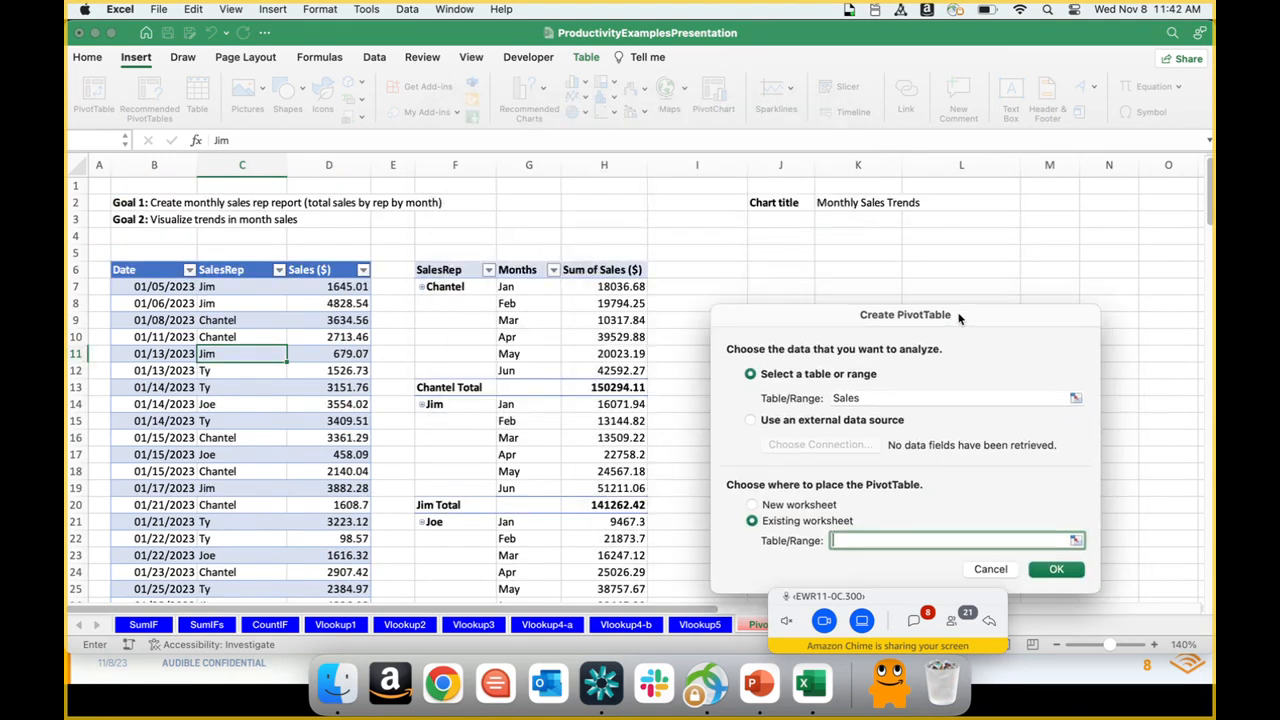
click(776, 267)
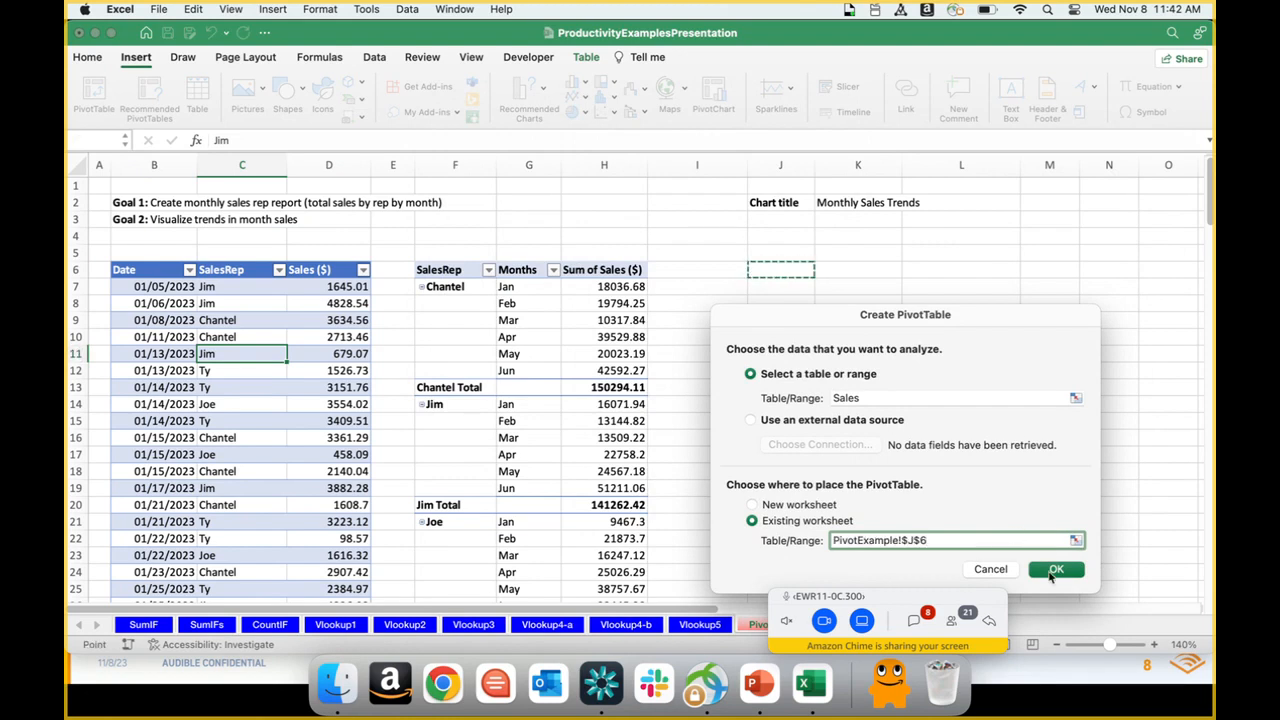
click(1054, 570)
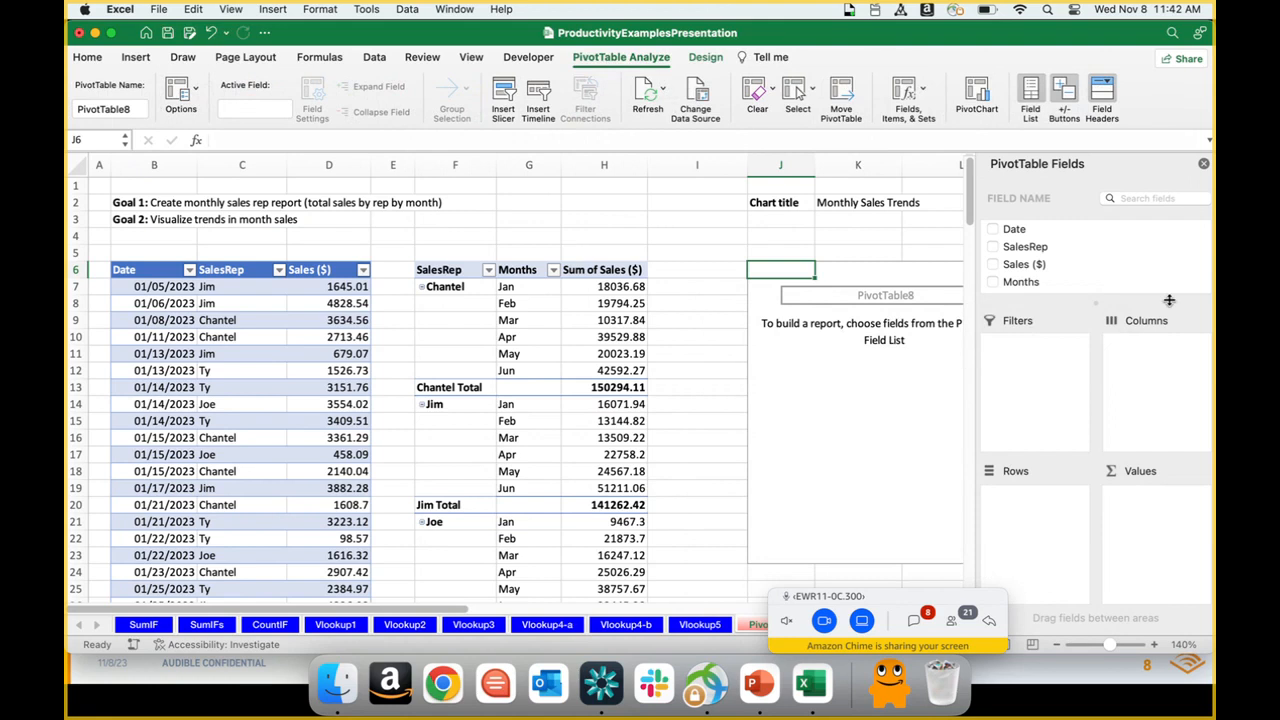
Step: Hide the field list of the new empty pivot table and show it again
drag(904, 602, 461, 492)
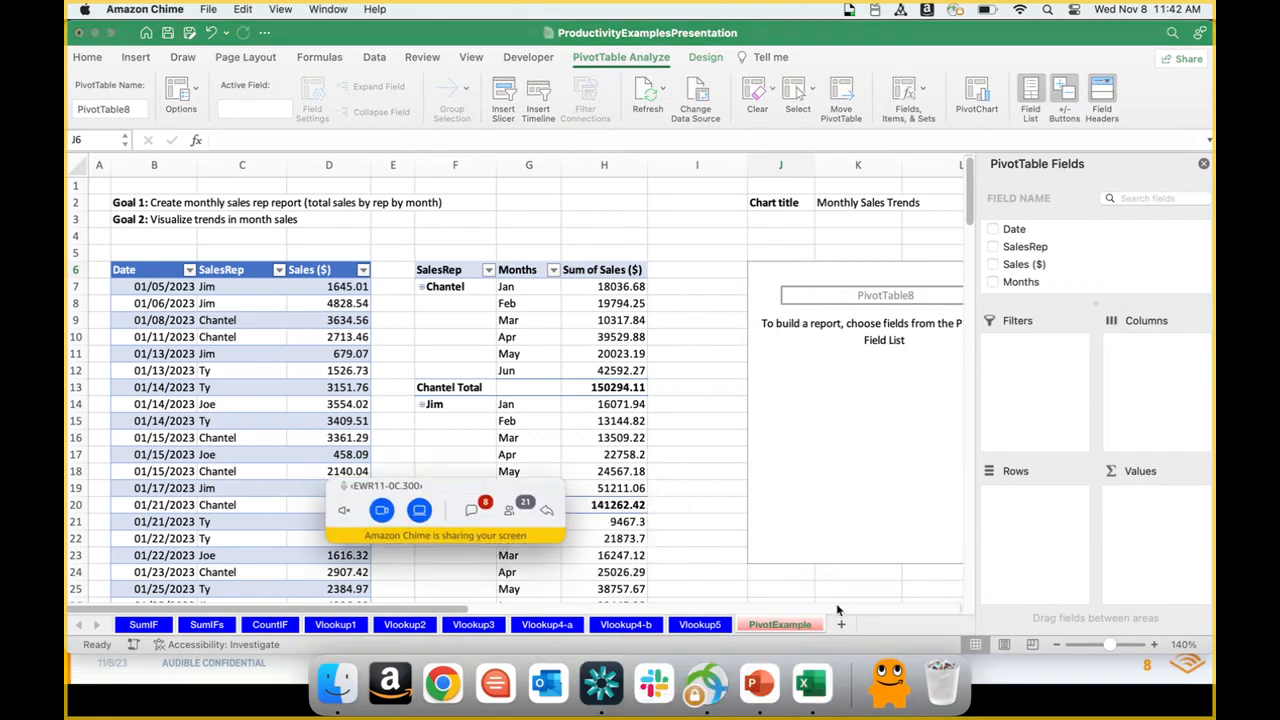
click(438, 612)
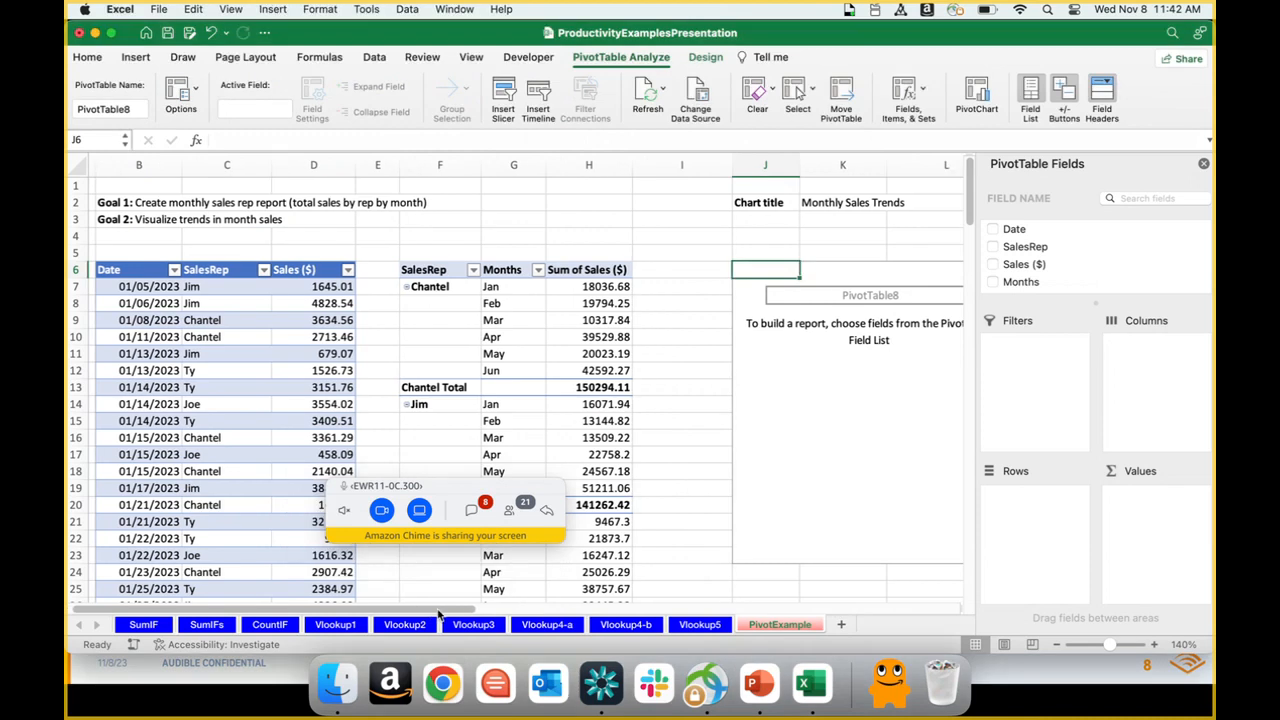
scroll(438, 612, right, 2)
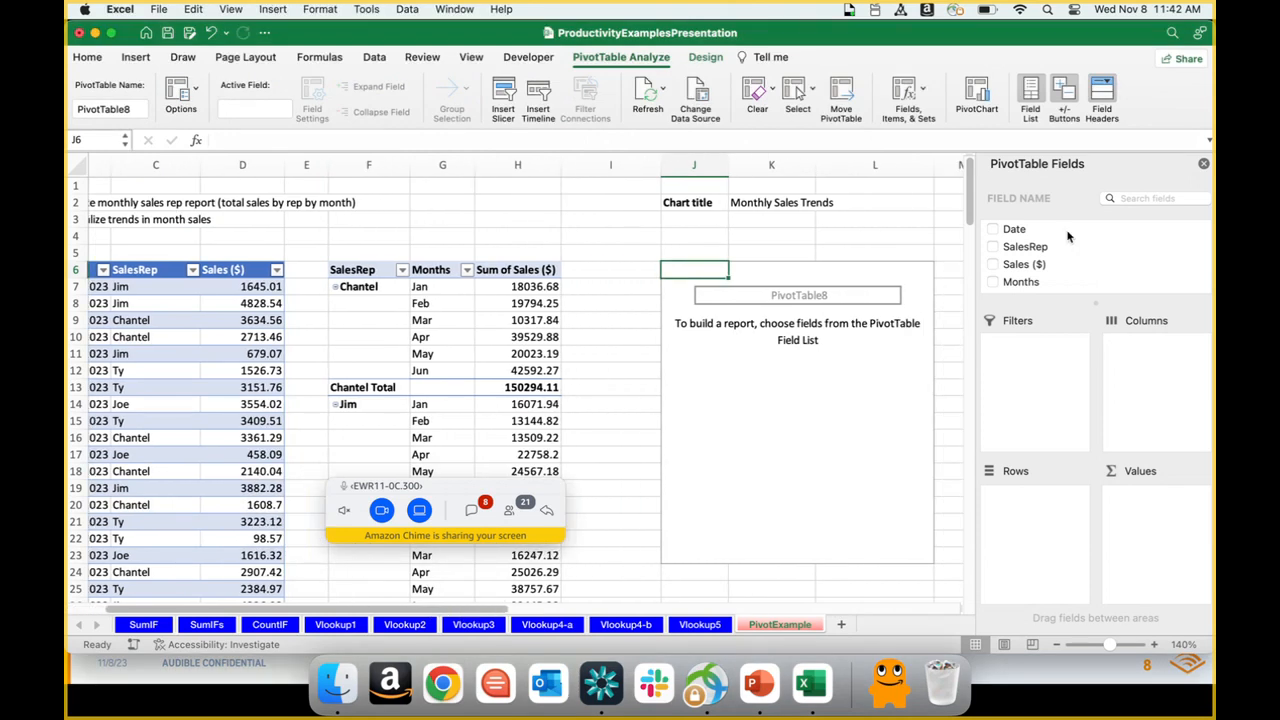
click(1200, 163)
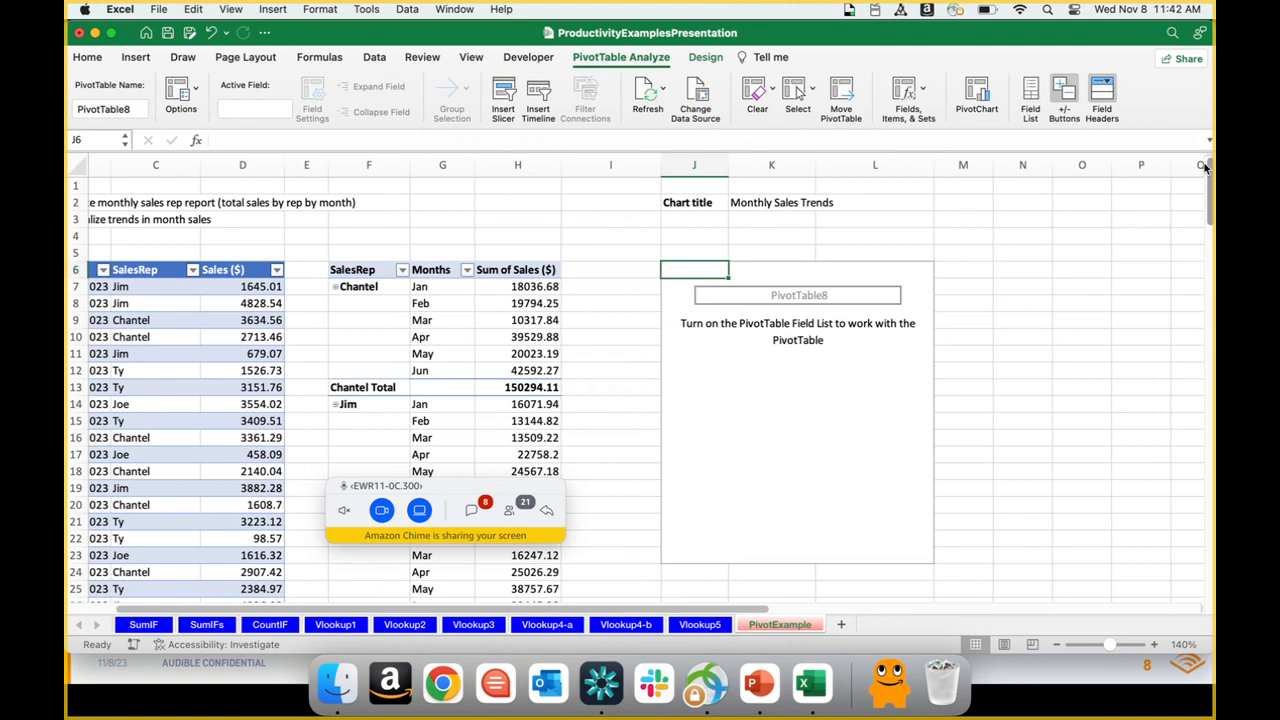
right_click(784, 403)
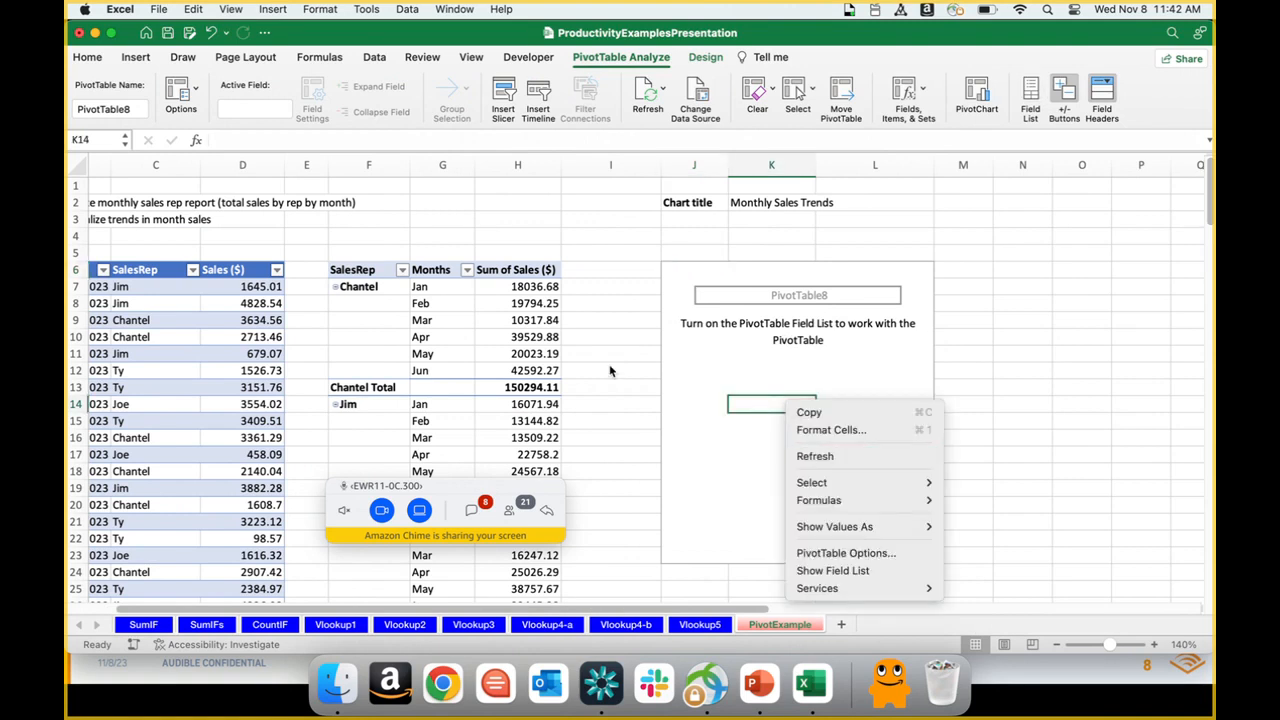
click(832, 570)
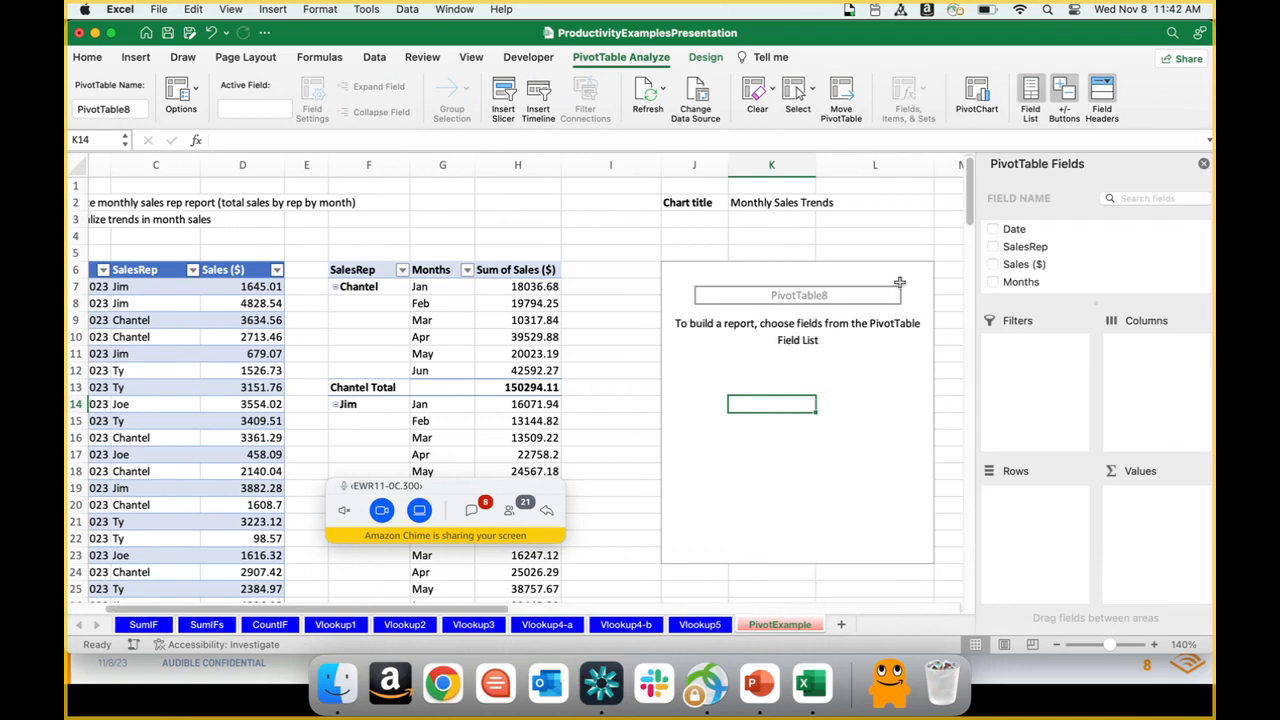
Step: Lay out the new pivot table with Months as rows and Sum of Sales ($) as values, and close its field list
click(595, 237)
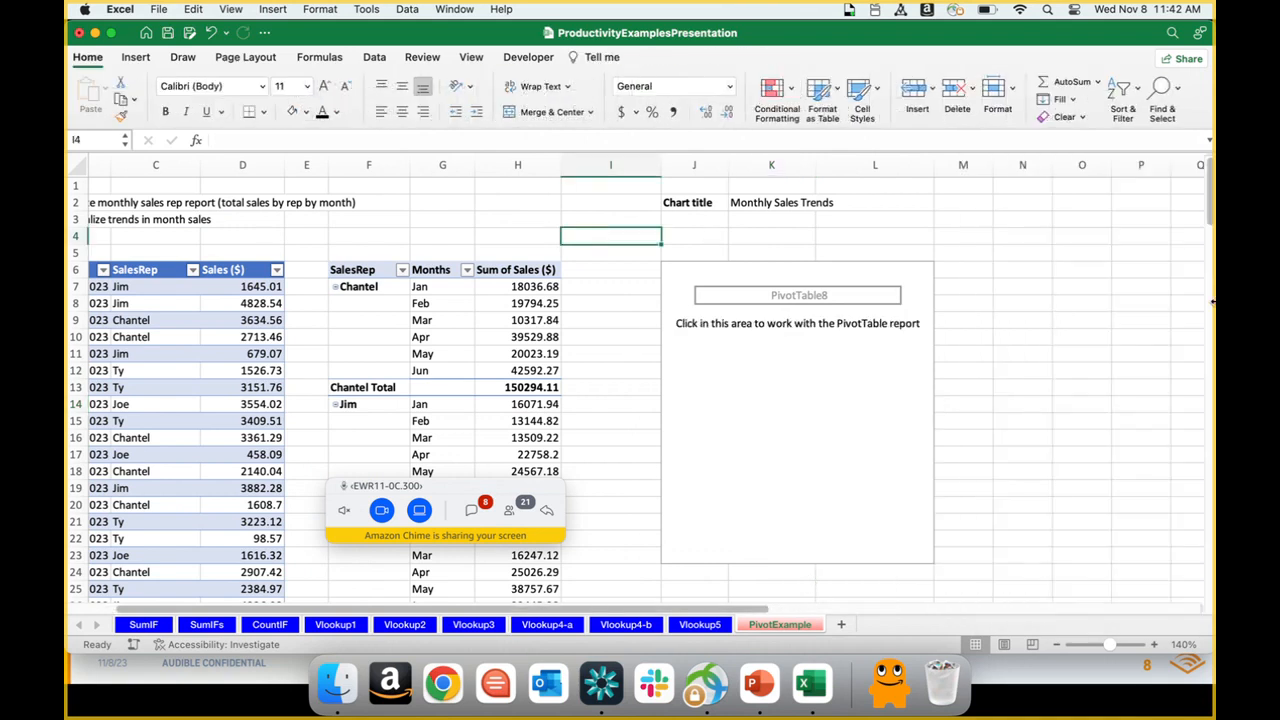
click(833, 370)
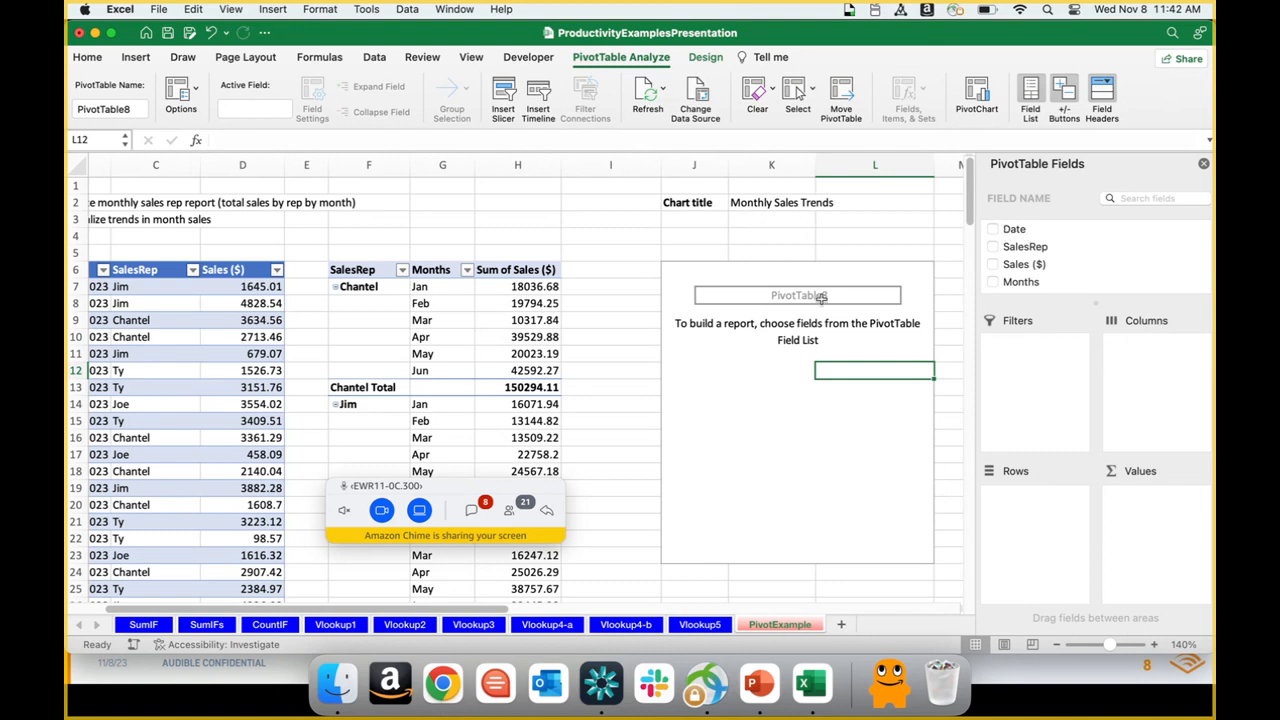
click(1016, 284)
drag(1016, 284, 1045, 518)
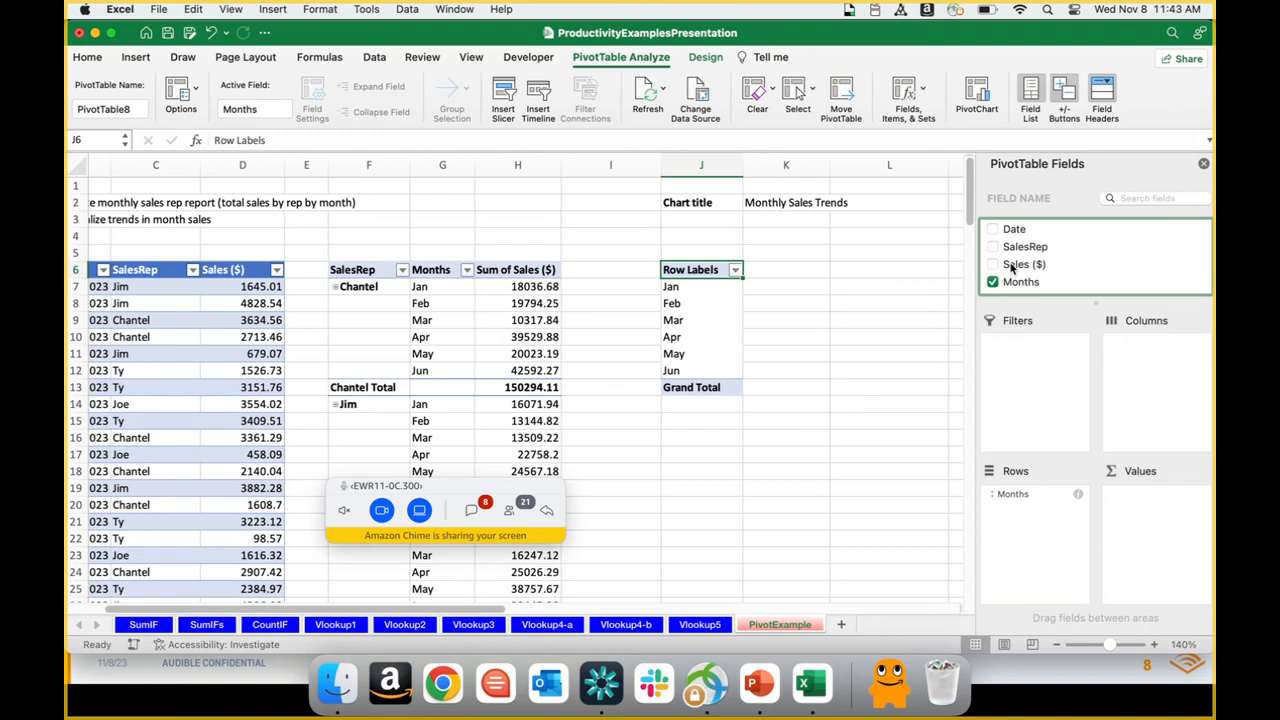
drag(1012, 266, 1162, 512)
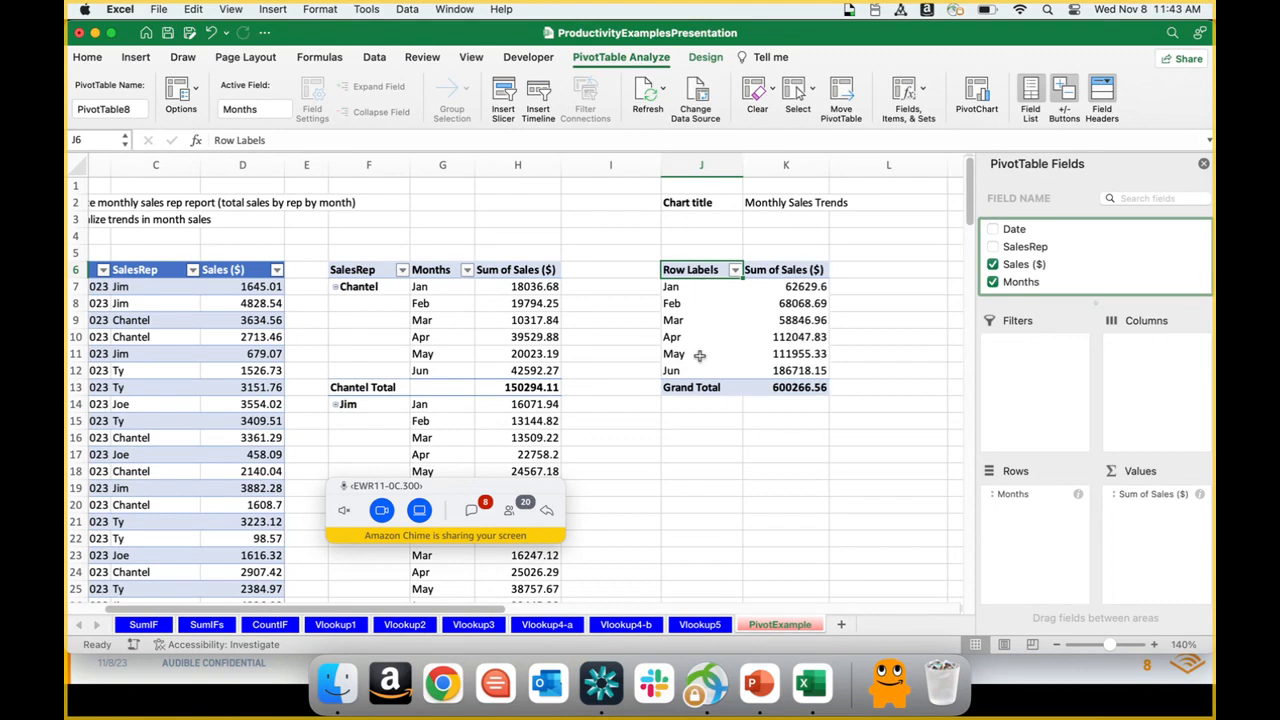
click(1203, 166)
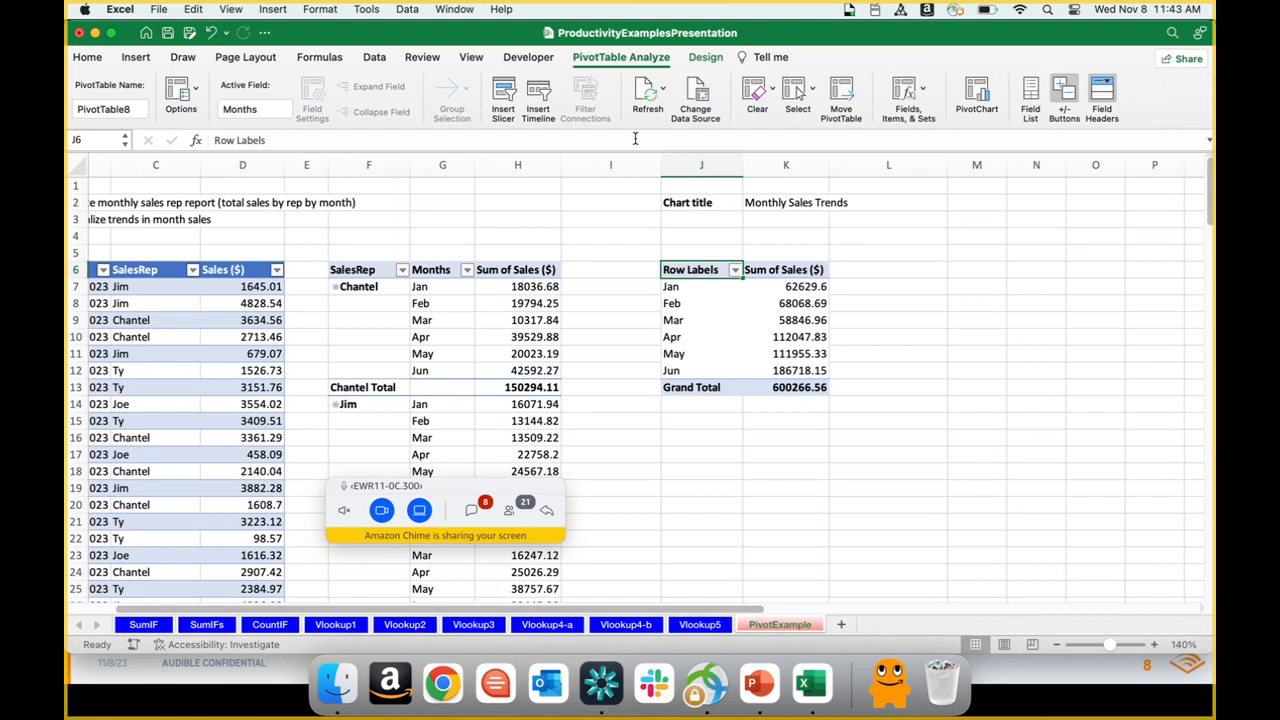
Step: Change the monthly sales pivot table's report layout to Tabular Form
click(705, 57)
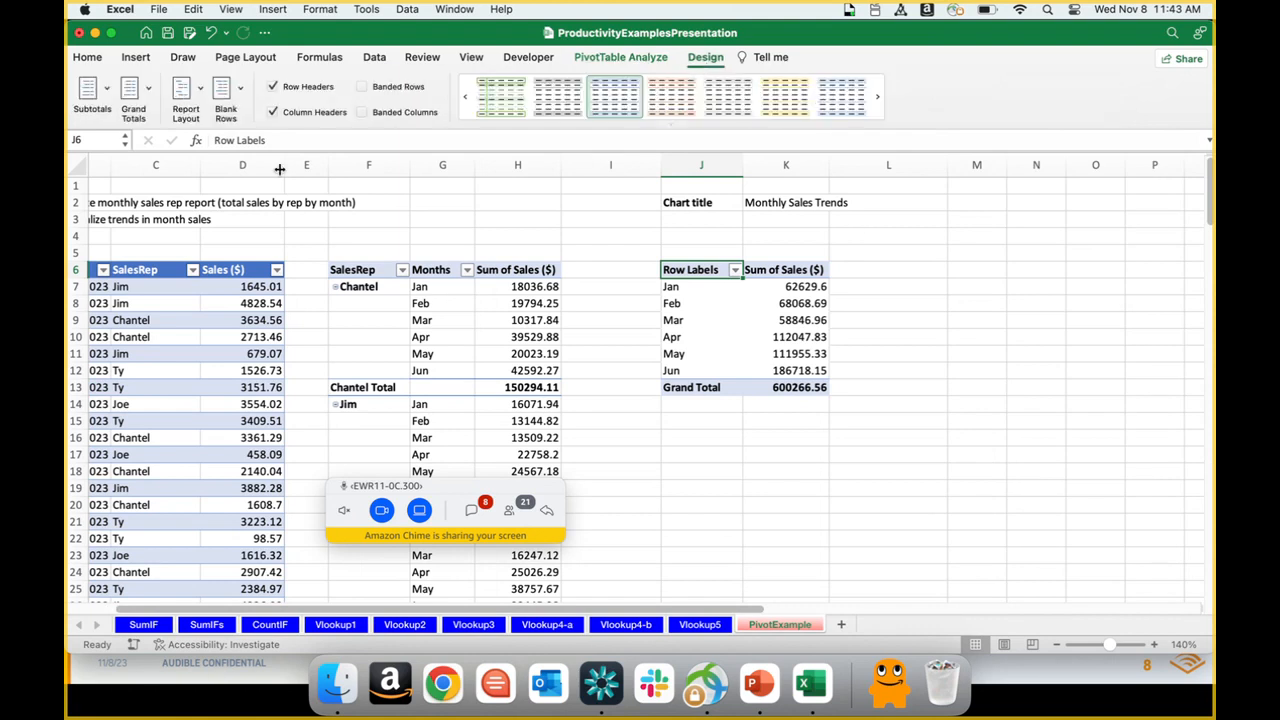
click(200, 92)
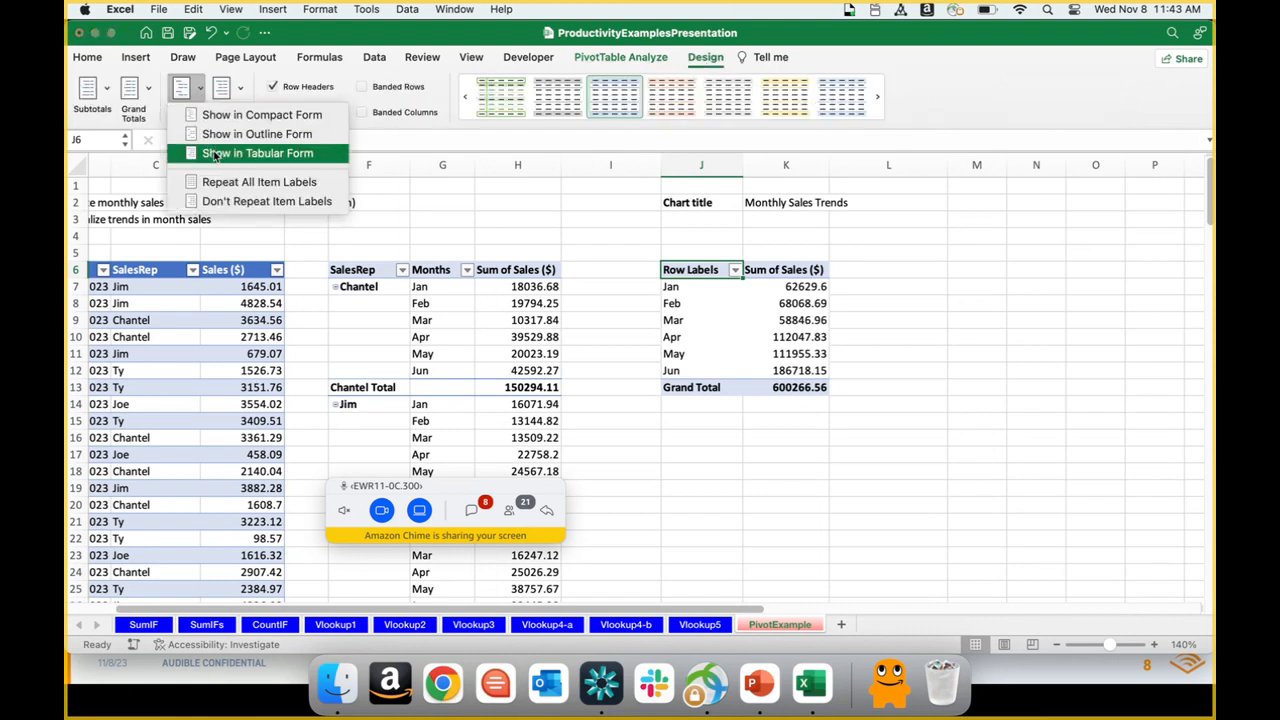
click(215, 154)
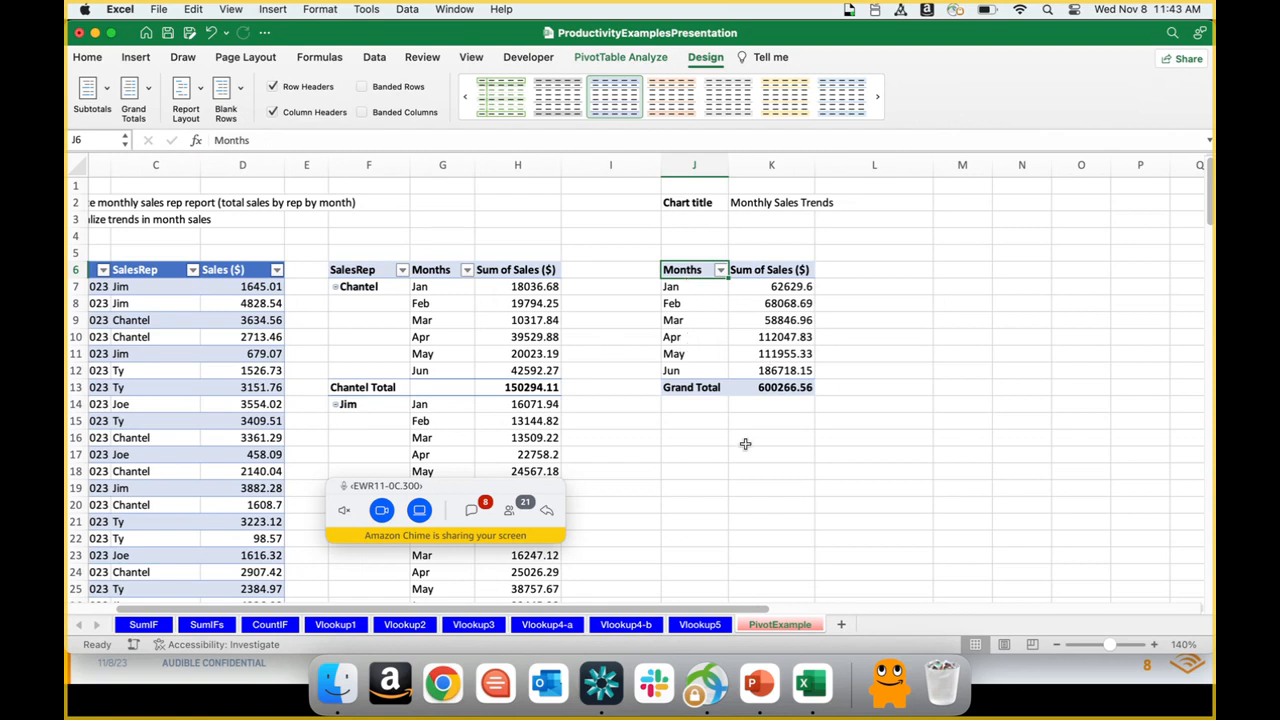
click(684, 422)
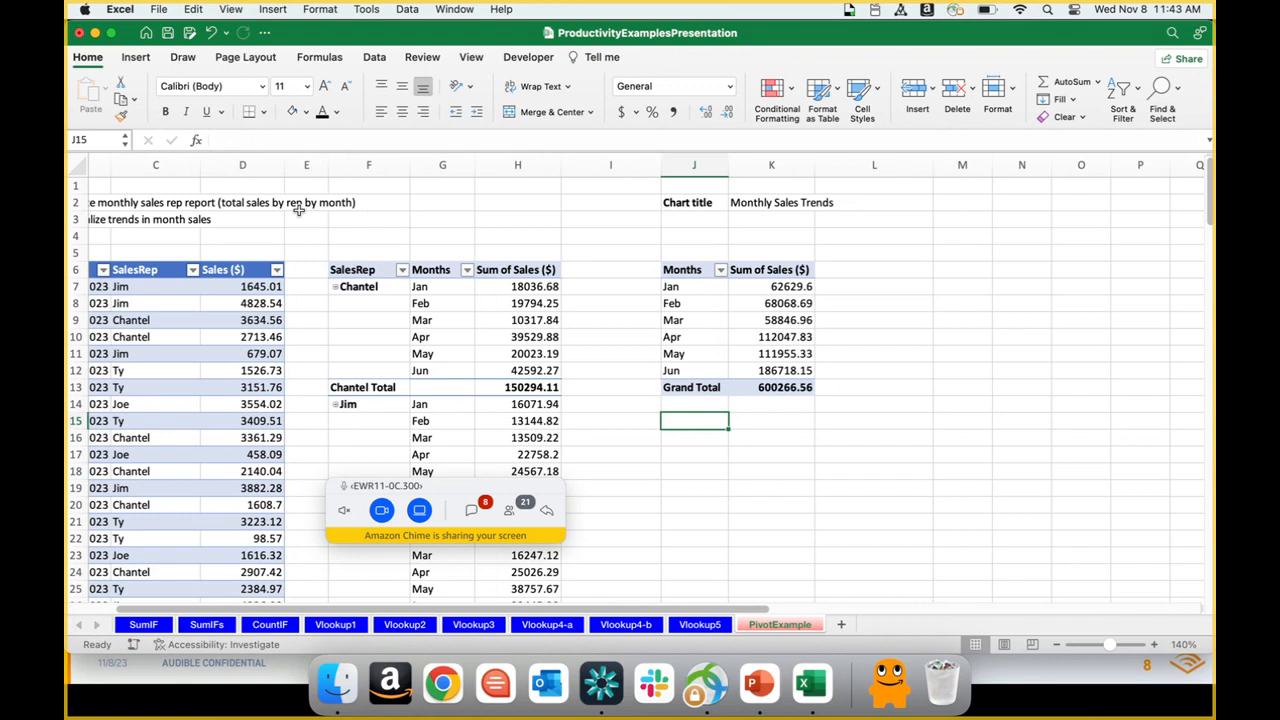
click(137, 58)
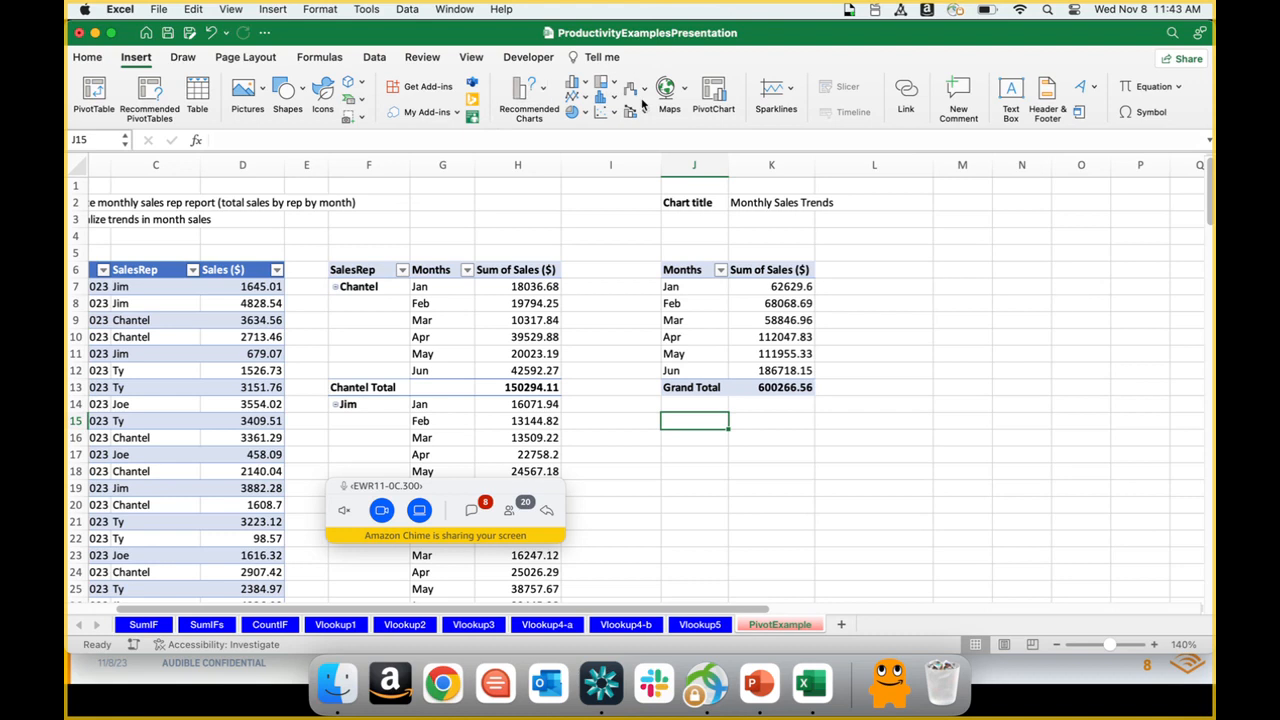
click(586, 99)
click(586, 88)
click(586, 88)
click(586, 88)
click(587, 96)
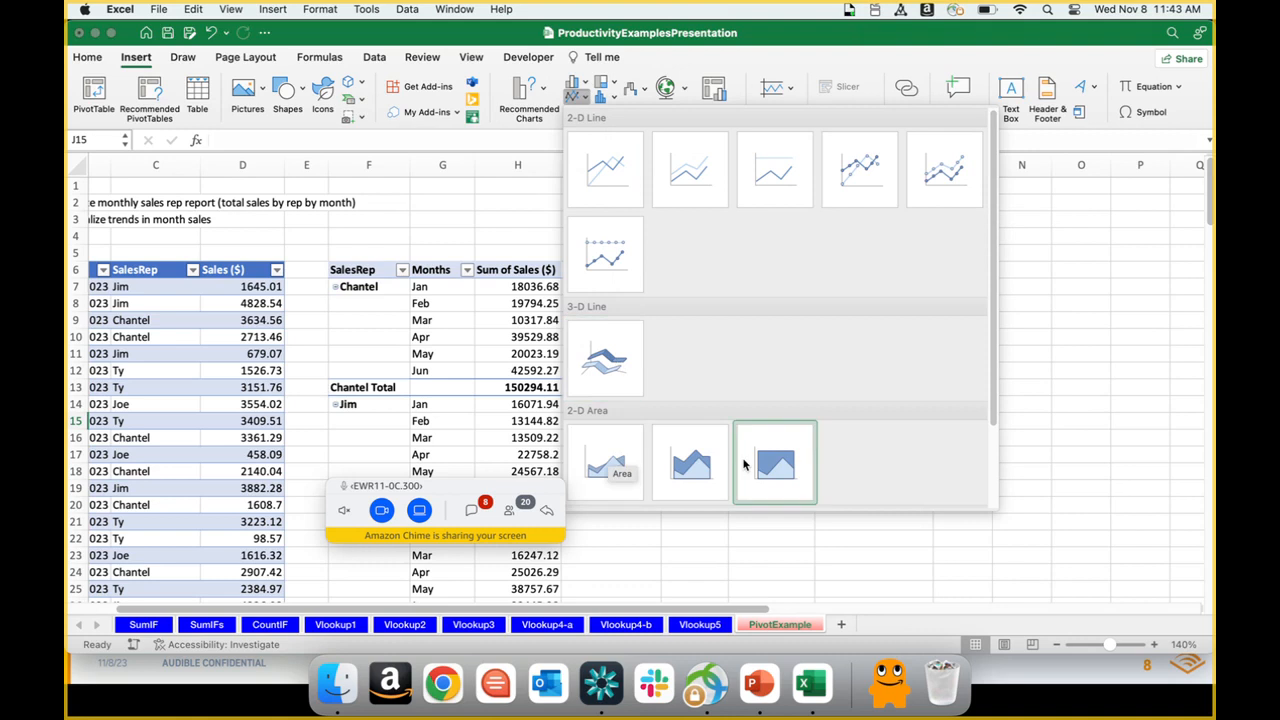
click(615, 170)
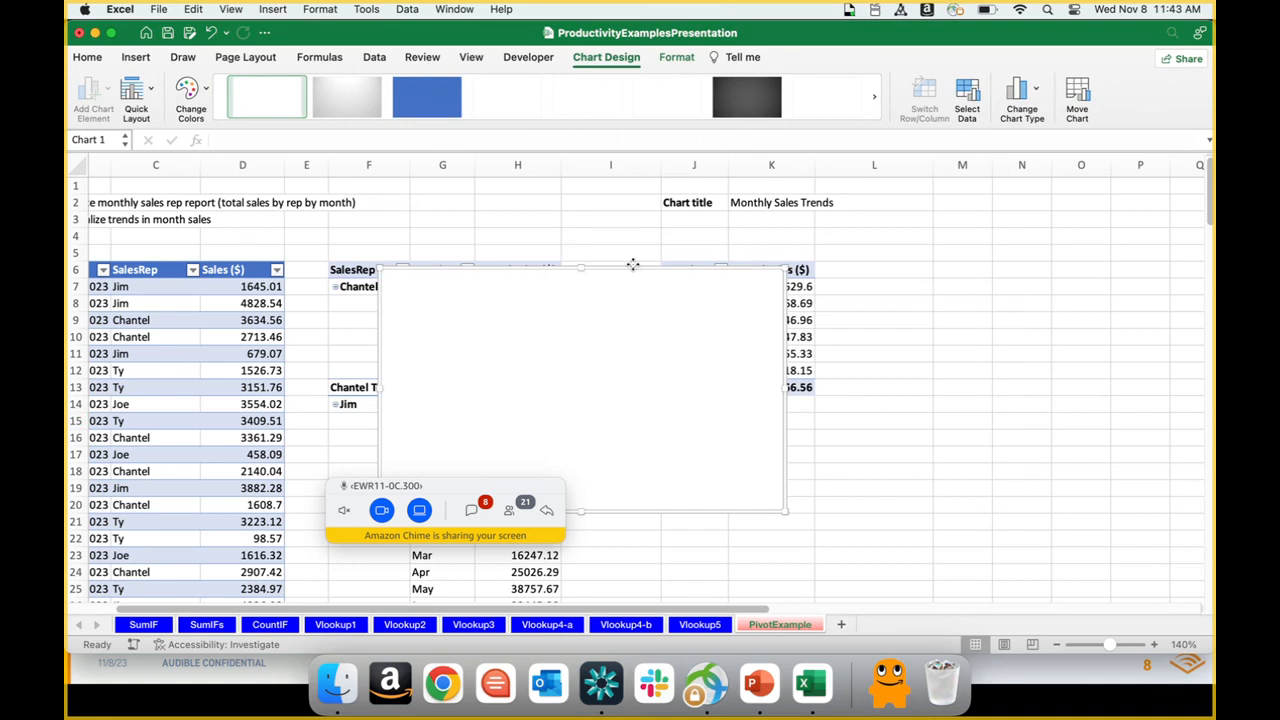
drag(633, 266, 914, 418)
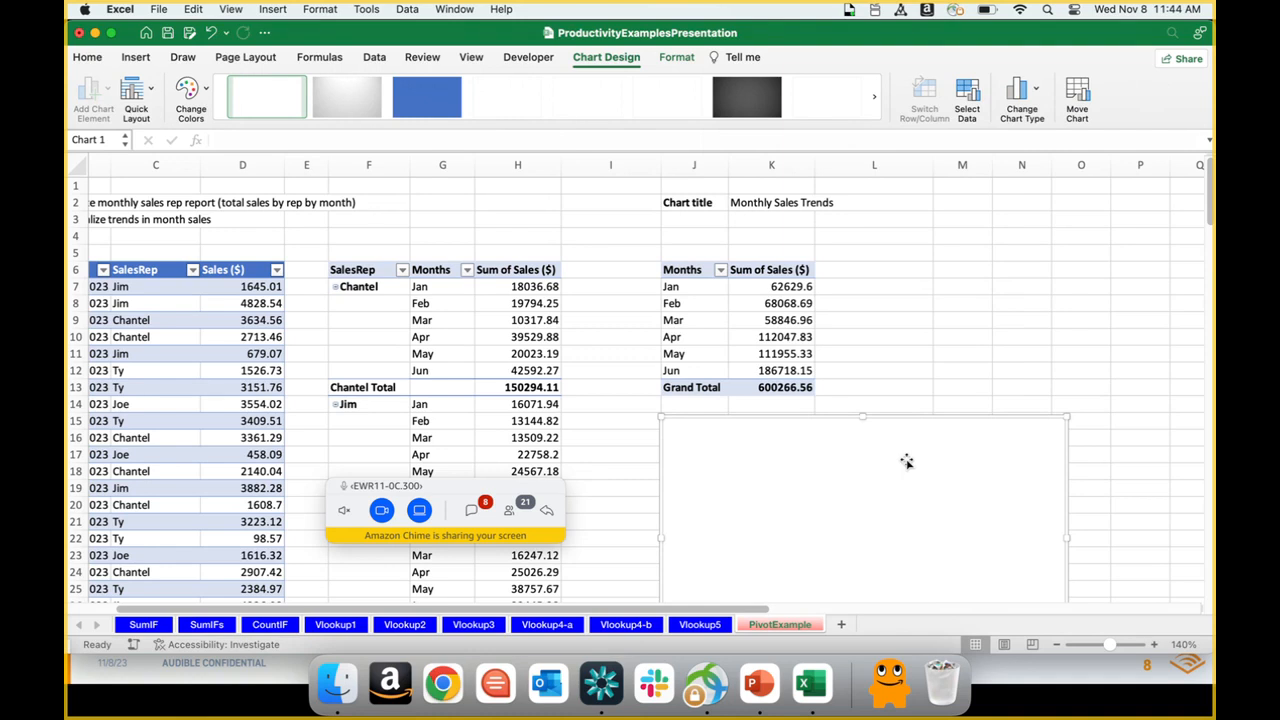
key(super+z)
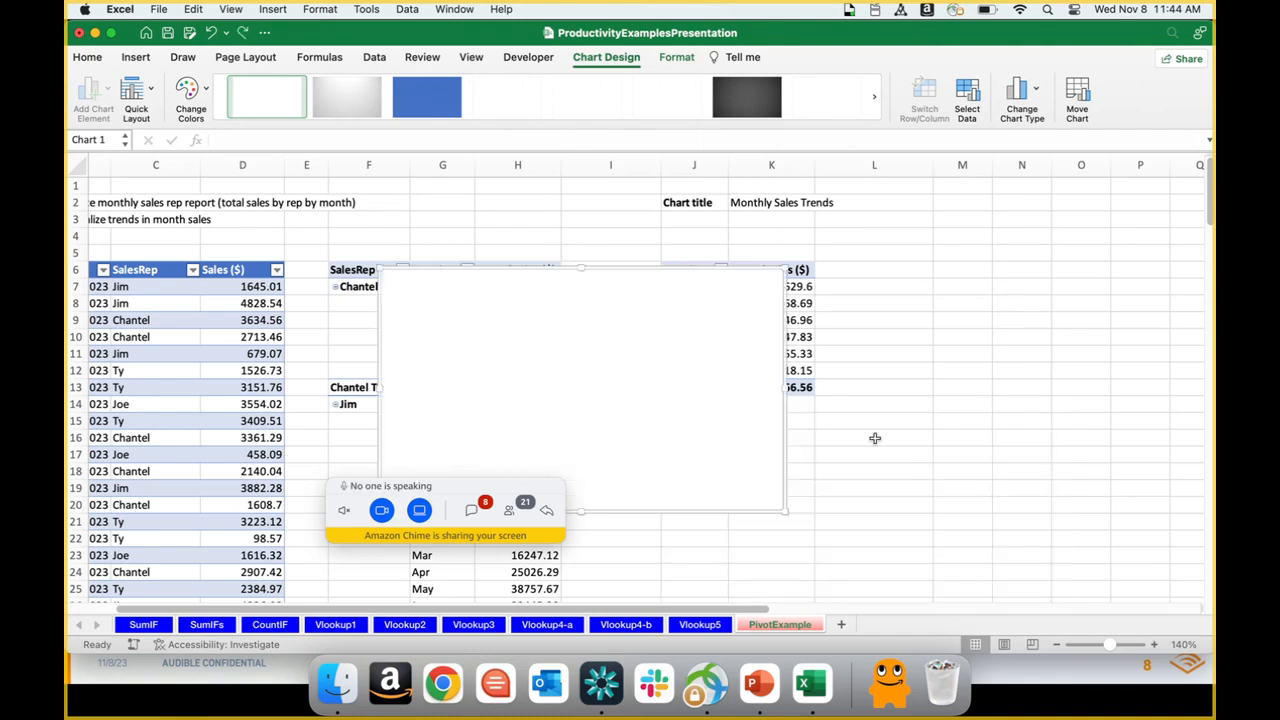
key(super+z)
Step: Insert a 2-D Line chart from the monthly sales pivot table and place it directly below that table
click(772, 334)
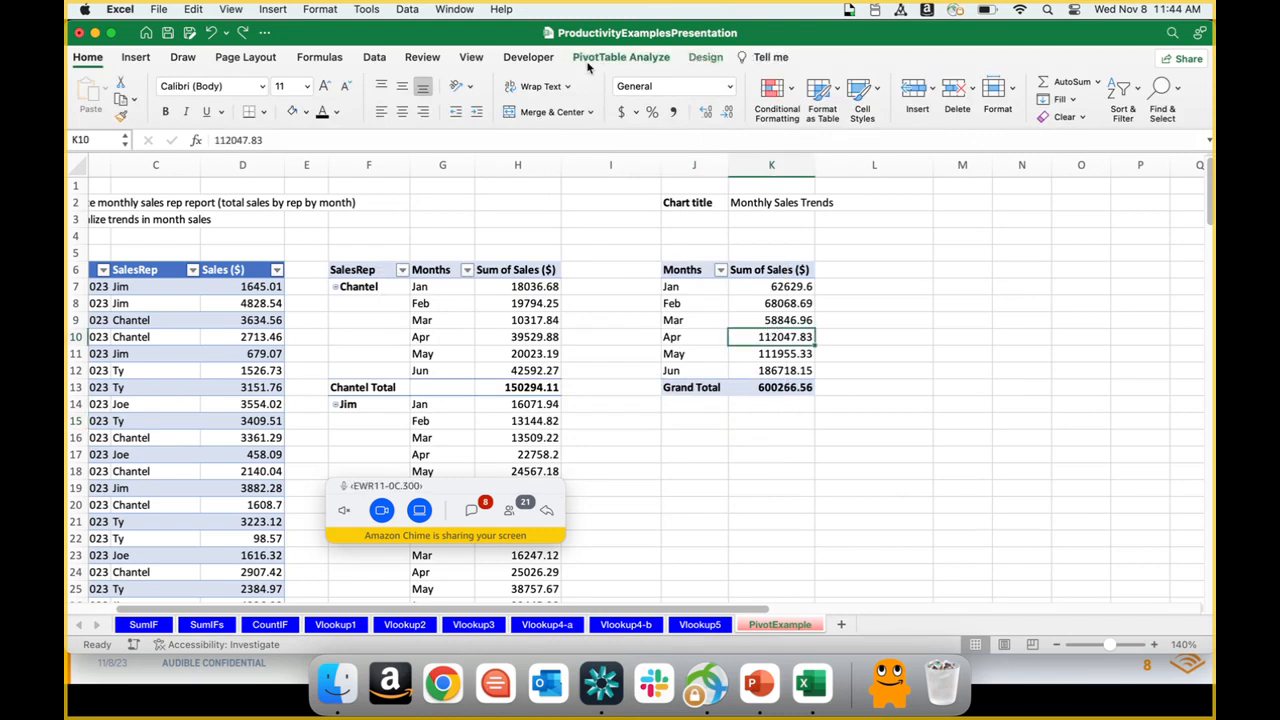
click(136, 57)
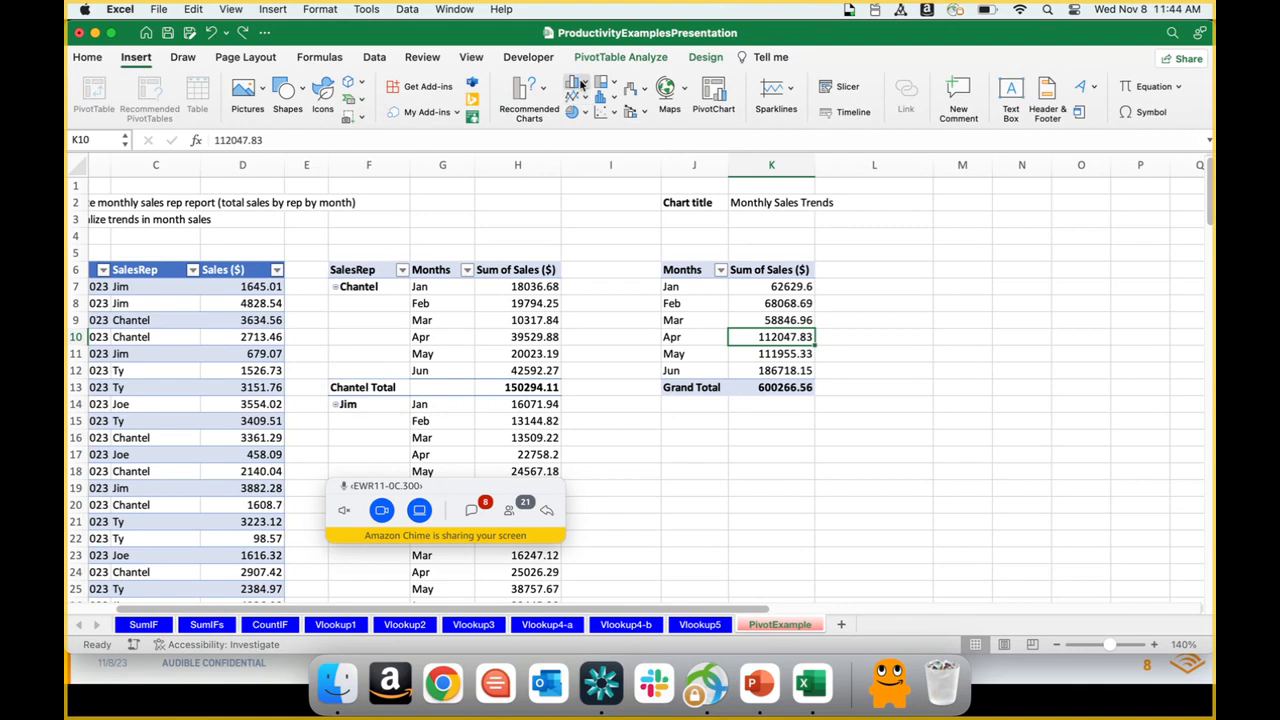
click(585, 99)
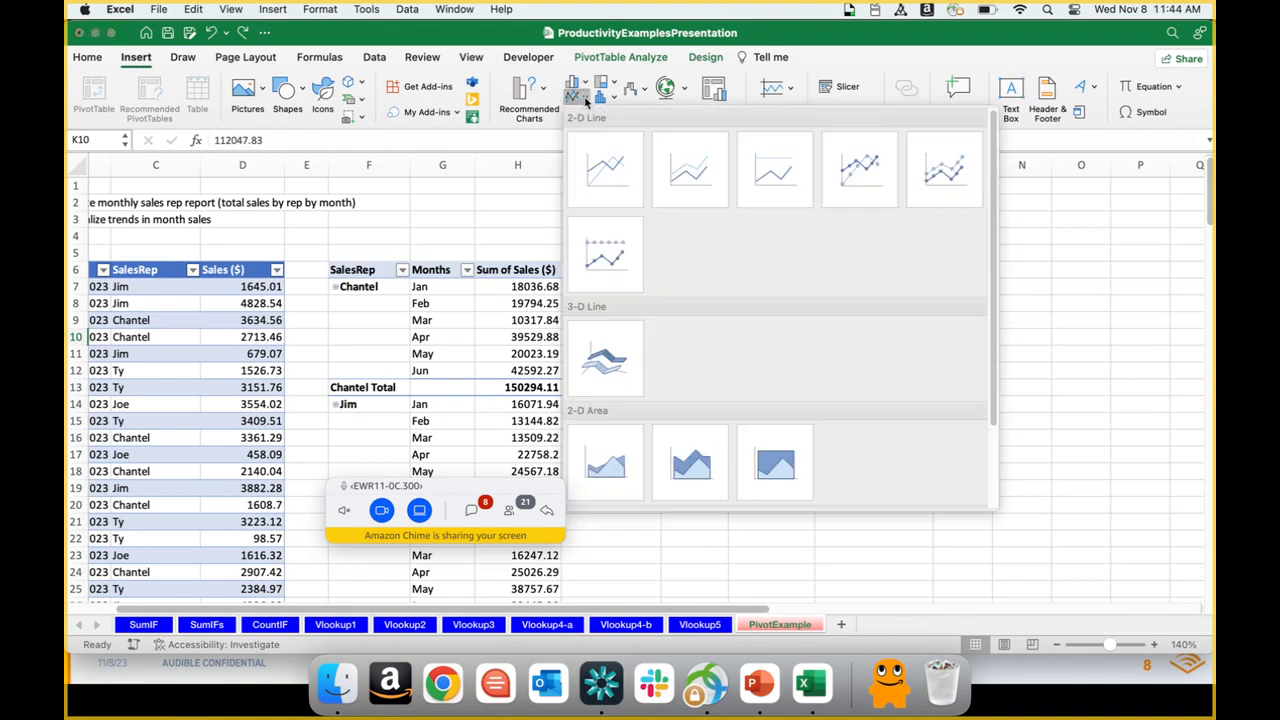
click(610, 174)
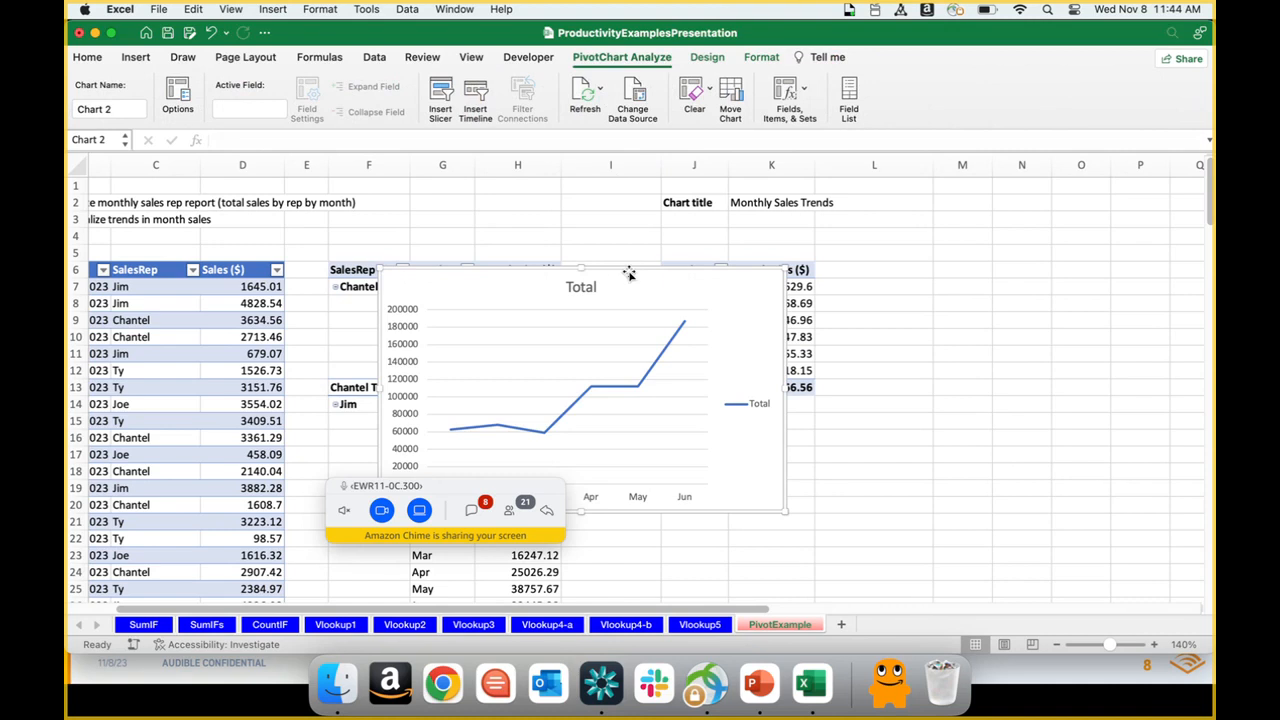
drag(628, 274, 911, 421)
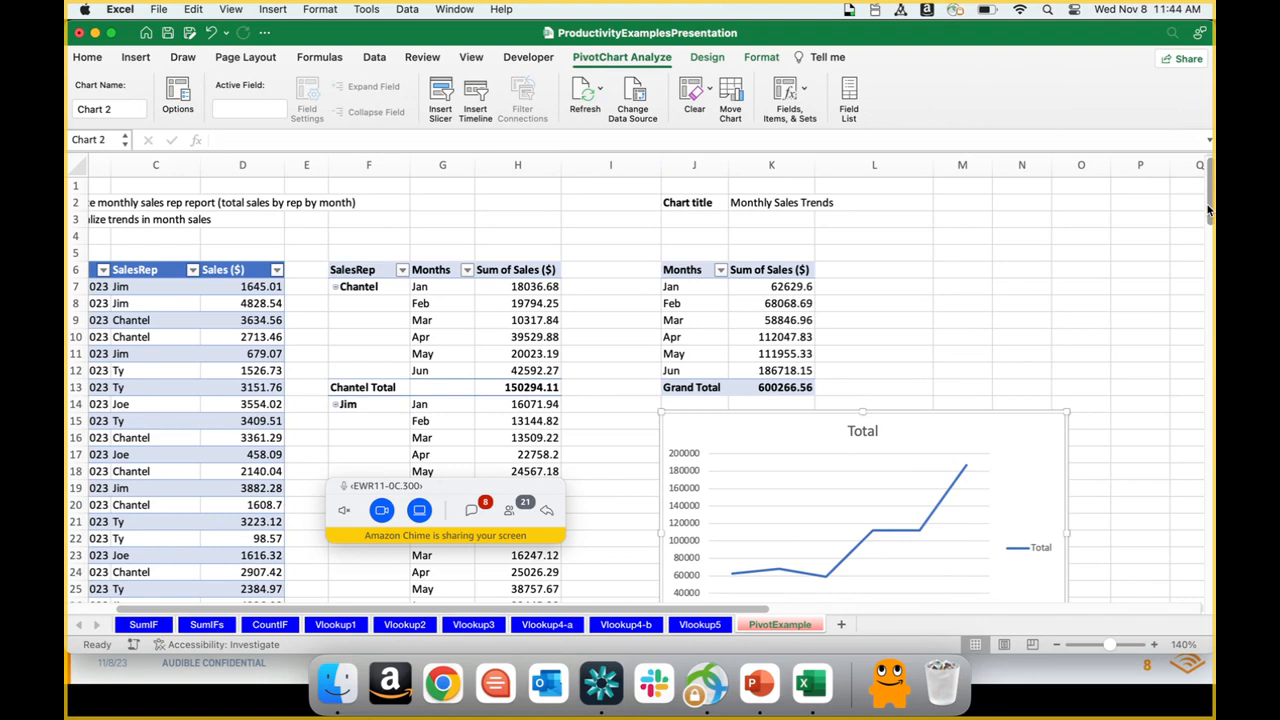
Step: Shrink the line chart slightly from its lower corner and nudge it up closer to the Grand Total row
mouse_move(1208, 210)
mouse_down()
mouse_move(1210, 238)
mouse_move(1210, 211)
mouse_up()
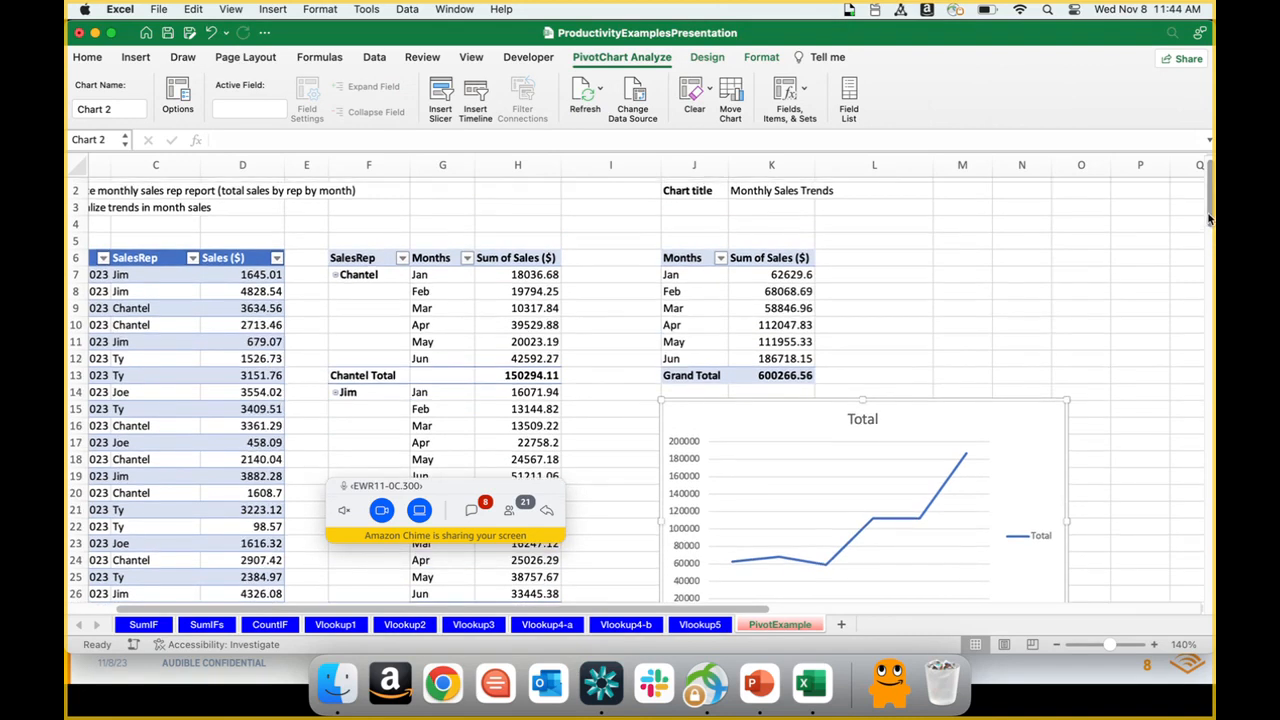
scroll(1208, 220, down, 3)
drag(1066, 542, 1040, 502)
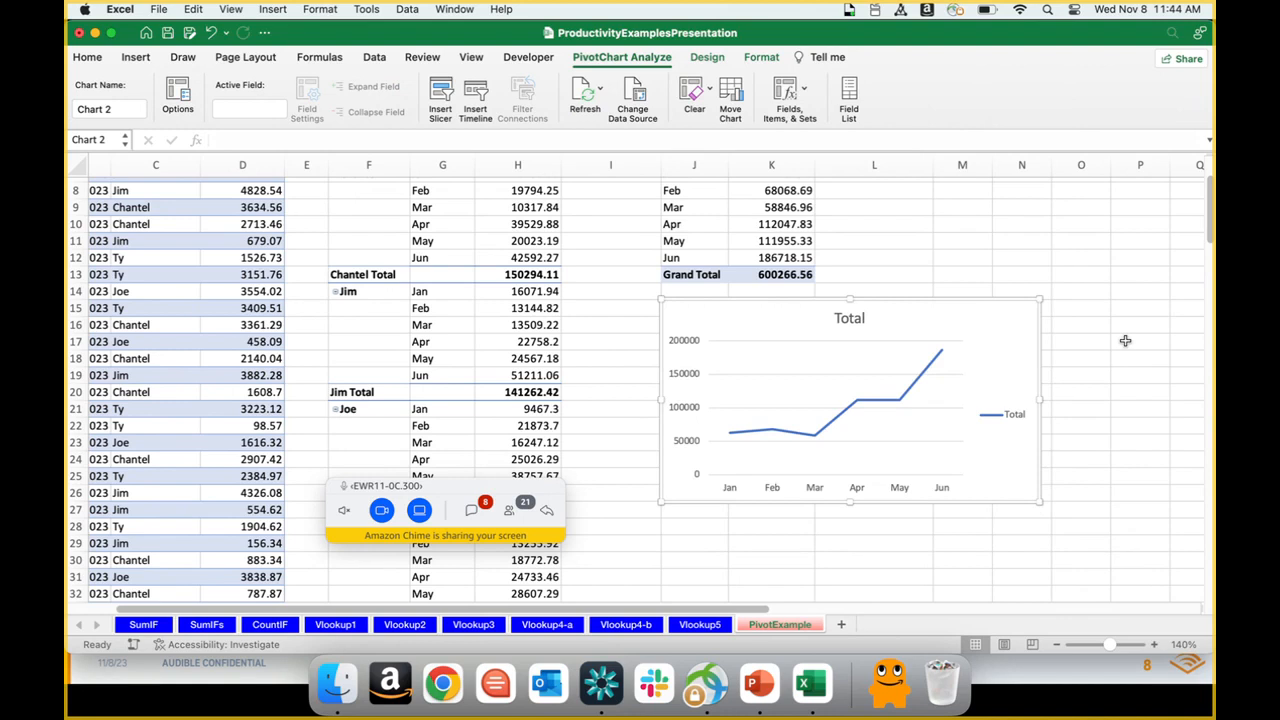
scroll(1210, 220, up, 4)
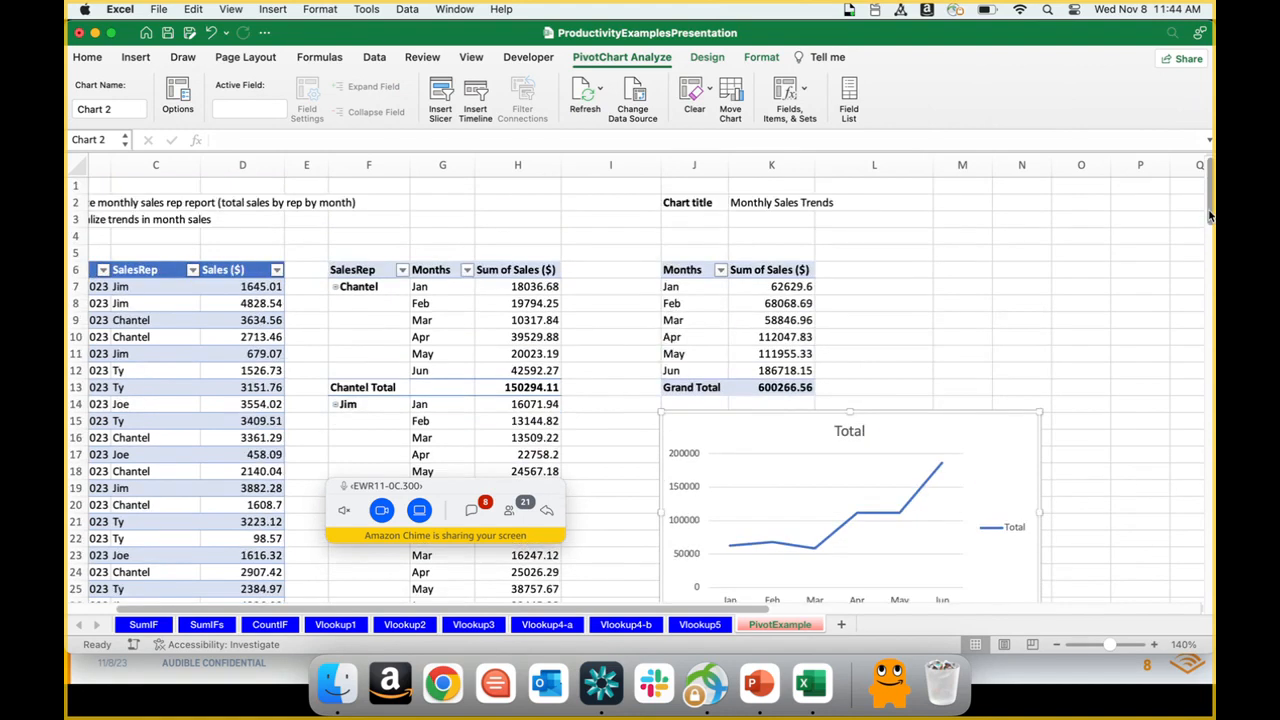
mouse_move(910, 430)
mouse_down()
mouse_move(1043, 260)
mouse_move(1075, 487)
mouse_move(912, 427)
mouse_up()
click(1094, 406)
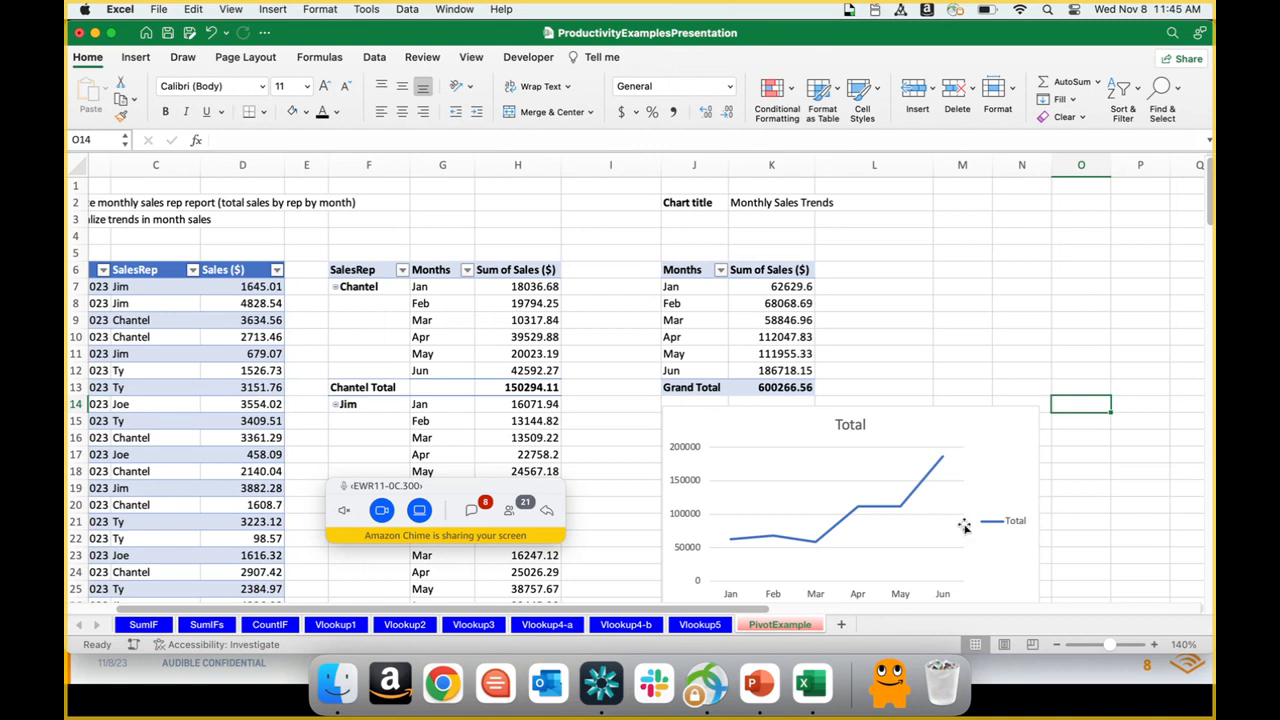
mouse_move(995, 535)
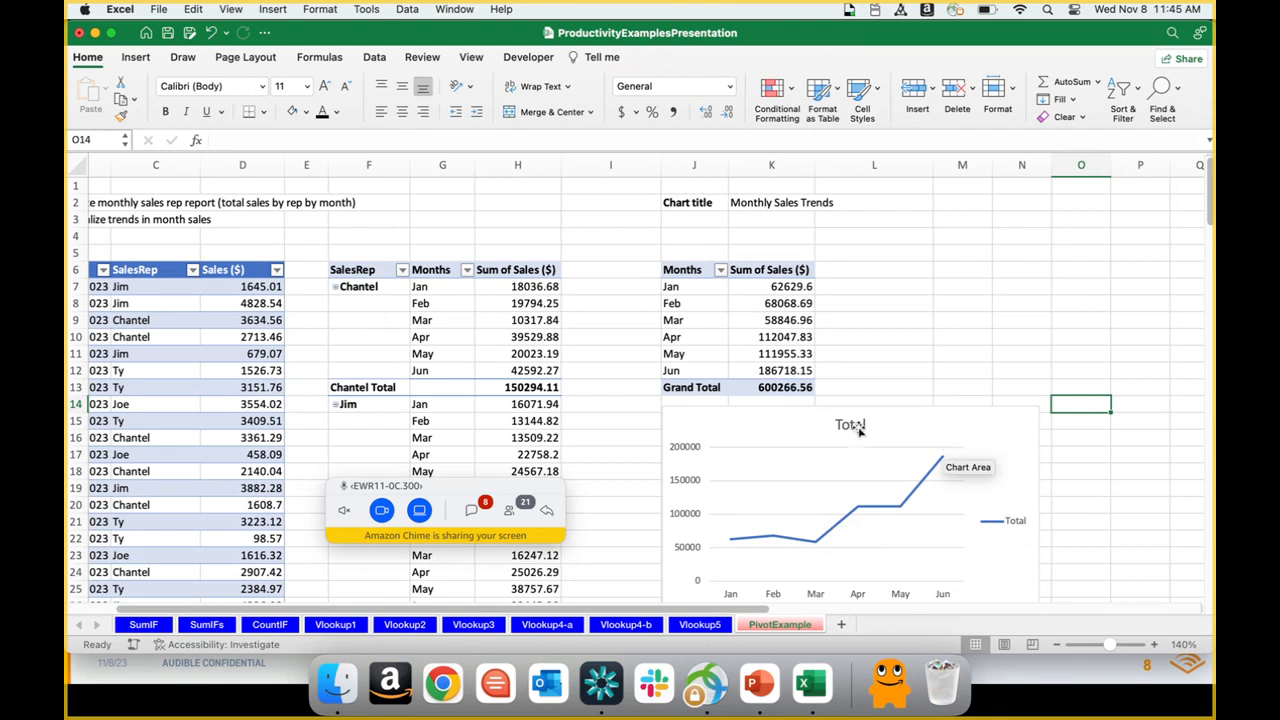
click(1006, 524)
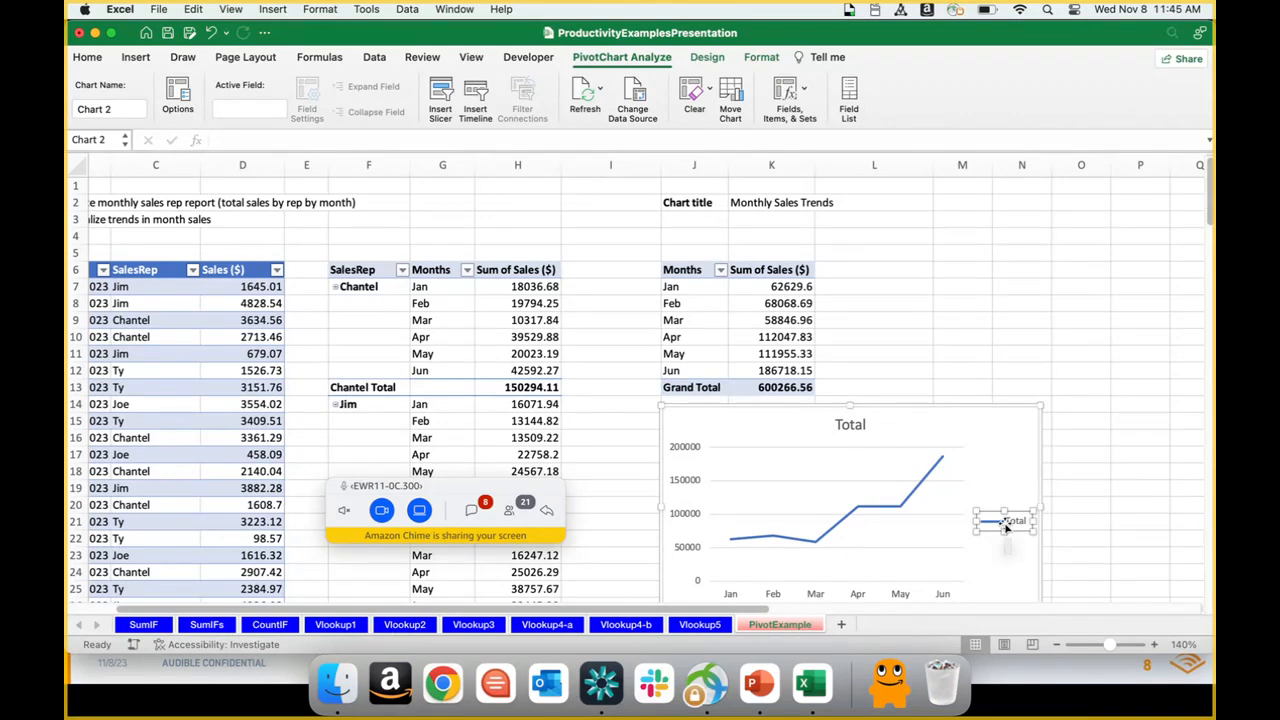
key(Delete)
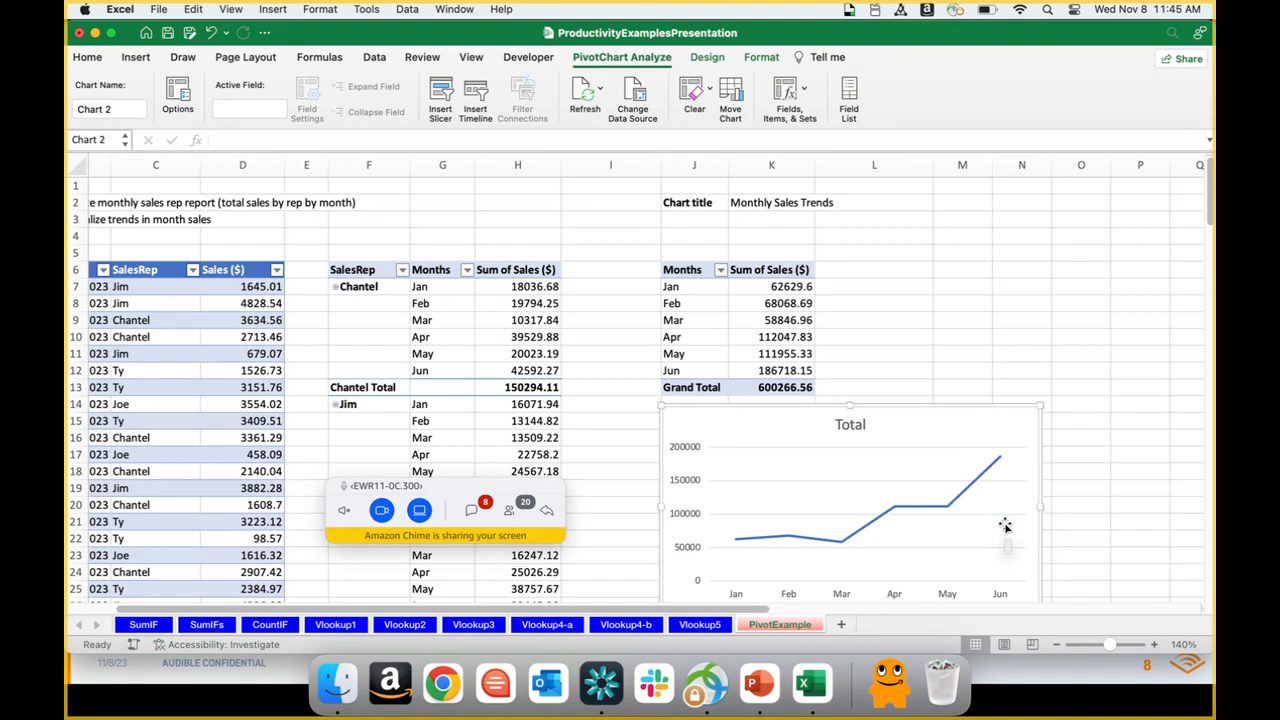
key(super+z)
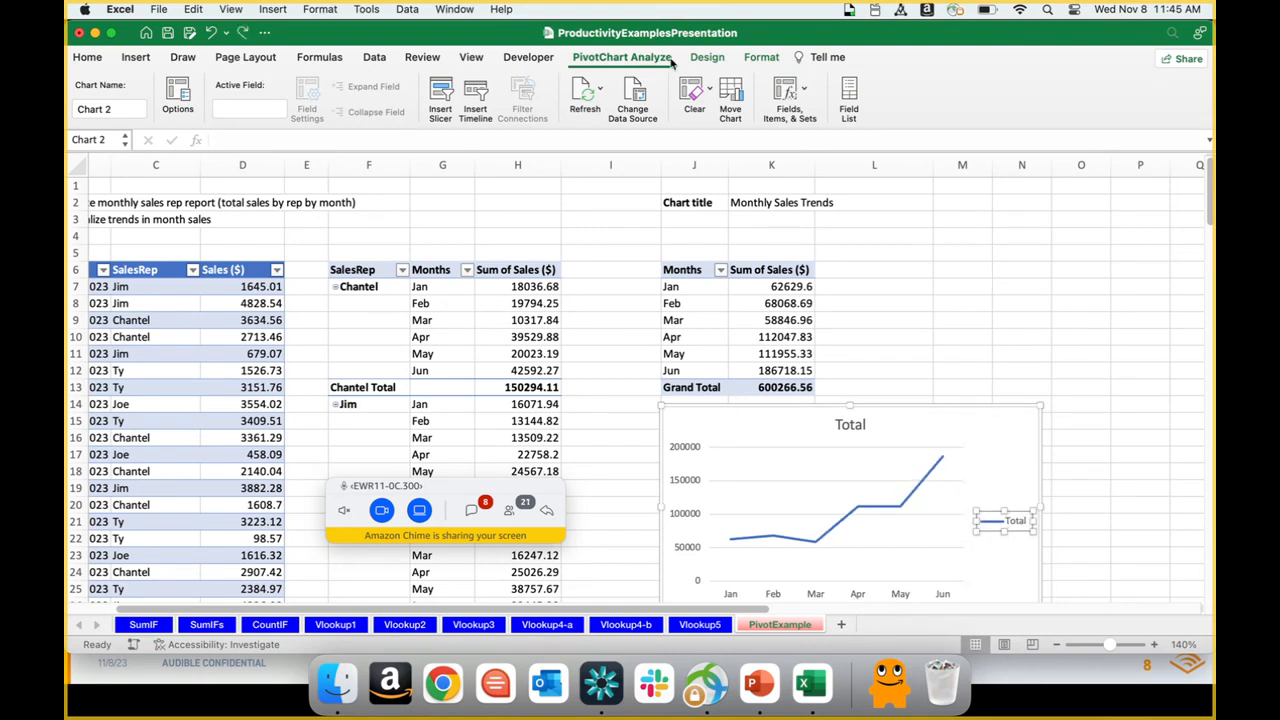
Step: Set the line chart's Legend element to None
click(704, 58)
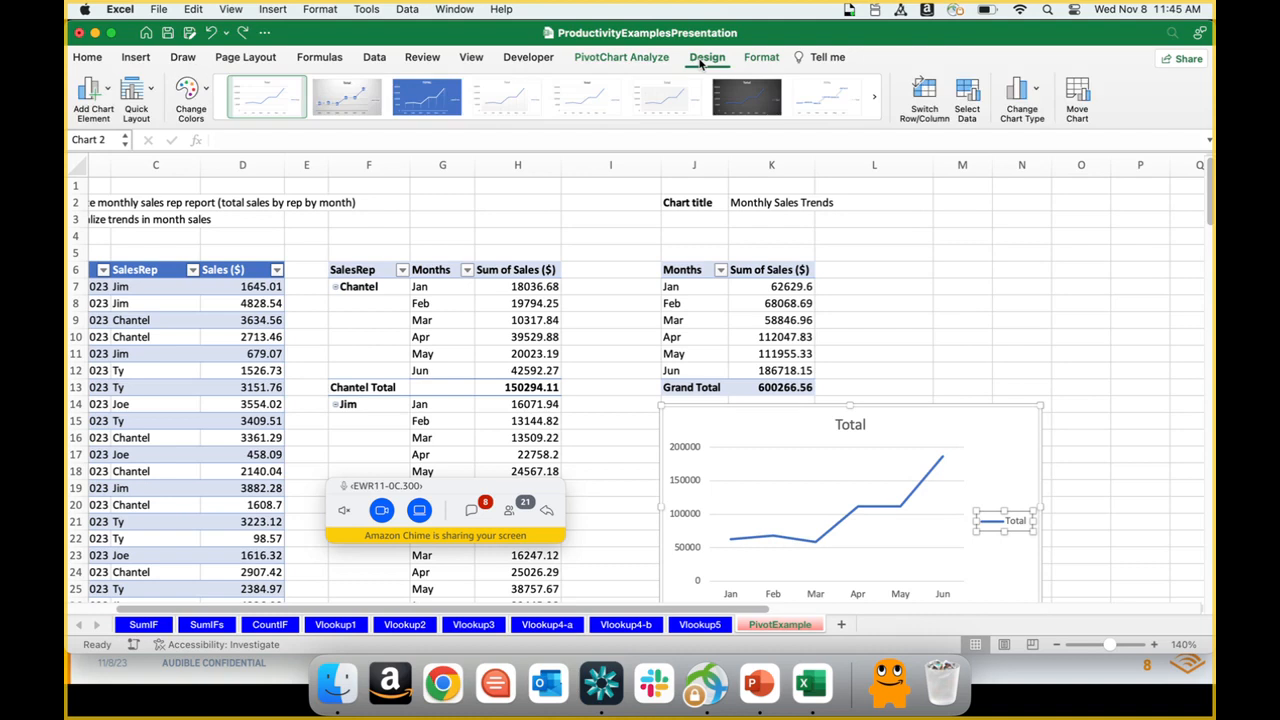
click(93, 92)
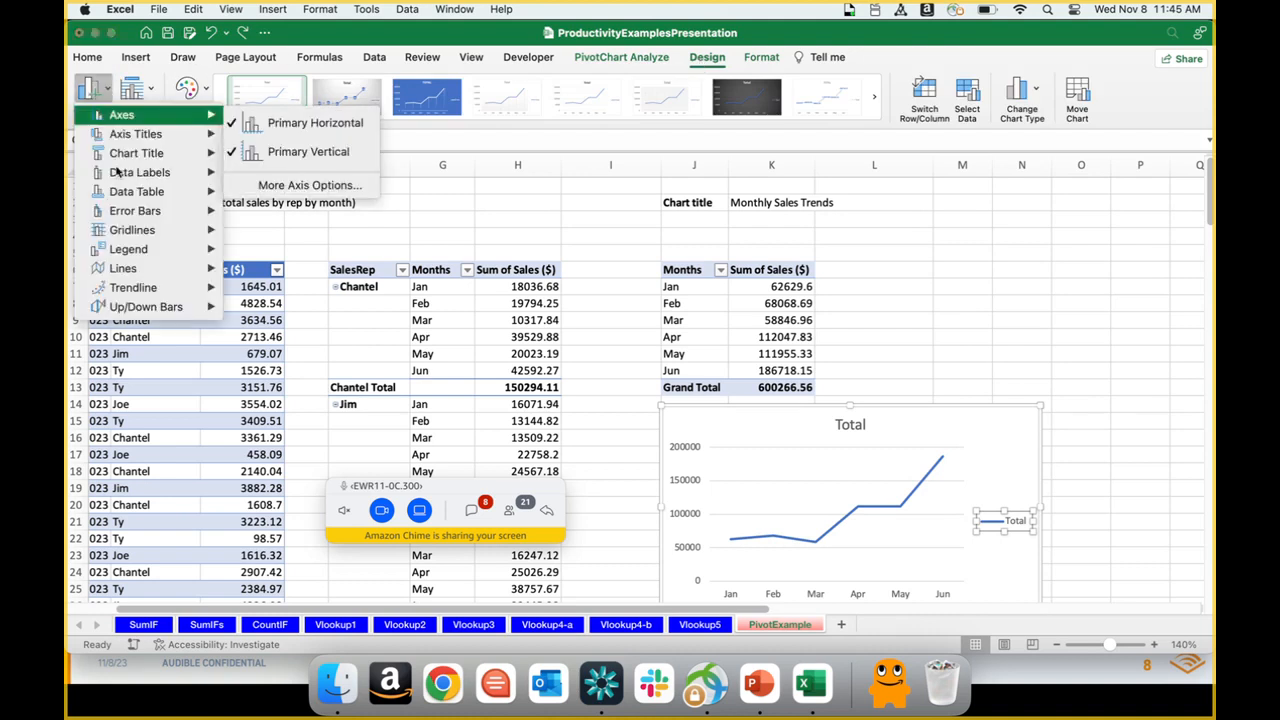
mouse_move(138, 254)
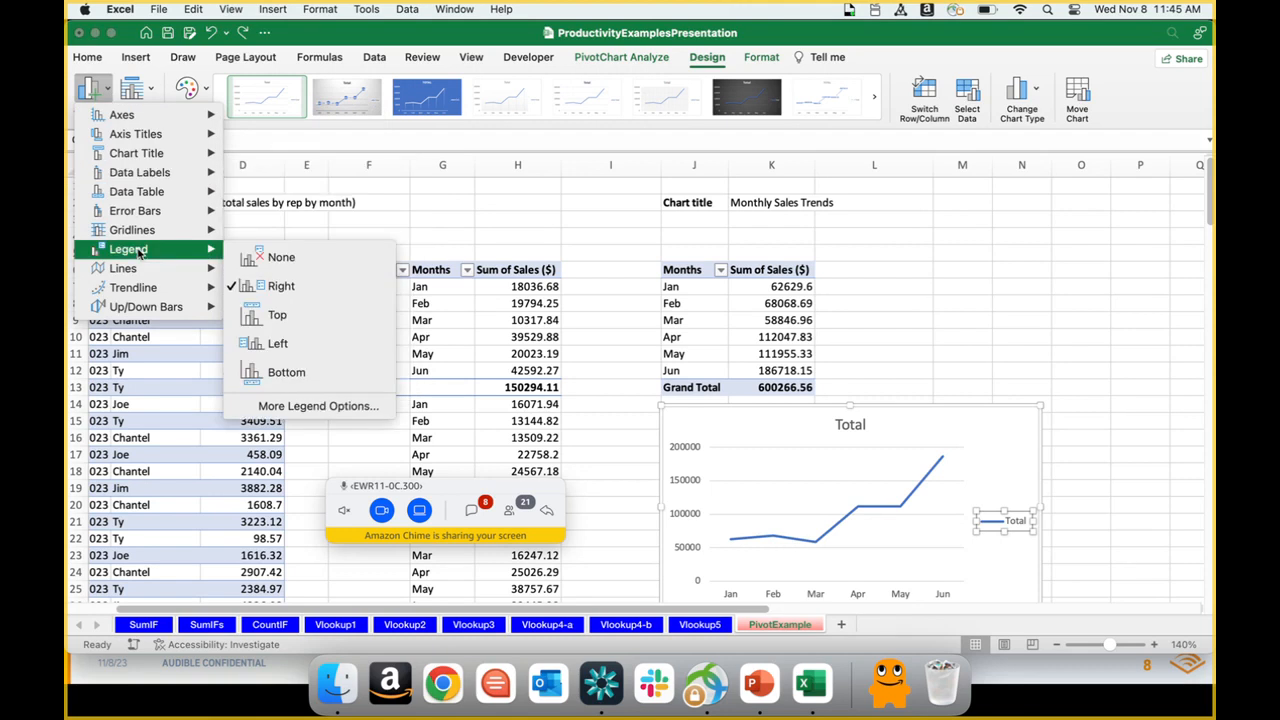
click(263, 258)
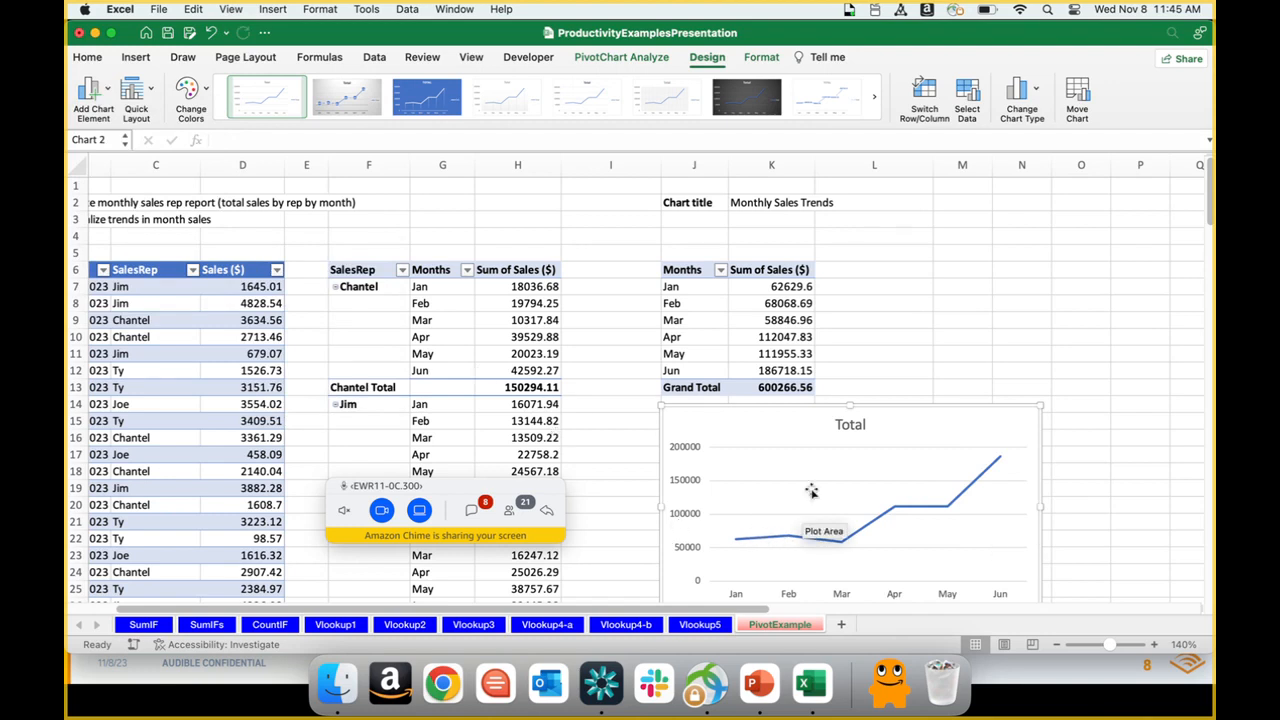
Step: Add data labels above the points of the monthly sales line
mouse_move(740, 541)
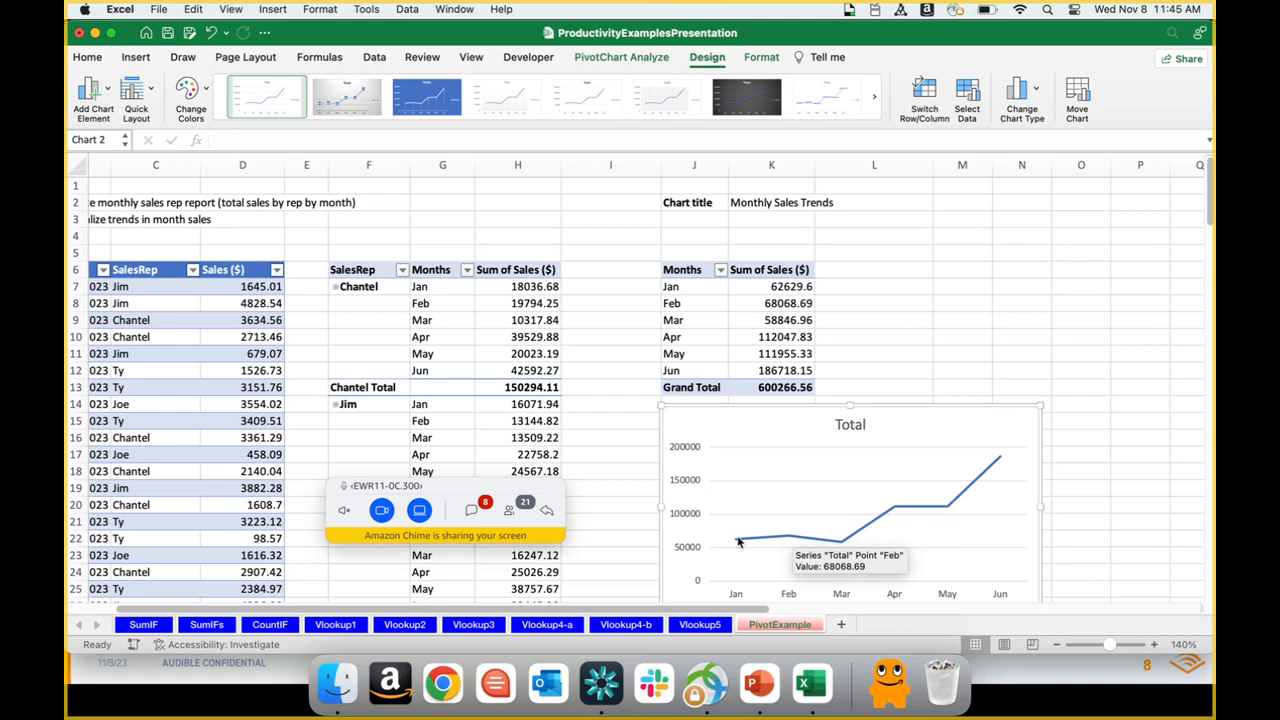
mouse_move(791, 541)
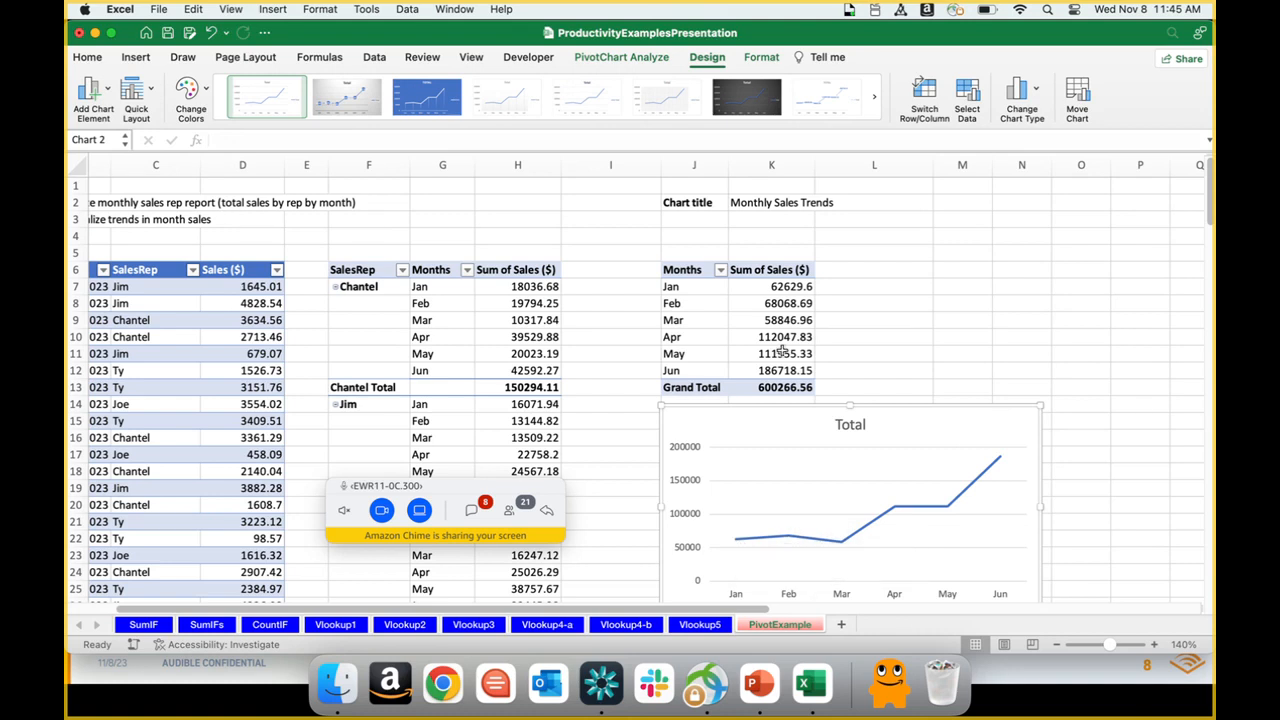
mouse_move(897, 511)
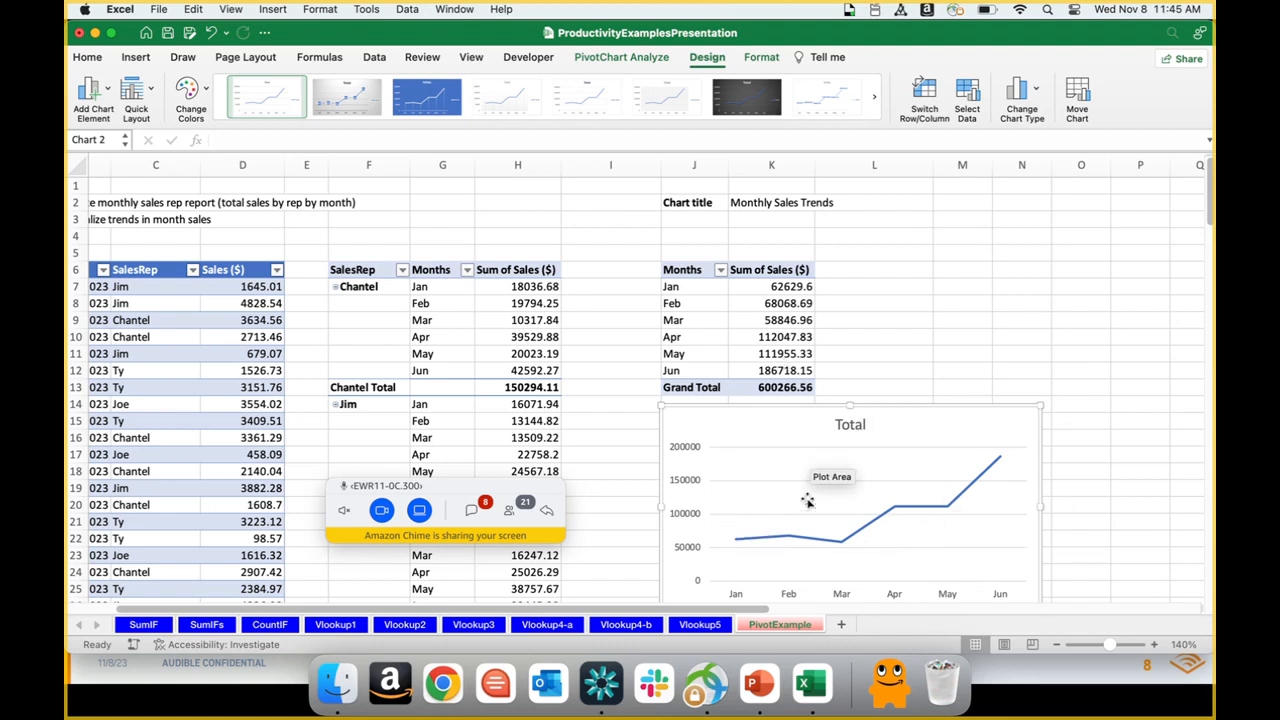
click(105, 96)
mouse_move(127, 173)
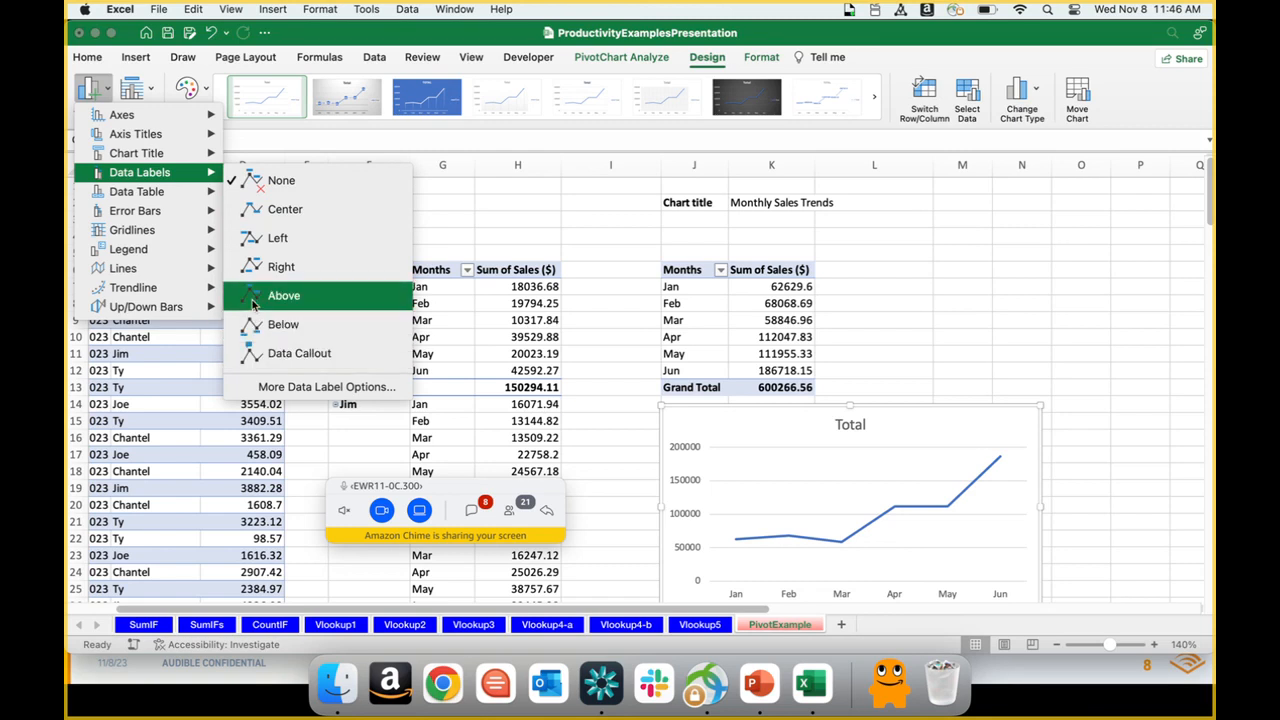
click(270, 296)
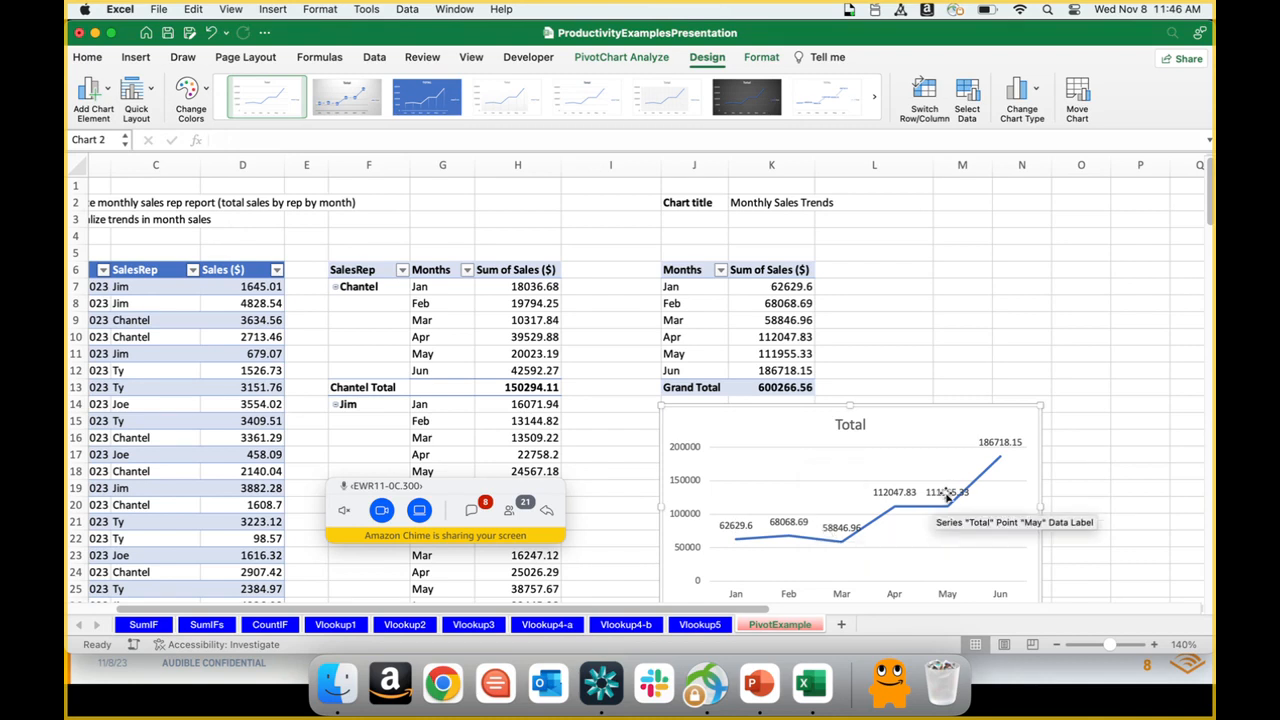
Step: Move the Mar and May data labels below the monthly sales line so they no longer overlap it
click(835, 532)
click(832, 530)
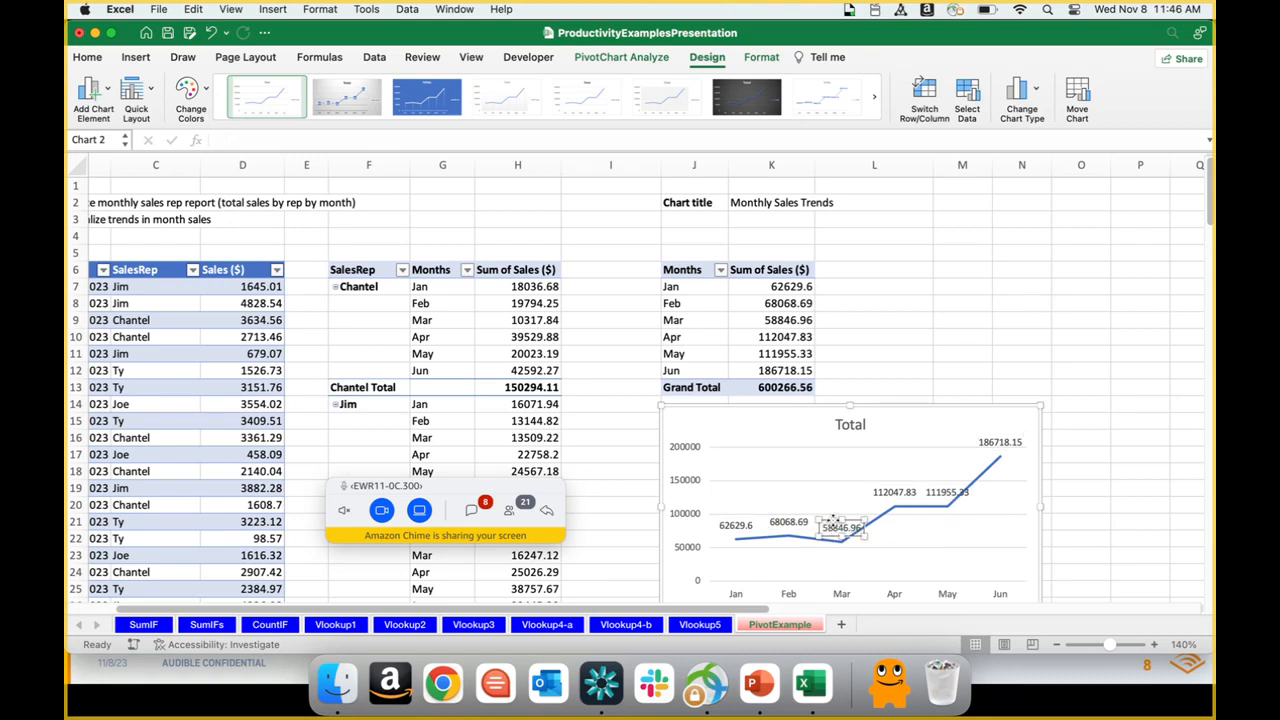
drag(833, 518, 830, 555)
click(934, 490)
drag(933, 481, 934, 510)
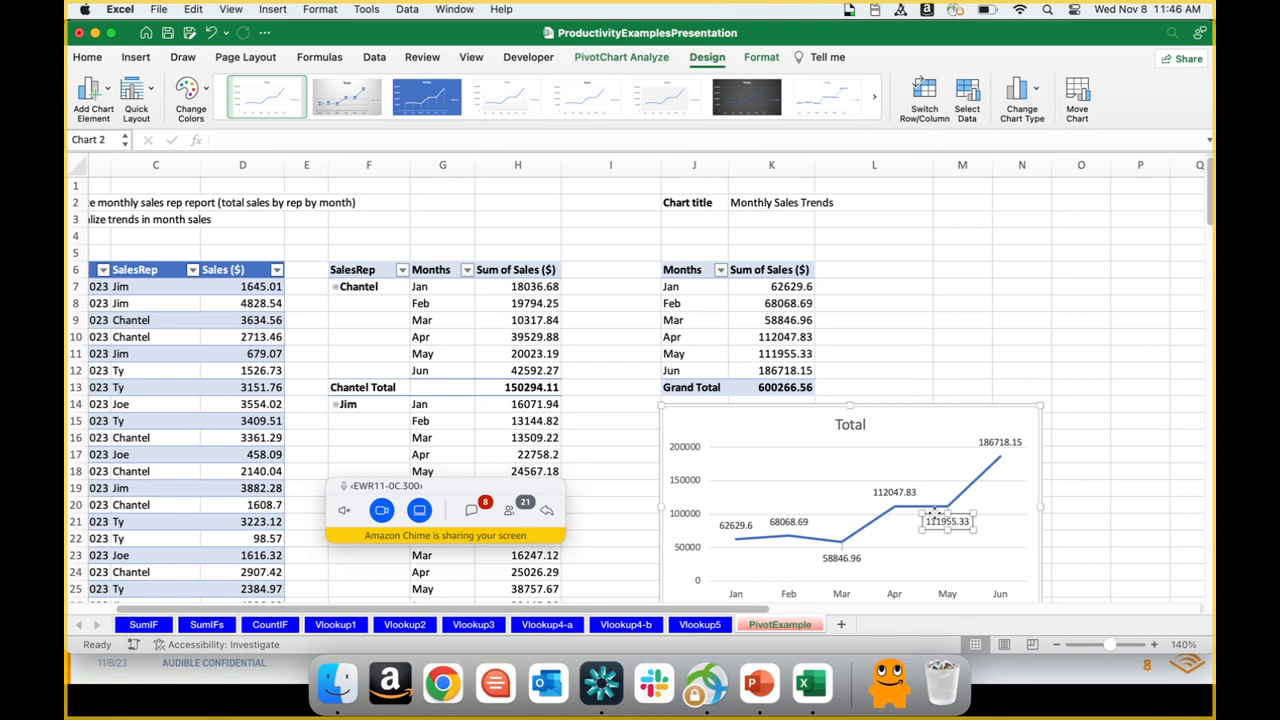
click(774, 458)
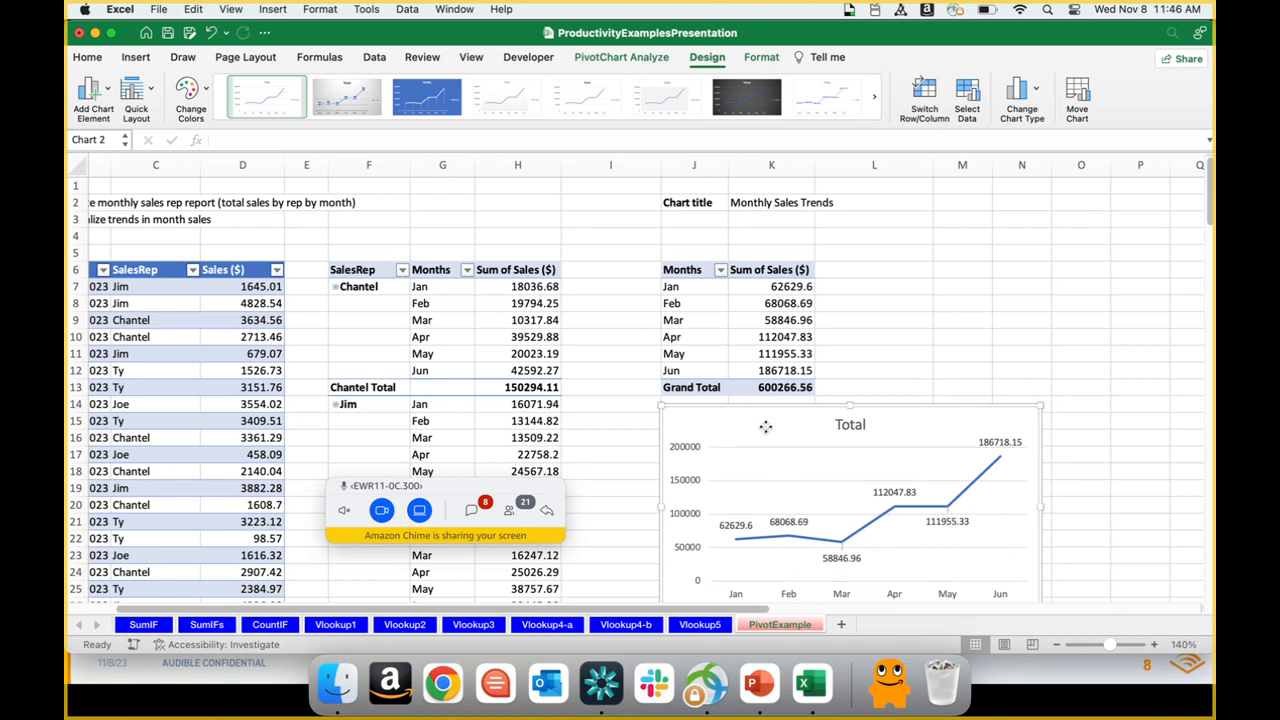
click(765, 430)
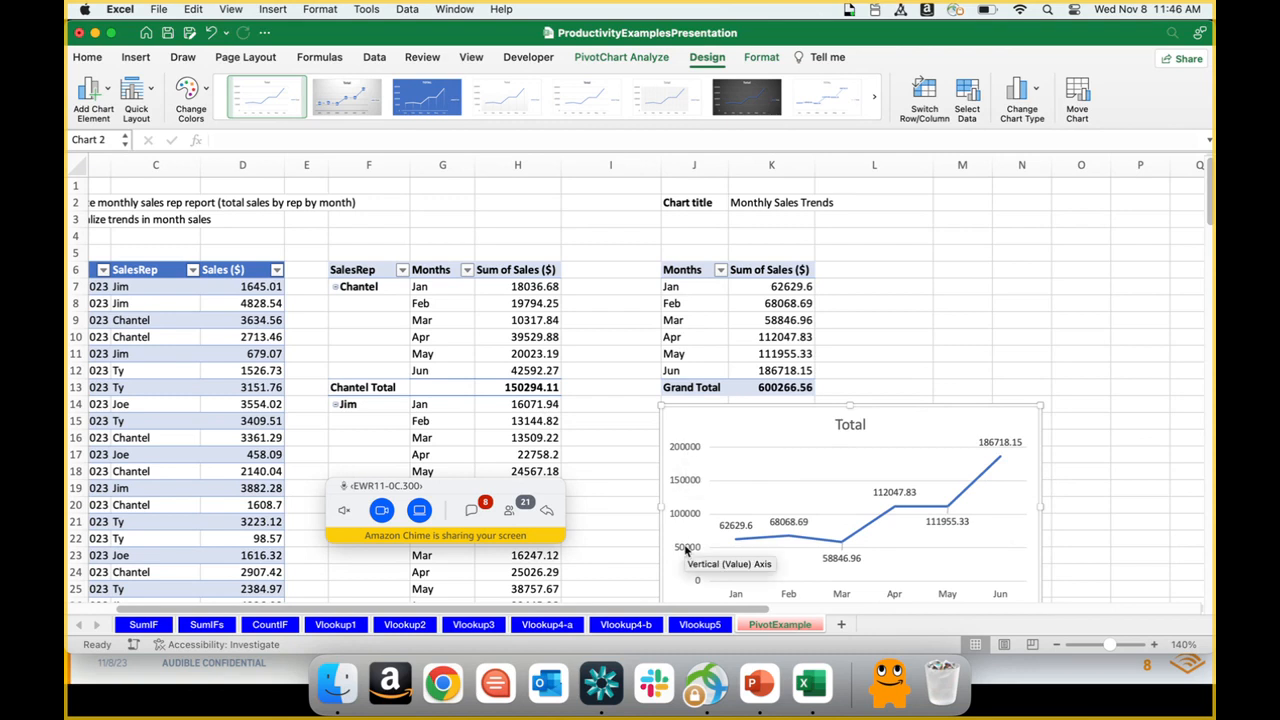
Step: Try removing the line chart's primary horizontal axis, and undo the change
click(114, 96)
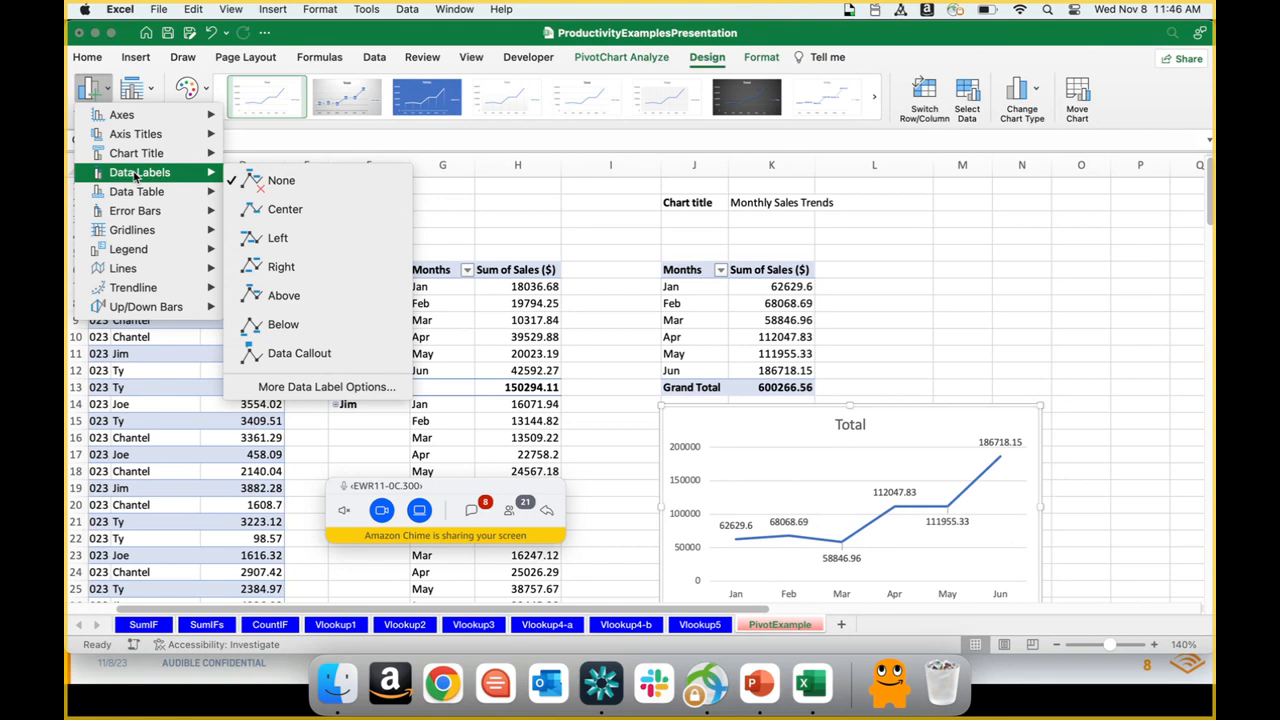
mouse_move(133, 138)
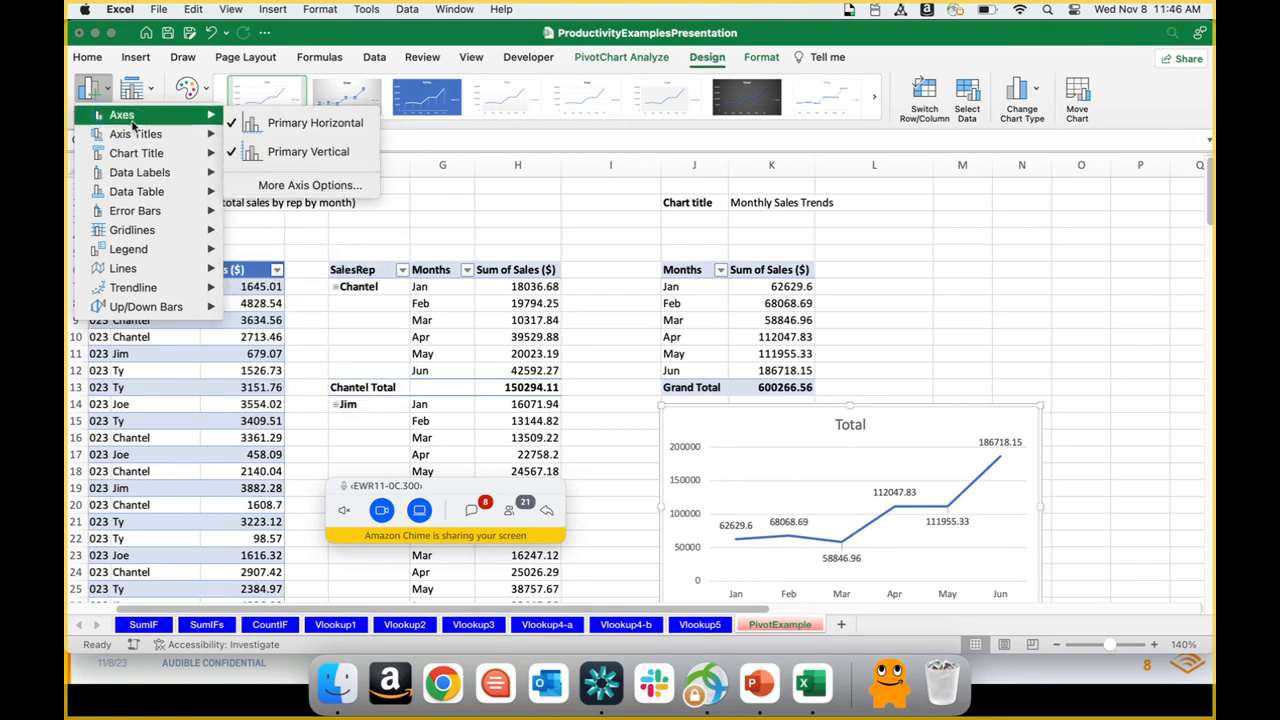
mouse_move(134, 132)
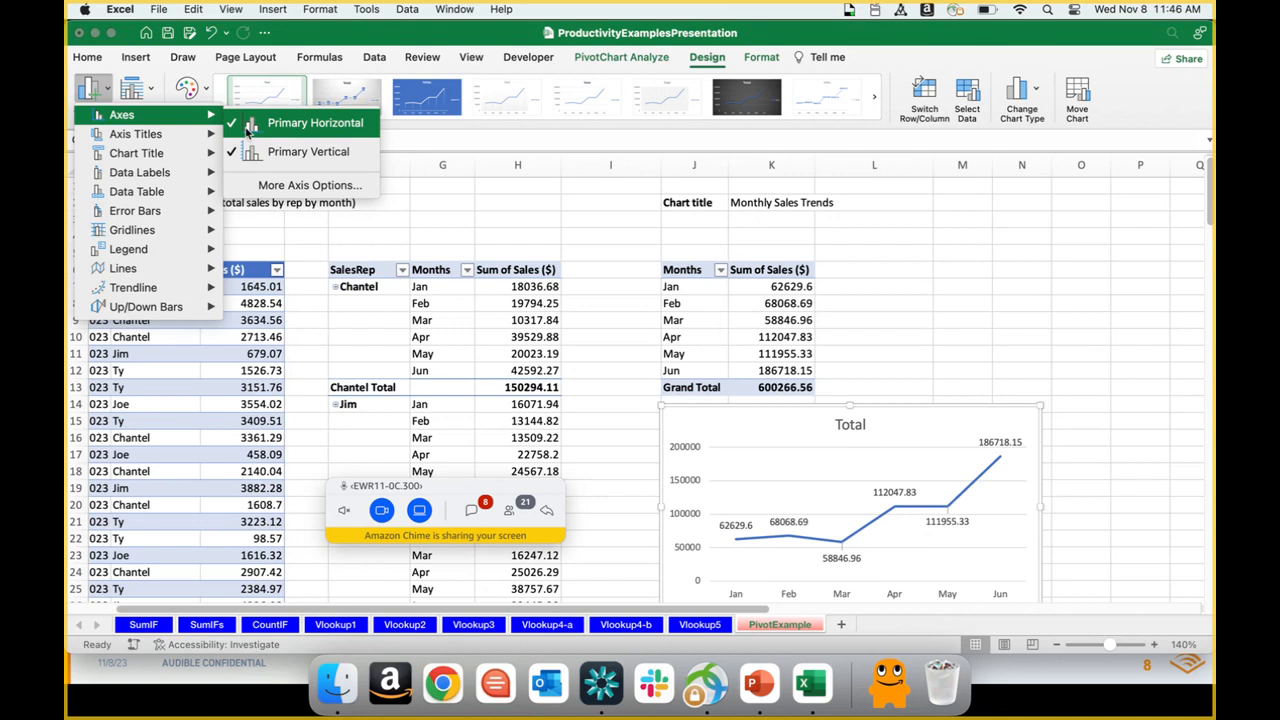
click(247, 130)
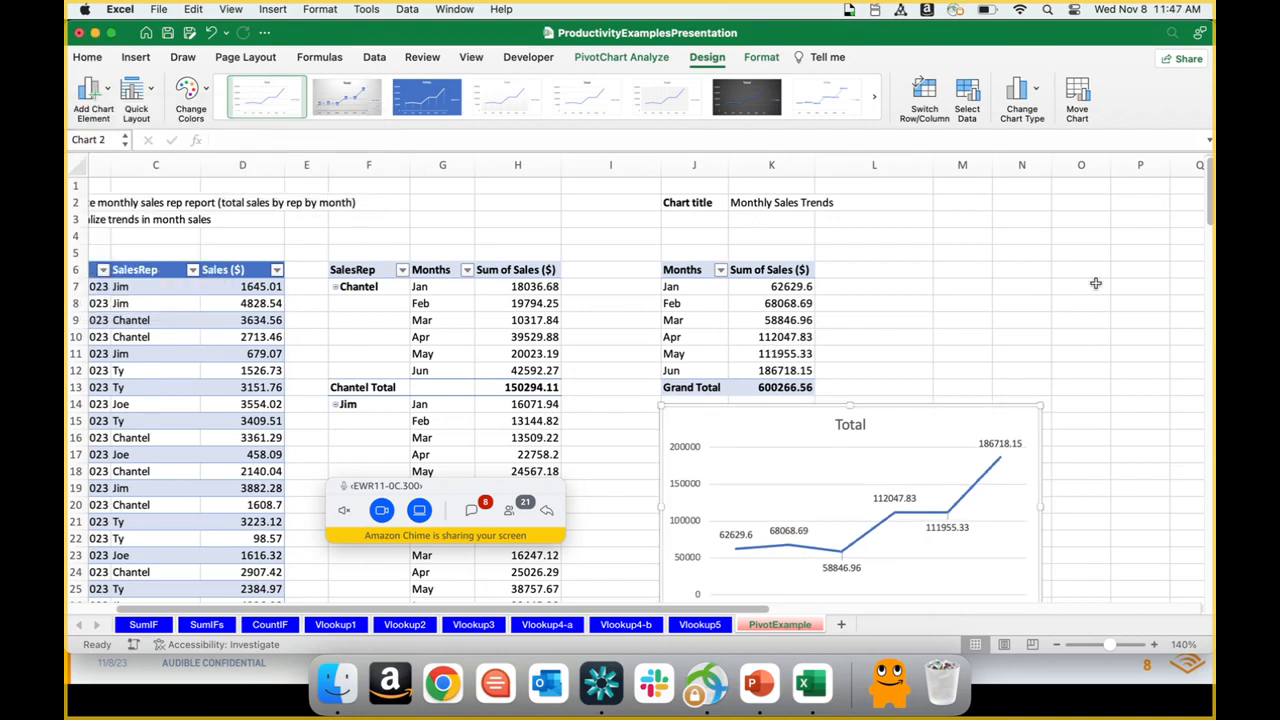
scroll(1210, 218, down, 2)
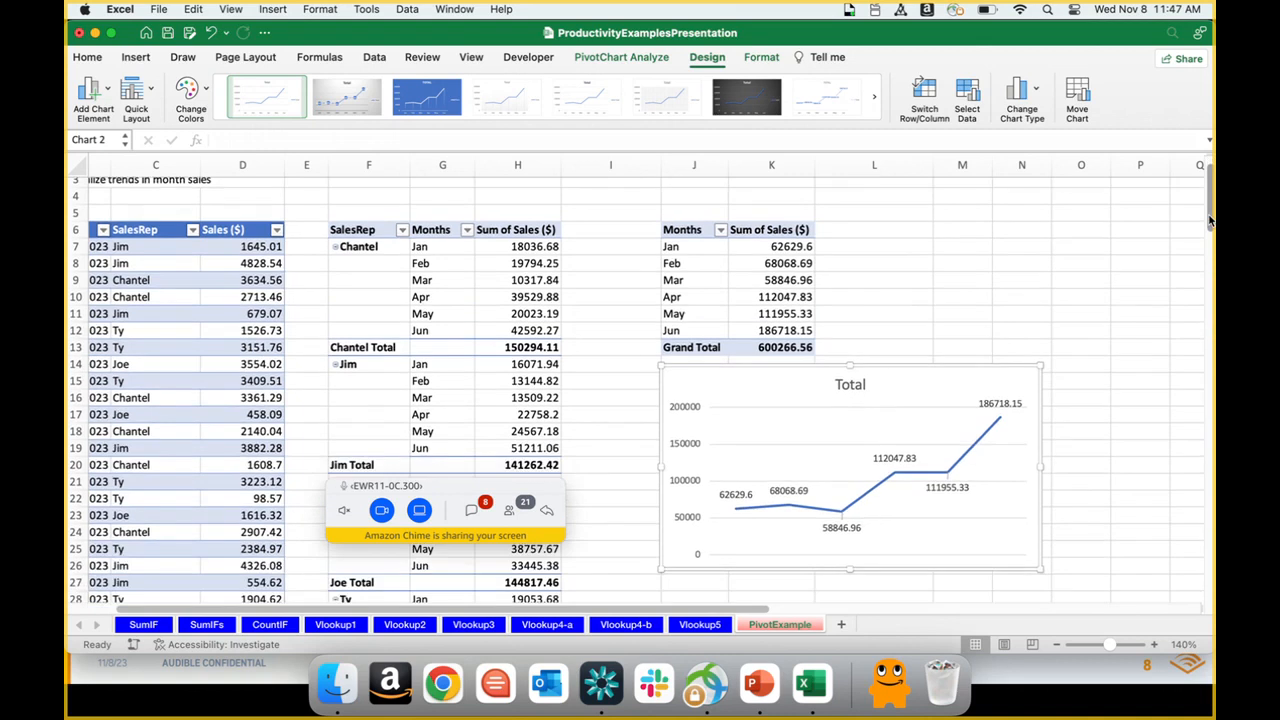
click(211, 32)
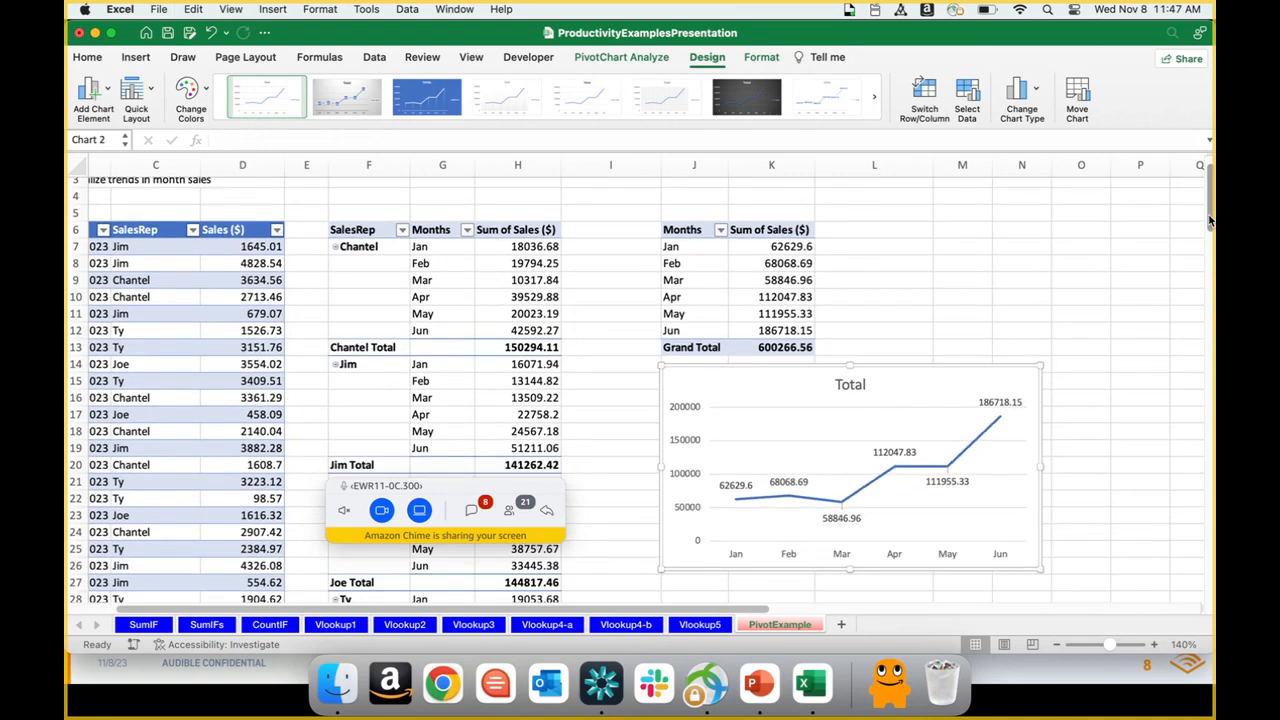
Step: Remove the primary vertical axis from the line chart
click(88, 57)
click(88, 57)
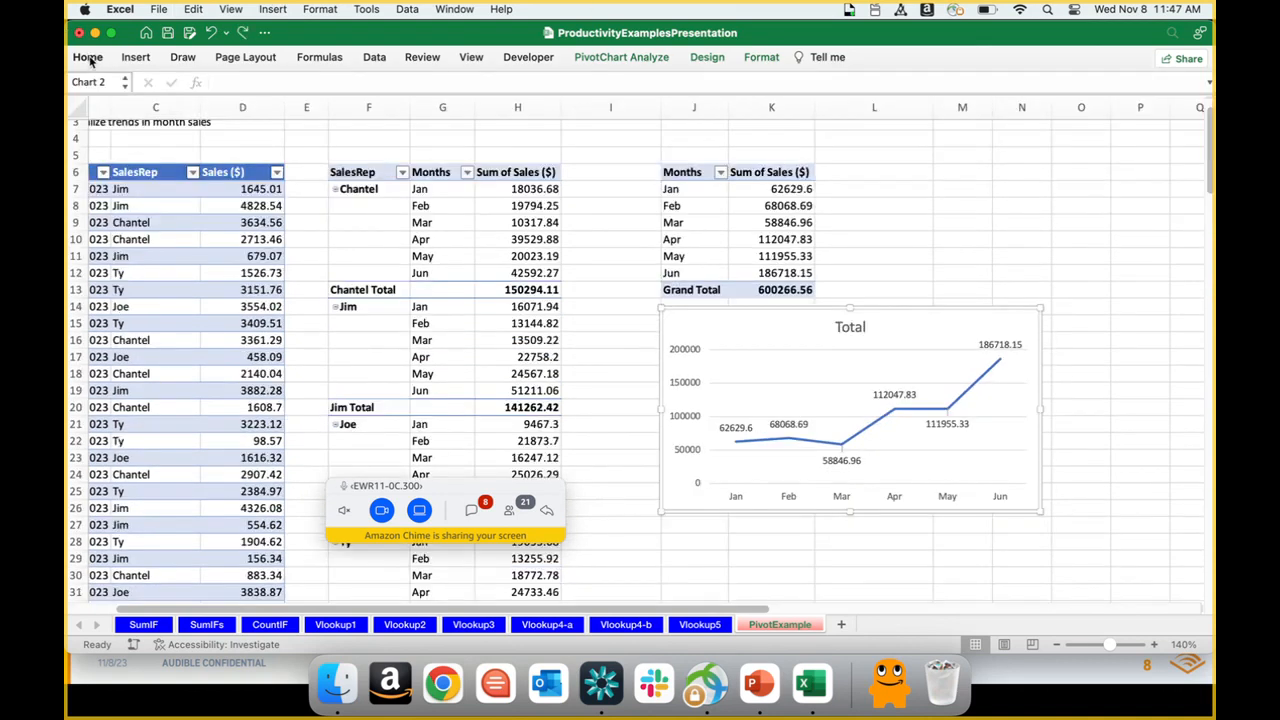
click(90, 58)
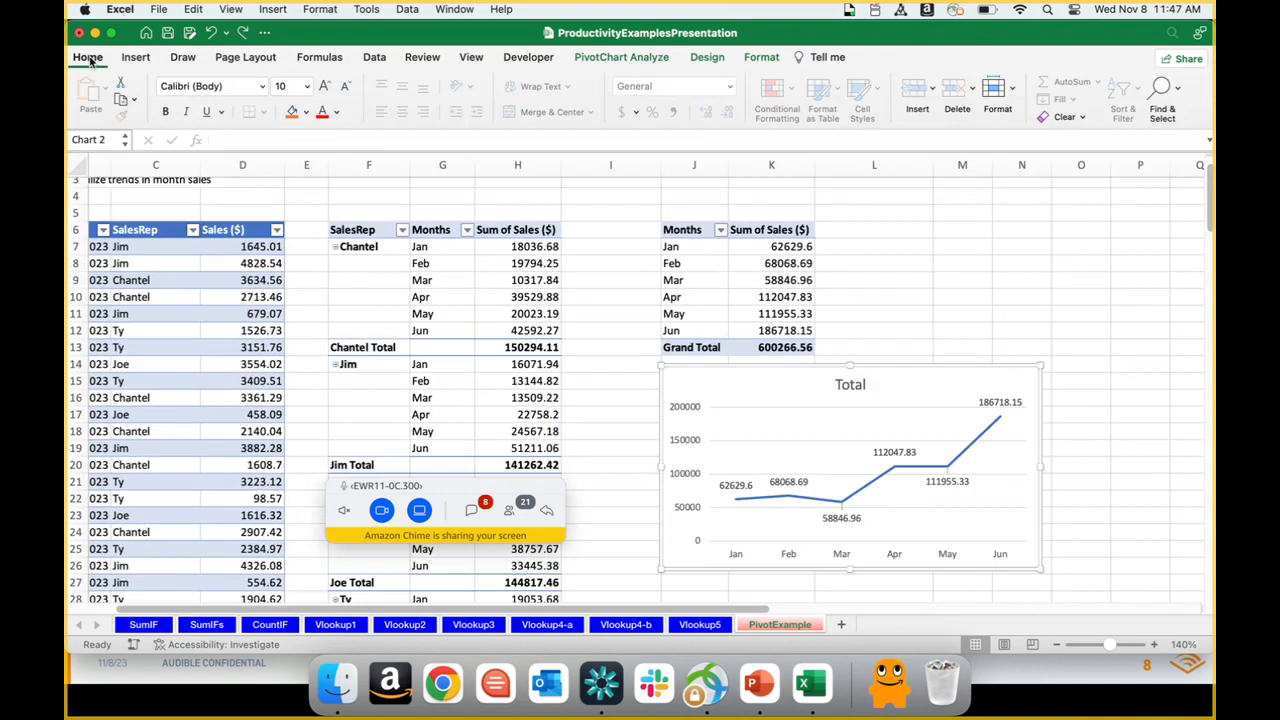
click(707, 57)
click(108, 89)
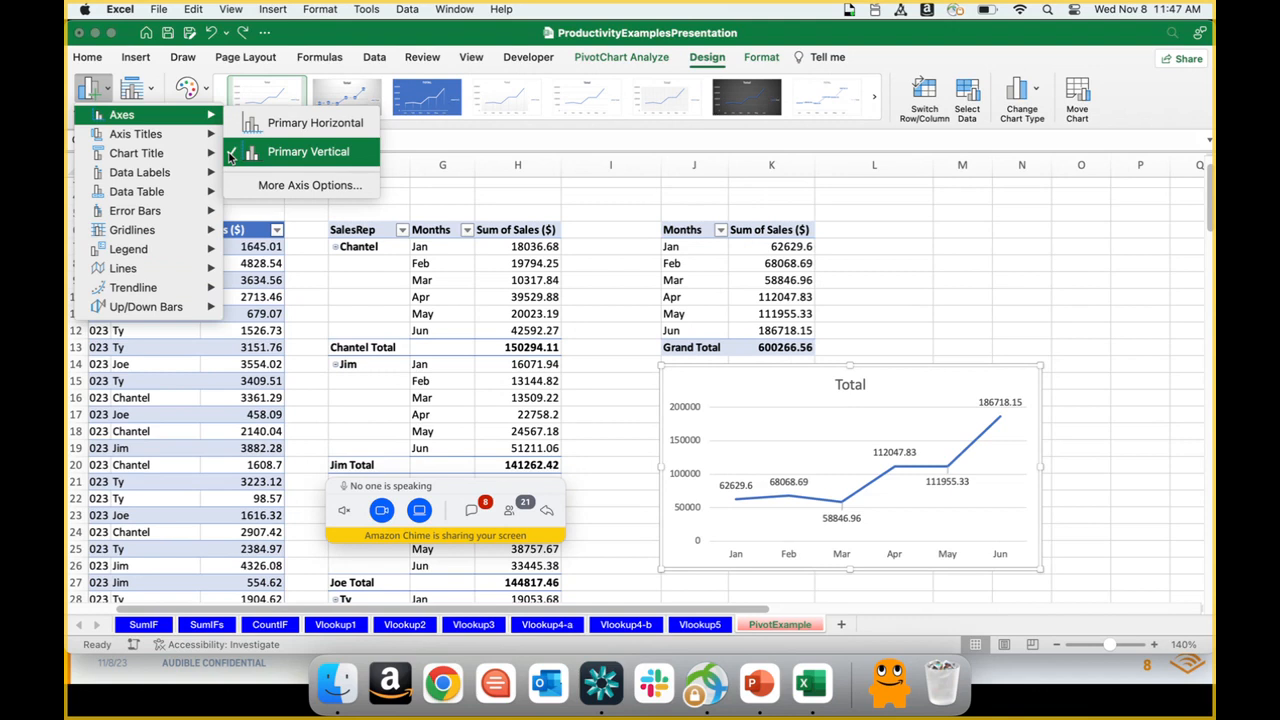
click(229, 155)
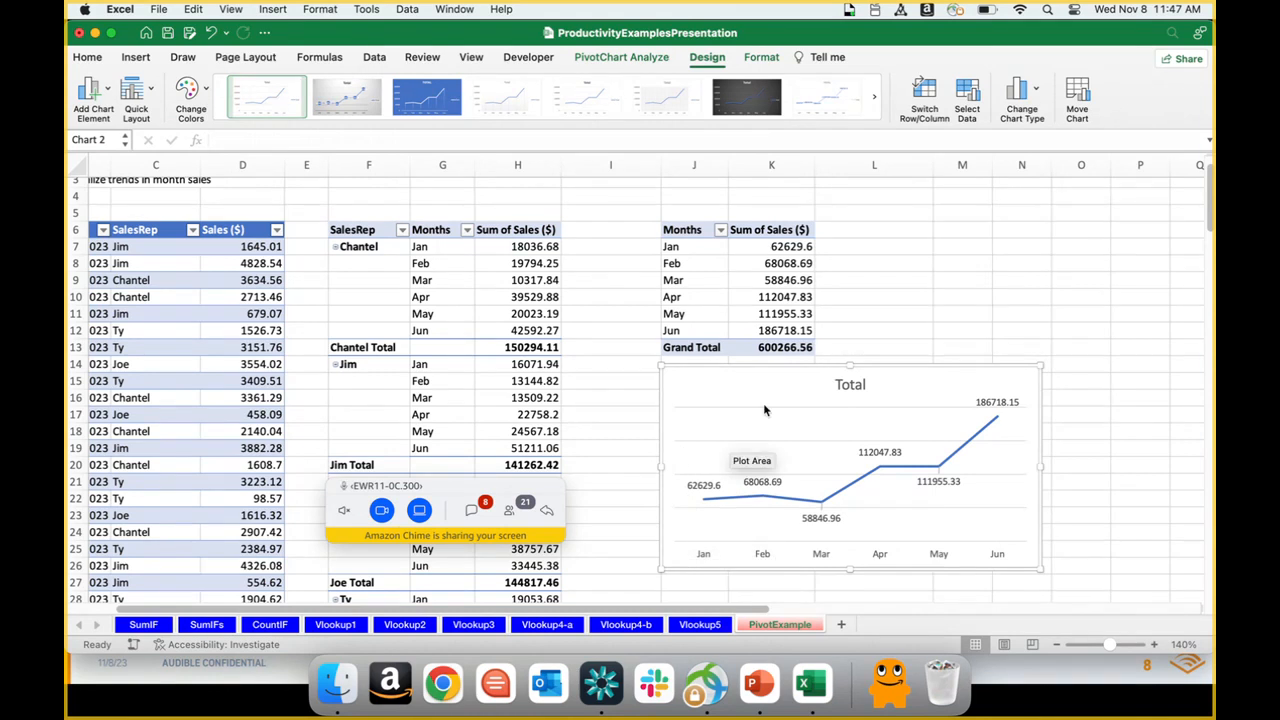
Step: Turn off the line chart's primary major horizontal gridlines
click(107, 90)
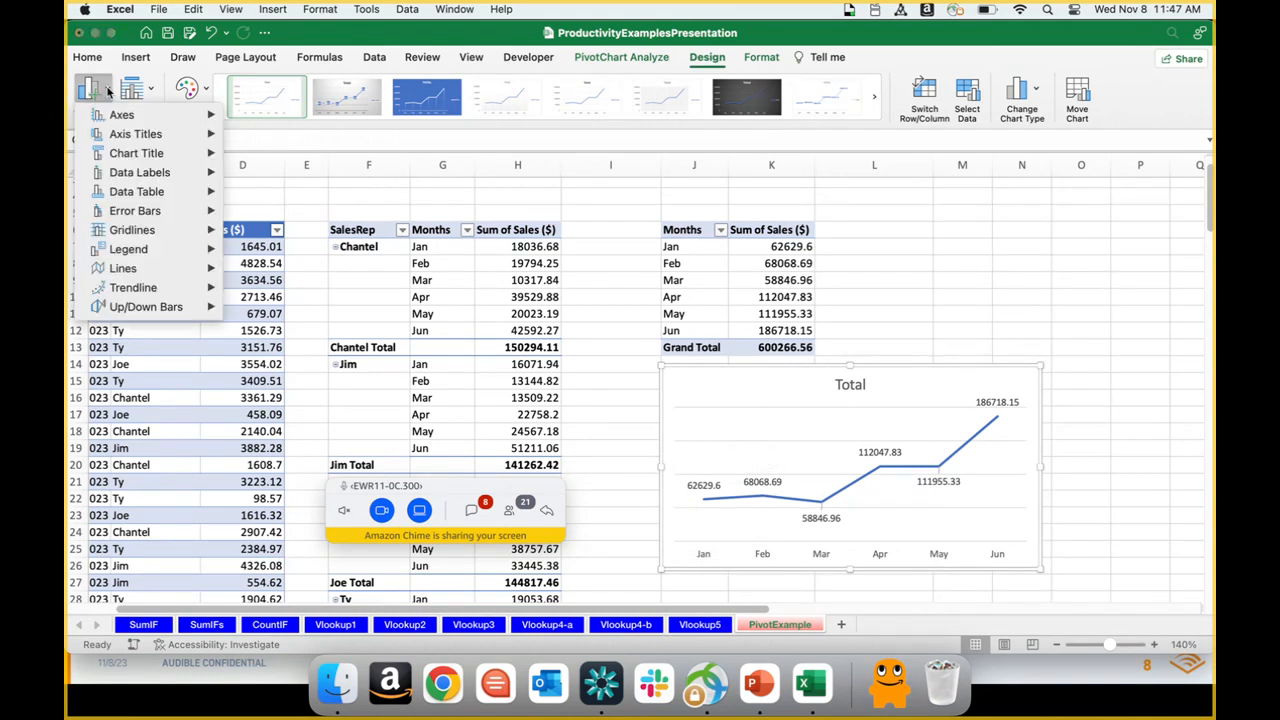
mouse_move(145, 232)
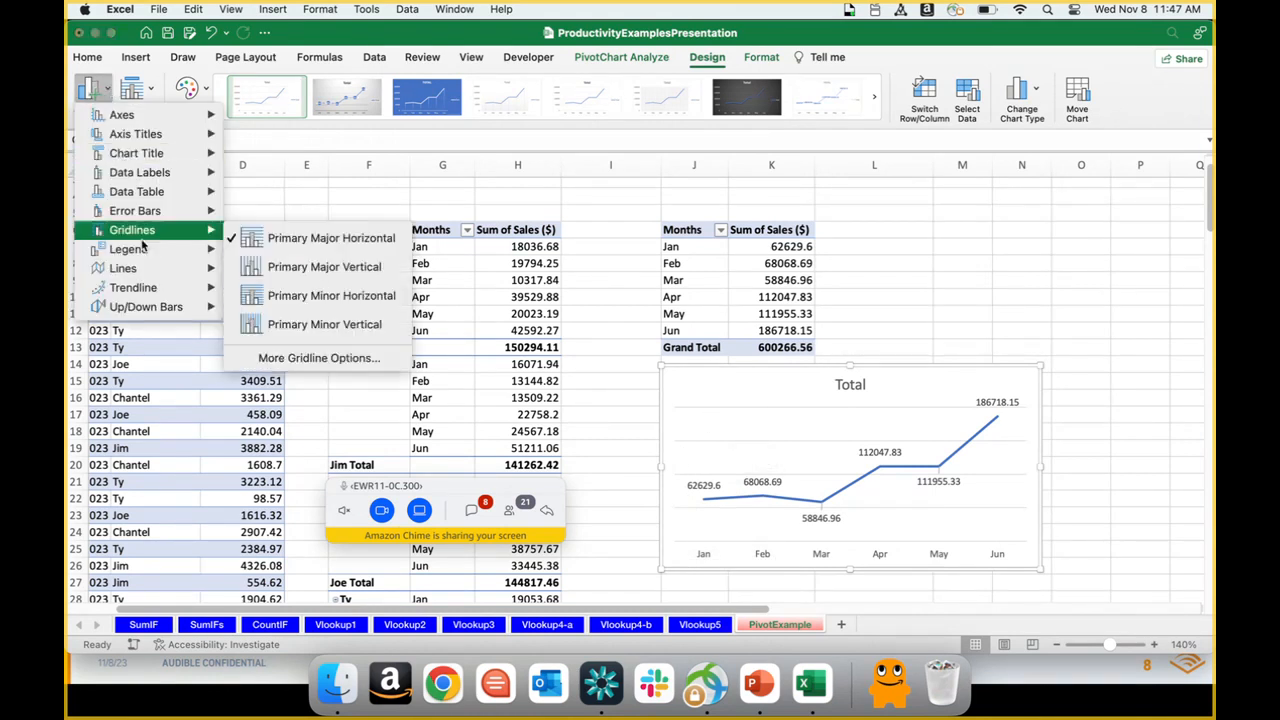
click(253, 245)
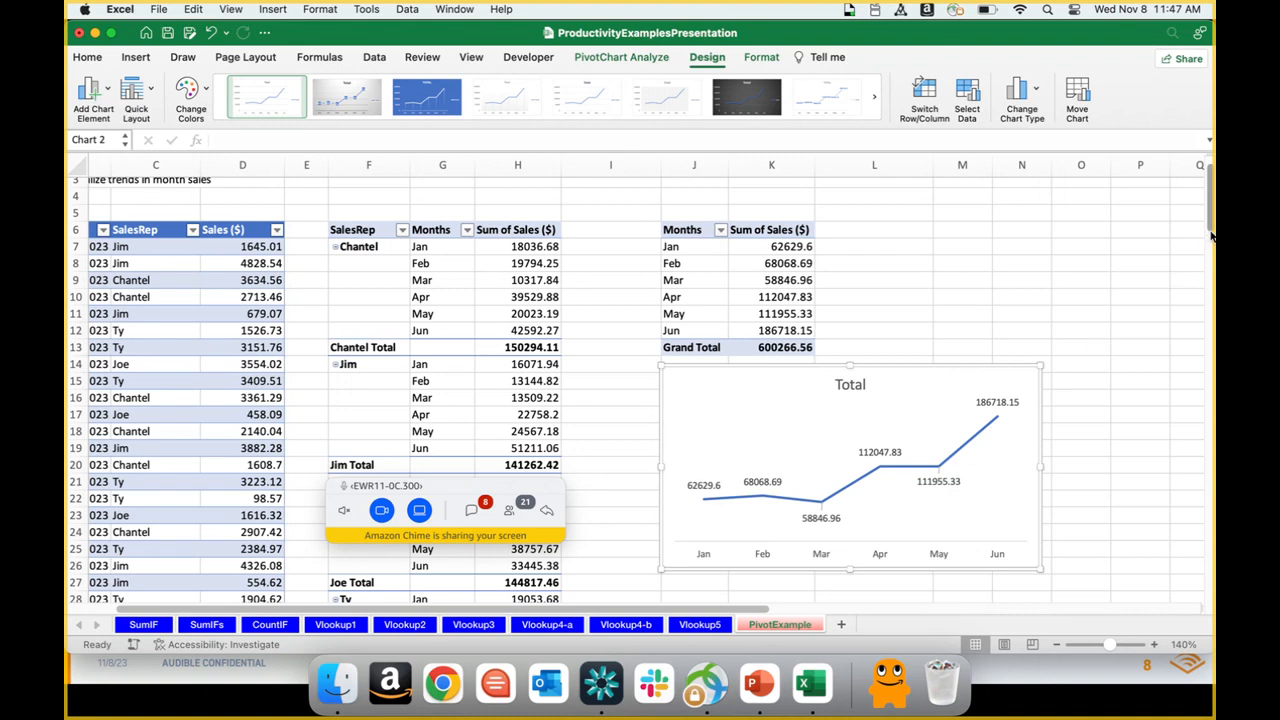
Step: Link the line chart's title to cell K2 with the formula =PivotExample!$K$2
scroll(1212, 228, up, 2)
scroll(1212, 228, down, 1)
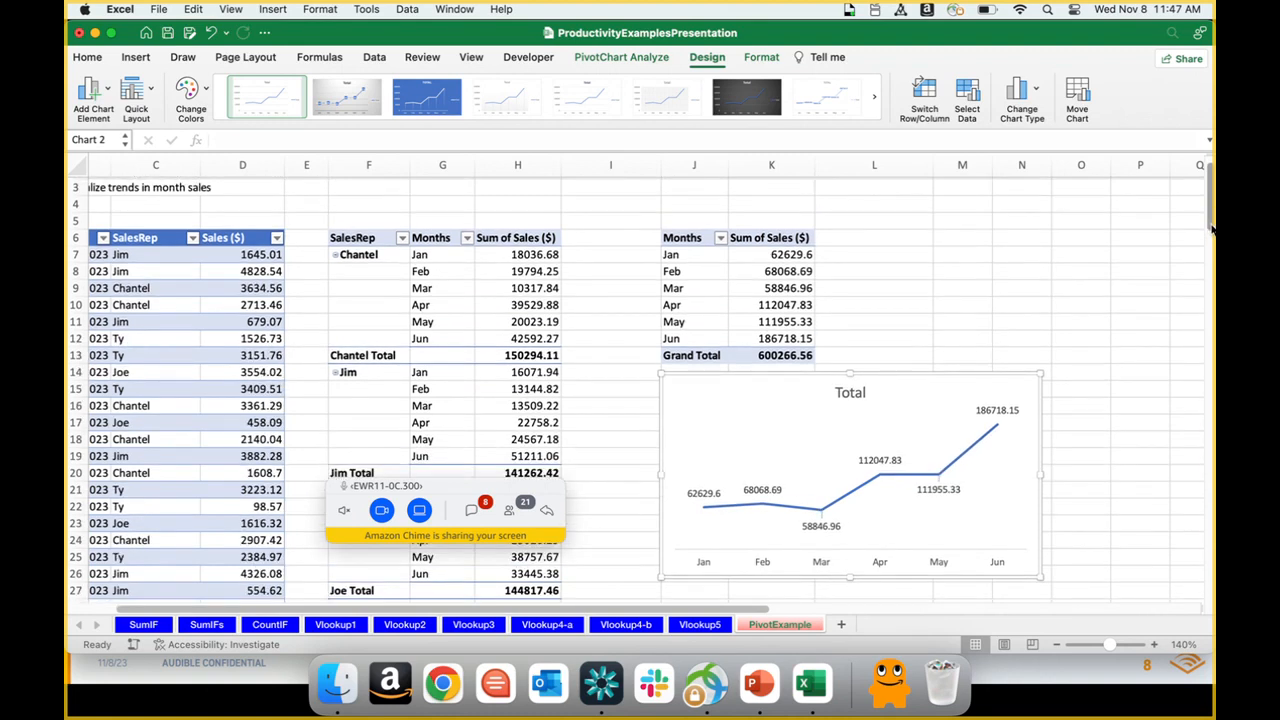
double_click(849, 391)
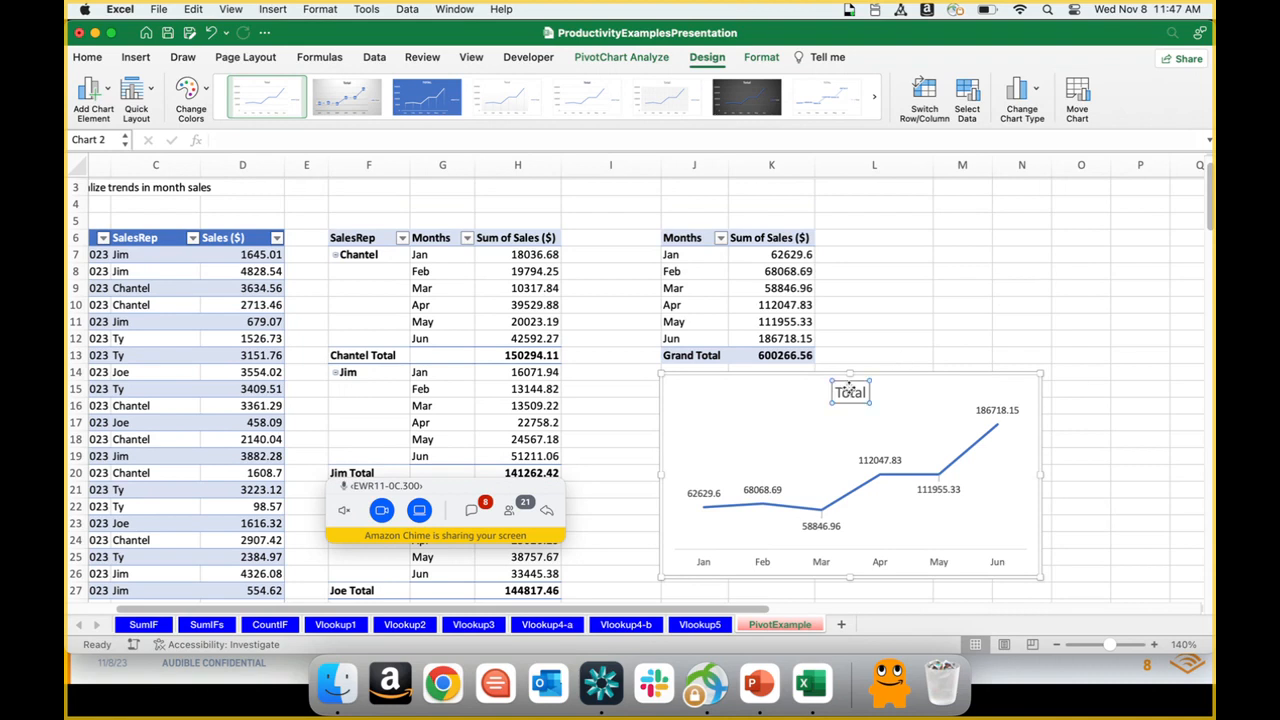
double_click(849, 391)
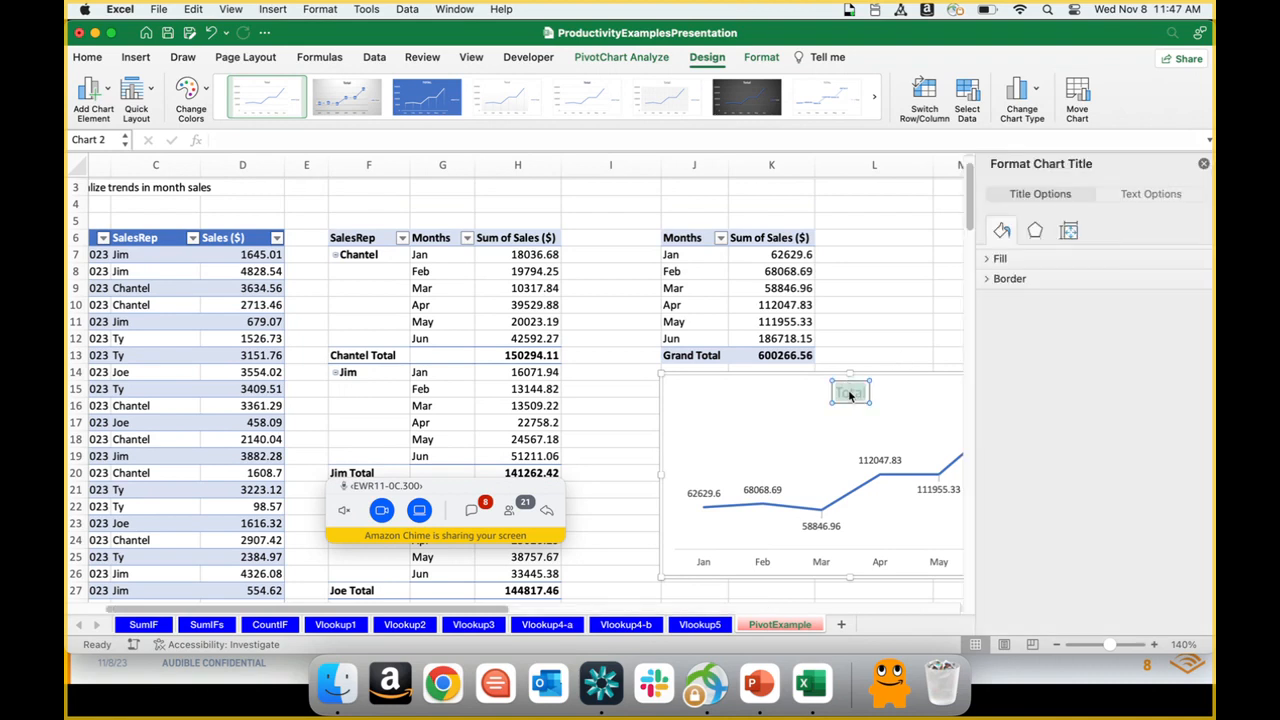
click(1203, 164)
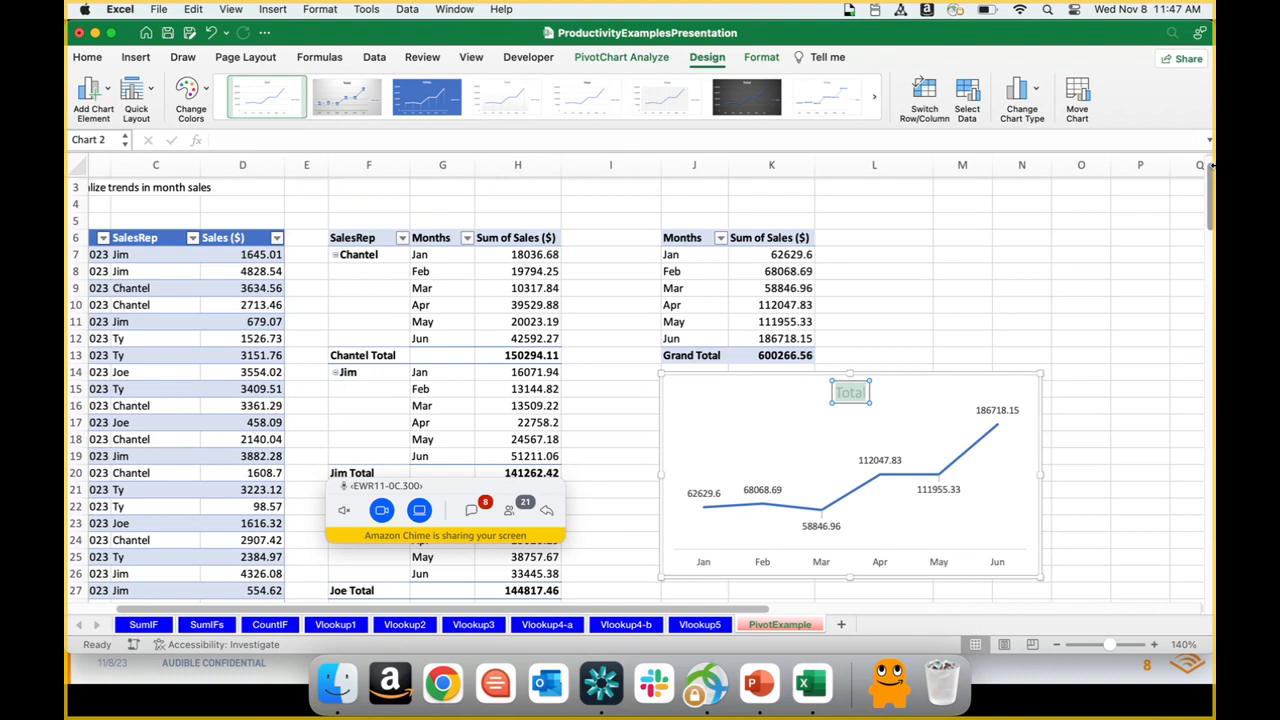
scroll(1210, 178, up, 2)
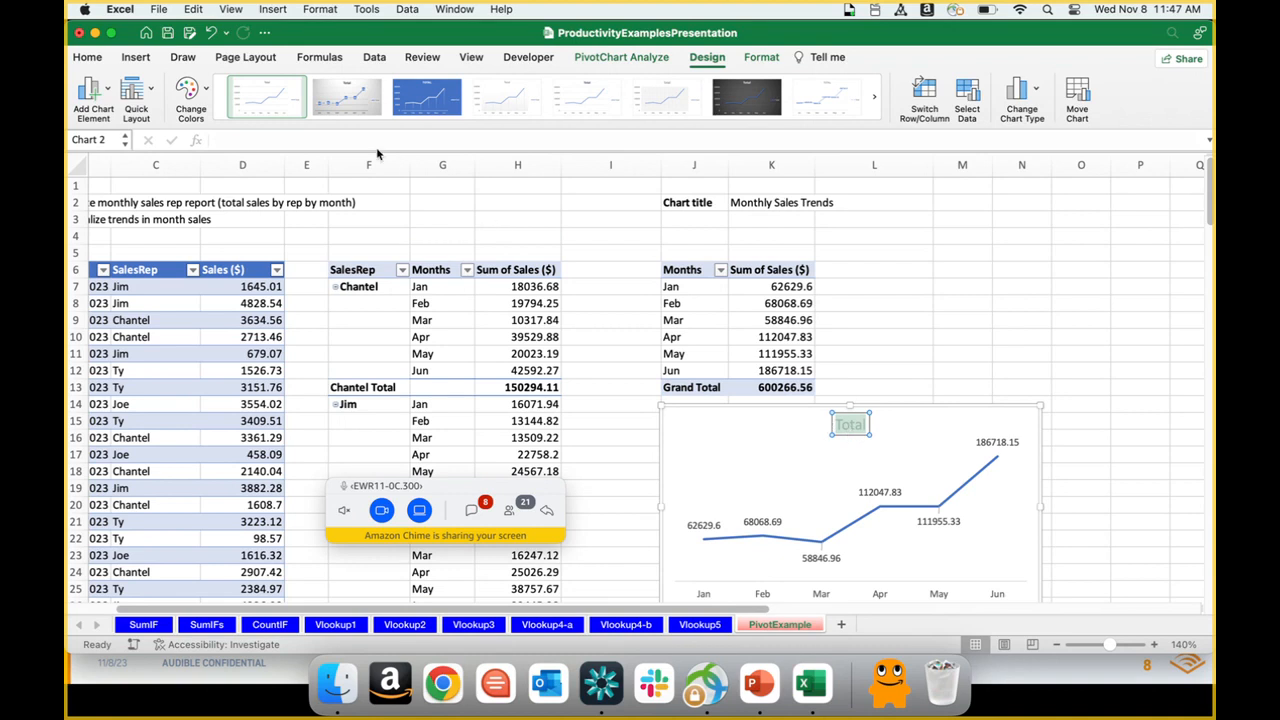
click(276, 140)
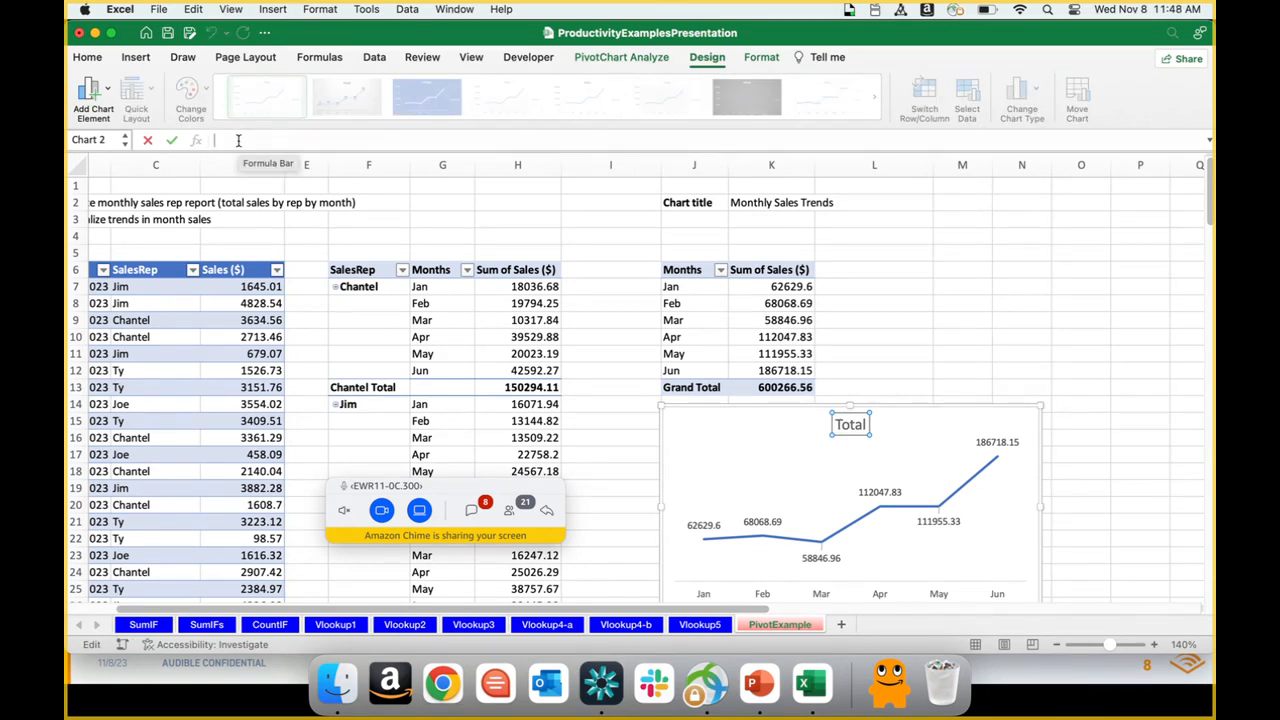
text(=)
click(734, 202)
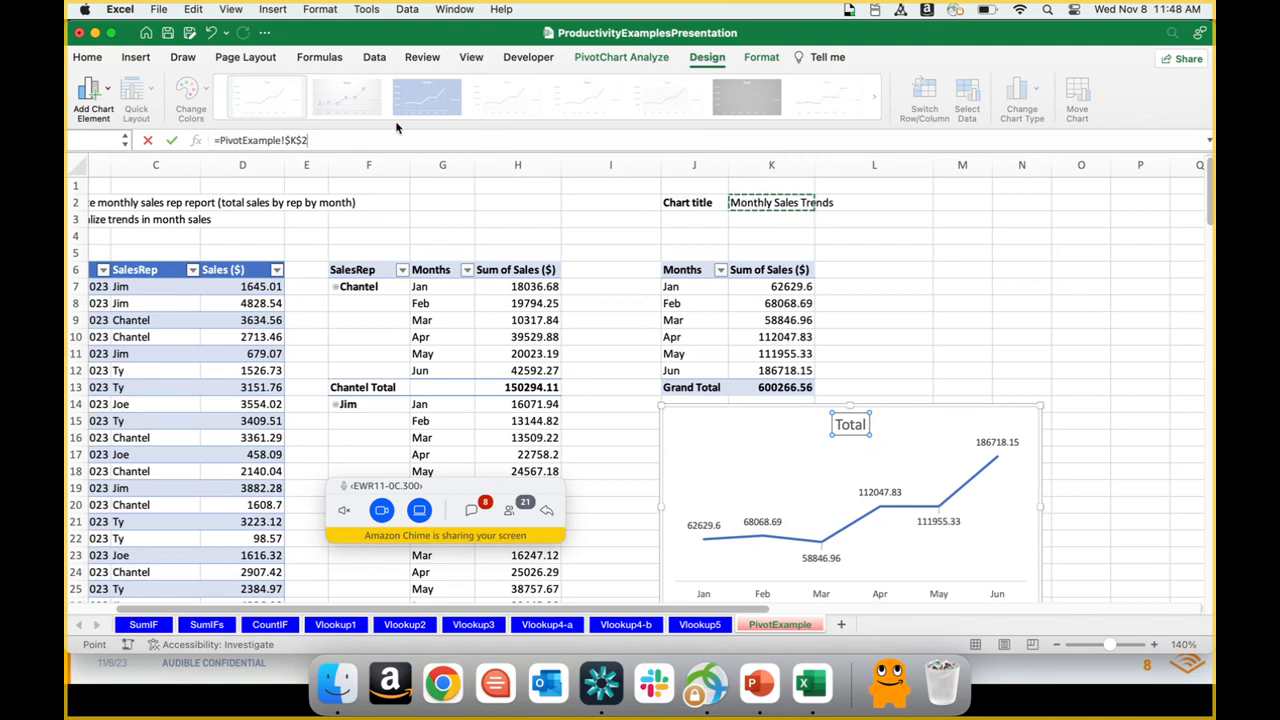
key(Return)
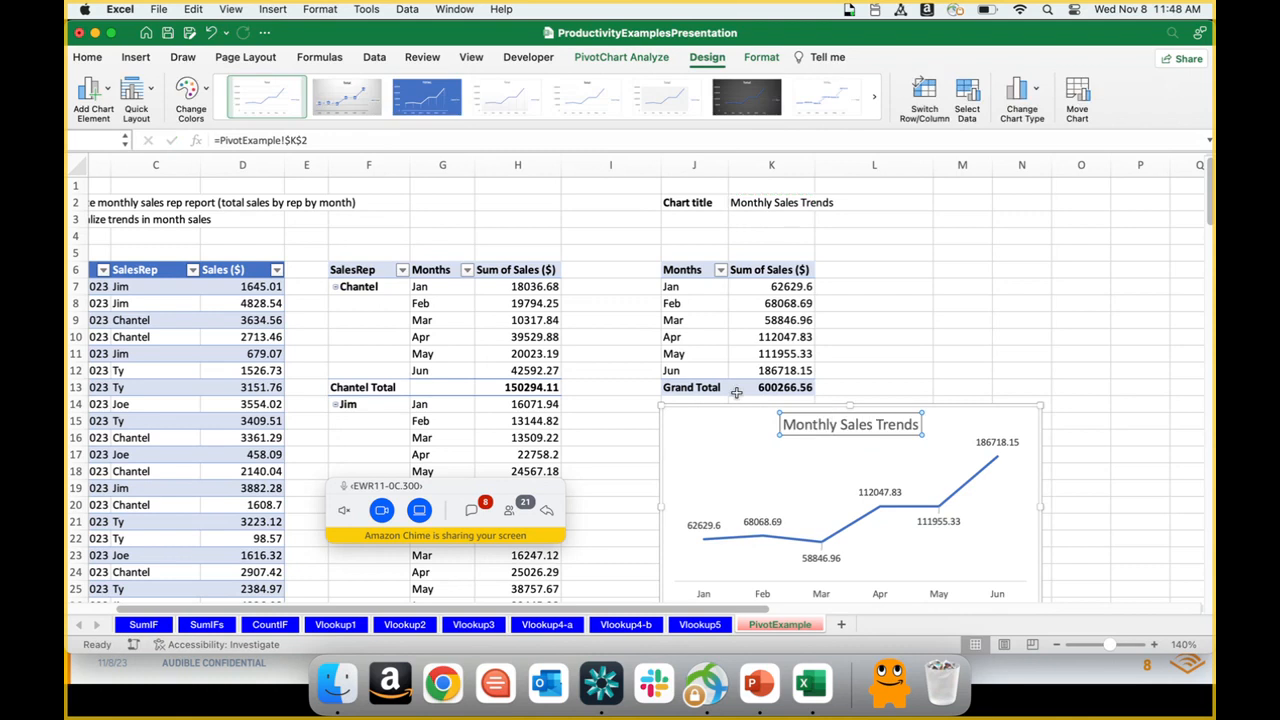
Step: Change the chart title text in cell K2 to "Monthly Sales ($) Trends"
double_click(791, 201)
text(($))
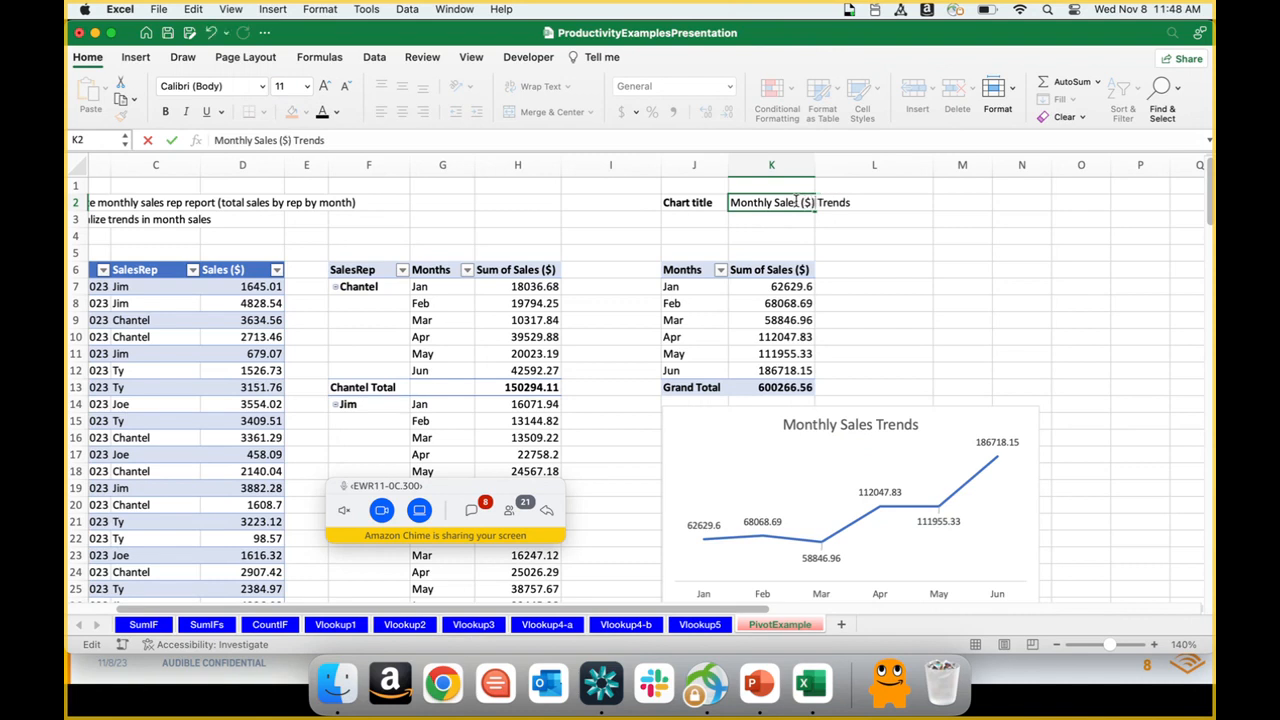
key(Return)
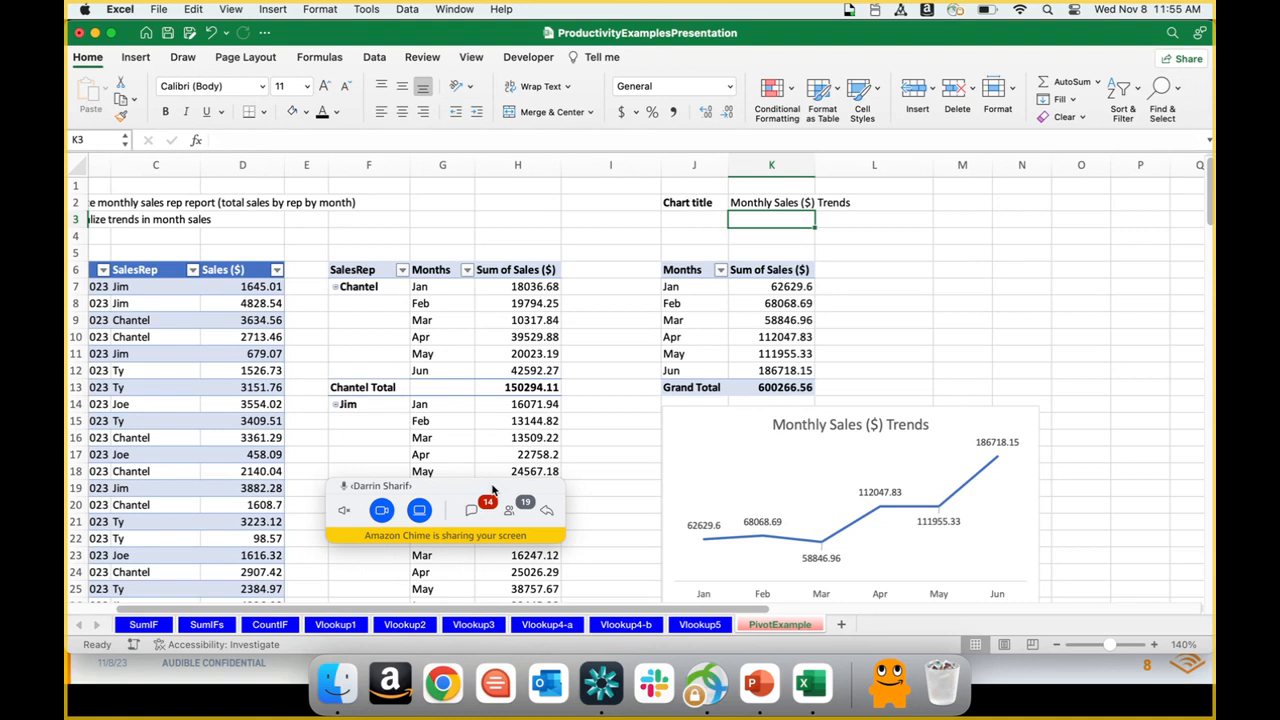
Step: Move the Amazon Chime control bar down off the worksheet data and stop sharing the screen
drag(492, 490, 573, 647)
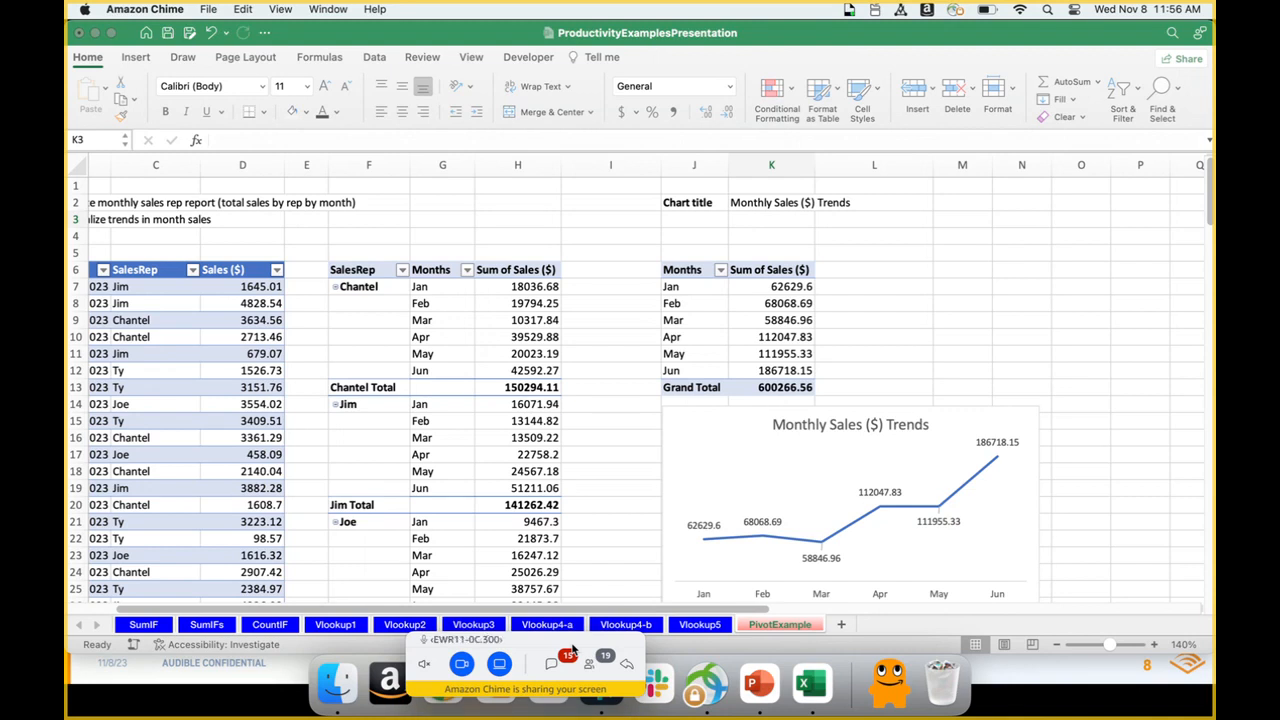
click(502, 675)
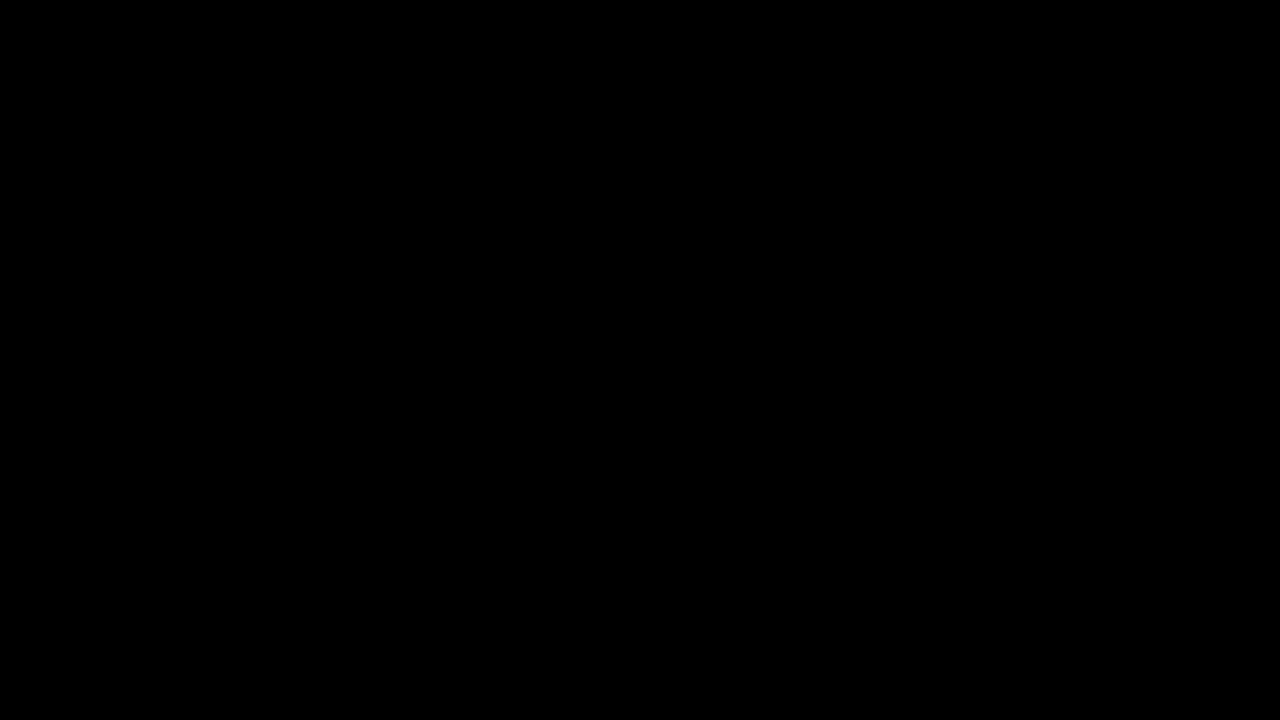